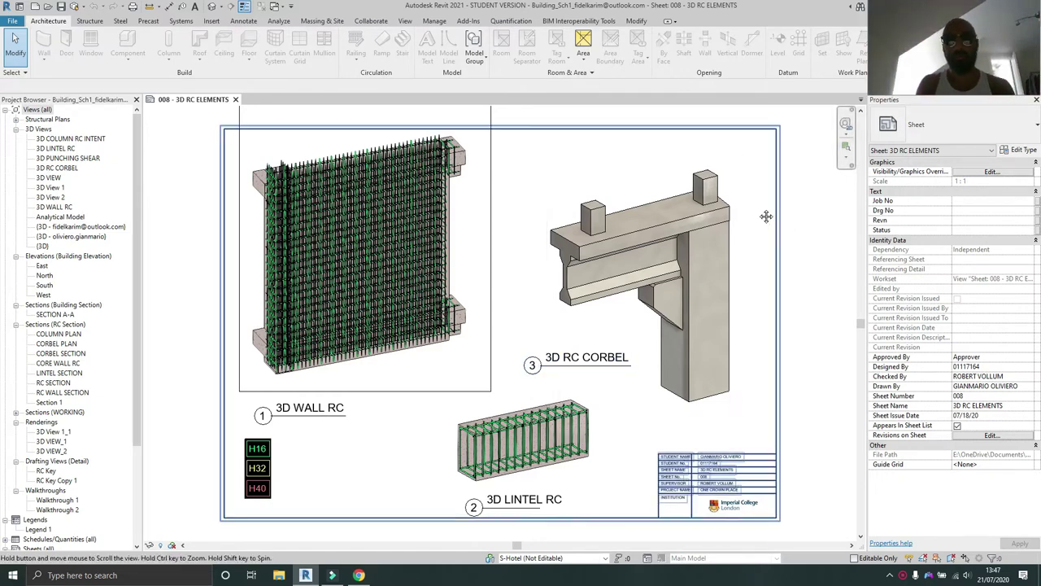
Pan the 3D RC ELEMENTS sheet and zoom in on the 3D RC CORBEL viewport
middle_drag(785, 220, 718, 206)
scroll(718, 203, up, 3)
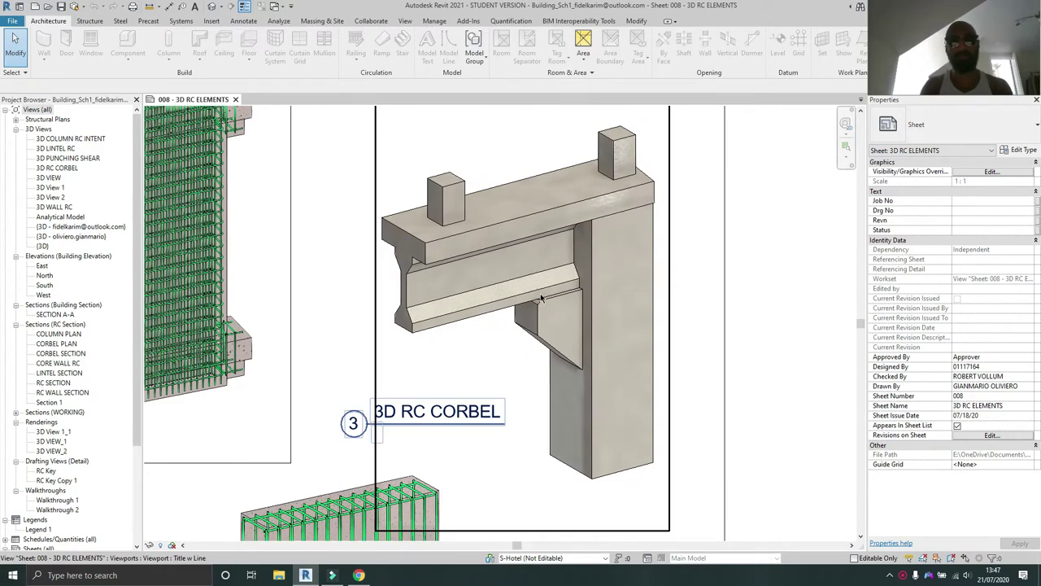
click(584, 282)
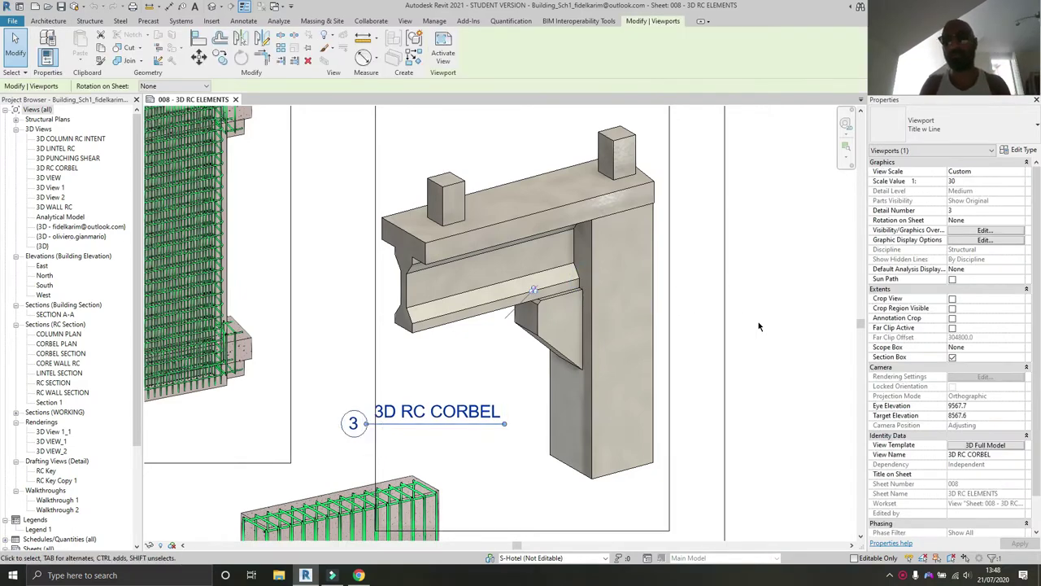
click(988, 446)
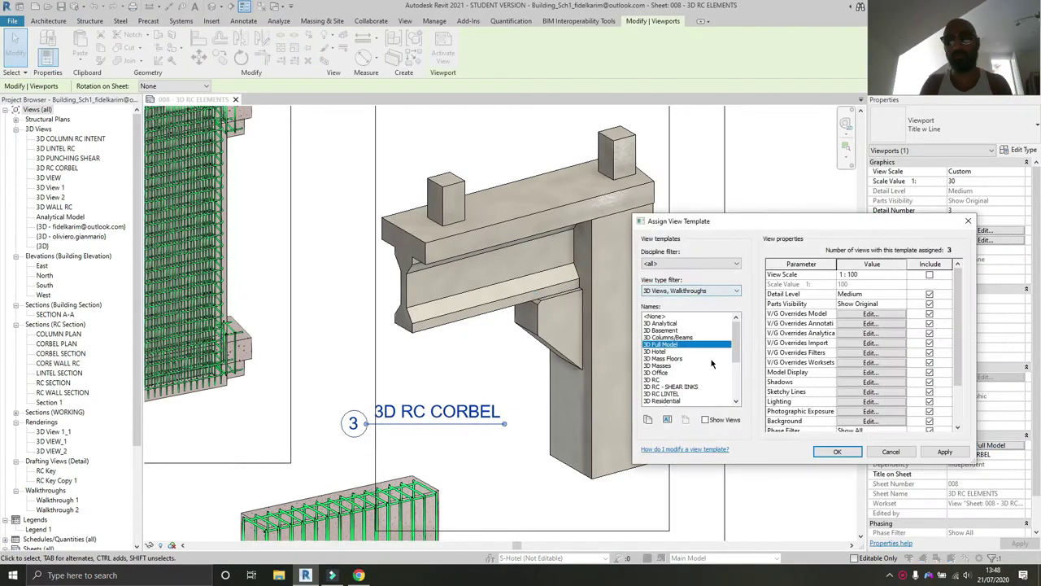
click(659, 380)
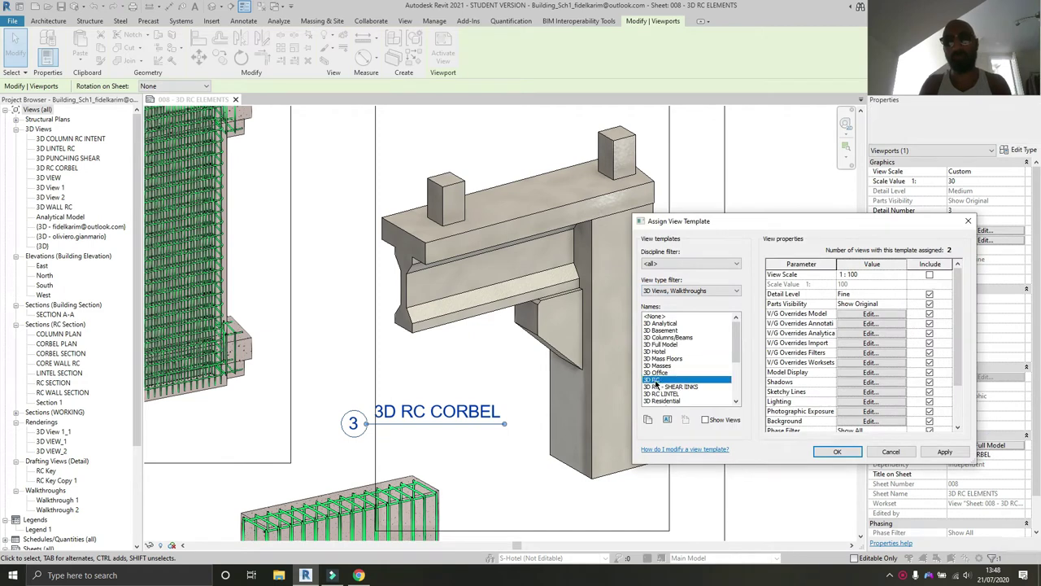
click(964, 453)
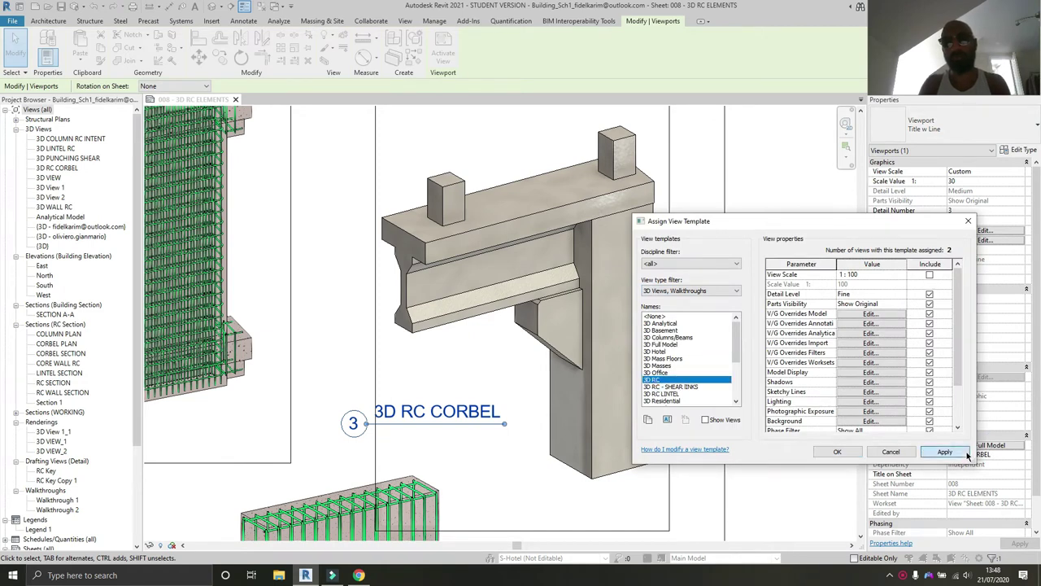
click(837, 452)
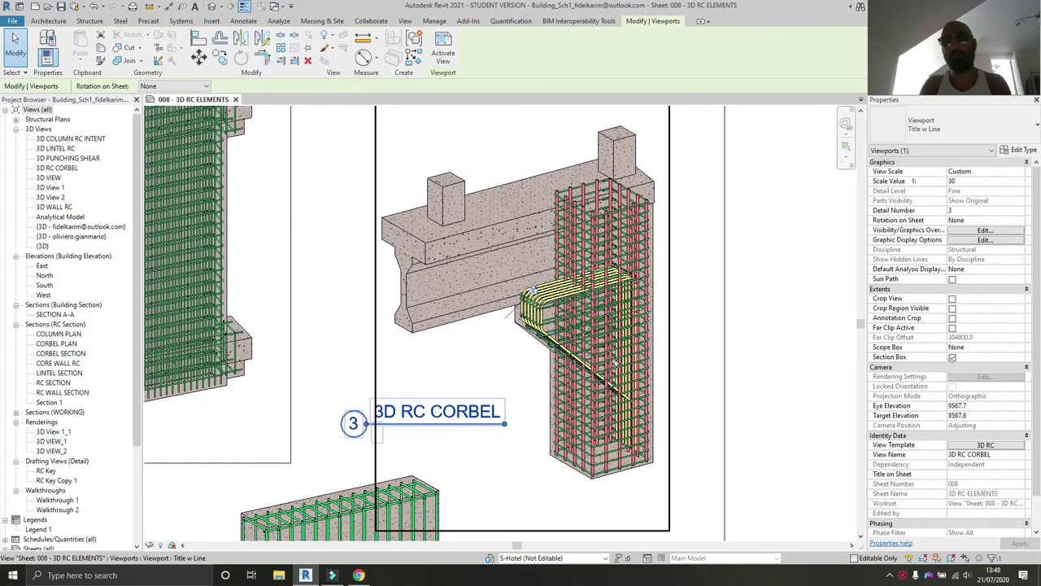
click(997, 446)
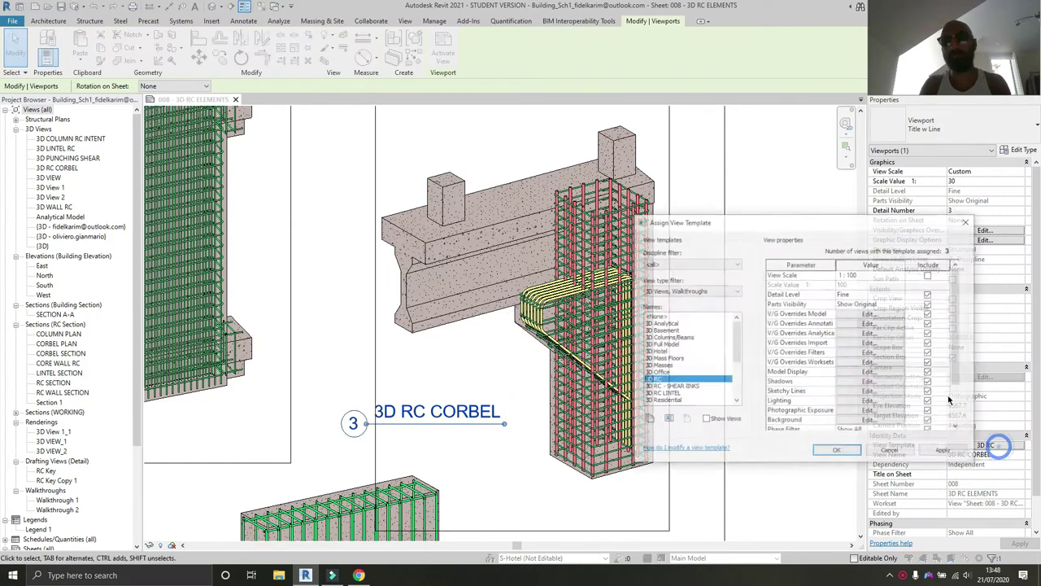
click(668, 344)
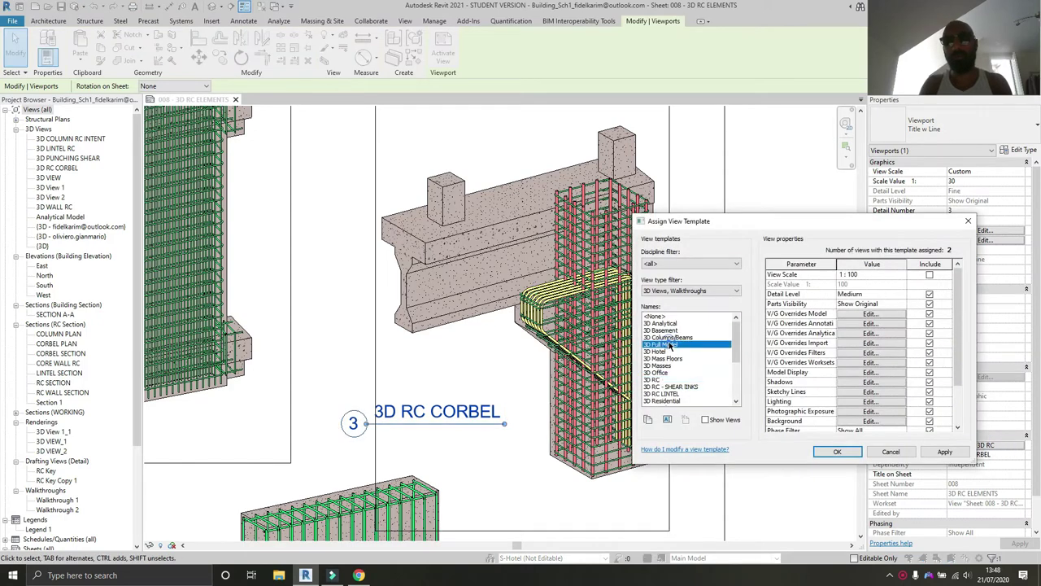
click(943, 452)
key(Return)
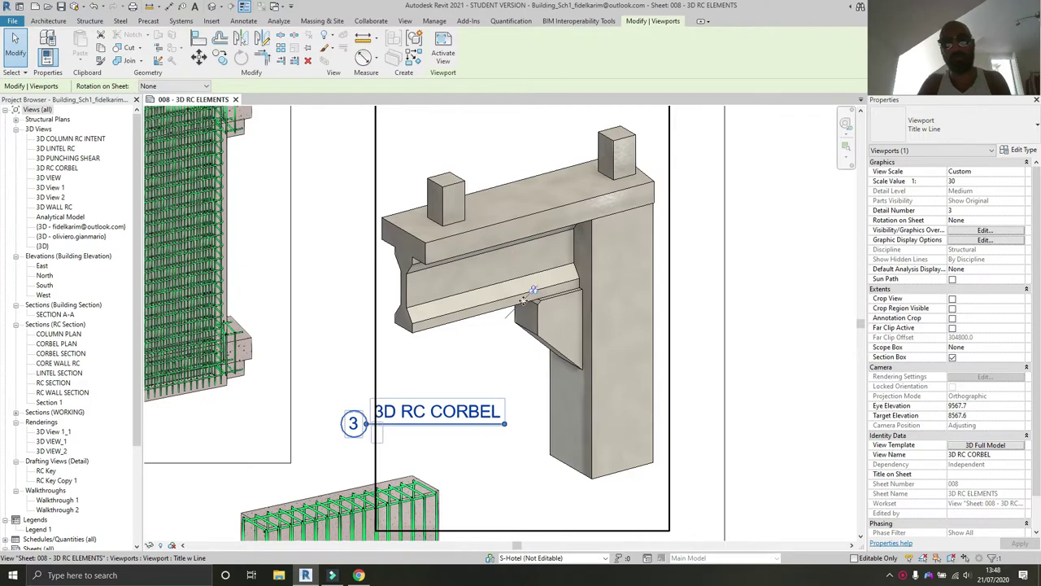
Inside the activated corbel viewport, join the corbel onto the column with Join Geometry
double_click(497, 285)
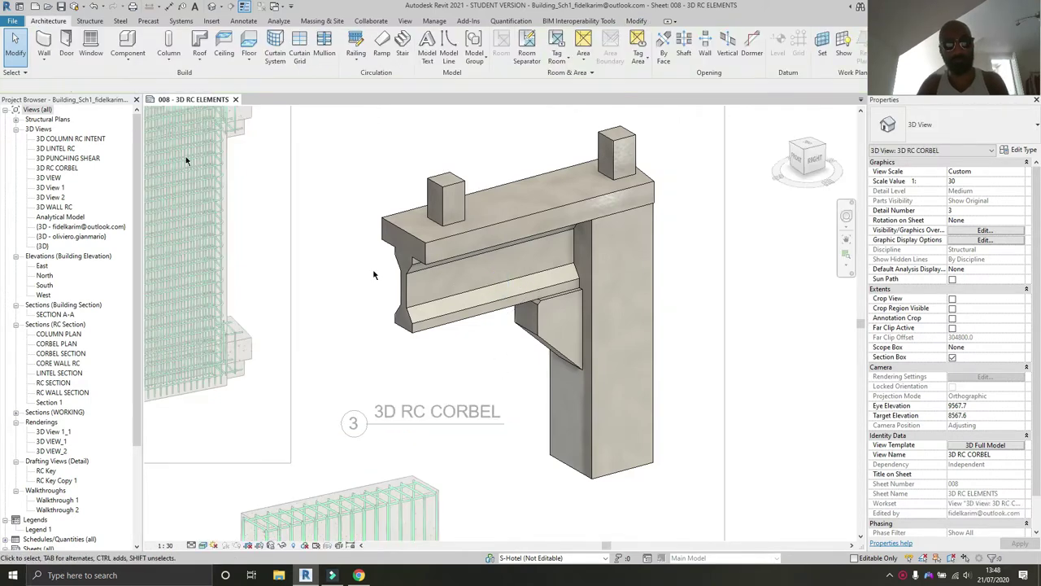
click(636, 20)
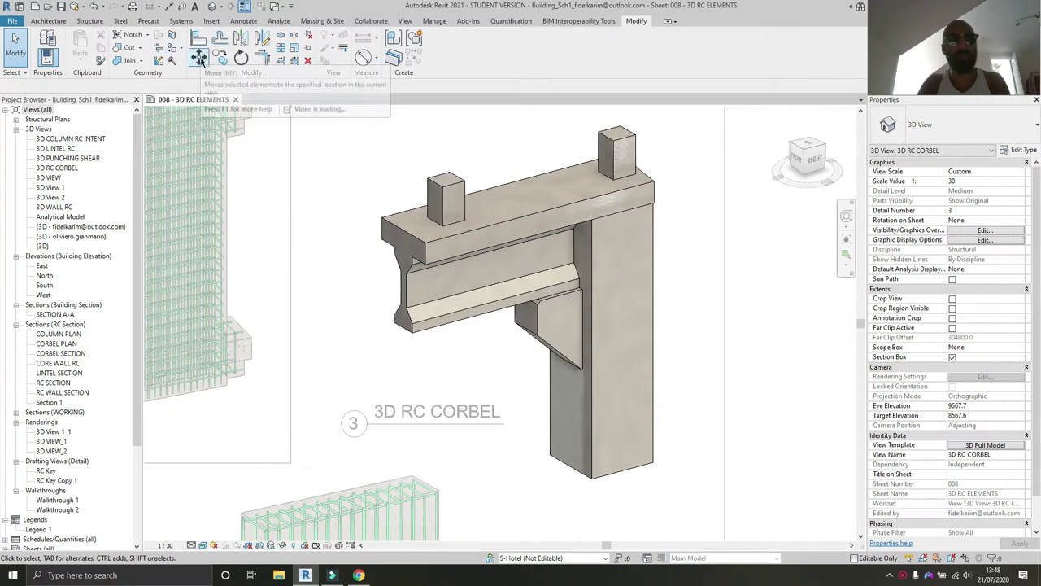
click(128, 61)
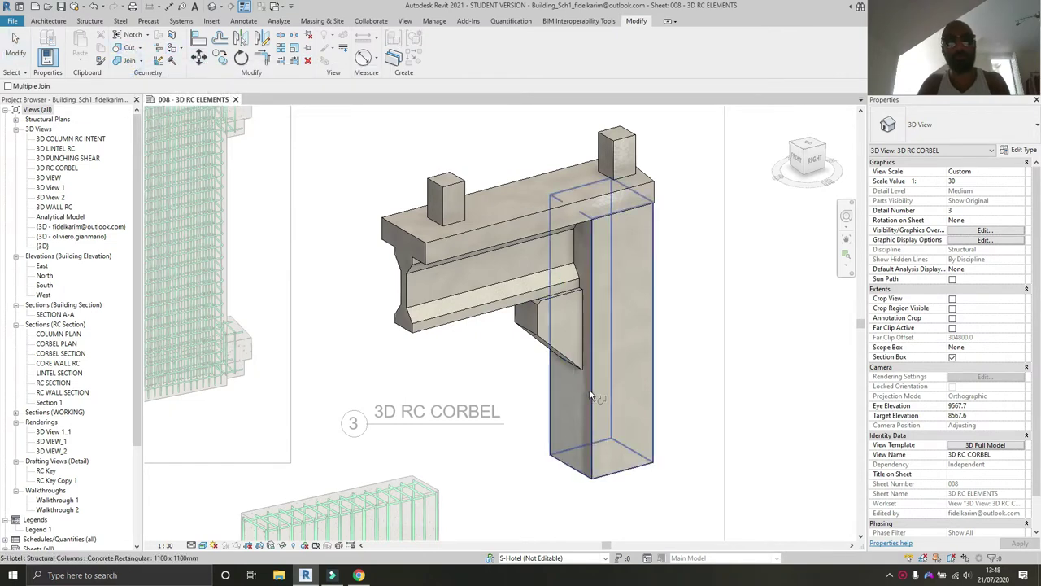
click(573, 370)
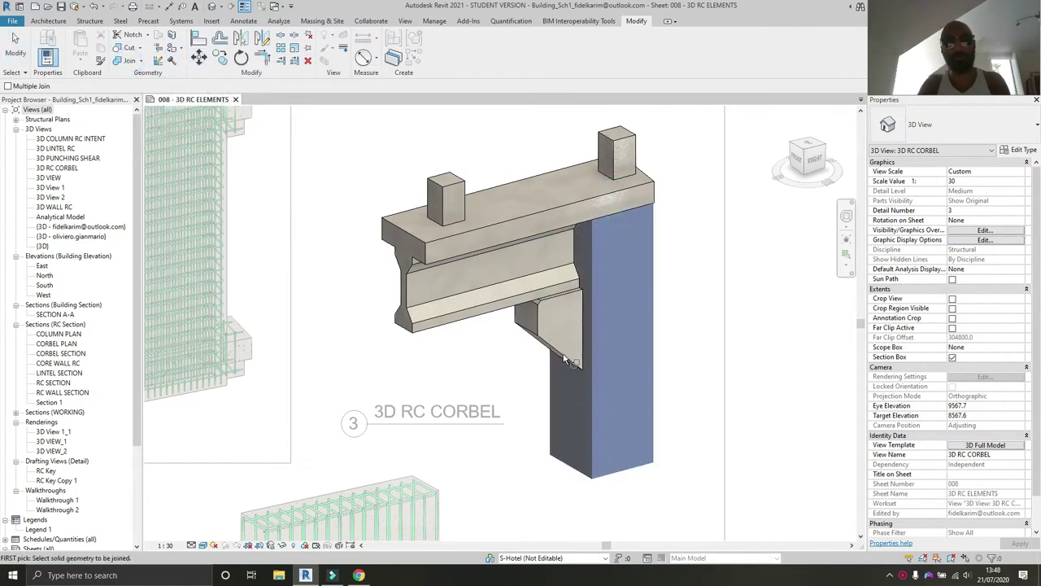
click(513, 310)
key(Escape)
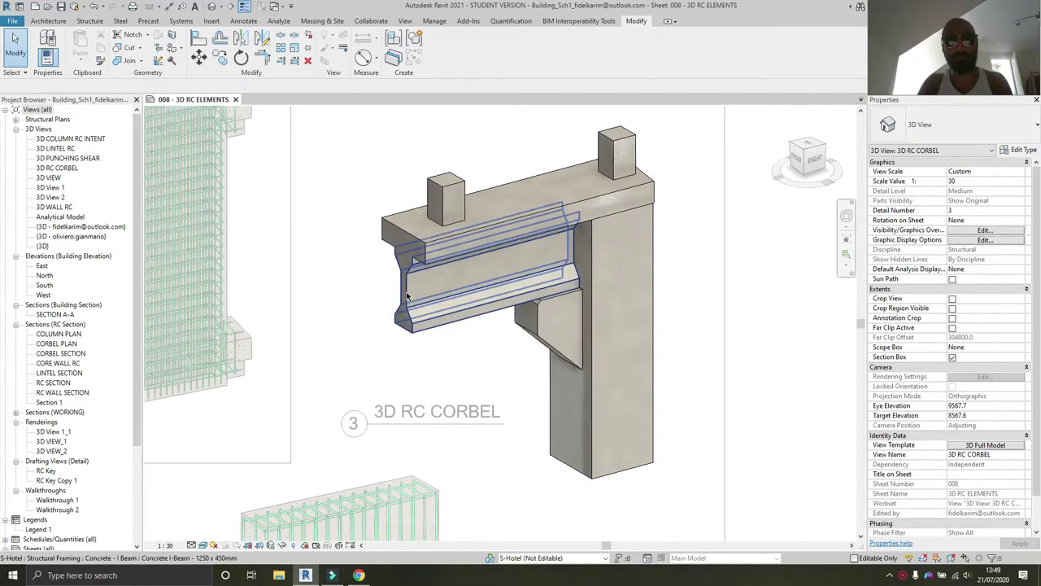
double_click(771, 306)
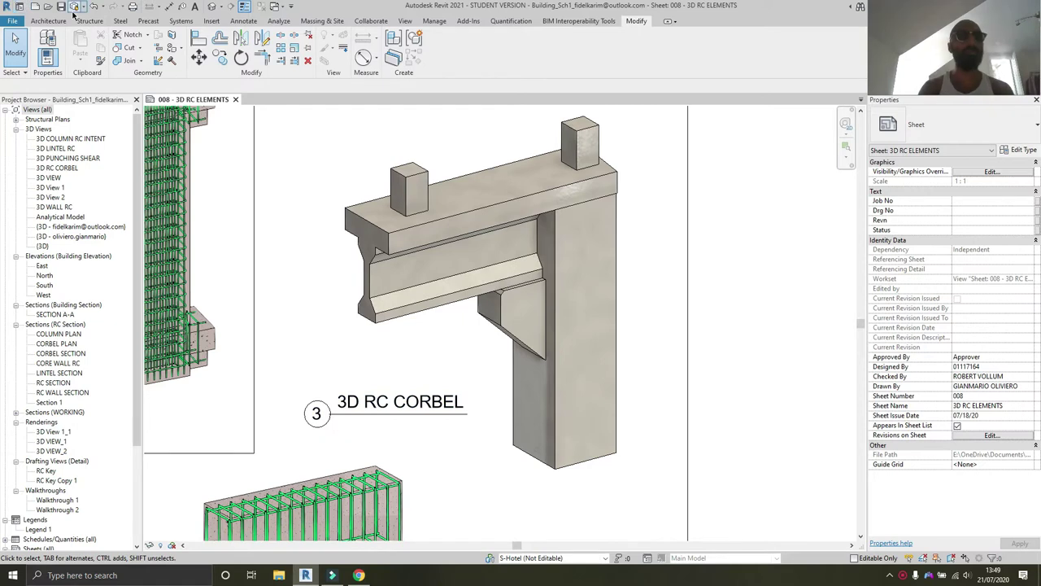
Create a new project from the Structural Template
click(12, 20)
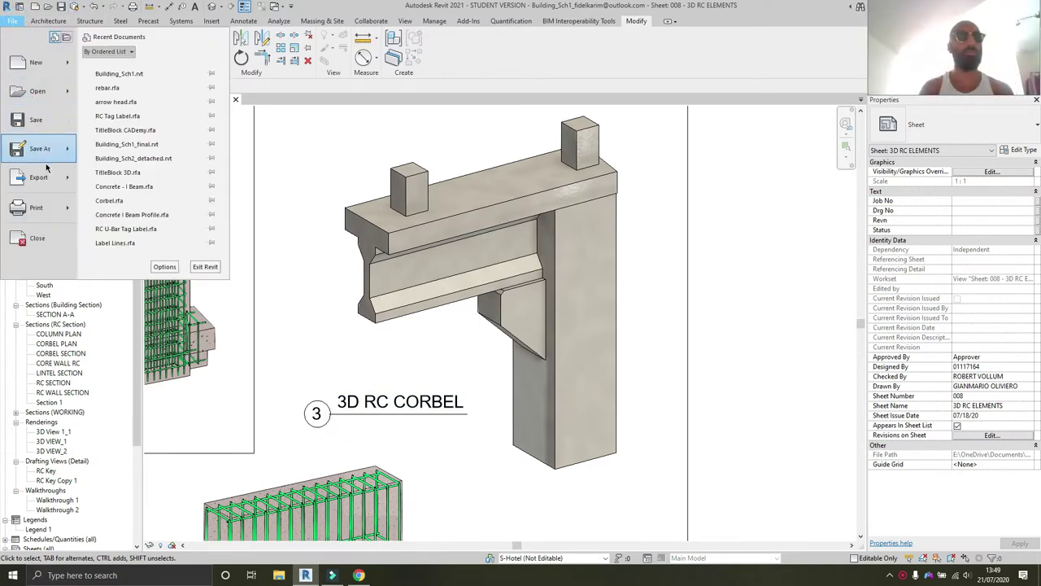
mouse_move(41, 63)
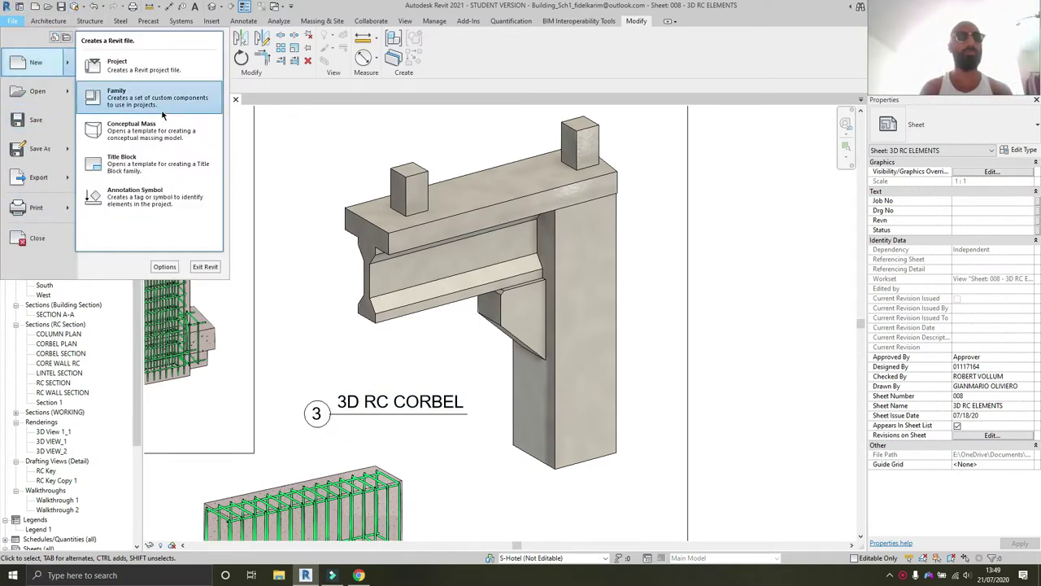
click(139, 68)
click(499, 266)
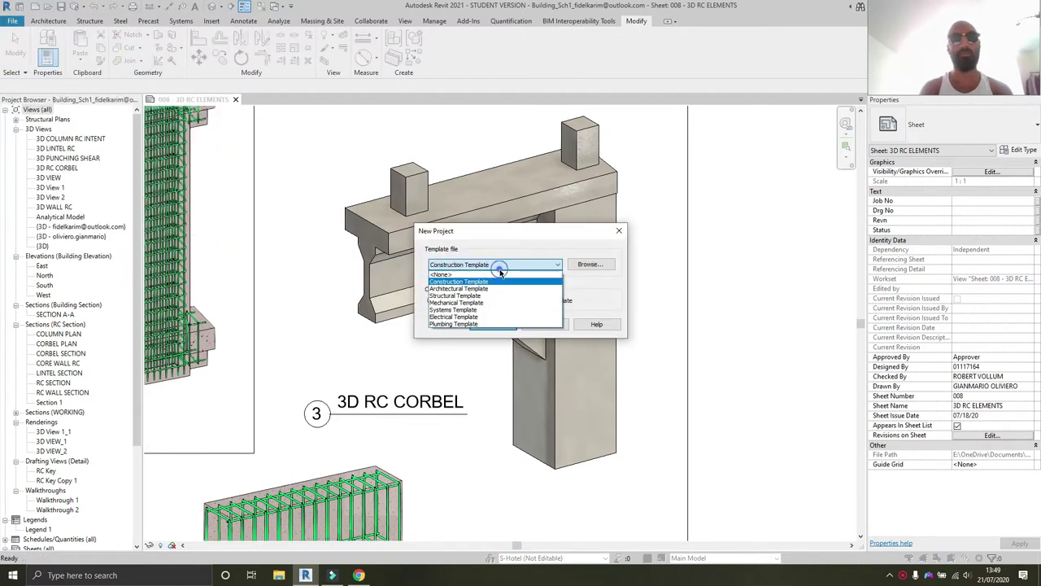
click(903, 577)
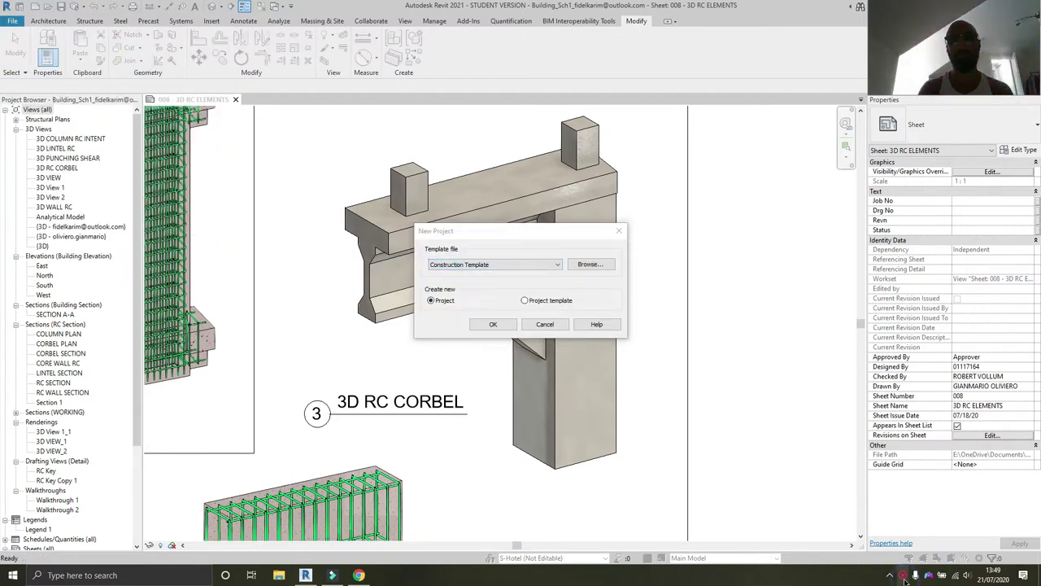
click(904, 577)
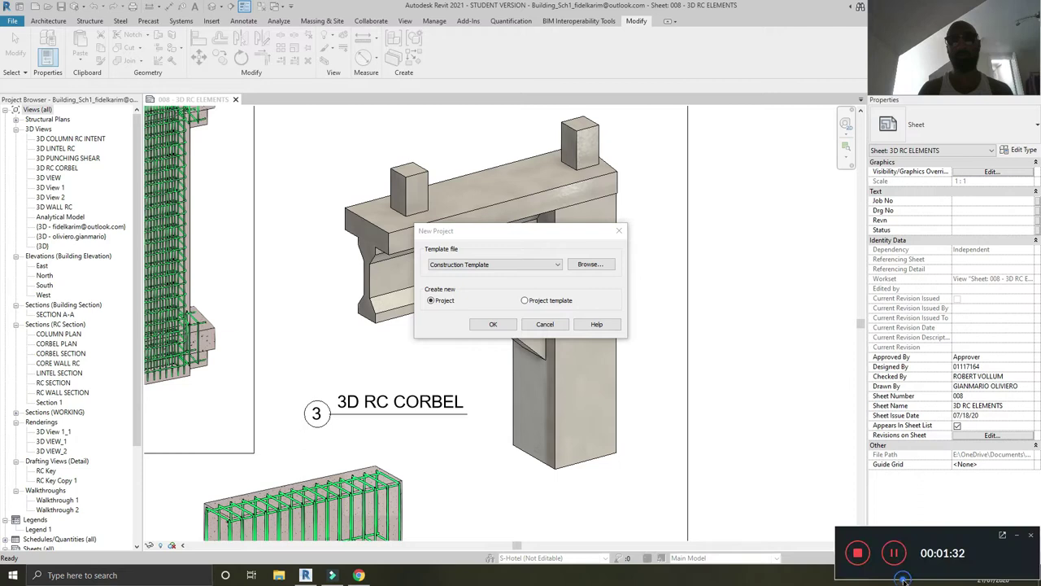
click(518, 277)
click(492, 264)
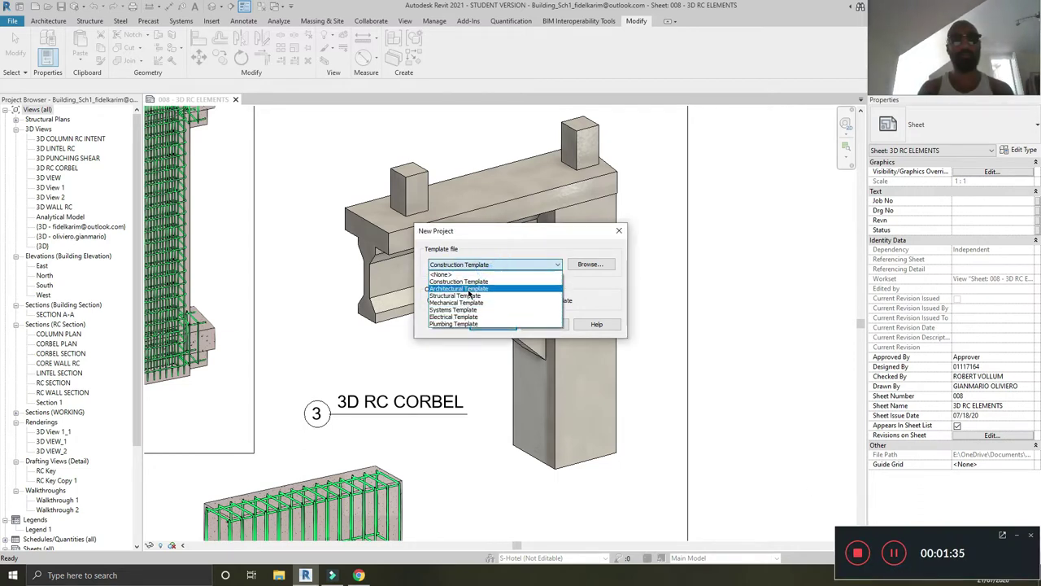
click(469, 295)
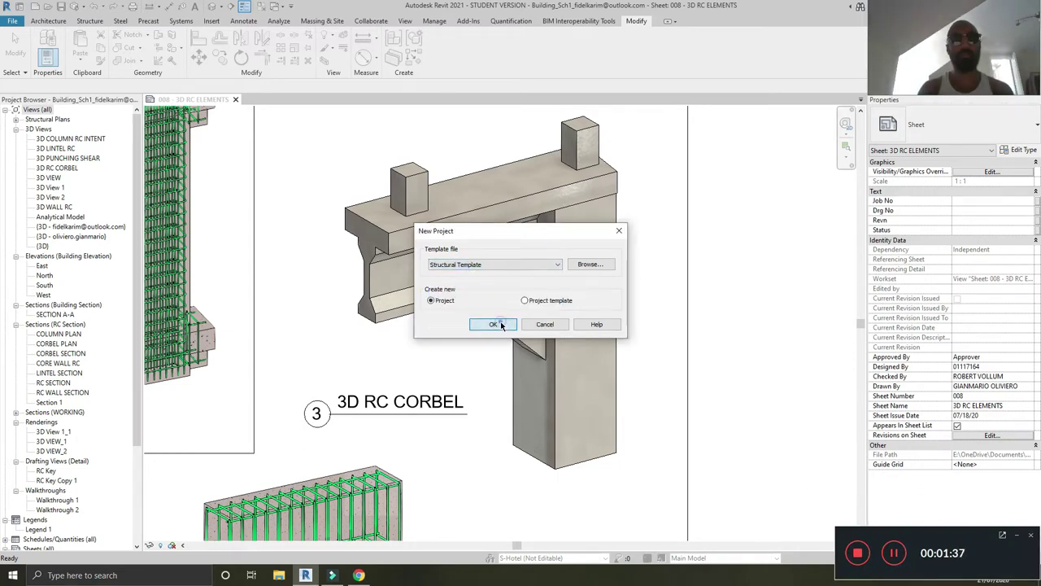
click(495, 323)
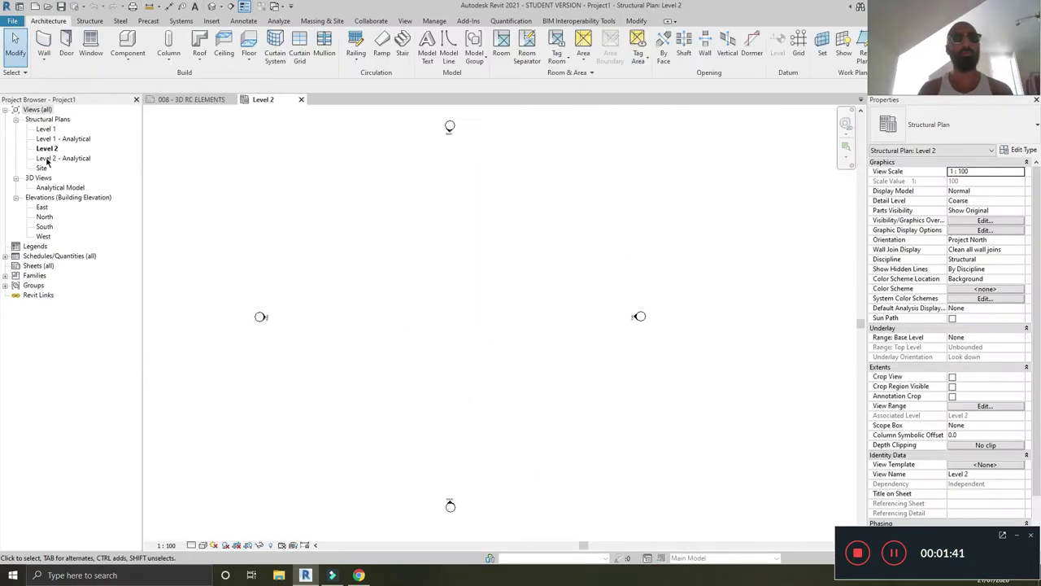
Delete the Level 1 and Level 2 Analytical plan views, then select the Level 2 plan
click(63, 157)
ctrl+click(70, 140)
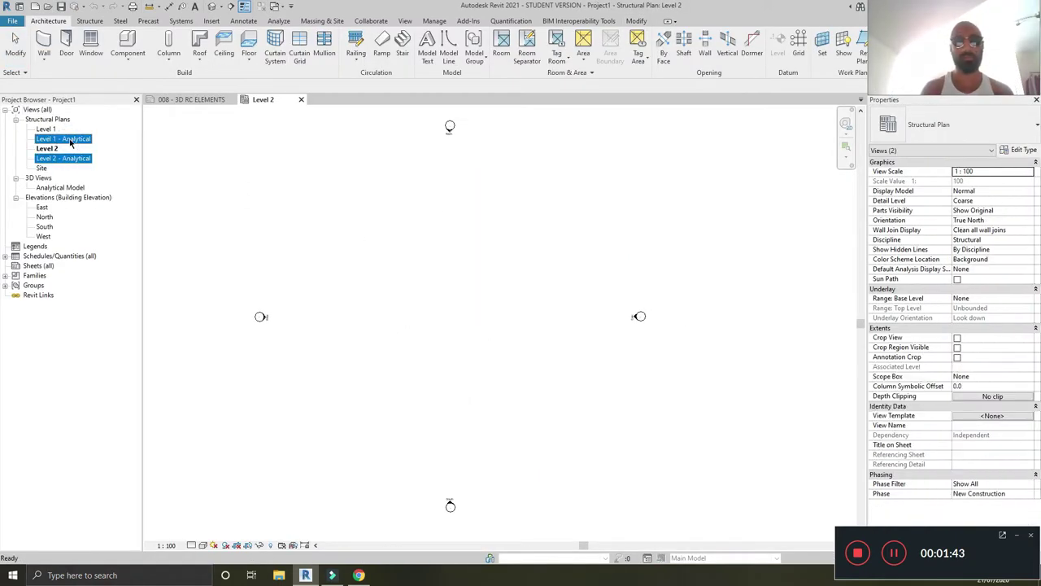
key(Delete)
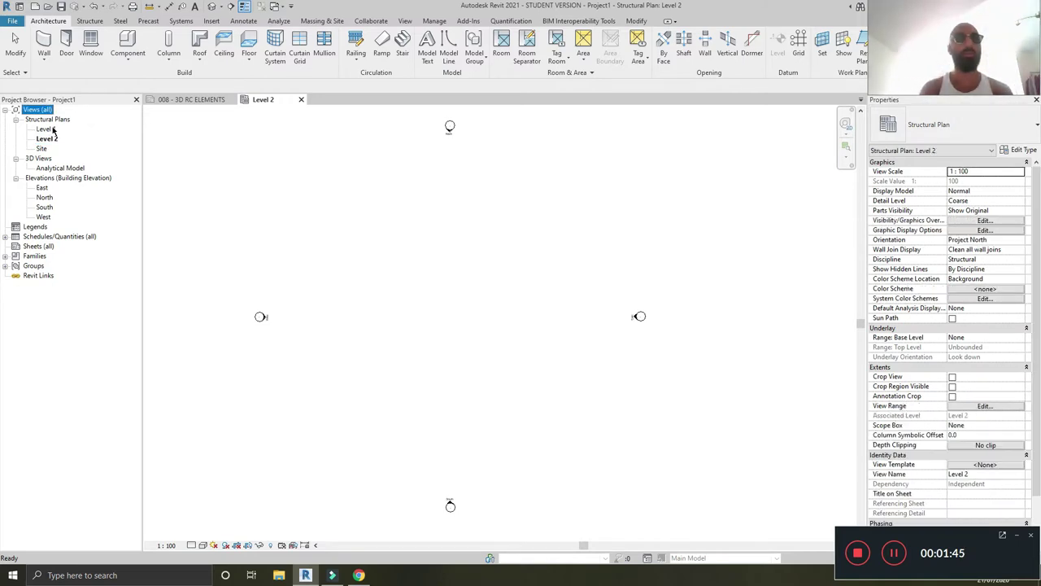
click(47, 129)
click(50, 130)
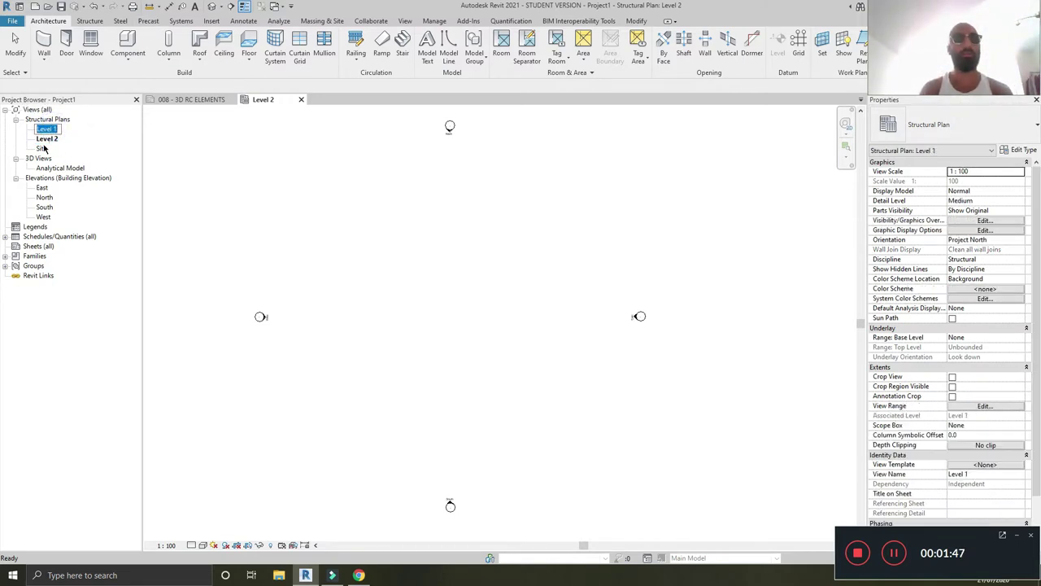
click(45, 141)
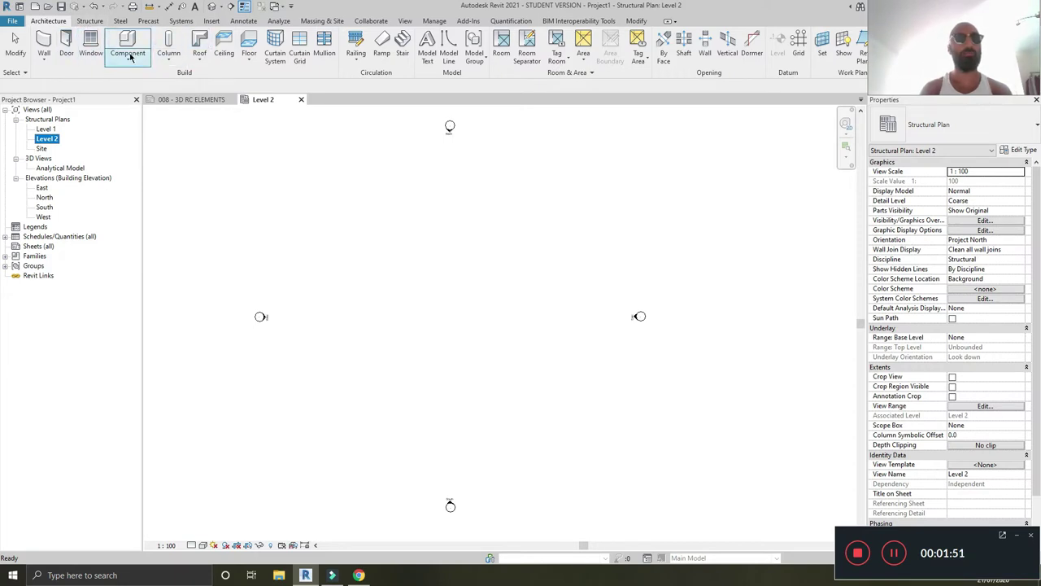
Sketch and finish a rectangular Generic 300mm floor on Level 2, then return to sheet 008
click(89, 20)
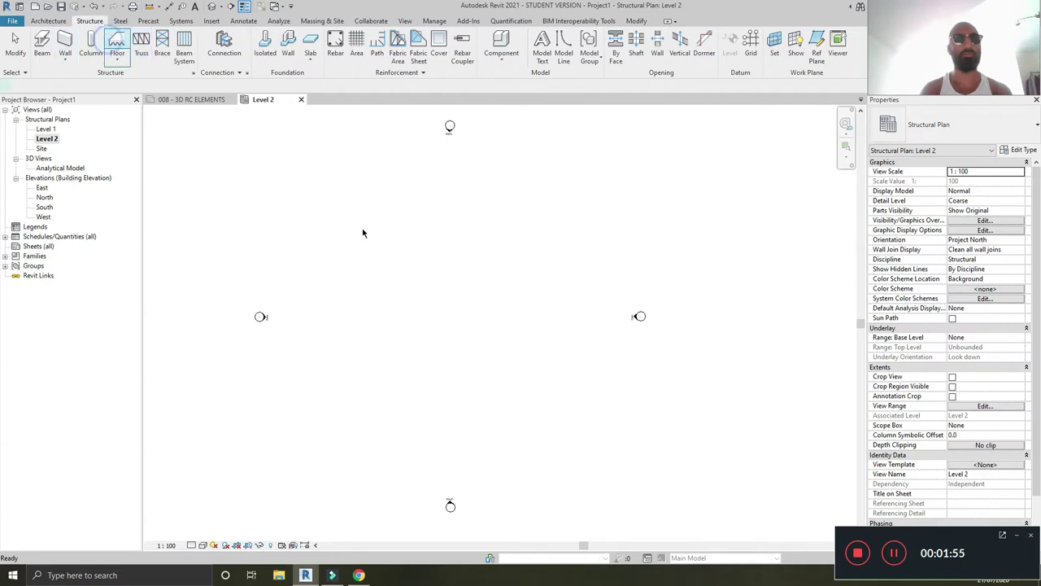
click(333, 231)
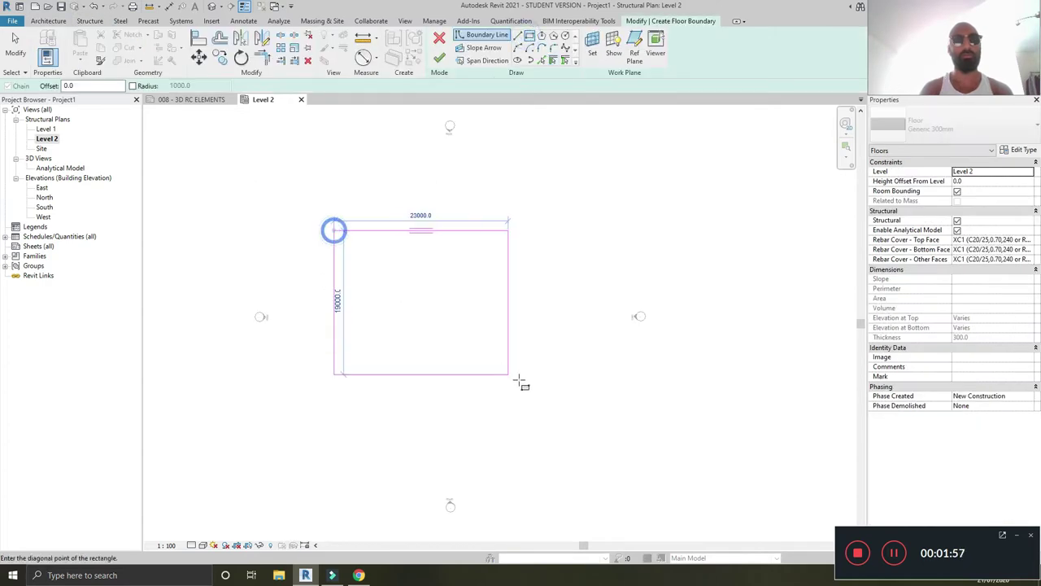
click(545, 389)
click(439, 57)
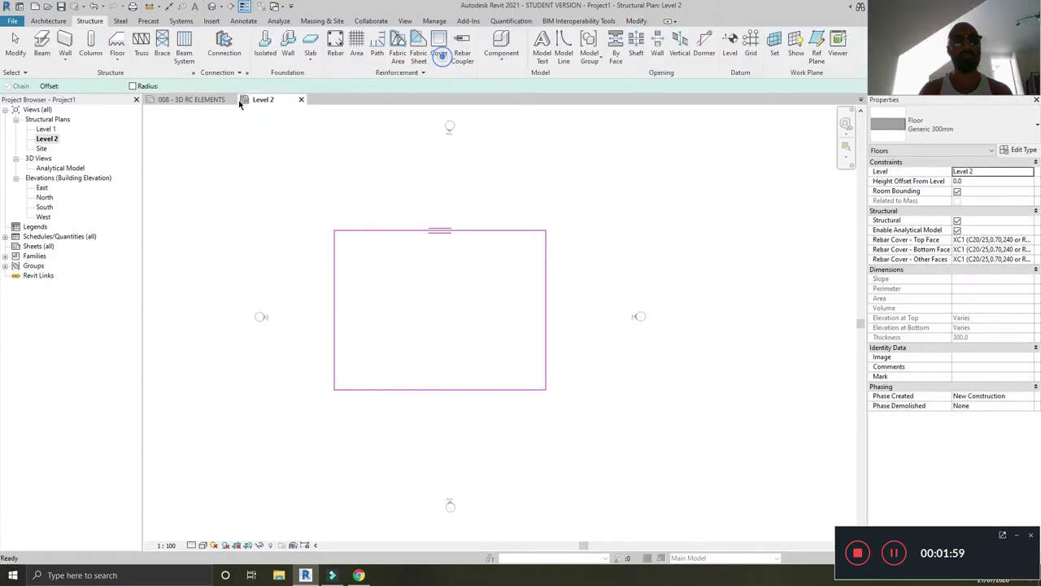
click(196, 99)
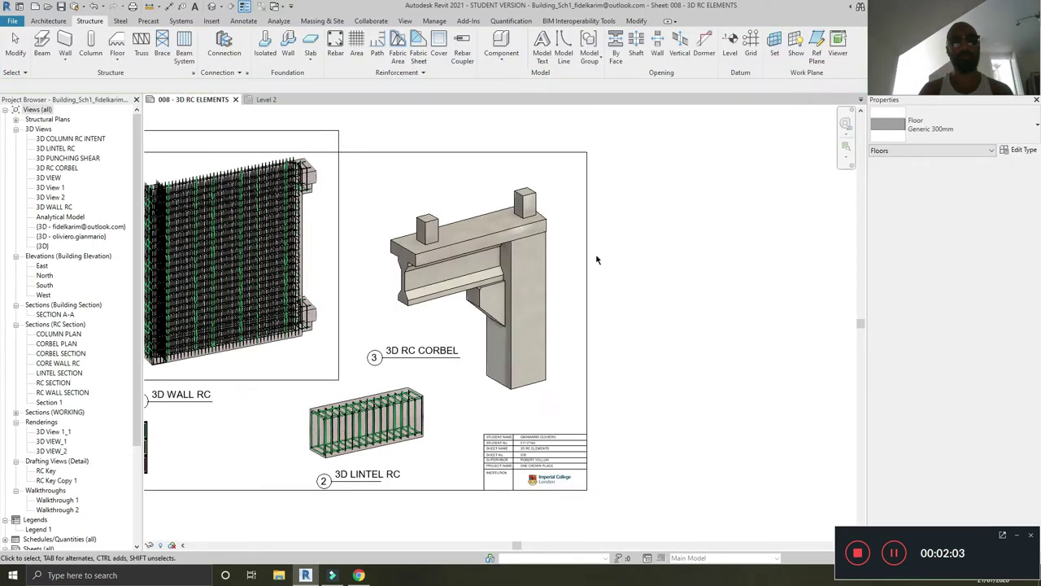
Open the building's 3D view and orbit in on the concrete I-beams resting on corbels
scroll(502, 277, up, 3)
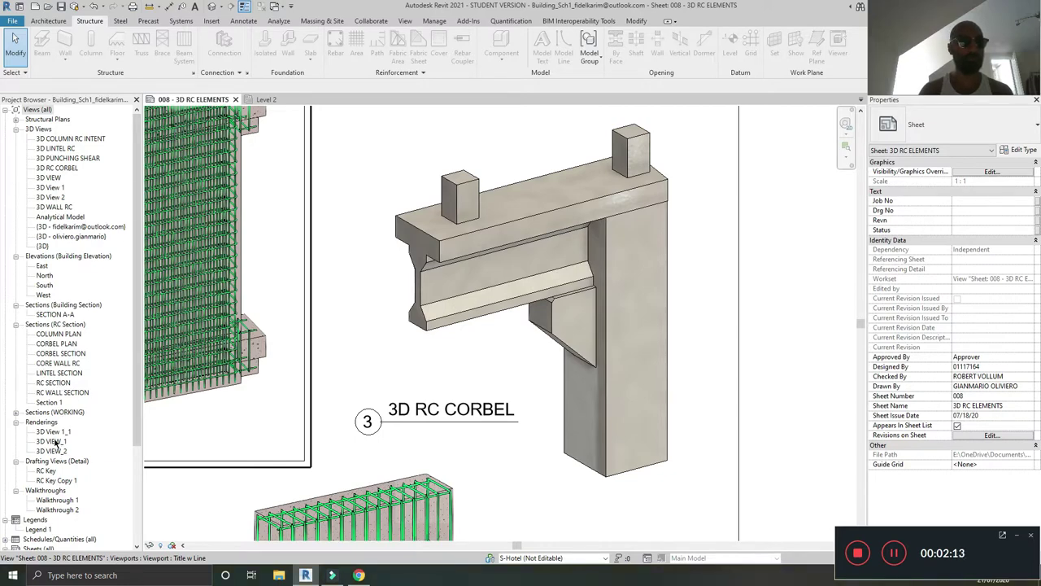
click(213, 6)
scroll(488, 423, up, 8)
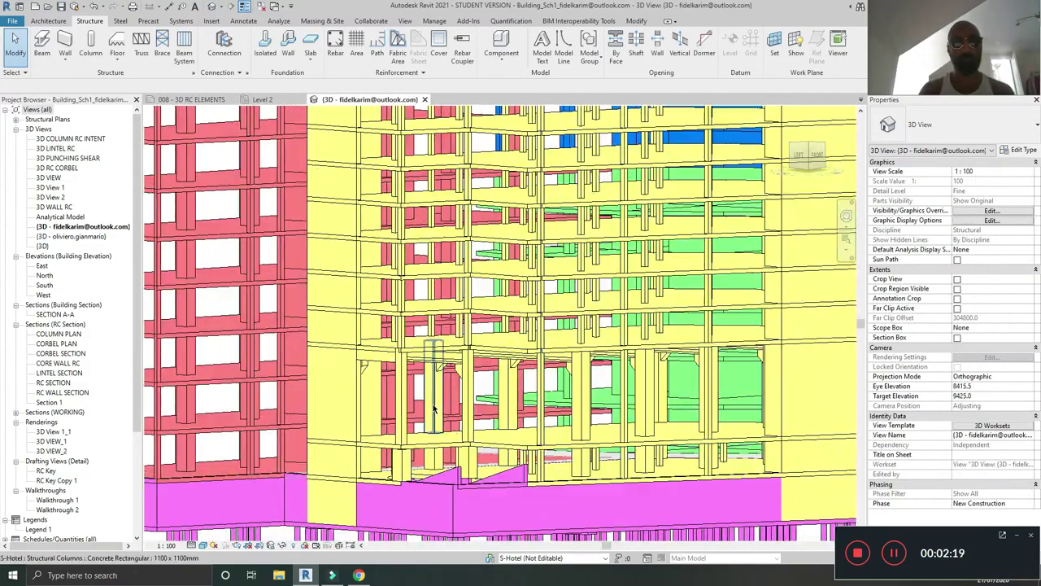
shift+middle_drag(513, 436, 568, 376)
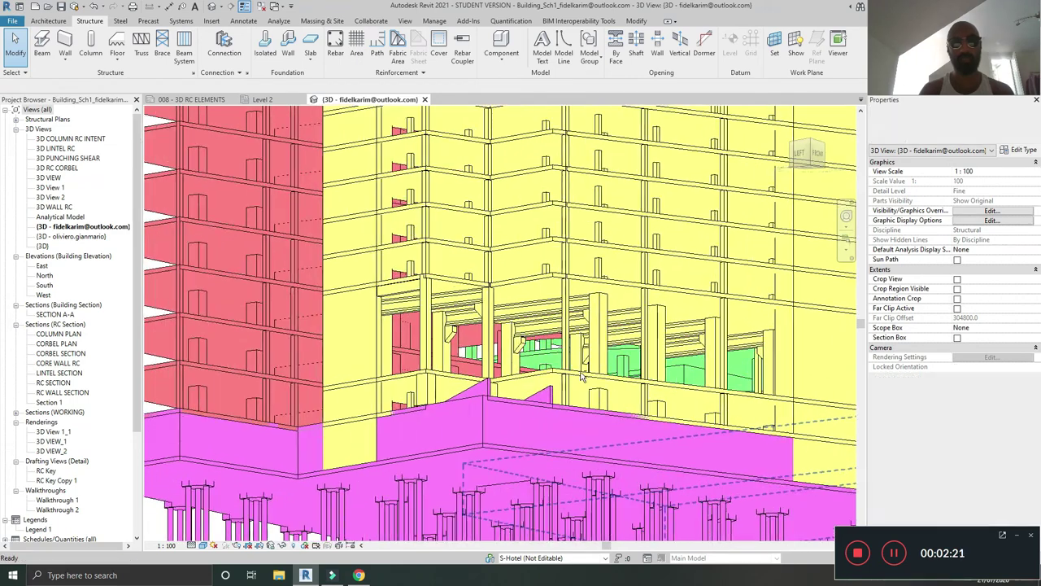
scroll(449, 312, up, 4)
scroll(449, 312, up, 3)
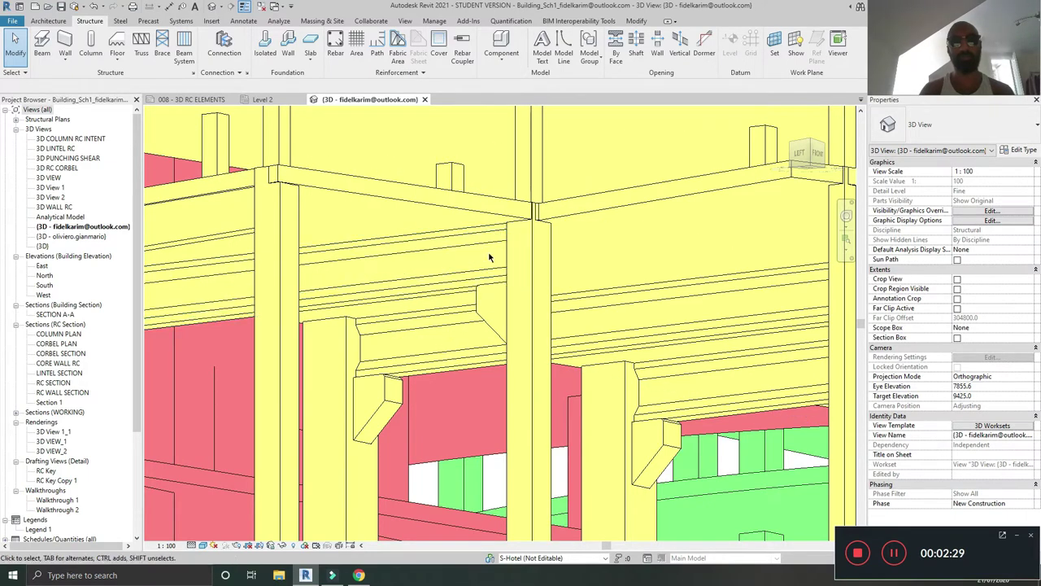
shift+middle_drag(429, 284, 547, 315)
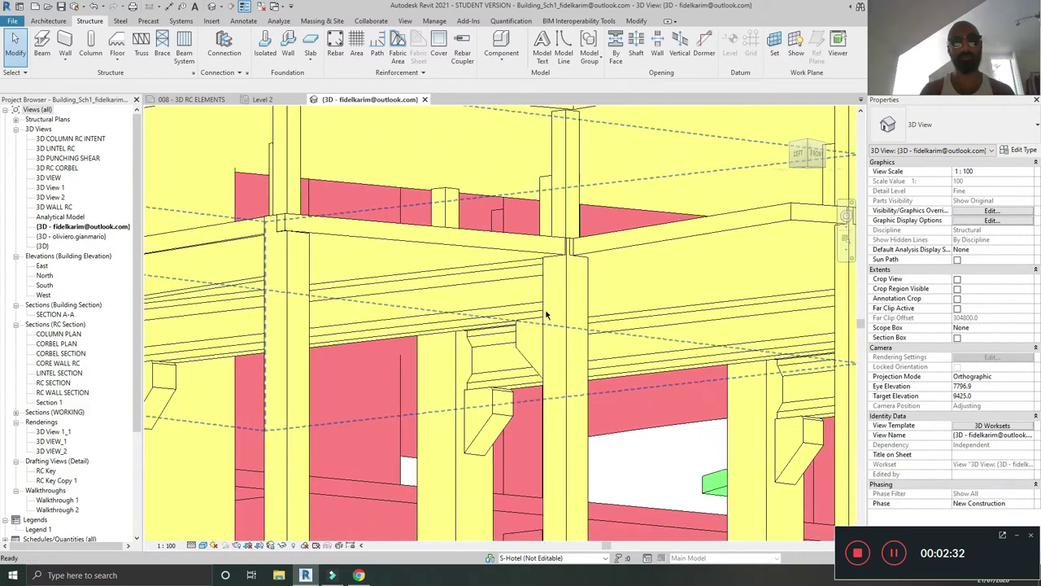
Select the Concrete I-Beam 1250 x 450mm, orbit around it, then return to the Level 2 plan
click(492, 325)
shift+middle_drag(491, 325, 667, 292)
scroll(650, 174, up, 2)
scroll(642, 341, up, 4)
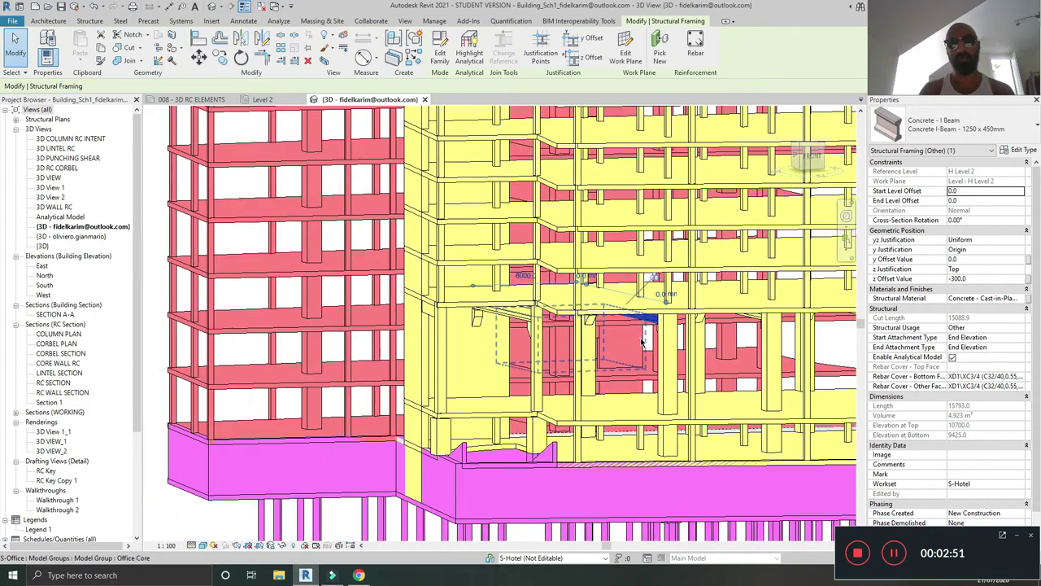
shift+middle_drag(645, 347, 616, 333)
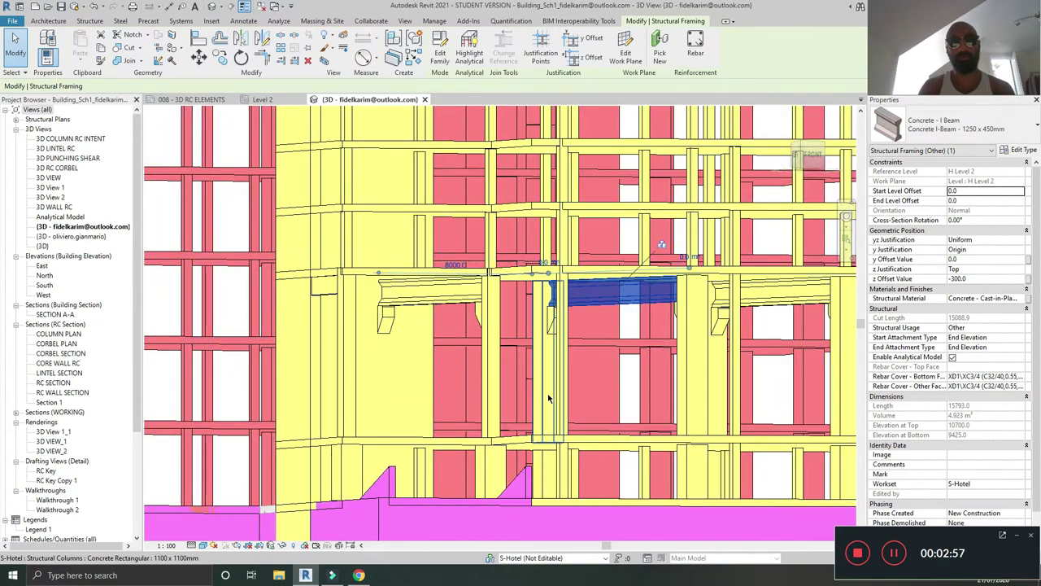
shift+middle_drag(722, 418, 716, 459)
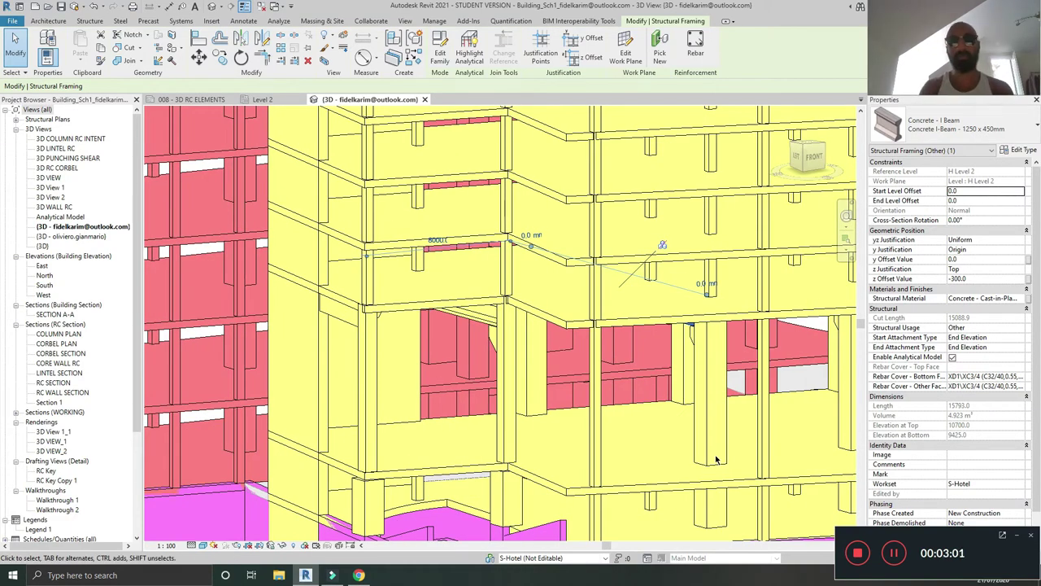
shift+middle_drag(660, 311, 575, 313)
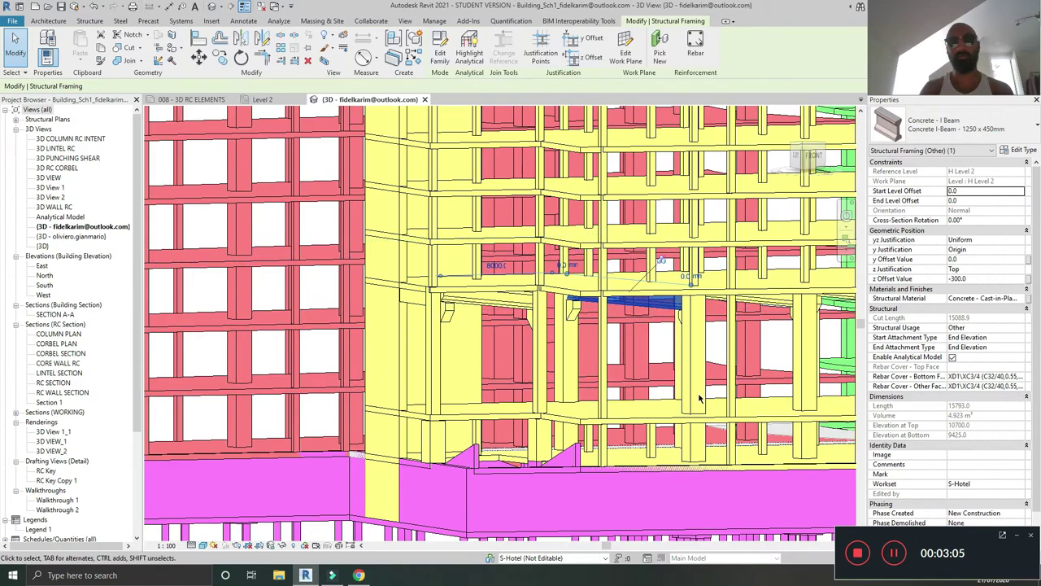
shift+middle_drag(672, 384, 423, 130)
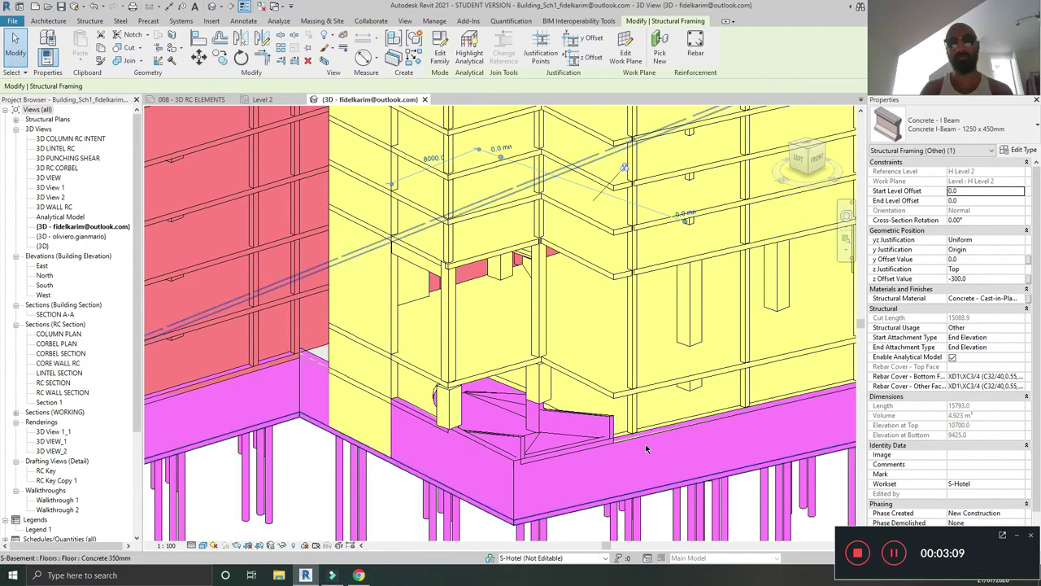
scroll(536, 510, down, 4)
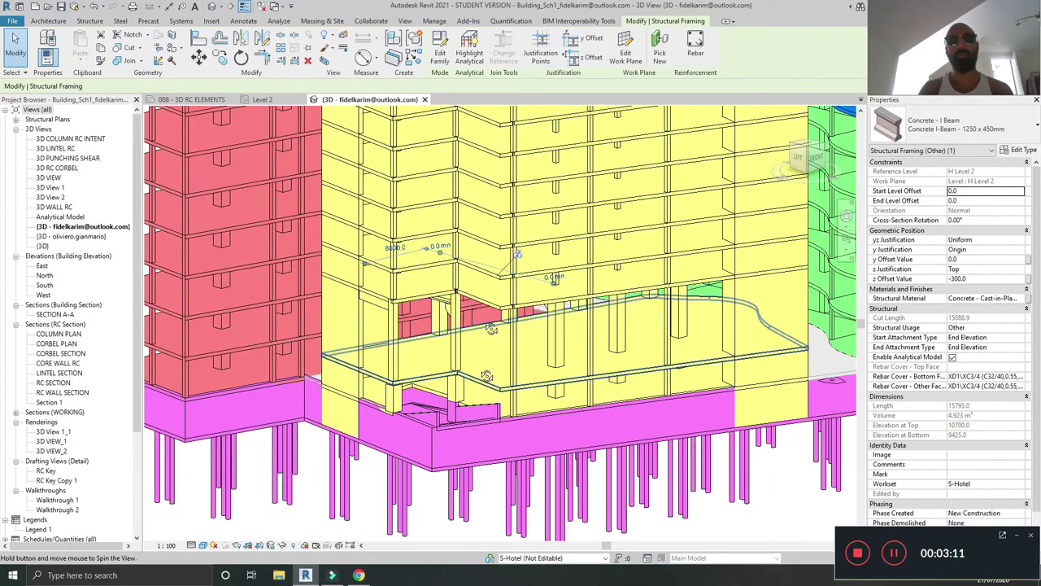
scroll(521, 456, up, 2)
click(272, 98)
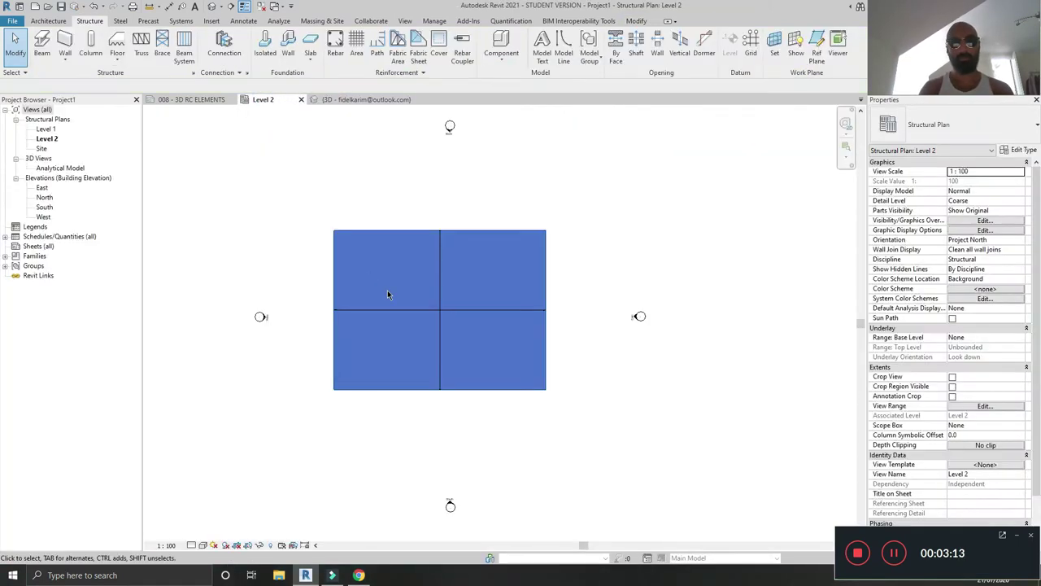
Check the floor's span symbol in the Level 2 plan, then open the Default 3D View
scroll(453, 344, up, 3)
click(437, 284)
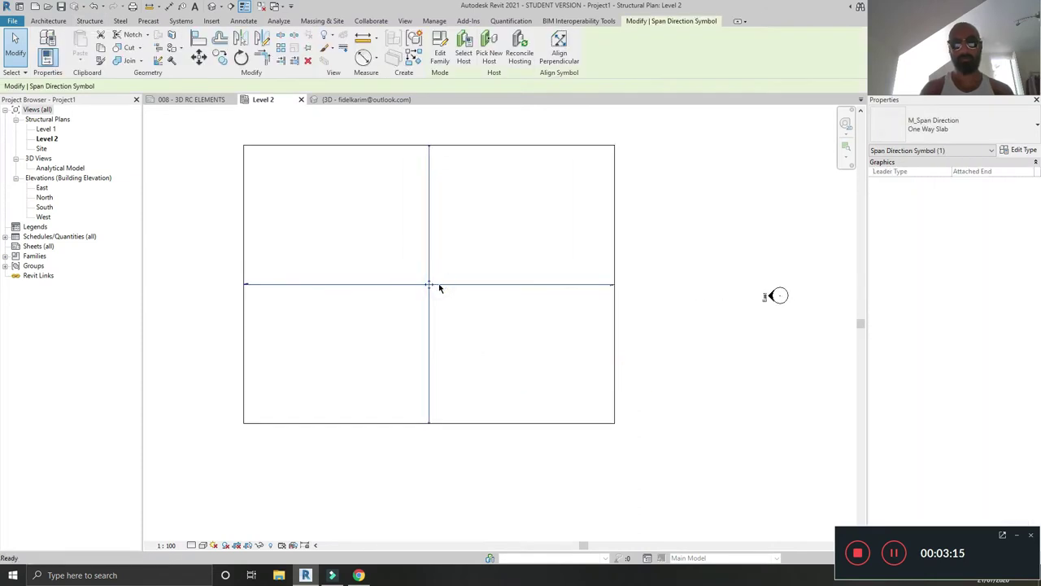
key(Escape)
middle_drag(440, 288, 453, 293)
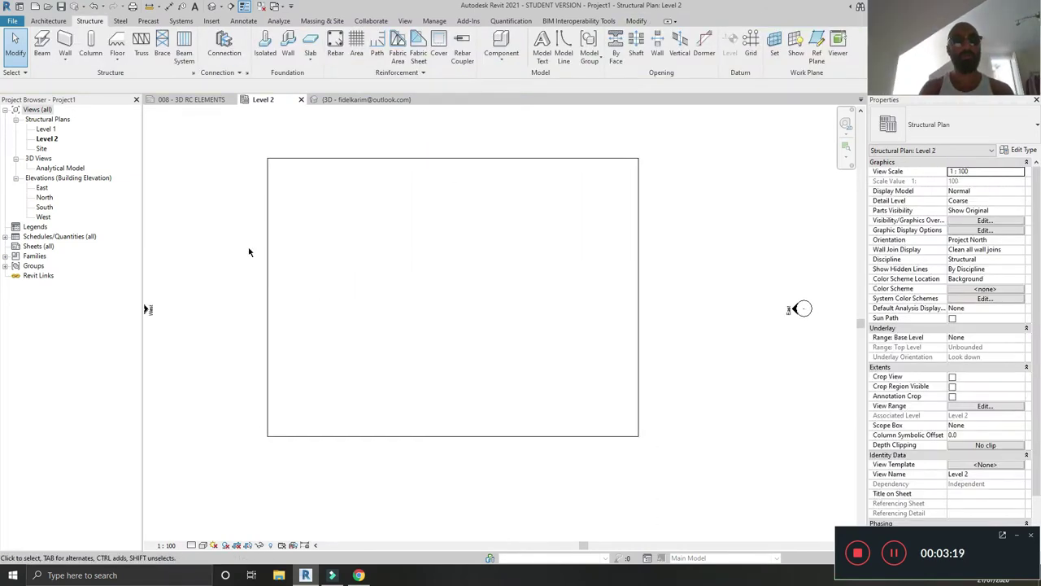
click(214, 8)
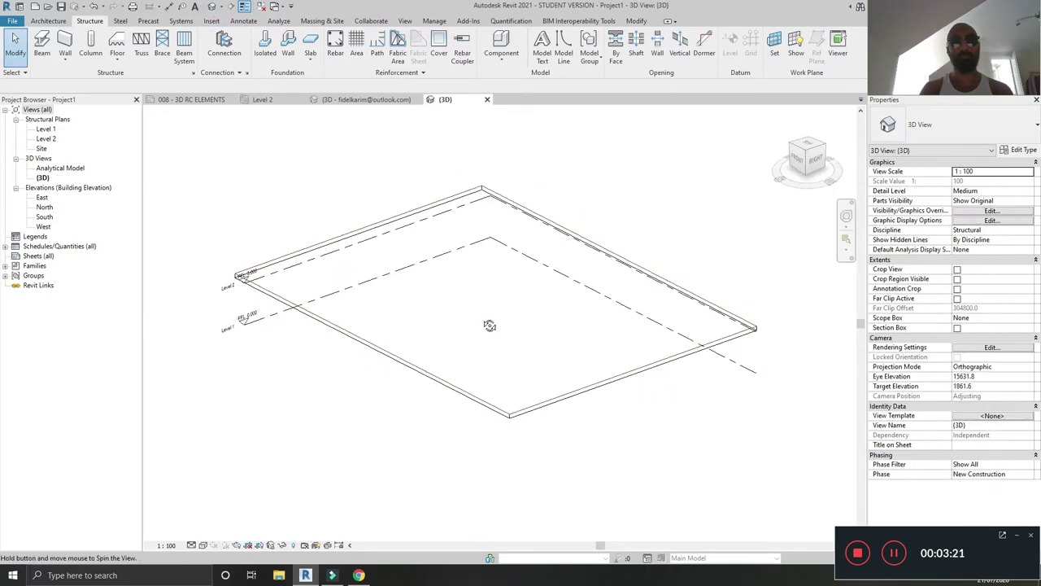
Create a new view template named 3D, duplicated from Structural Analytical Isolated-3D
click(988, 417)
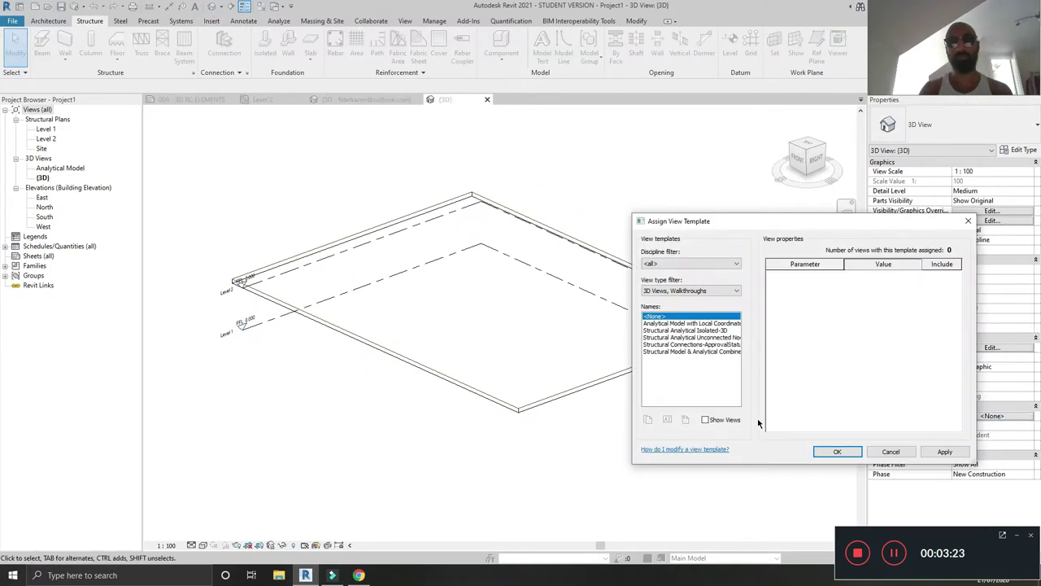
click(673, 324)
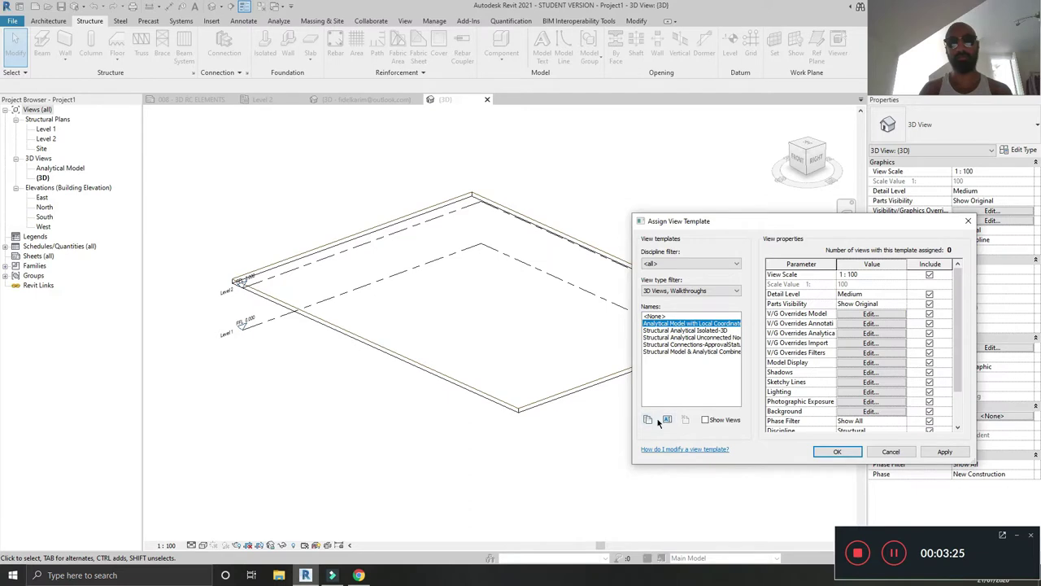
click(674, 331)
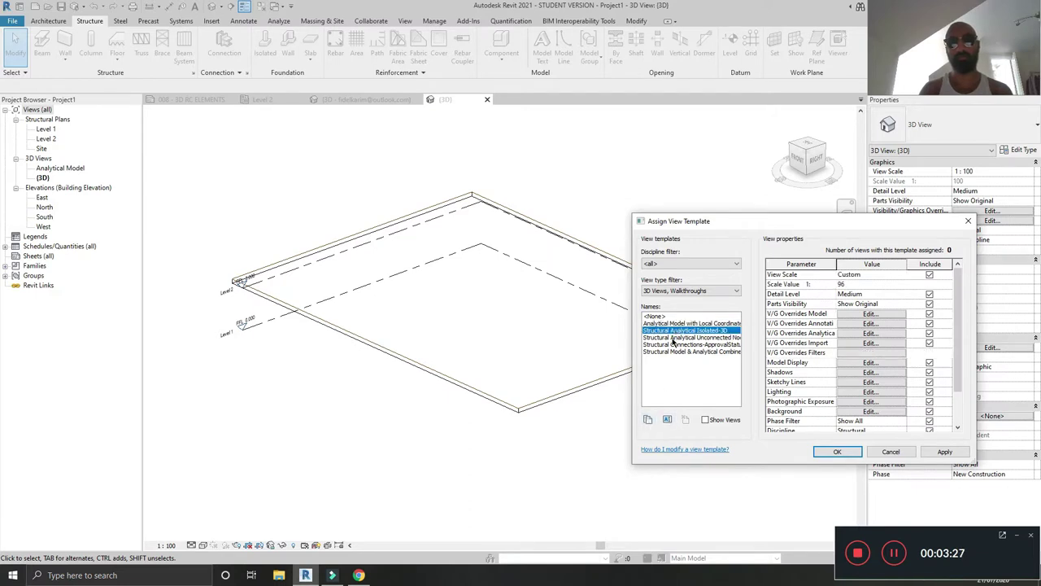
click(647, 420)
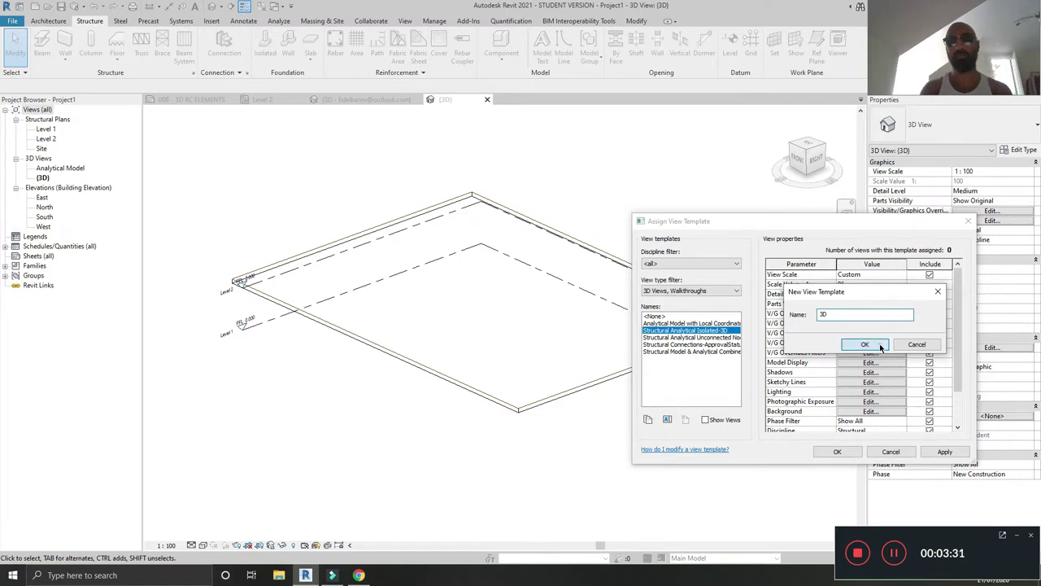
click(880, 348)
In the 3D template's V/G overrides, hide annotation categories and check all model categories
click(871, 315)
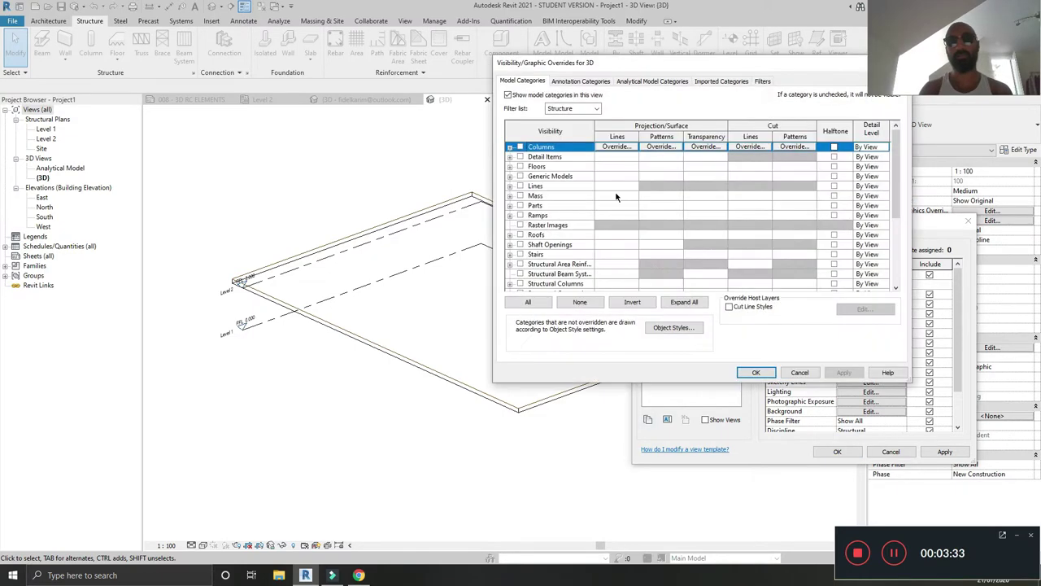
click(580, 81)
click(508, 94)
click(523, 81)
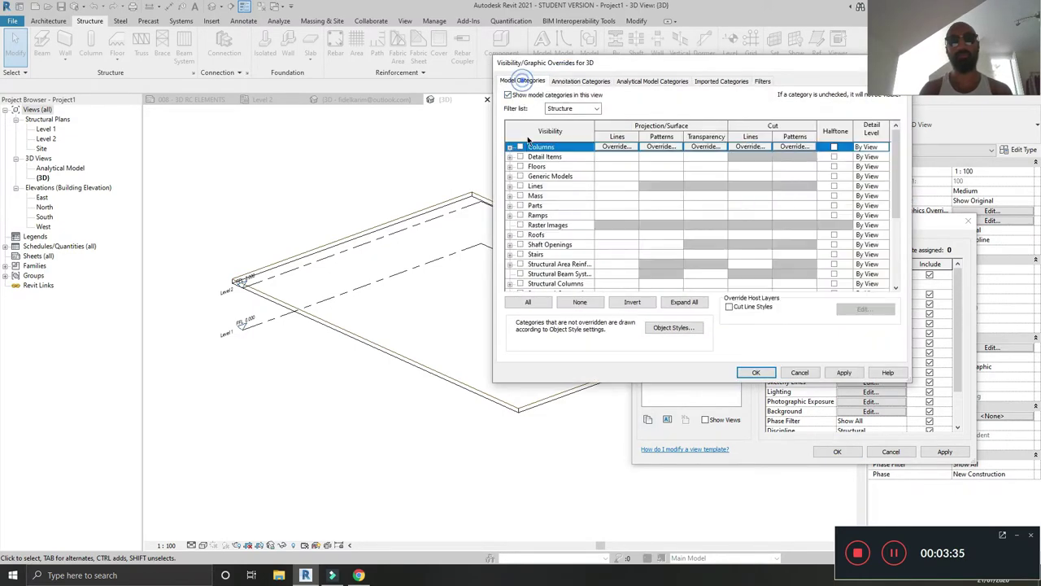
click(543, 302)
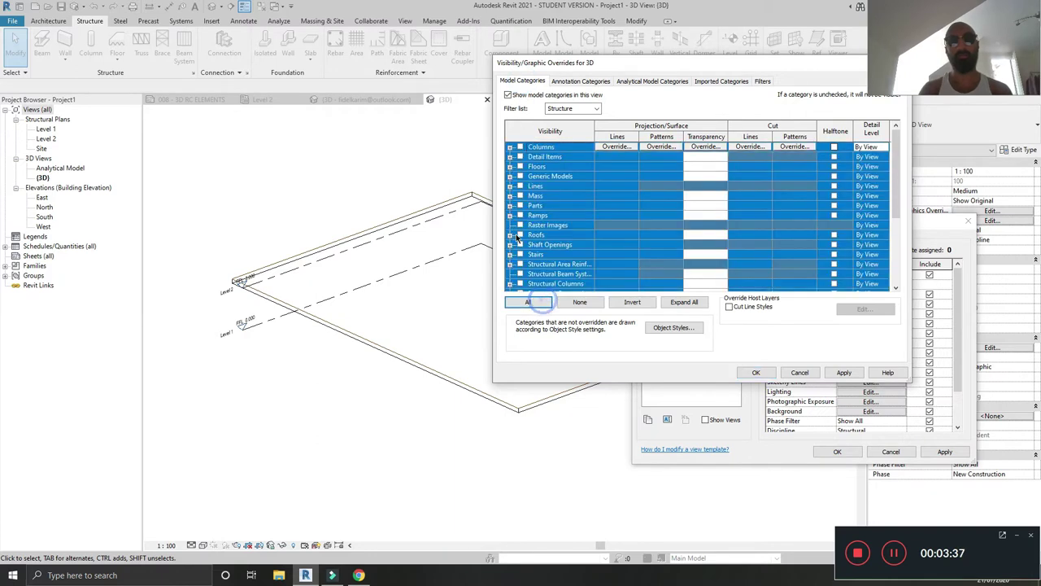
click(572, 80)
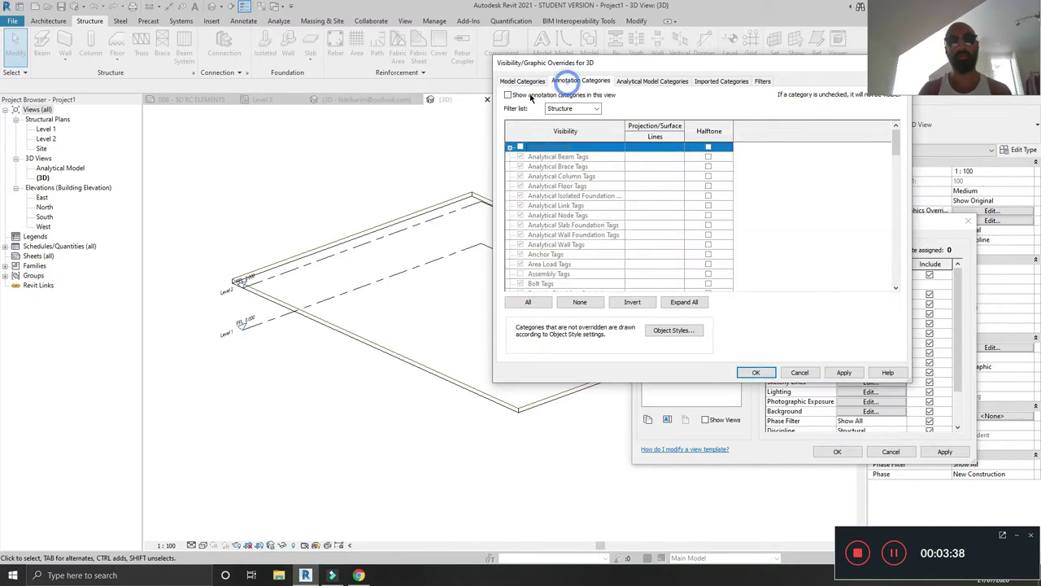
click(642, 82)
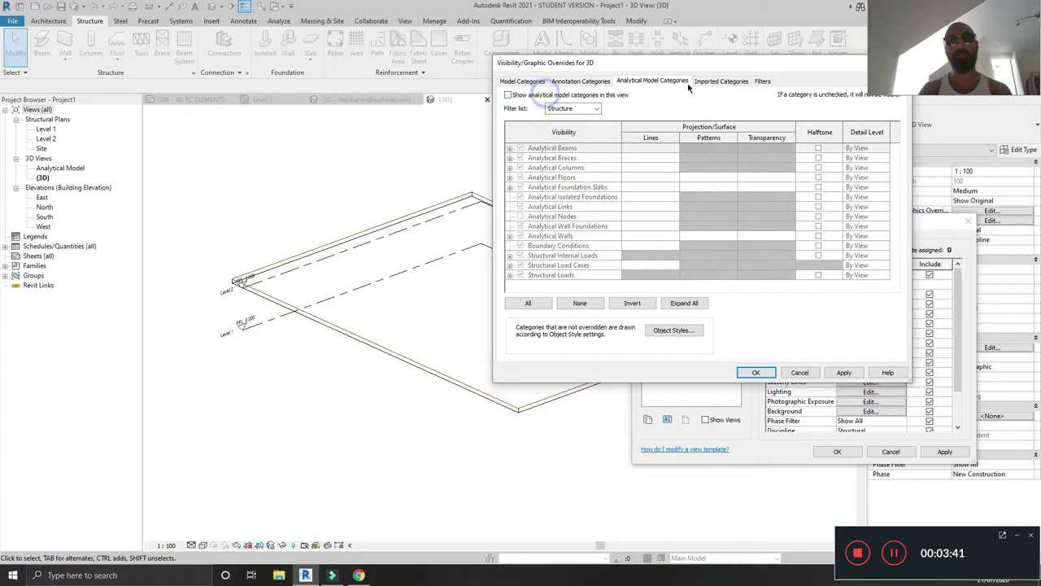
click(724, 82)
click(764, 81)
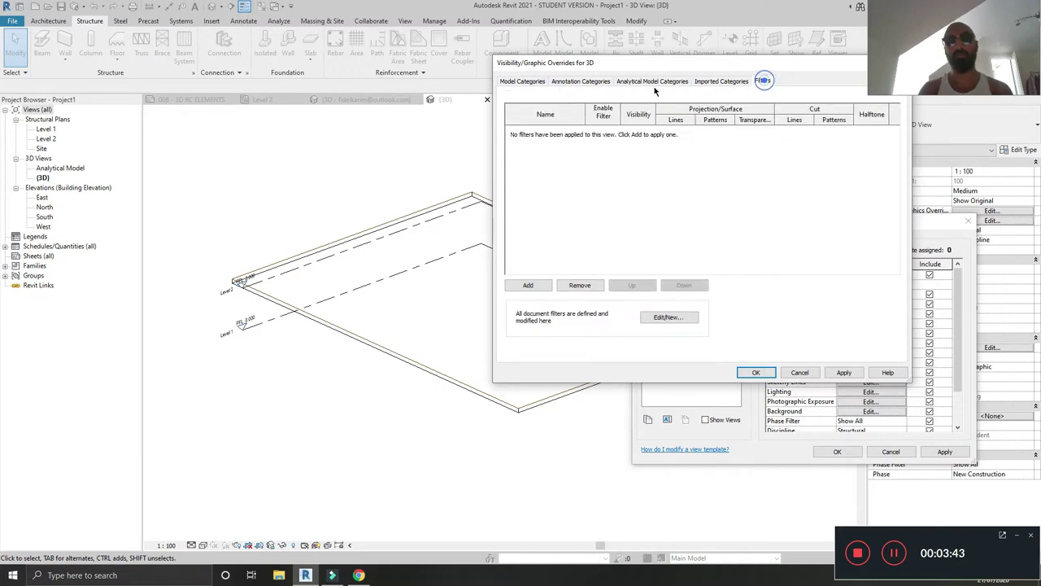
click(525, 83)
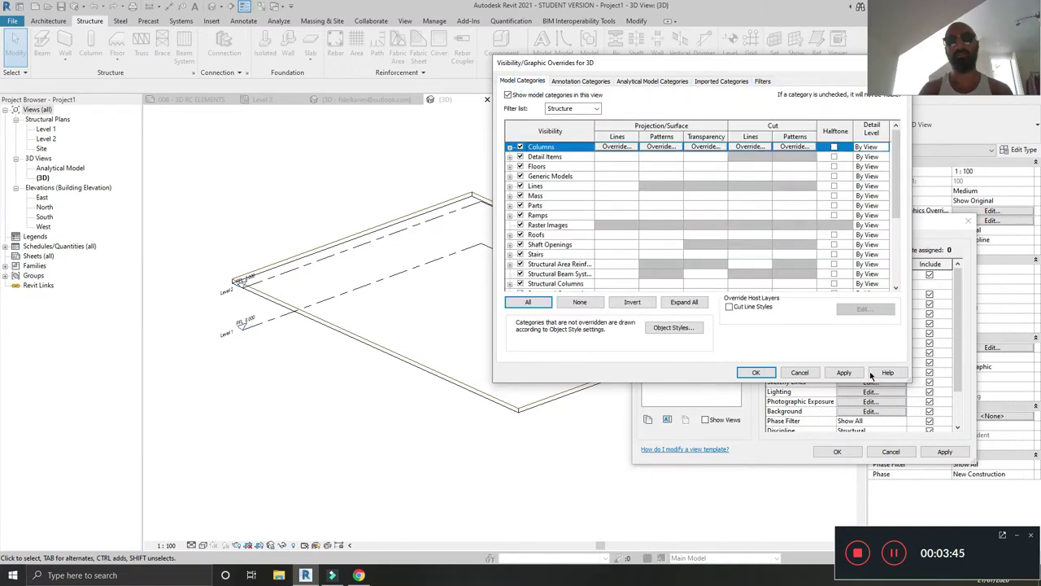
click(845, 374)
key(Return)
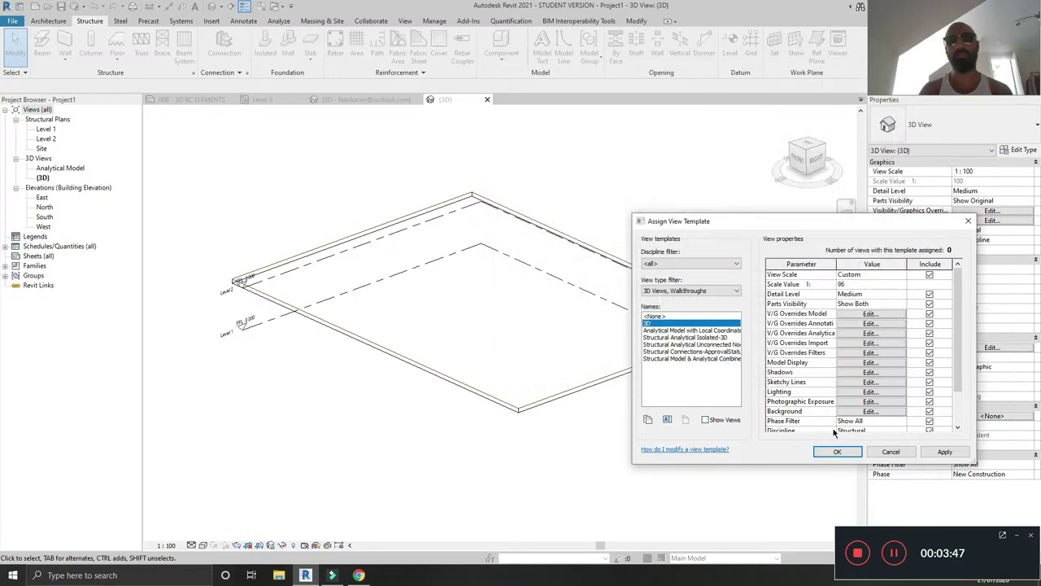
Assign the 3D template to the view, keeping the Structure category filter
click(941, 453)
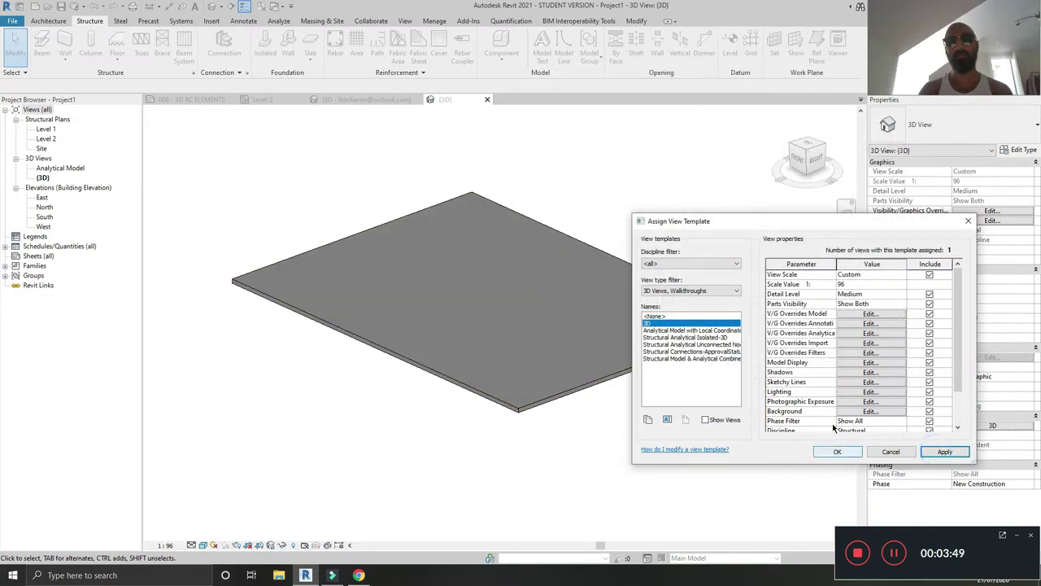
click(869, 314)
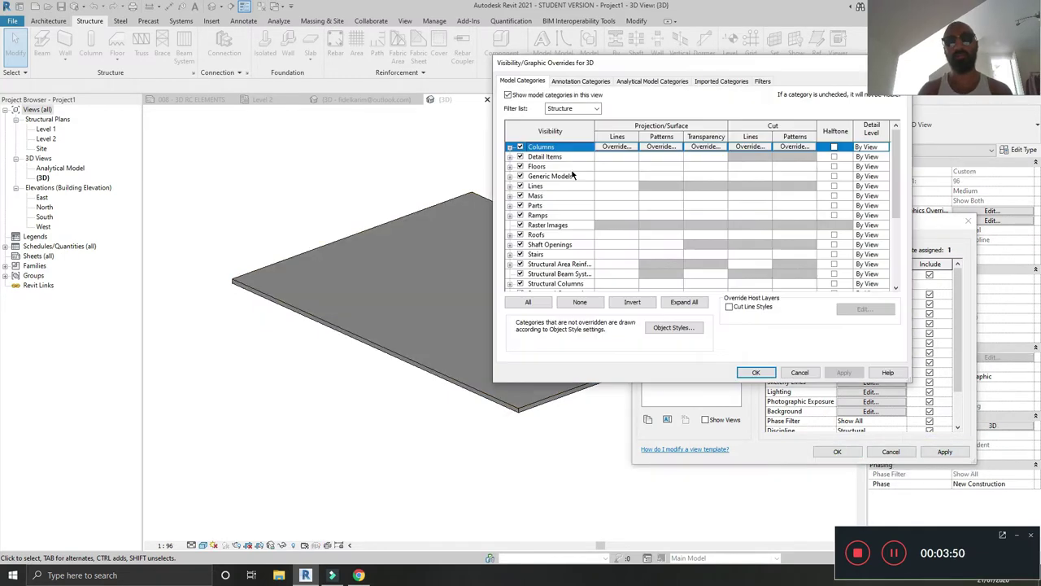
click(573, 109)
click(573, 109)
click(773, 373)
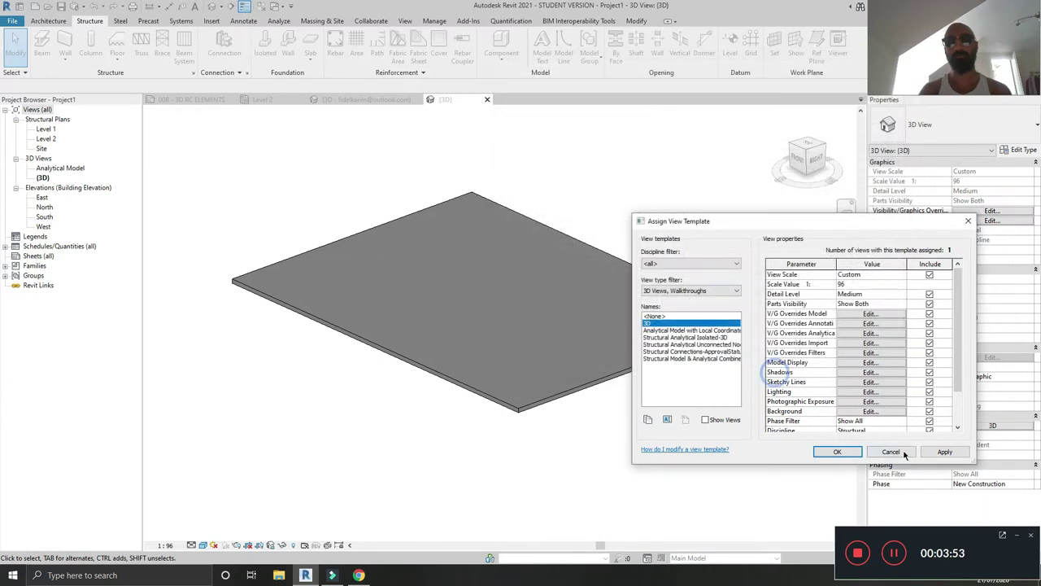
click(838, 453)
shift+middle_drag(593, 461, 303, 402)
Copy the floor slab and paste it aligned to a second selected level
click(344, 330)
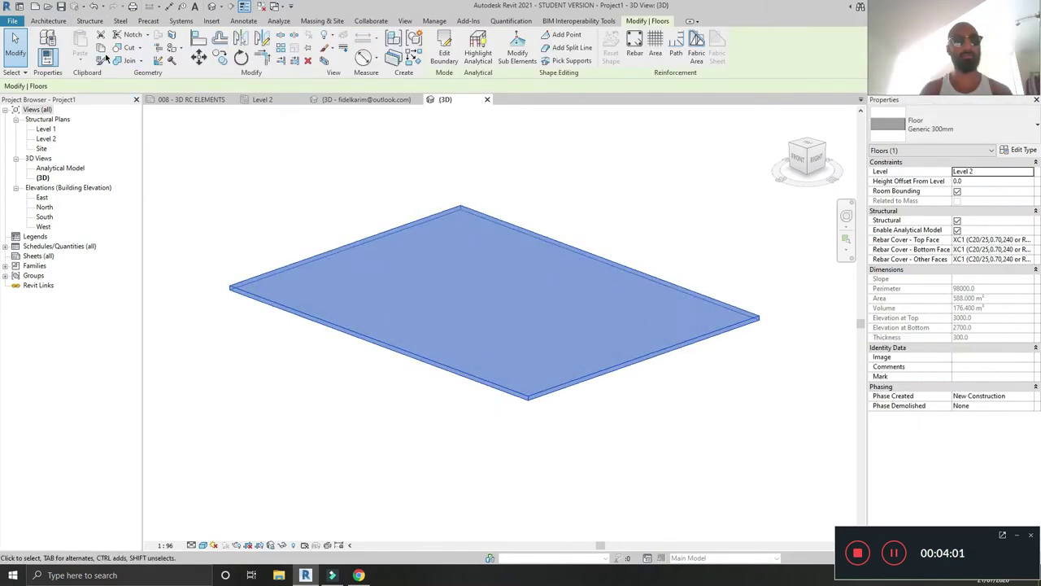
click(100, 49)
click(80, 59)
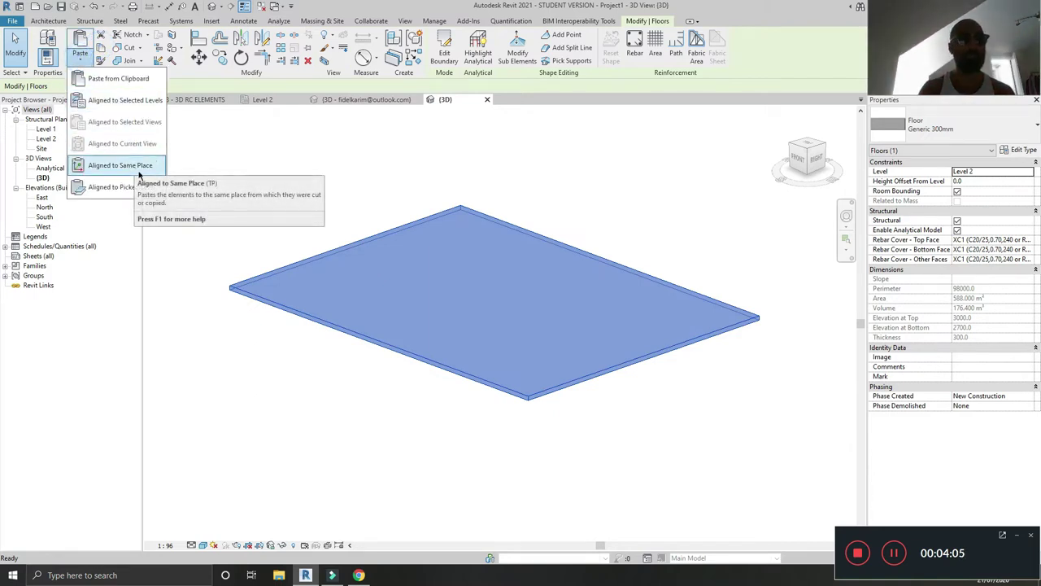
click(126, 100)
click(714, 355)
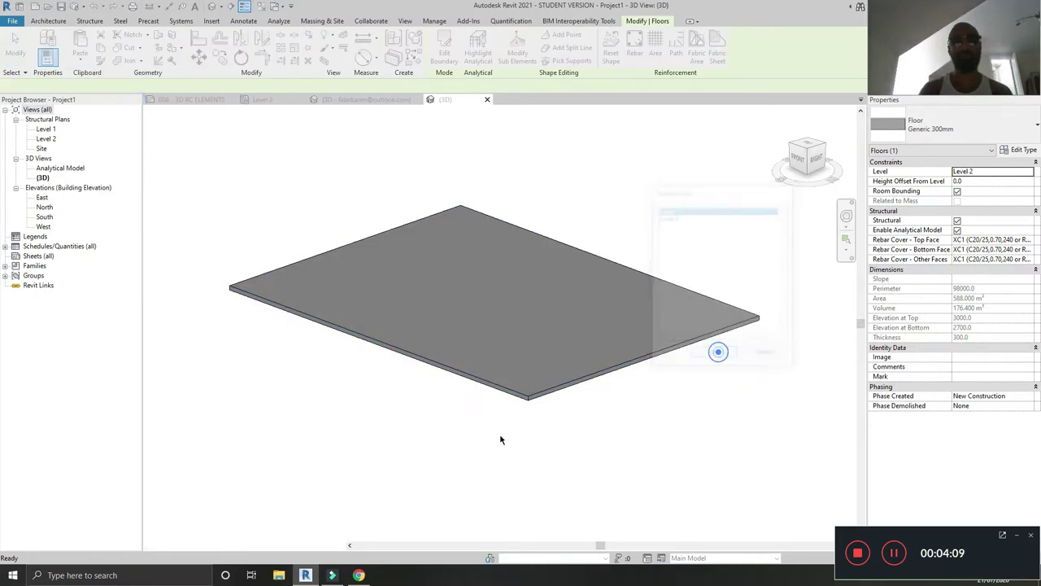
click(486, 454)
mouse_move(485, 455)
shift+middle_down()
mouse_move(561, 376)
mouse_move(504, 456)
shift+middle_up()
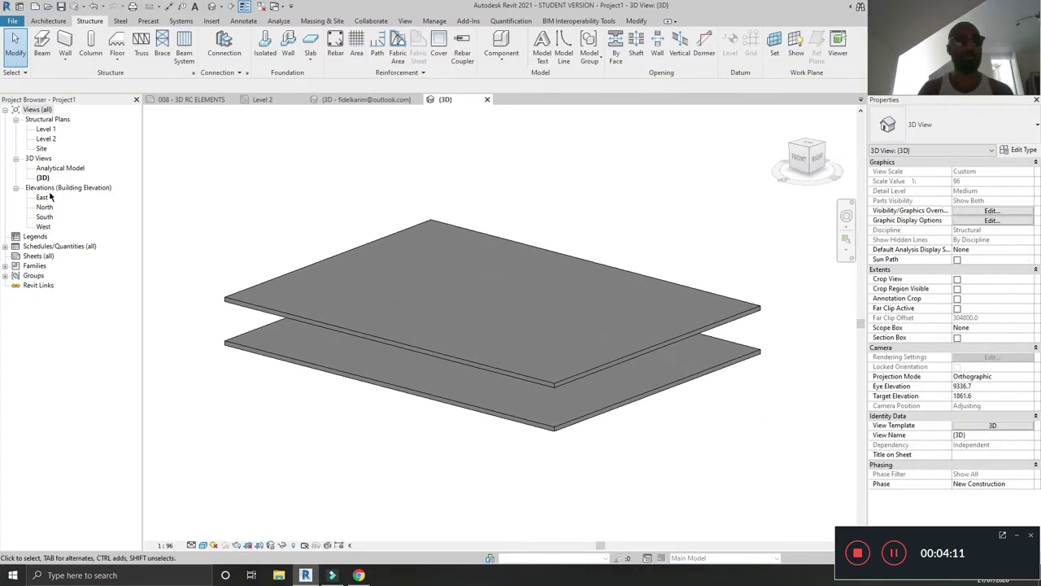
In the Level 2 plan, place four Concrete-Rectangular-Column 600 x 750mm columns in a rectangle
double_click(46, 140)
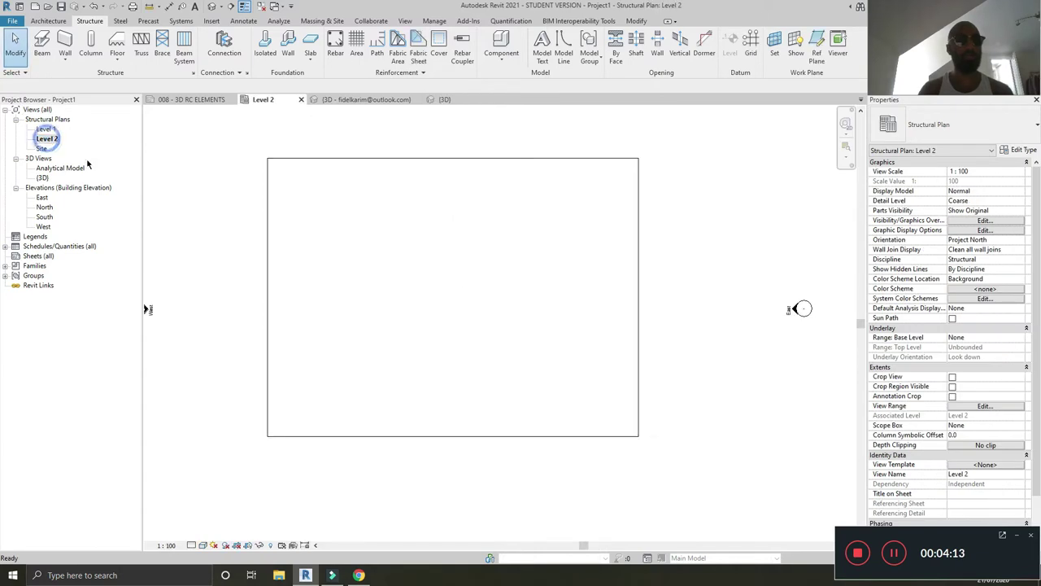
scroll(458, 276, down, 2)
scroll(462, 310, up, 3)
middle_drag(475, 277, 444, 290)
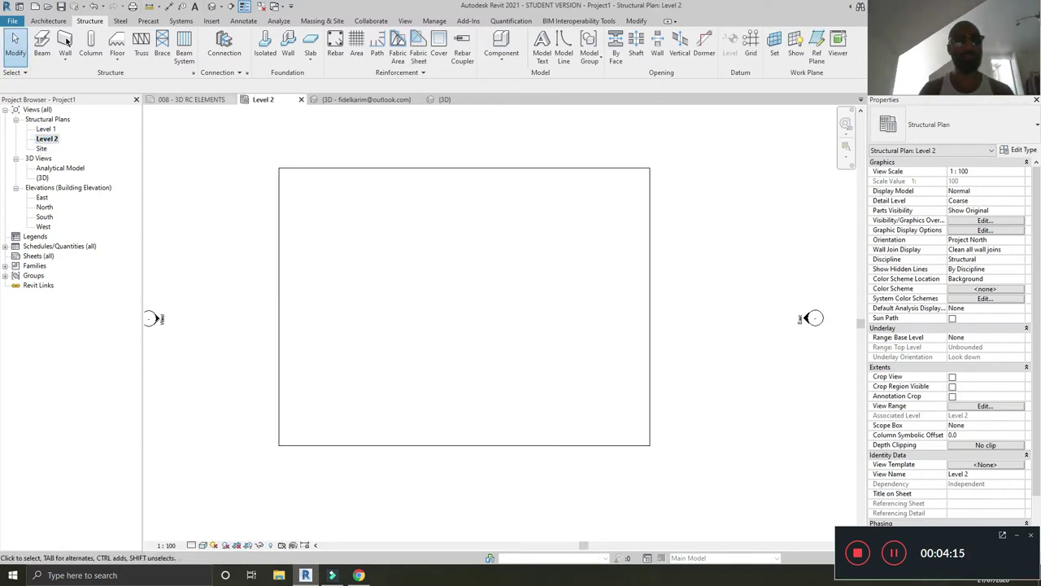
click(91, 42)
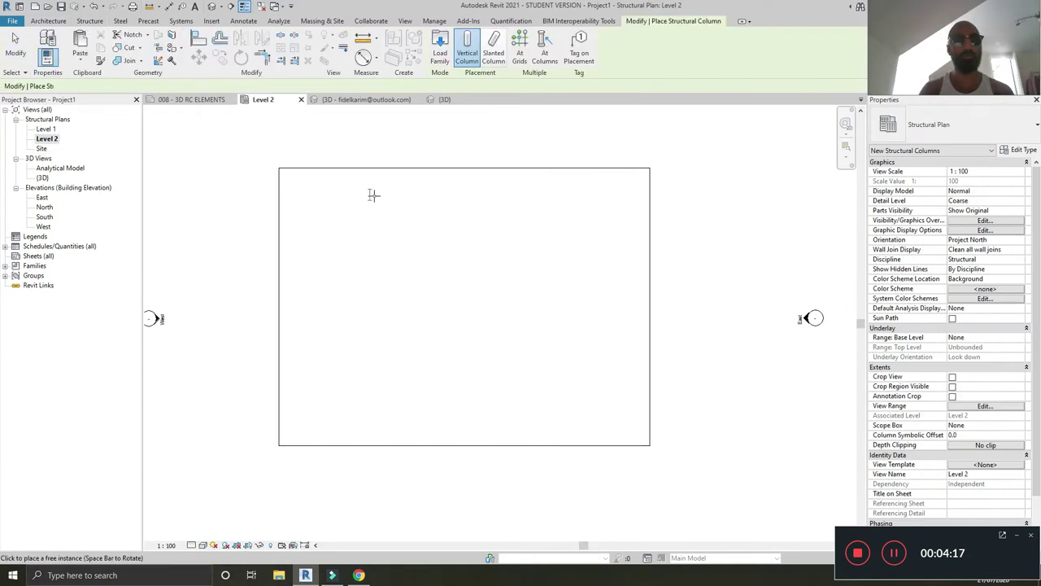
click(996, 132)
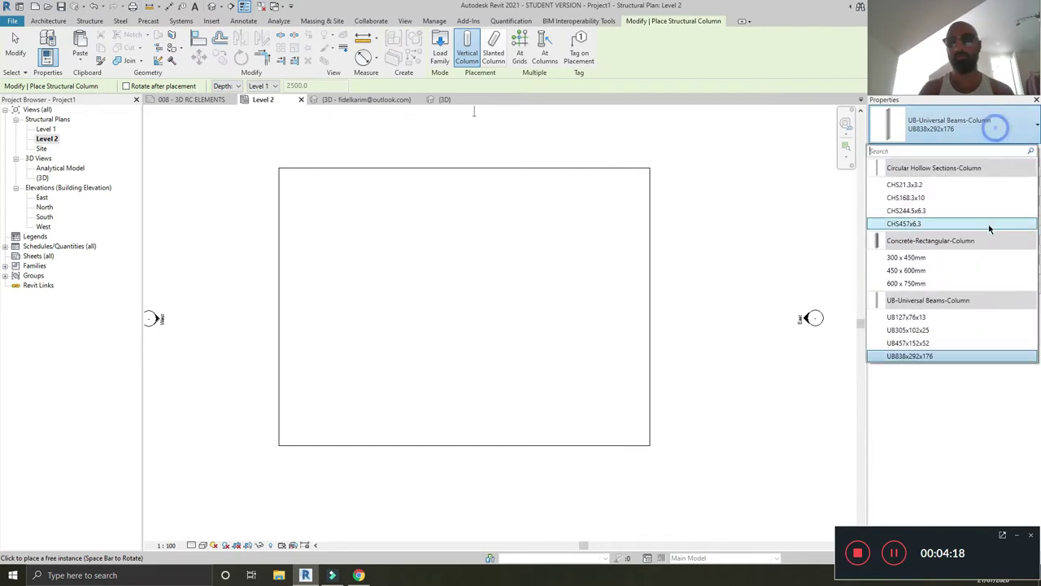
click(966, 284)
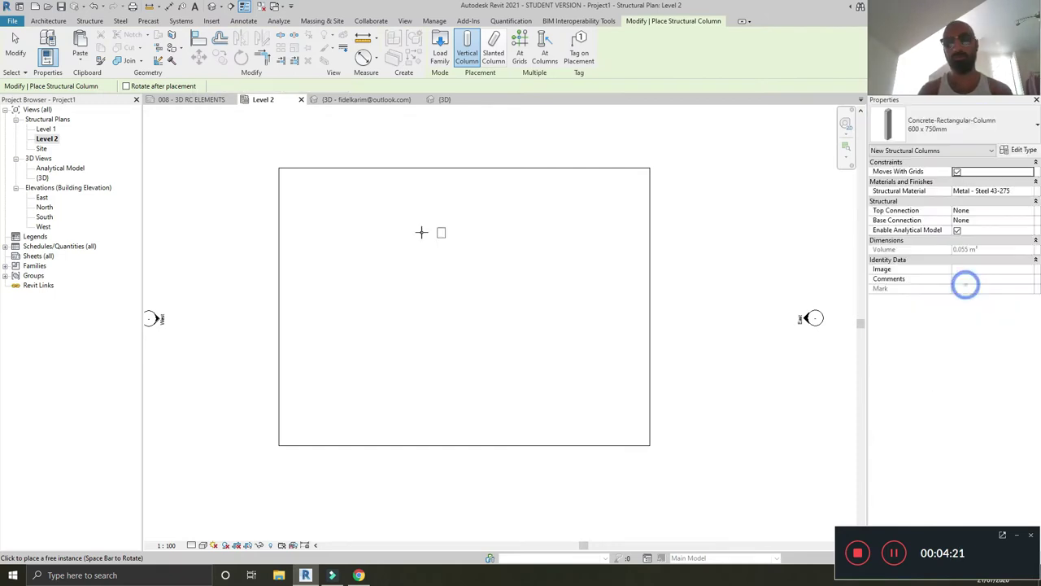
click(355, 180)
click(356, 326)
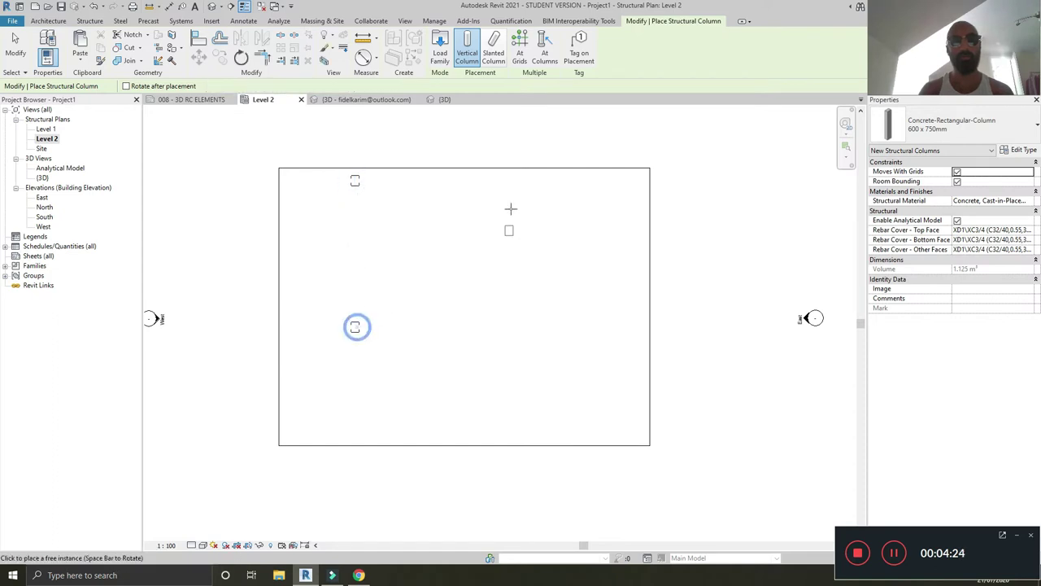
click(467, 180)
click(468, 326)
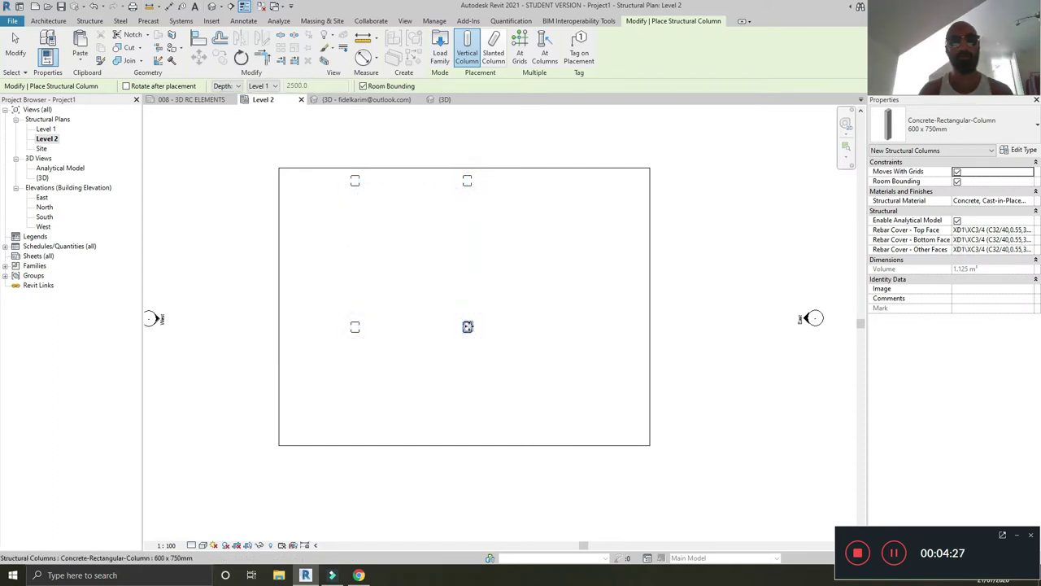
Close inactive views and open the Default 3D View to see the columns
scroll(464, 321, down, 2)
middle_drag(461, 318, 453, 275)
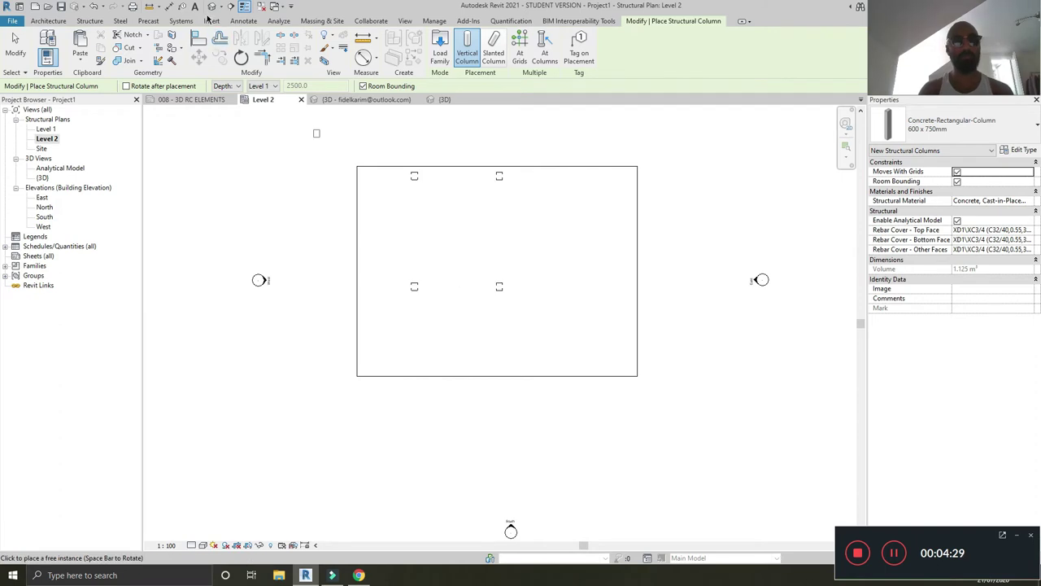
click(262, 6)
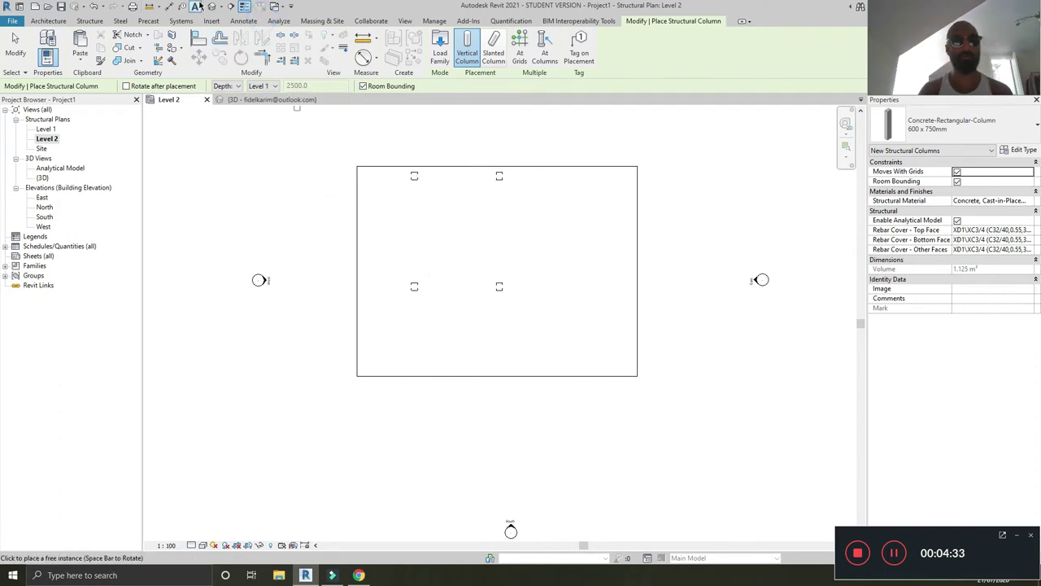
click(214, 6)
shift+middle_drag(456, 244, 501, 238)
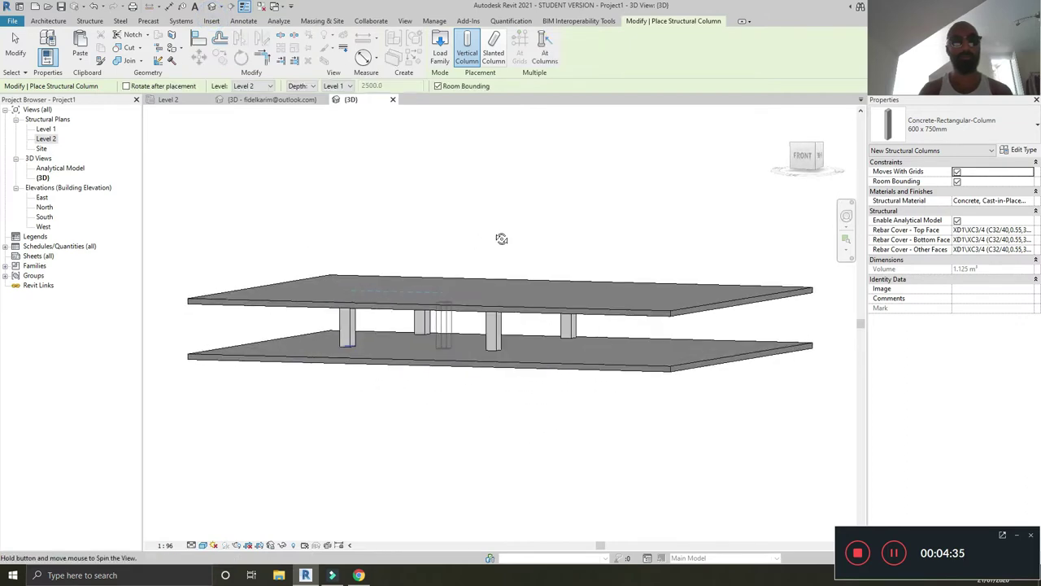
Select the lower and upper floor slabs in 3D to read each one's level
scroll(345, 333, up, 2)
key(Escape)
shift+middle_drag(409, 349, 414, 371)
click(414, 371)
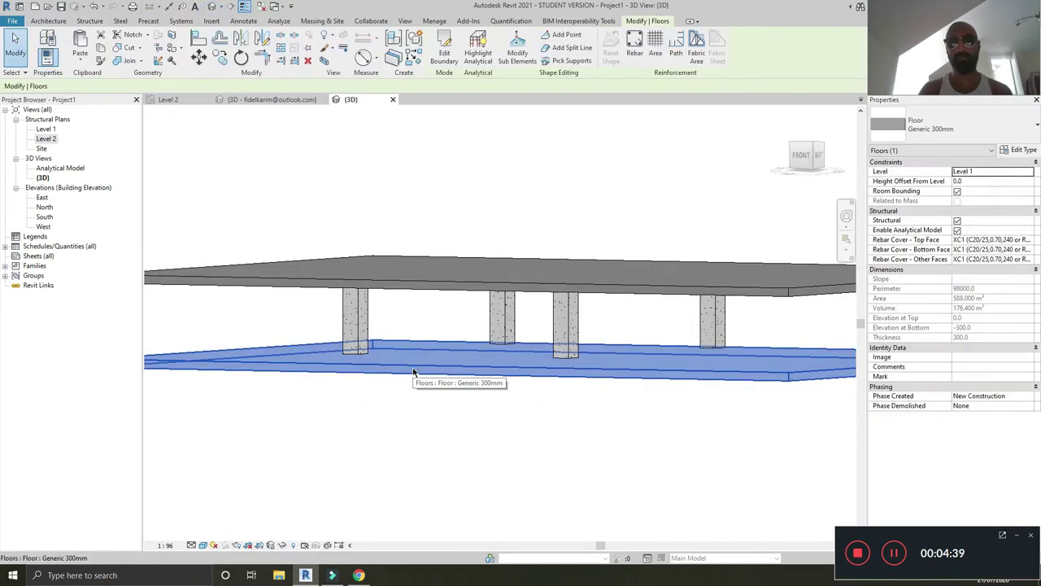
click(476, 290)
click(448, 370)
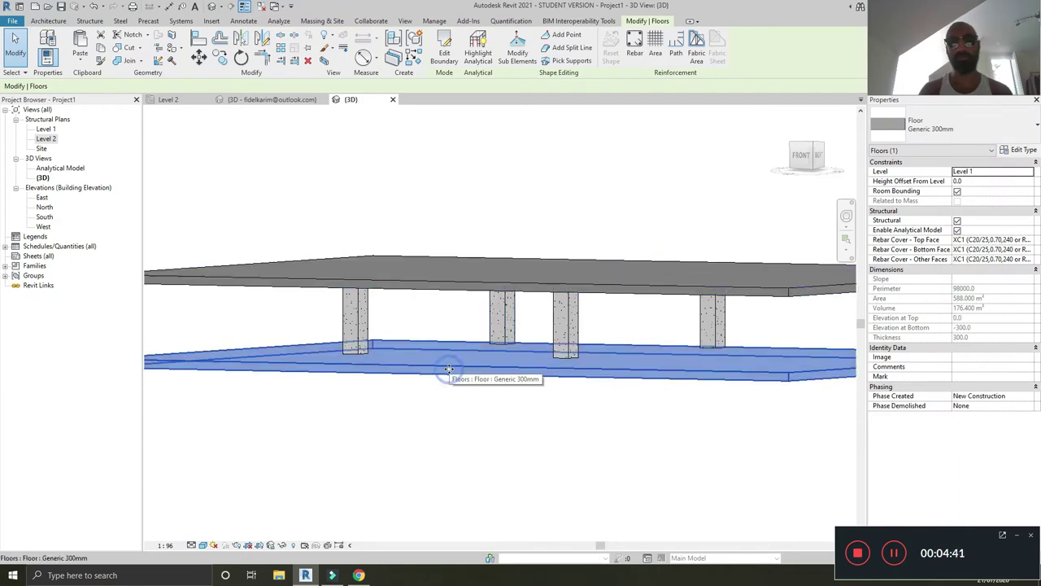
key(Escape)
click(438, 279)
shift+middle_drag(438, 279, 457, 316)
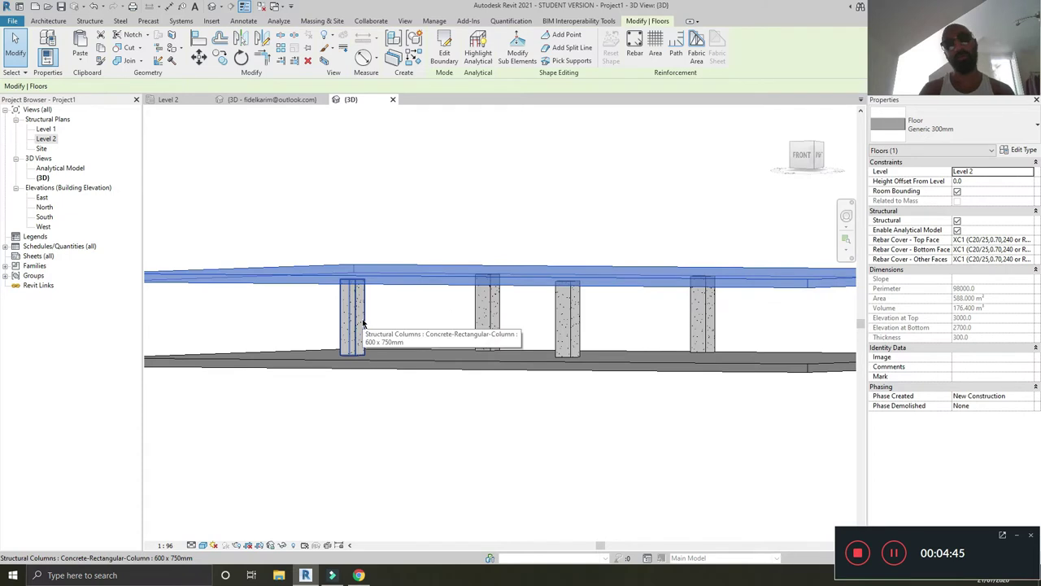
shift+middle_drag(363, 284, 238, 125)
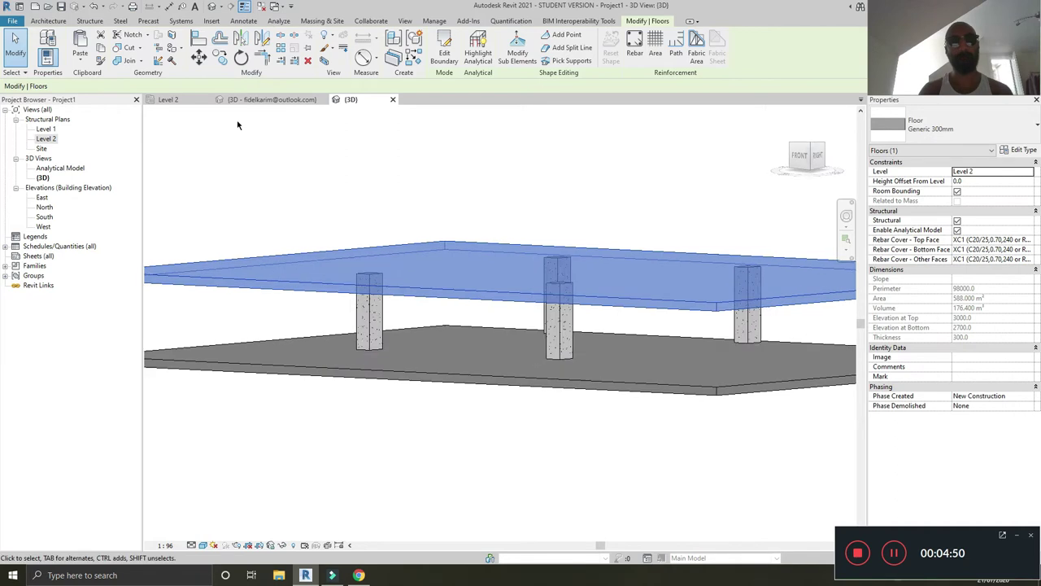
Return to the Level 2 plan and clear the selection
click(167, 100)
click(271, 155)
scroll(339, 237, up, 2)
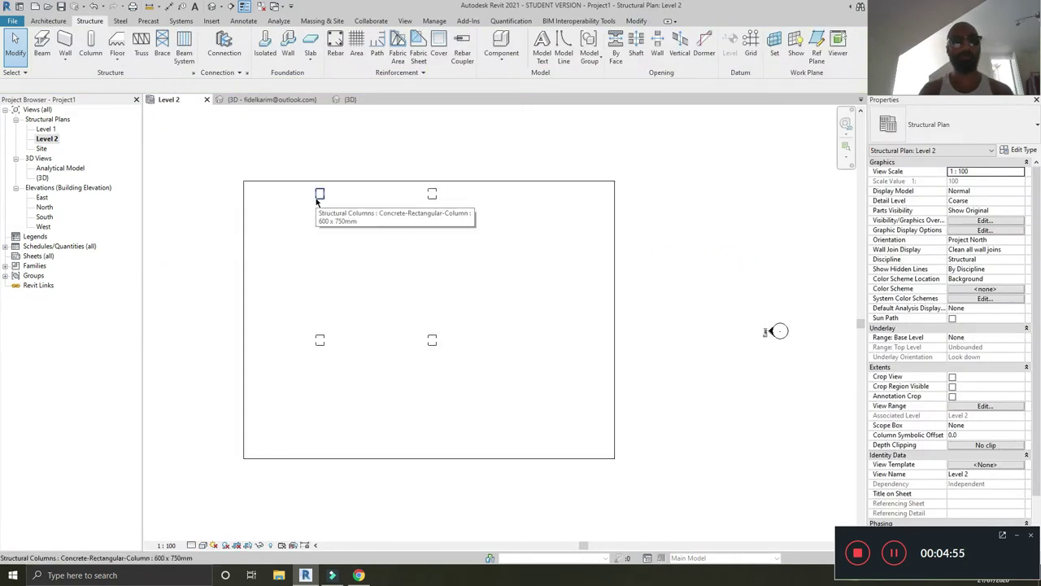
Place the remaining left-grid columns as unconnected 450 x 600mm structural columns
scroll(318, 202, up, 2)
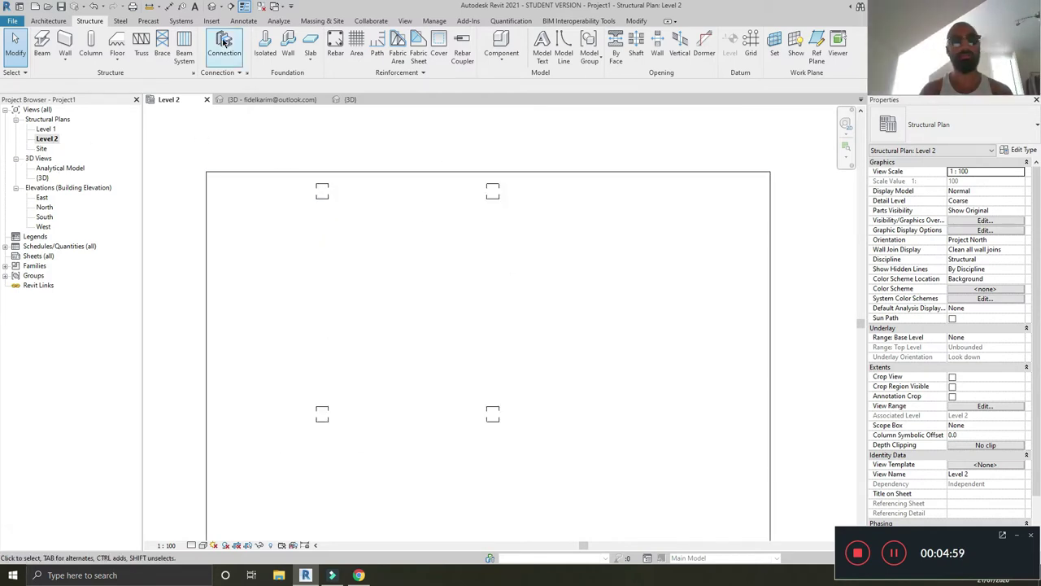
click(90, 47)
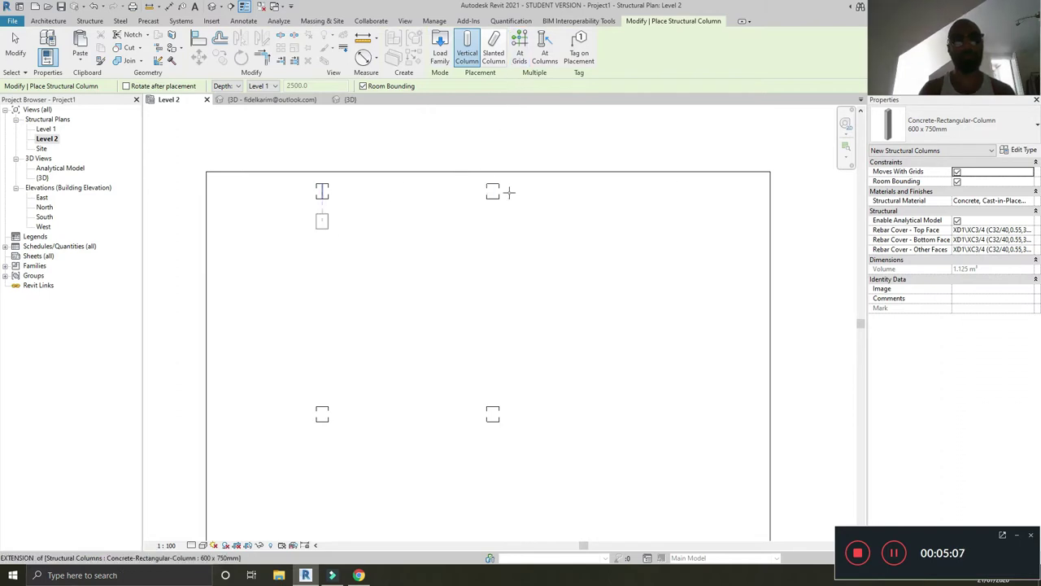
click(259, 86)
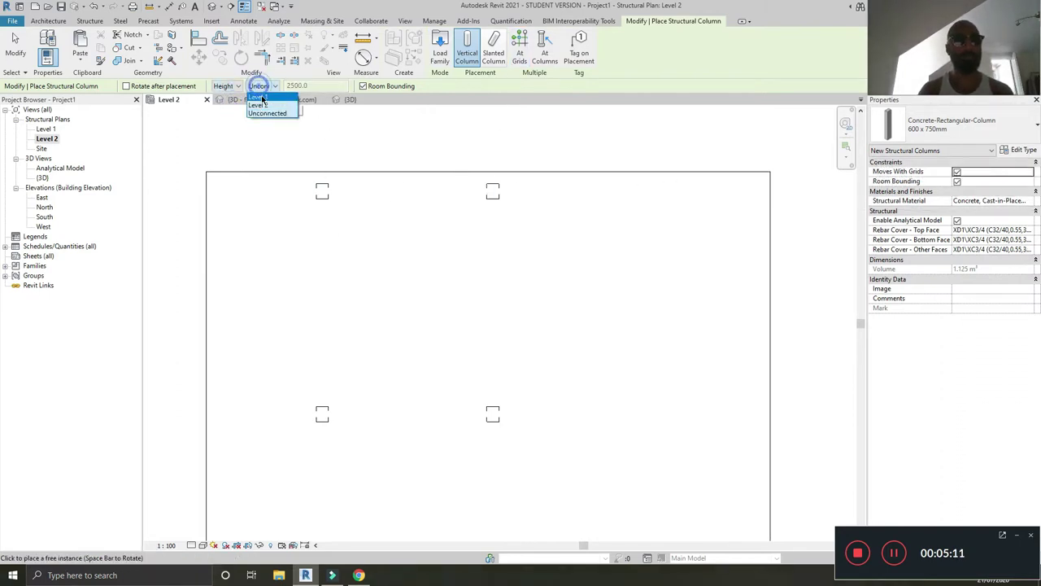
click(260, 111)
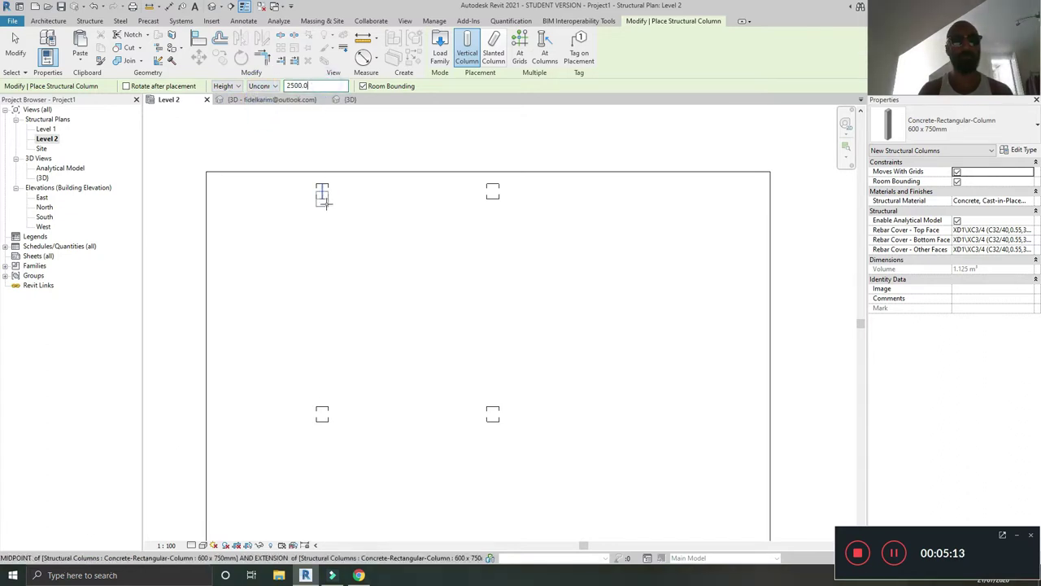
click(952, 124)
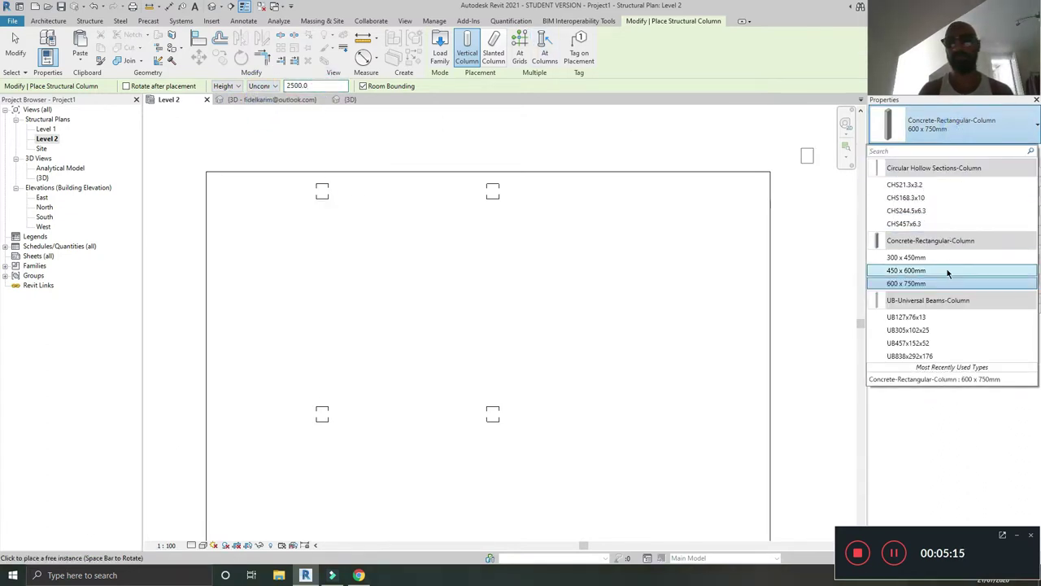
click(936, 258)
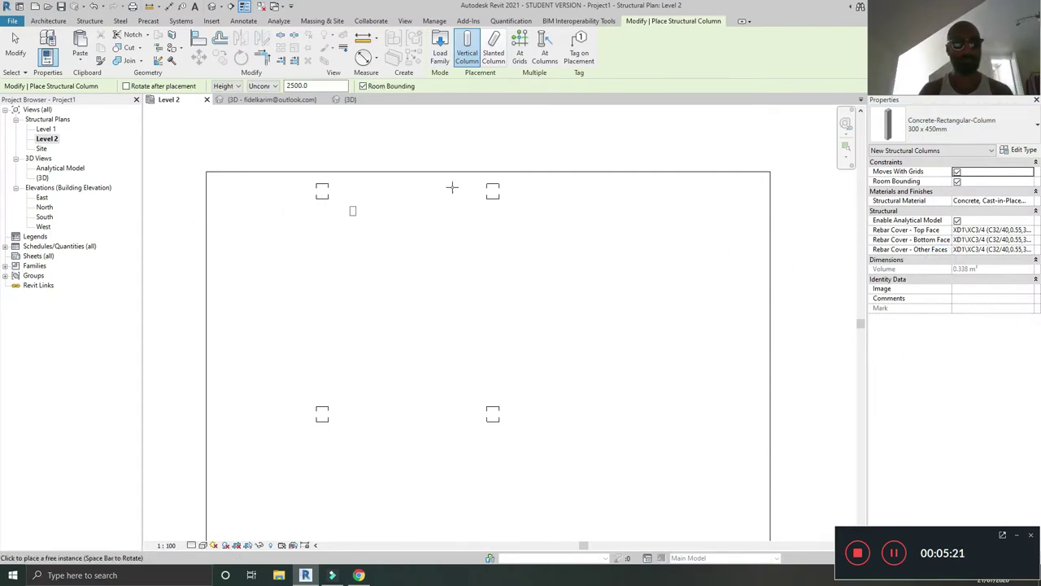
click(952, 123)
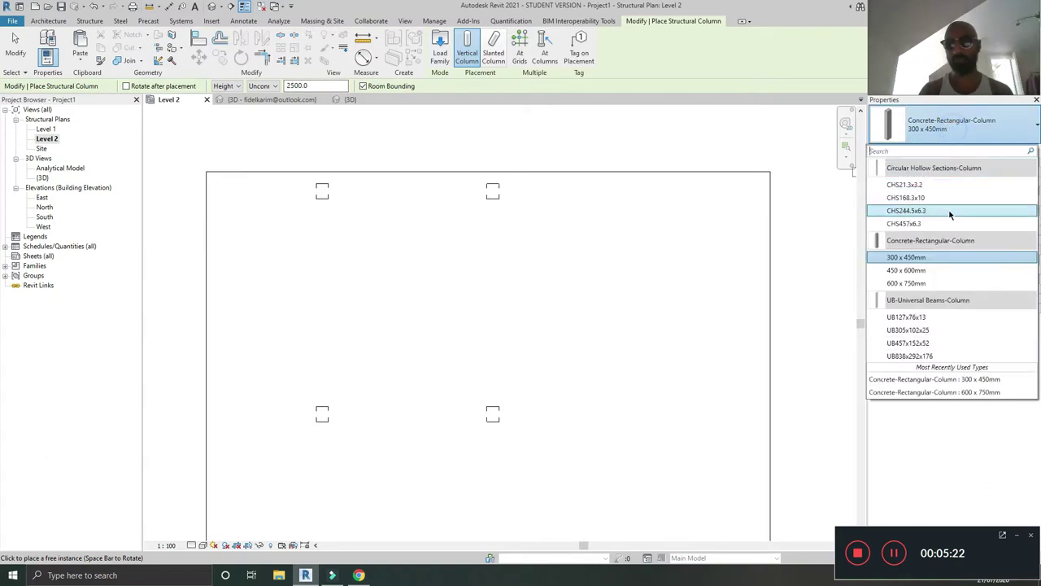
click(952, 271)
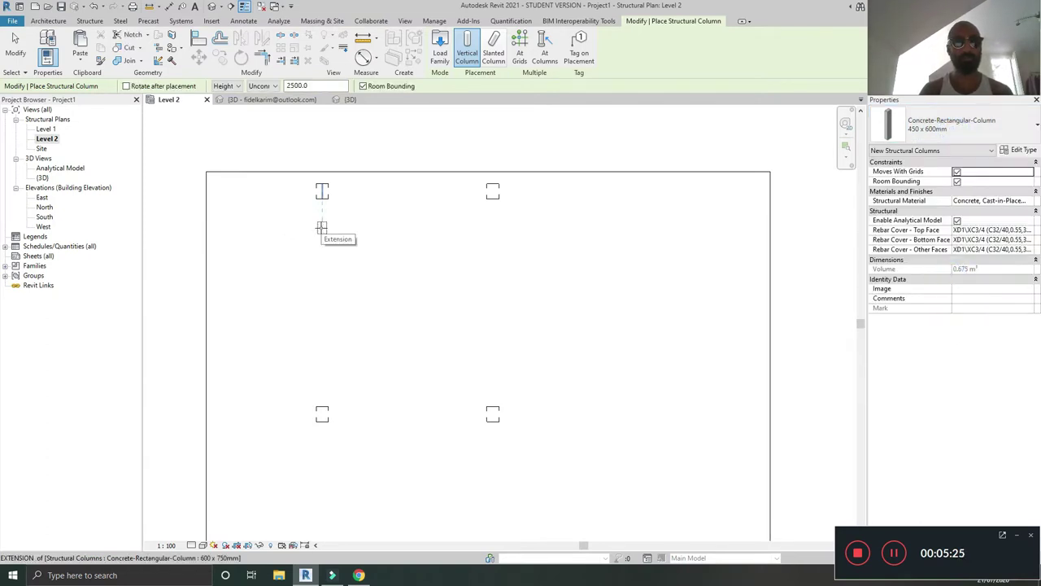
click(322, 190)
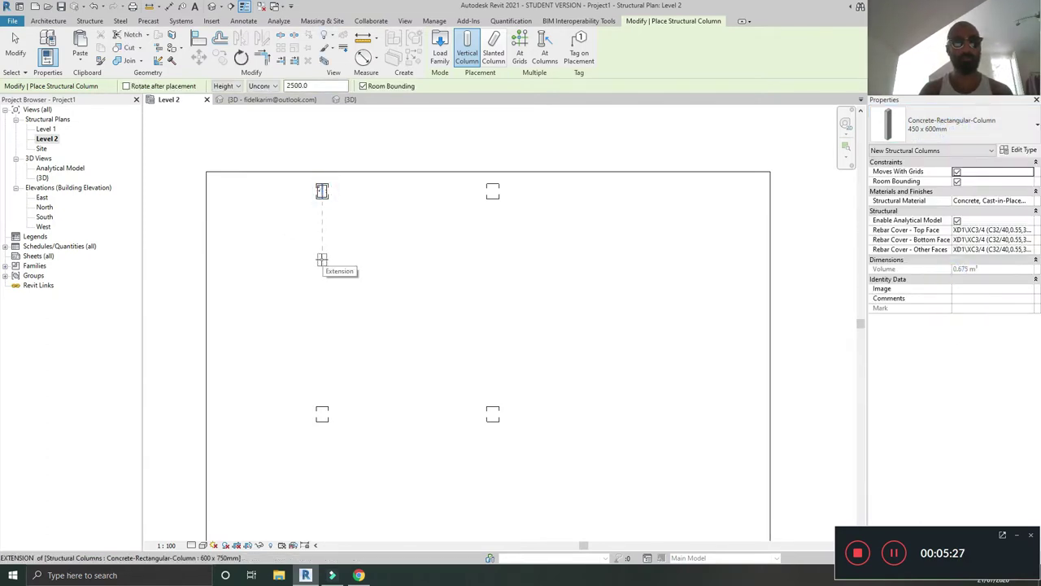
click(322, 242)
click(322, 349)
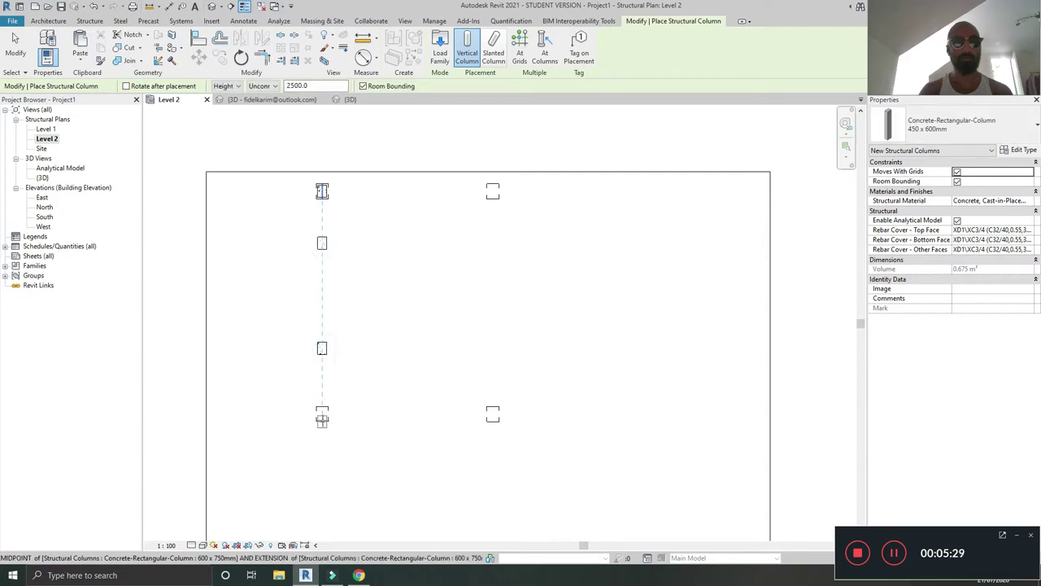
click(323, 413)
key(Escape)
key(Escape)
Copy the four left columns from their midpoint onto the right grid line
click(322, 413)
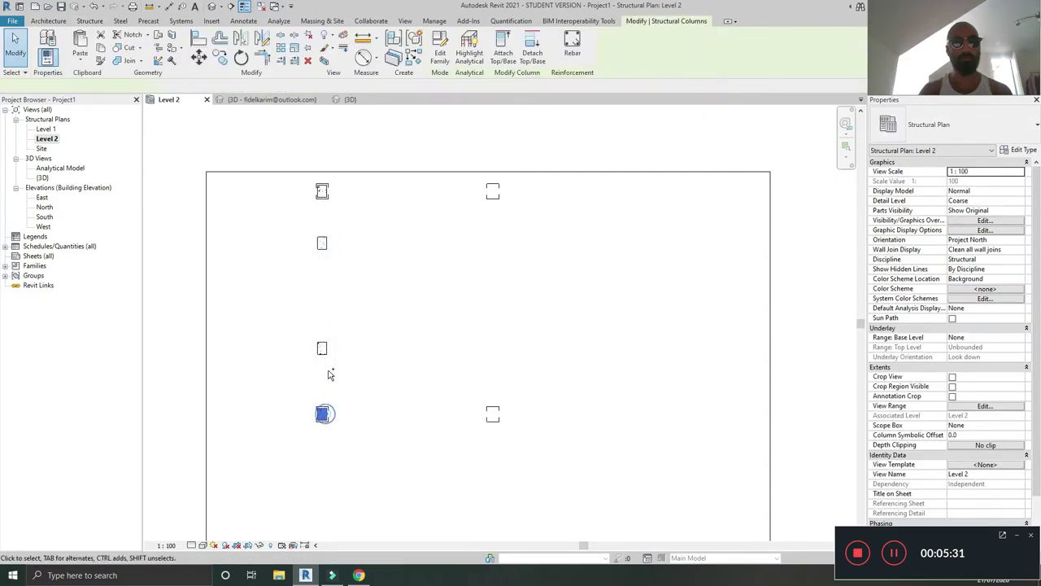
ctrl+click(323, 241)
ctrl+click(324, 190)
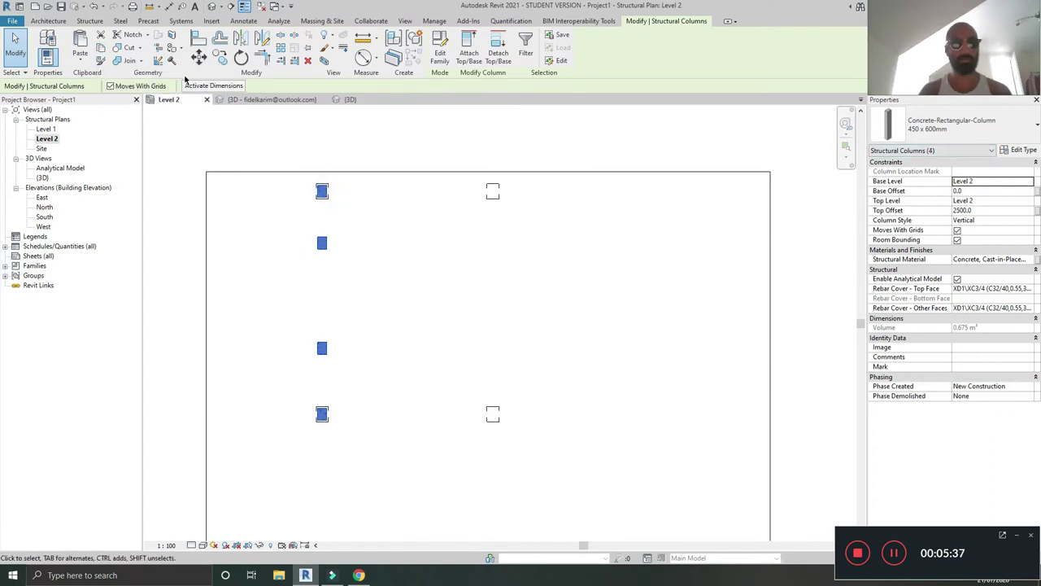
click(220, 57)
click(323, 192)
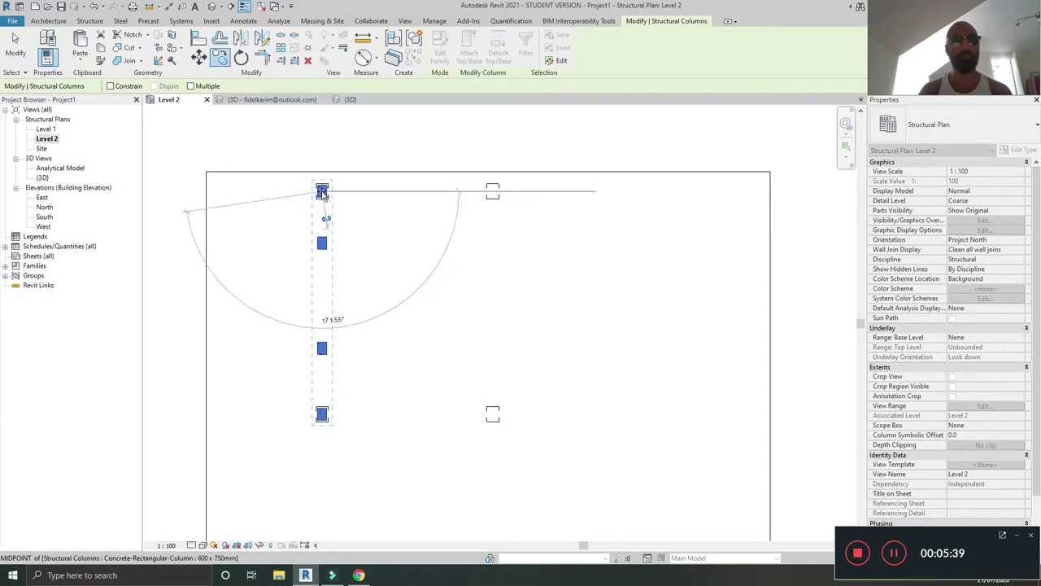
click(493, 193)
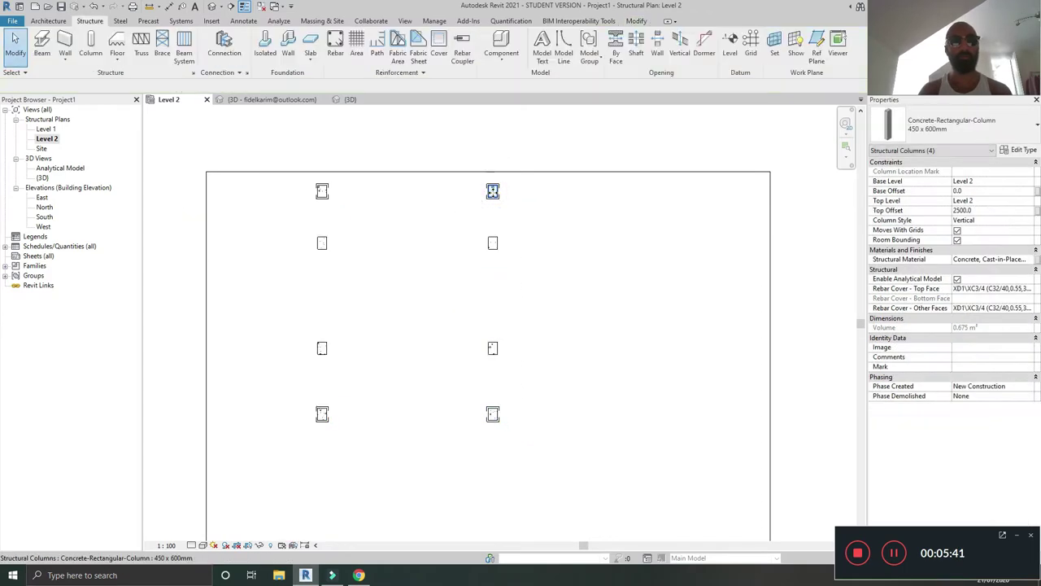
key(Escape)
click(213, 7)
shift+middle_drag(472, 325, 609, 368)
click(271, 99)
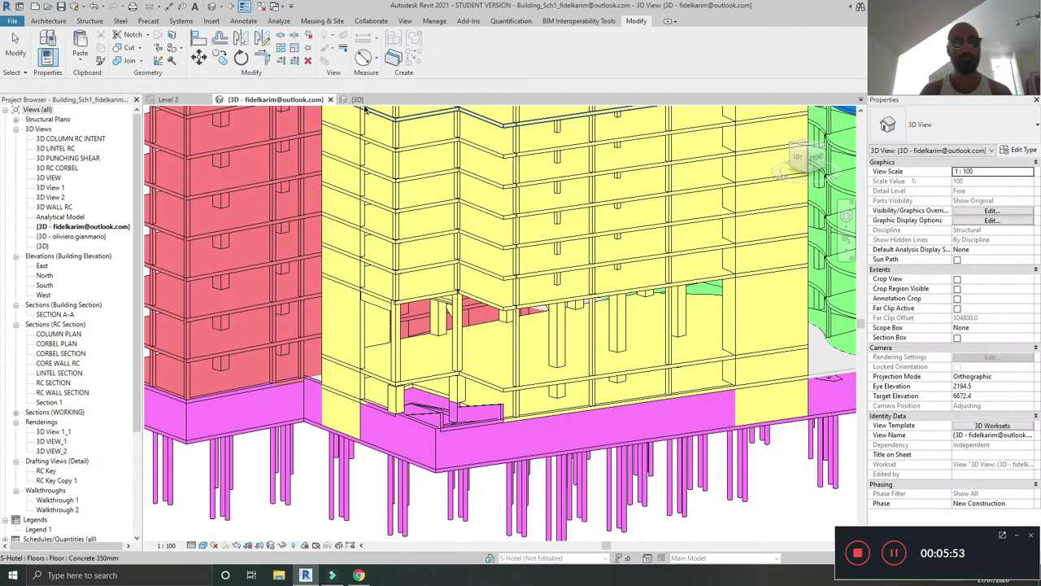
click(352, 99)
drag(490, 274, 612, 395)
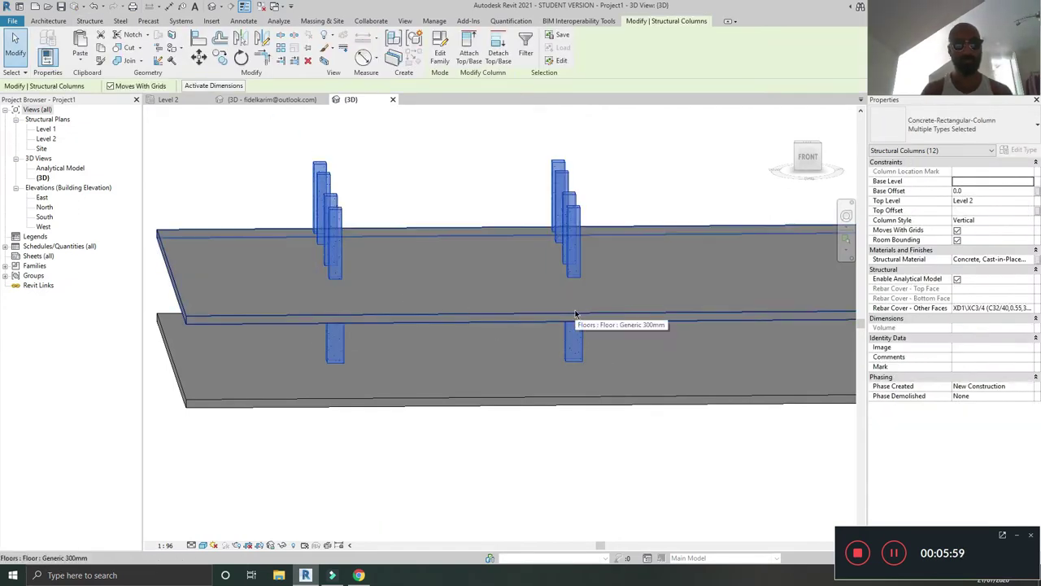
scroll(576, 314, down, 3)
click(451, 198)
shift+middle_drag(450, 198, 203, 159)
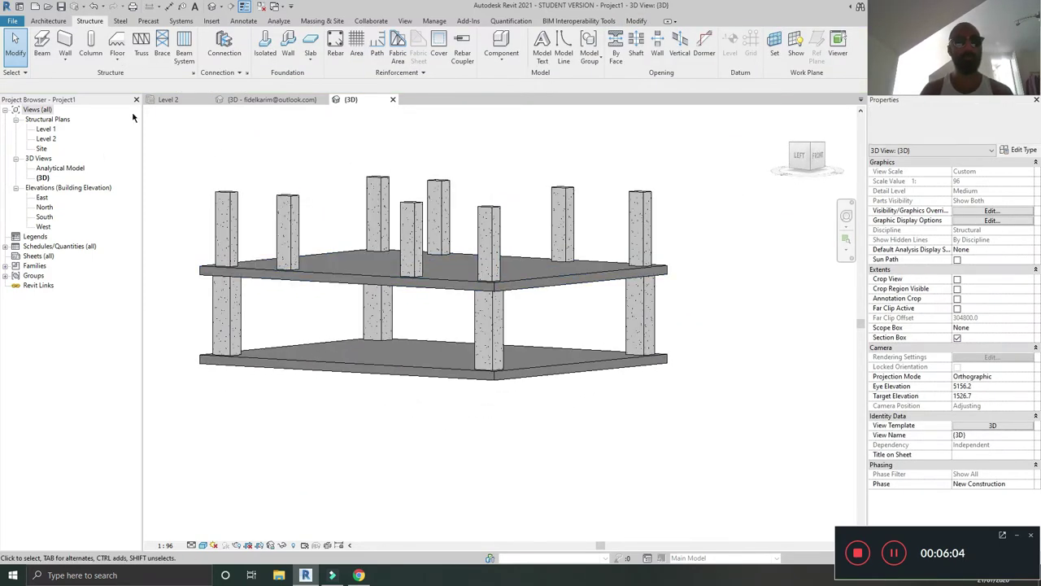
double_click(46, 139)
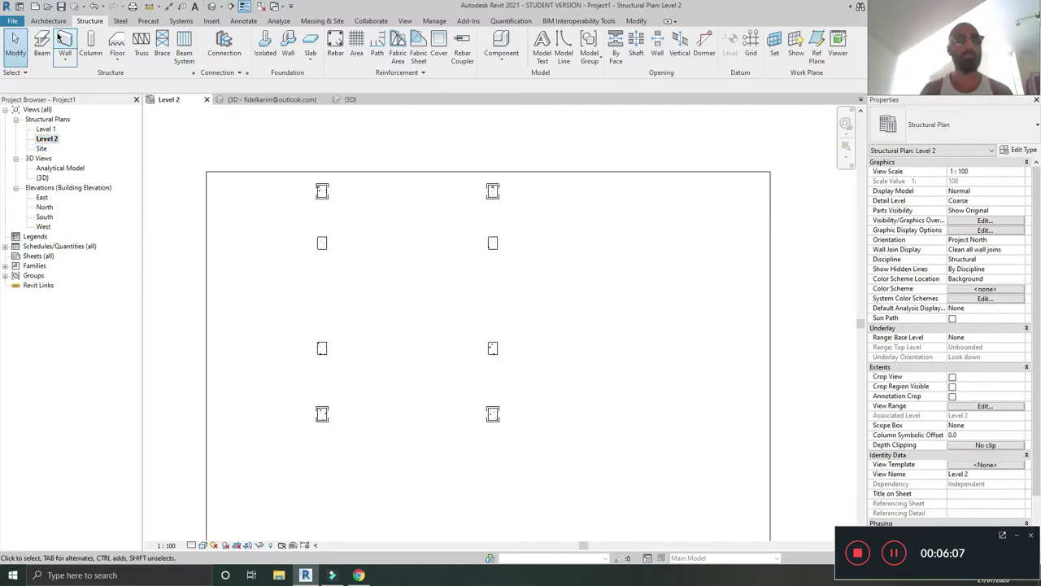
Draw a Concrete-Rectangular Beam 300 x 600mm from the top-left to the bottom-left column
click(41, 42)
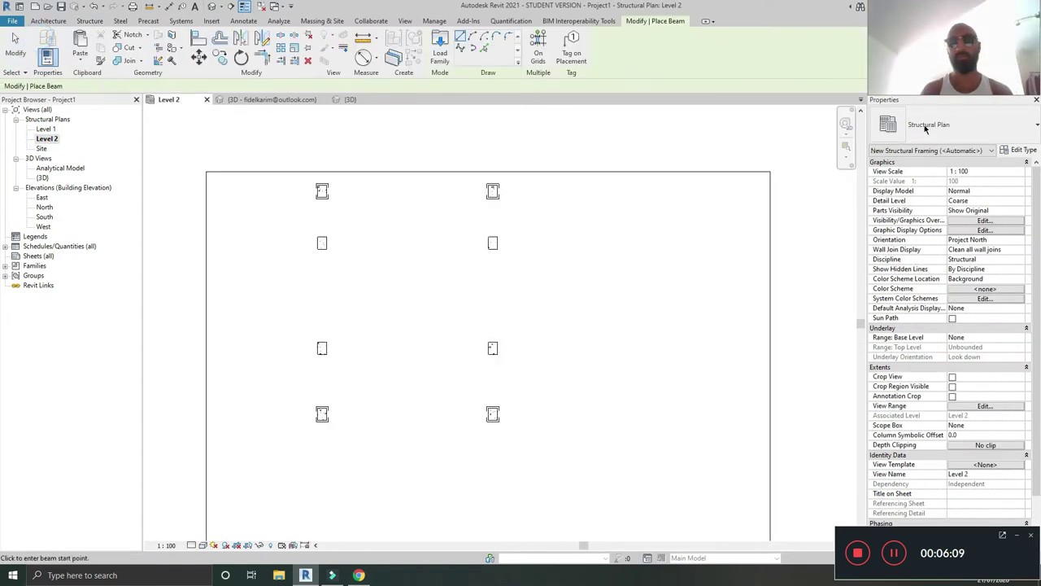
click(936, 123)
click(959, 262)
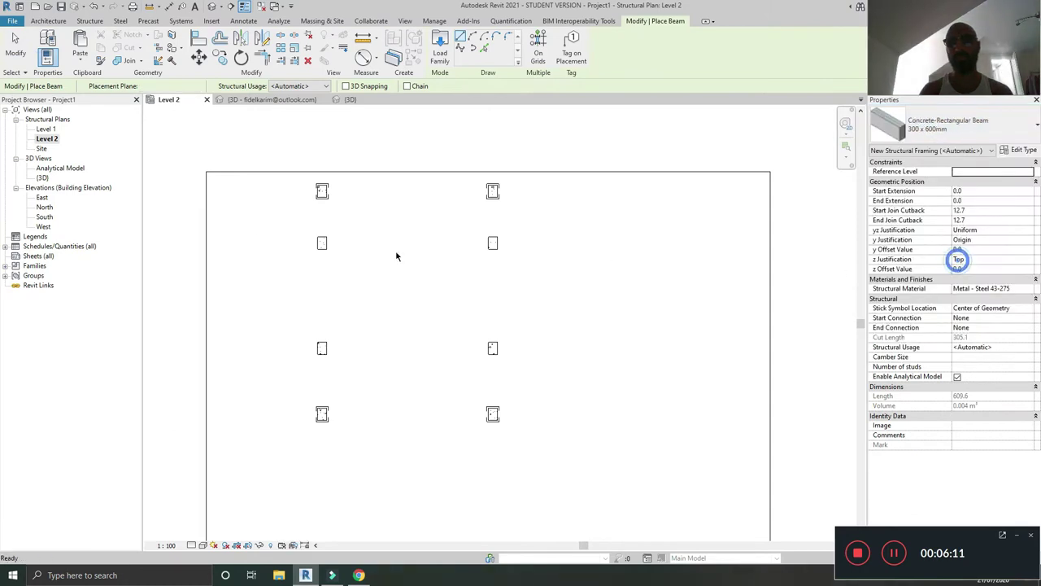
click(323, 191)
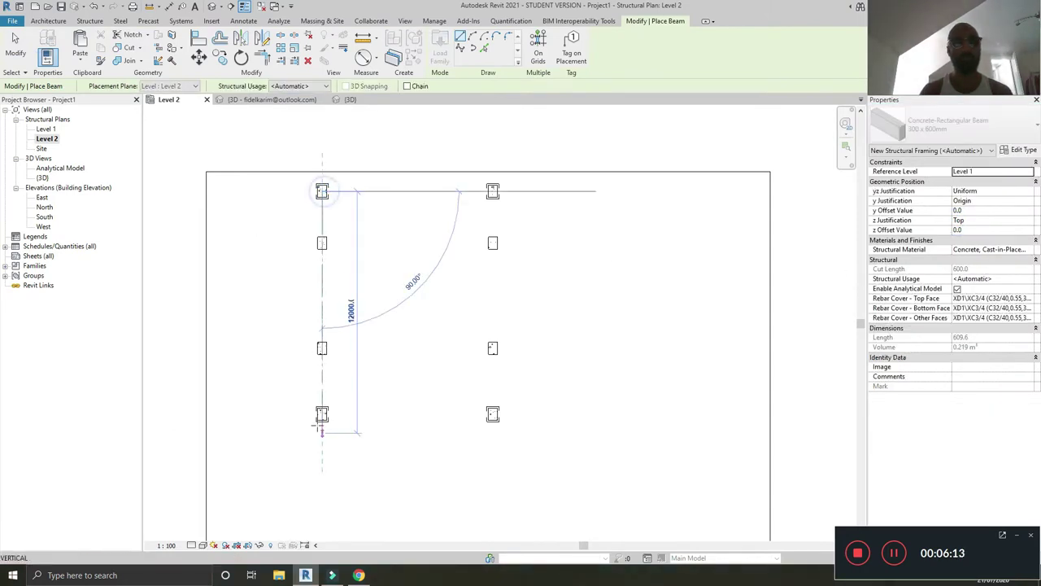
click(322, 414)
key(Escape)
key(Escape)
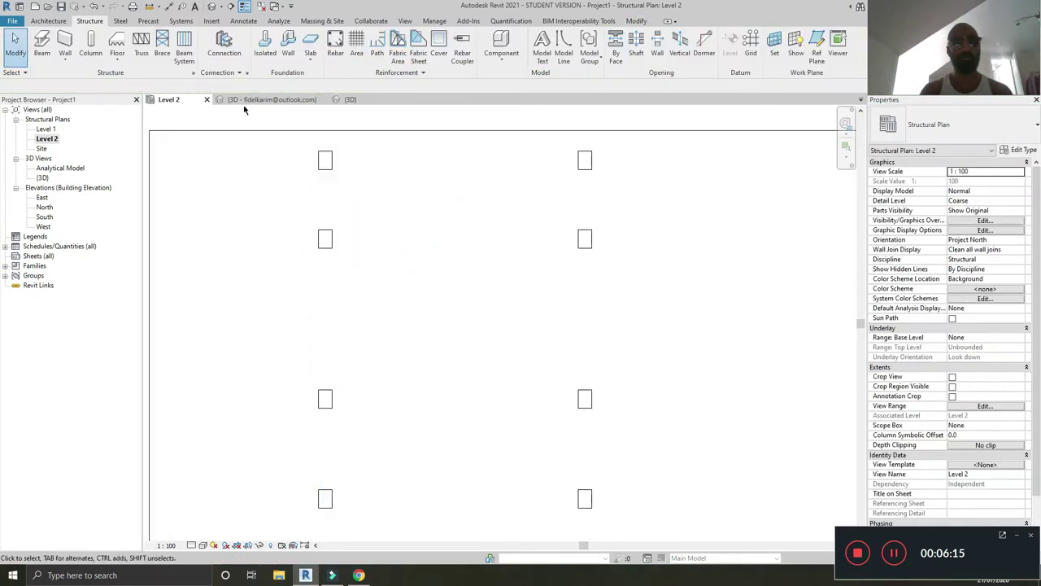
Check the new beam in the 3D view, orbiting to see it beneath the slab
click(212, 8)
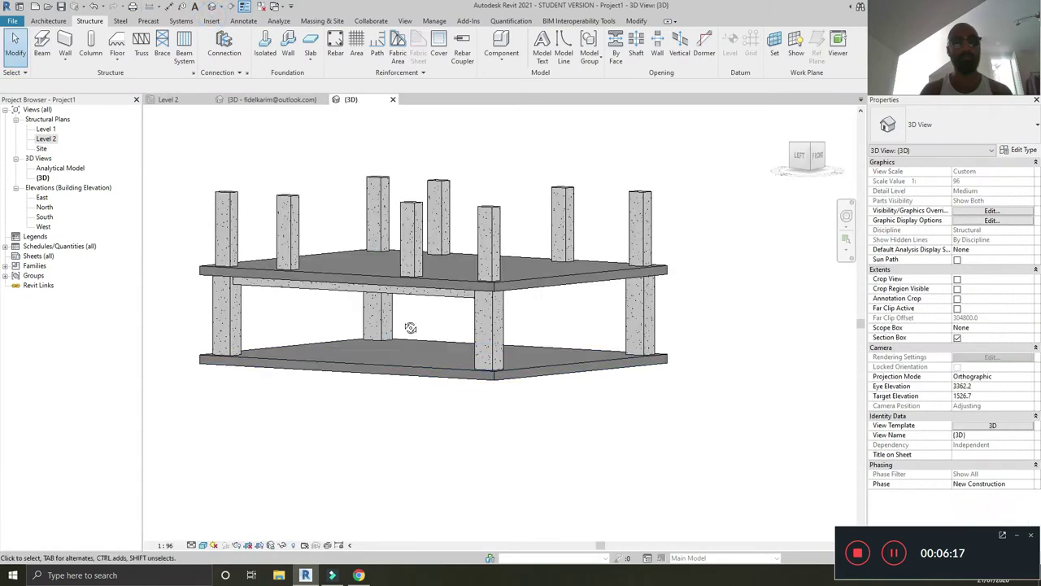
shift+middle_drag(407, 333, 374, 220)
click(374, 219)
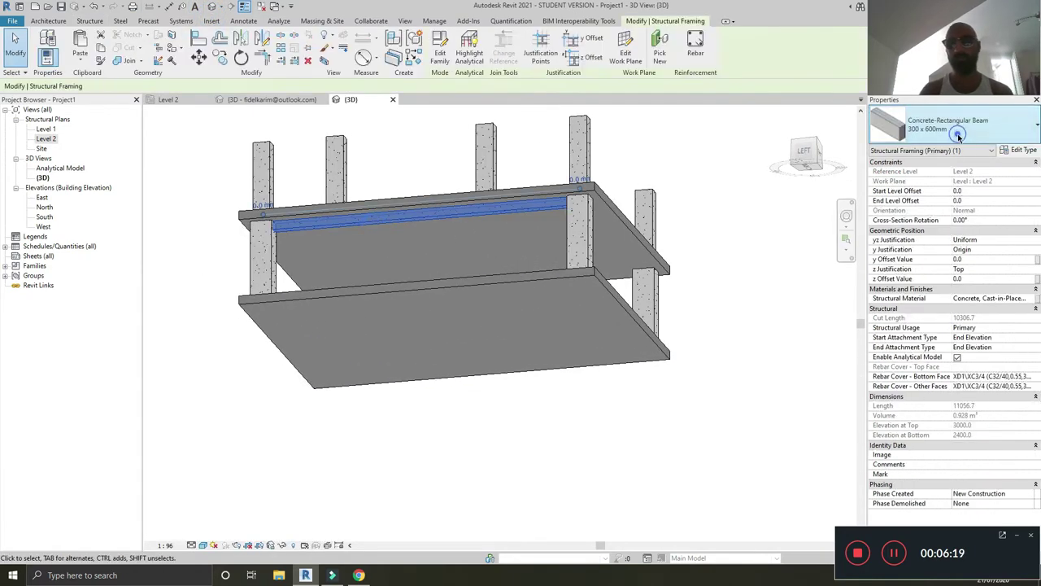
click(952, 126)
click(899, 269)
click(195, 214)
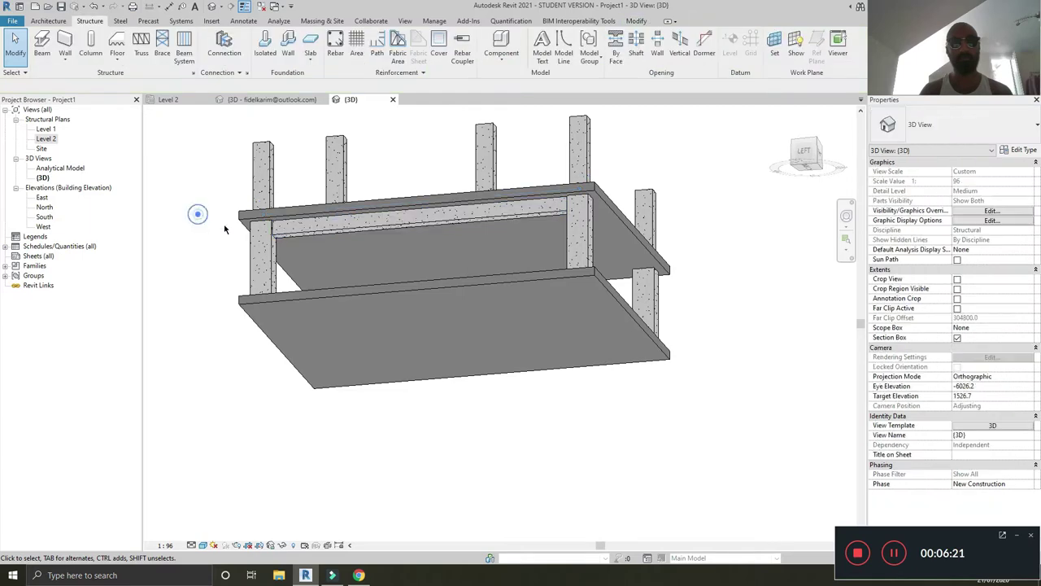
shift+middle_drag(198, 214, 321, 304)
scroll(438, 271, up, 3)
shift+middle_drag(438, 271, 339, 274)
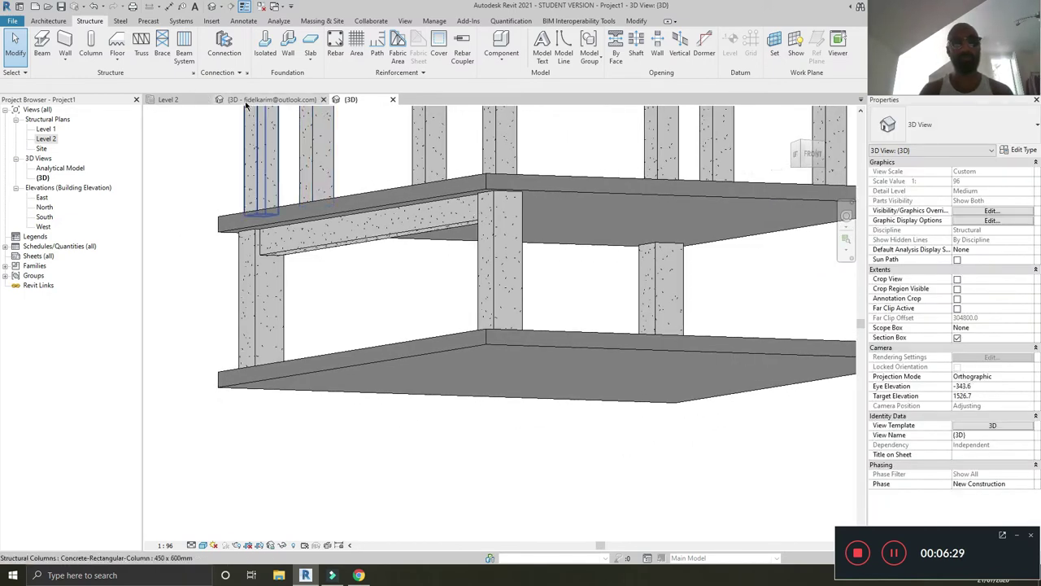
Open sheet 008 - 3D RC ELEMENTS, close both 3D views and return to Level 2
click(269, 99)
scroll(79, 423, down, 5)
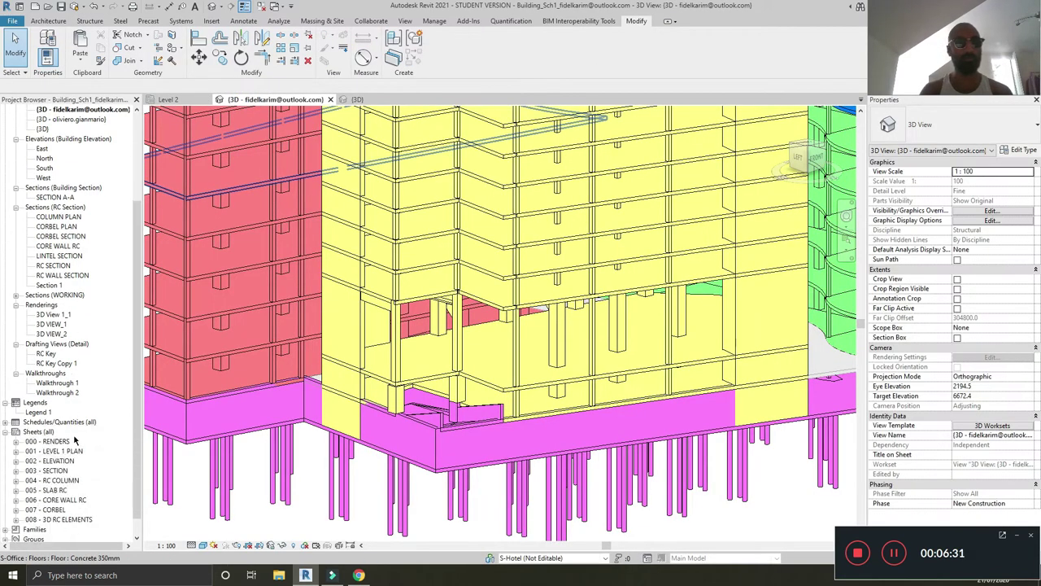
double_click(57, 500)
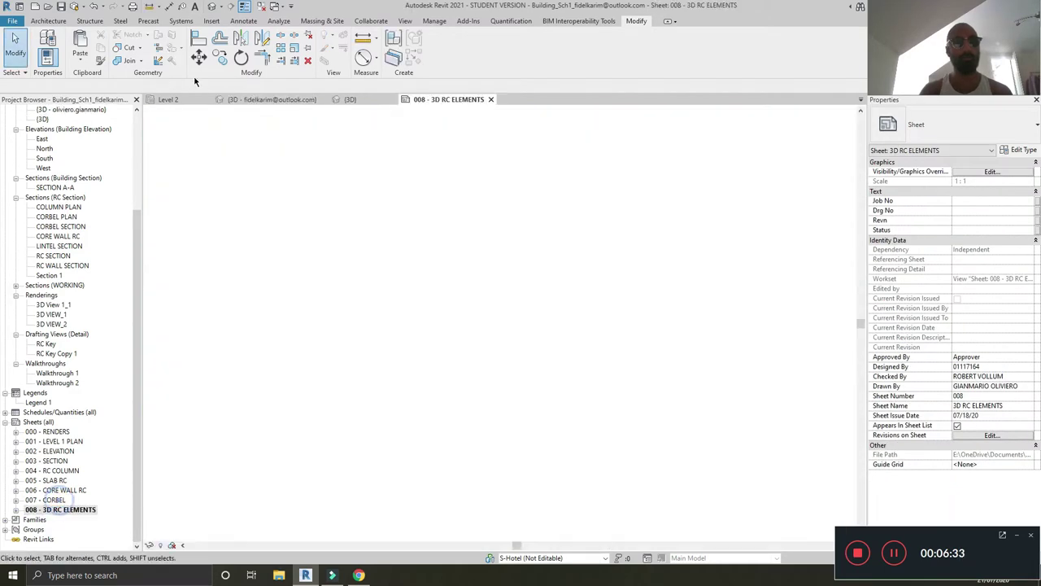
click(393, 99)
scroll(642, 296, up, 5)
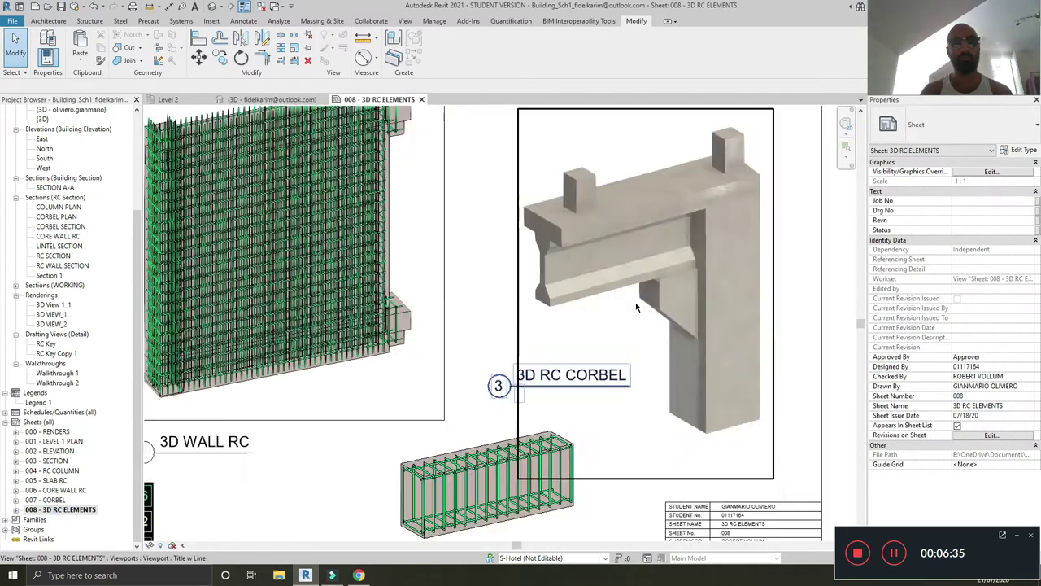
scroll(399, 272, down, 2)
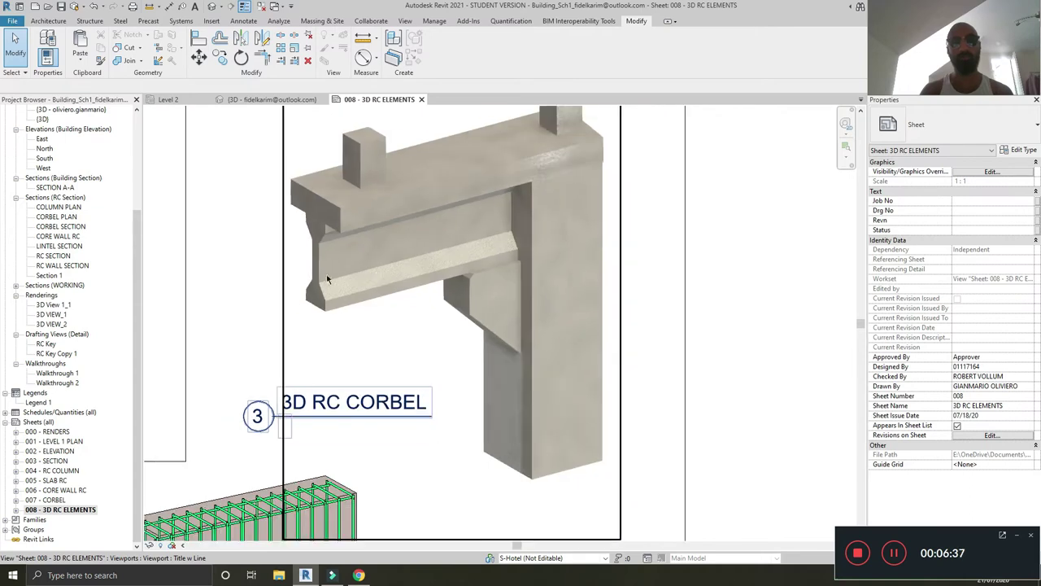
click(278, 100)
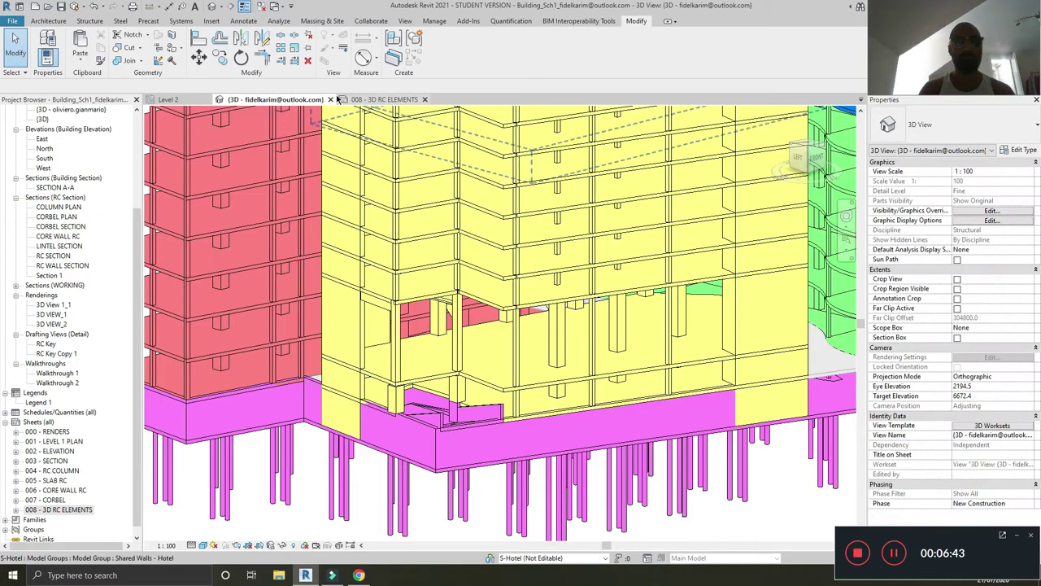
click(330, 100)
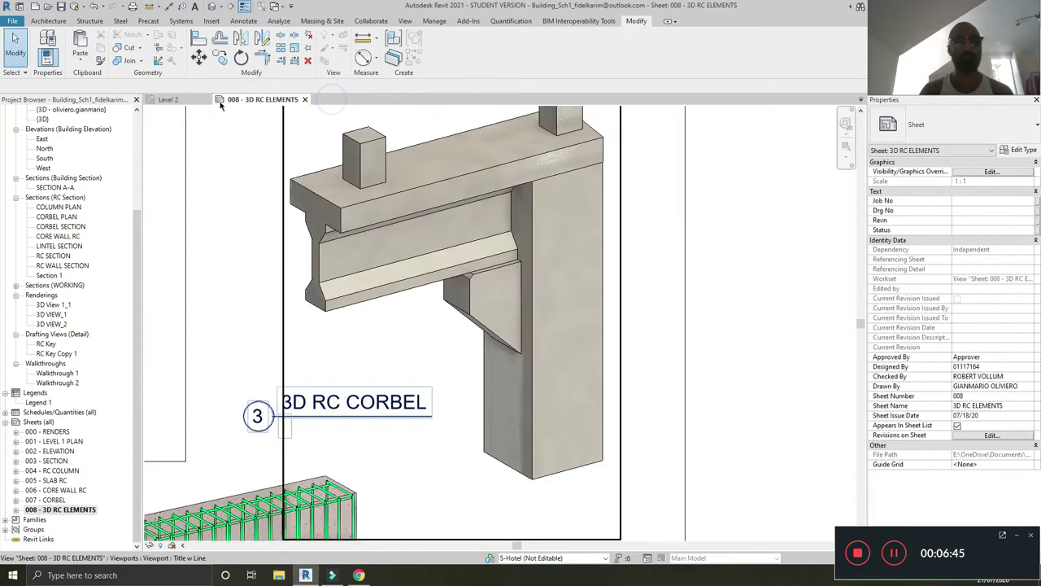
click(177, 100)
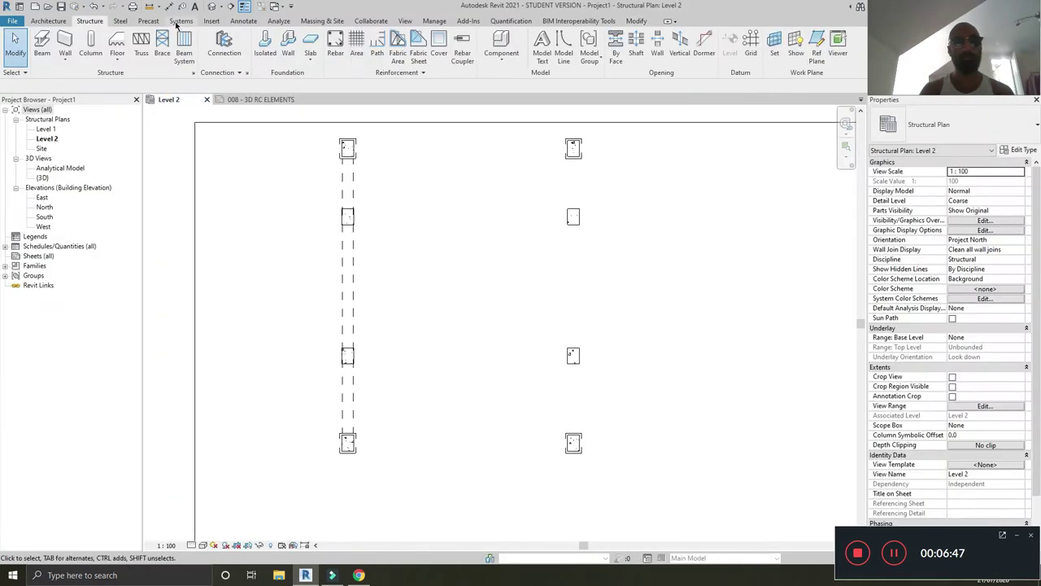
Create a new family from the Metric Structural Framing - Beams and Braces.rft template
click(213, 7)
shift+middle_drag(390, 326, 330, 412)
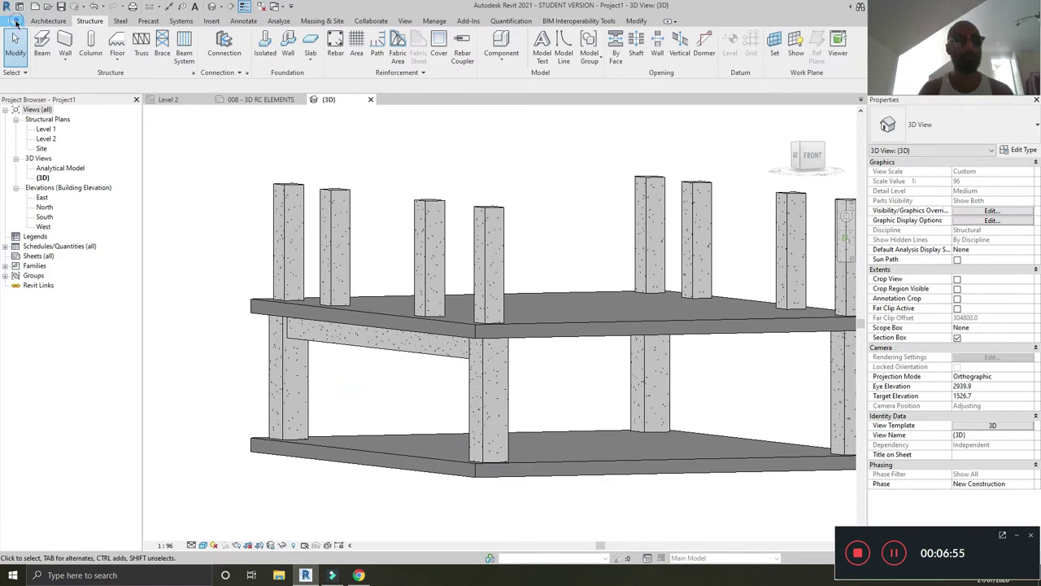
click(16, 23)
mouse_move(37, 63)
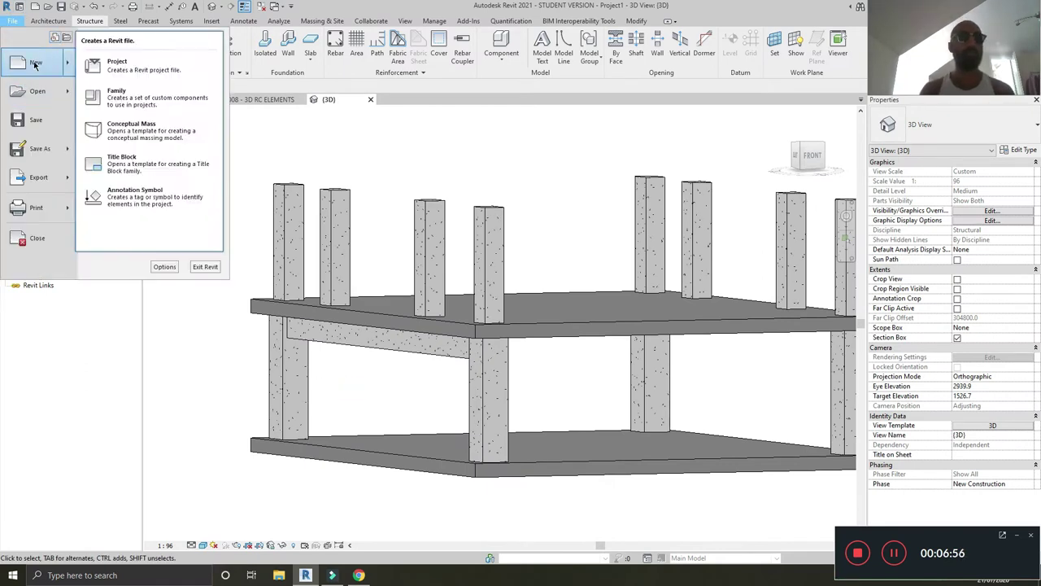
click(146, 92)
scroll(336, 265, down, 10)
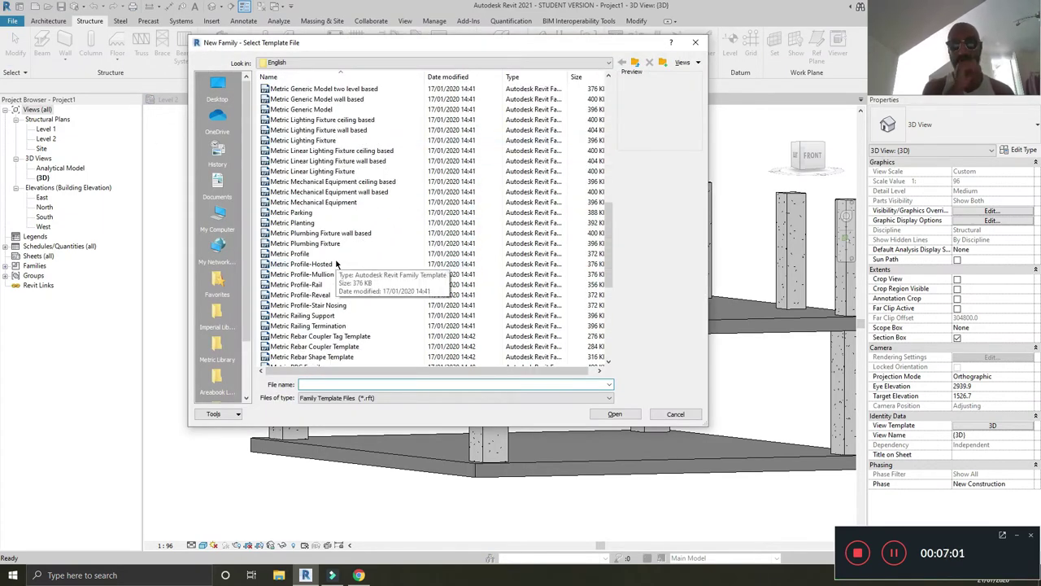
scroll(336, 264, down, 6)
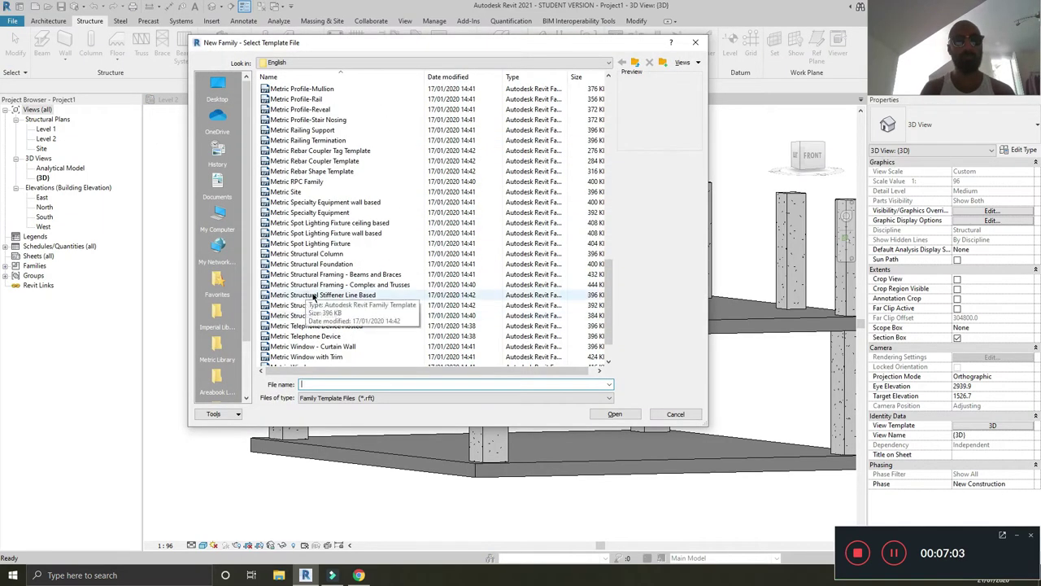
click(342, 275)
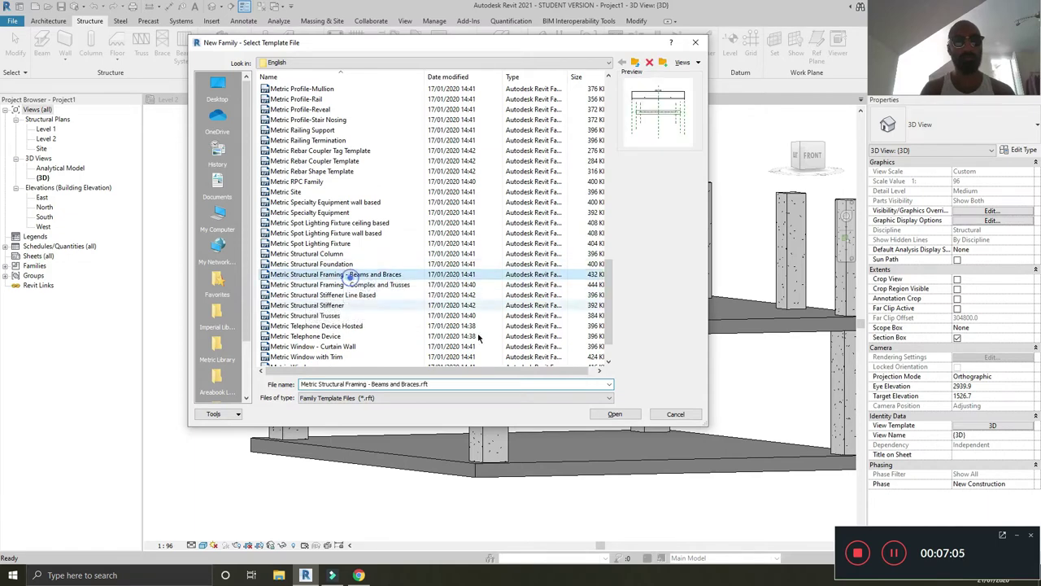
click(614, 413)
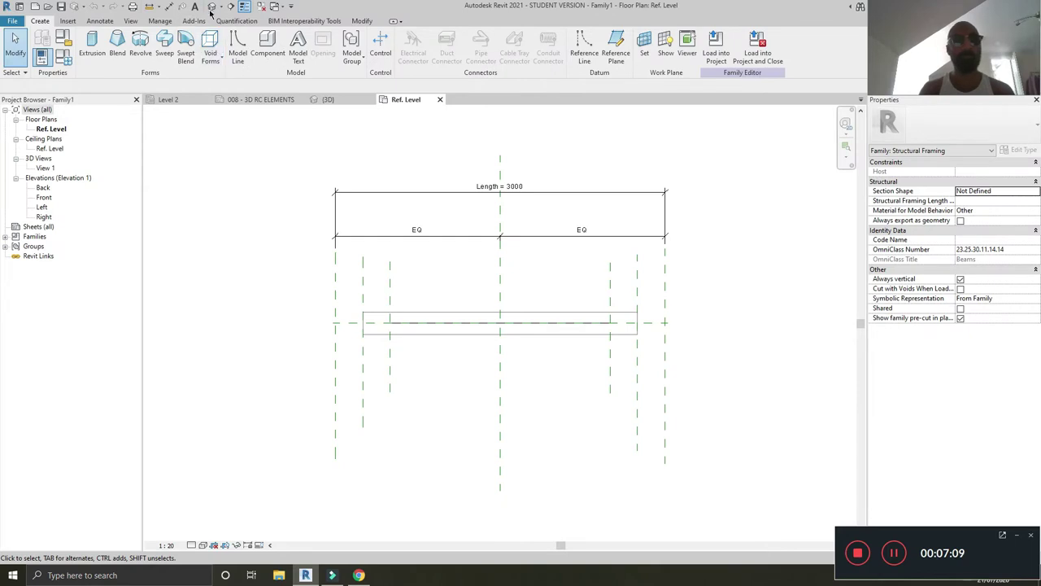
Switch the beam's 3D view visual style to Realistic
scroll(488, 325, up, 3)
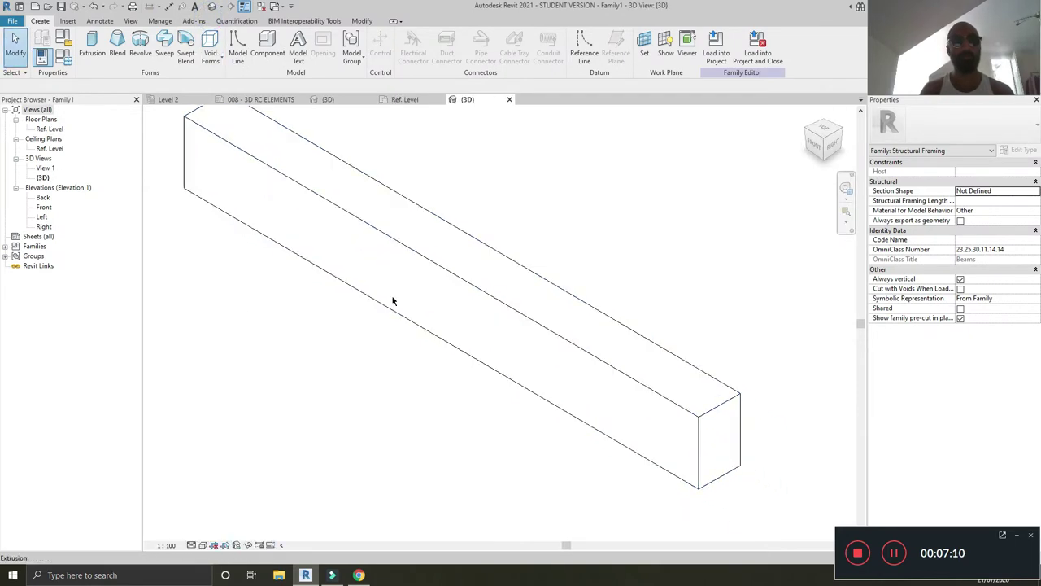
click(203, 544)
click(222, 534)
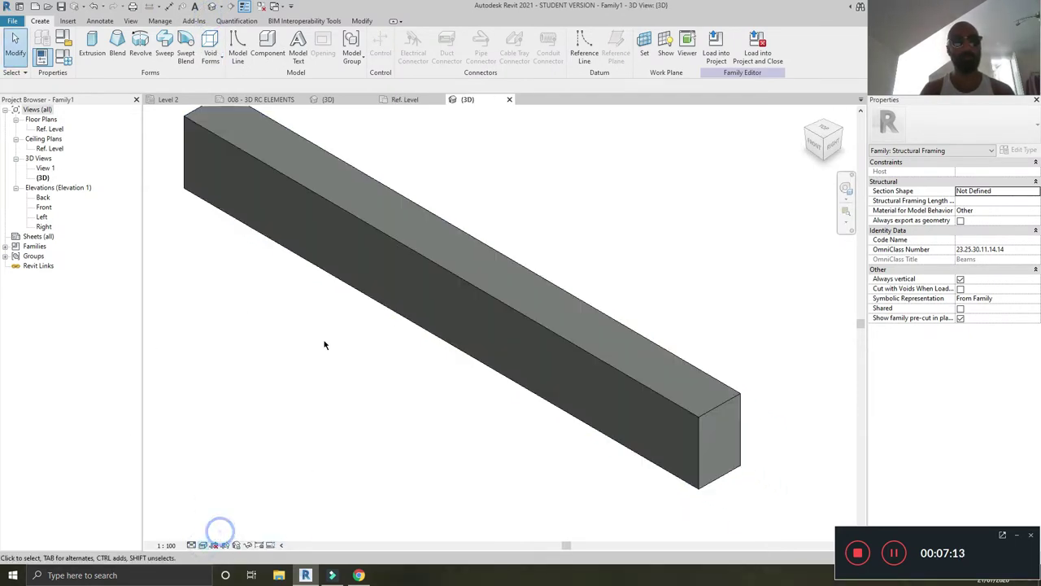
scroll(342, 338, down, 2)
click(362, 287)
shift+middle_drag(363, 287, 383, 287)
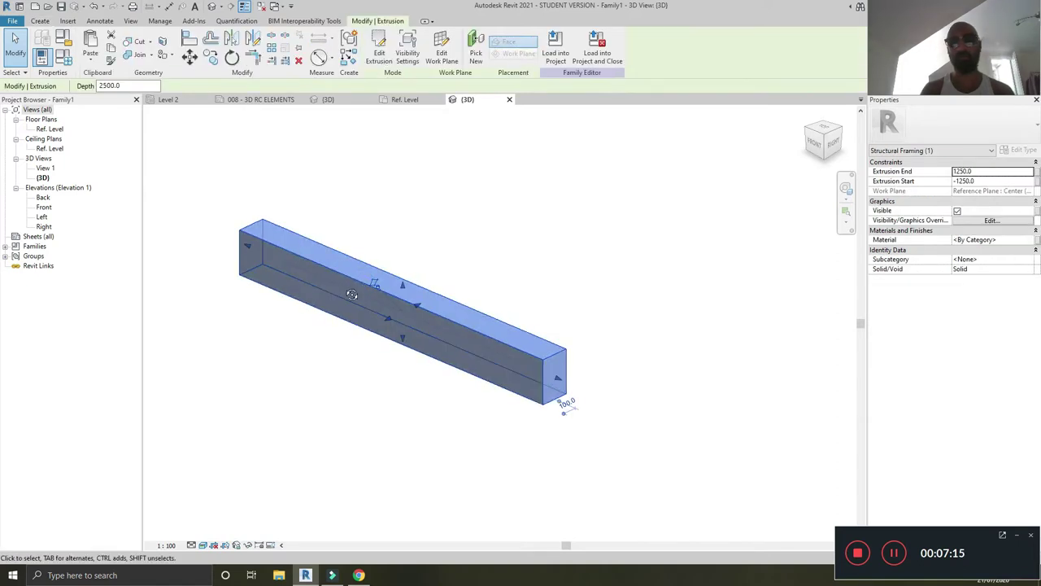
click(244, 161)
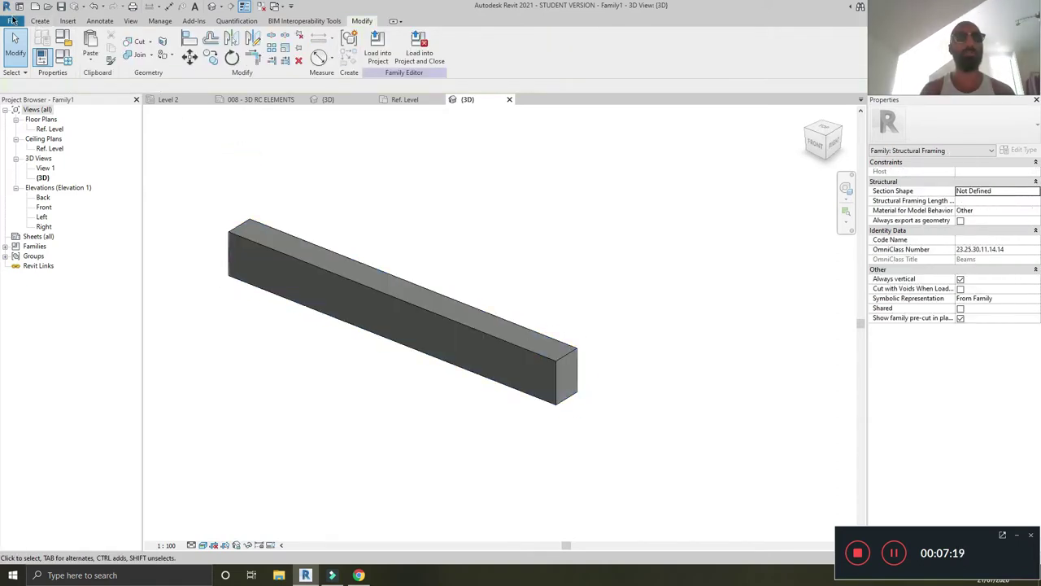
Review Family Category and Parameters, keeping Material for Model Behavior as Other
click(62, 39)
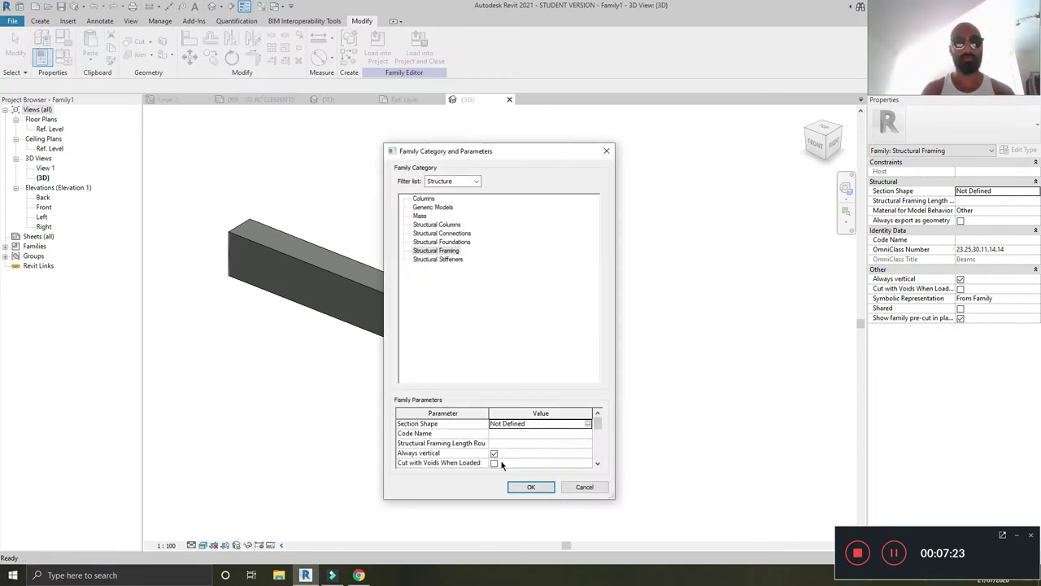
scroll(497, 439, down, 5)
click(606, 150)
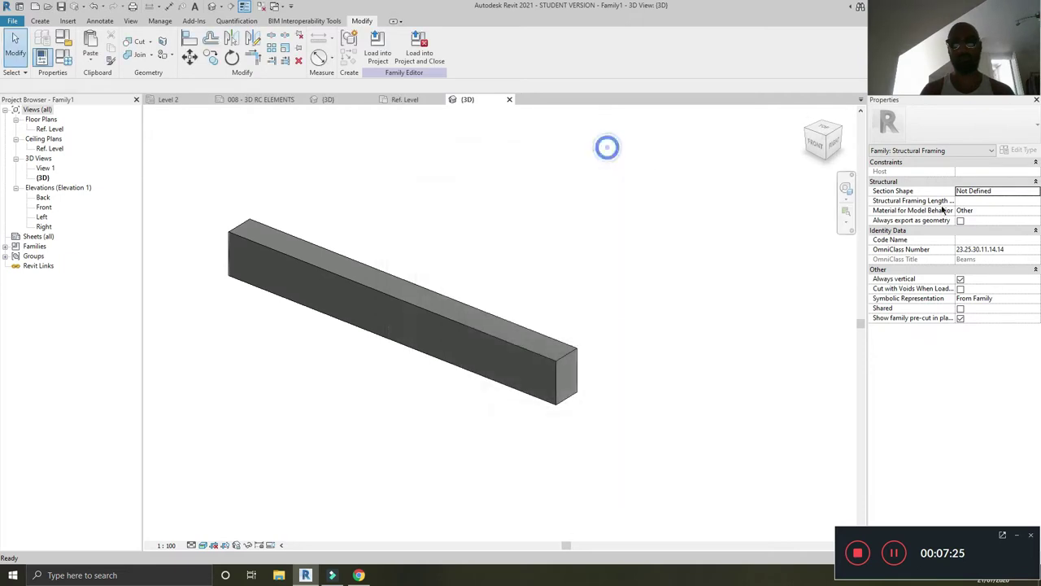
click(988, 212)
click(1033, 210)
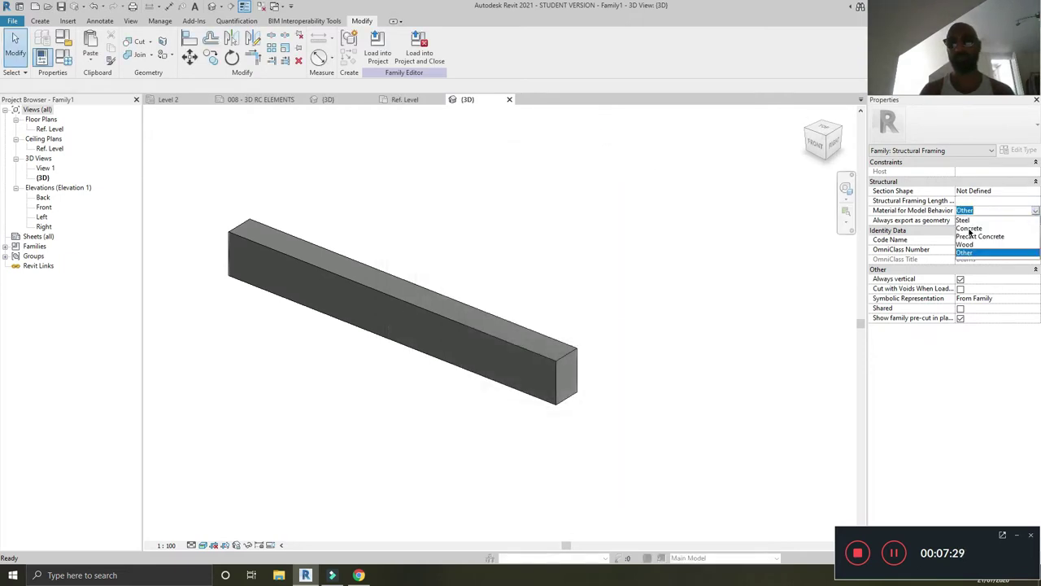
click(639, 264)
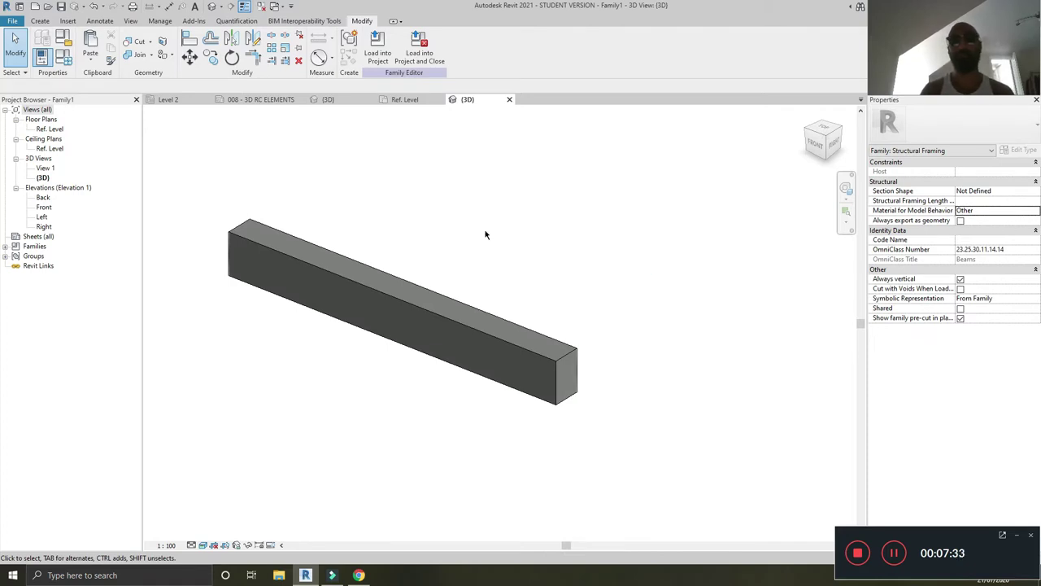
shift+middle_drag(485, 235, 389, 276)
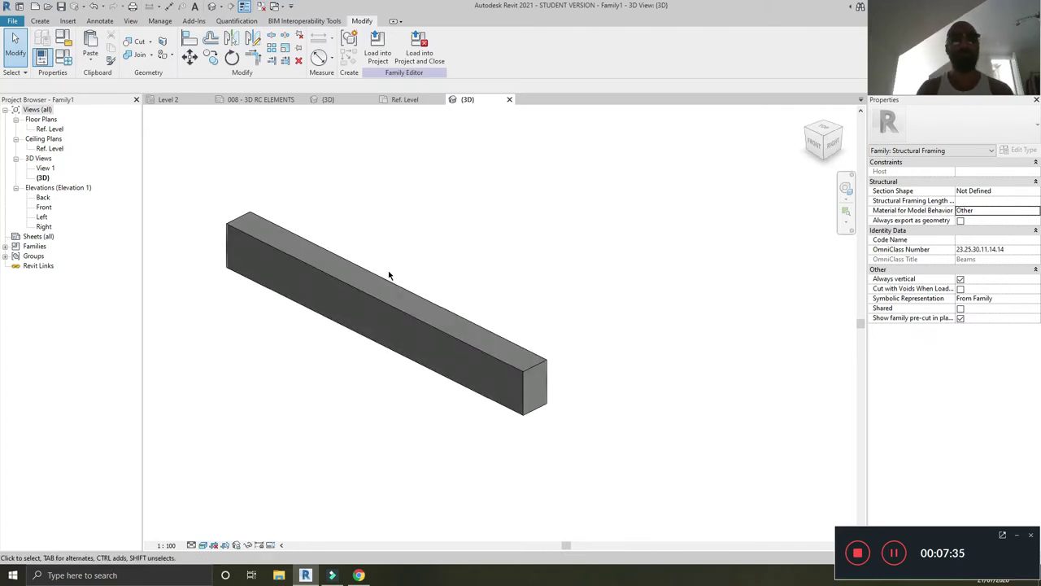
middle_drag(452, 321, 480, 316)
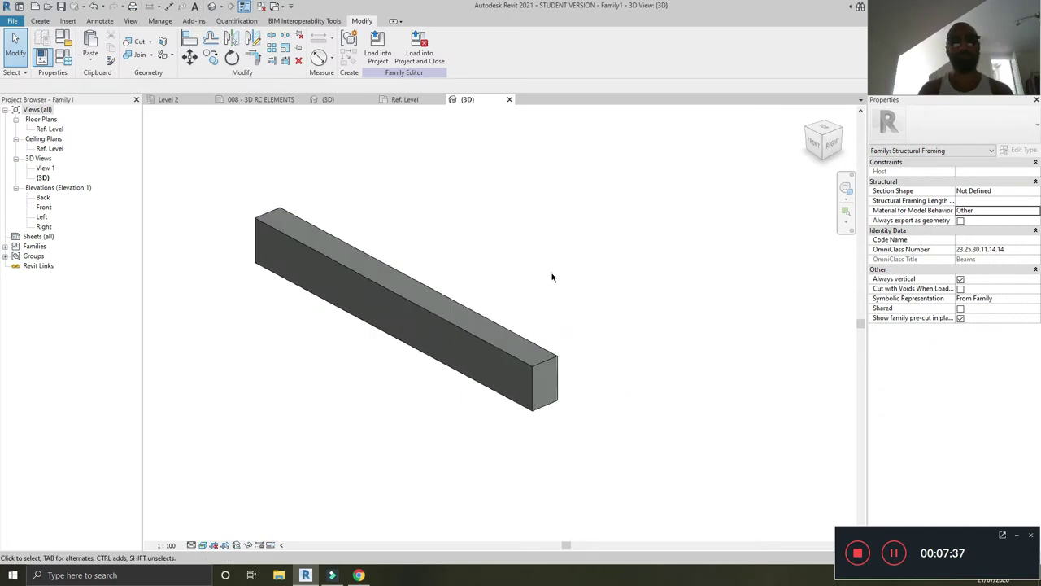
Load Concrete - Rectangular Beam.rfa from the UK Structural Framing > Concrete library folder
click(13, 22)
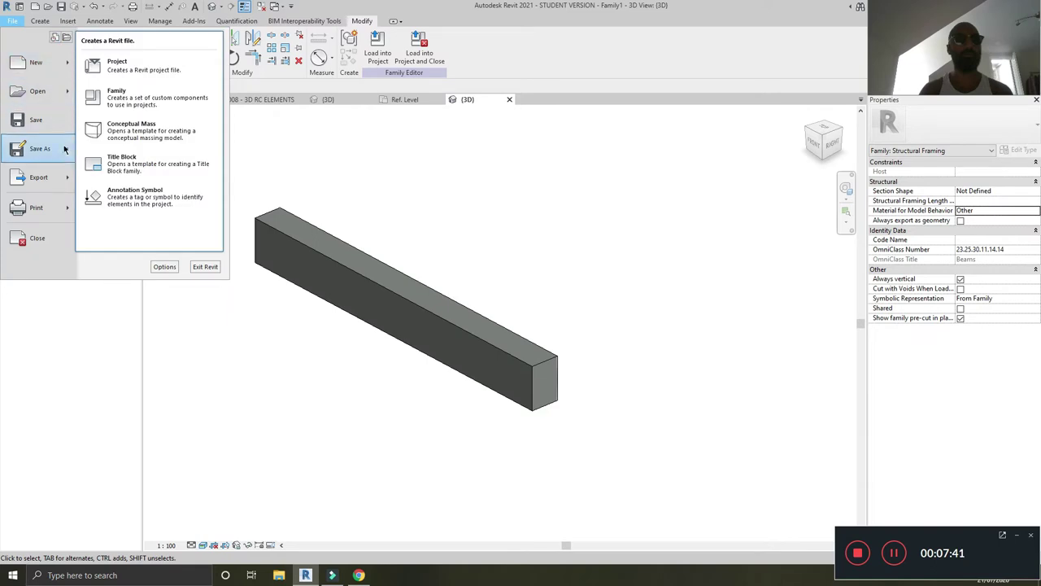
click(36, 61)
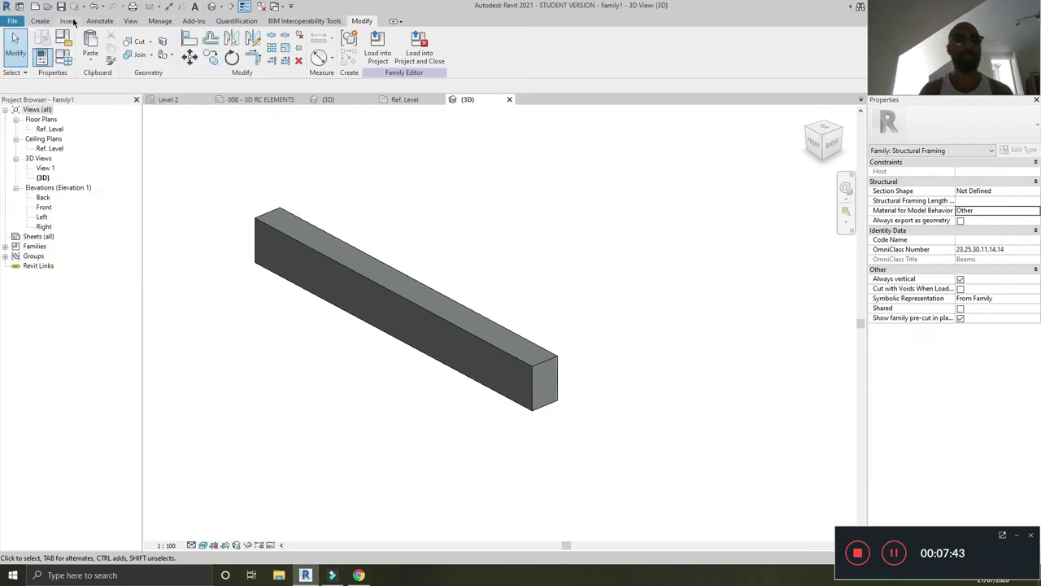
click(72, 22)
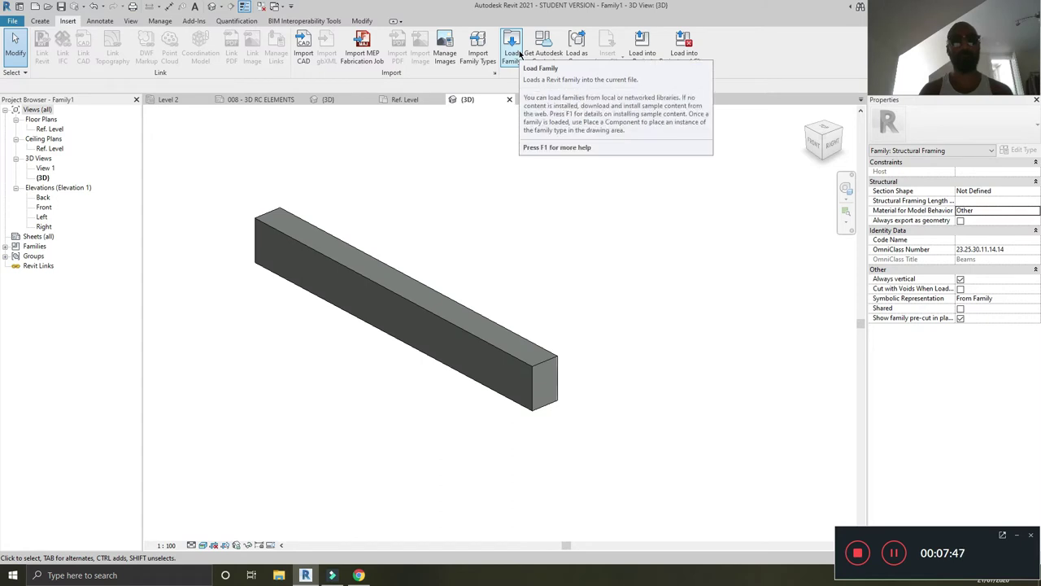
click(512, 49)
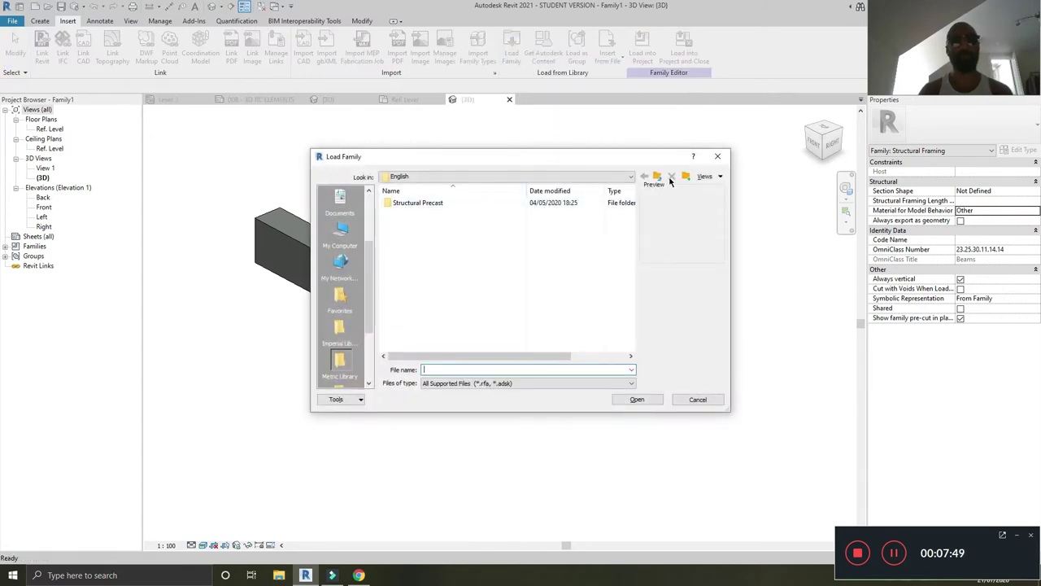
click(657, 176)
double_click(407, 347)
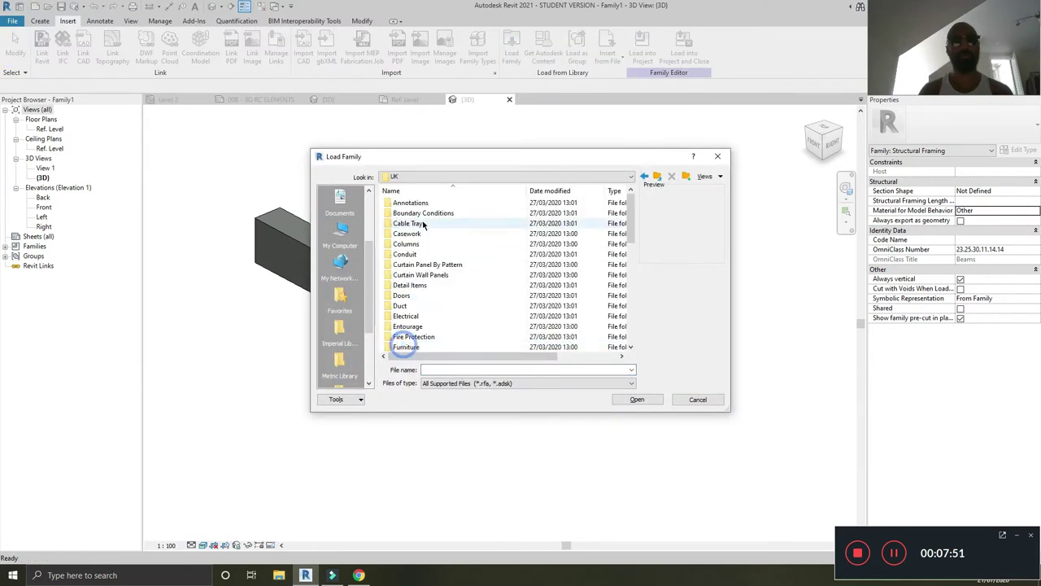
scroll(457, 302, down, 9)
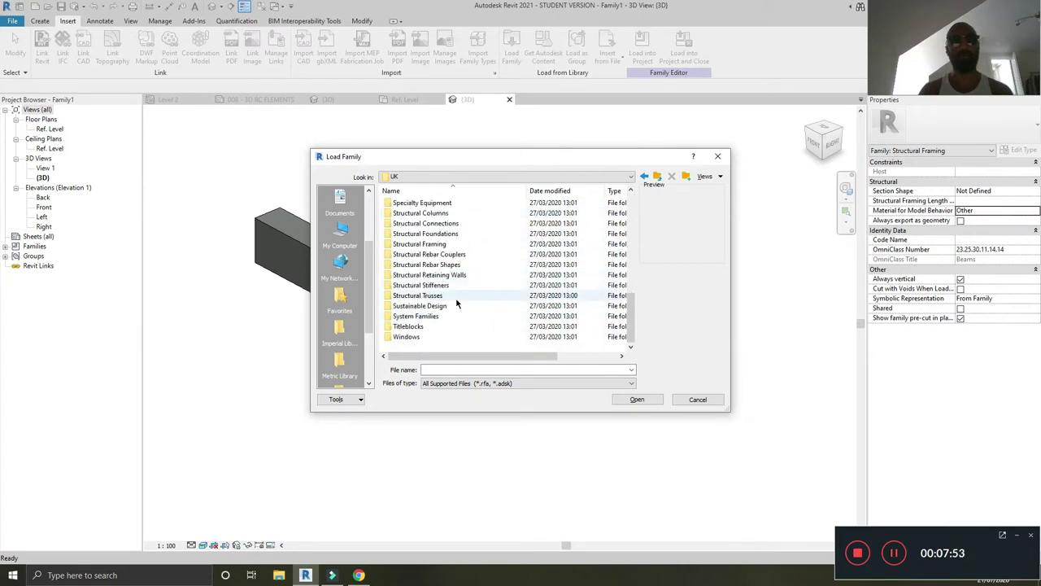
double_click(430, 244)
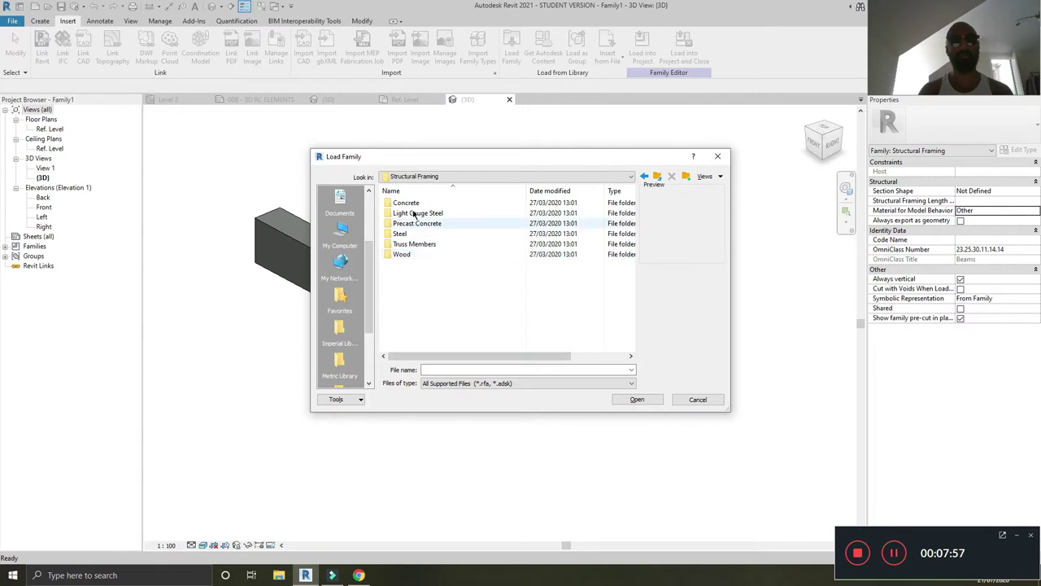
double_click(407, 203)
click(430, 205)
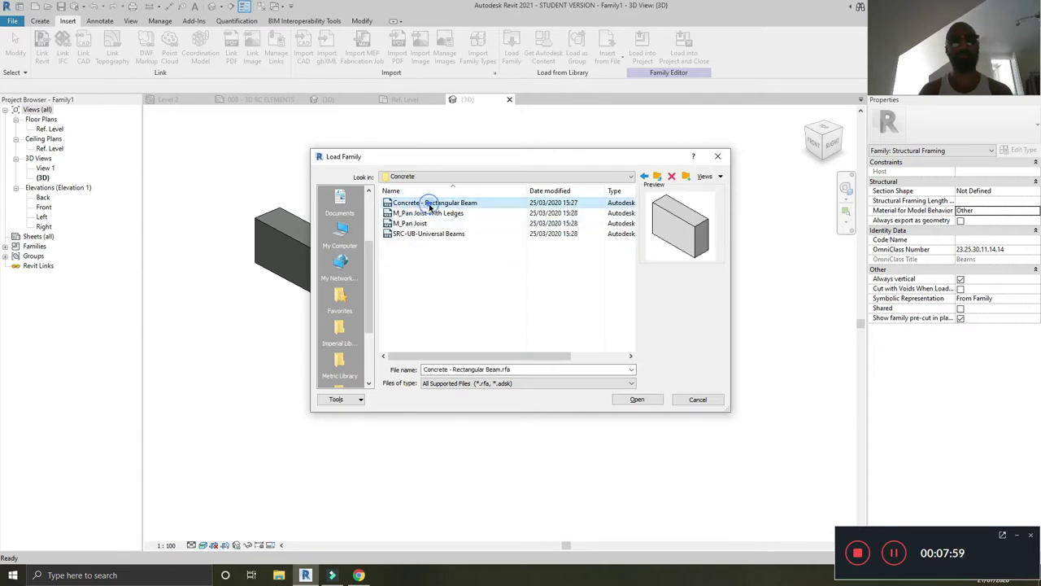
click(637, 400)
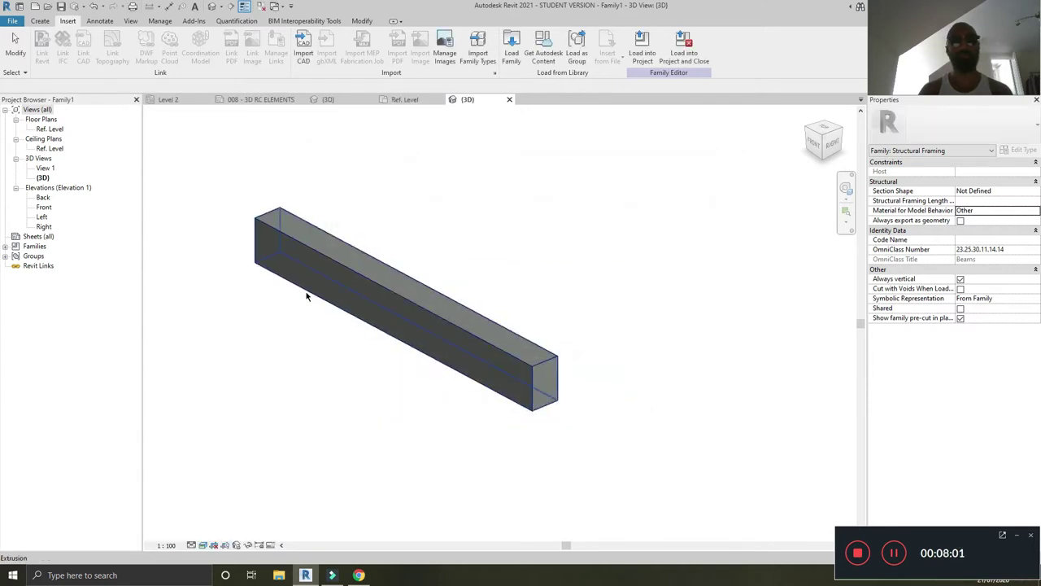
Associate the beam extrusion's Material with the Structural Material family parameter
click(344, 265)
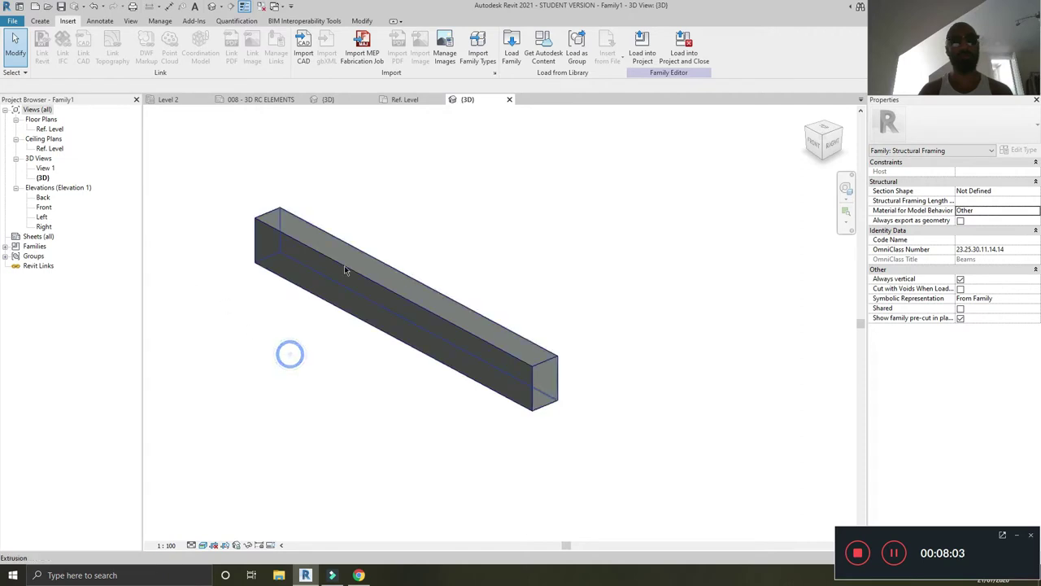
click(6, 246)
double_click(36, 277)
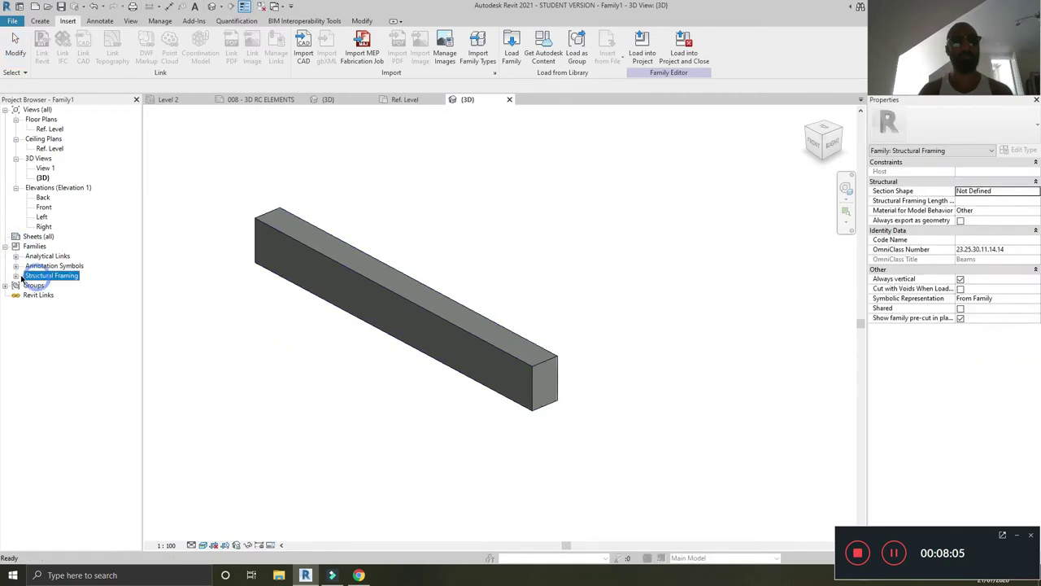
click(312, 244)
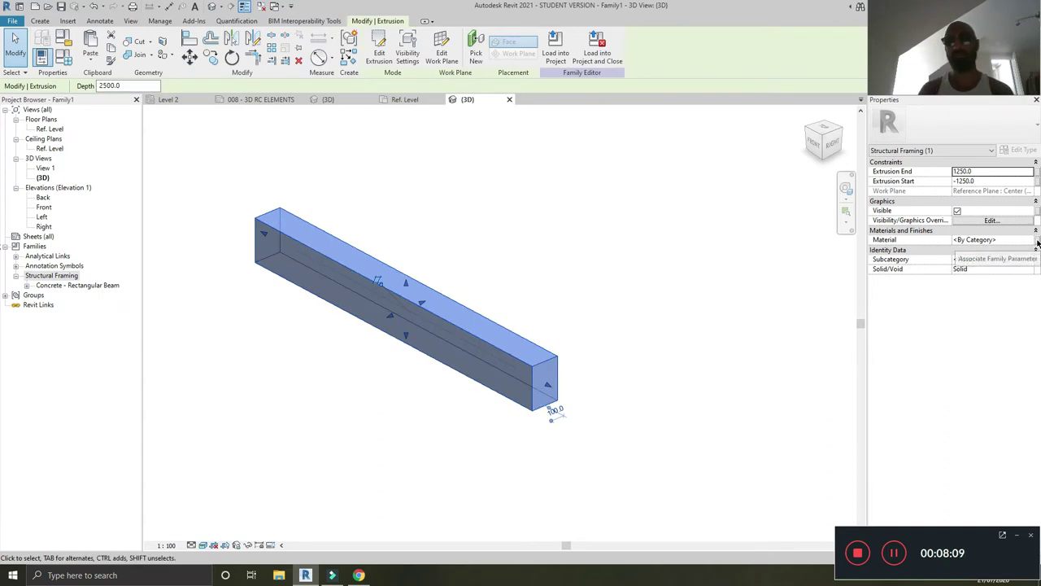
click(1037, 240)
click(465, 253)
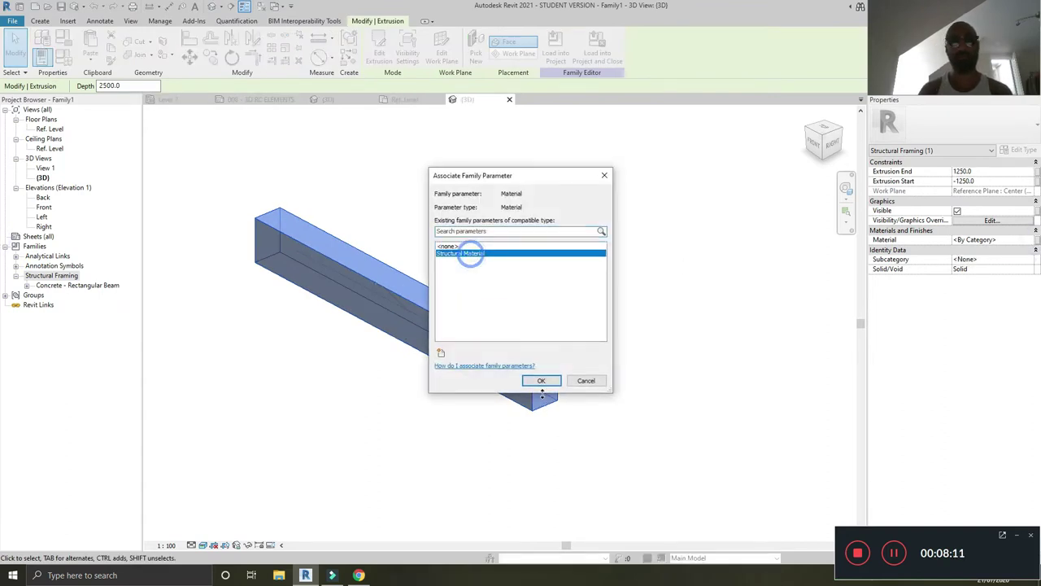
click(541, 381)
click(675, 311)
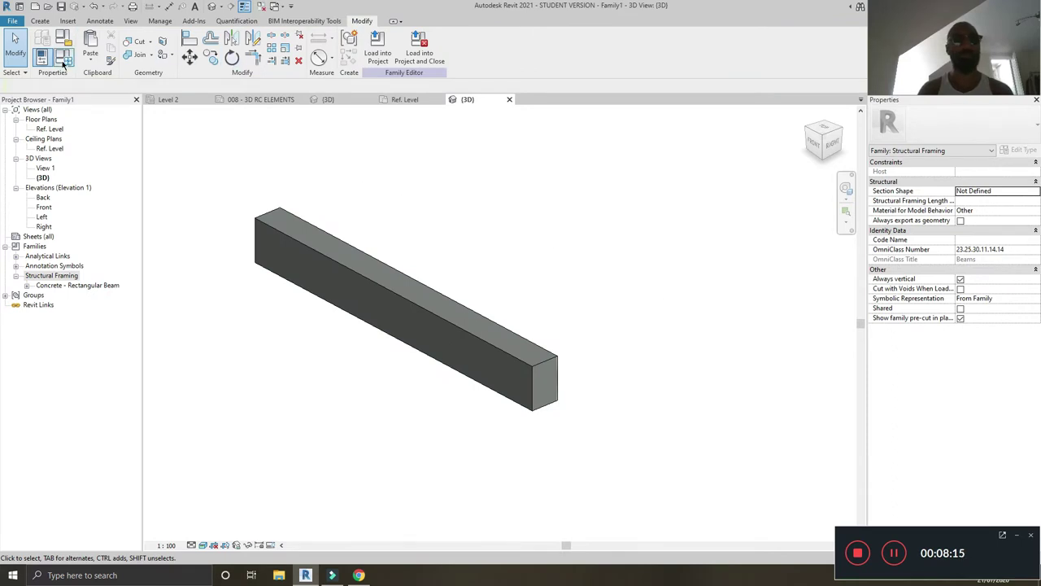
Set Structural Material to Concrete - Precast Concrete in Family Types and apply it
click(64, 57)
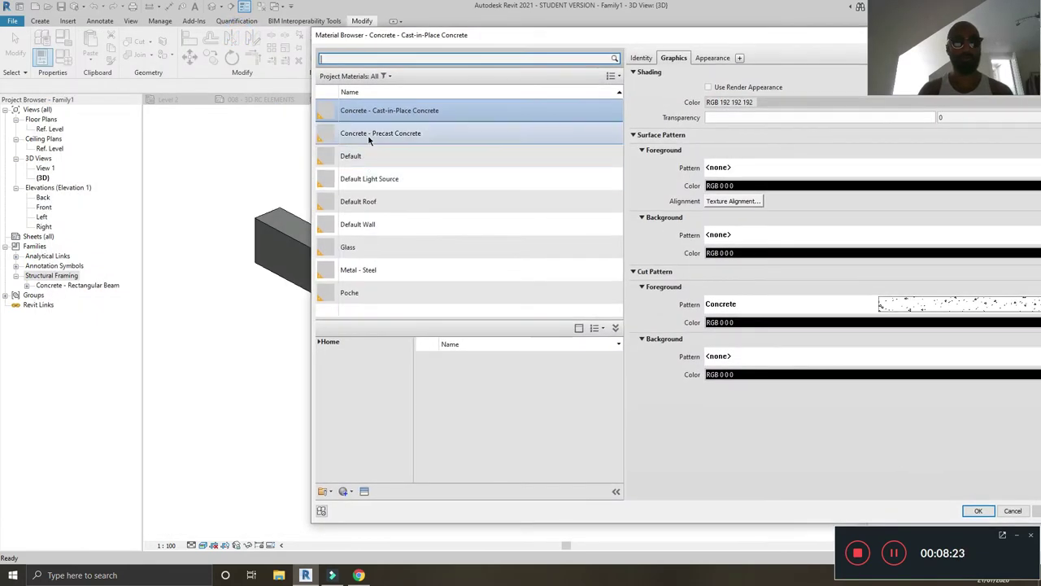
click(369, 135)
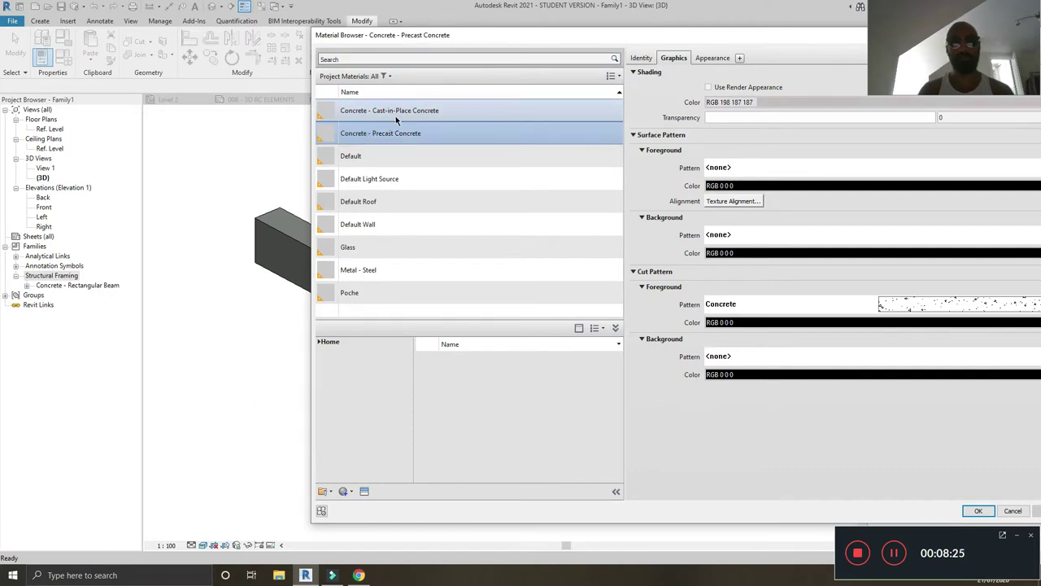
drag(470, 38, 396, 48)
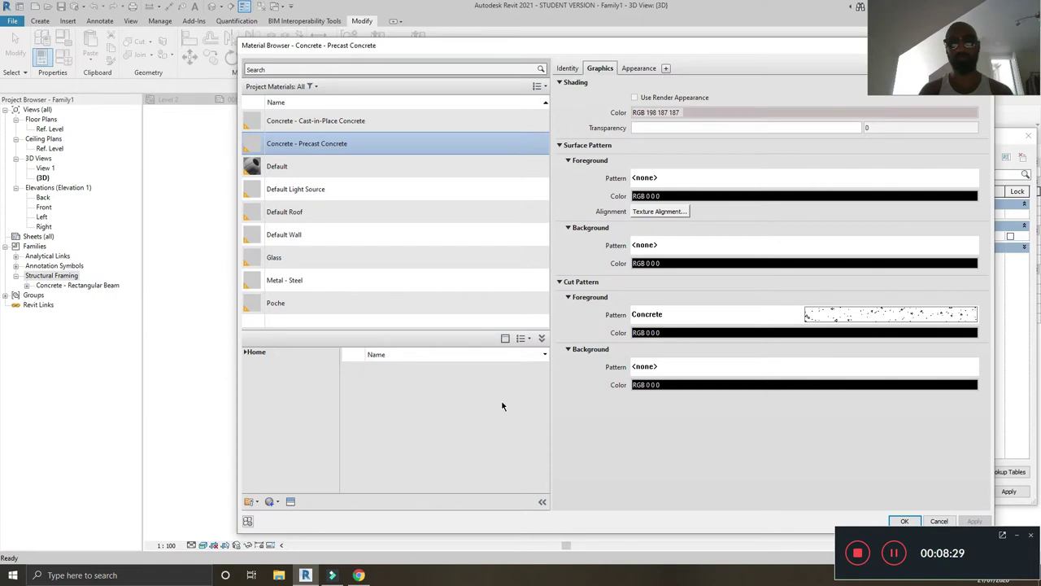
click(638, 68)
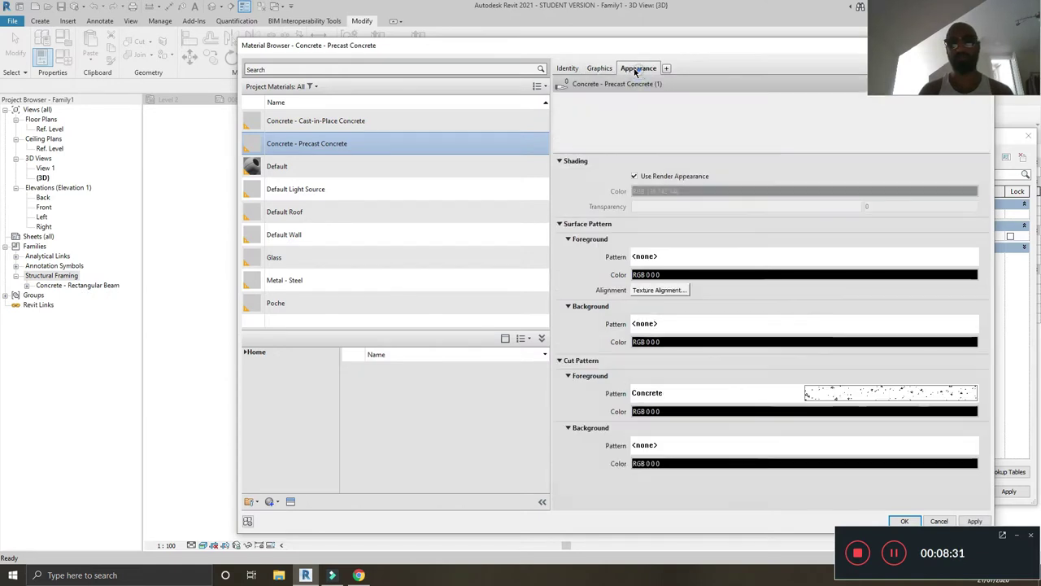
click(567, 69)
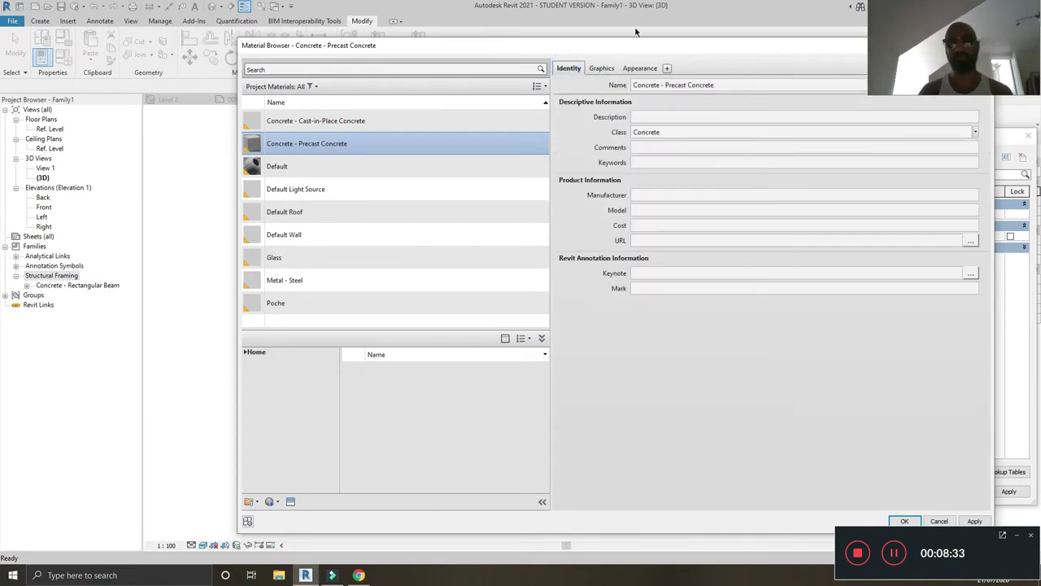
drag(667, 49, 560, 25)
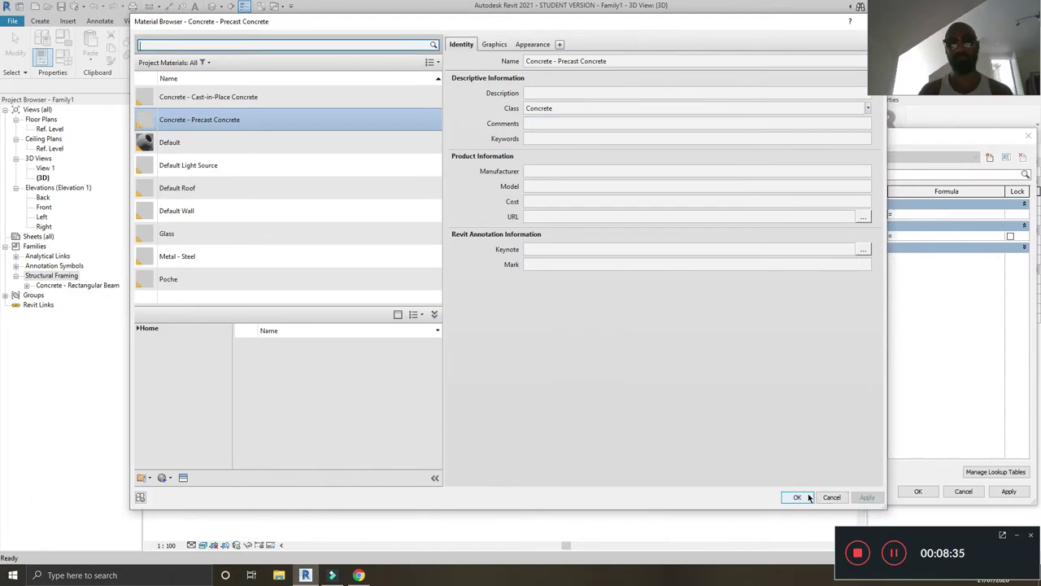
click(799, 497)
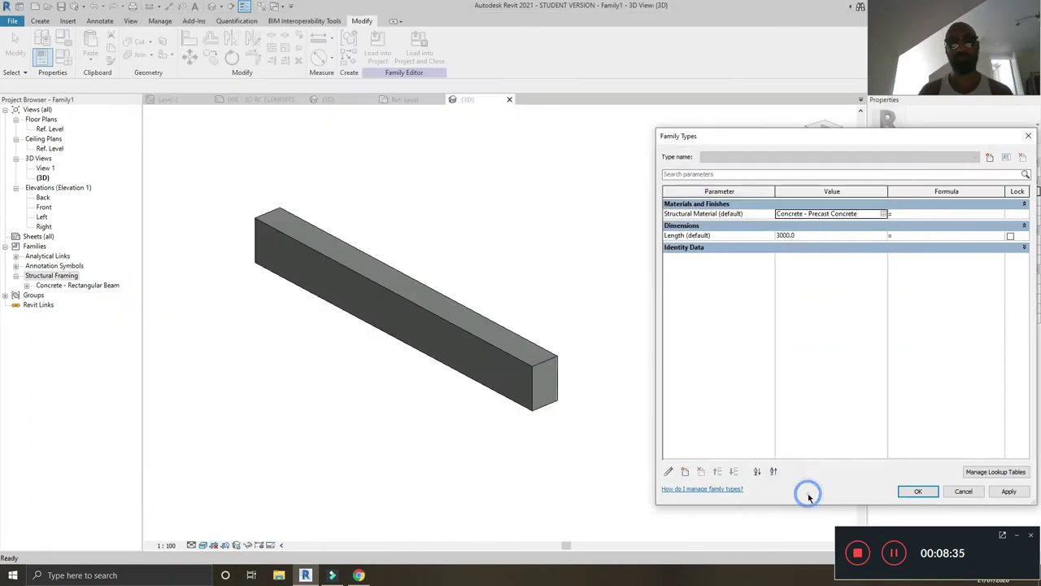
click(1008, 492)
Switch the view to Shaded and delete the Concrete - Rectangular Beam family
click(917, 492)
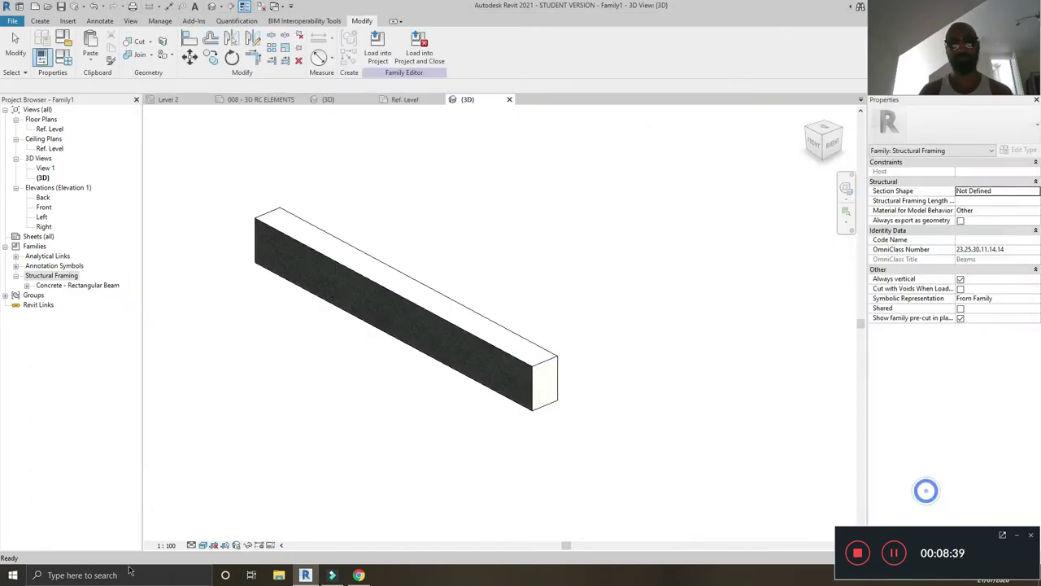
click(202, 545)
click(221, 517)
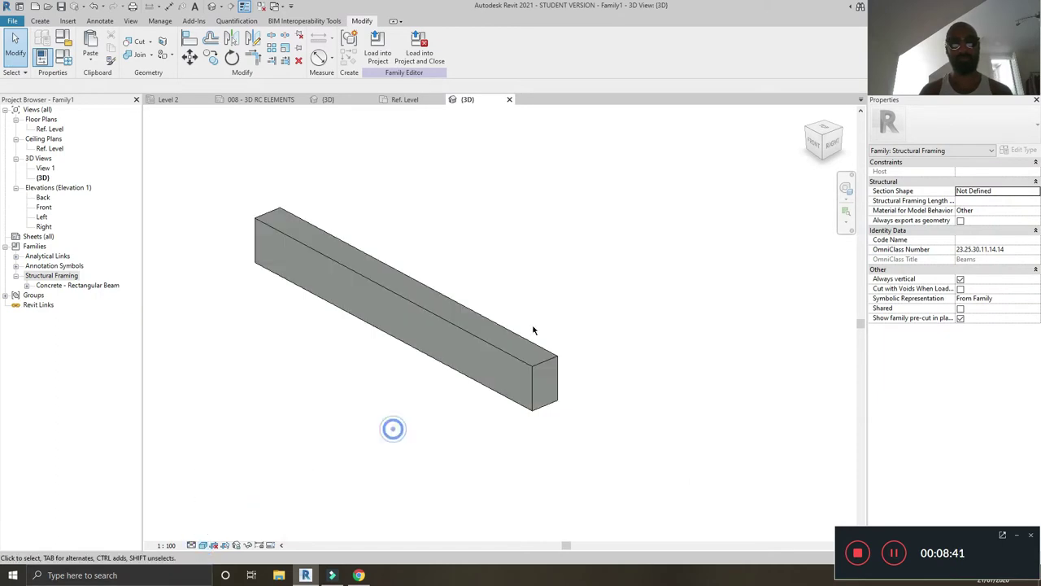
scroll(550, 407, up, 5)
scroll(520, 382, down, 5)
click(494, 365)
scroll(496, 364, down, 1)
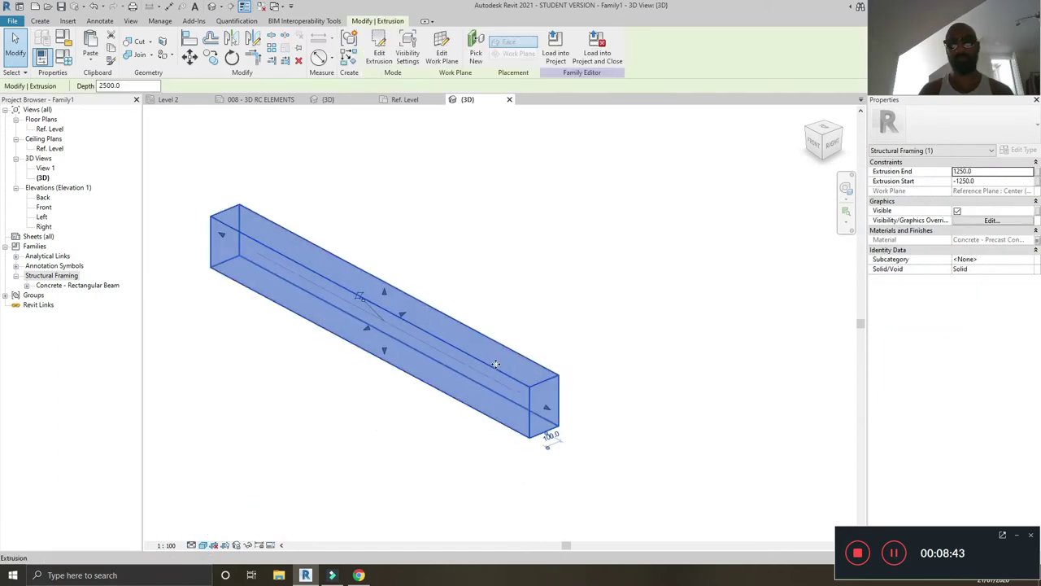
click(466, 246)
click(495, 363)
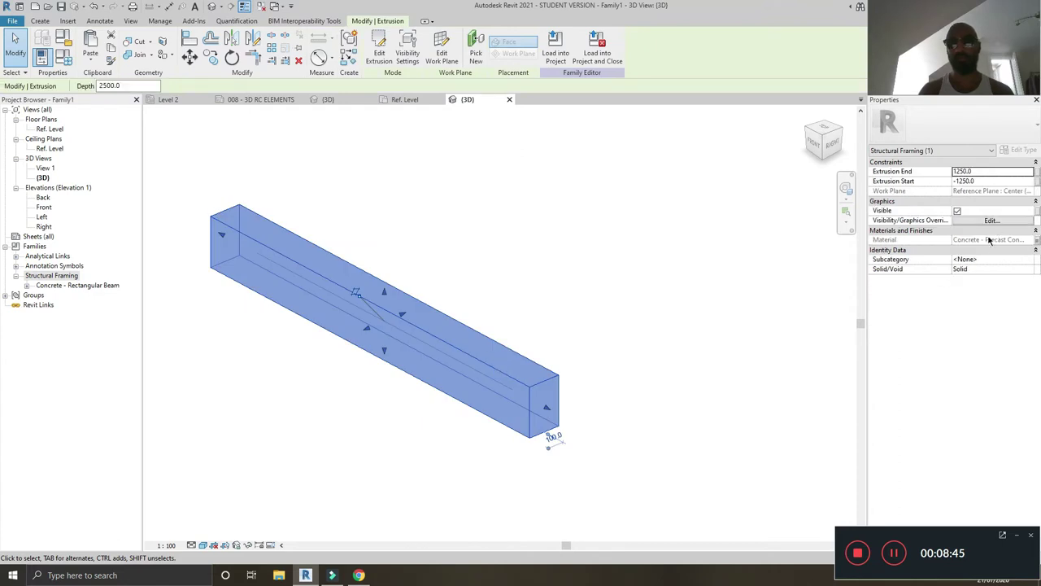
click(181, 333)
click(86, 286)
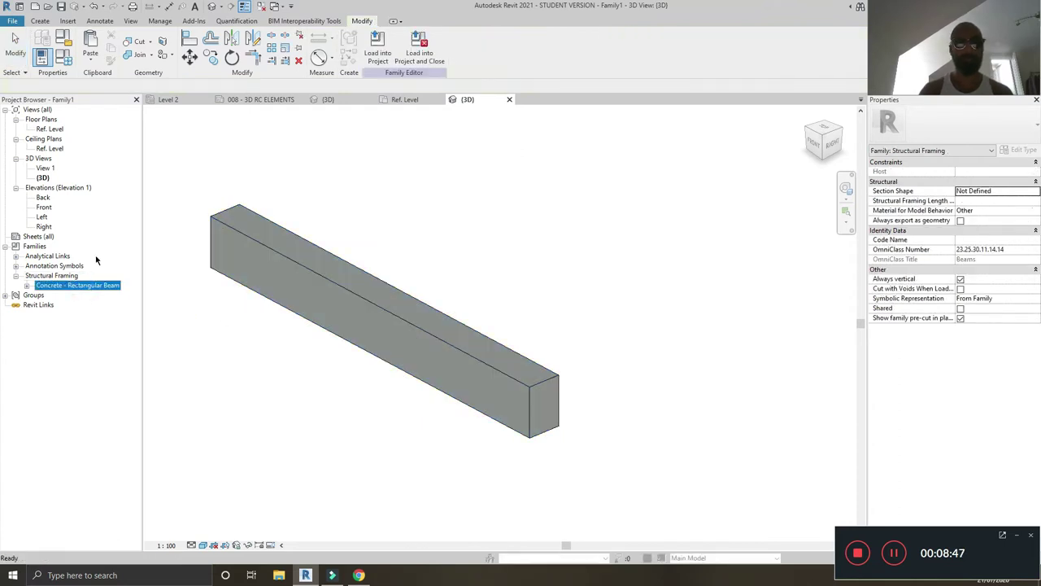
key(Delete)
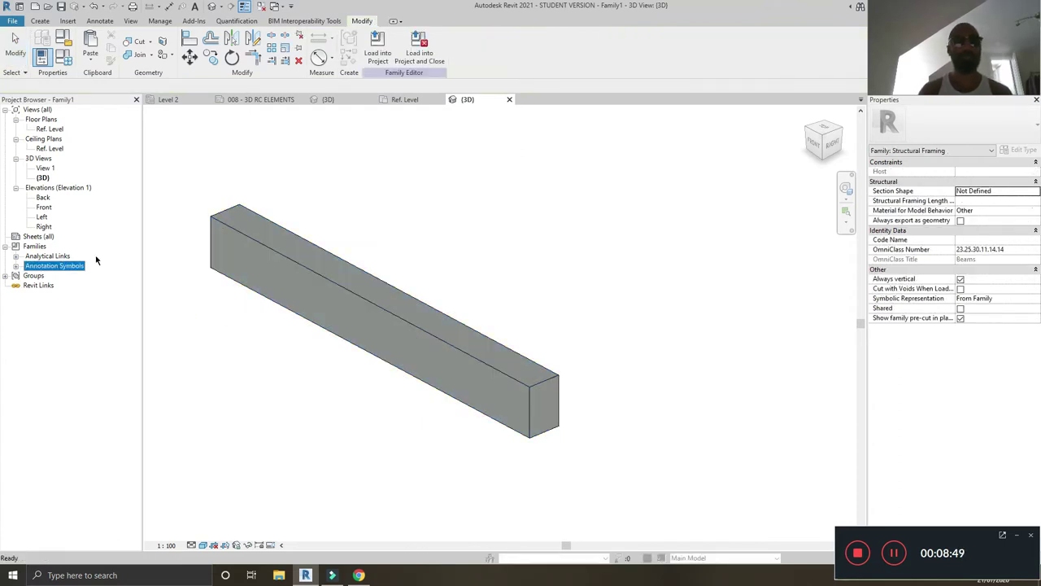
Delete the rectangular beam extrusion, leaving only the beam's axis line
click(383, 201)
scroll(386, 232, up, 1)
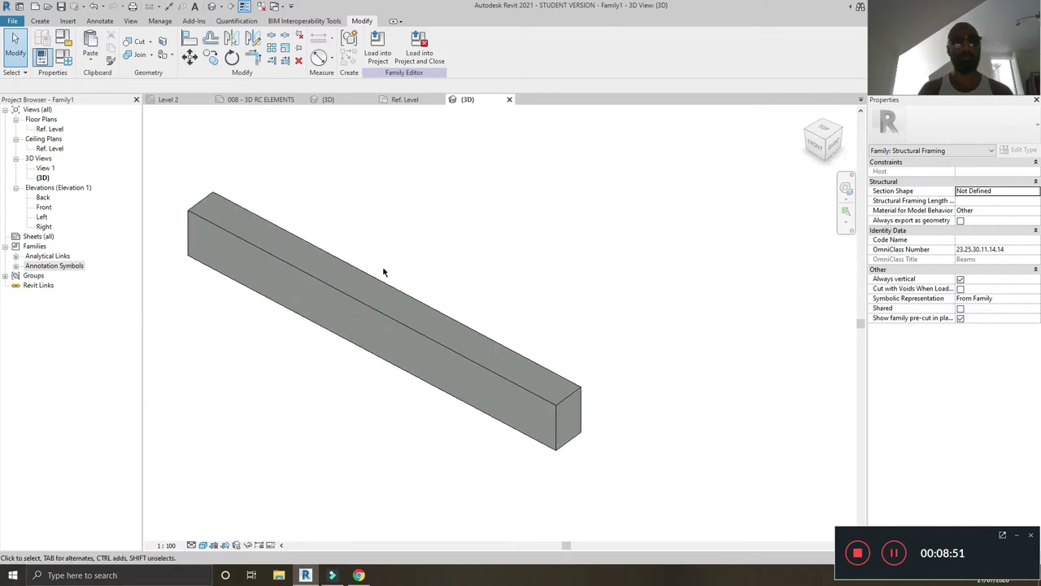
scroll(407, 252, up, 1)
scroll(432, 236, down, 1)
scroll(418, 244, up, 1)
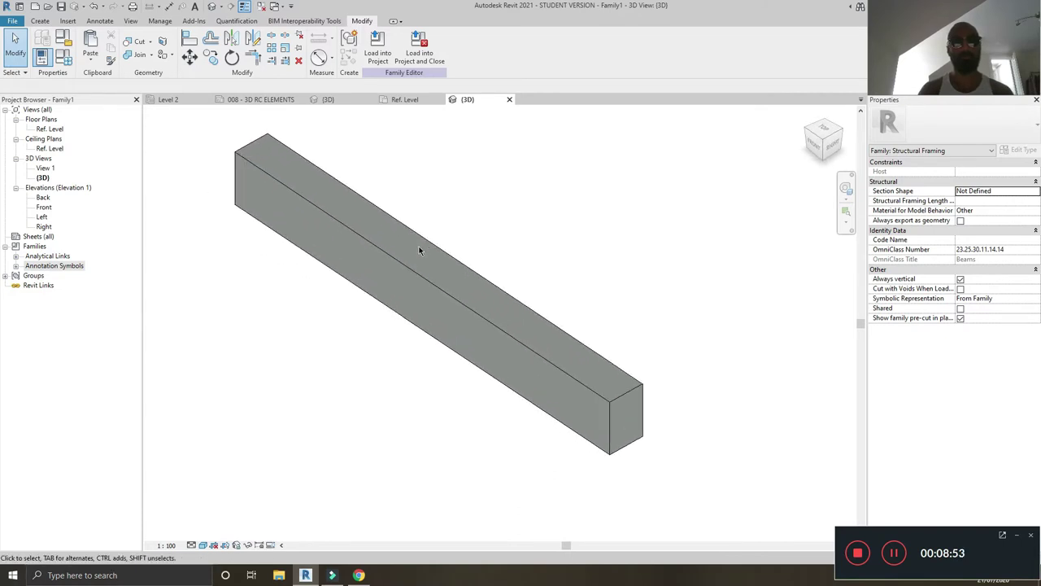
shift+middle_drag(432, 241, 513, 330)
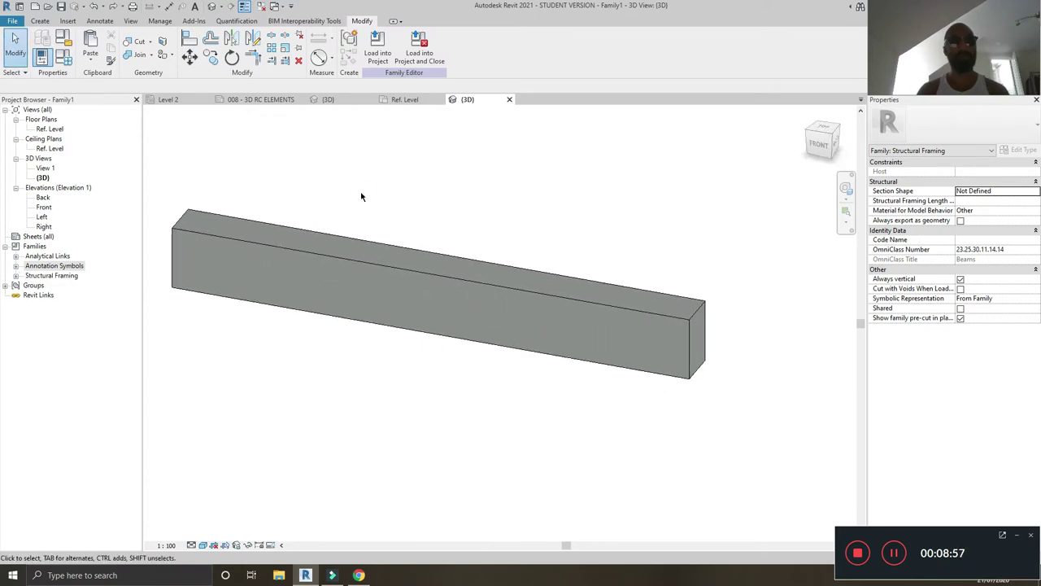
shift+middle_drag(362, 197, 335, 245)
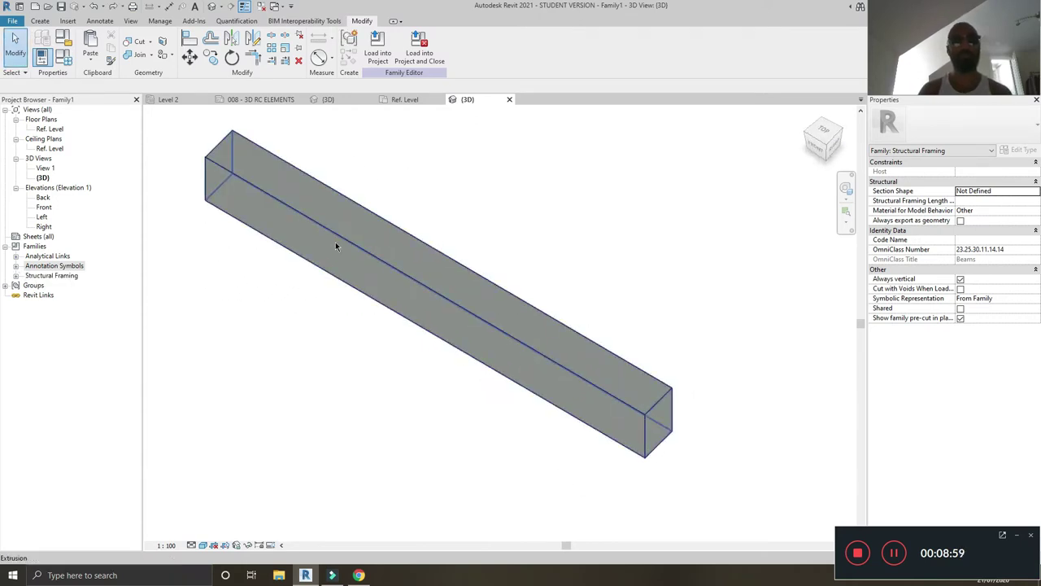
click(337, 241)
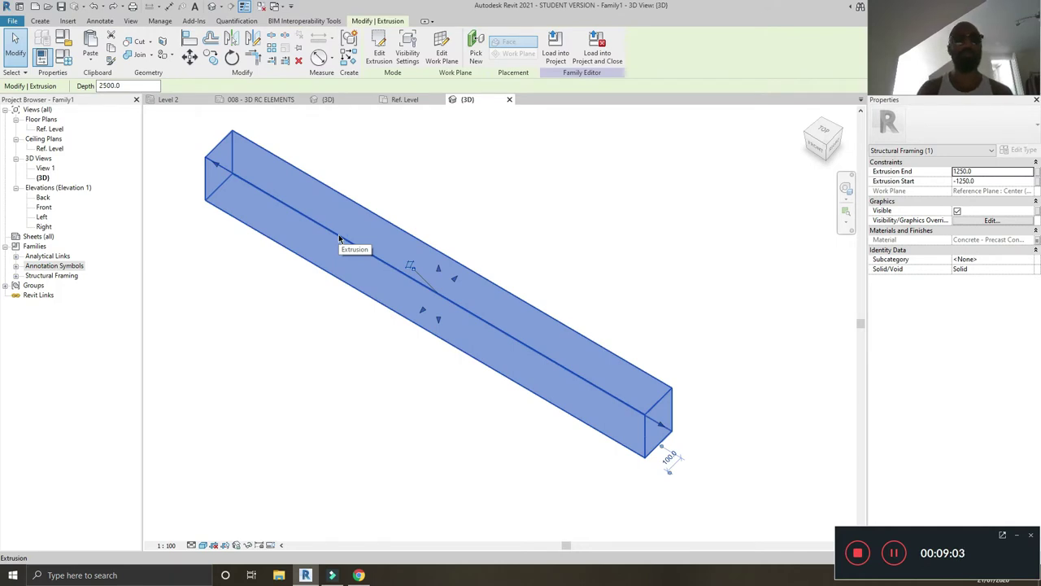
key(Delete)
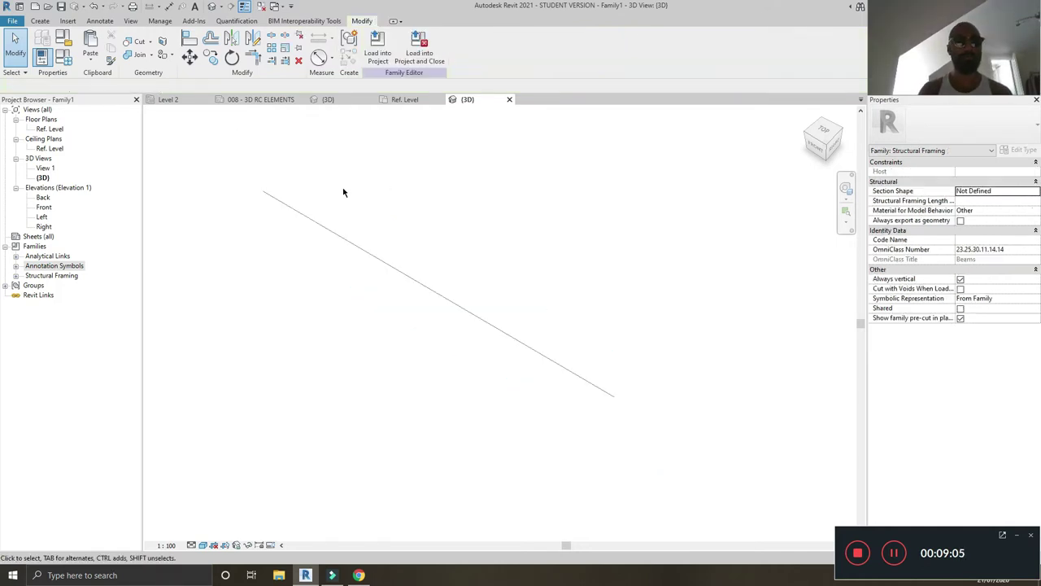
Open the Ref. Level plan, check its detail level and turn off Thin Lines
double_click(48, 127)
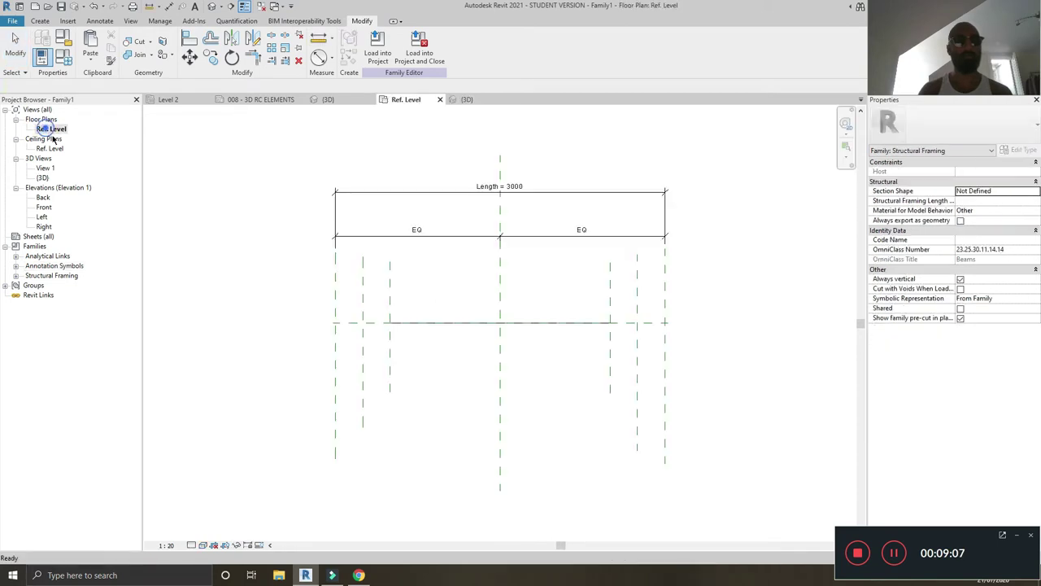
scroll(442, 332, up, 1)
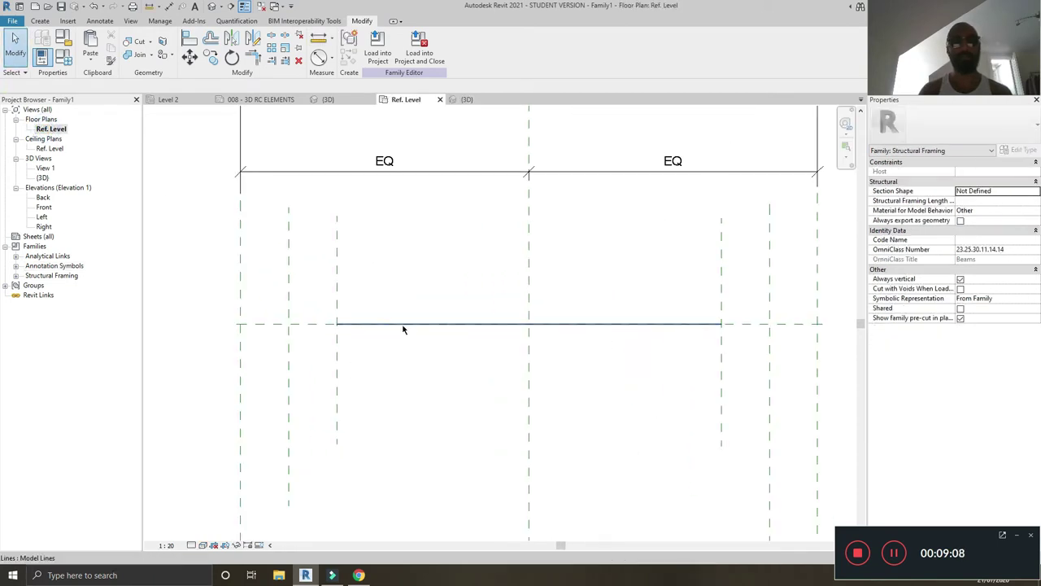
click(625, 324)
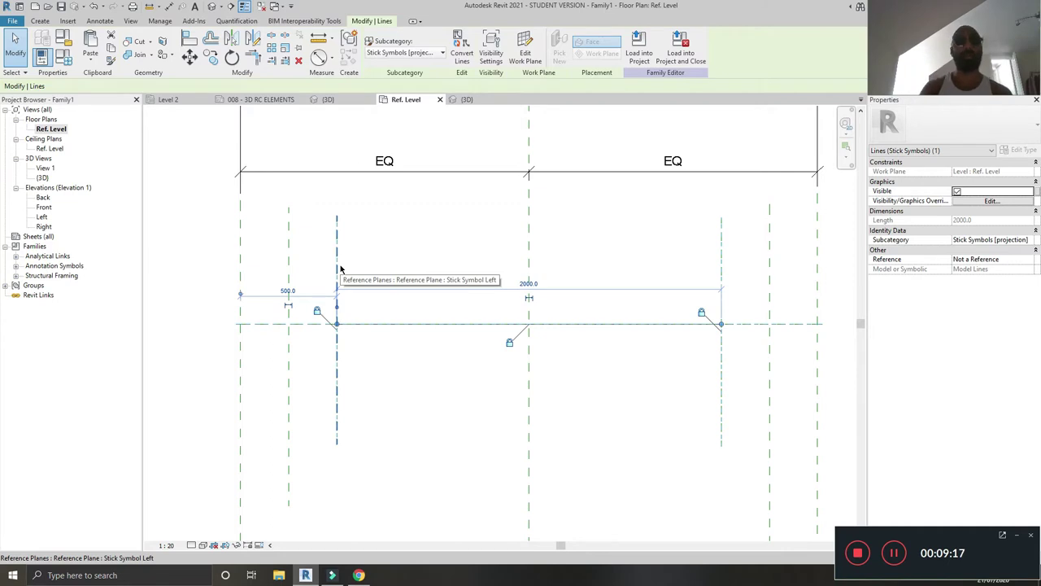
click(193, 544)
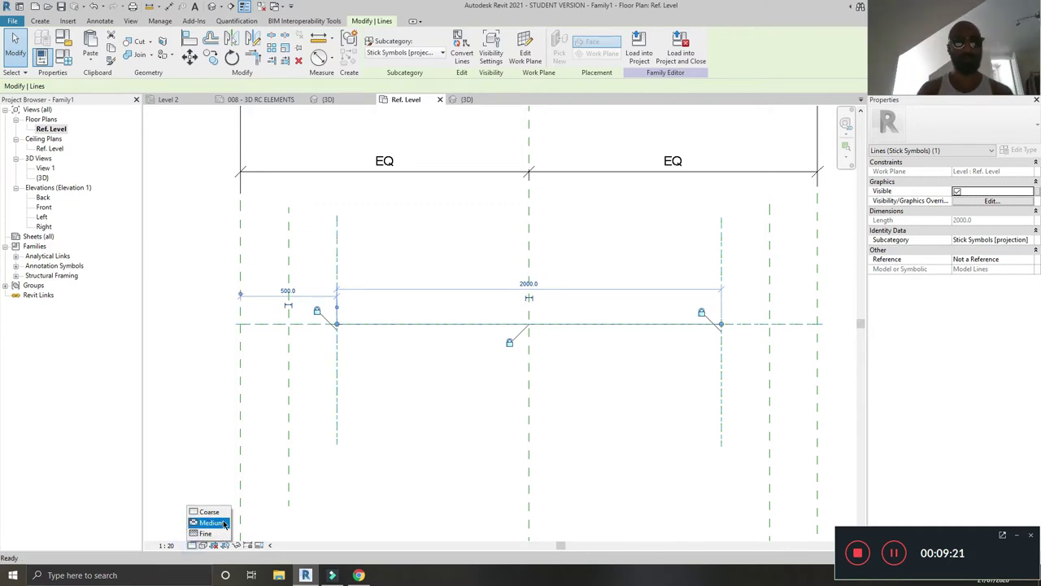
click(426, 374)
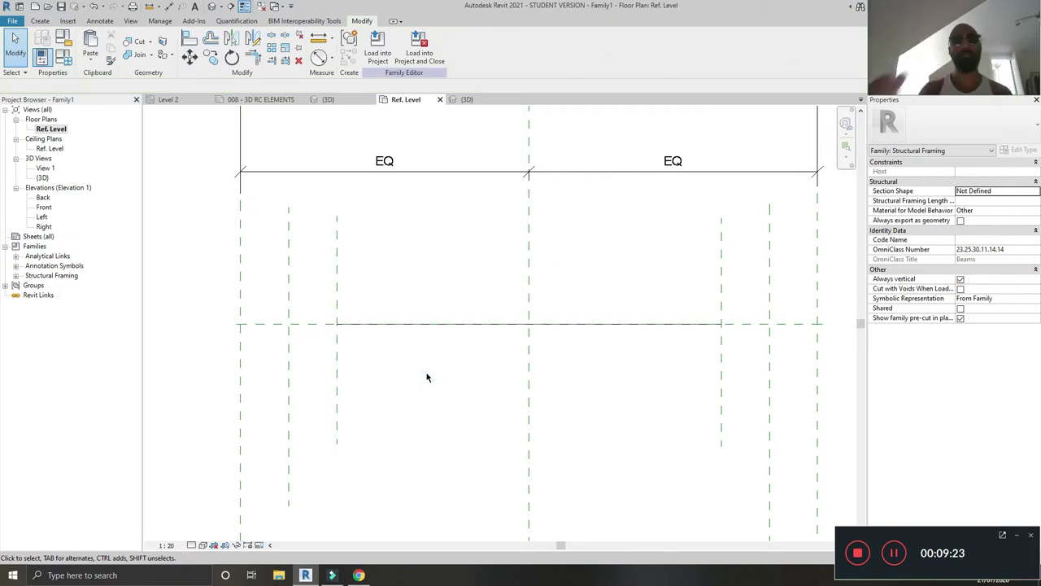
scroll(439, 351, down, 1)
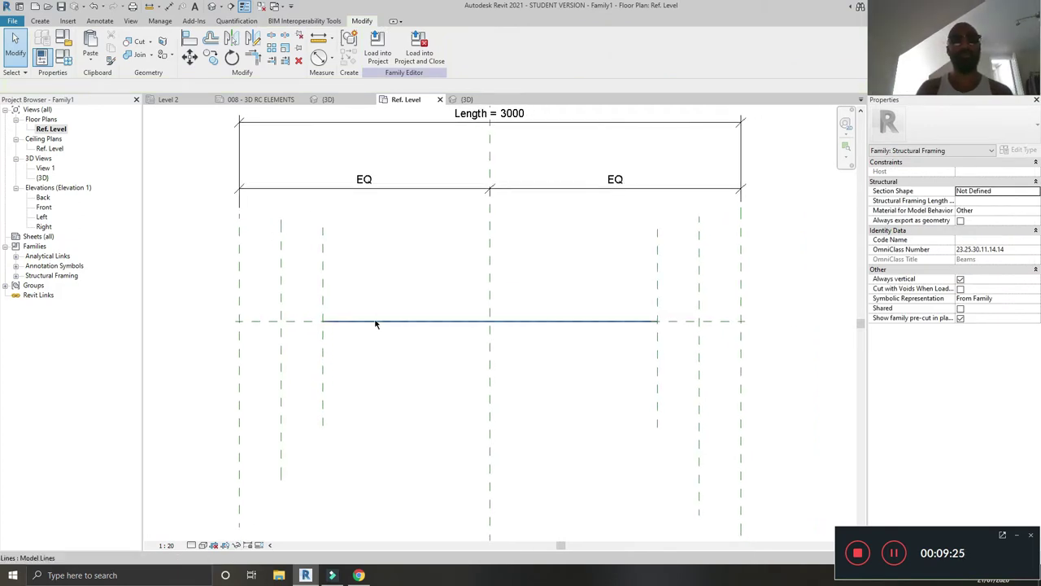
scroll(375, 347, up, 2)
click(244, 5)
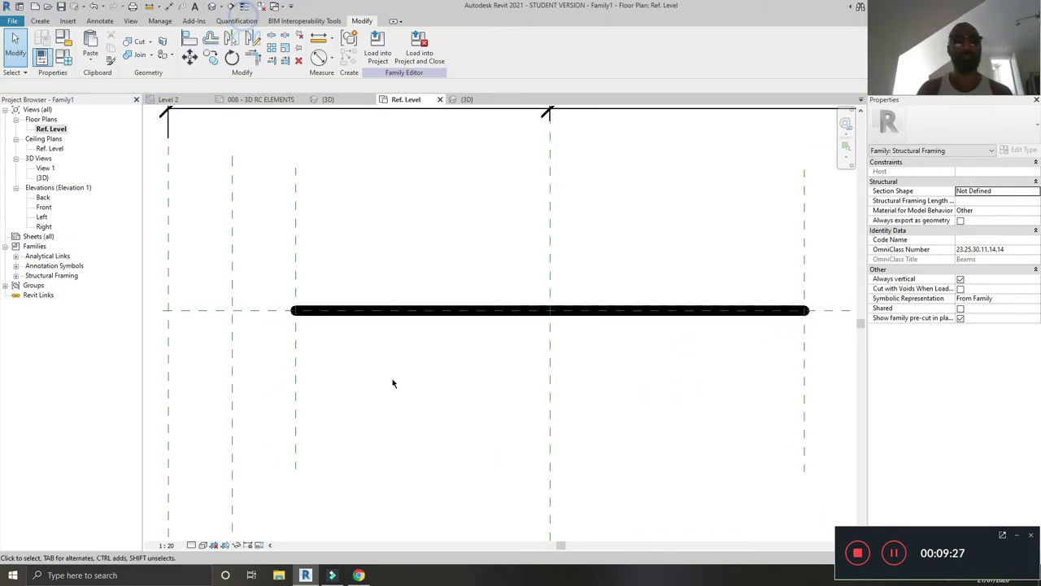
scroll(394, 382, down, 2)
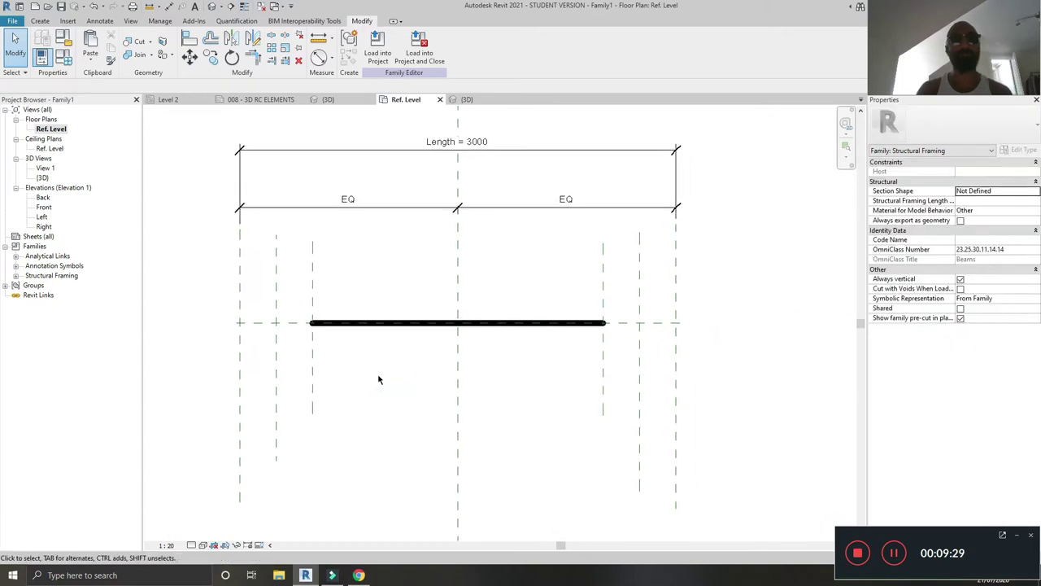
scroll(378, 379, up, 2)
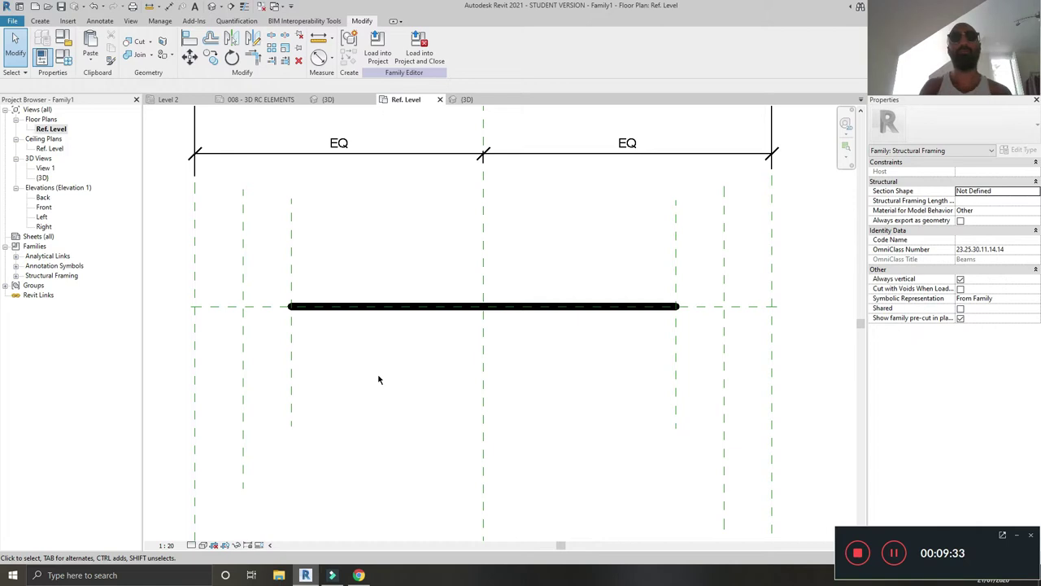
Review the stick-symbol line's visibility settings, keeping it shown at Coarse detail
middle_drag(379, 376, 356, 372)
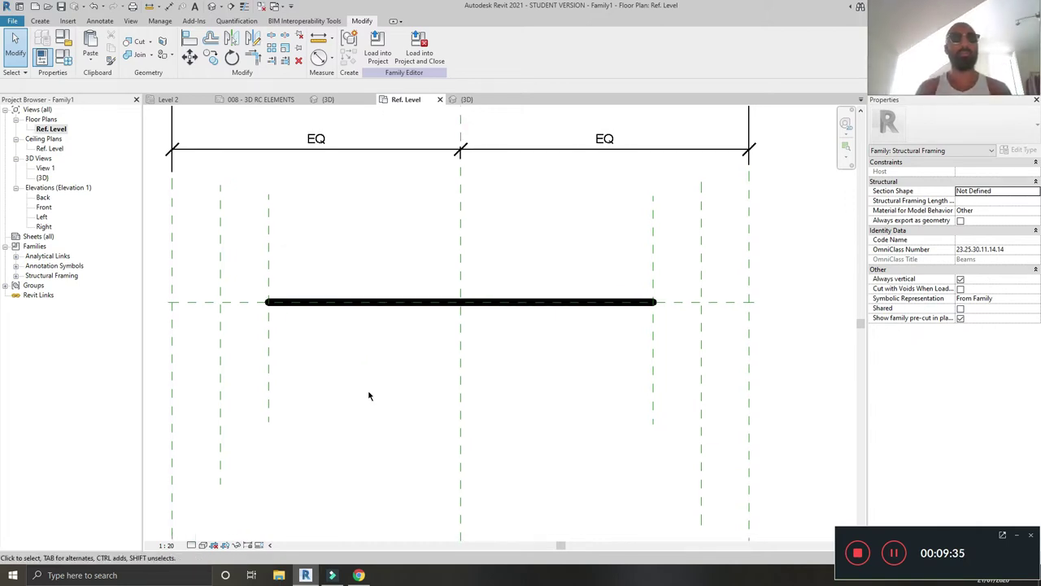
click(360, 302)
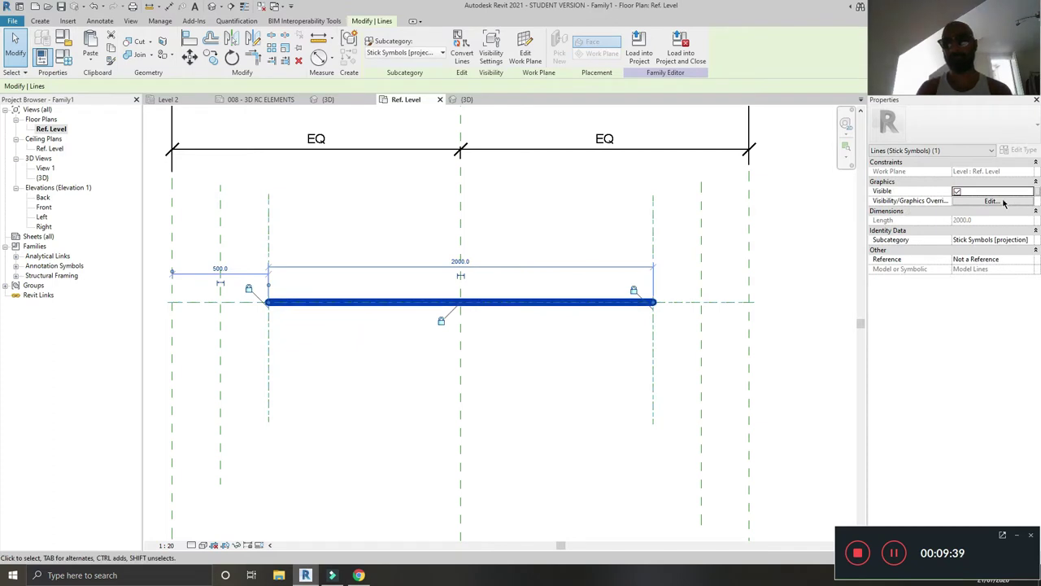
click(993, 201)
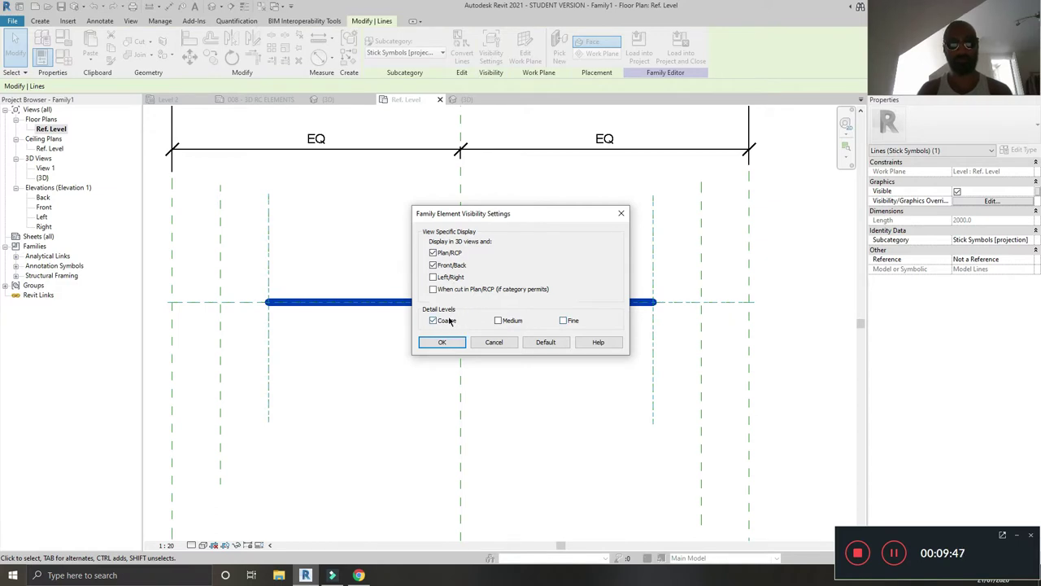
click(513, 342)
click(589, 386)
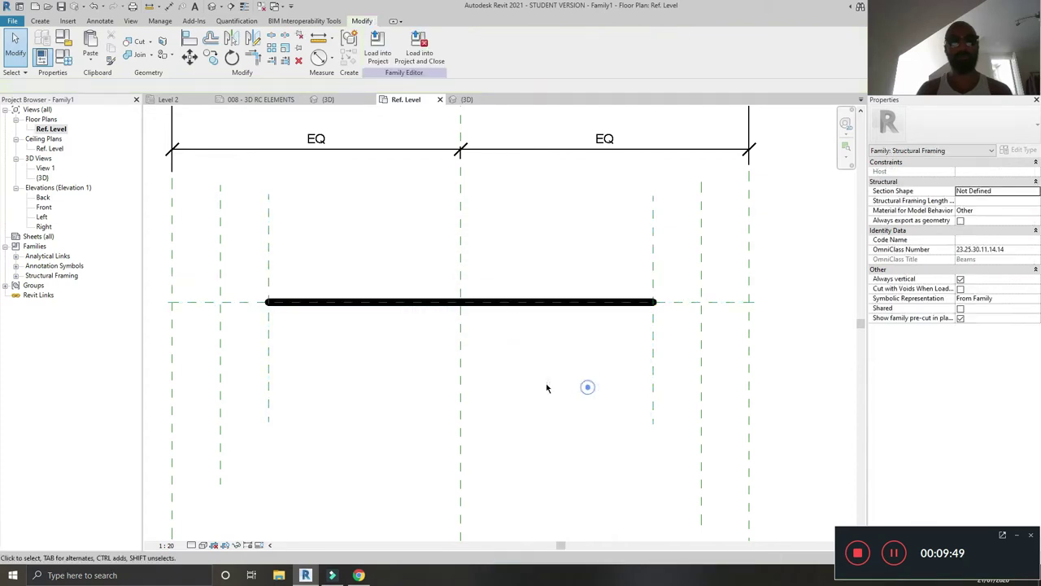
middle_drag(459, 329, 505, 324)
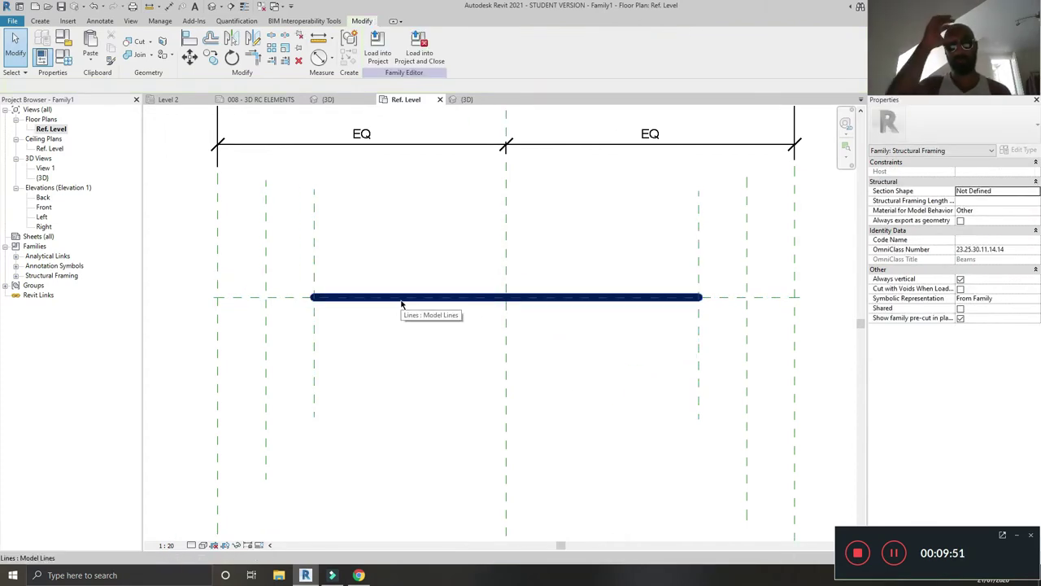
middle_drag(474, 394, 437, 365)
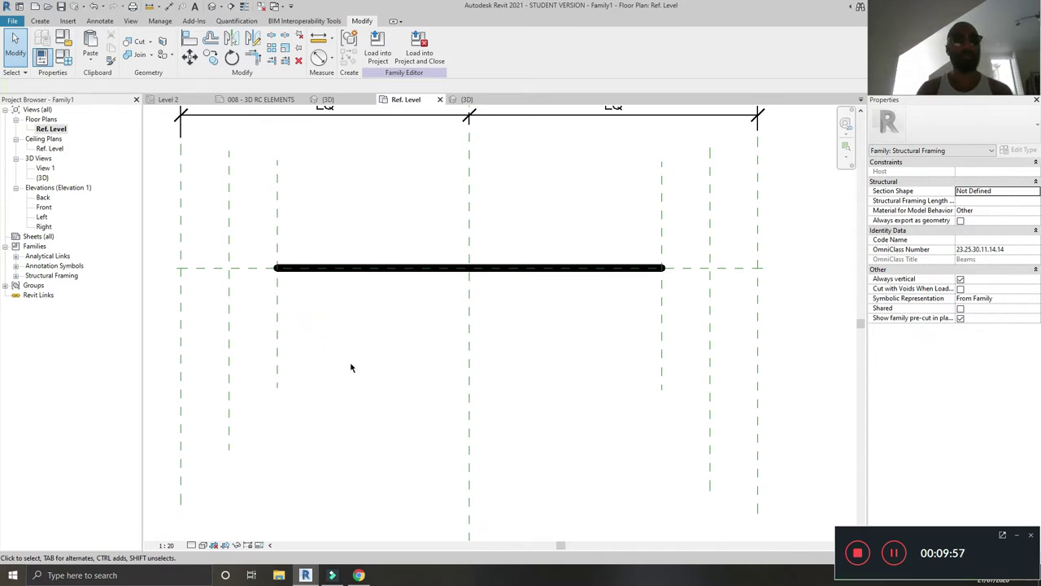
Draw a new reference line below the beam's stick line
key(l)
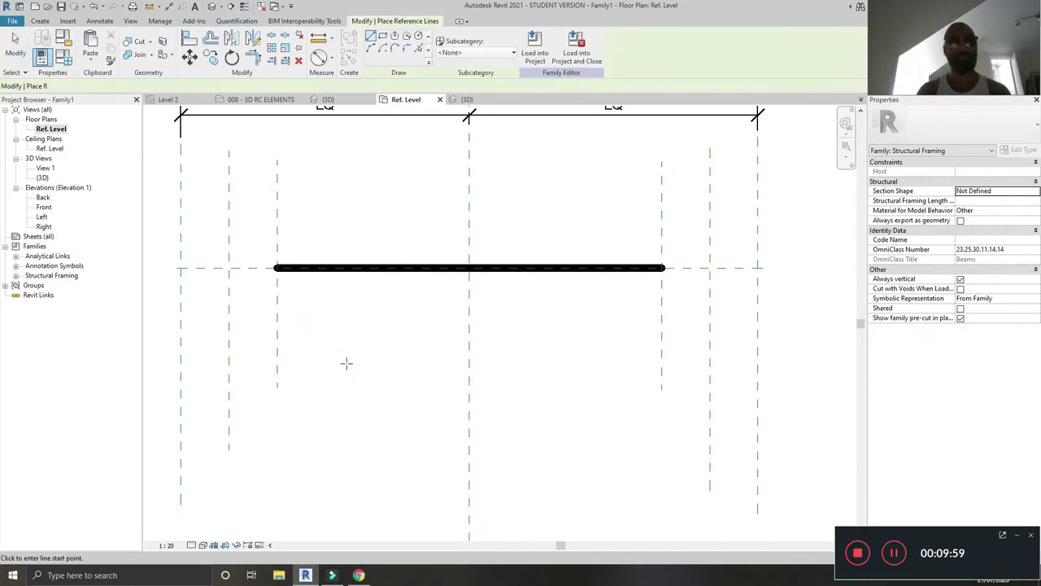
click(312, 359)
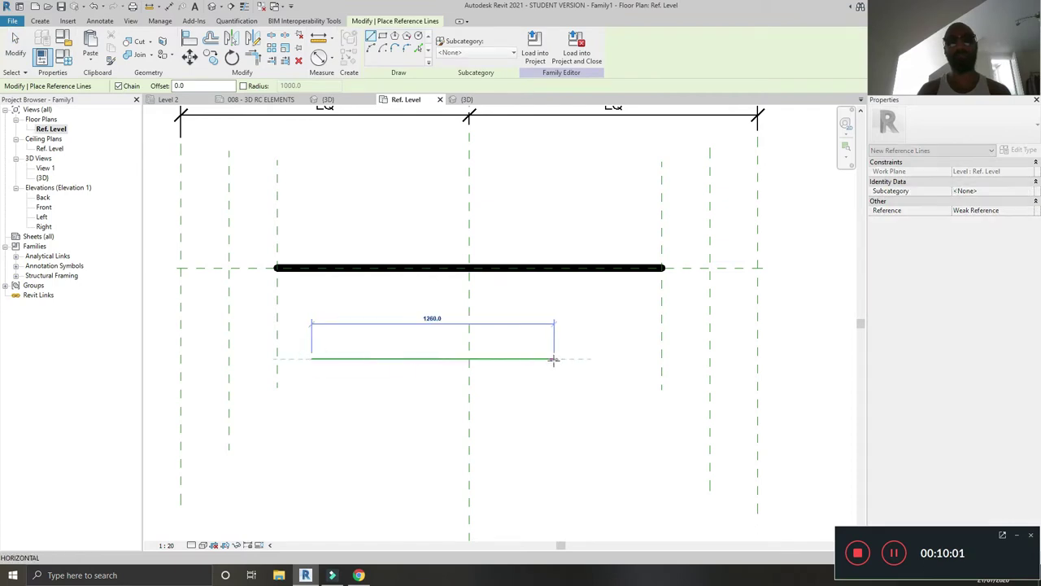
click(558, 358)
key(Escape)
key(Escape)
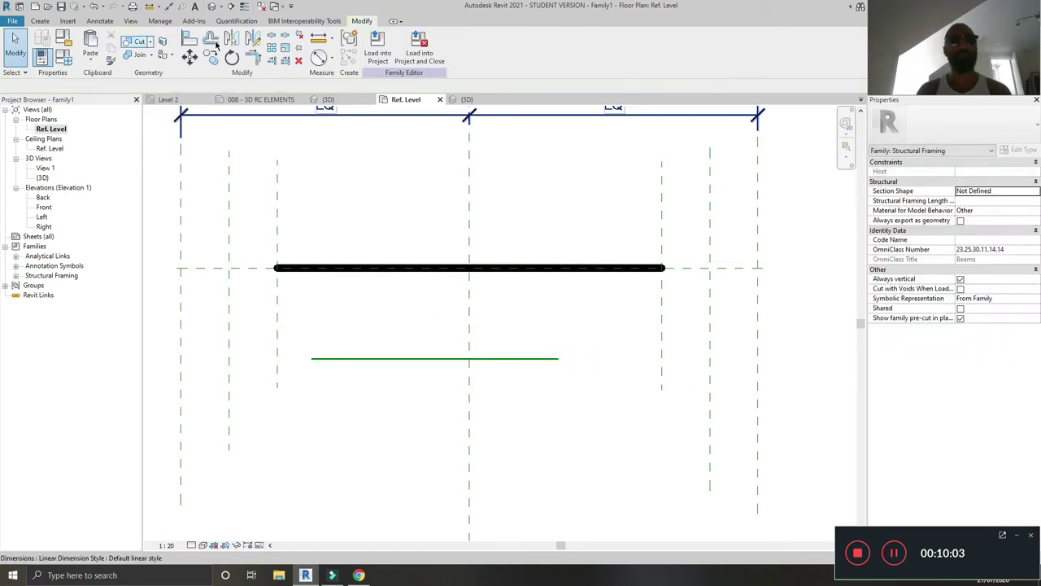
Align the reference line's ends to the left and right outer reference planes
click(48, 21)
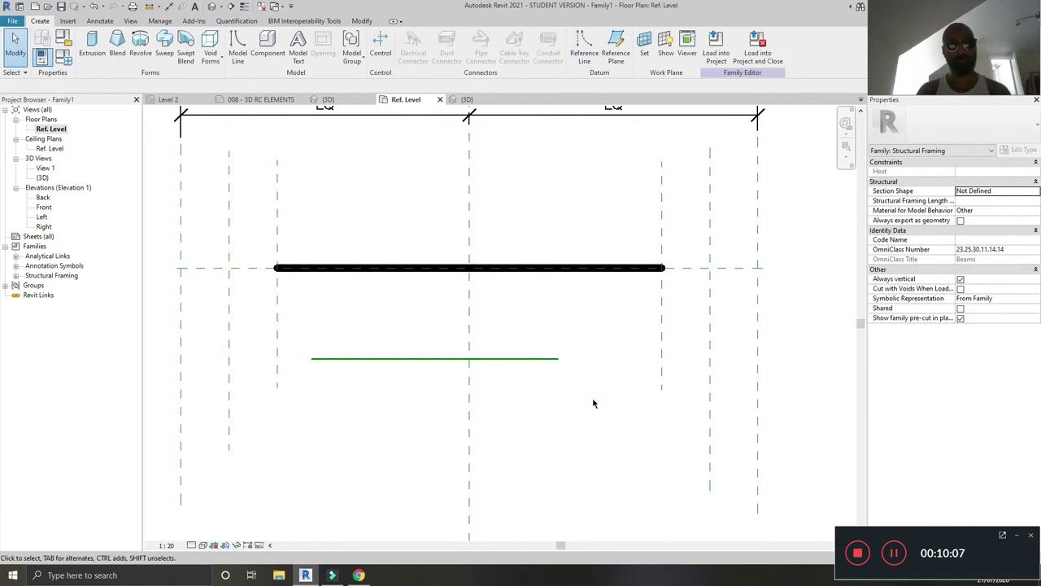
key(a)
key(l)
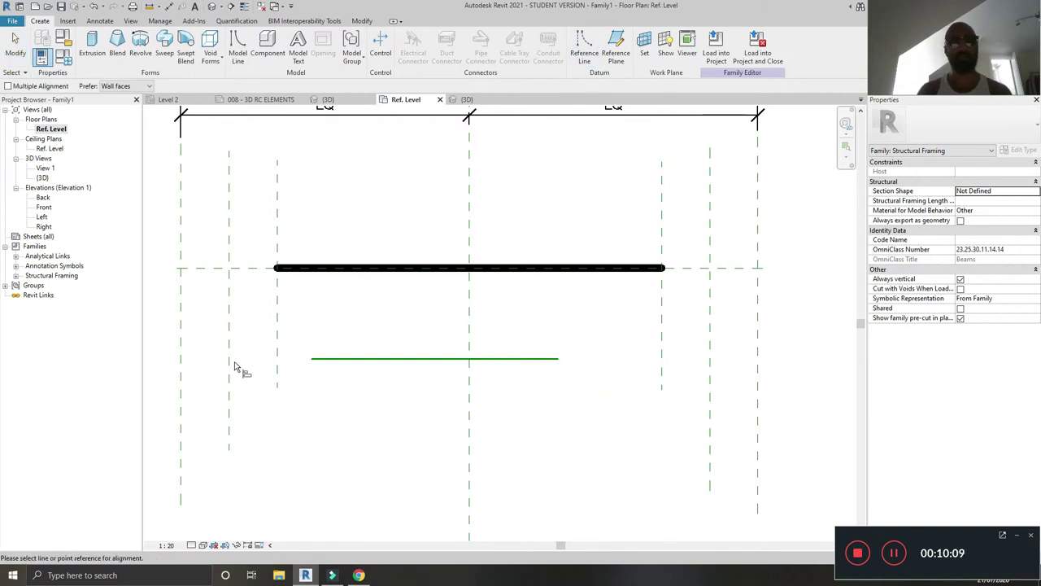
click(231, 359)
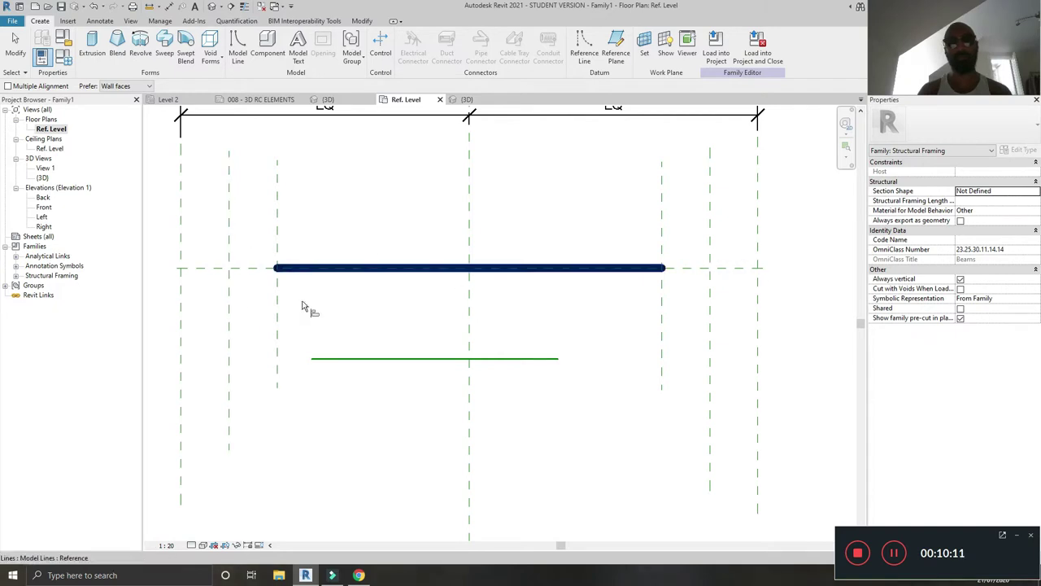
key(Escape)
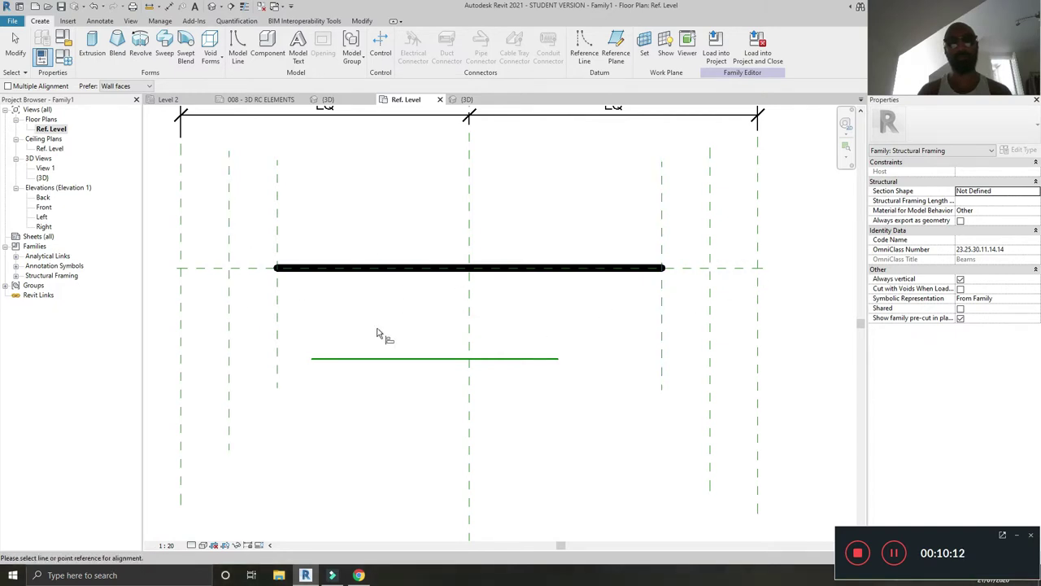
click(229, 364)
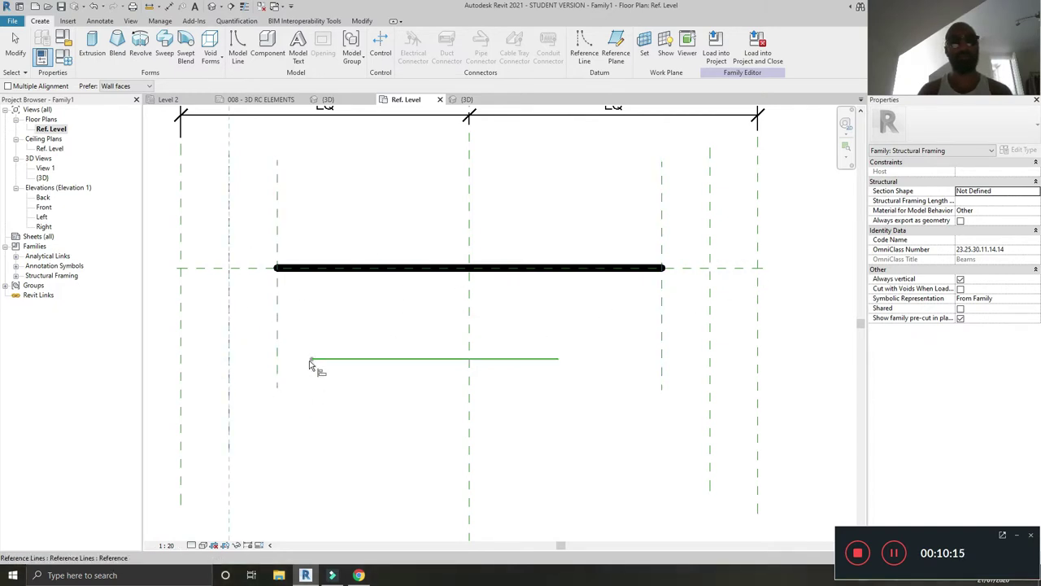
click(310, 360)
scroll(386, 442, down, 3)
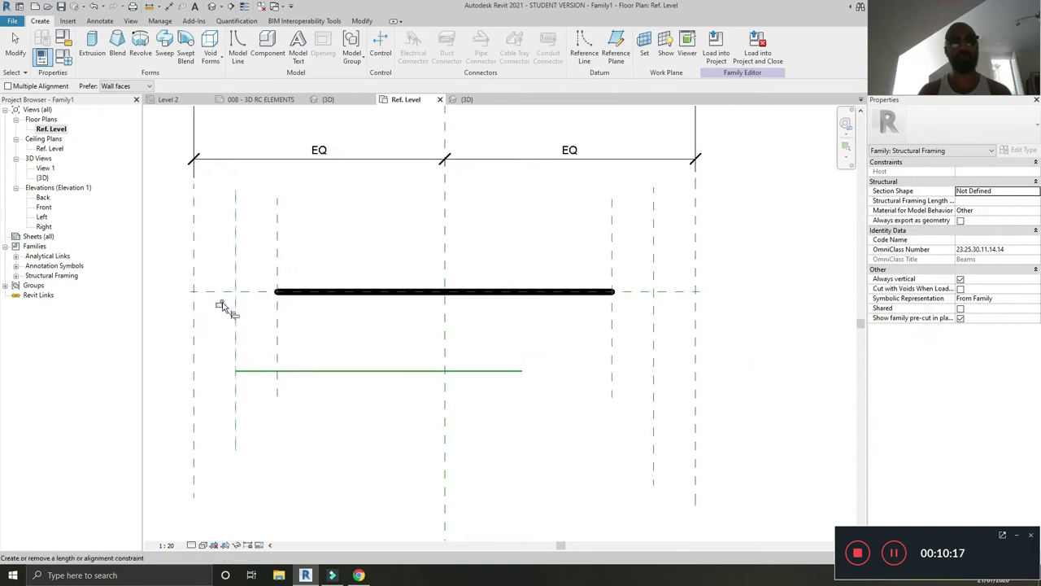
click(654, 373)
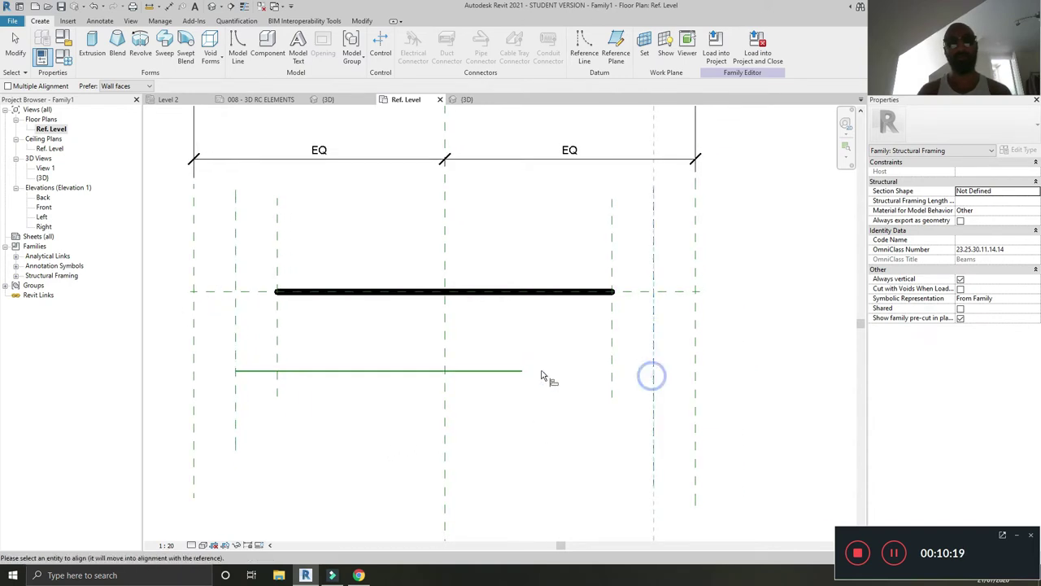
click(524, 370)
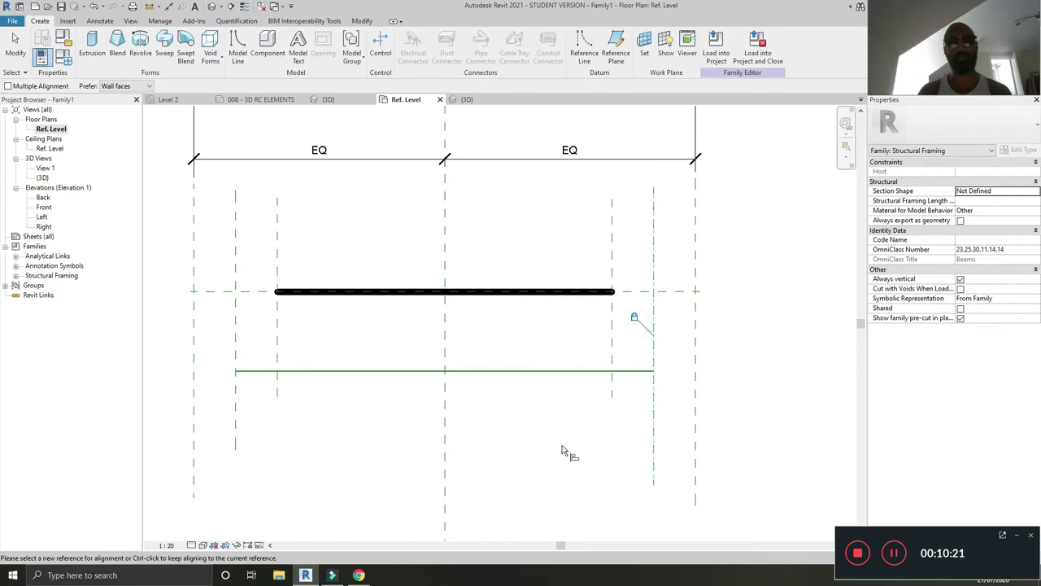
Align the reference line onto the beam's horizontal centre plane
click(639, 290)
click(558, 370)
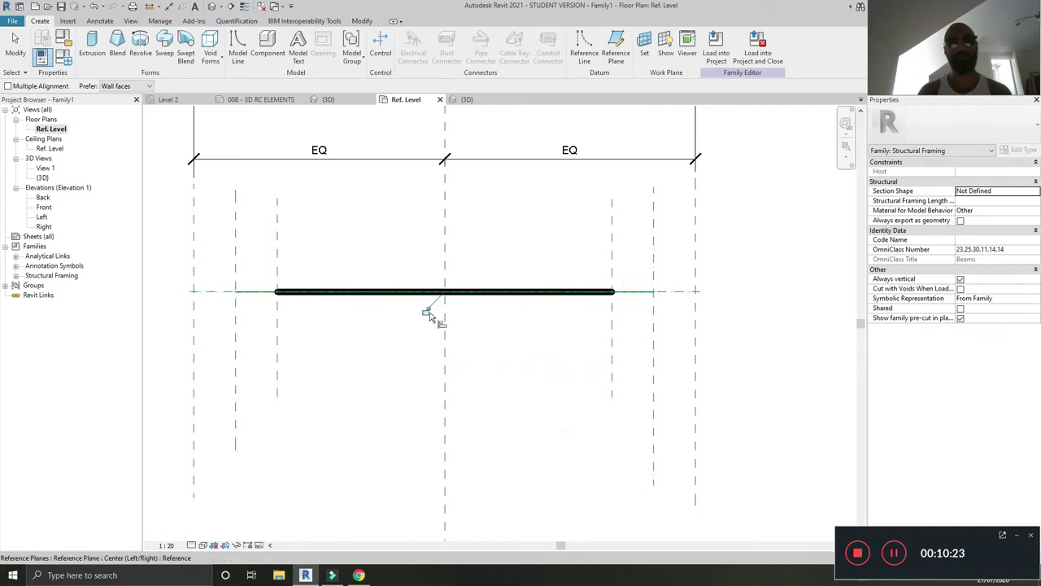
key(Escape)
scroll(435, 338, down, 2)
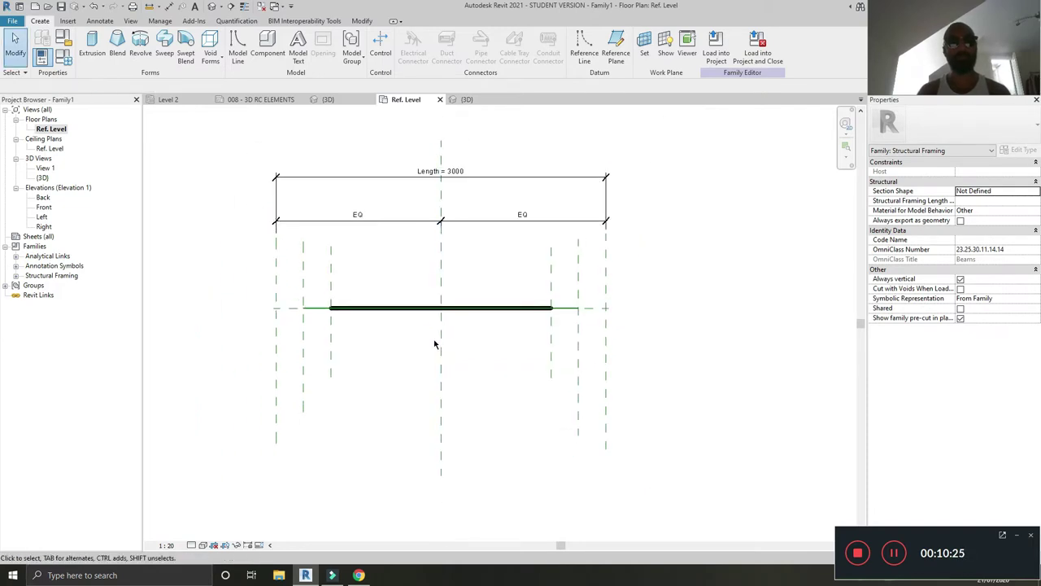
scroll(459, 370, up, 2)
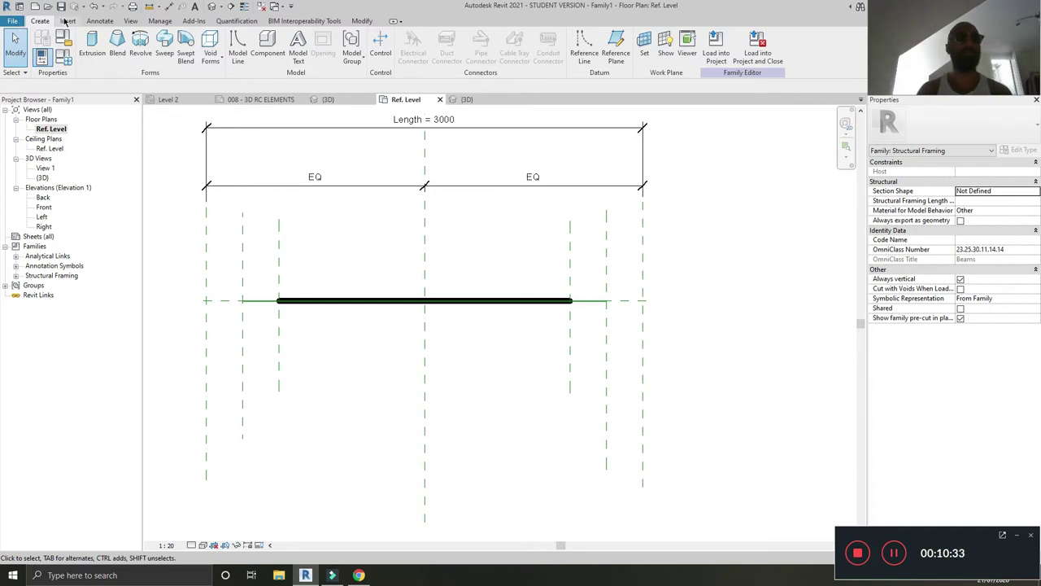
Create a new family from the Metric Profile.rft template
click(12, 23)
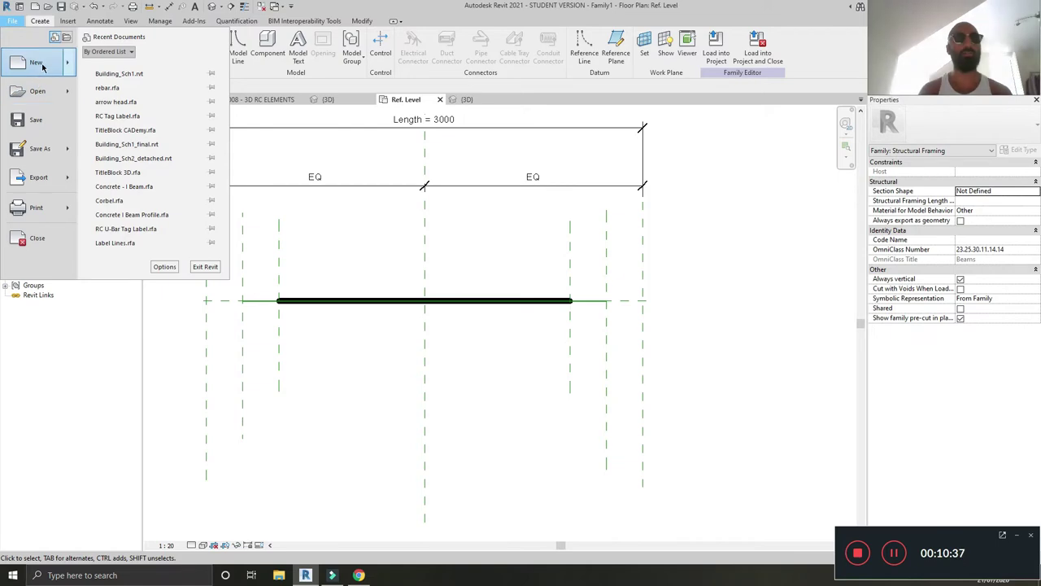
click(151, 104)
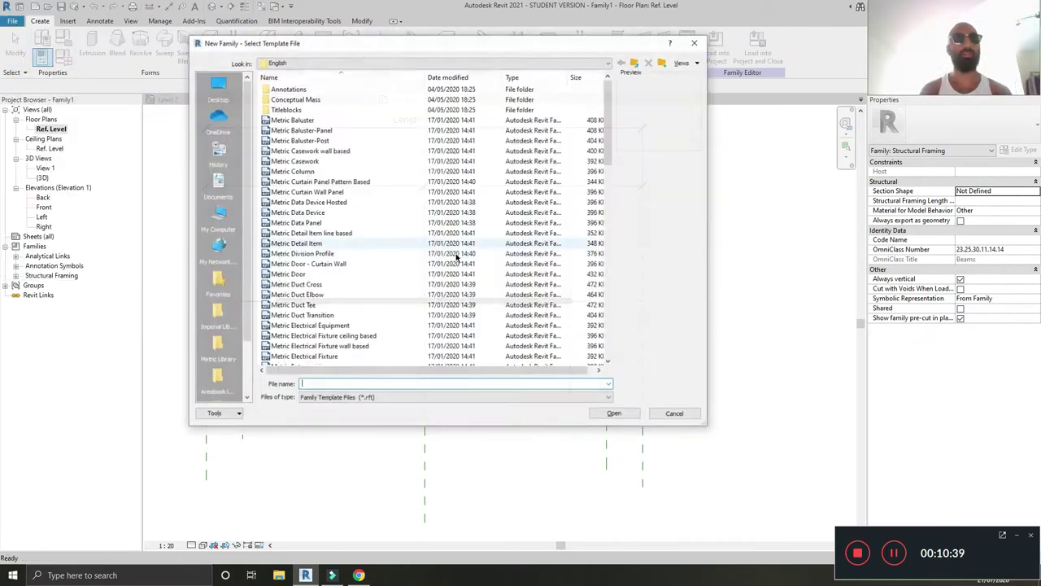
scroll(346, 251, down, 12)
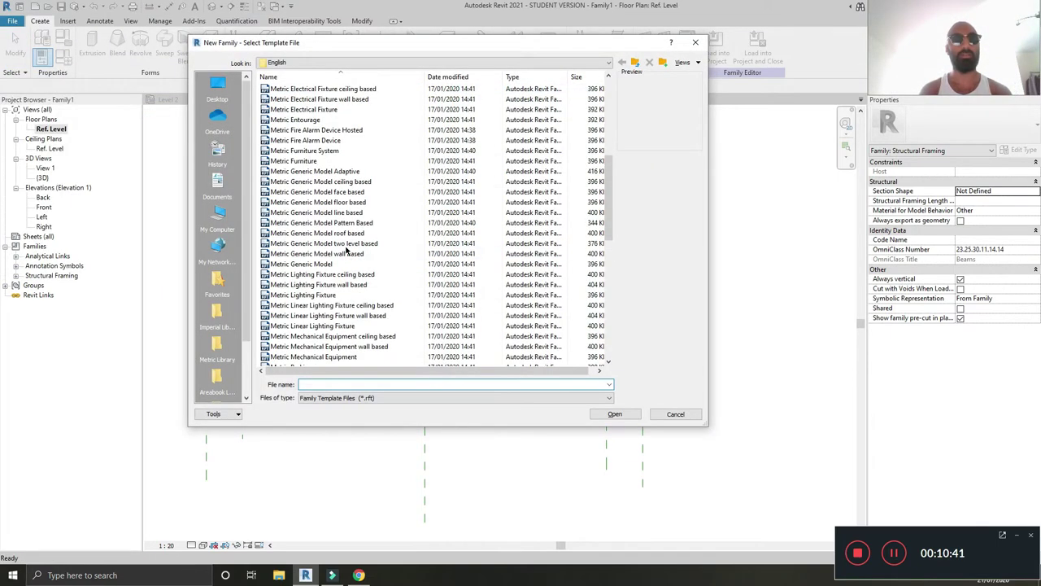
scroll(345, 277, down, 3)
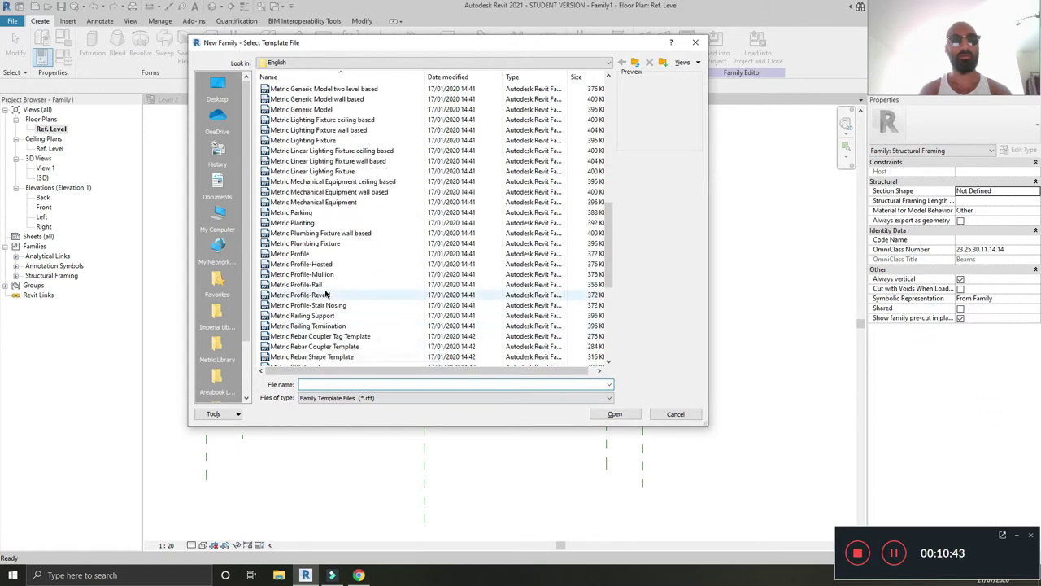
click(289, 253)
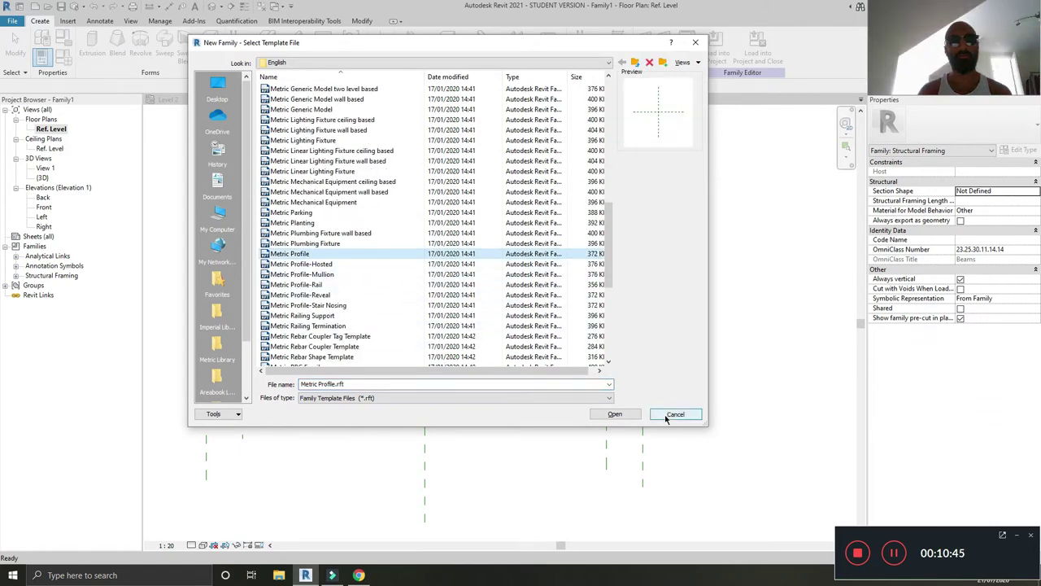
click(615, 413)
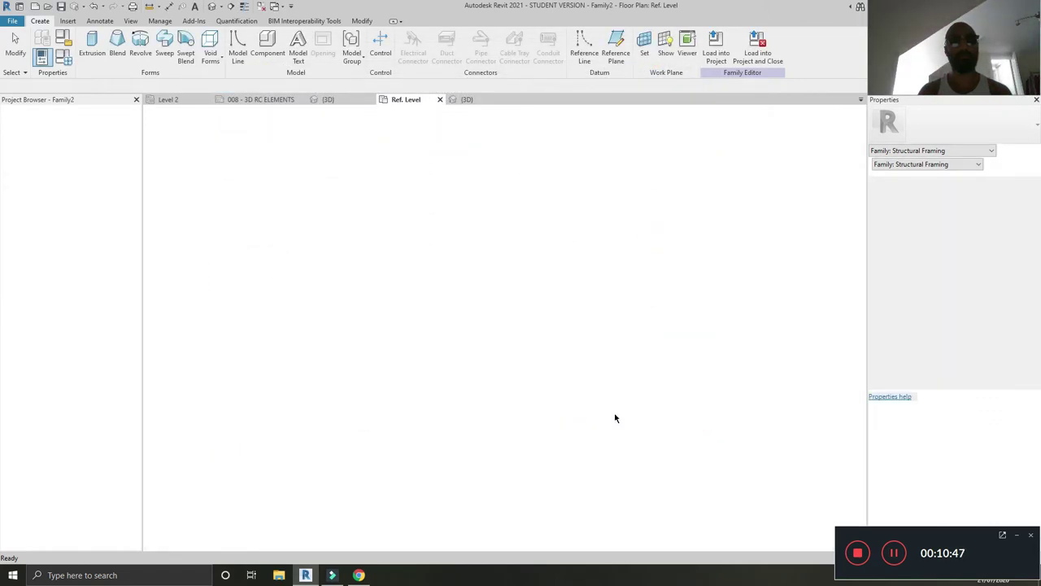
Centre the plan on the reference planes and select the Front/Back centre plane
scroll(455, 366, down, 2)
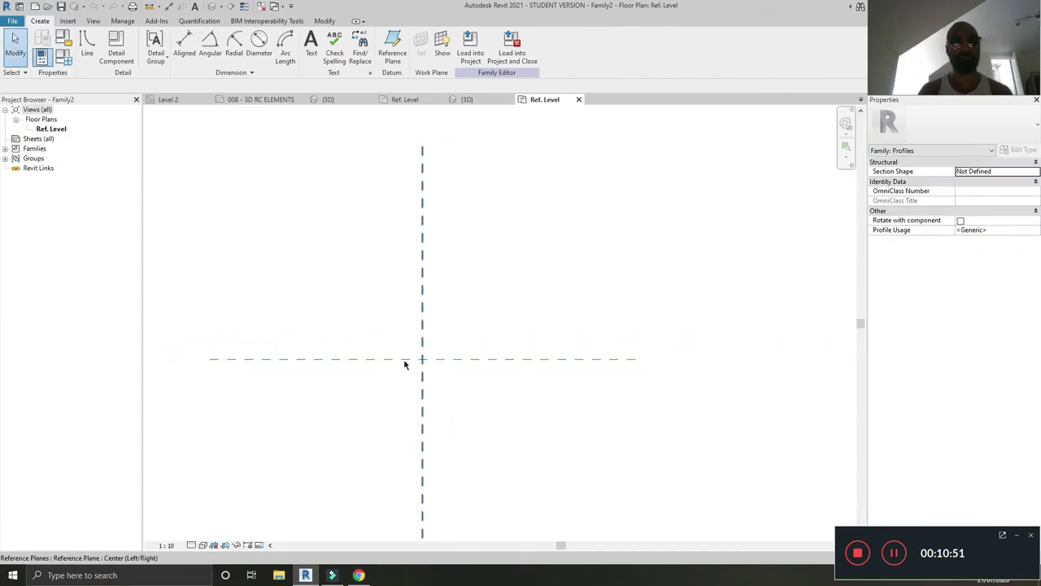
scroll(439, 366, down, 2)
scroll(448, 372, up, 3)
mouse_move(456, 388)
middle_down()
mouse_move(430, 372)
mouse_move(465, 360)
mouse_move(463, 383)
middle_up()
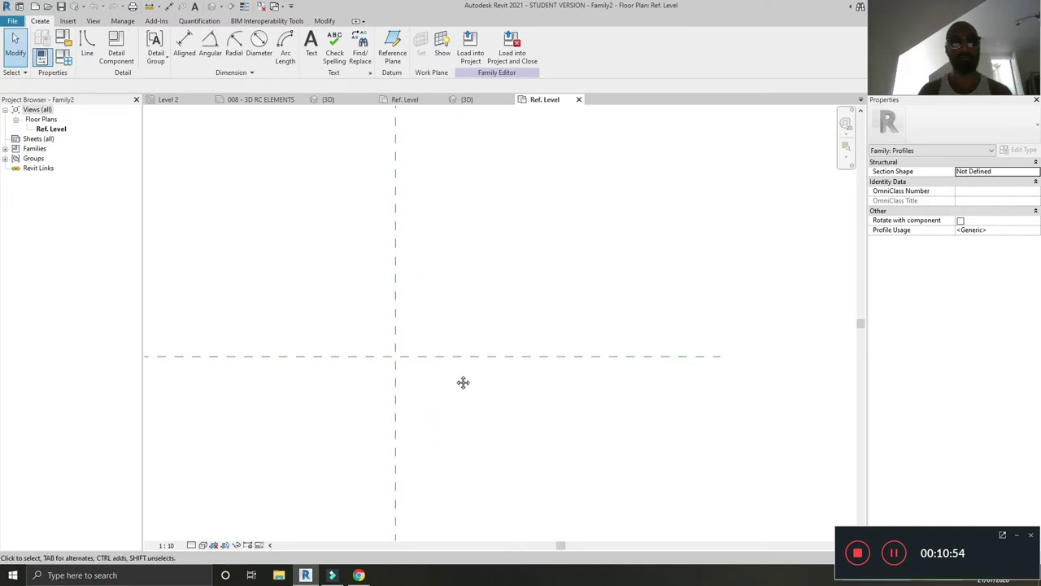
click(522, 352)
Add reference planes offset 100 on both sides of the horizontal and vertical centre planes
key(r)
key(p)
middle_drag(497, 324, 481, 315)
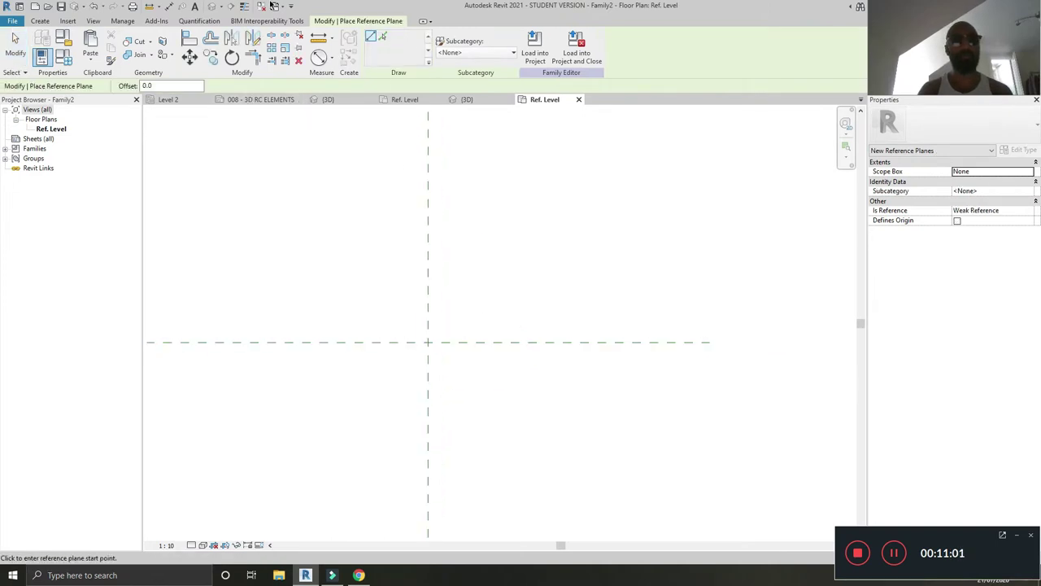
click(196, 99)
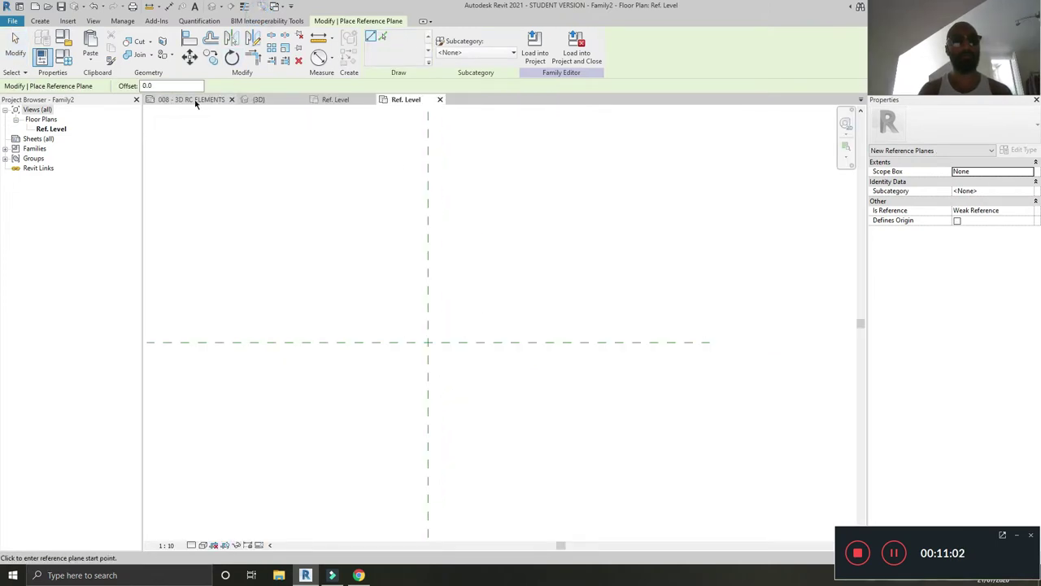
click(383, 36)
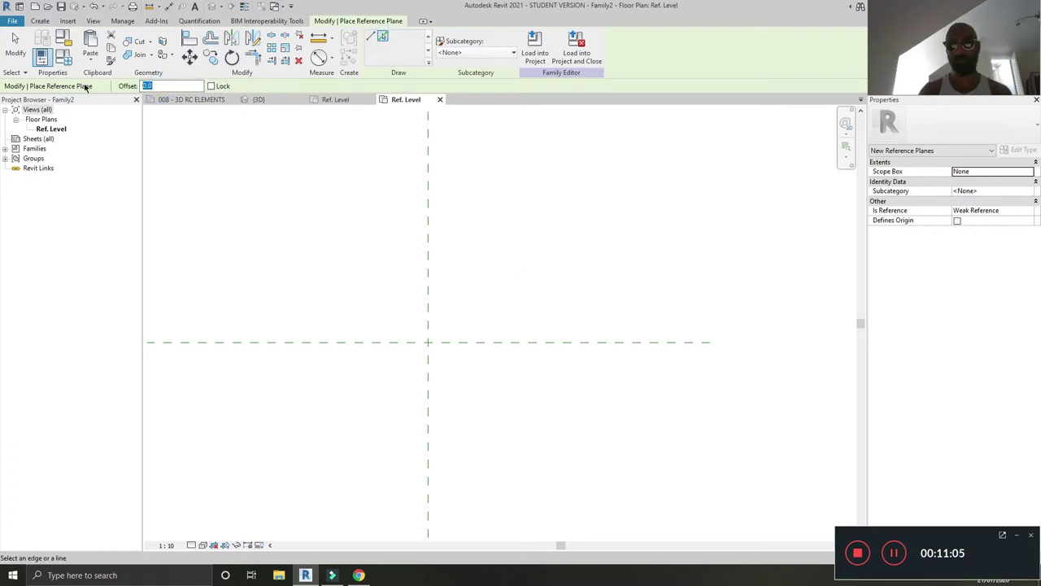
click(464, 339)
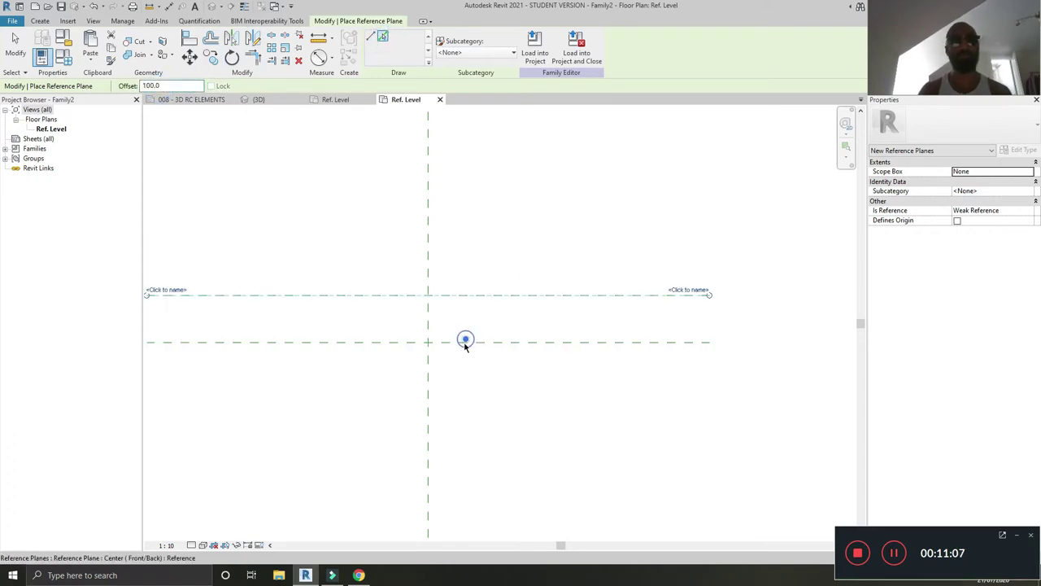
click(465, 347)
click(426, 366)
click(430, 365)
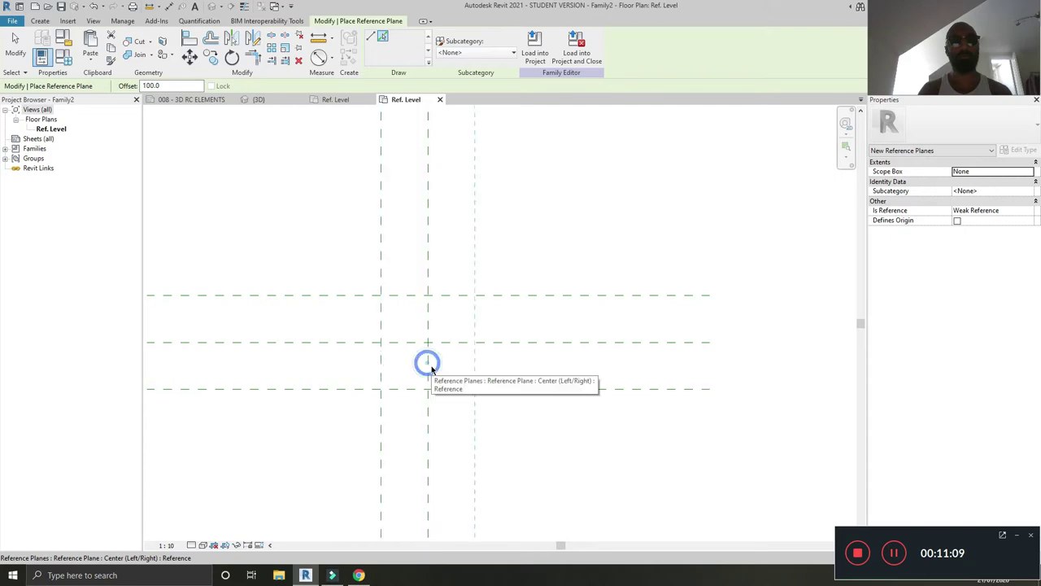
key(Escape)
key(Escape)
Inspect the 3D corbel viewport on sheet 008, then return to Family2's Ref. Level plan
click(179, 98)
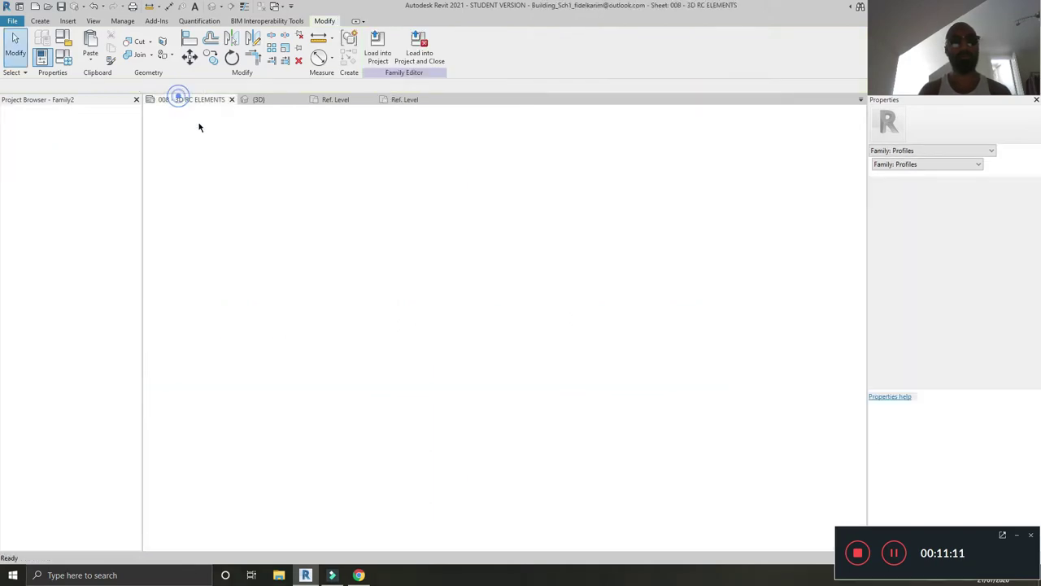
scroll(445, 309, up, 3)
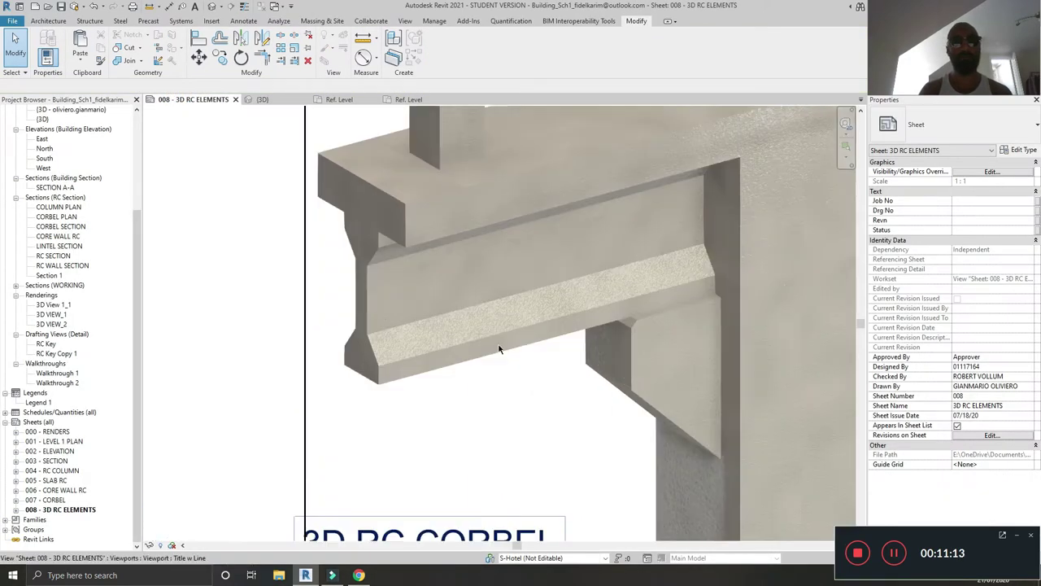
scroll(379, 239, up, 1)
click(373, 376)
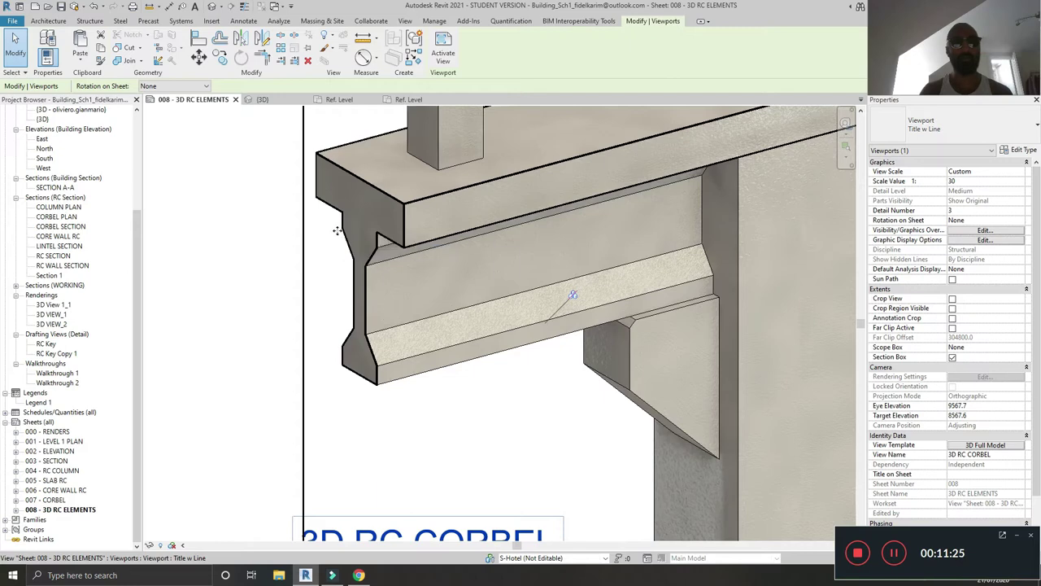
click(408, 100)
scroll(512, 353, up, 3)
Place vertical and horizontal 200 aligned dimensions between the offset reference planes
click(532, 346)
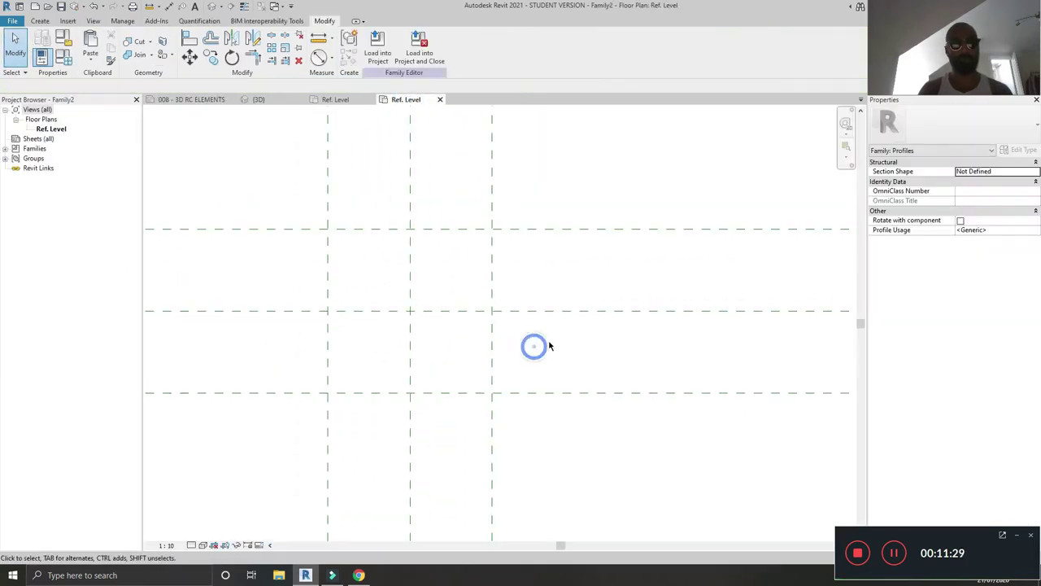
key(d)
key(i)
click(553, 393)
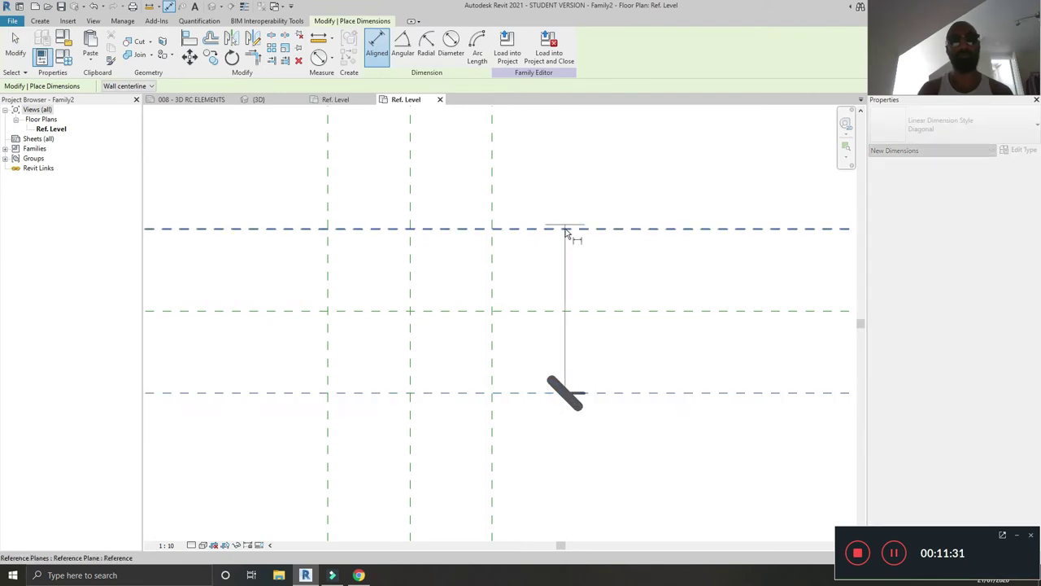
click(564, 228)
click(688, 278)
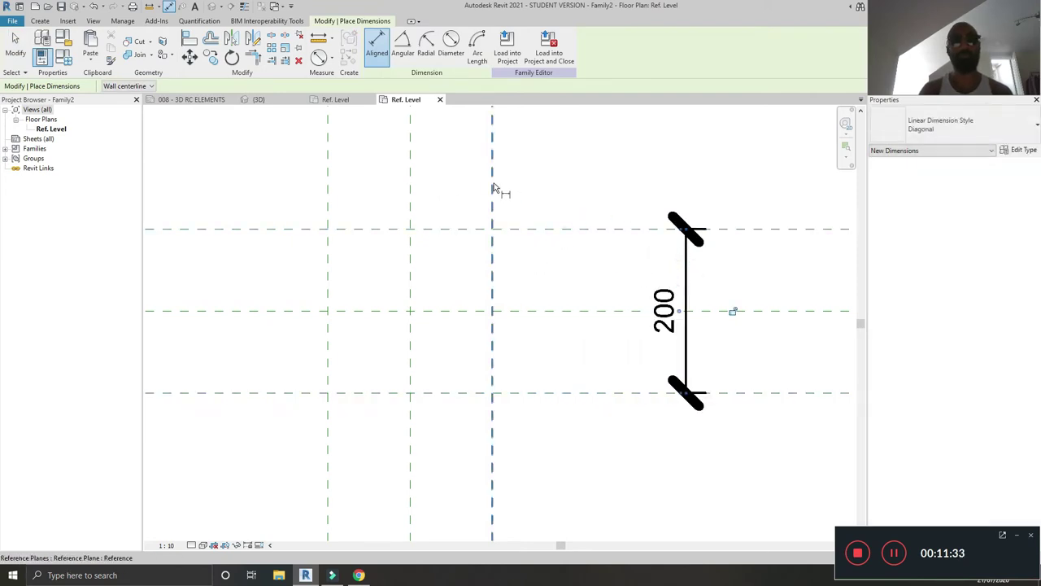
click(492, 186)
click(328, 187)
click(370, 175)
key(Escape)
Label the vertical 200 dimension as parameter h and the horizontal one as tw
click(686, 276)
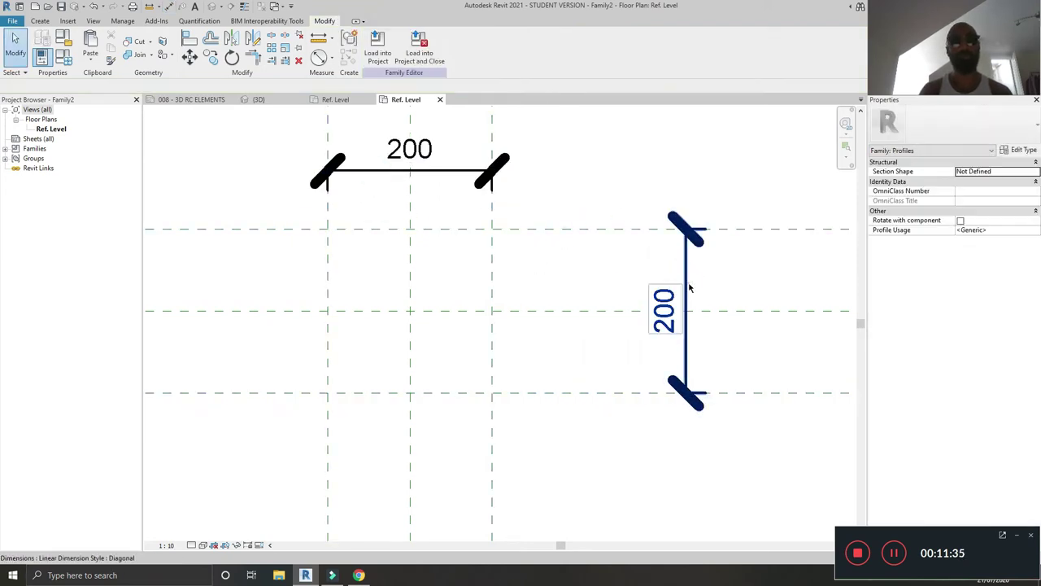
click(480, 45)
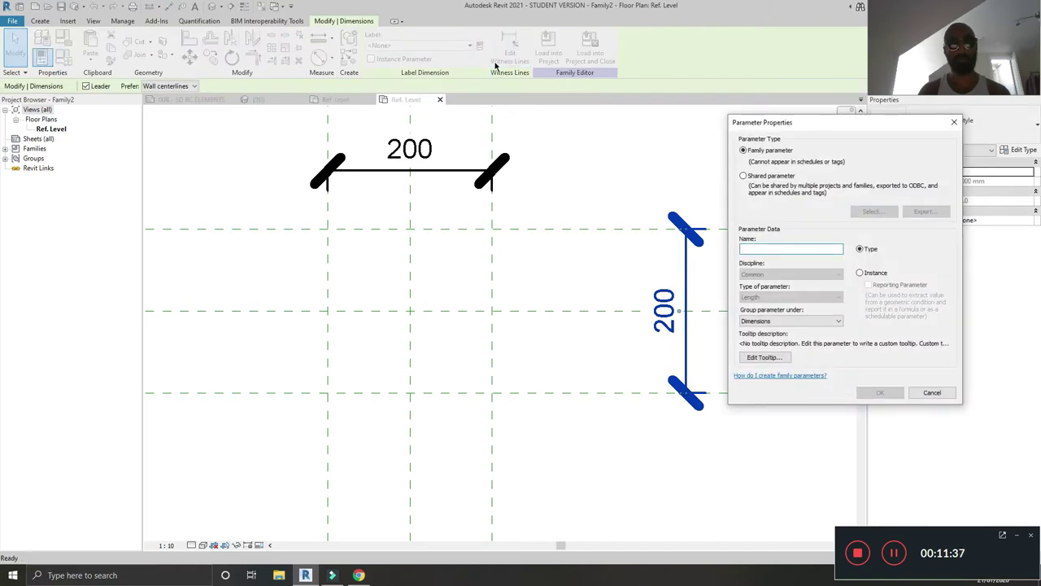
click(877, 393)
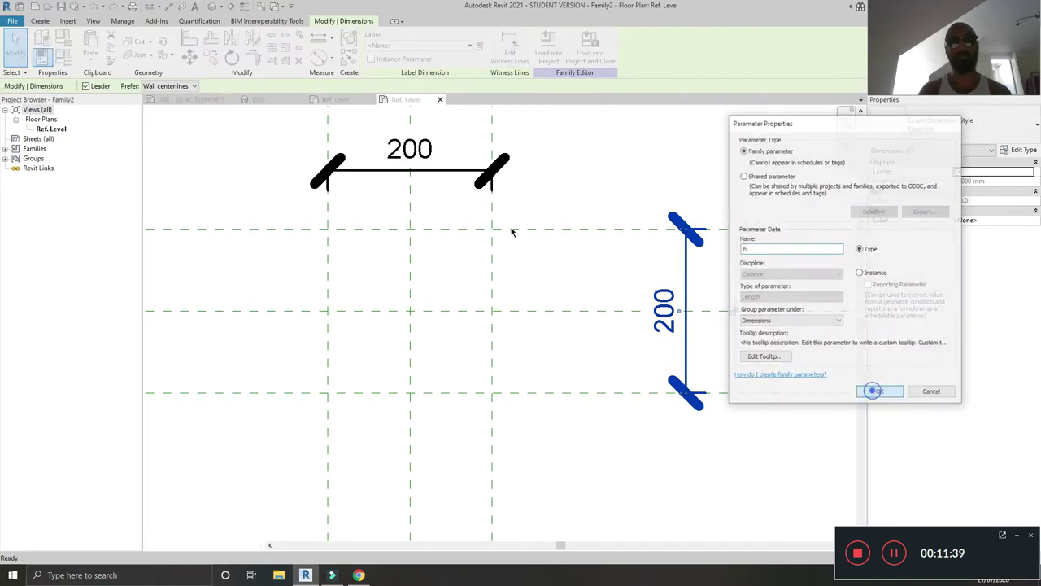
click(464, 171)
click(480, 47)
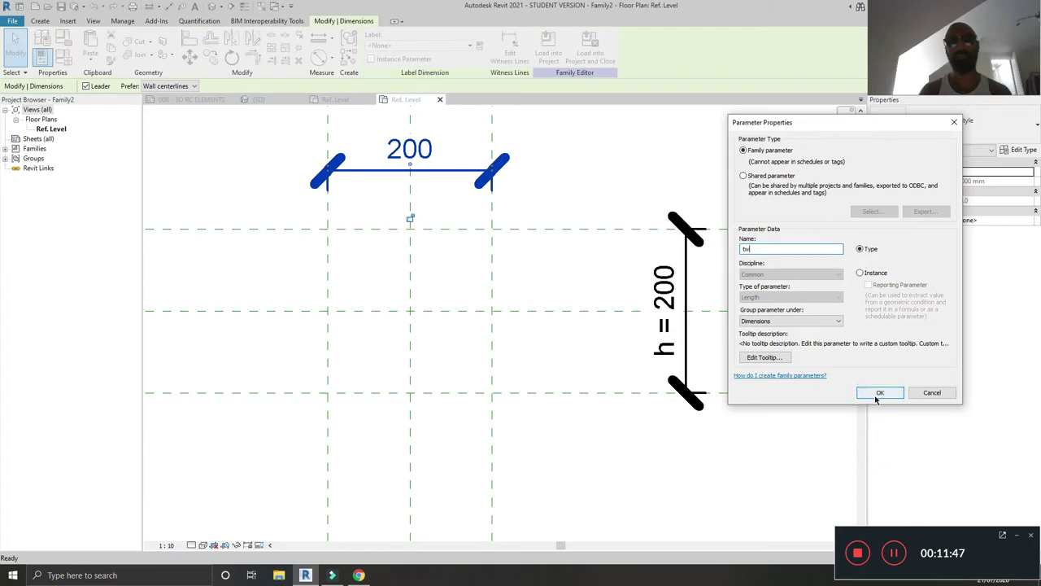
click(877, 395)
click(668, 486)
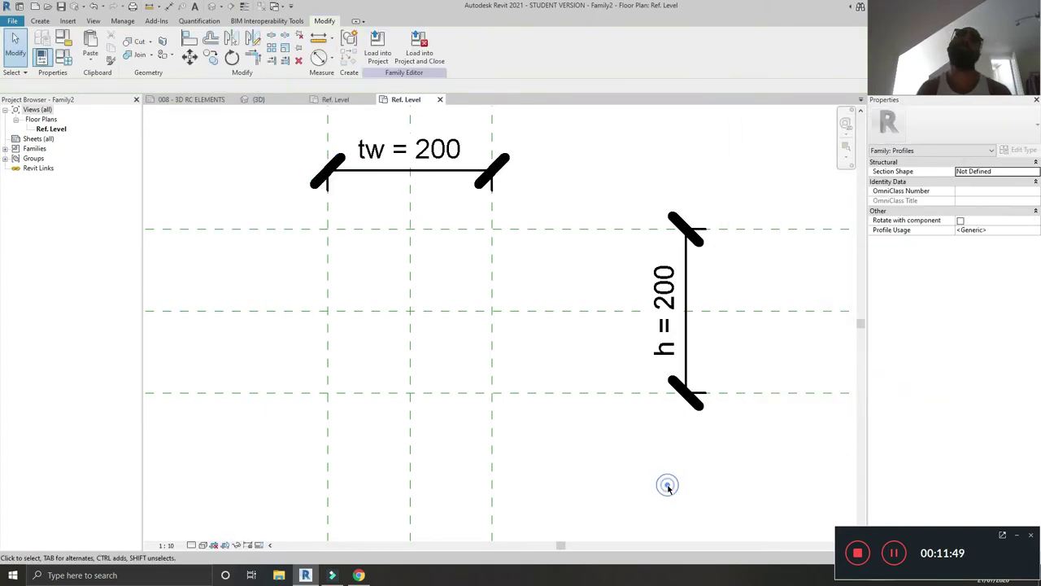
Undo an accidental downward move of the lower horizontal reference plane
middle_drag(629, 440, 586, 393)
middle_drag(489, 371, 600, 405)
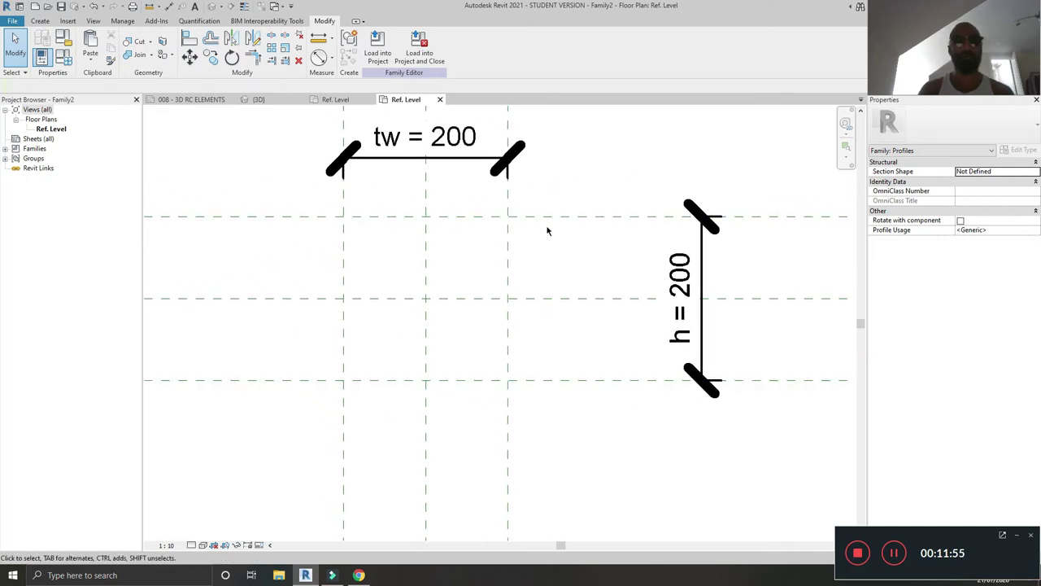
drag(562, 381, 565, 412)
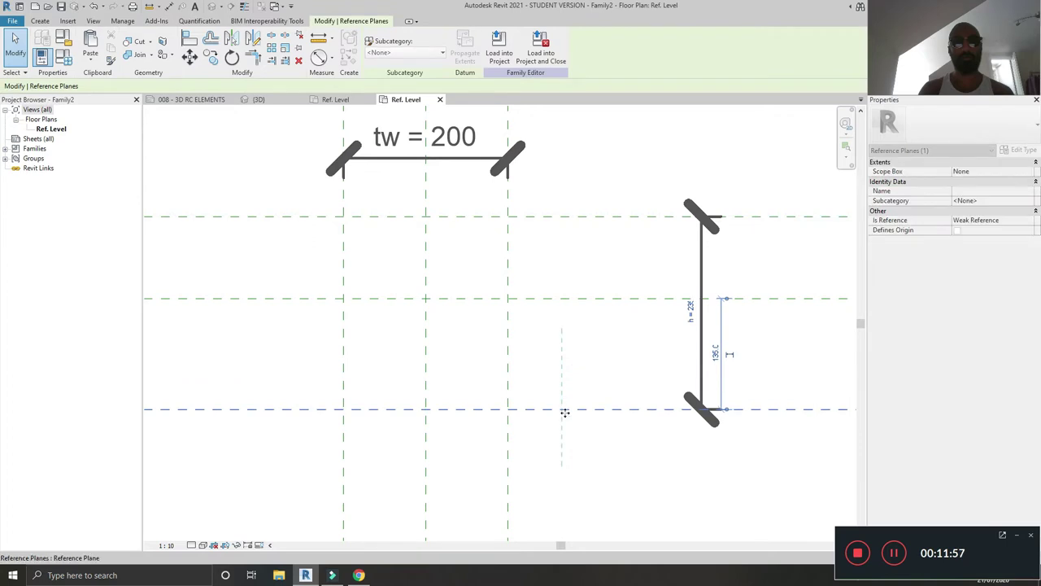
click(668, 488)
key(ctrl+z)
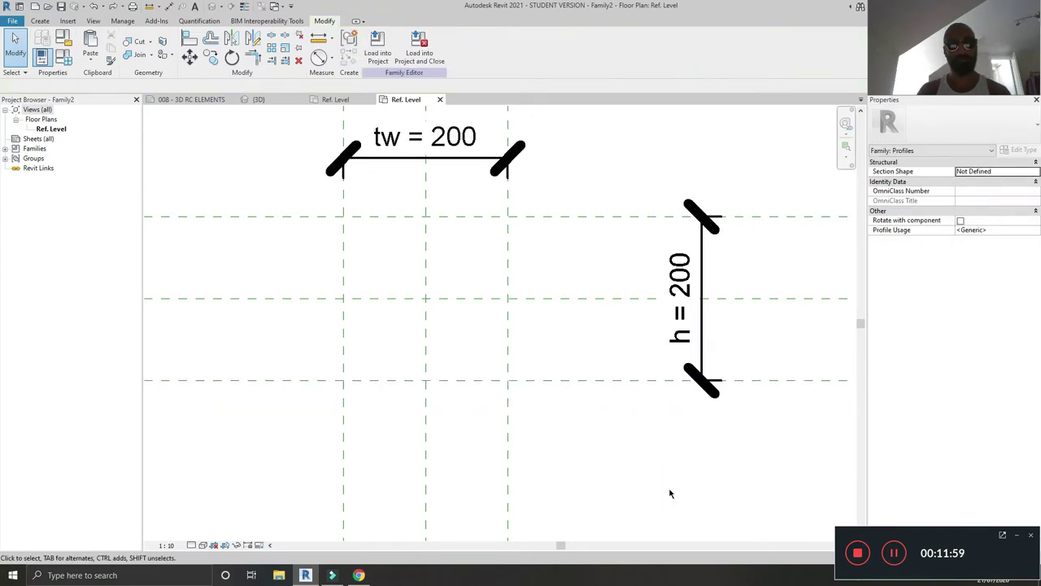
key(i)
scroll(691, 398, down, 2)
Add 100|100 chain dimensions across the horizontal and vertical planes and set both to EQ
click(669, 399)
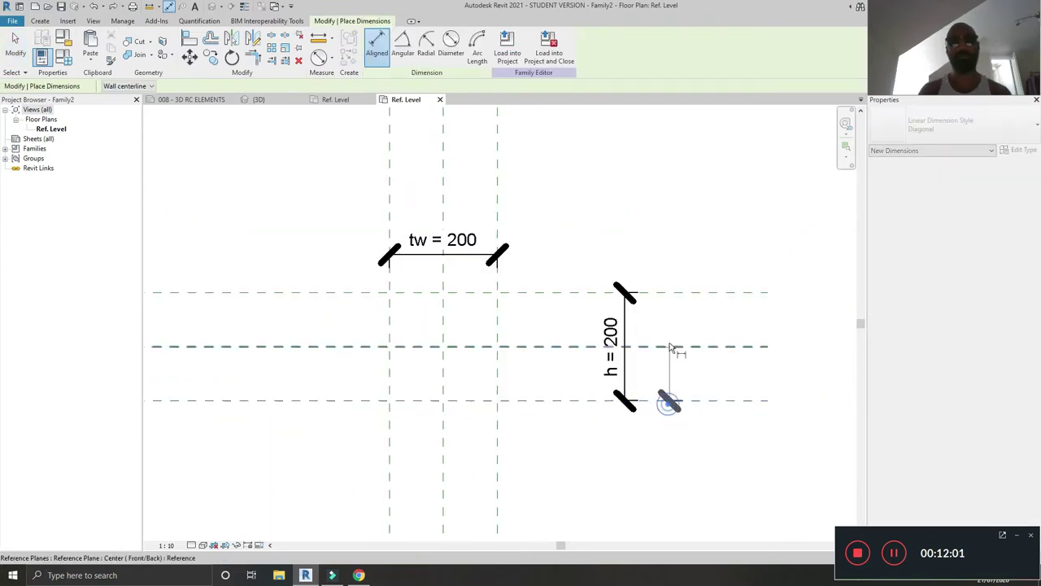
click(671, 346)
click(682, 294)
click(708, 297)
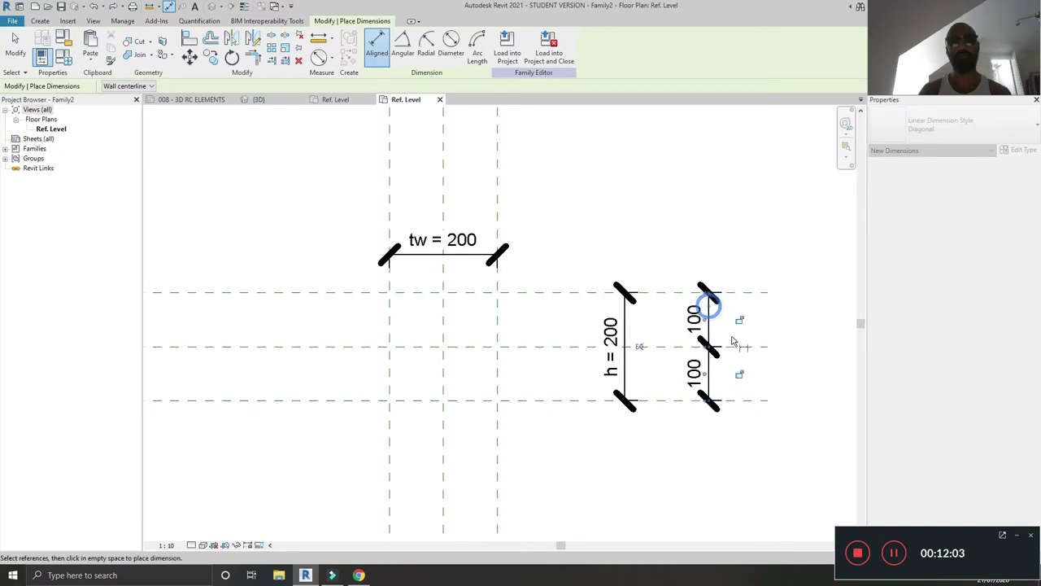
click(639, 347)
click(497, 158)
click(443, 172)
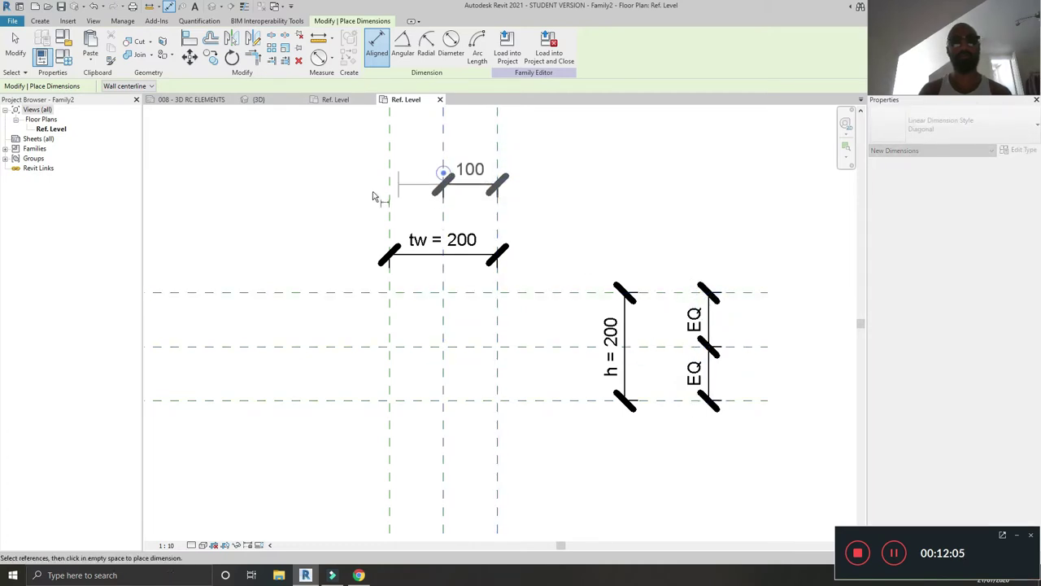
click(390, 186)
click(402, 180)
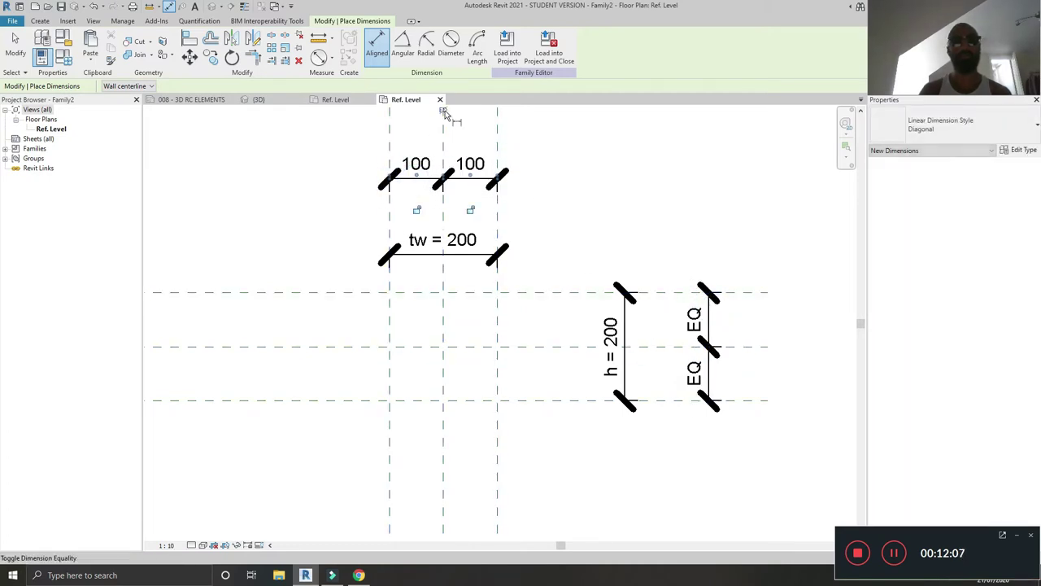
click(446, 116)
key(Escape)
key(Escape)
Flex the planes to h = 280 and tw = 240, then view sheet 008 – 3D RC ELEMENTS
click(567, 291)
drag(567, 290, 570, 271)
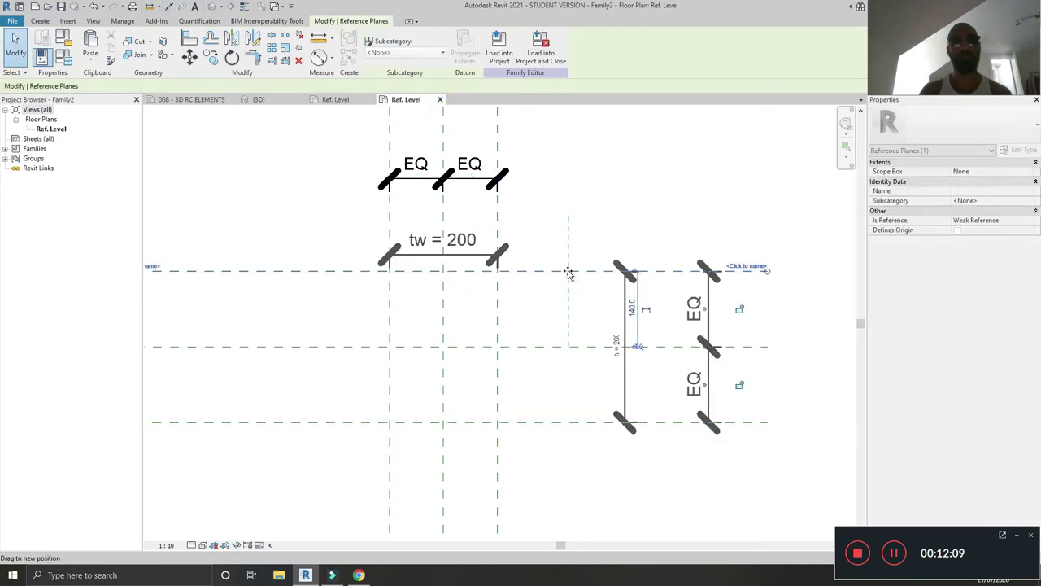
drag(498, 324, 508, 323)
click(563, 200)
scroll(500, 336, up, 5)
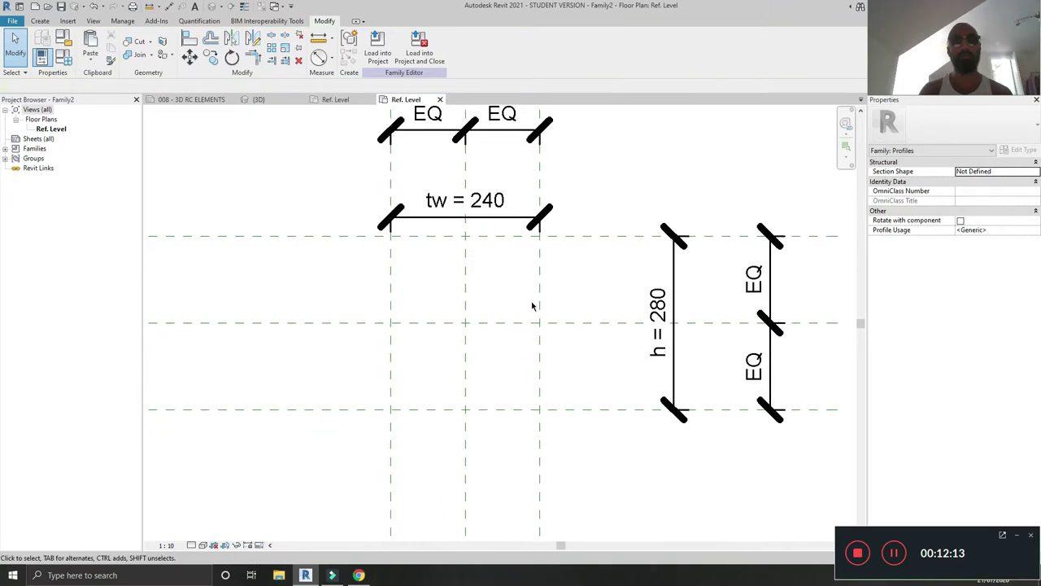
middle_drag(542, 307, 548, 303)
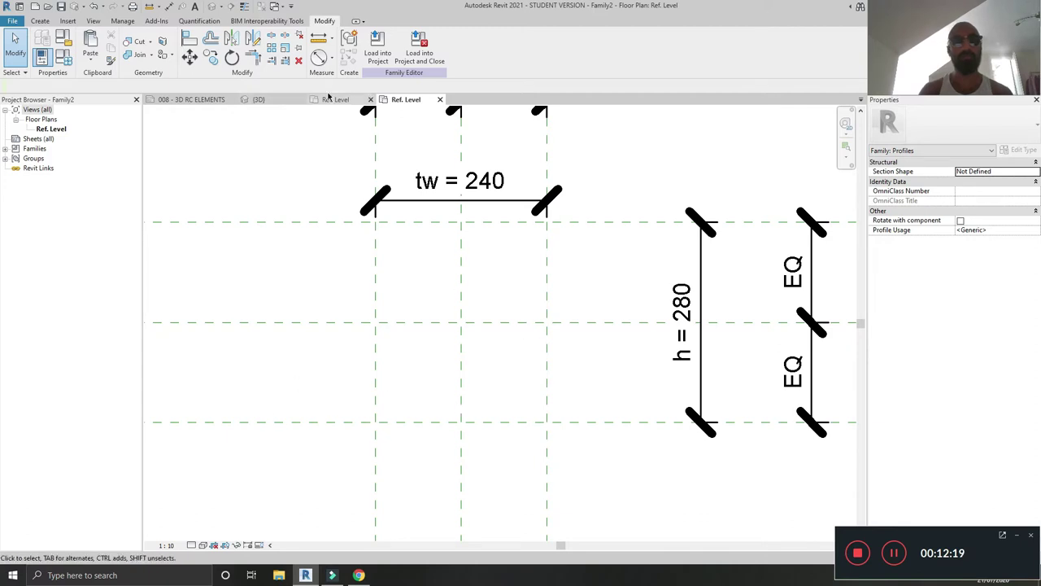
click(195, 99)
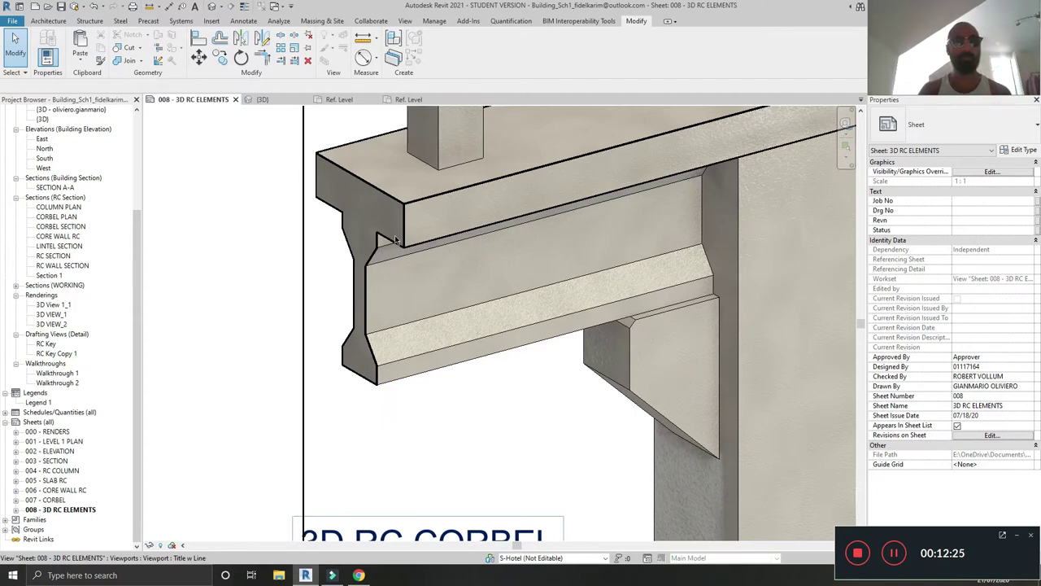
Return to Family2's Ref. Level plan and select the bottom horizontal reference plane
click(408, 99)
click(514, 453)
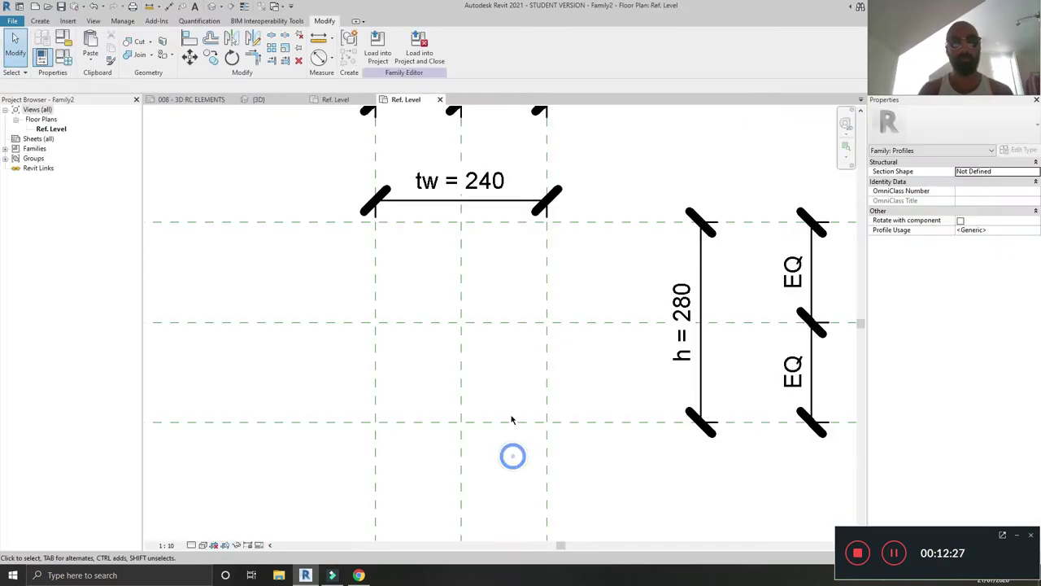
click(511, 422)
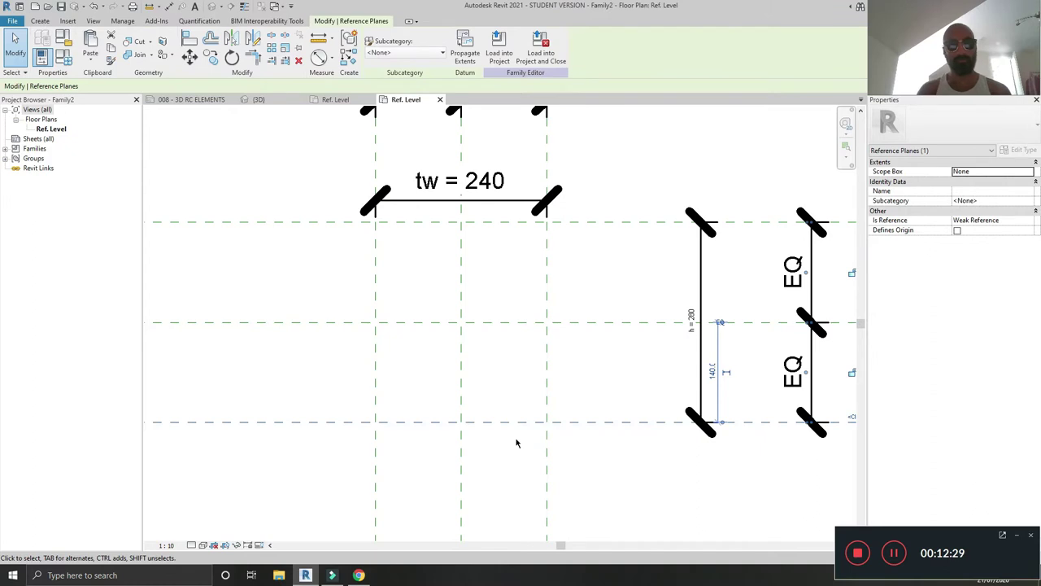
scroll(516, 443, down, 2)
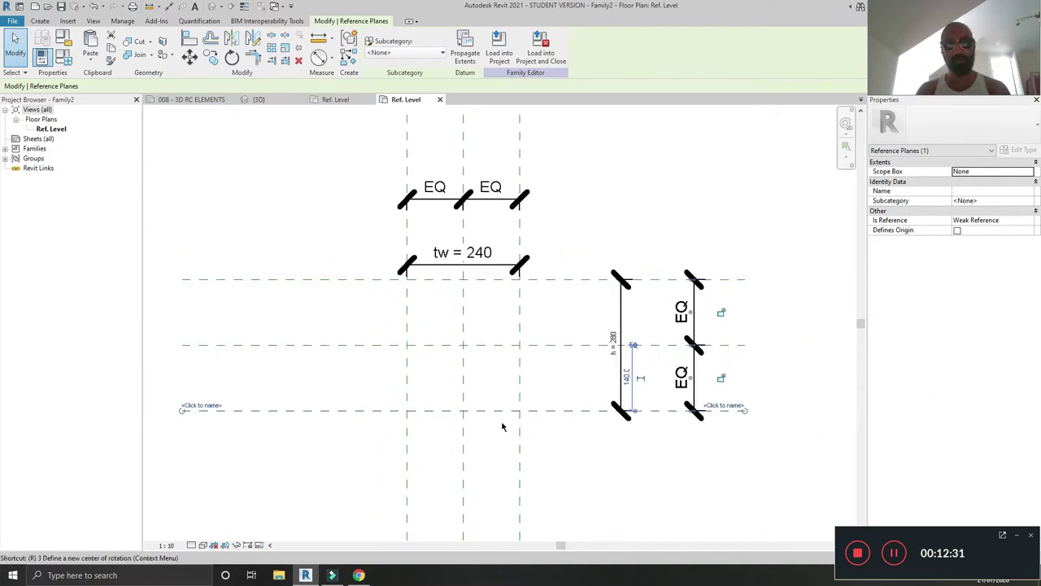
Add reference planes offset 25 inside the top and bottom planes for the flanges
key(r)
key(p)
click(384, 37)
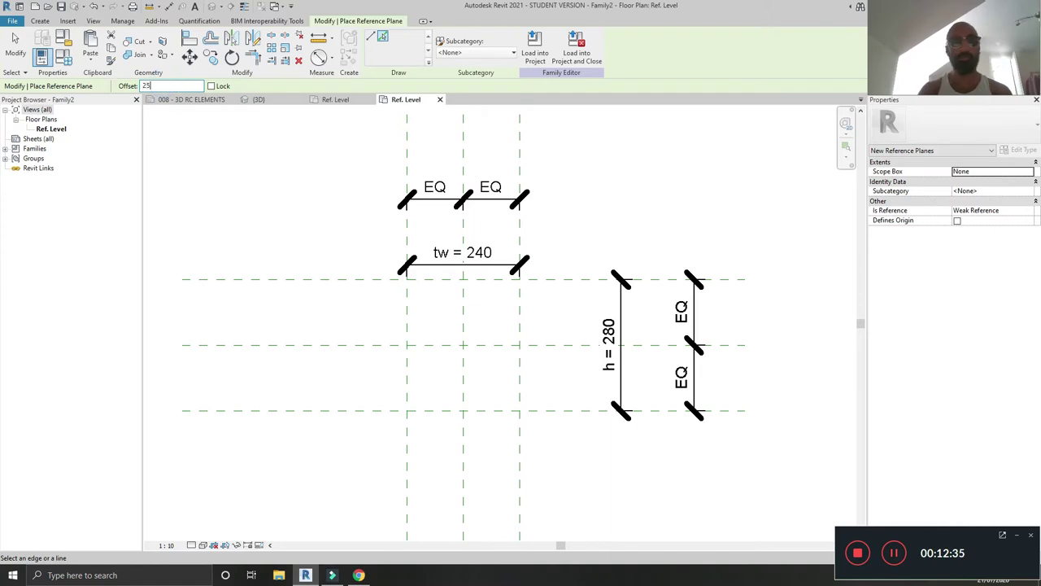
click(356, 407)
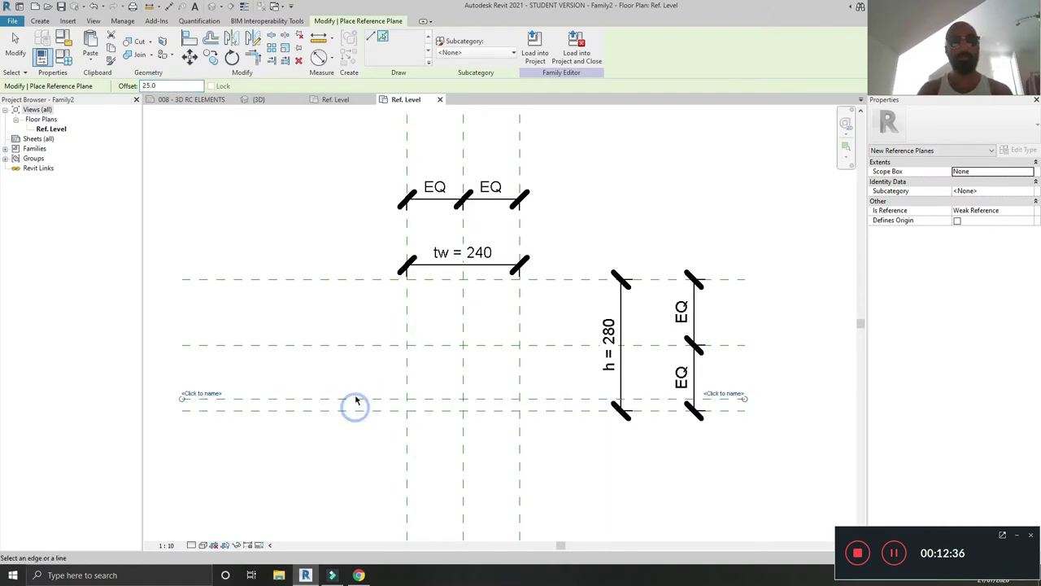
click(362, 281)
click(360, 291)
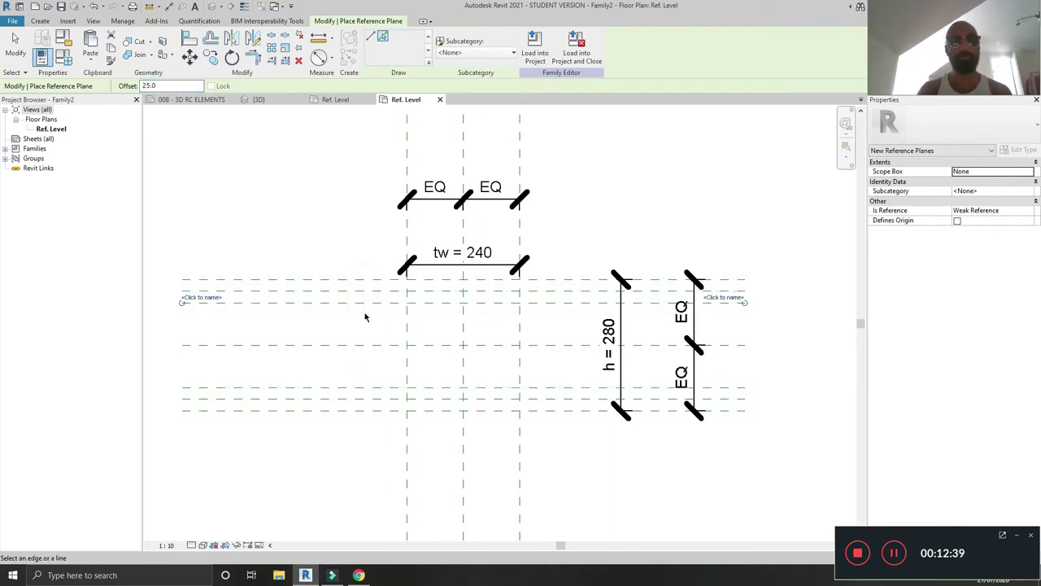
scroll(460, 328, up, 2)
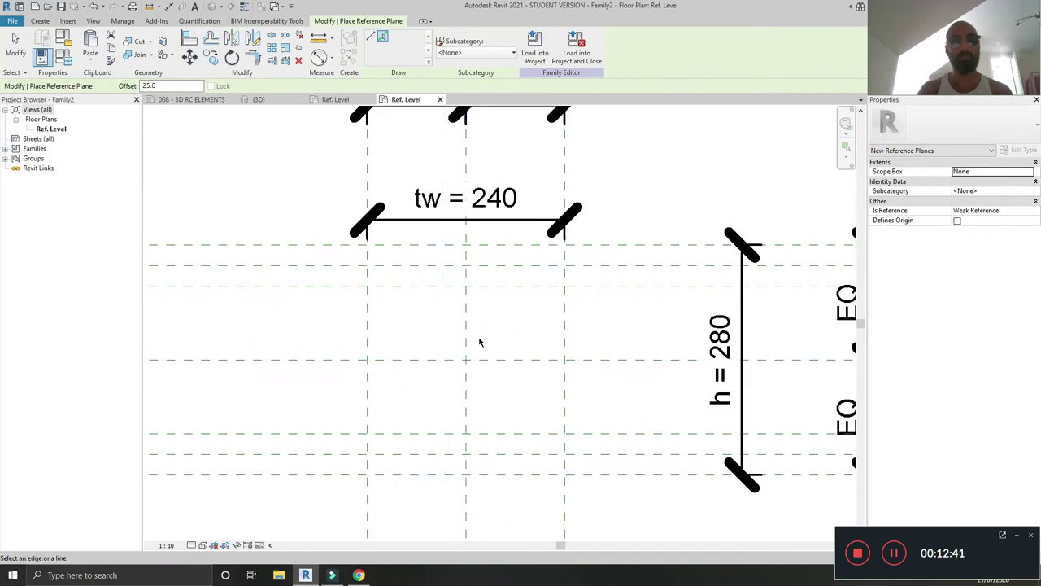
Check the other family plan and the 3D RC ELEMENTS sheet, then reselect Family2's vertical centre plane
click(333, 99)
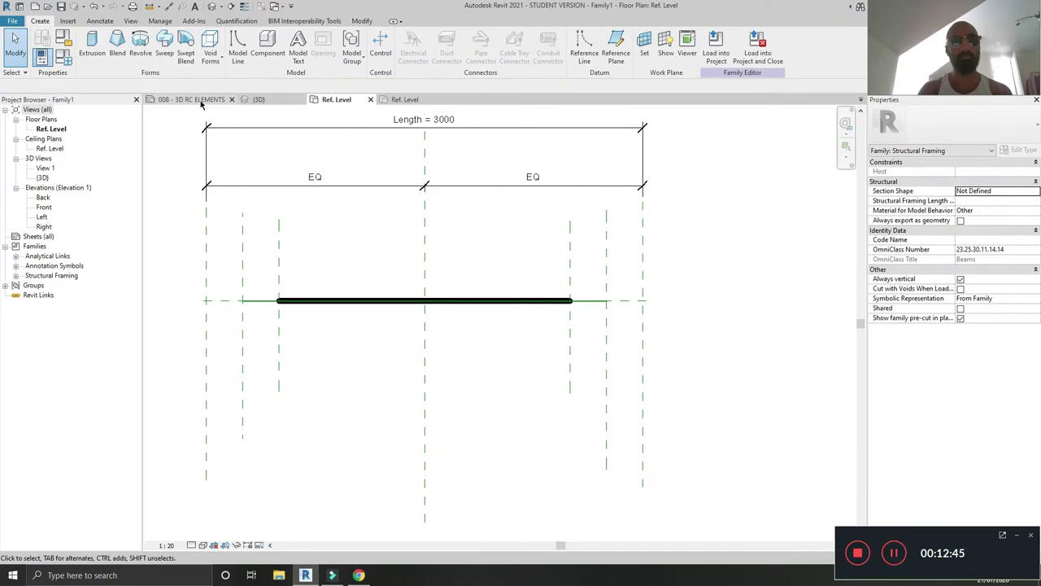
click(199, 100)
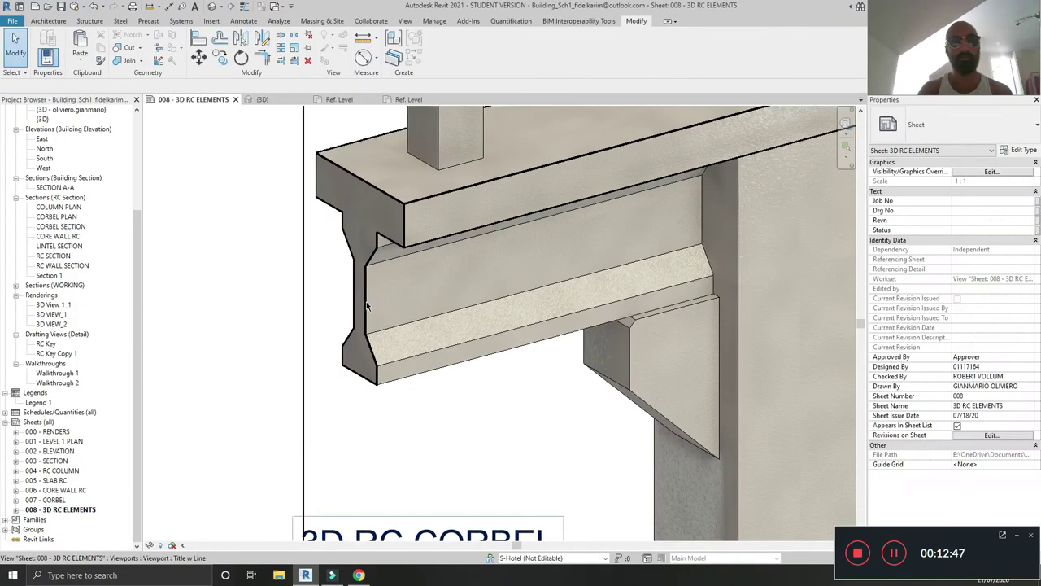
click(410, 100)
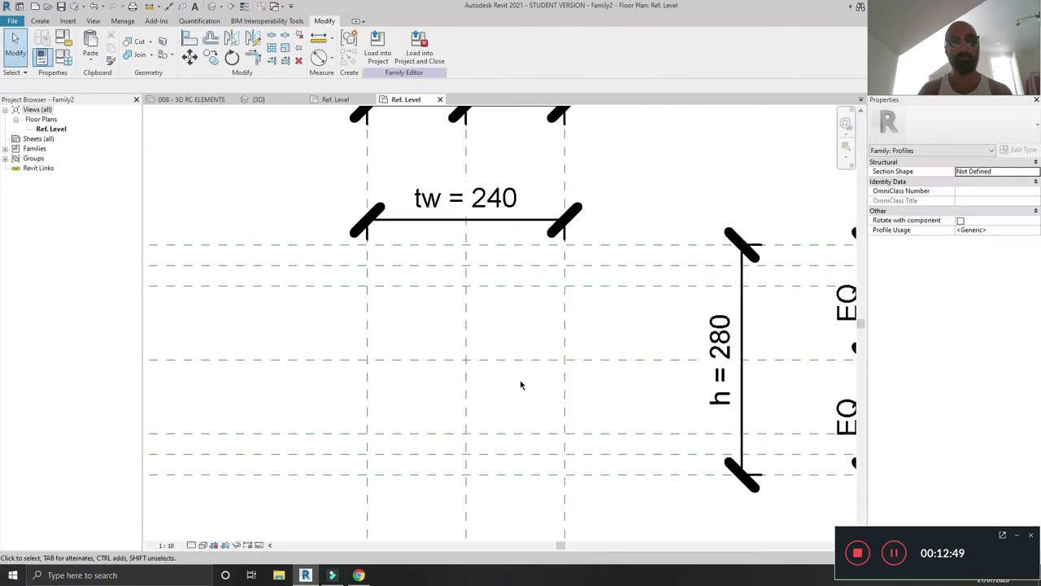
middle_drag(516, 382, 497, 355)
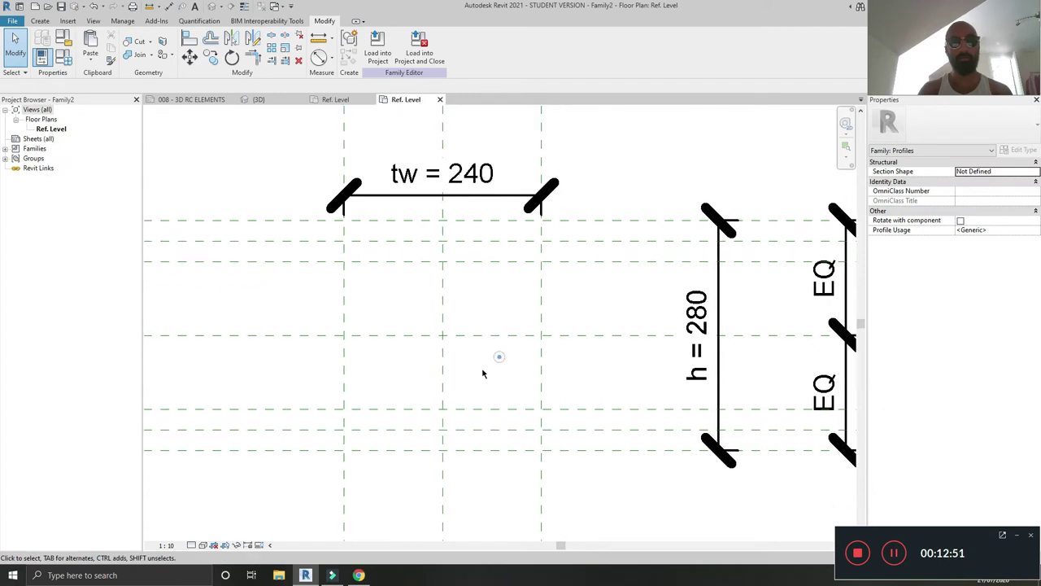
click(445, 361)
Add an offset reference plane beside the vertical centre plane
key(s)
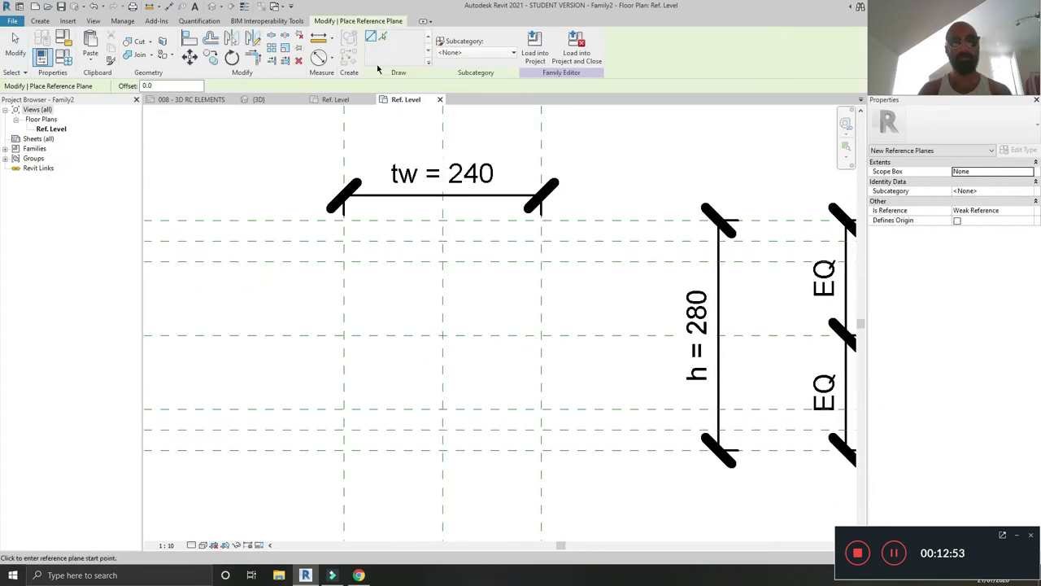
click(383, 37)
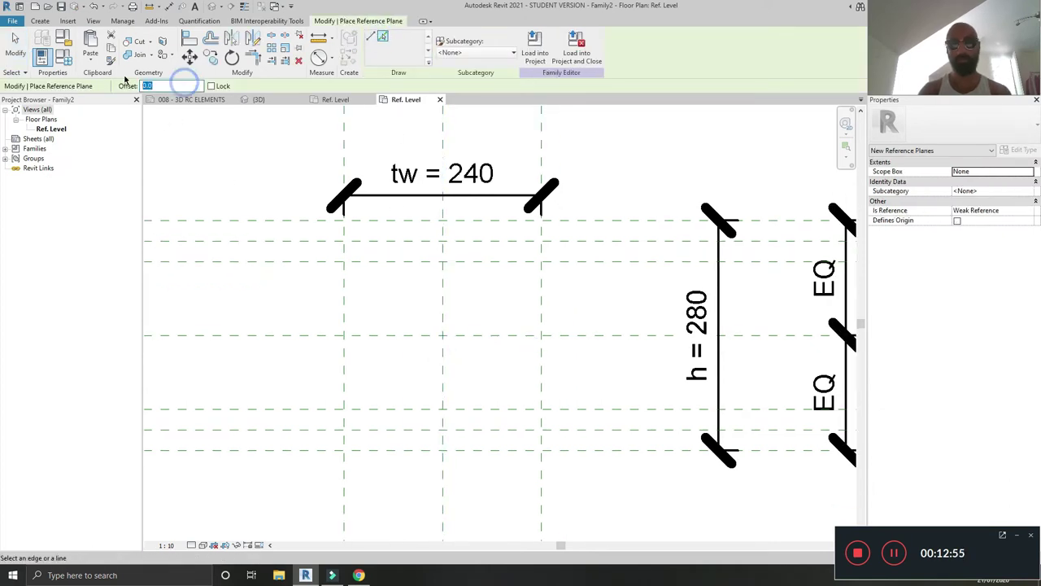
click(436, 358)
key(Escape)
key(Escape)
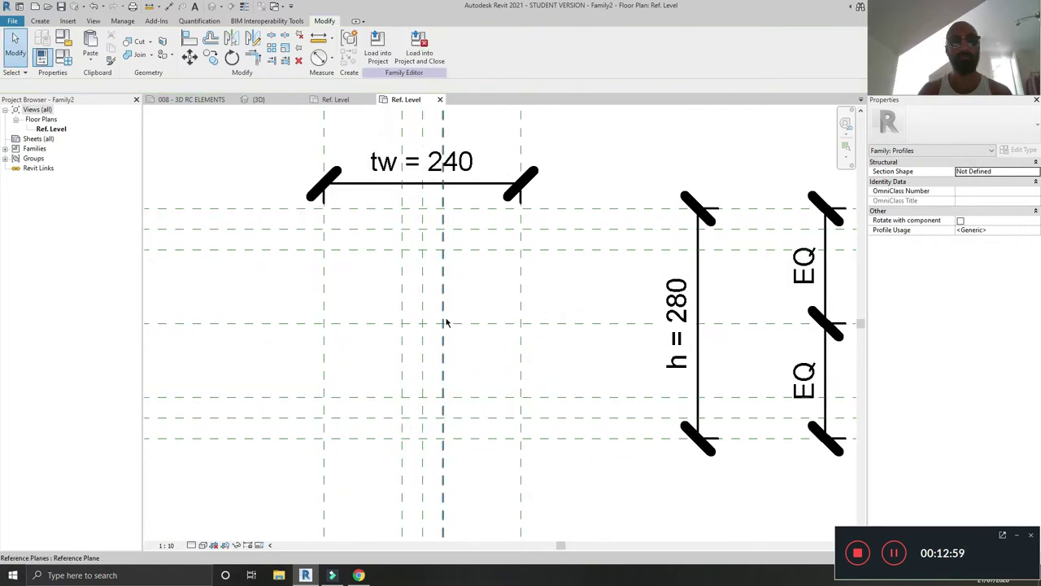
Place 25 dimensions between the flange reference planes with the view scale at 1:5
key(d)
key(i)
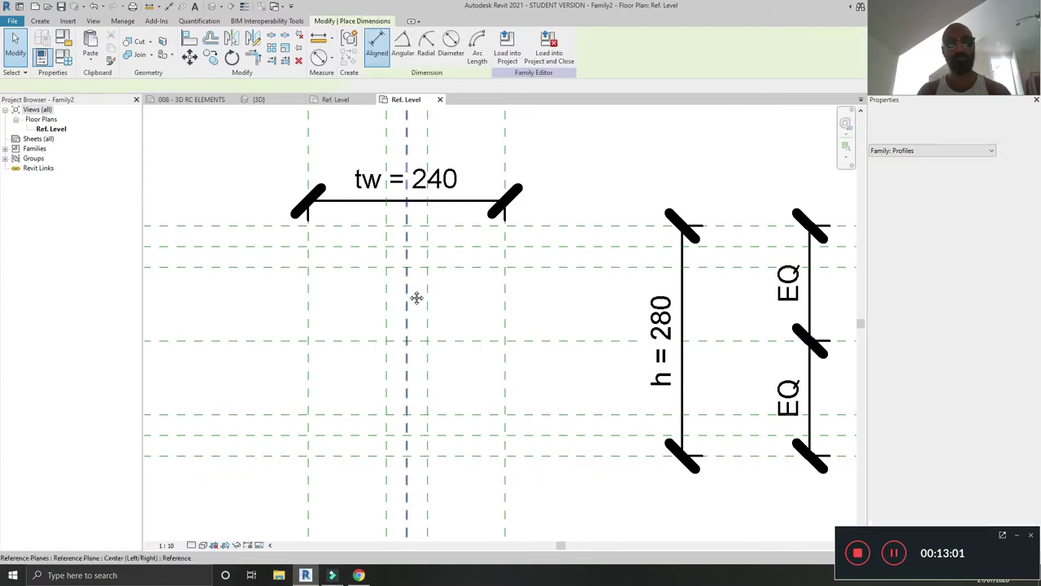
middle_drag(239, 219, 374, 219)
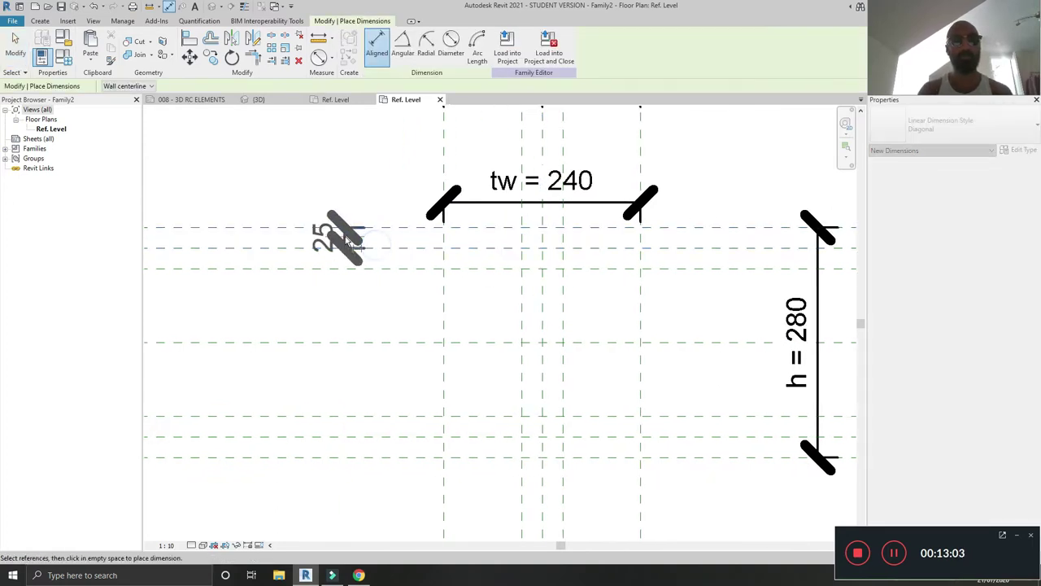
click(340, 244)
click(166, 545)
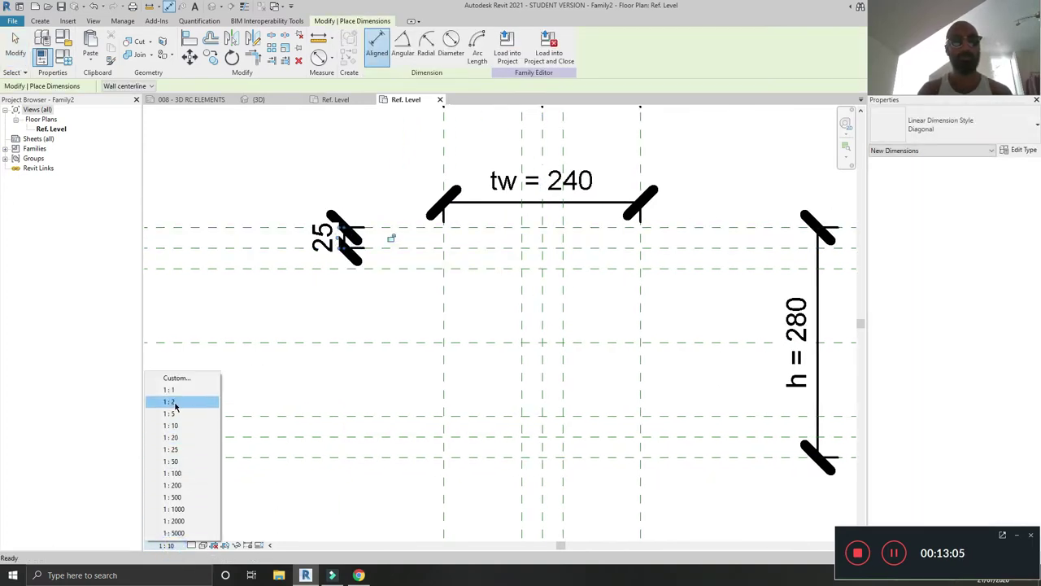
click(176, 413)
scroll(432, 236, up, 1)
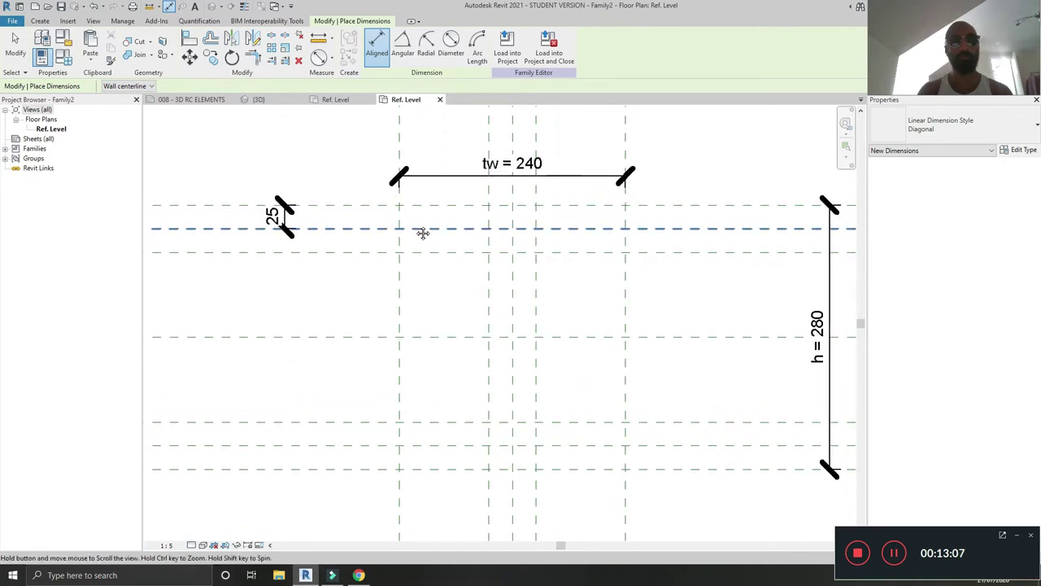
scroll(326, 256, down, 1)
scroll(339, 261, up, 1)
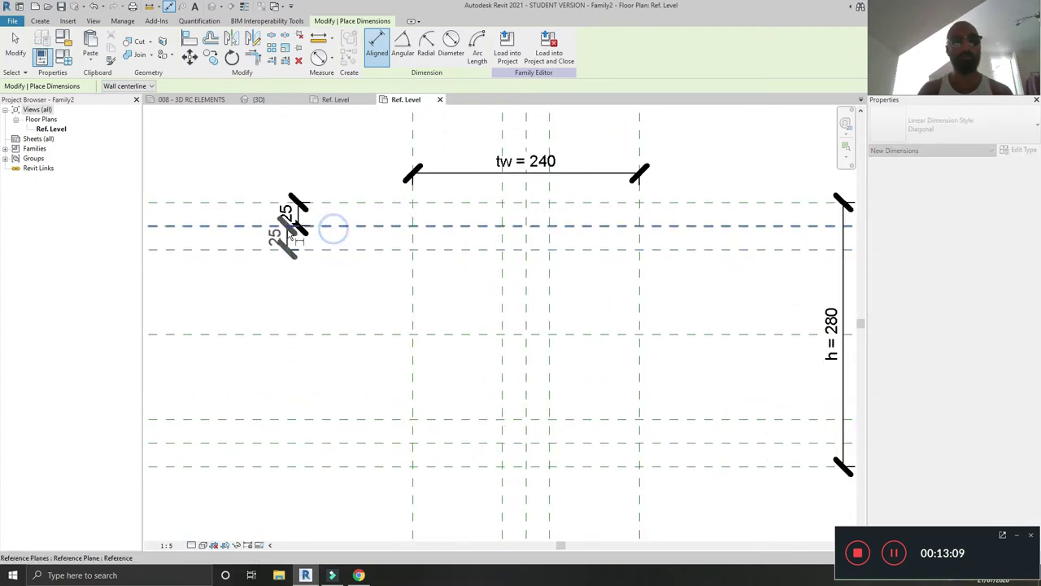
click(337, 467)
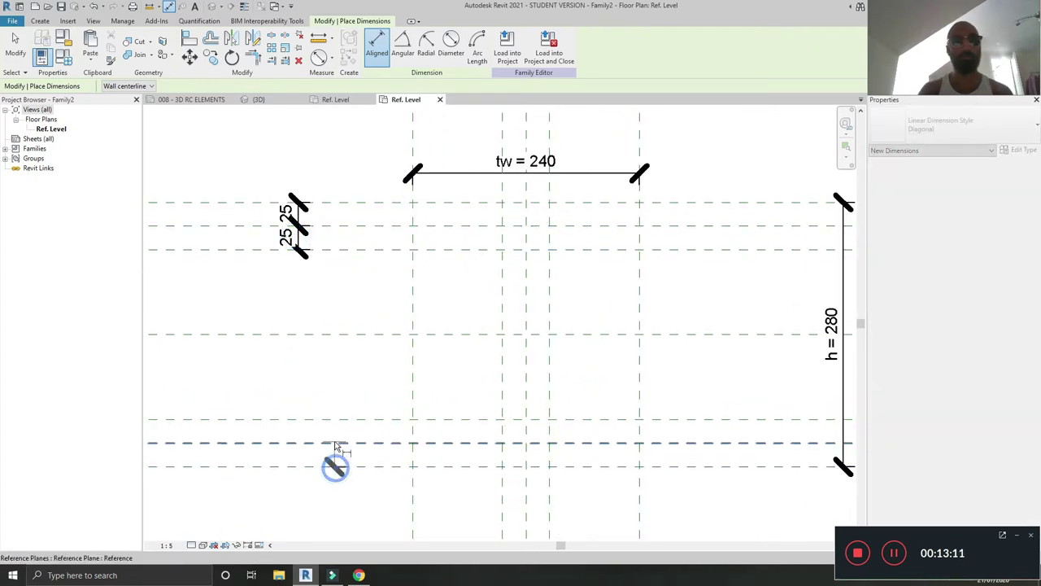
click(333, 443)
click(297, 452)
Set the view scale to 1:2 and continue the lower 25 flange dimension string
click(166, 545)
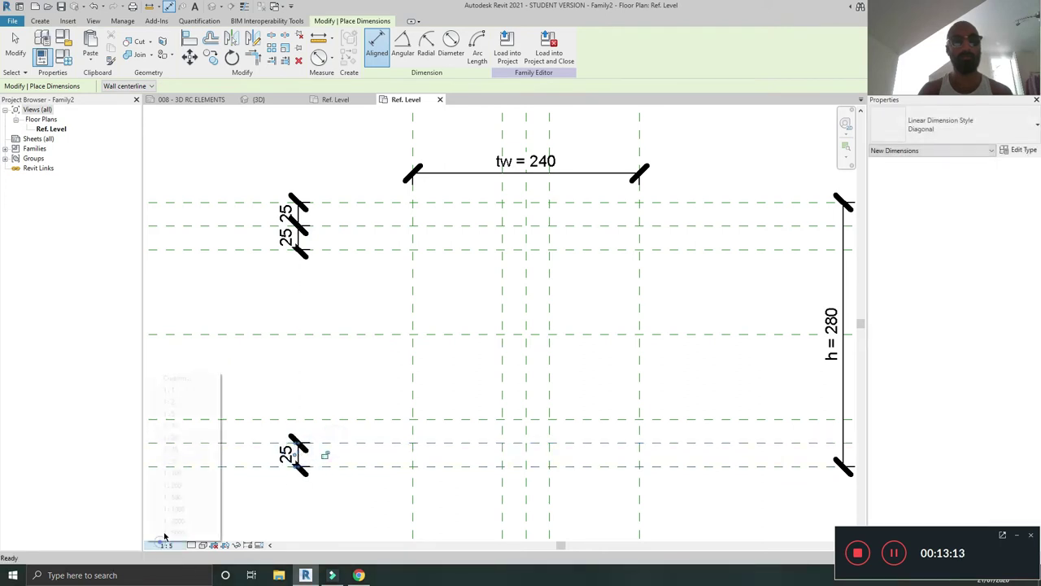
click(180, 396)
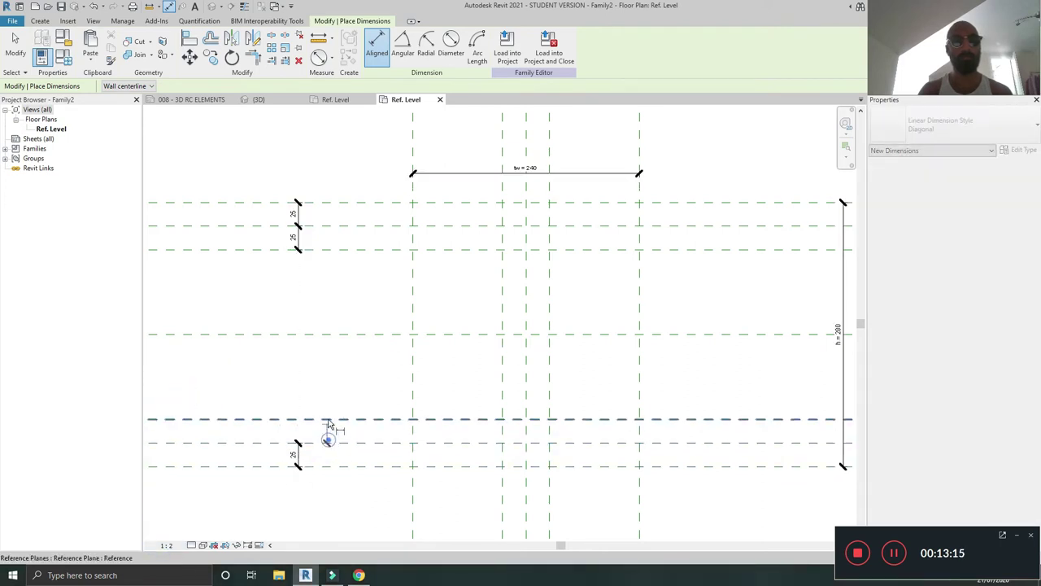
click(328, 418)
click(293, 430)
scroll(322, 405, down, 1)
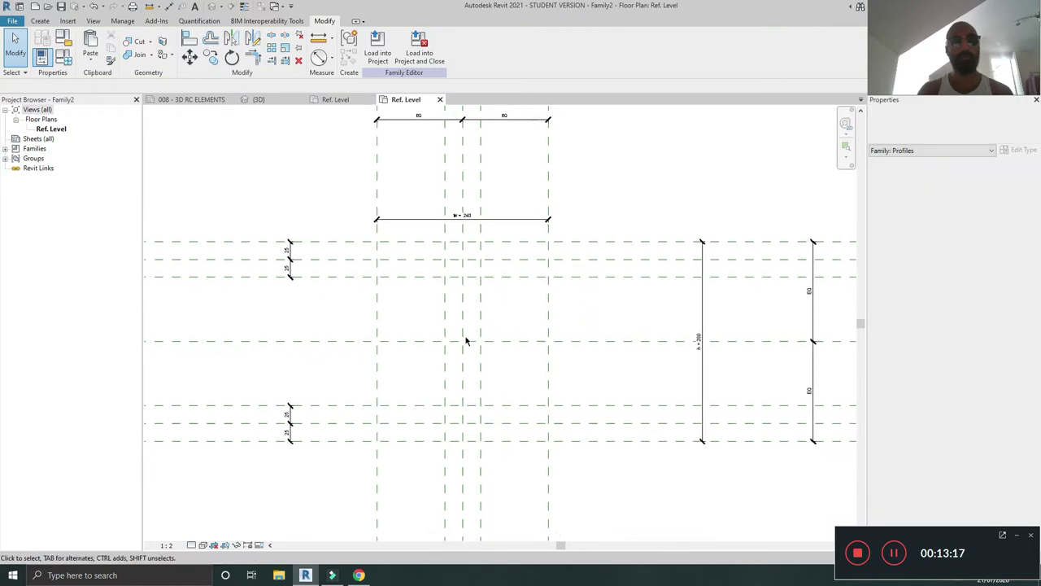
Dimension the 50 gap between the two web reference planes
key(d)
key(i)
click(444, 310)
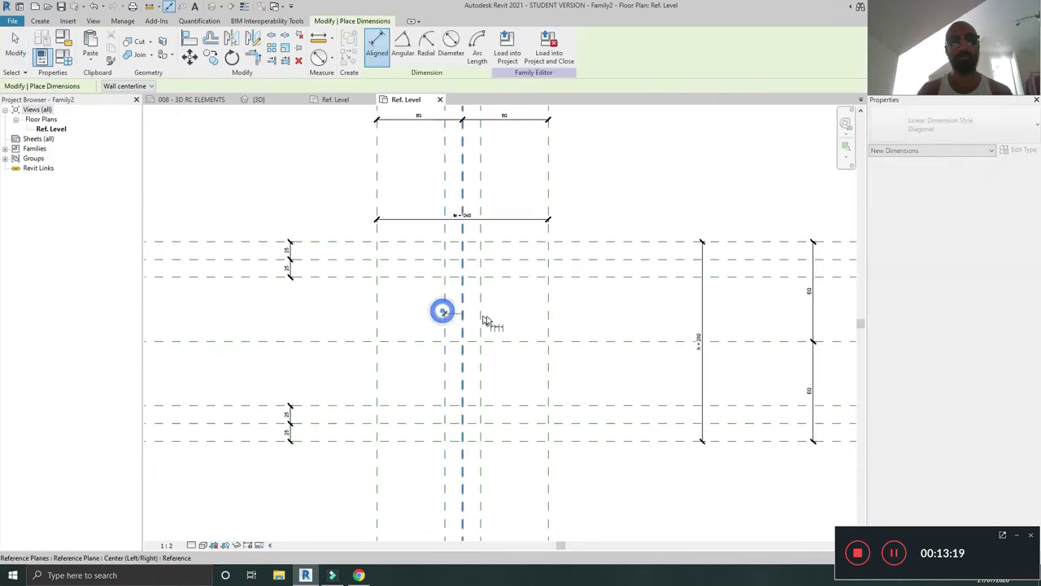
click(481, 318)
click(467, 309)
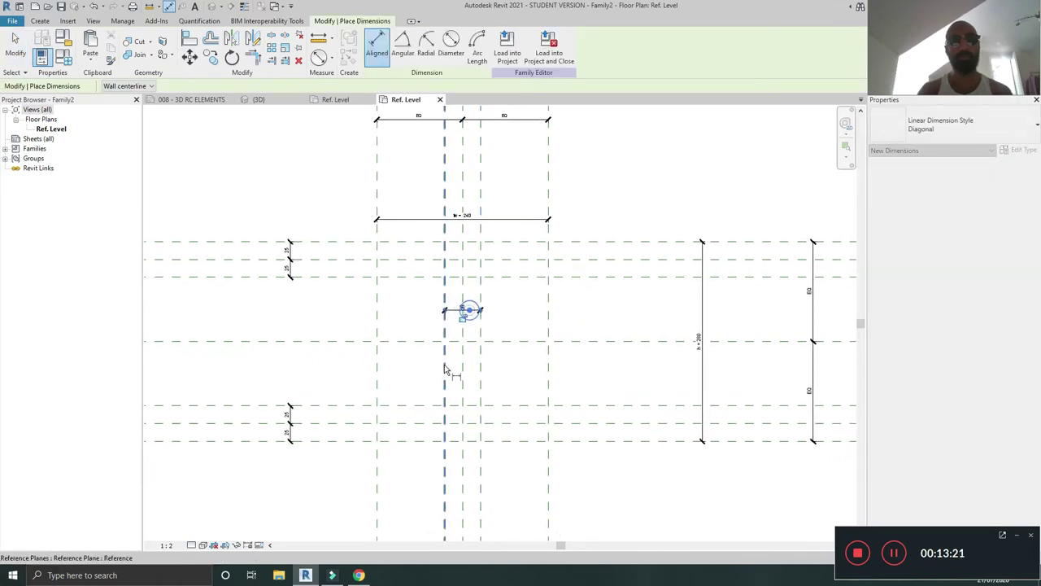
Add a web–centre–web equality dimension and move both dimensions above the drawing
click(445, 370)
click(463, 370)
click(480, 374)
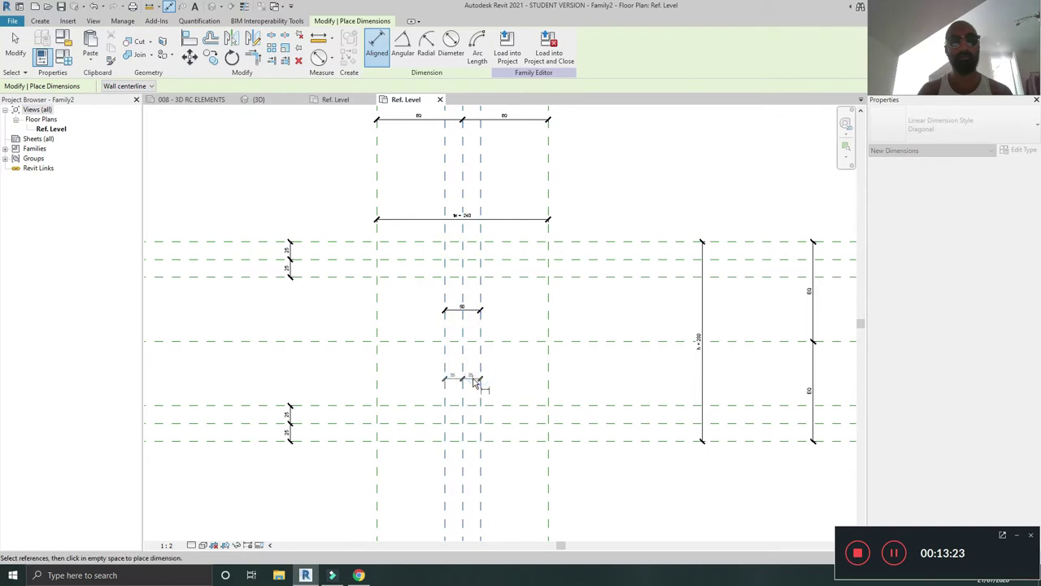
click(476, 381)
key(Escape)
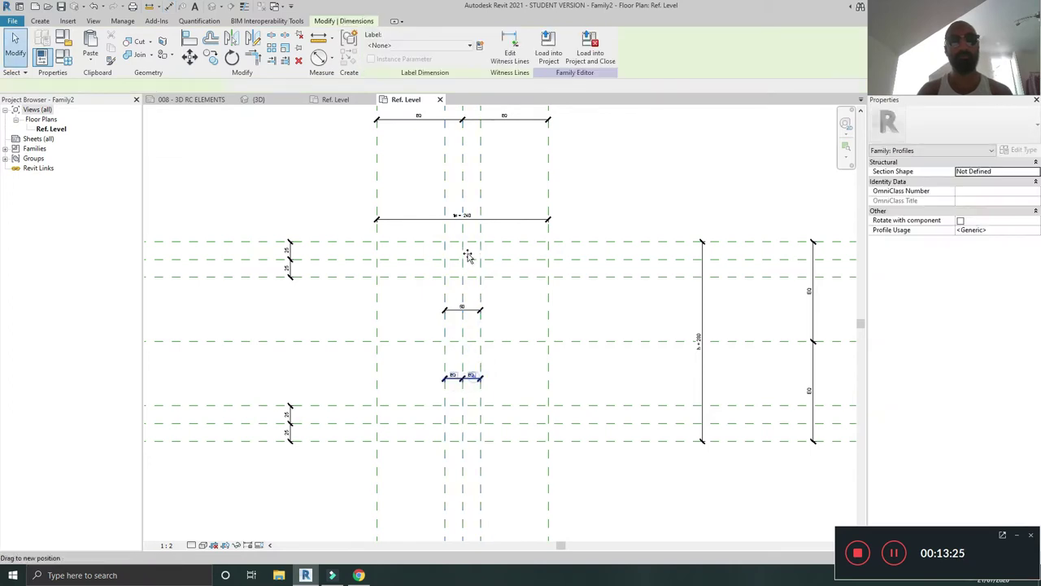
drag(467, 255, 465, 139)
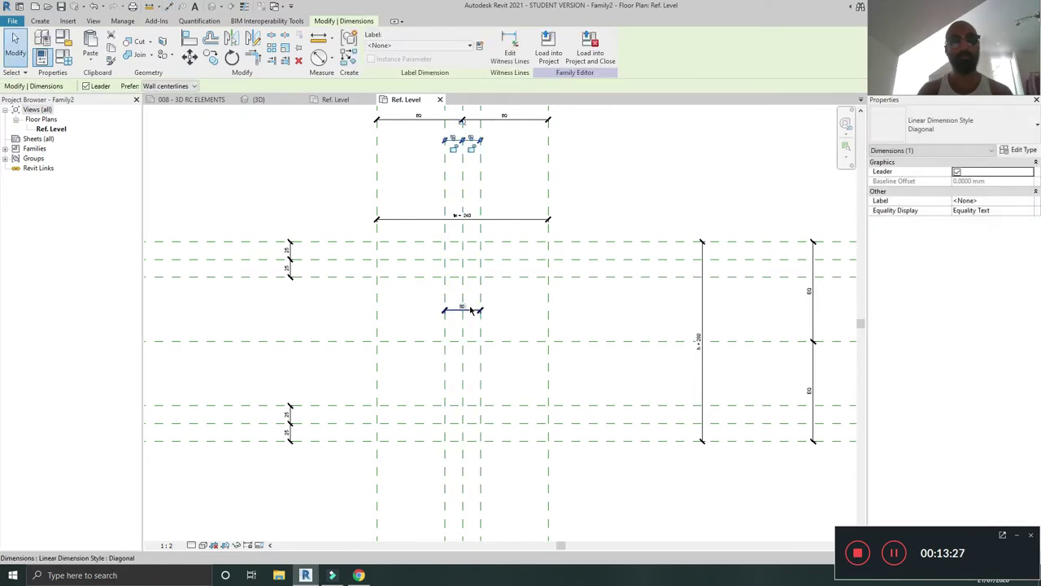
drag(471, 310, 468, 171)
scroll(469, 170, up, 3)
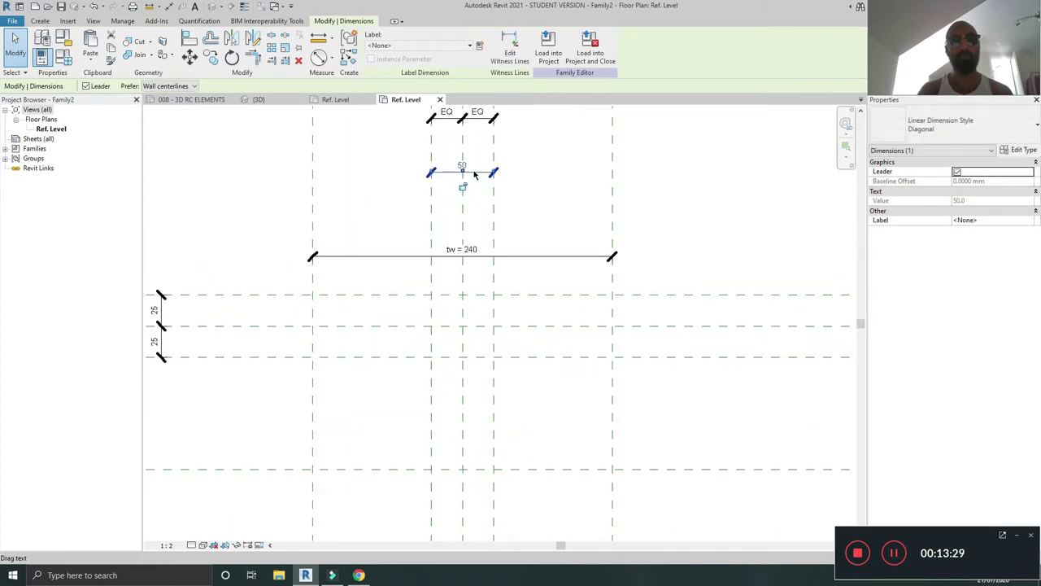
scroll(476, 174, up, 1)
Label the 50 web dimension with a new family parameter named ww
click(479, 45)
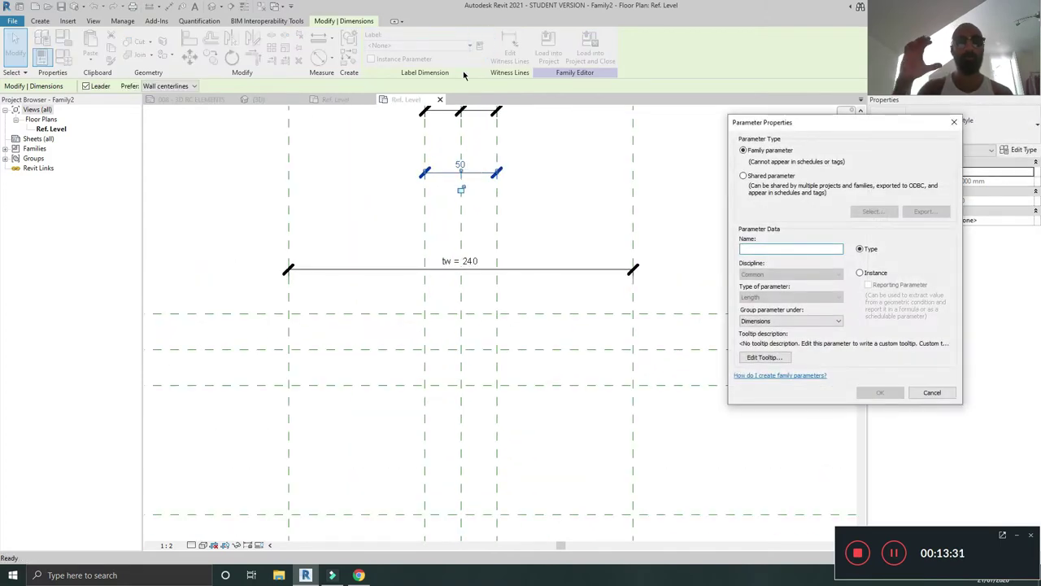
text(ww)
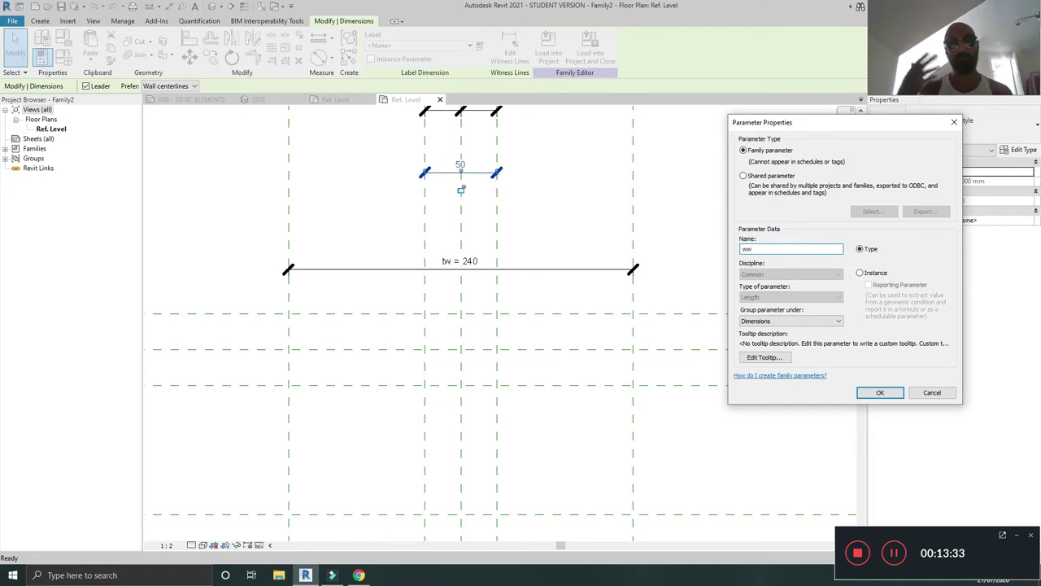
click(878, 393)
scroll(378, 244, down, 2)
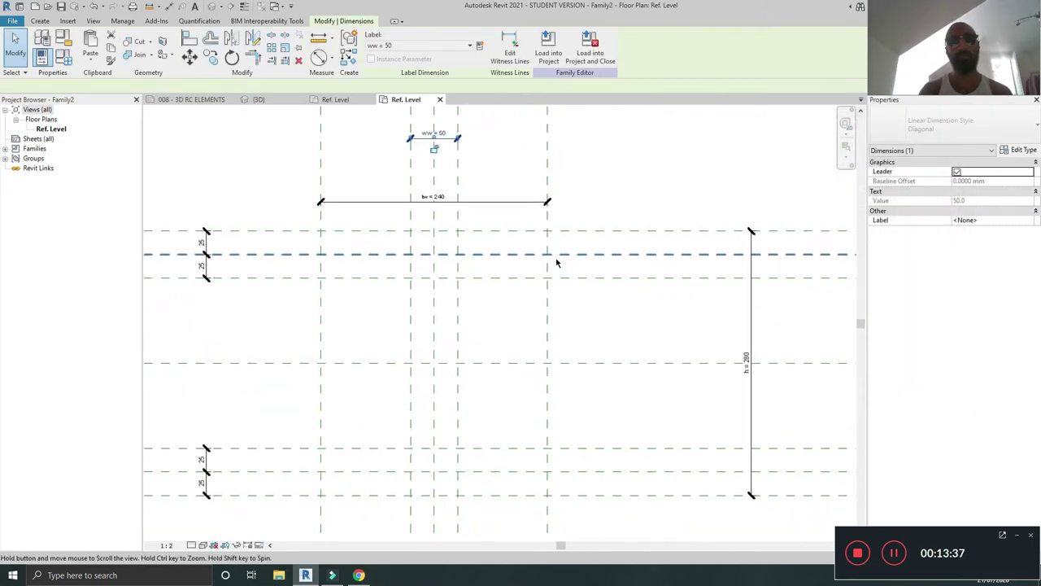
scroll(204, 268, up, 2)
scroll(322, 266, up, 1)
Label the upper 25 flange dimension as tf1, checking the 3D RC ELEMENTS sheet for reference
click(355, 283)
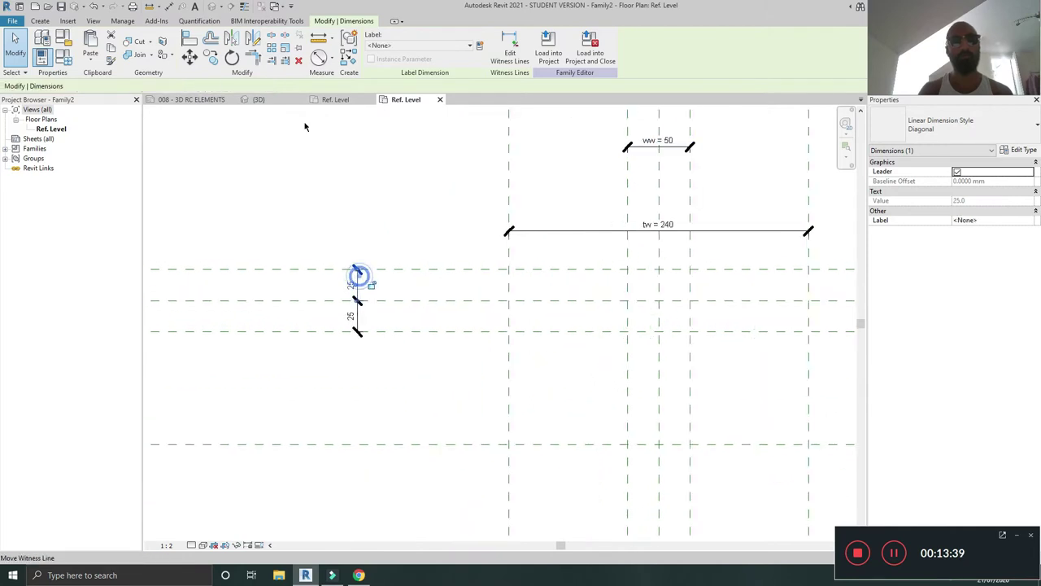
click(480, 45)
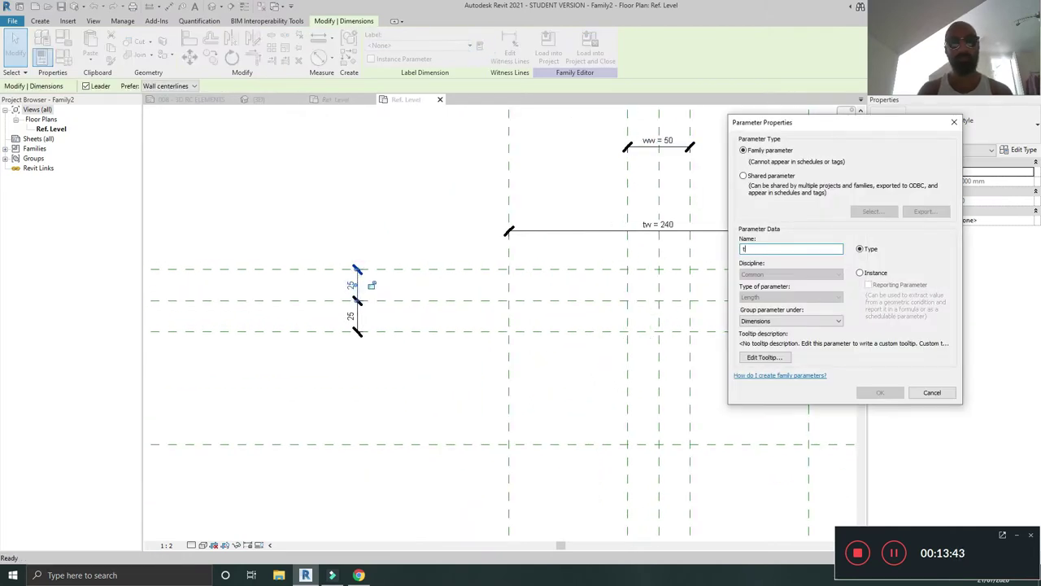
text(tf1)
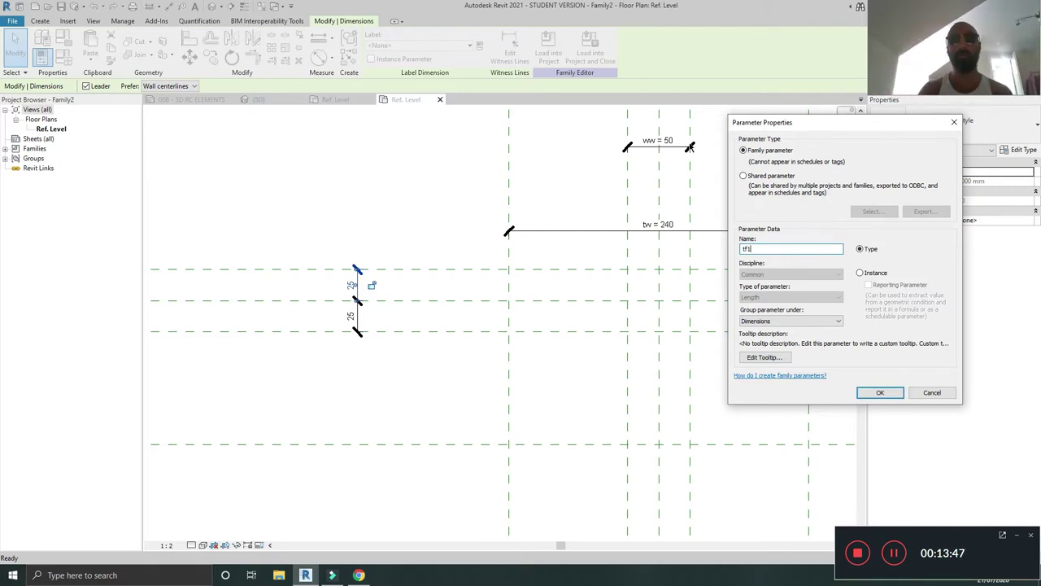
click(880, 393)
click(192, 100)
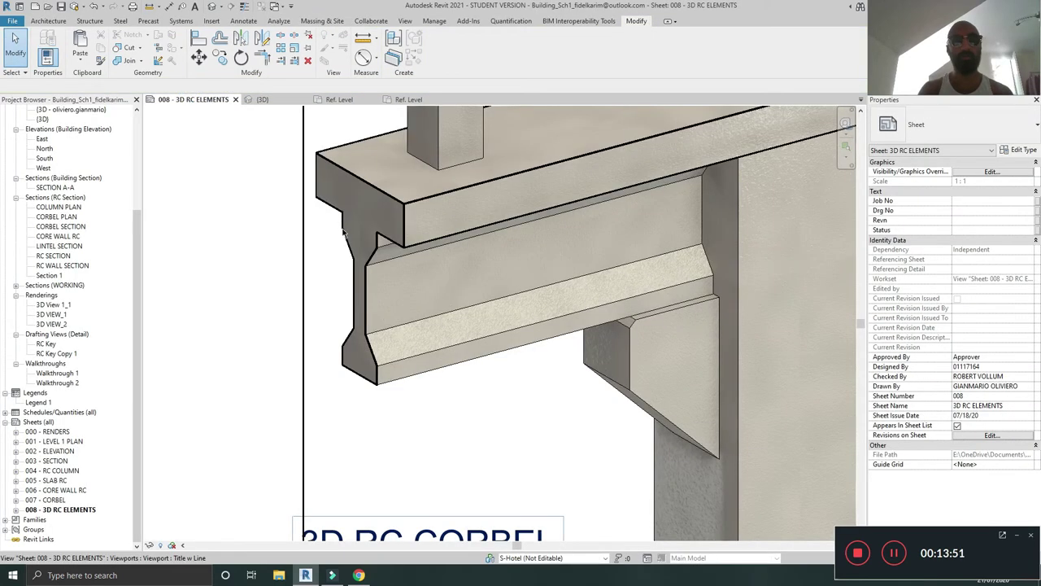
click(415, 99)
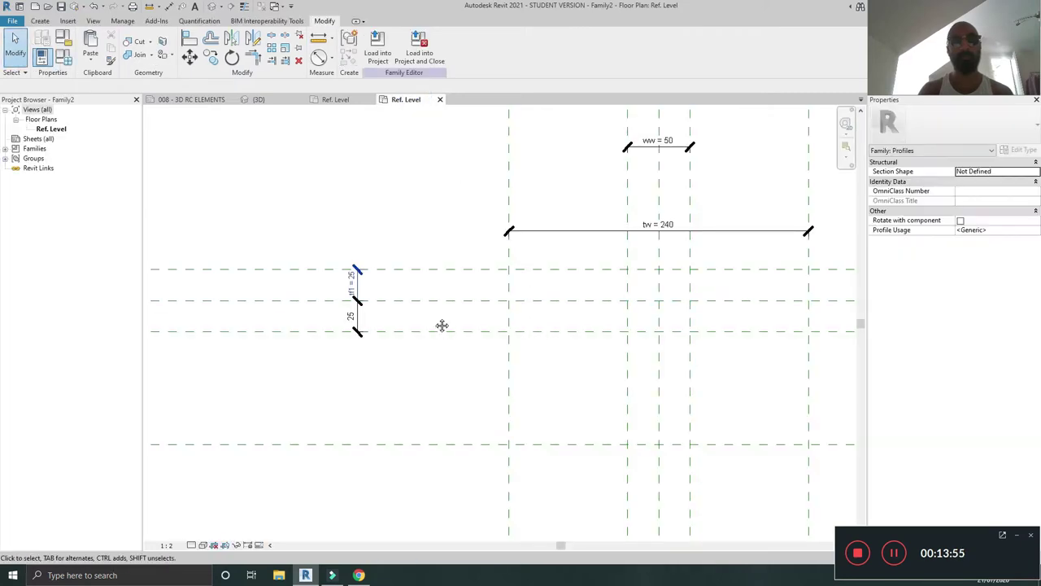
scroll(402, 309, up, 2)
Label the second 25 flange dimension as tf2, then return to the reference level plan
click(332, 303)
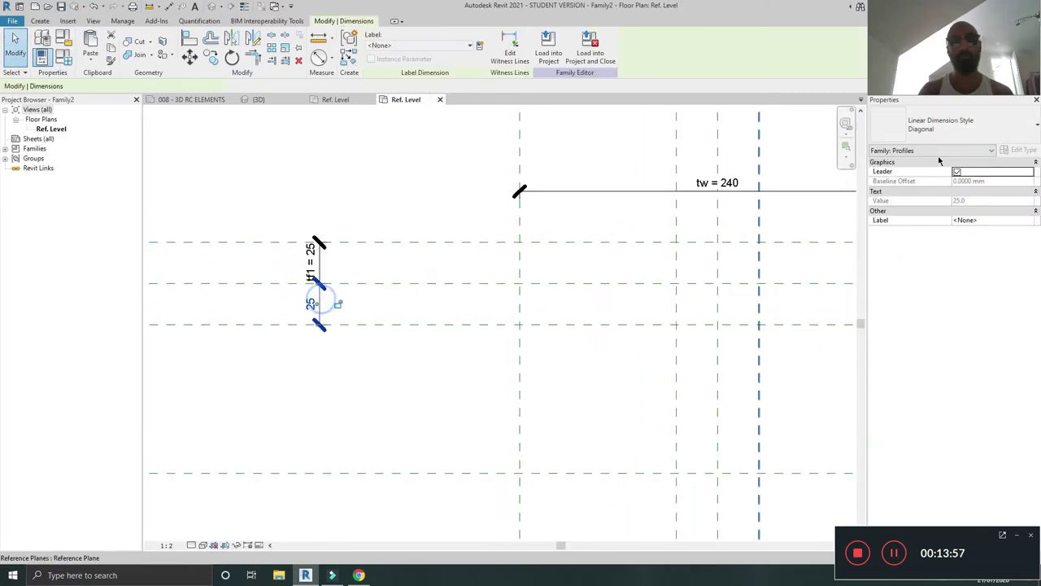
click(479, 46)
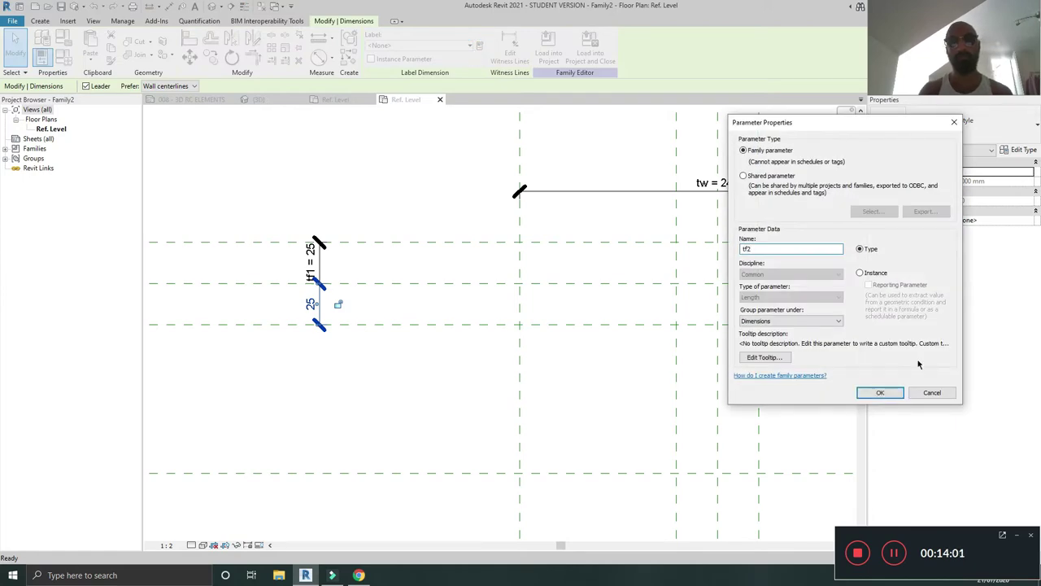
click(880, 393)
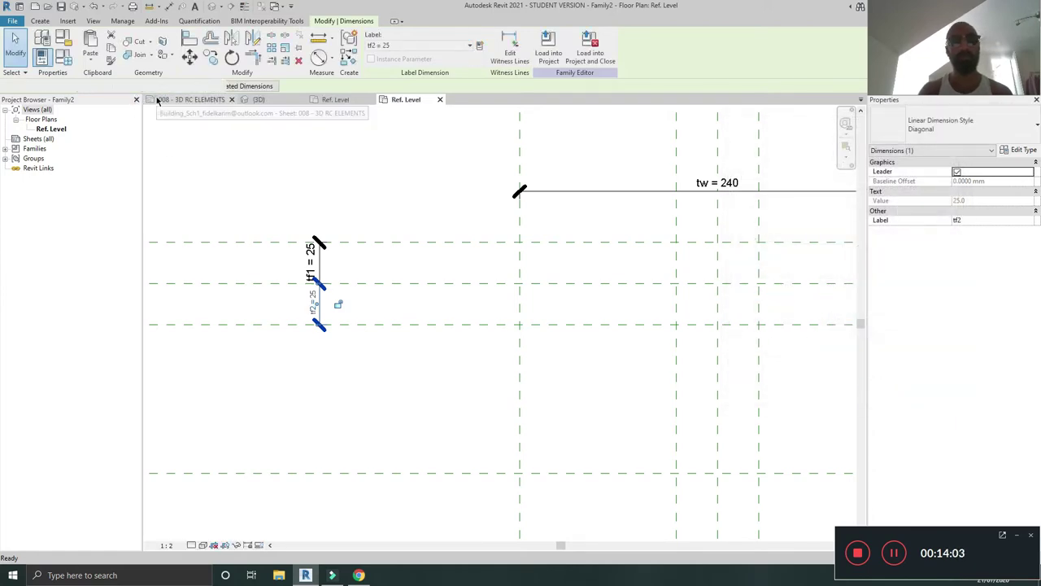
click(189, 99)
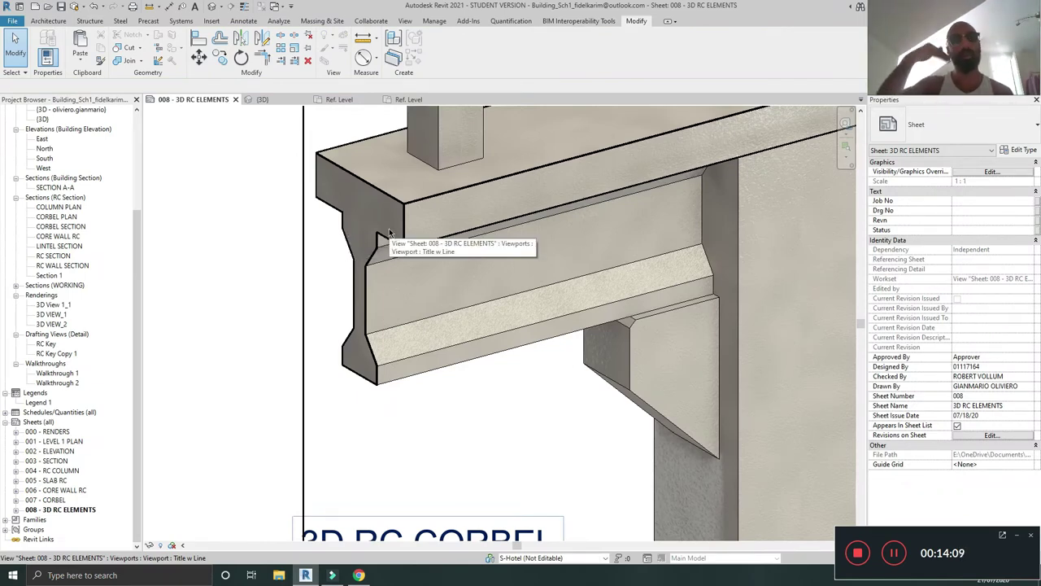
click(407, 100)
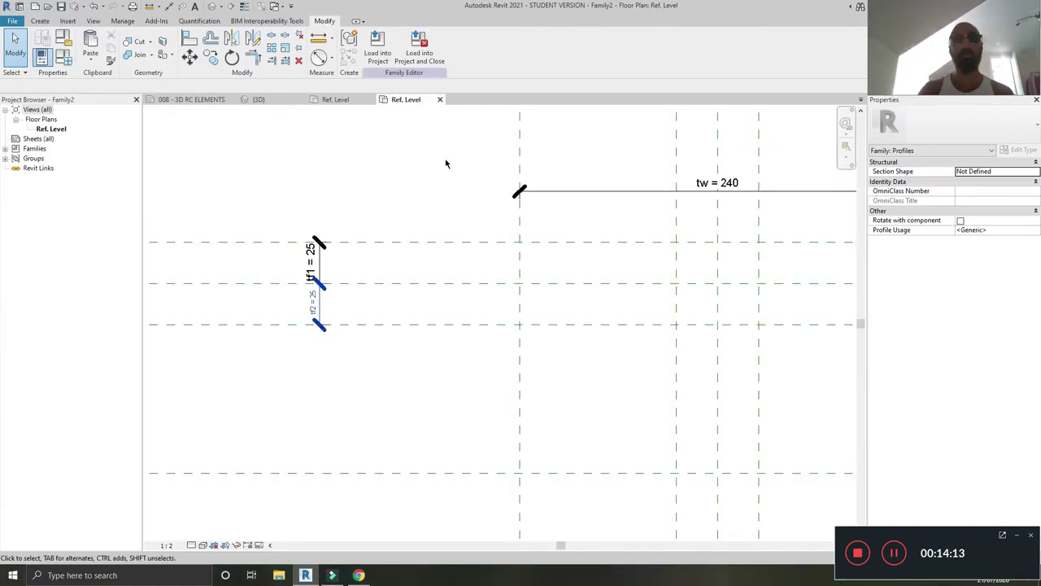
scroll(461, 275, down, 3)
Label the lower 25 flange dimension with a new parameter named bf1
scroll(364, 358, up, 2)
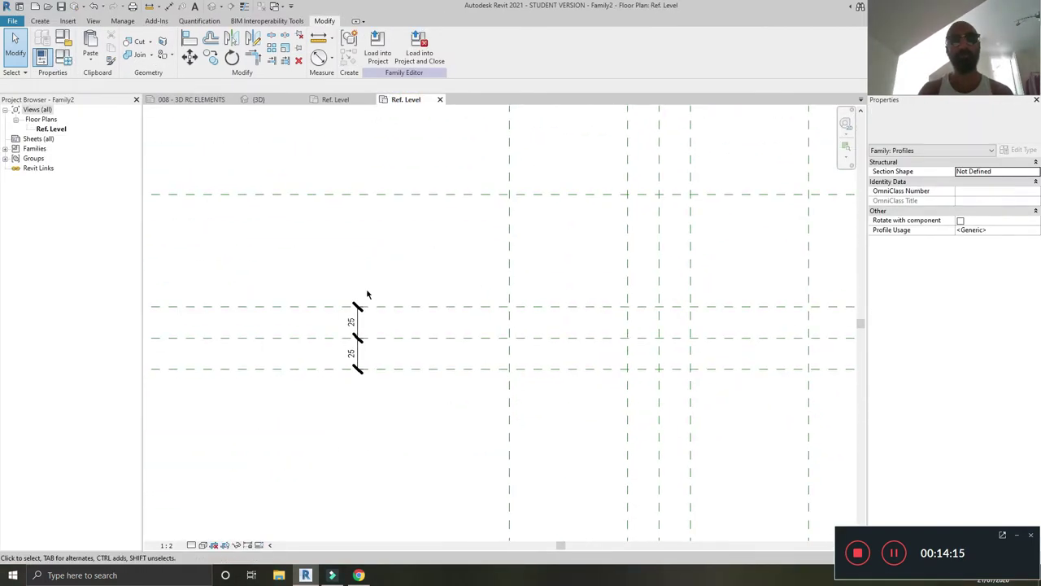
click(352, 354)
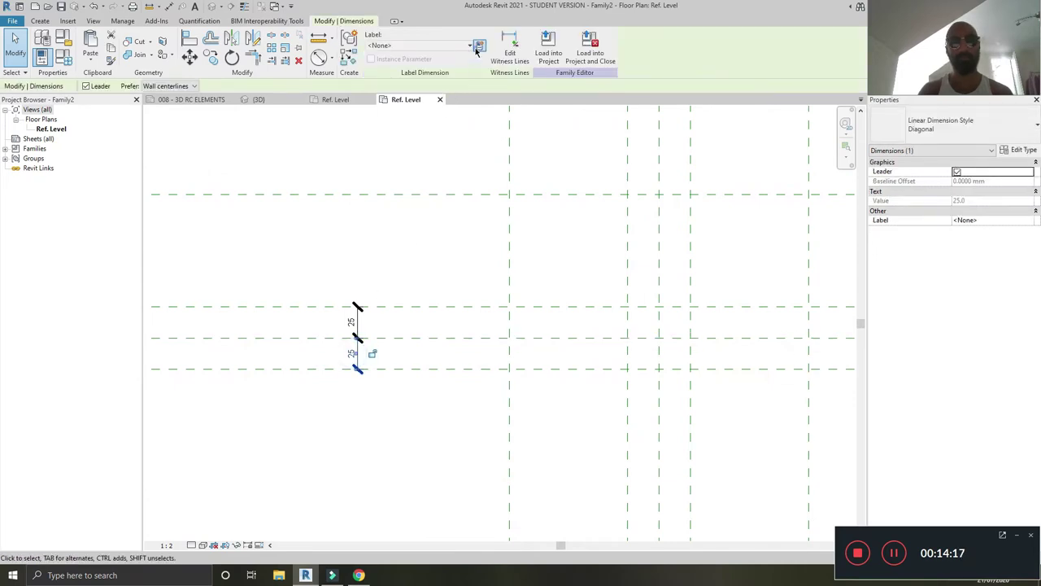
click(479, 47)
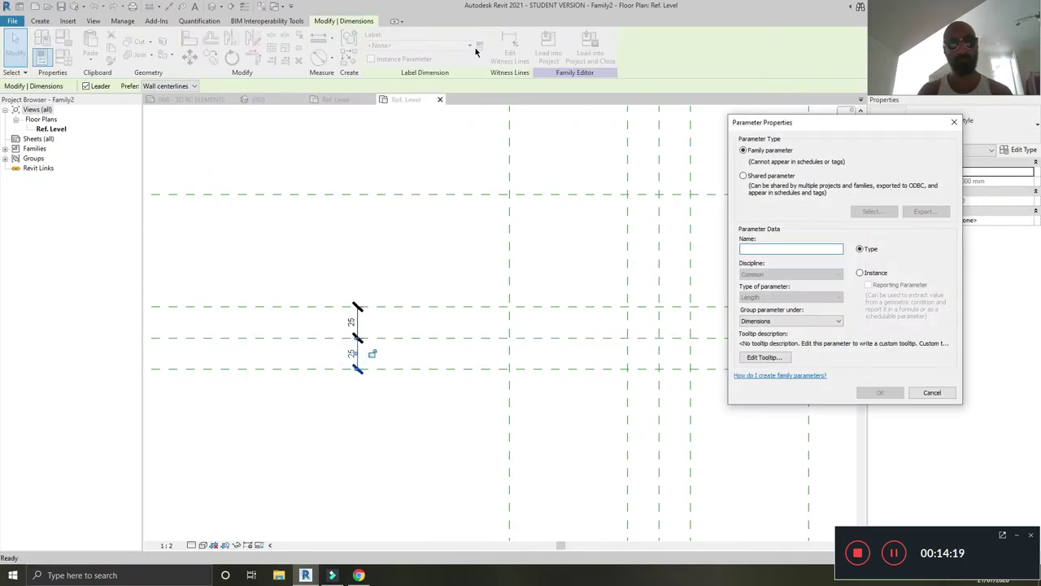
click(866, 392)
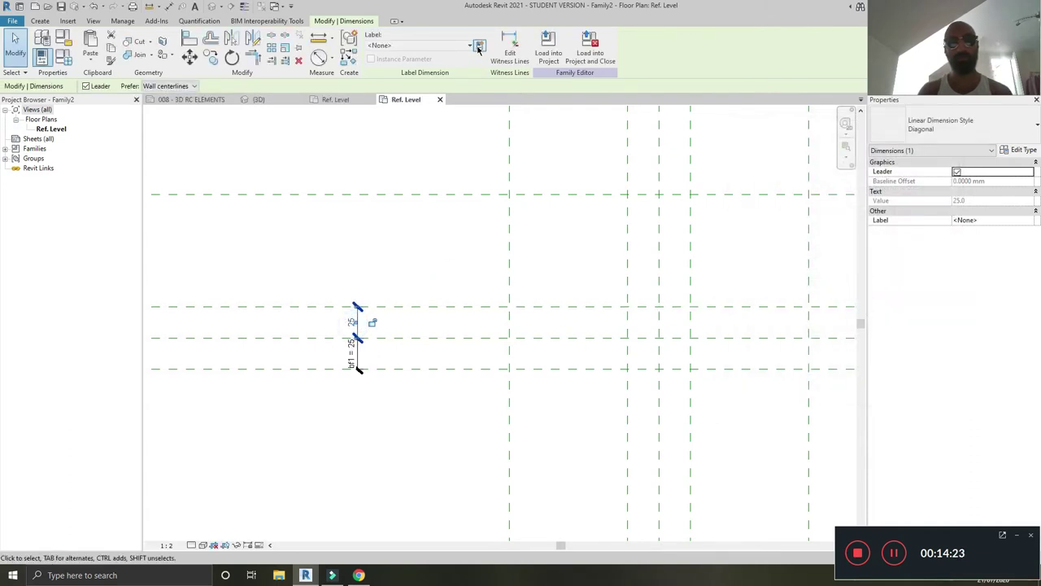
Label the other lower 25 dimension as bf2, then deselect and recentre the planes
click(479, 47)
text(bf2)
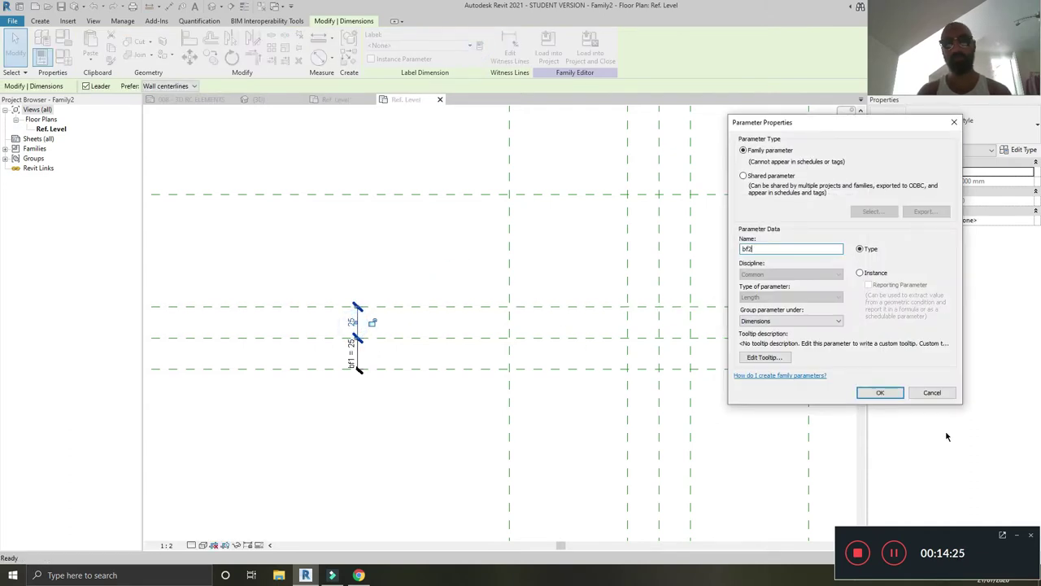
click(881, 393)
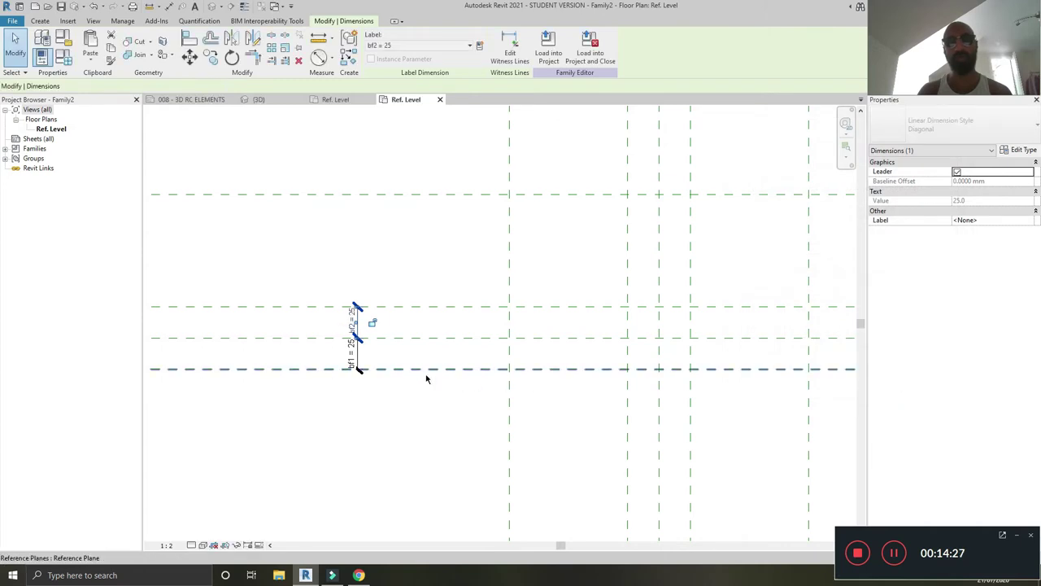
scroll(424, 378, down, 2)
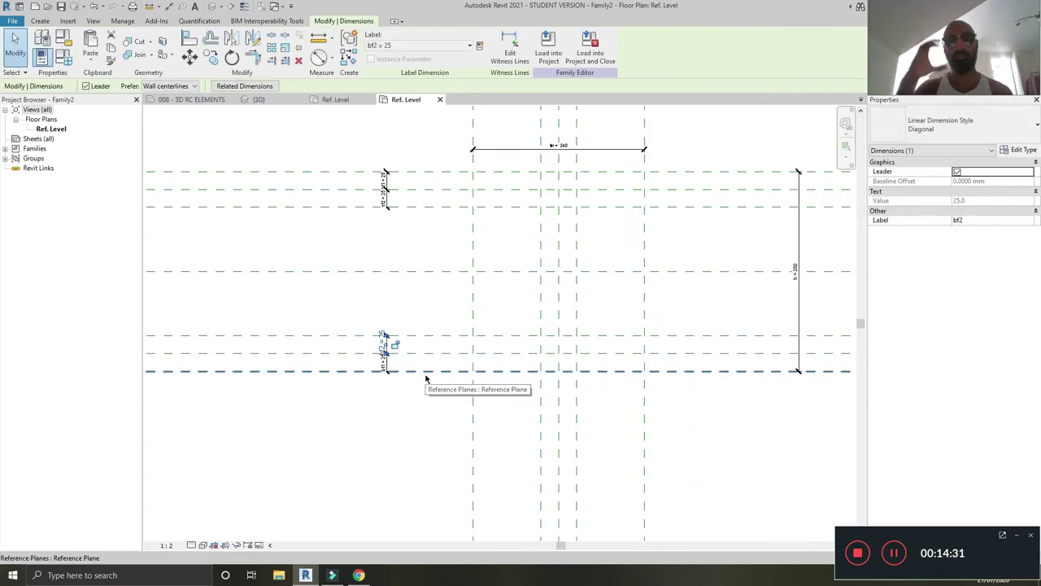
middle_drag(579, 279, 542, 274)
scroll(542, 276, up, 2)
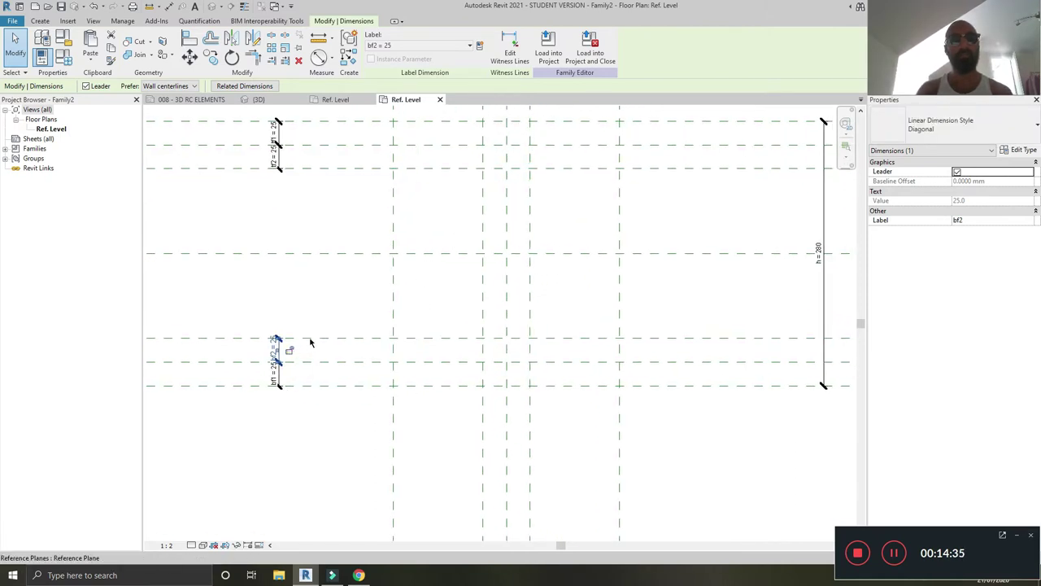
middle_drag(420, 356, 412, 356)
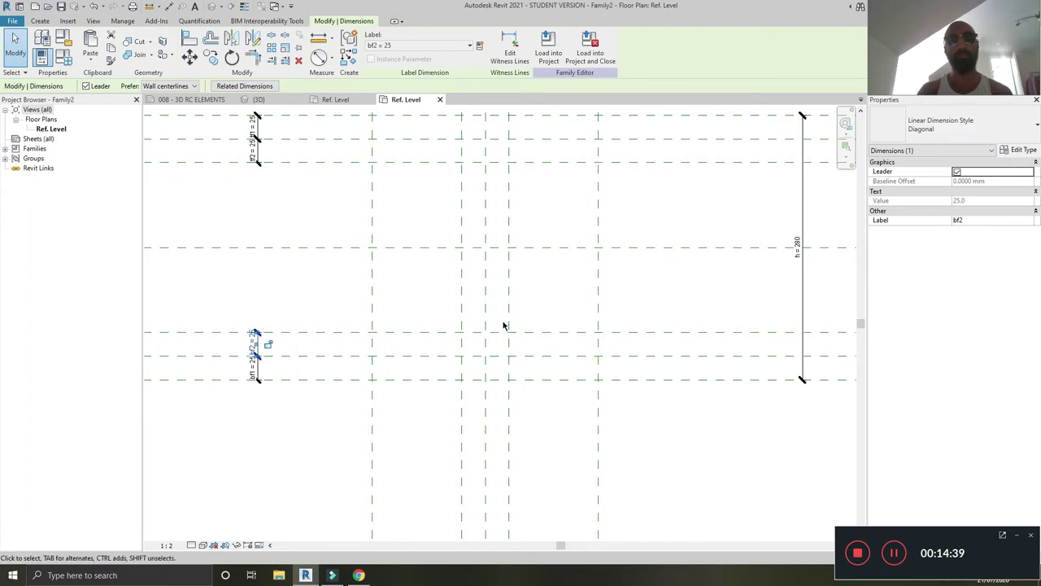
scroll(502, 333, down, 2)
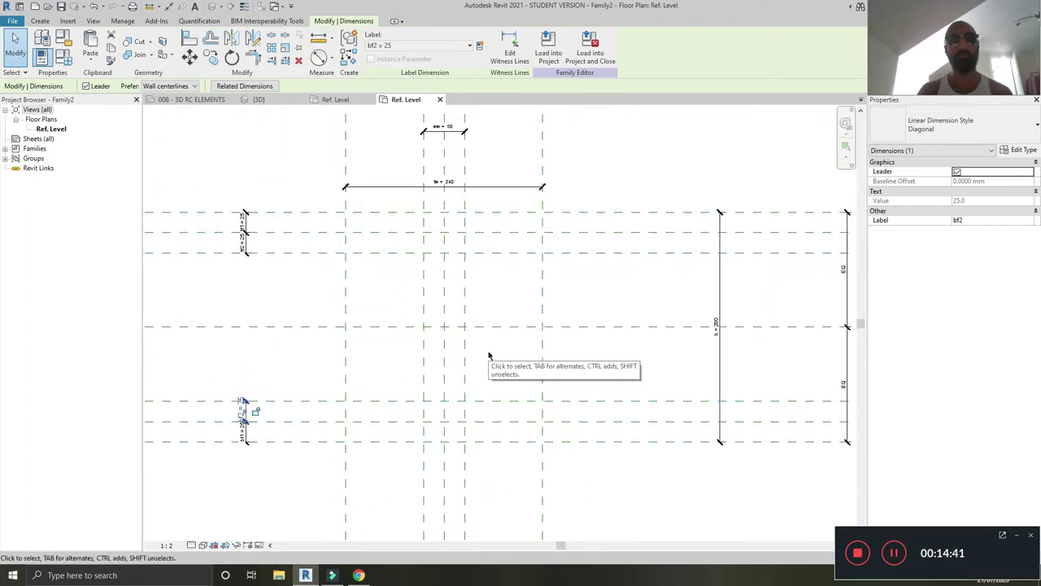
scroll(488, 350, up, 3)
click(480, 281)
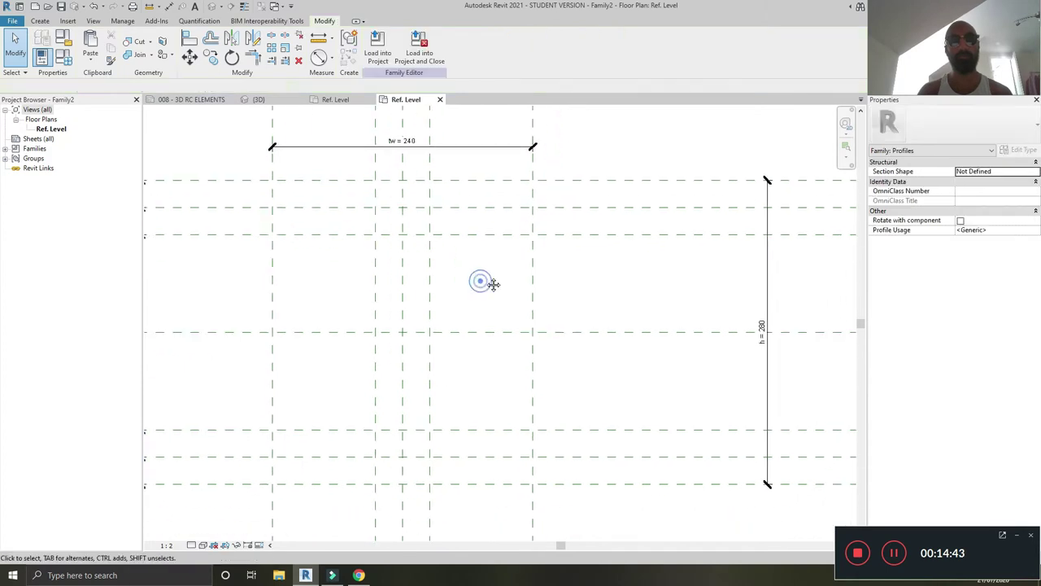
scroll(518, 249, down, 3)
scroll(494, 266, up, 1)
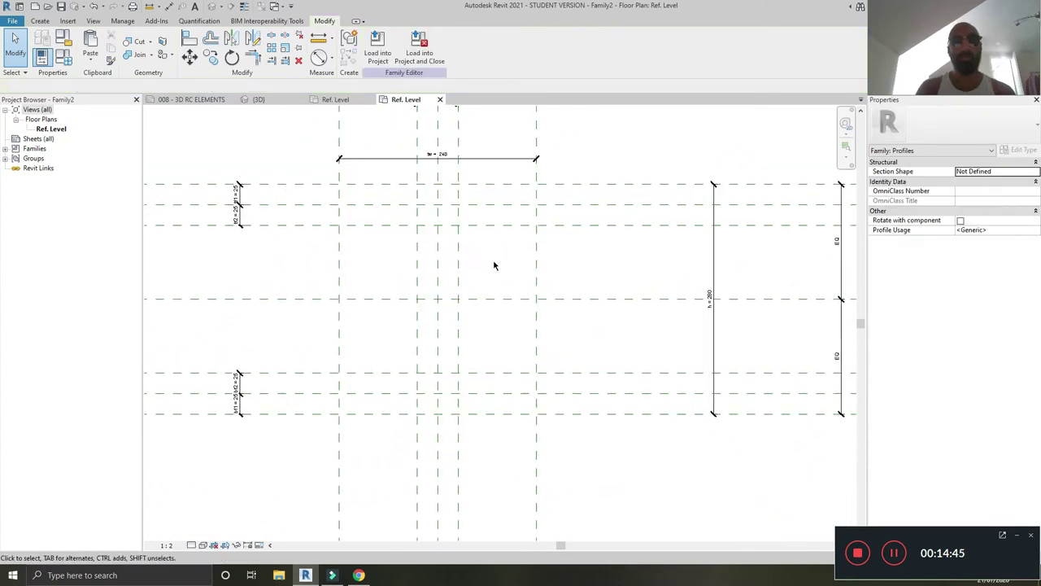
scroll(504, 252, up, 1)
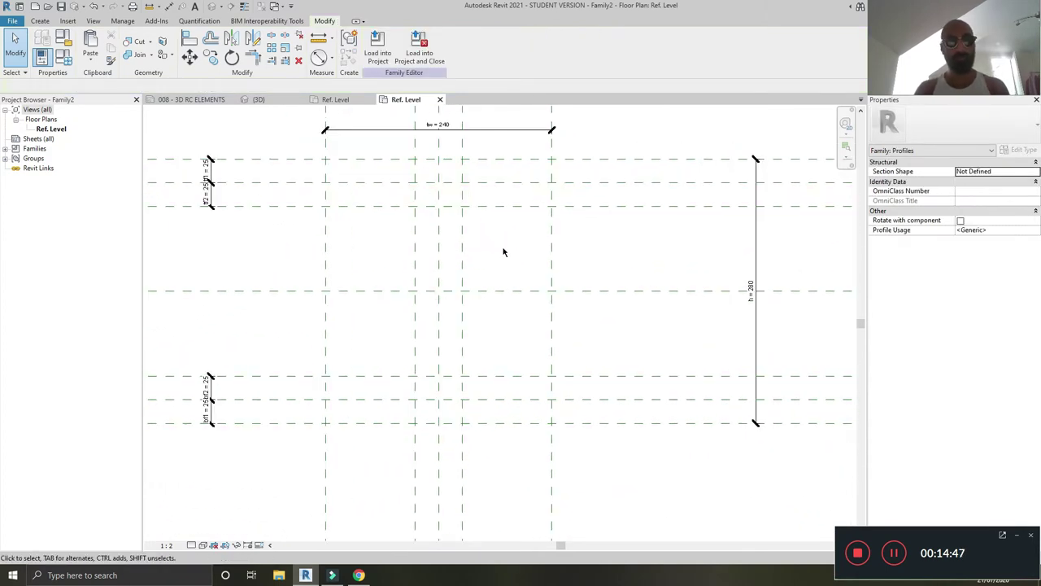
Trace profile lines with LI Pick Lines over the top, web, bottom and outer reference planes
key(l)
key(i)
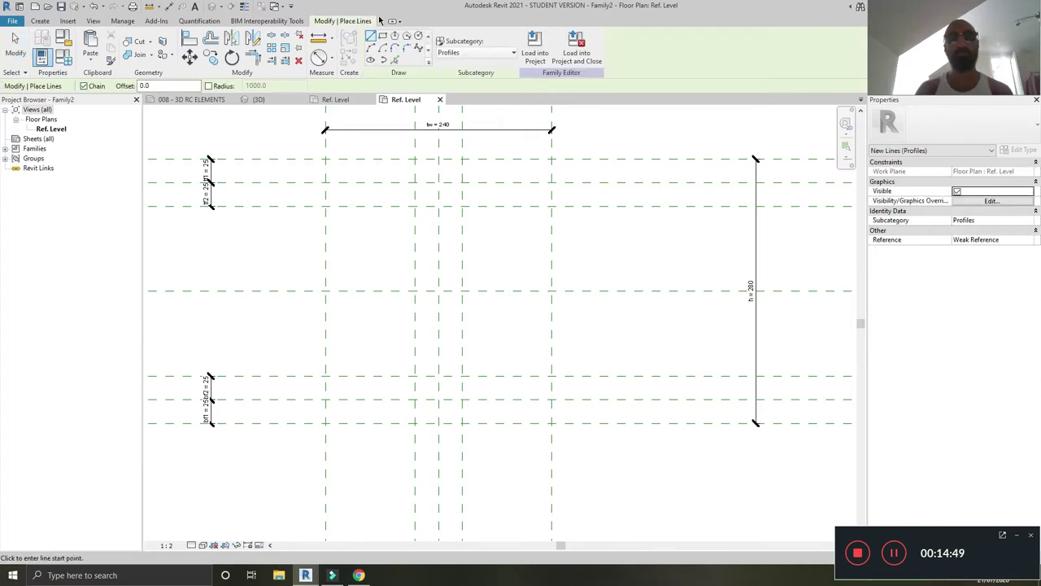
click(396, 60)
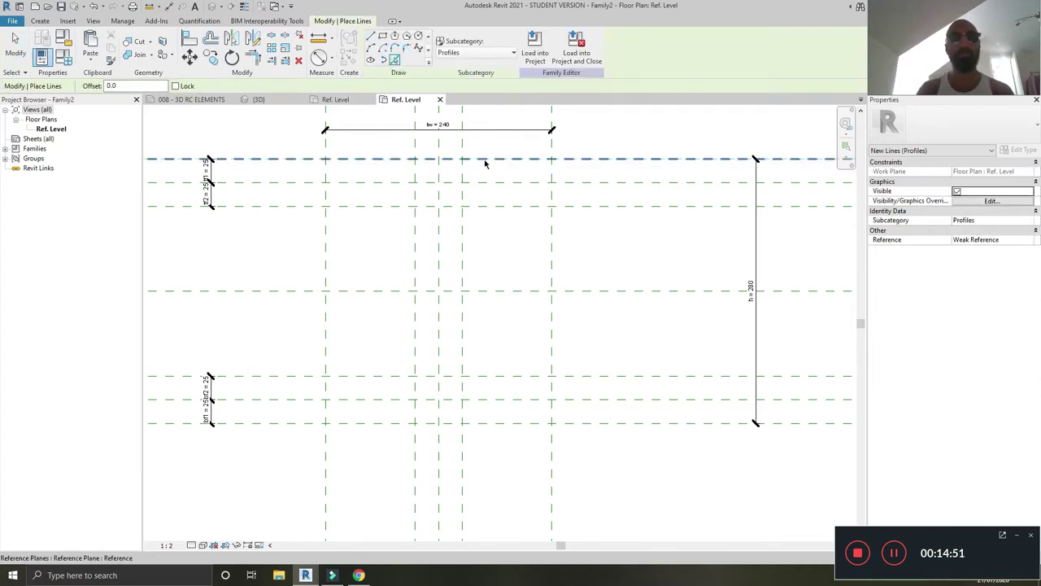
click(464, 258)
click(416, 342)
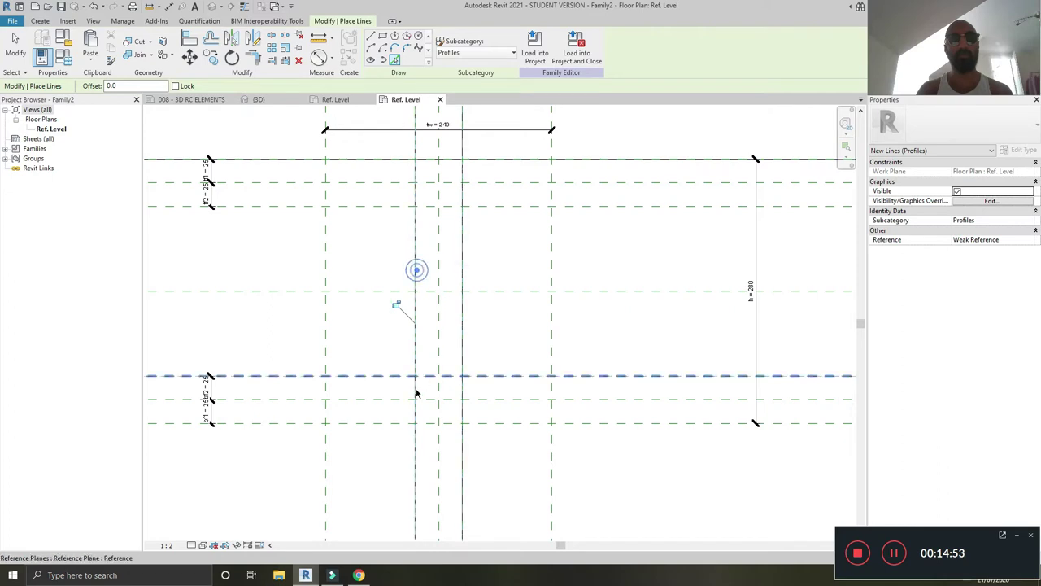
click(400, 423)
click(325, 388)
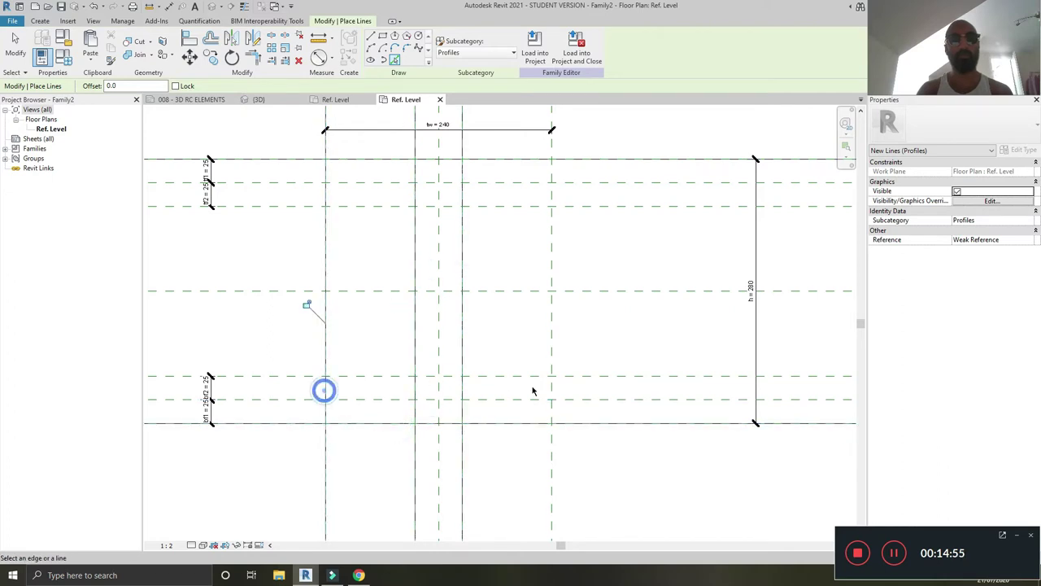
click(552, 388)
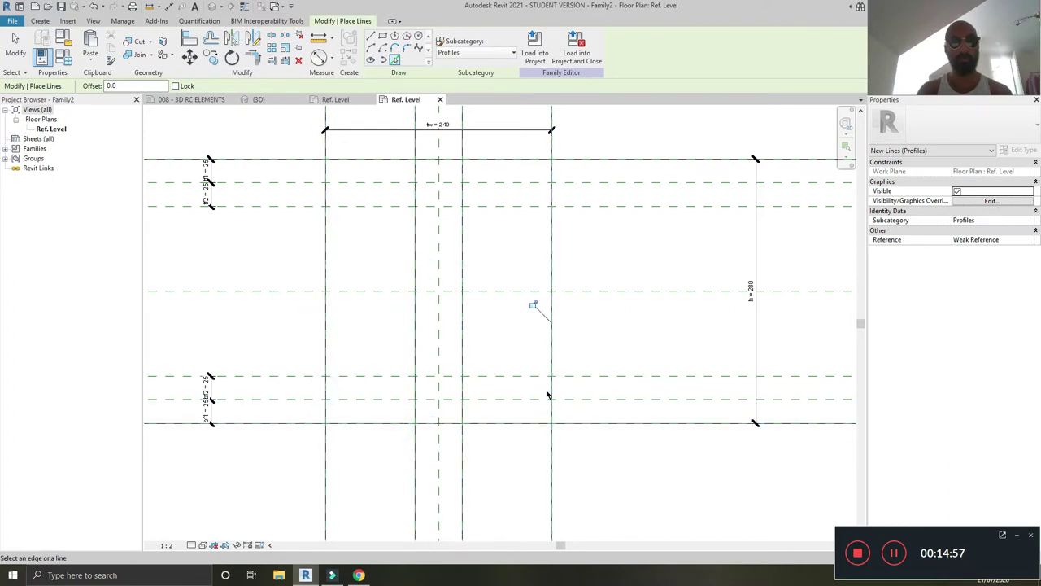
key(Escape)
key(Escape)
Trim the traced lines to corners at all four corners of the outline
key(t)
key(r)
click(551, 414)
click(526, 423)
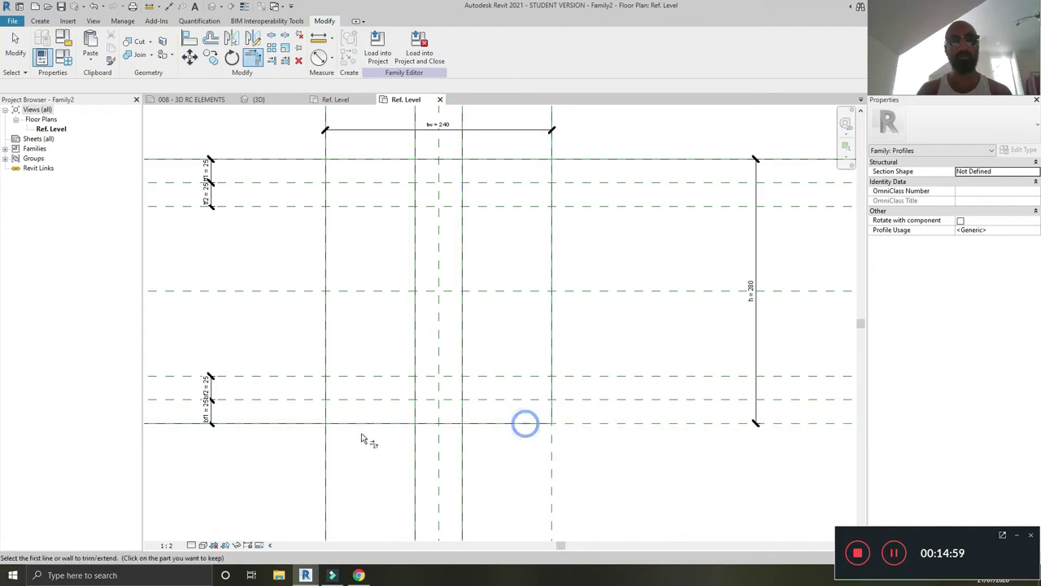
click(333, 424)
click(319, 412)
click(344, 162)
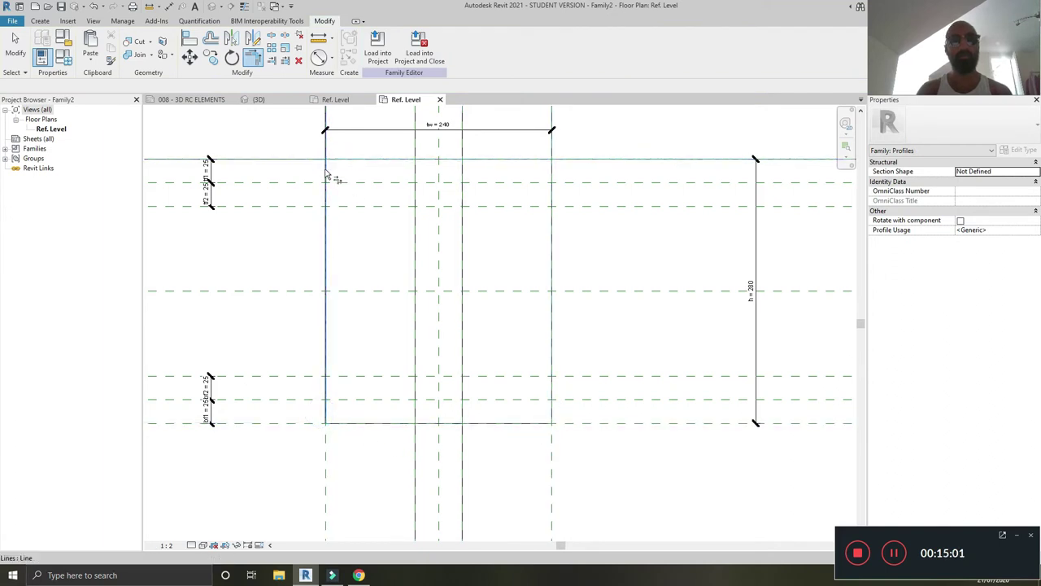
click(325, 169)
click(518, 155)
click(551, 187)
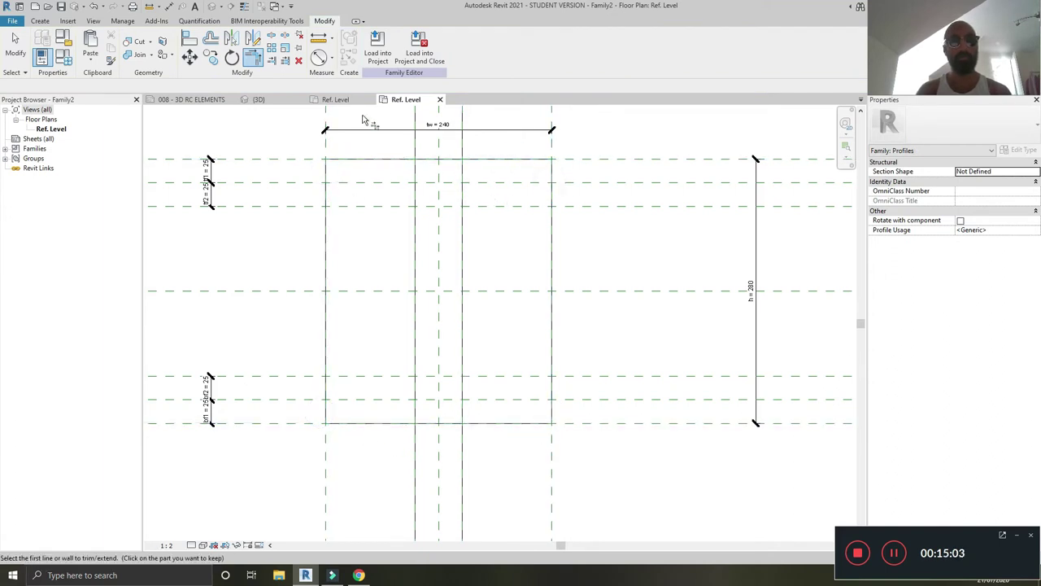
Split the left and right side profile lines
key(s)
key(l)
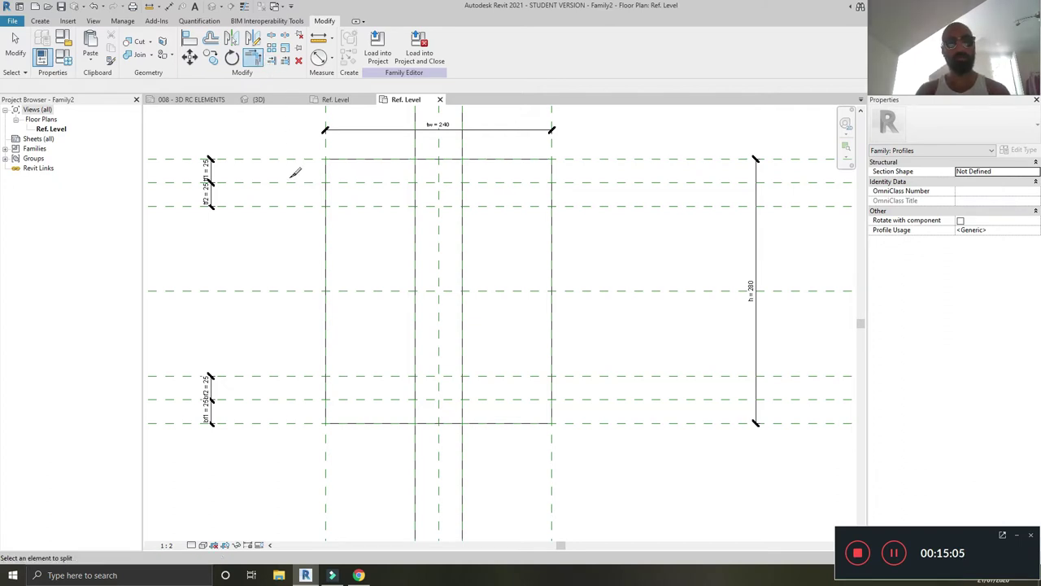
click(325, 257)
click(552, 251)
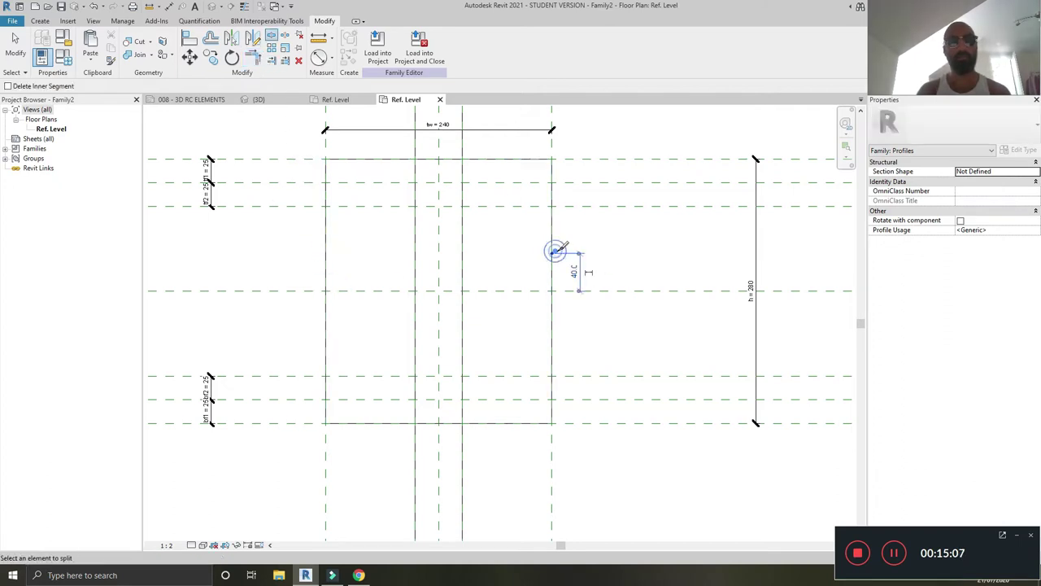
key(Escape)
Trim the split side lines back to the boundary reference planes with single and multiple trim
click(272, 60)
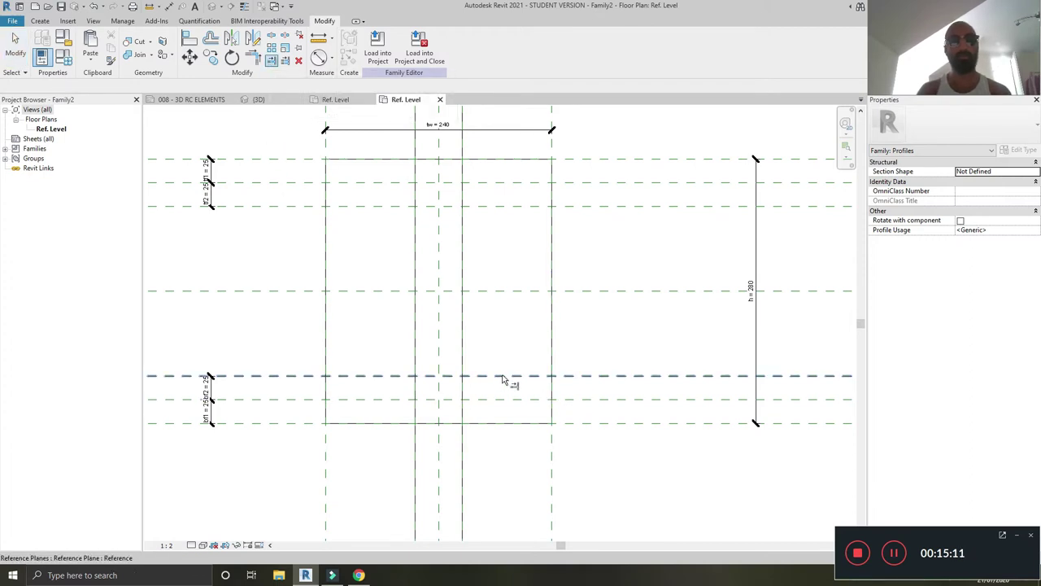
click(518, 399)
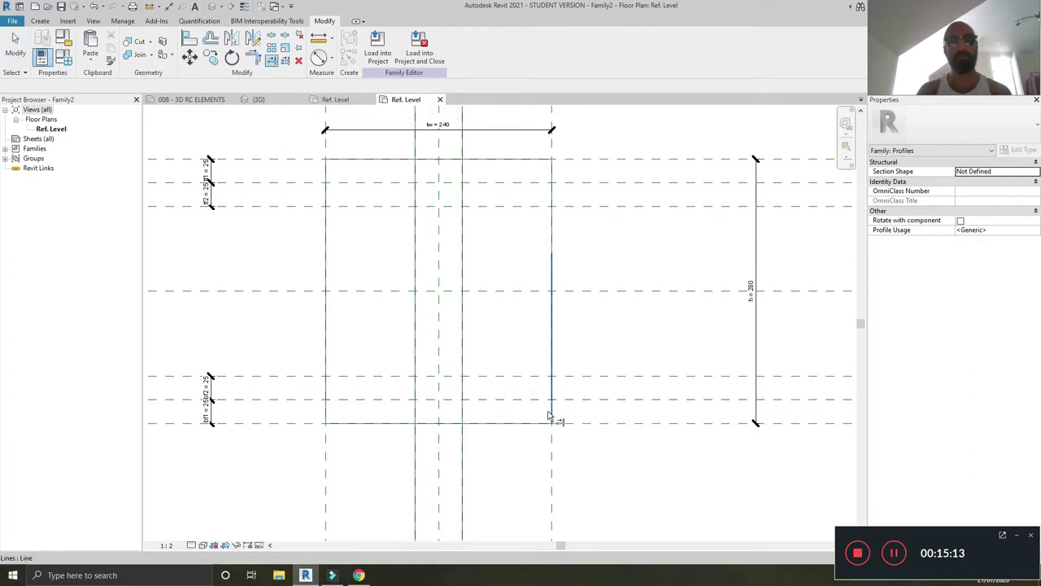
click(549, 417)
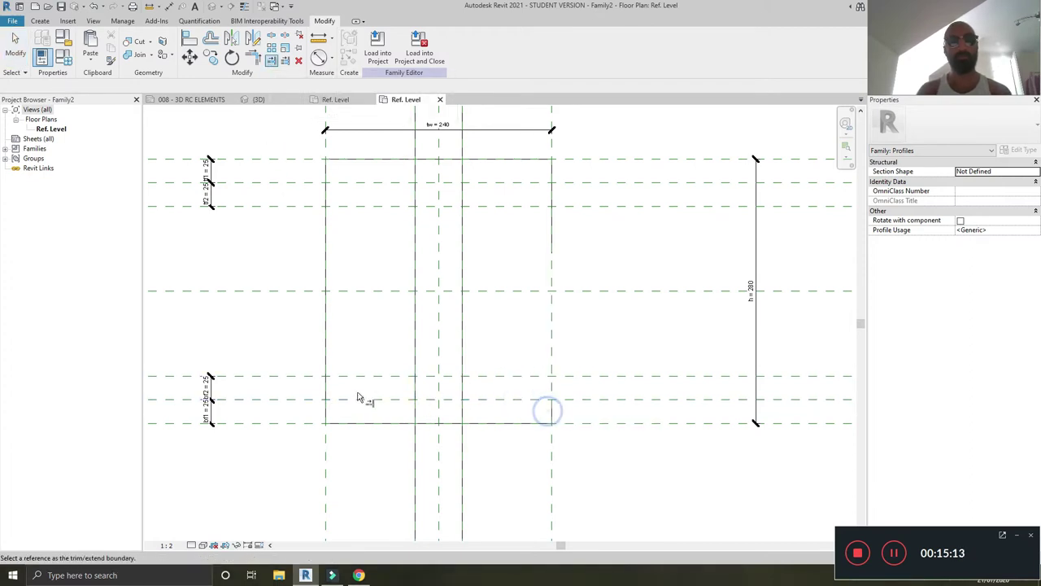
click(285, 60)
click(325, 193)
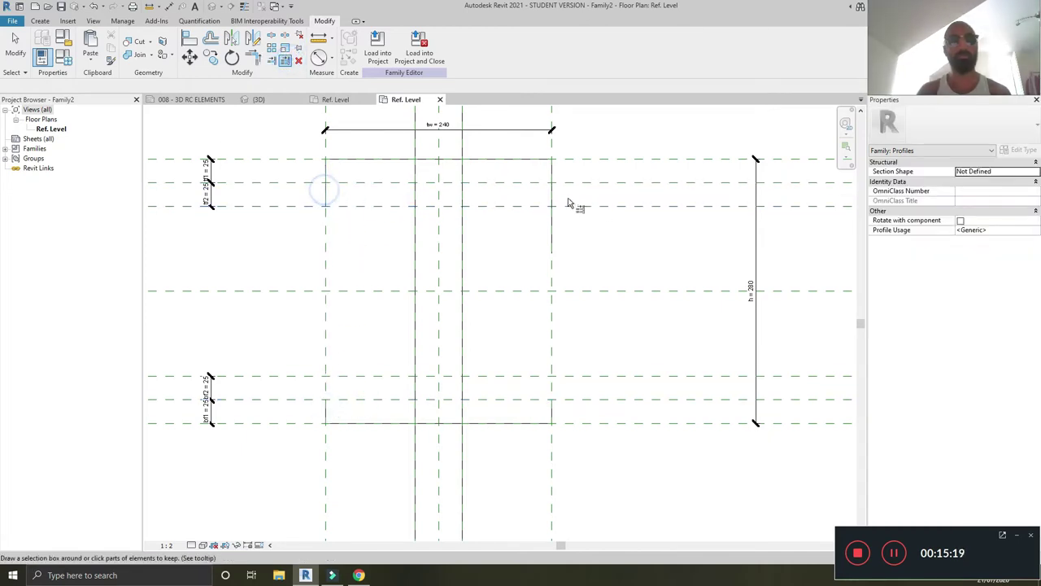
click(506, 248)
click(509, 180)
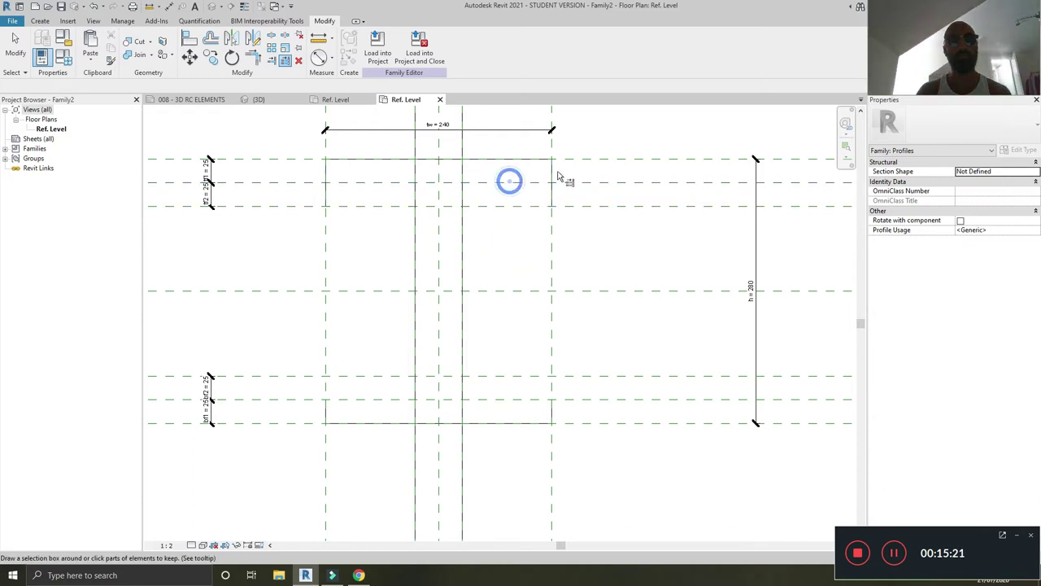
click(328, 171)
key(Escape)
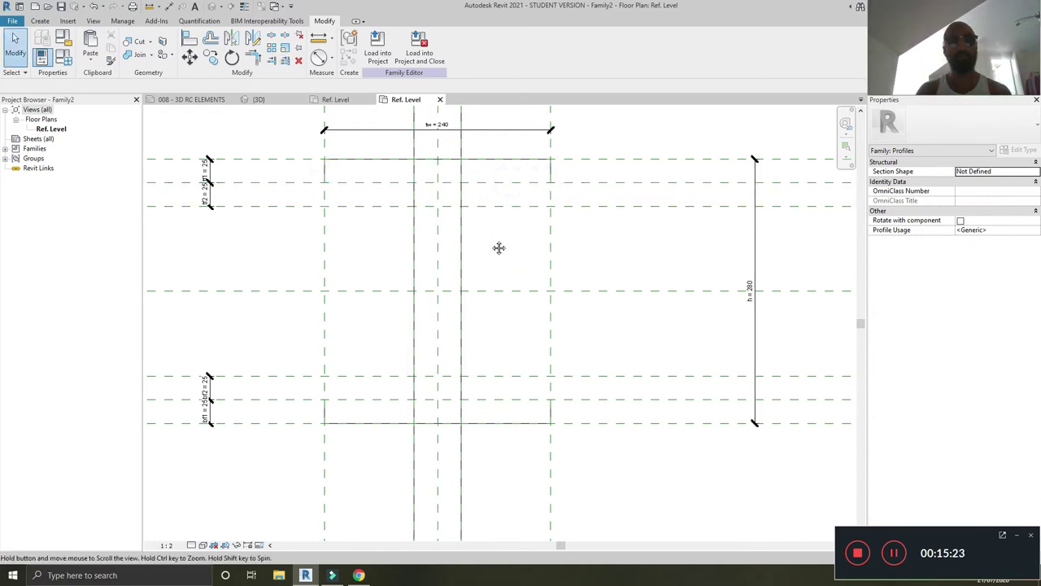
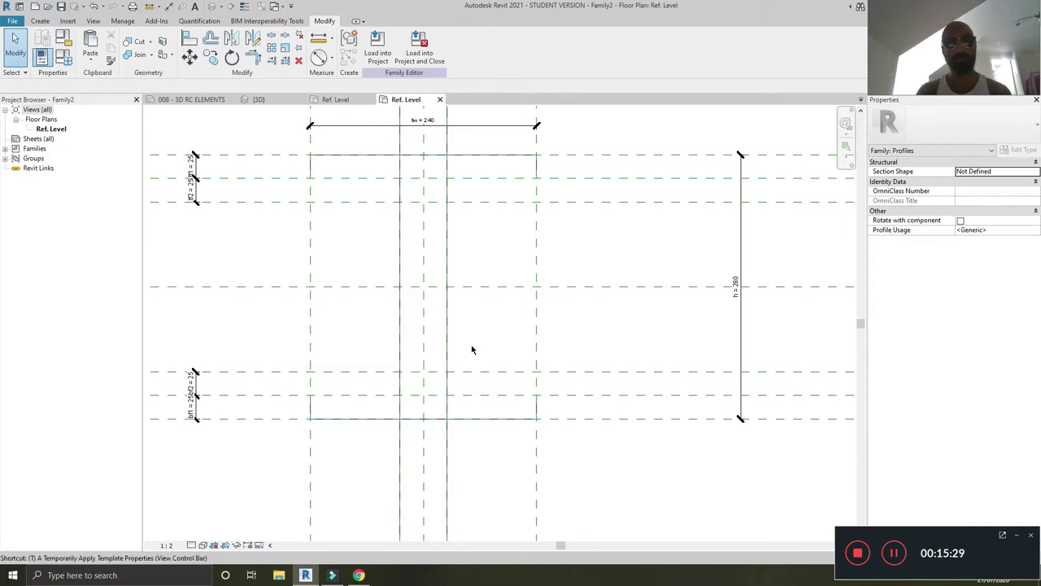
Trim both web lines to the lower and upper inner flange planes
key(r)
click(487, 367)
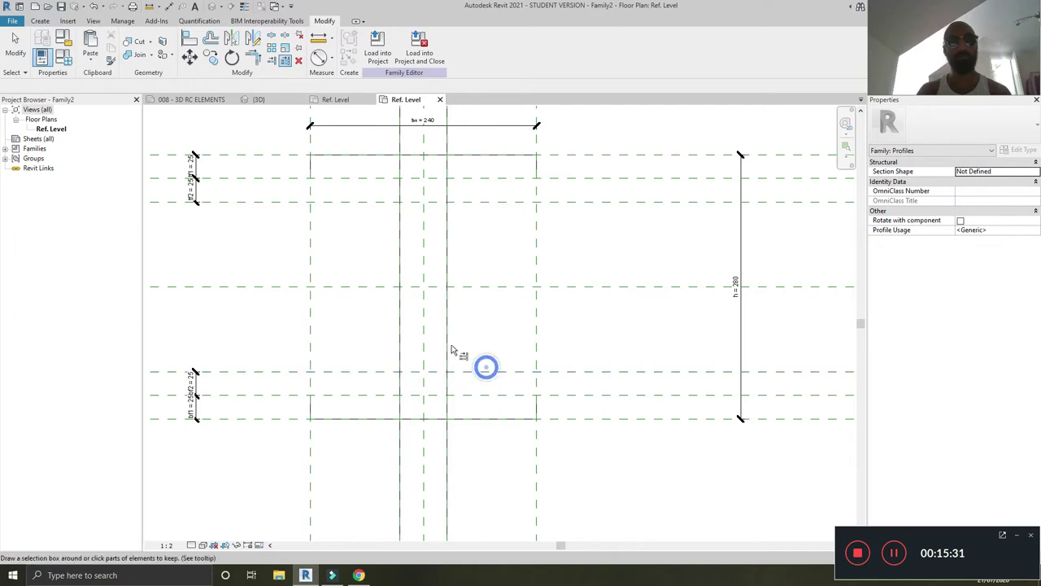
click(448, 342)
click(400, 333)
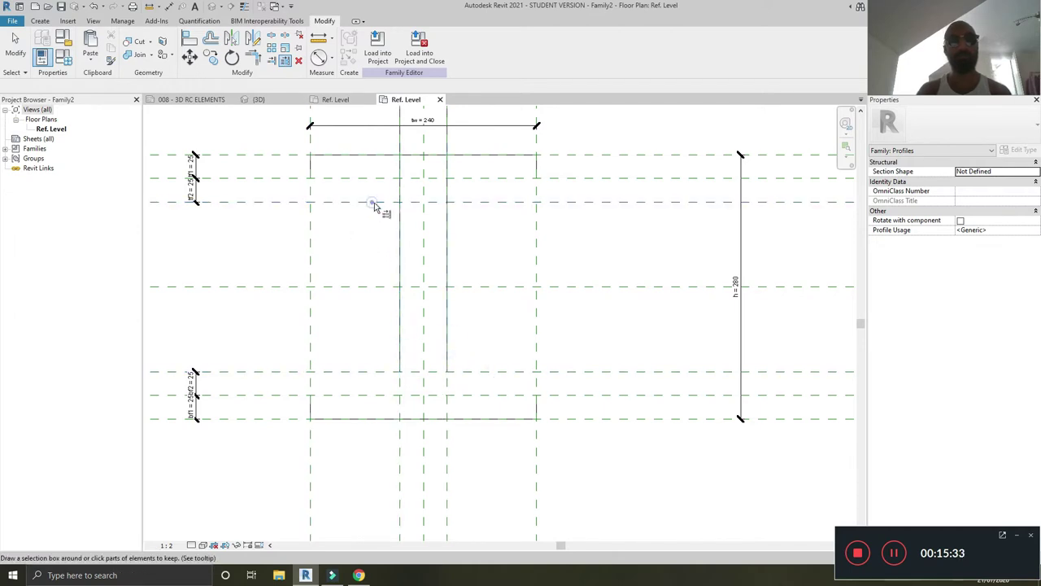
click(400, 226)
click(447, 232)
key(Escape)
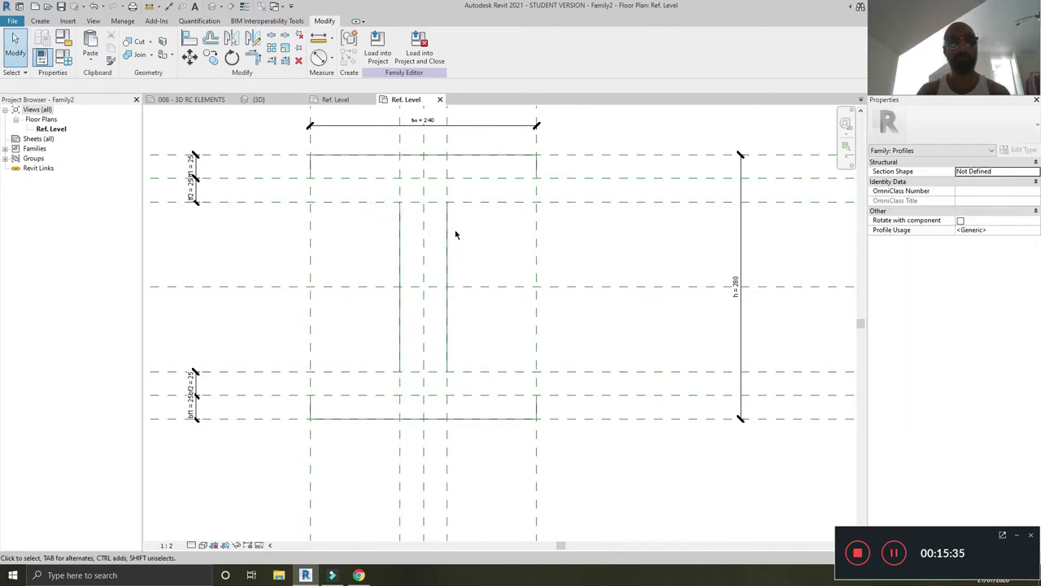
Align and lock both web line ends to the upper and lower inner flange planes
key(a)
key(l)
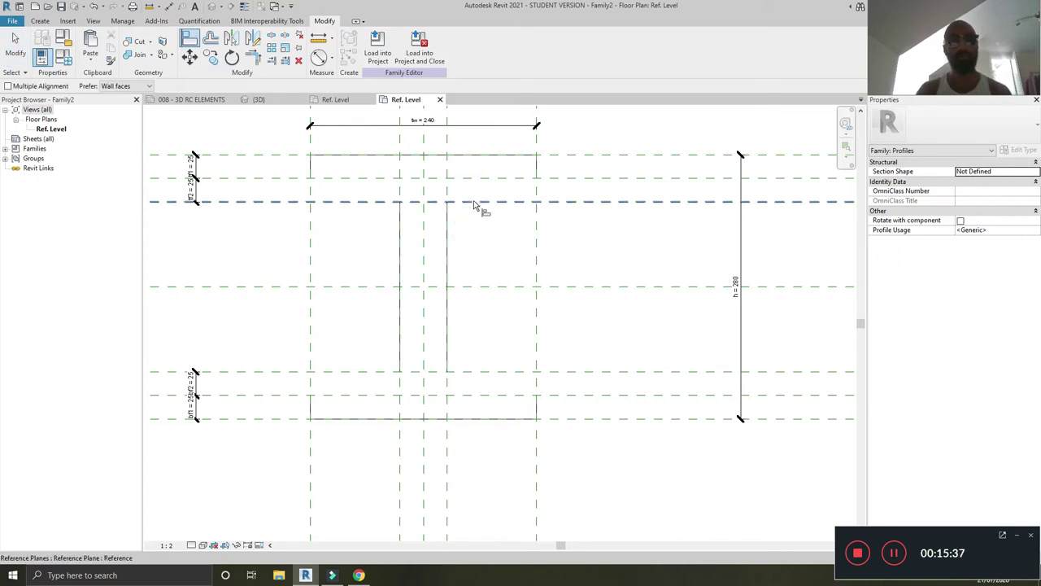
click(469, 203)
click(480, 221)
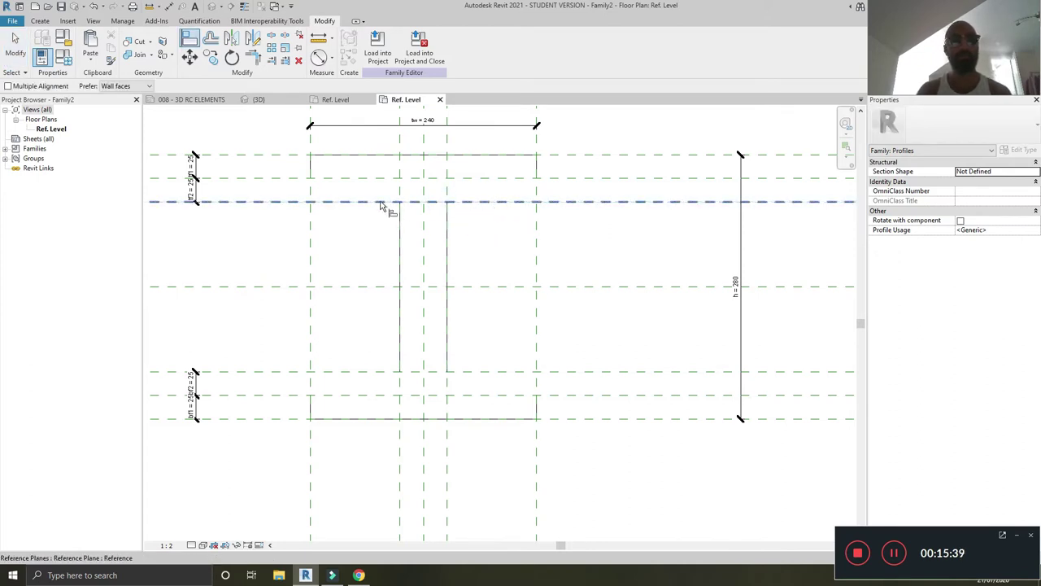
click(402, 203)
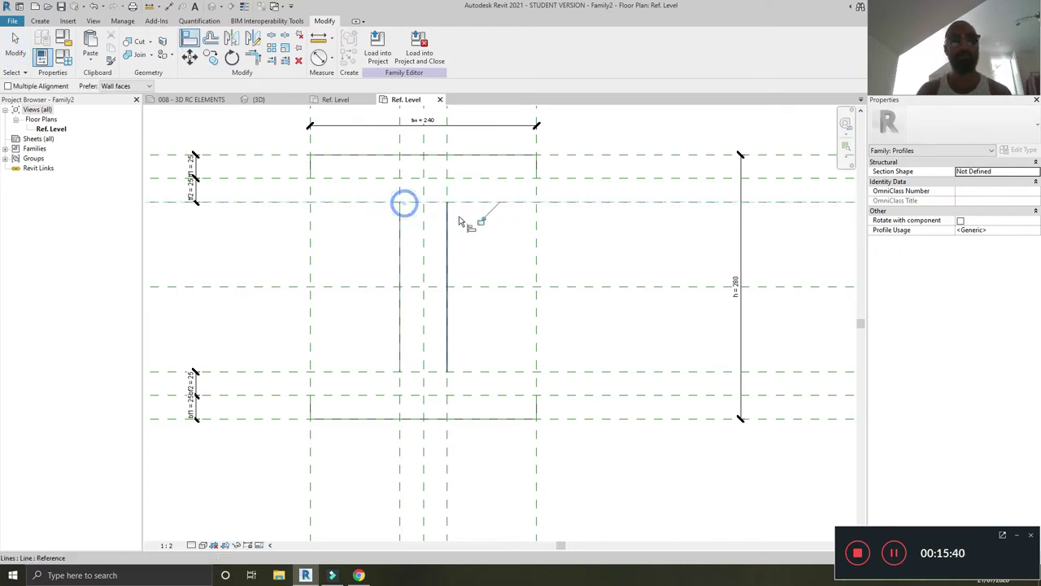
click(7, 86)
click(348, 371)
click(400, 372)
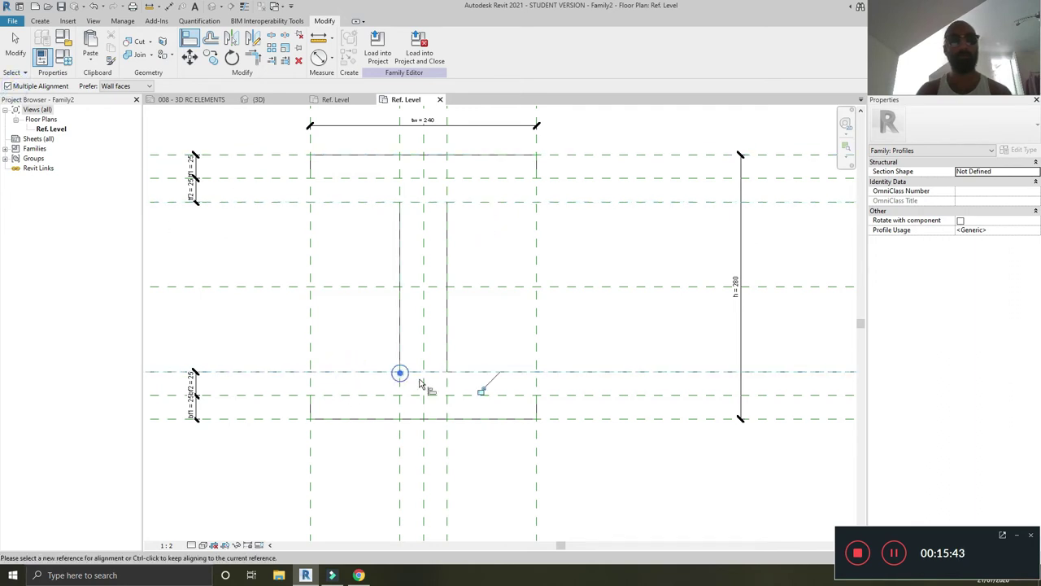
click(482, 371)
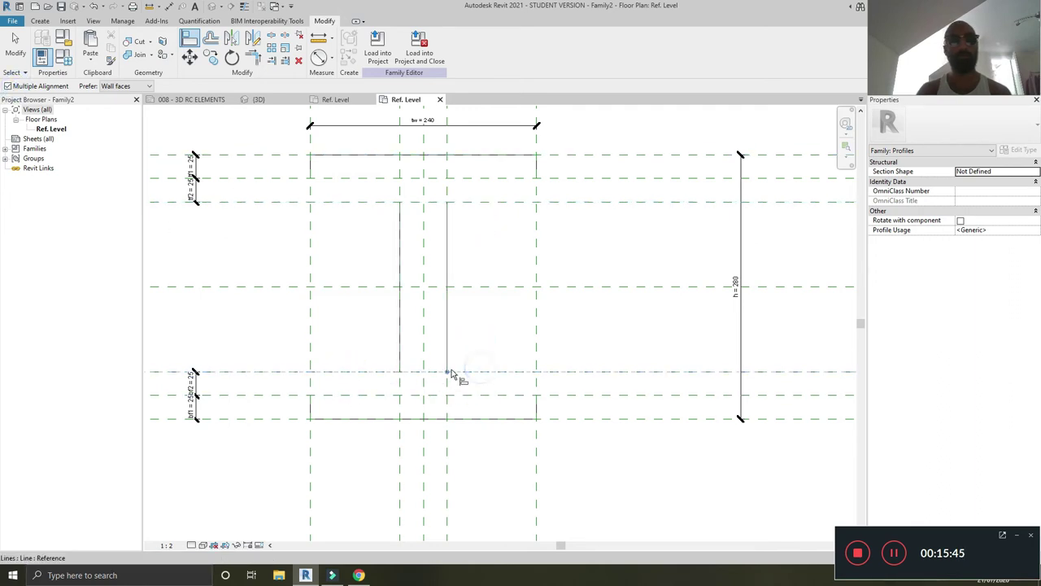
click(453, 374)
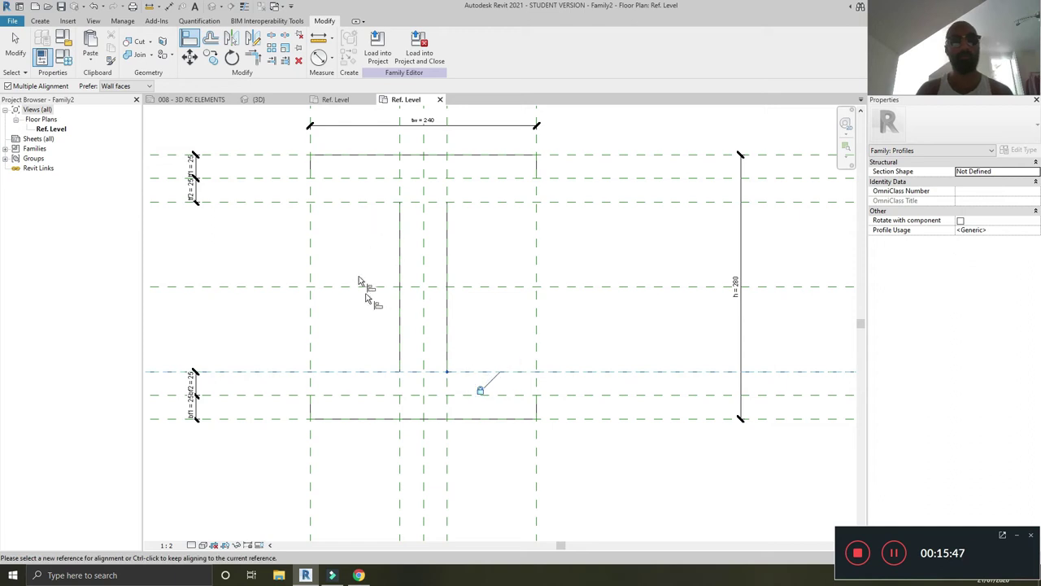
Align and lock the side line ends to the top and bottom flanges' inner planes
click(340, 178)
click(311, 181)
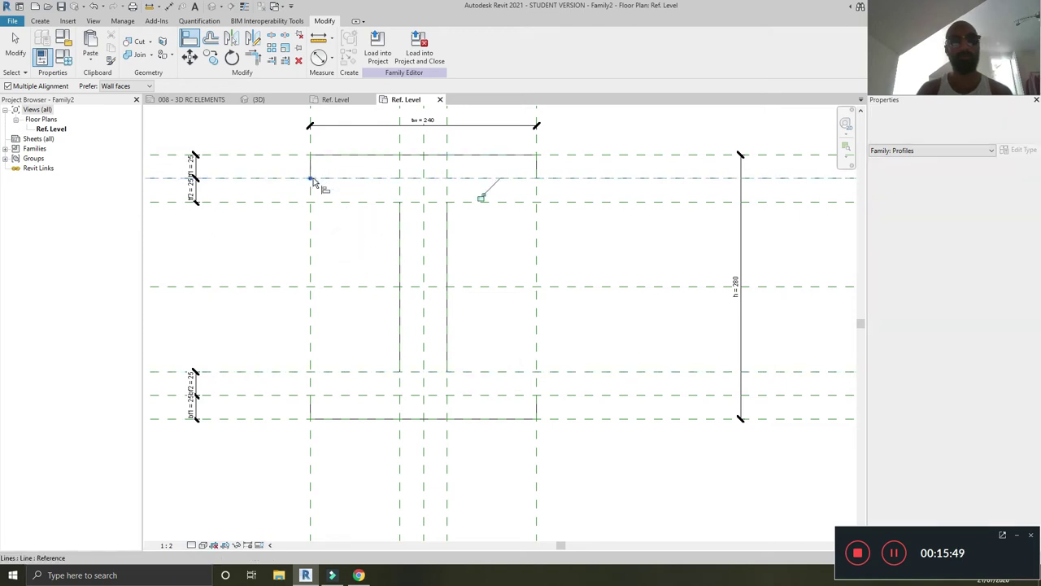
click(480, 196)
click(537, 178)
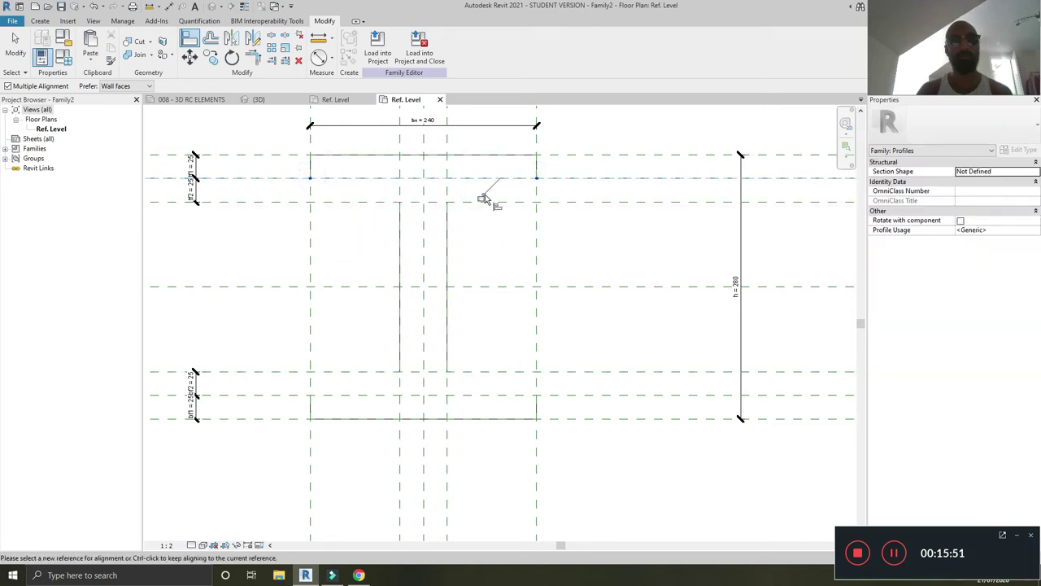
click(498, 345)
click(512, 394)
click(536, 397)
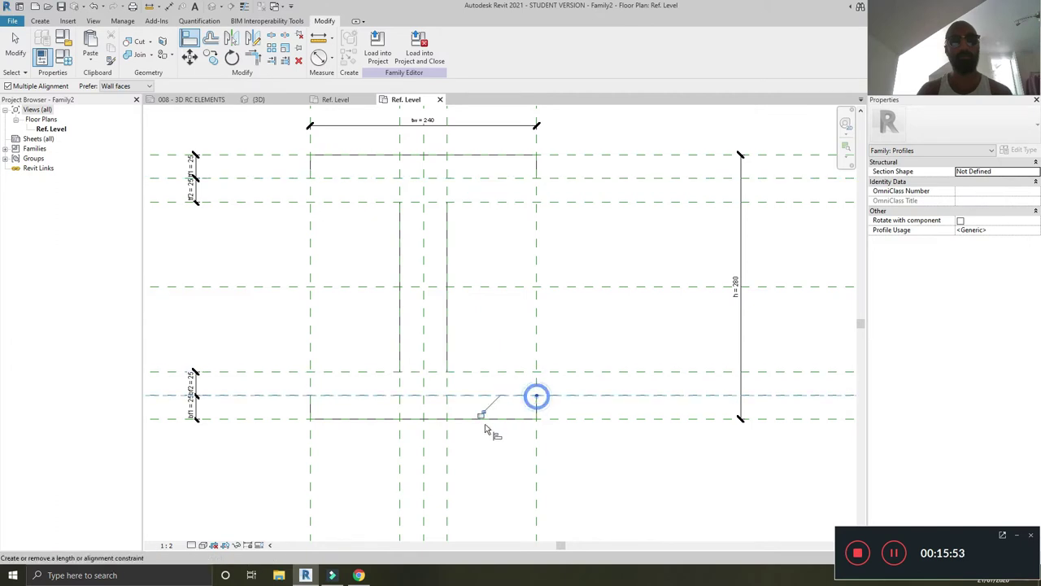
click(482, 414)
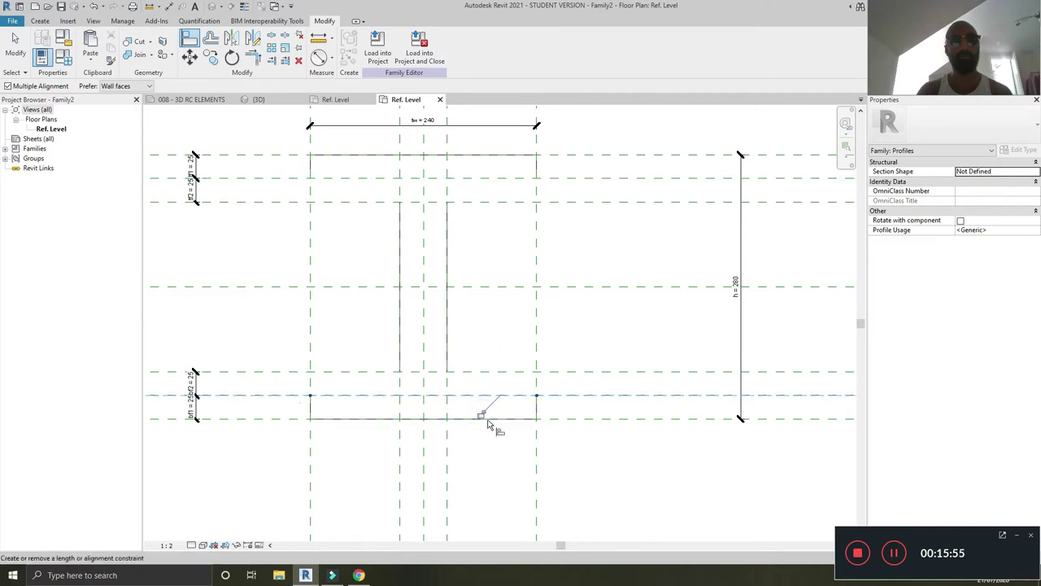
Draw chained sloped lines from the flange ends to the web, closing the tapered I-beam outline
key(Escape)
key(Escape)
scroll(479, 334, down, 2)
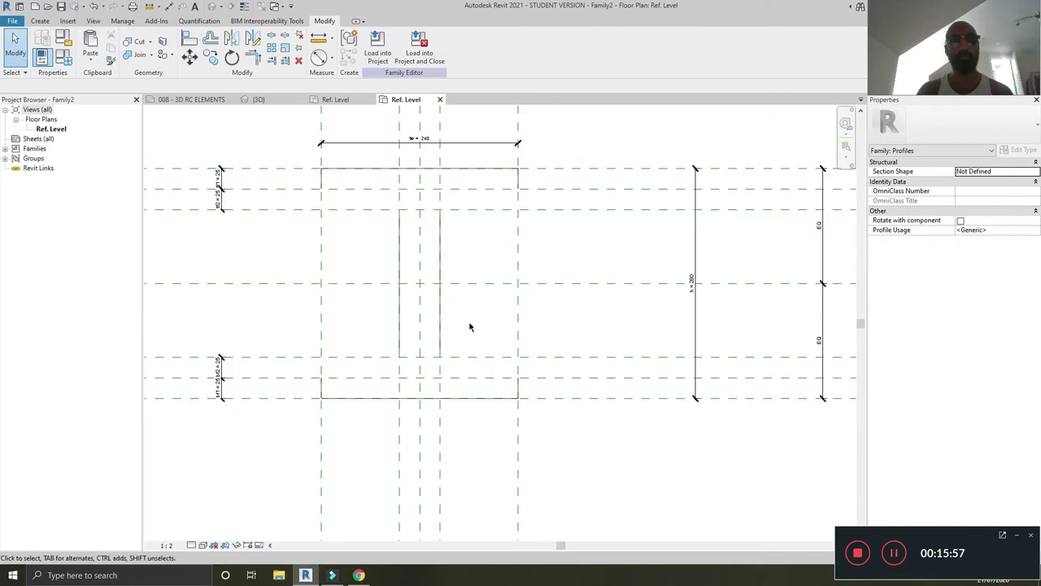
key(l)
key(i)
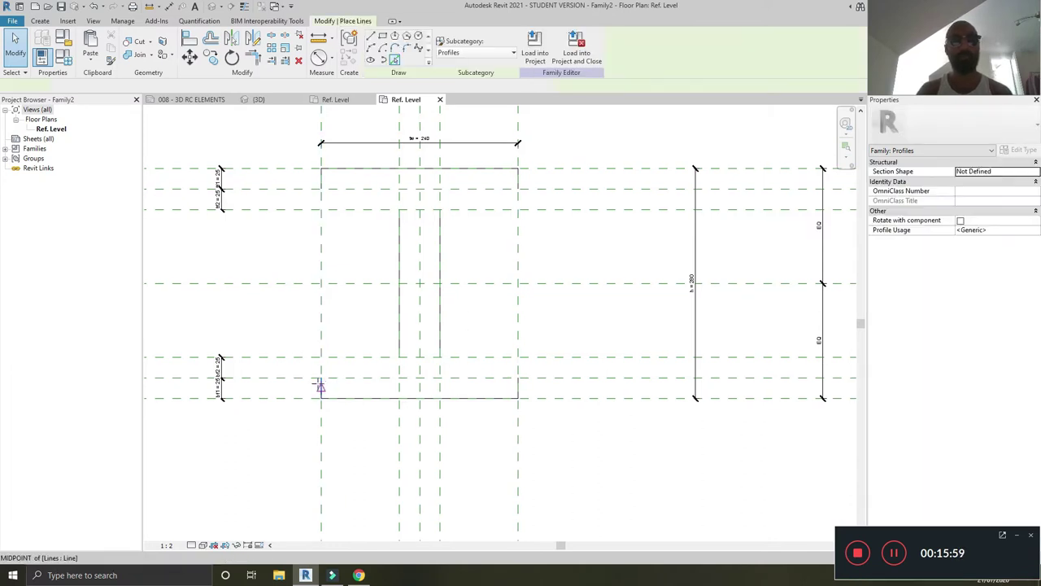
click(321, 377)
click(399, 356)
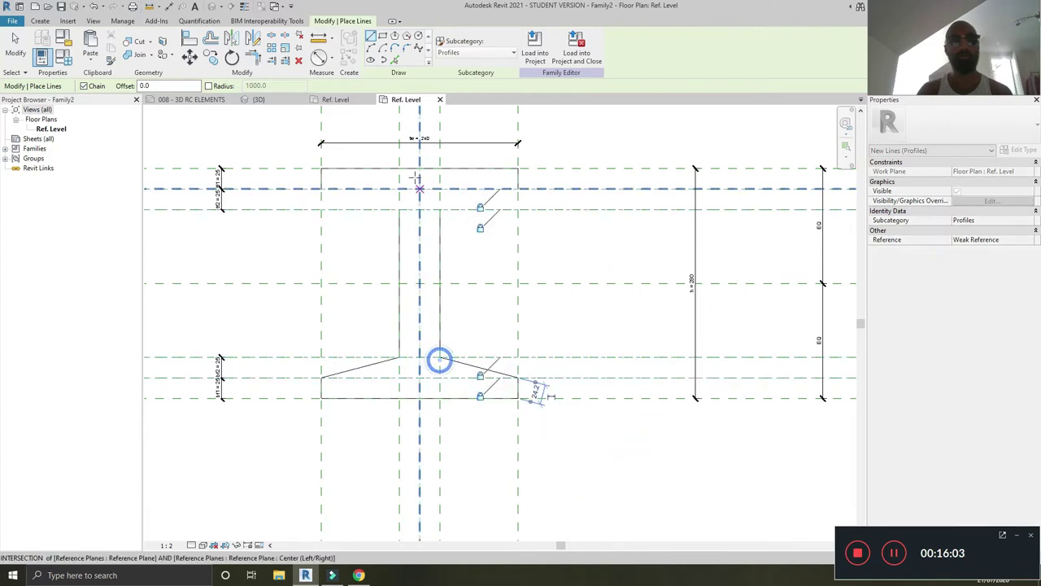
click(440, 356)
click(480, 205)
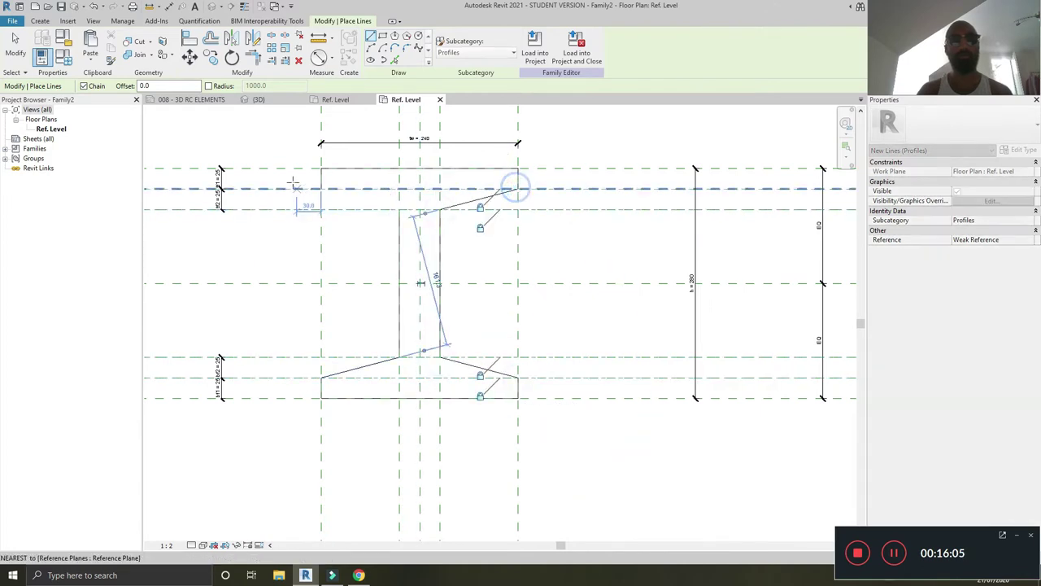
click(399, 218)
click(323, 188)
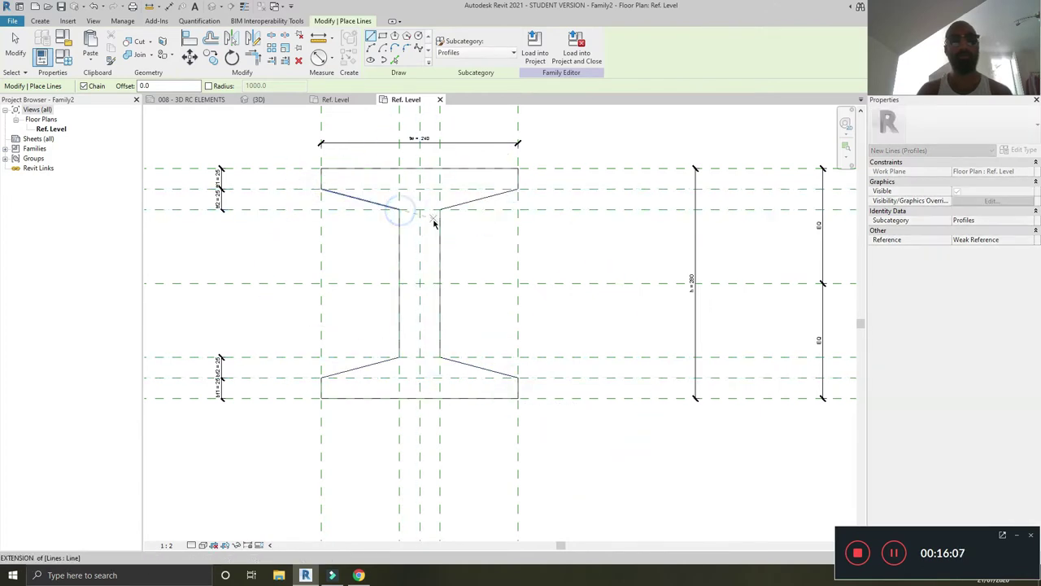
key(Escape)
key(Escape)
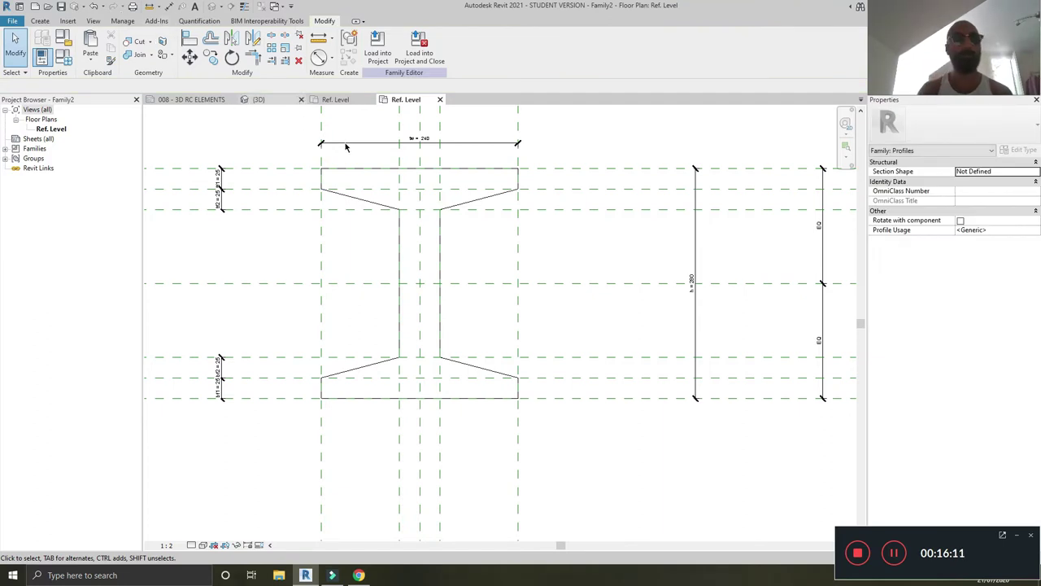
Widen the flange to 360 and the web, and shift both flanges' inner planes inward
scroll(358, 260, down, 2)
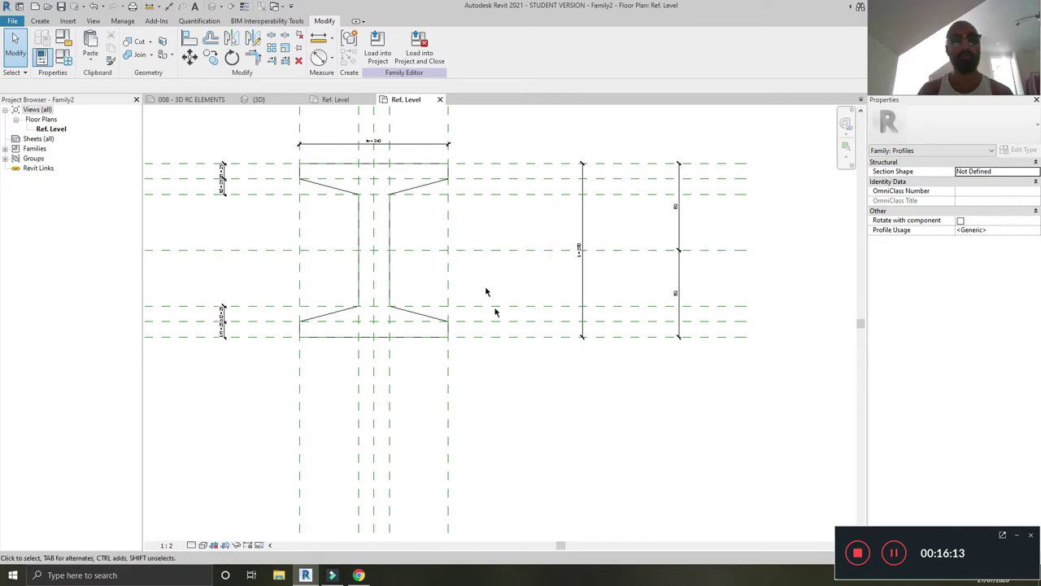
click(451, 439)
drag(453, 432, 488, 432)
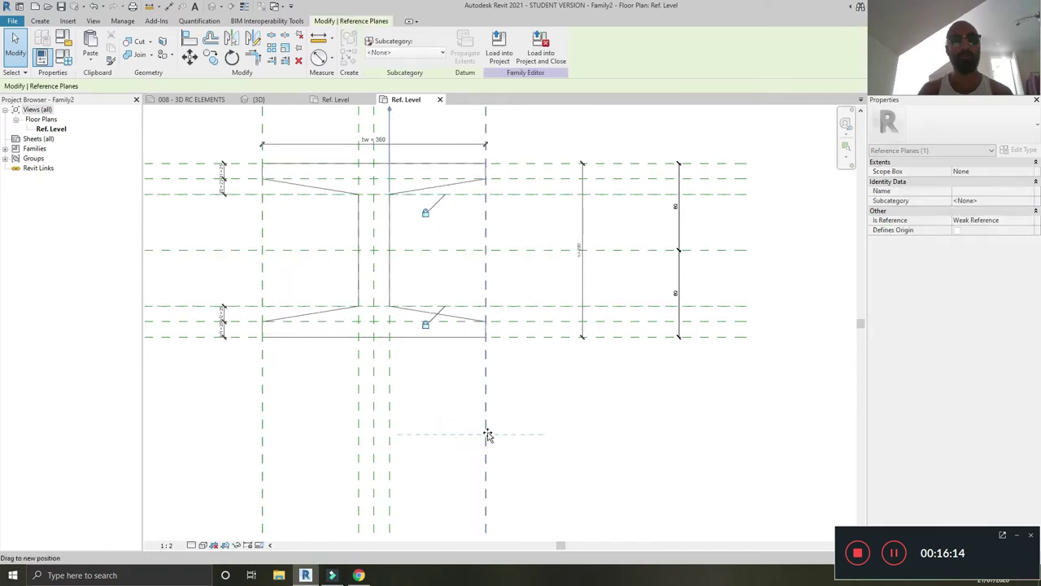
click(343, 419)
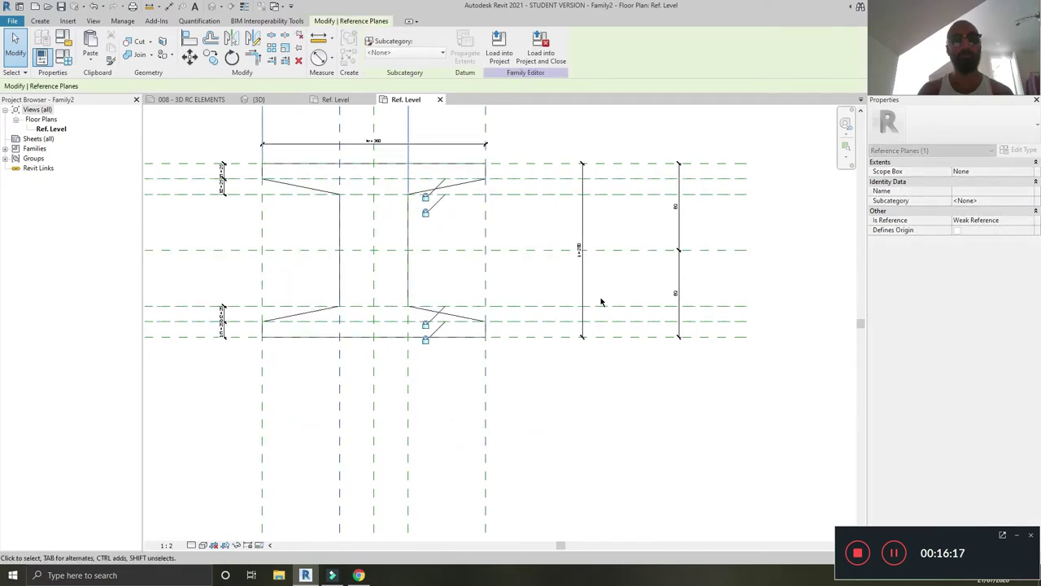
click(551, 305)
drag(549, 306, 550, 290)
click(533, 195)
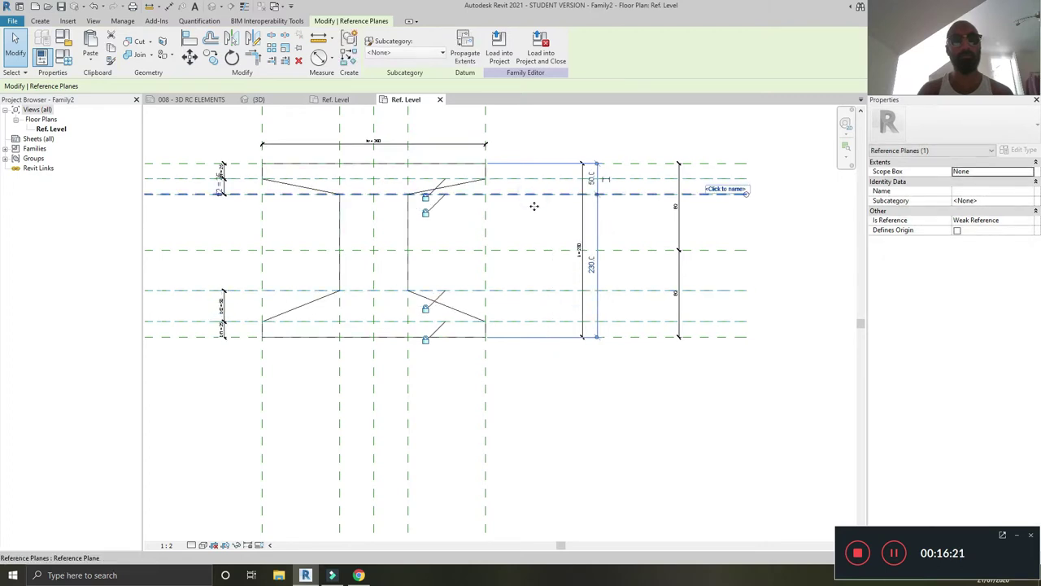
drag(534, 208, 533, 213)
click(590, 421)
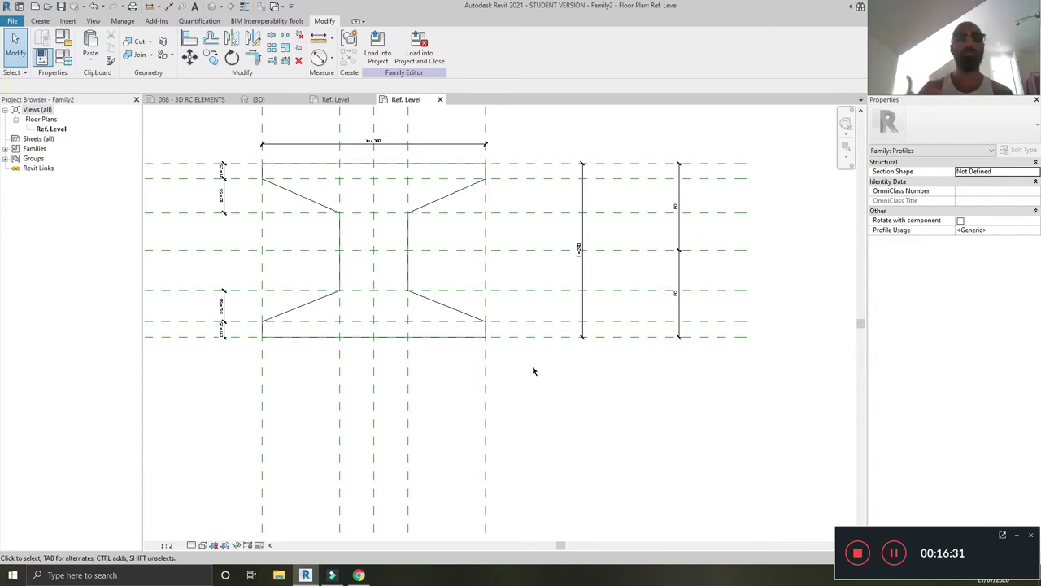
Increase the beam height from 280 to 350 and lower the bottom flange planes to 30 mm
scroll(415, 226, up, 3)
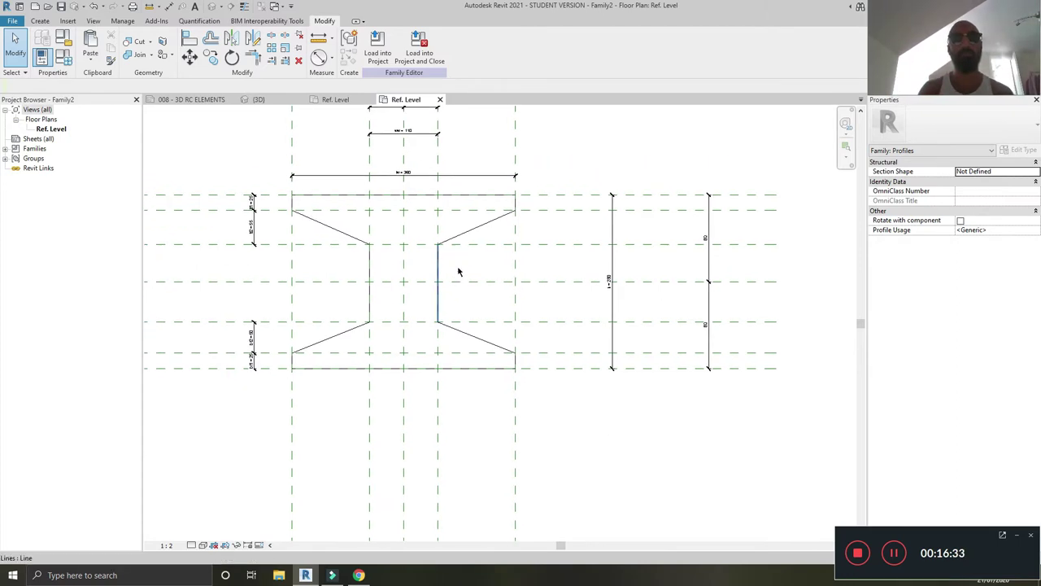
mouse_move(490, 298)
middle_down()
mouse_move(462, 293)
mouse_move(495, 310)
middle_up()
scroll(488, 307, down, 2)
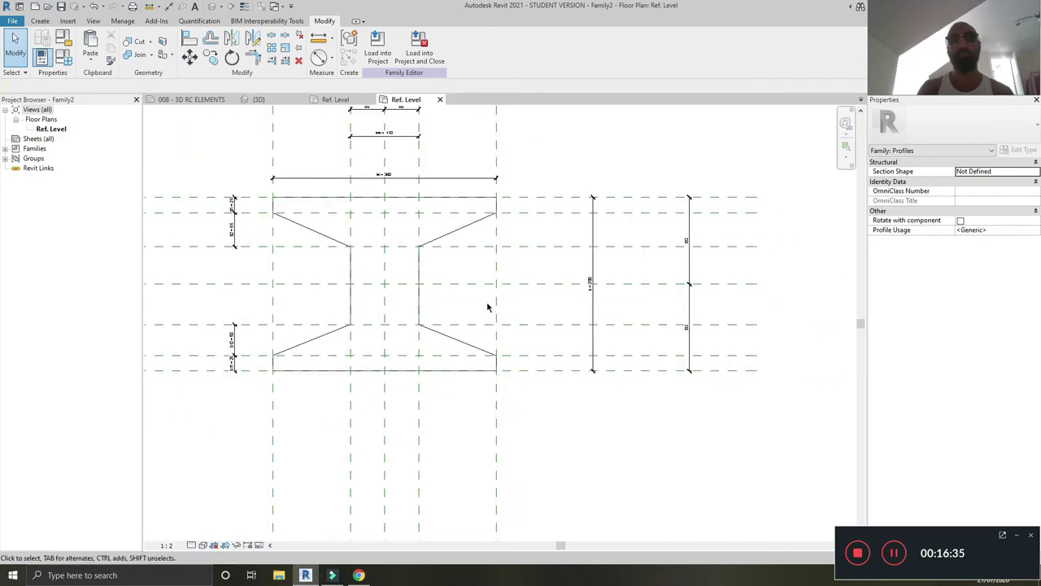
scroll(554, 342, up, 5)
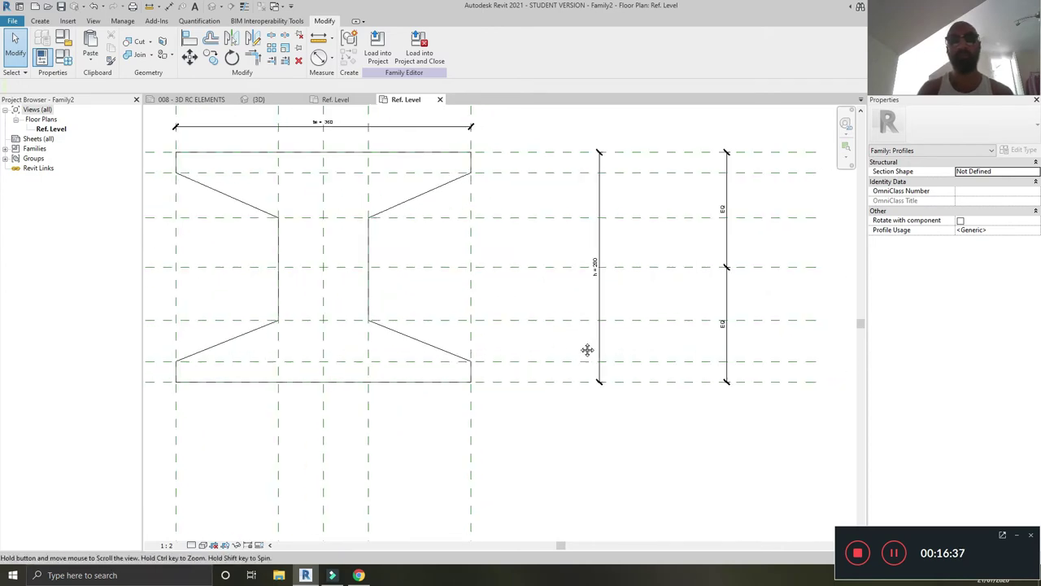
scroll(523, 418, down, 3)
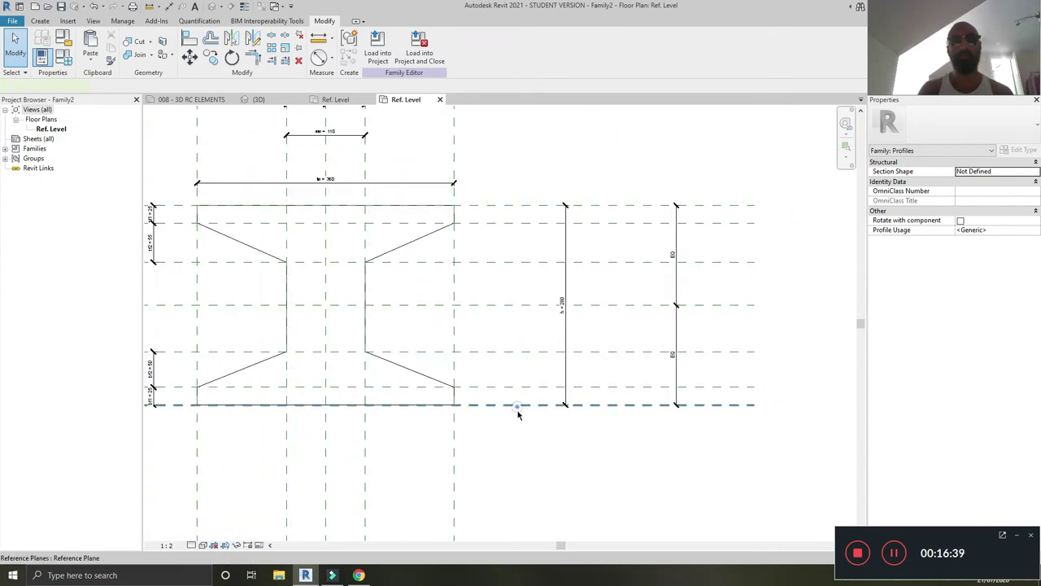
drag(515, 407, 515, 429)
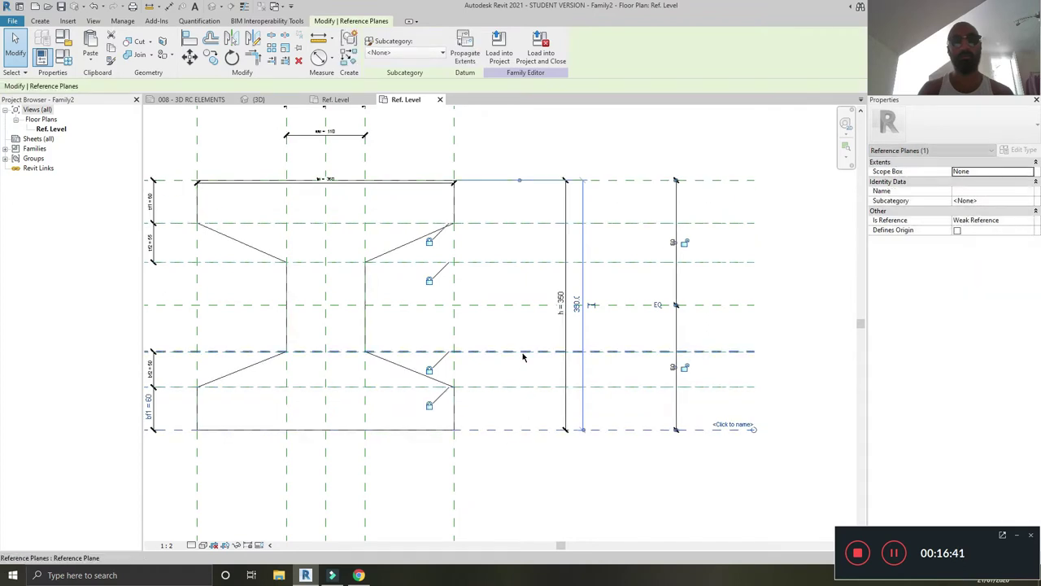
click(518, 388)
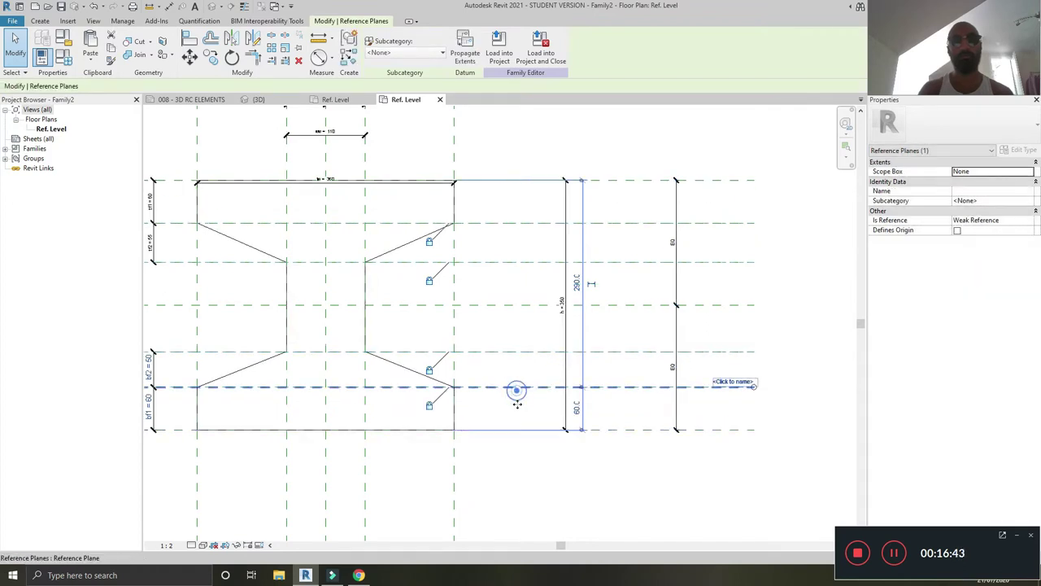
drag(516, 388, 516, 408)
drag(524, 359, 525, 368)
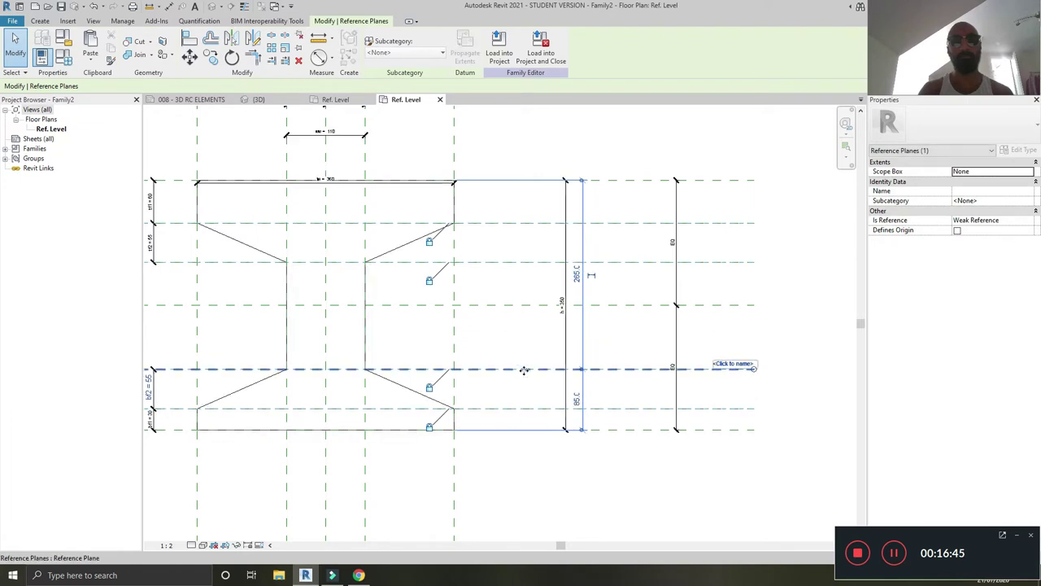
key(Escape)
Move the upper flange reference plane to 60 mm, then to 40 mm
click(499, 261)
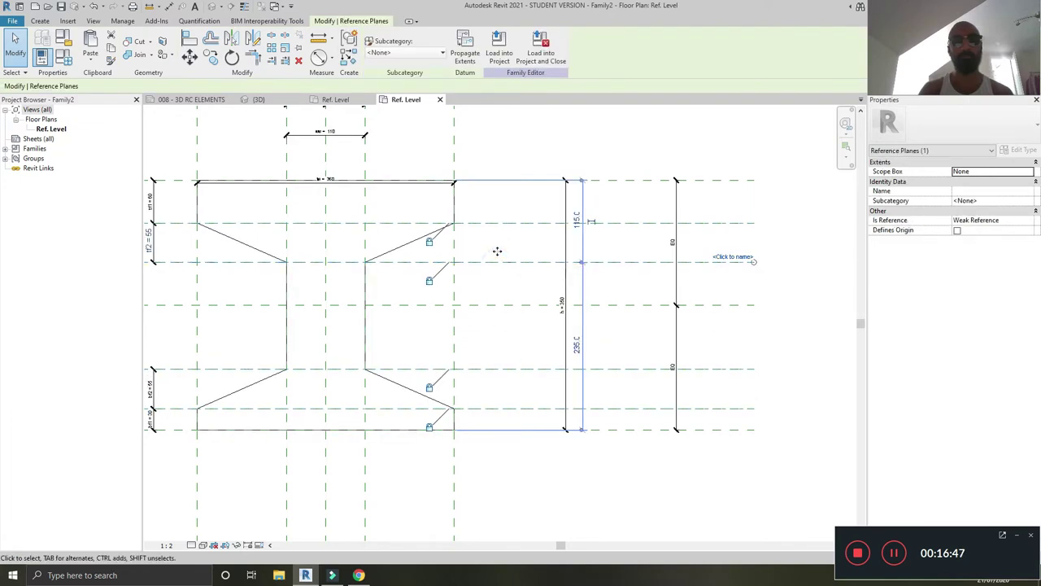
drag(504, 222, 504, 218)
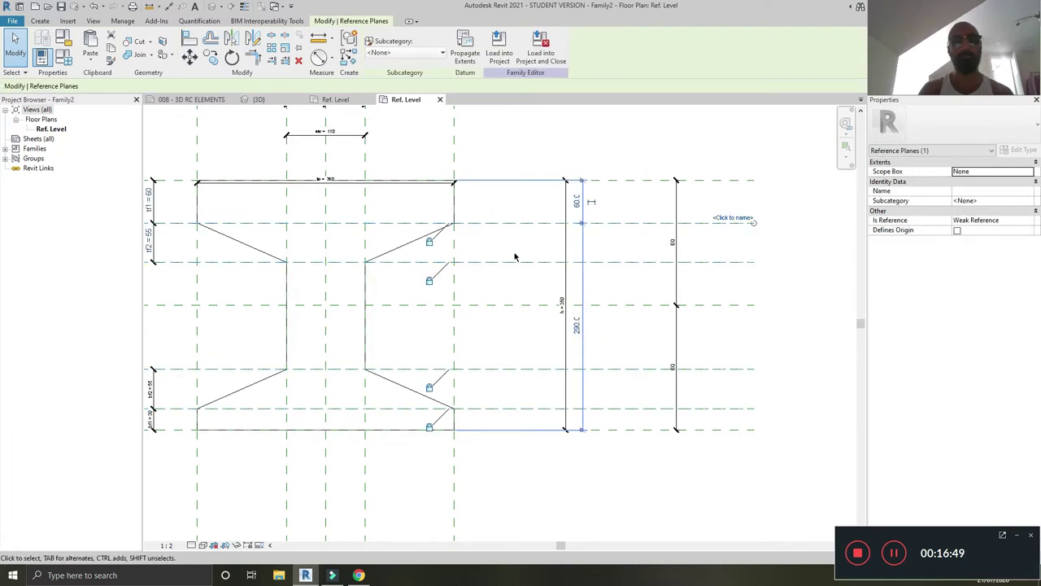
key(z)
key(f)
mouse_move(561, 203)
mouse_down()
mouse_move(562, 192)
mouse_move(545, 235)
mouse_move(551, 218)
mouse_up()
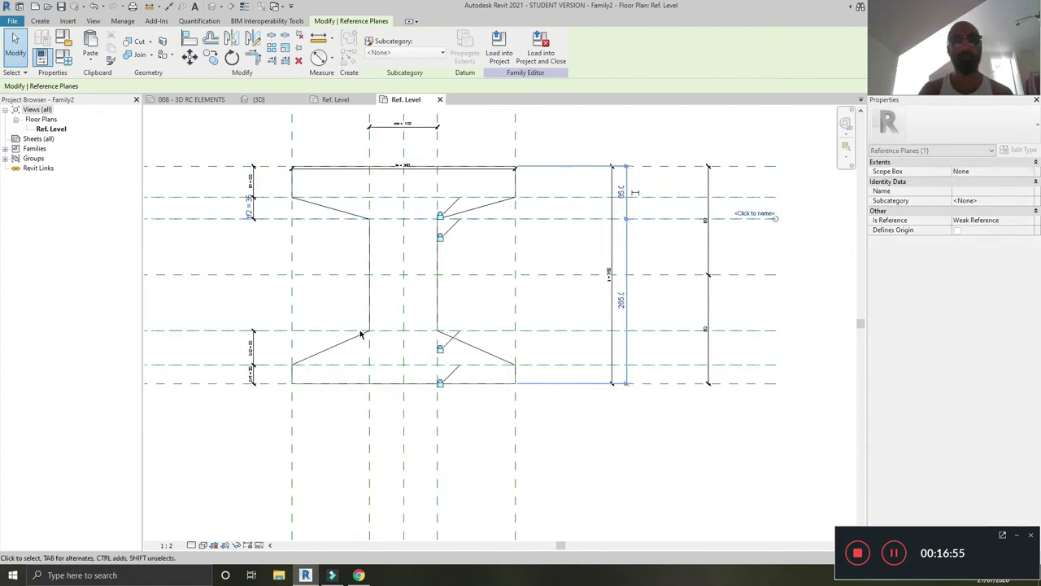
Set bf1, bf2, tf1 and tf2 to 30 in Family Types
click(63, 57)
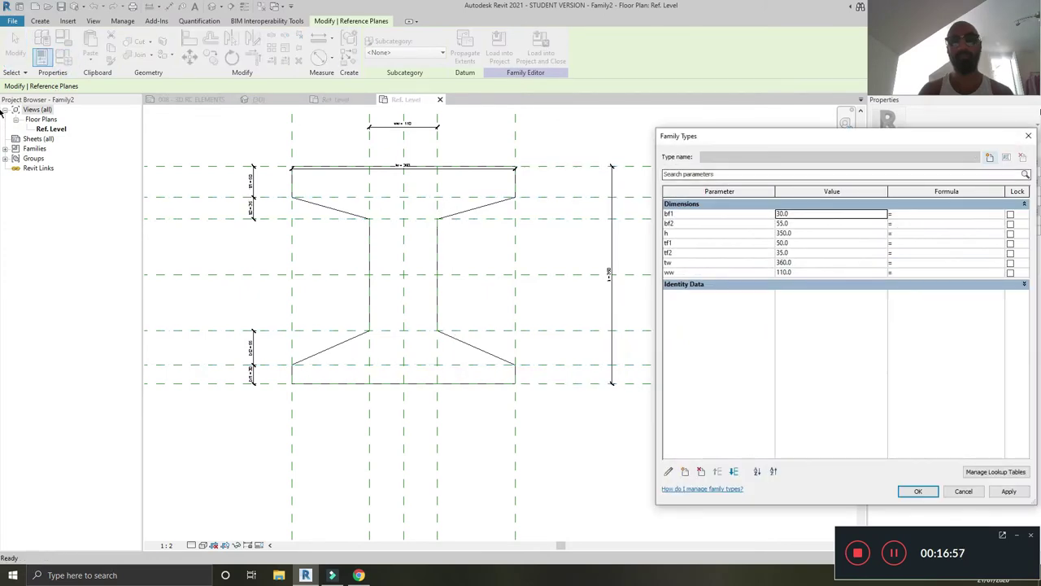
key(Return)
middle_drag(528, 430, 449, 419)
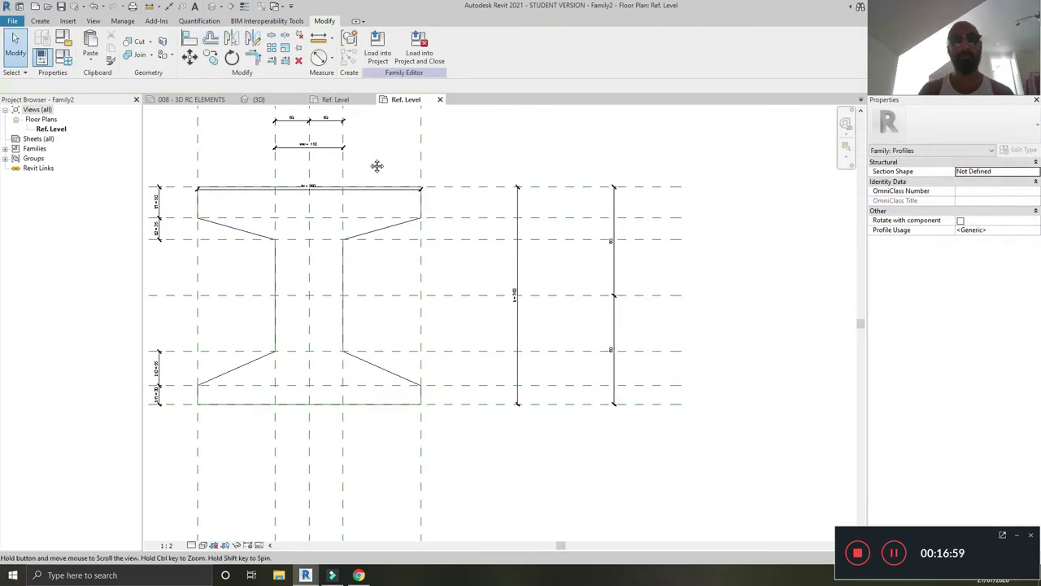
middle_drag(377, 166, 524, 127)
click(63, 57)
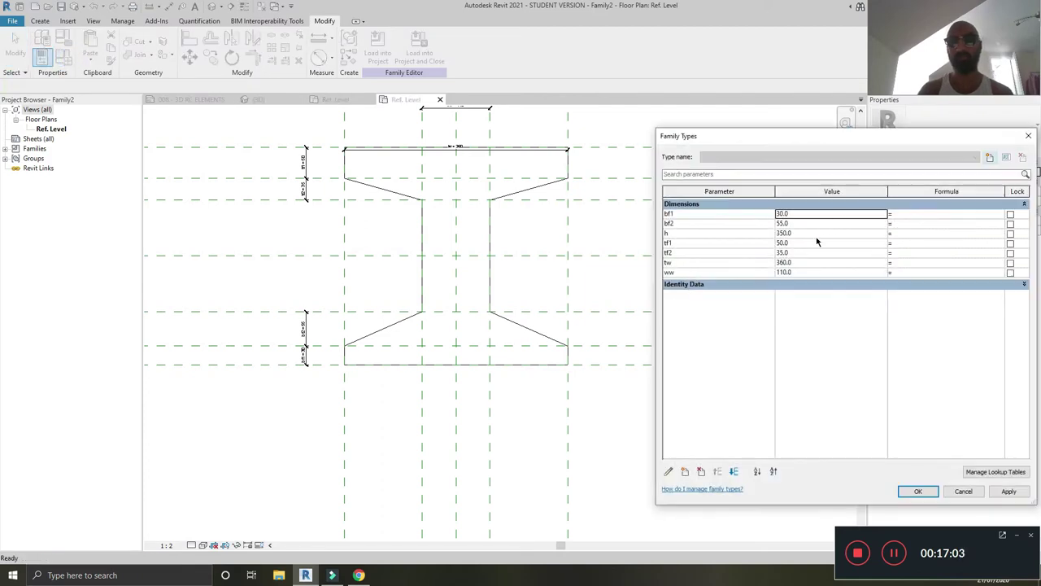
click(816, 234)
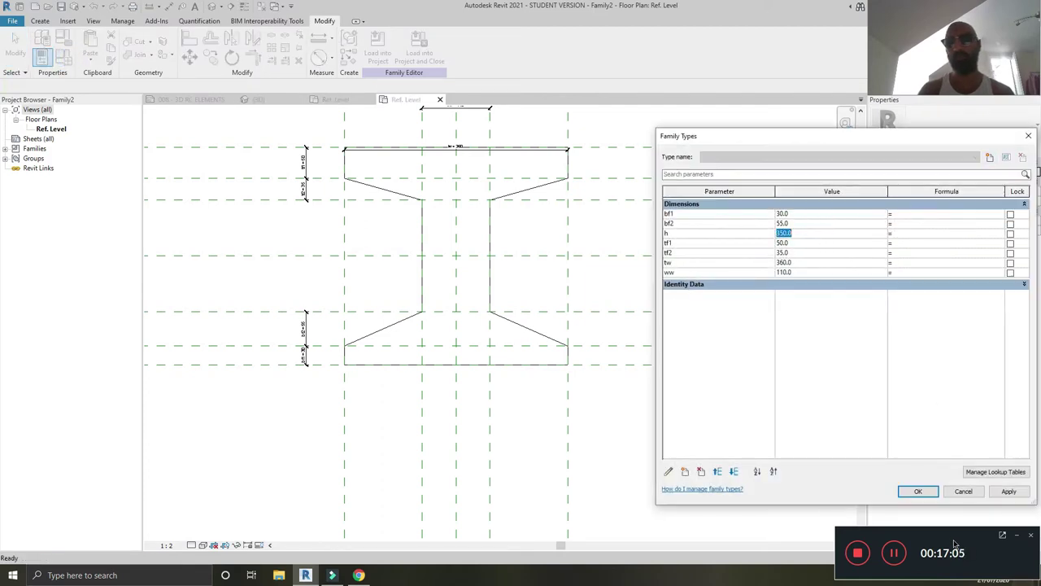
click(803, 213)
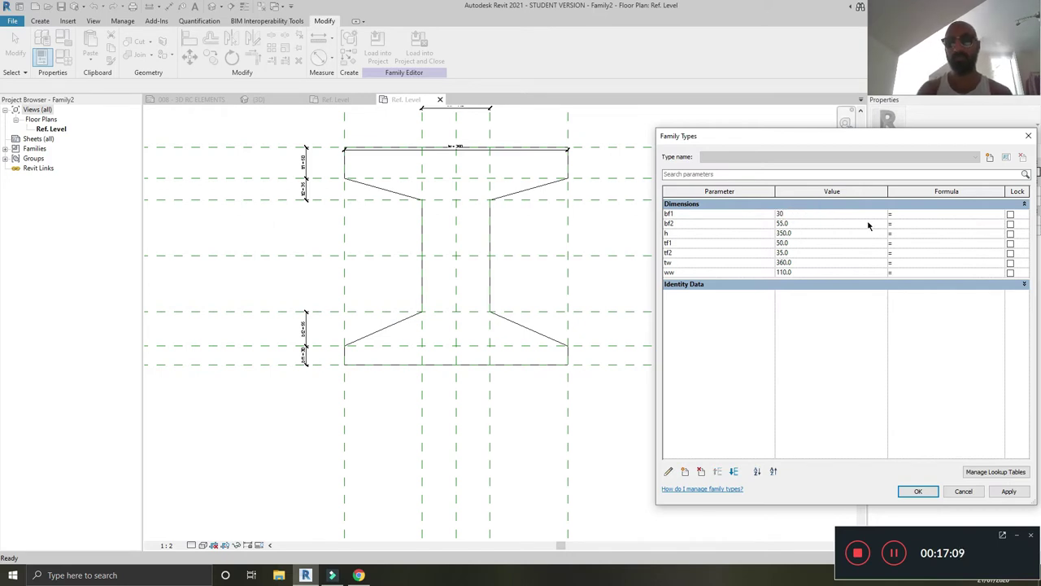
click(838, 254)
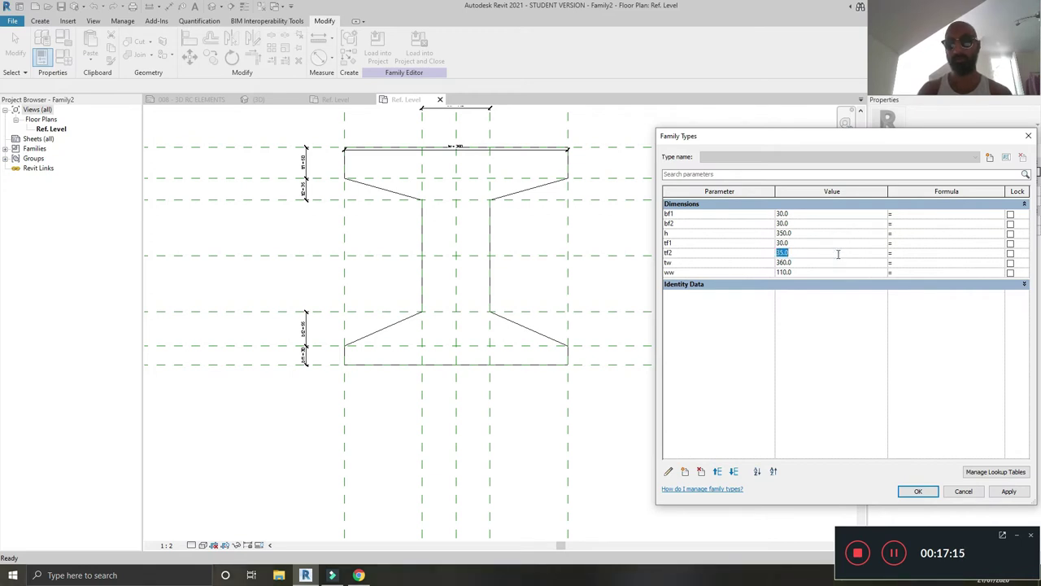
Reorder the parameters as h, ww, tw, bf1, bf2, tf1, tf2 and apply the changes
click(692, 213)
click(692, 234)
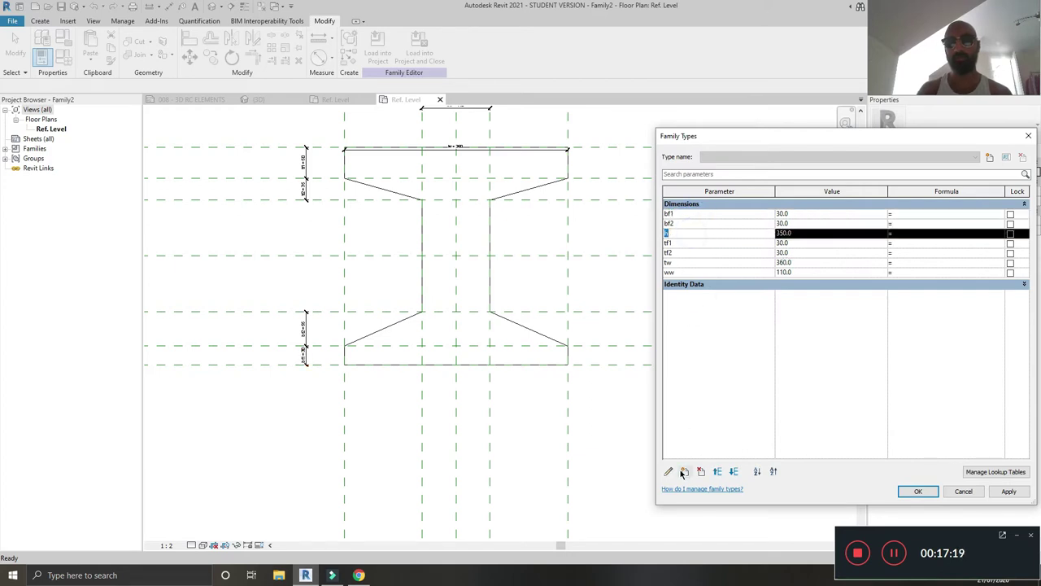
click(717, 471)
click(717, 471)
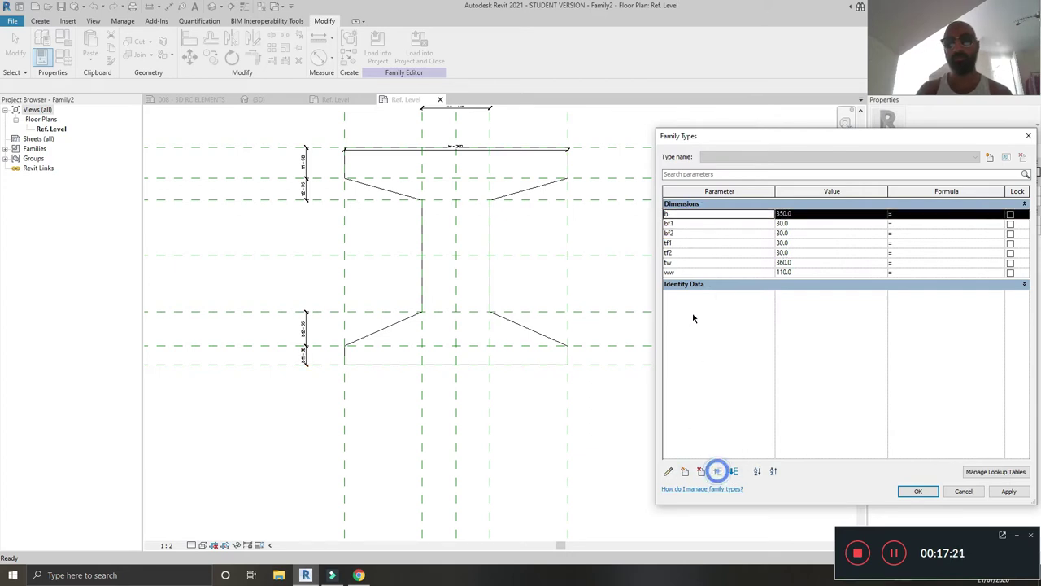
click(691, 272)
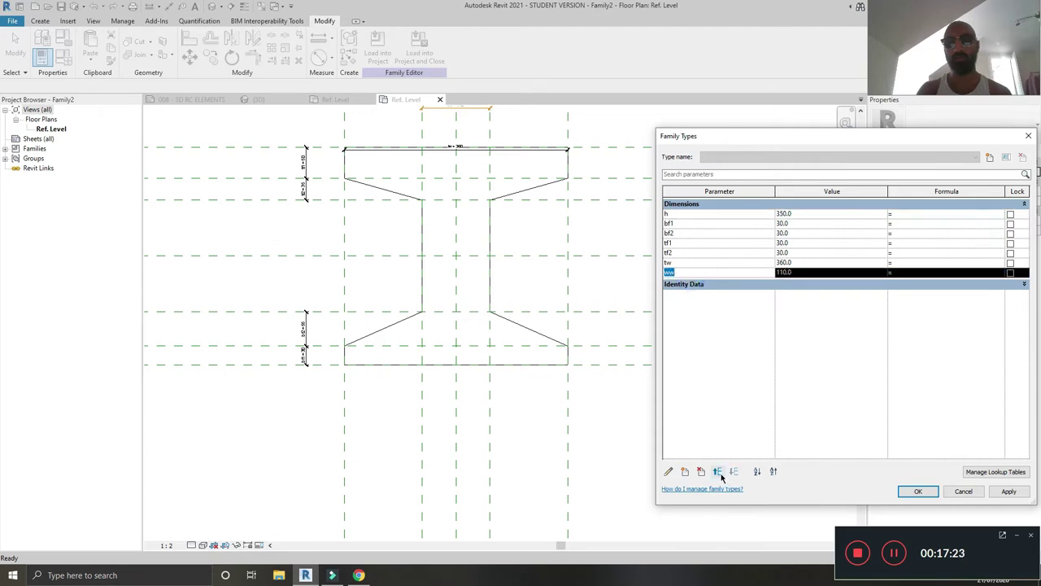
click(718, 471)
click(718, 471)
click(718, 472)
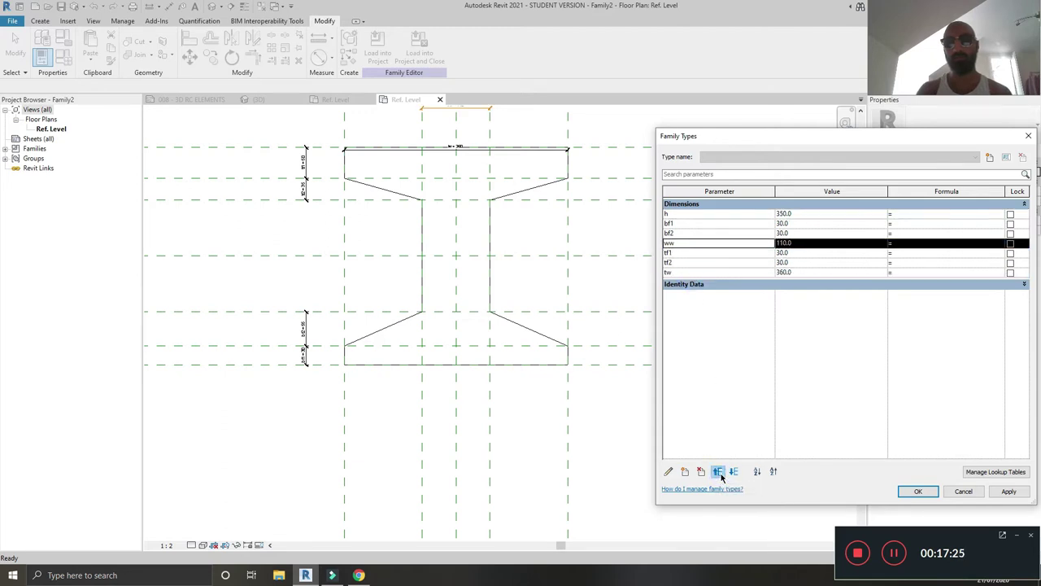
click(718, 471)
click(718, 471)
click(683, 273)
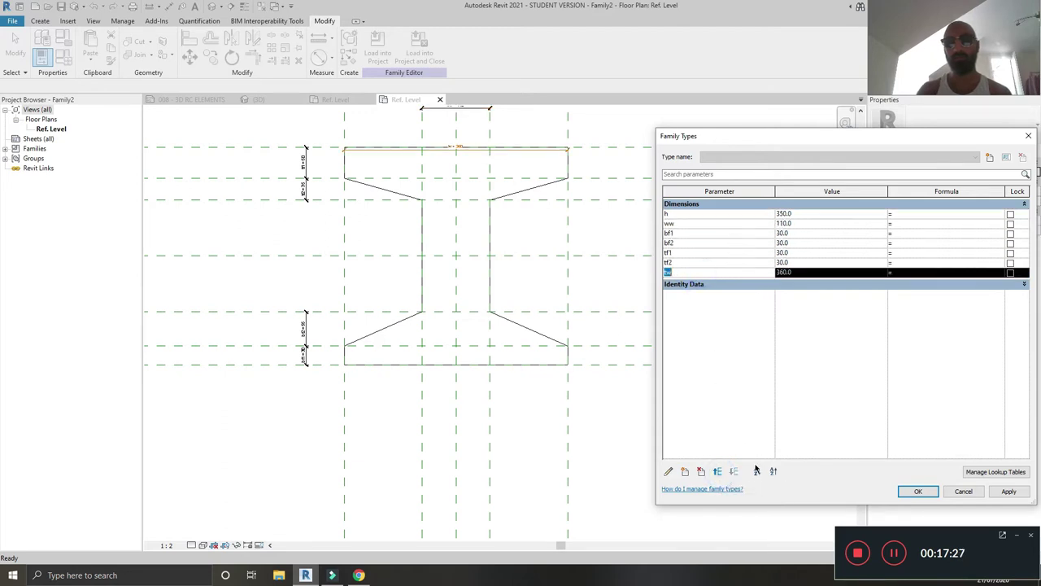
click(718, 471)
click(717, 471)
click(718, 471)
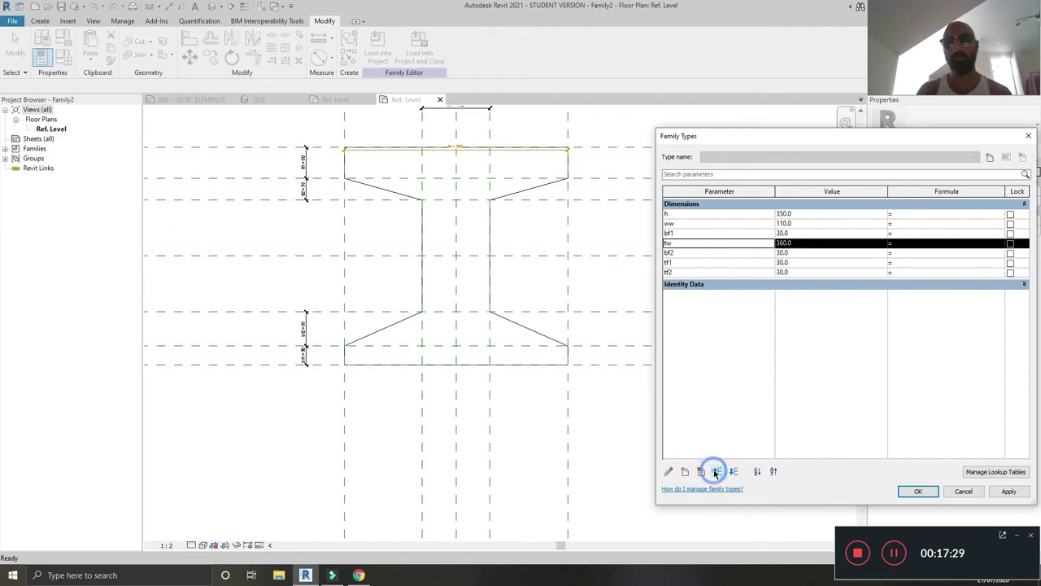
click(717, 471)
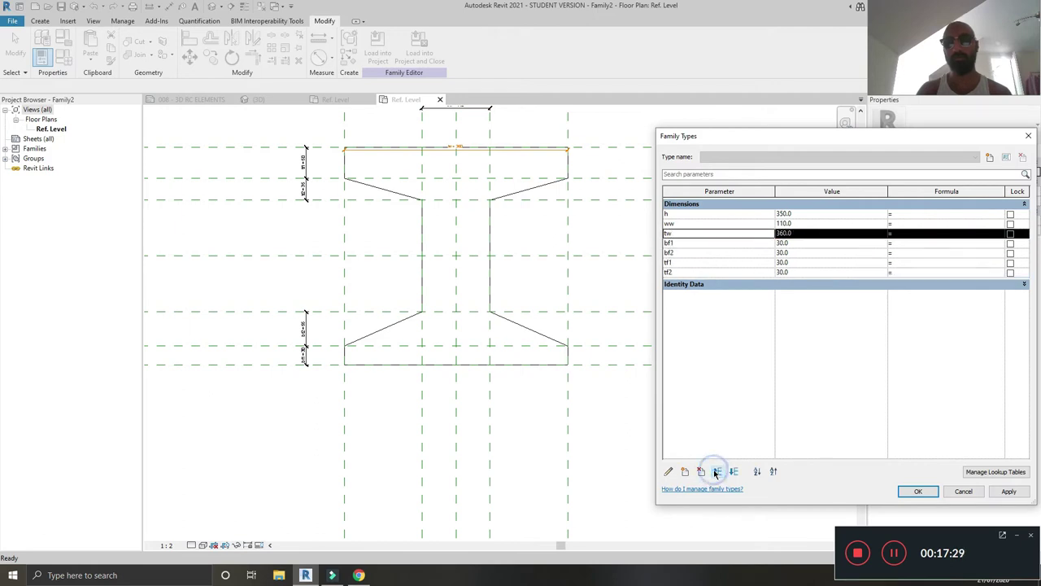
click(1009, 492)
Close Family Types and align the top and bottom flange lines to the top and bottom reference planes
click(918, 491)
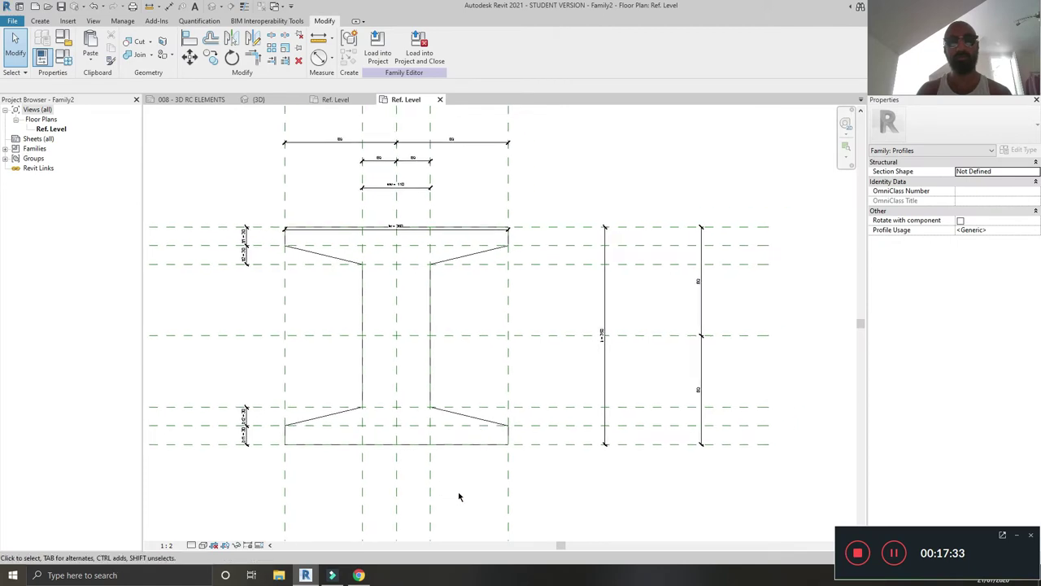
scroll(245, 259, up, 2)
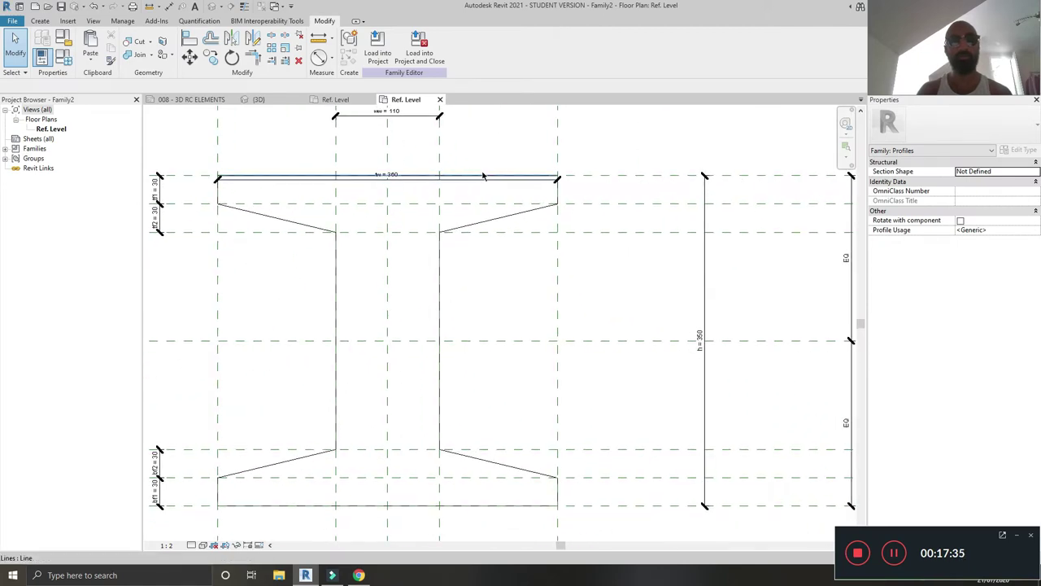
click(482, 175)
scroll(480, 220, down, 2)
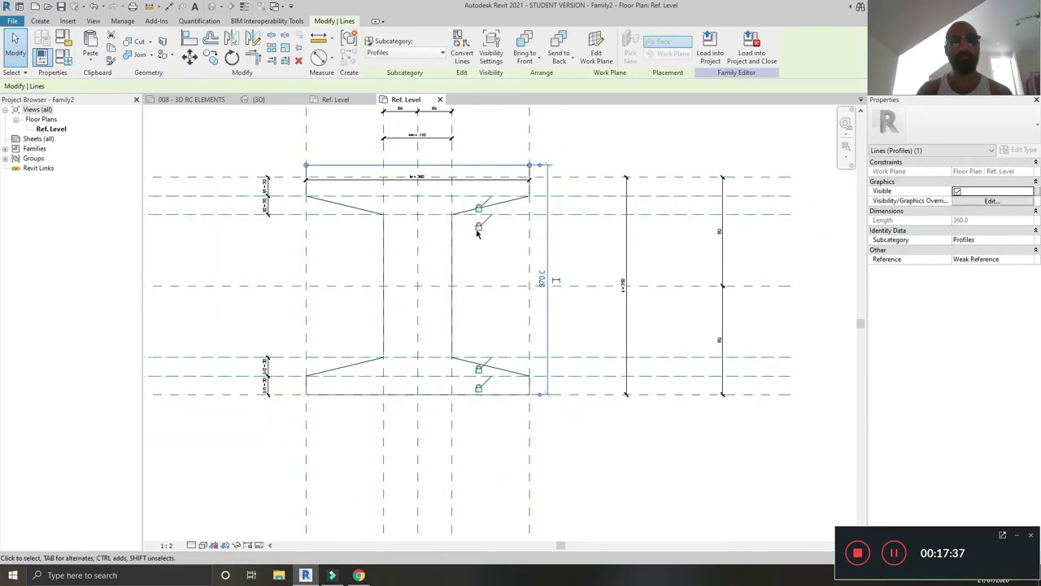
click(522, 272)
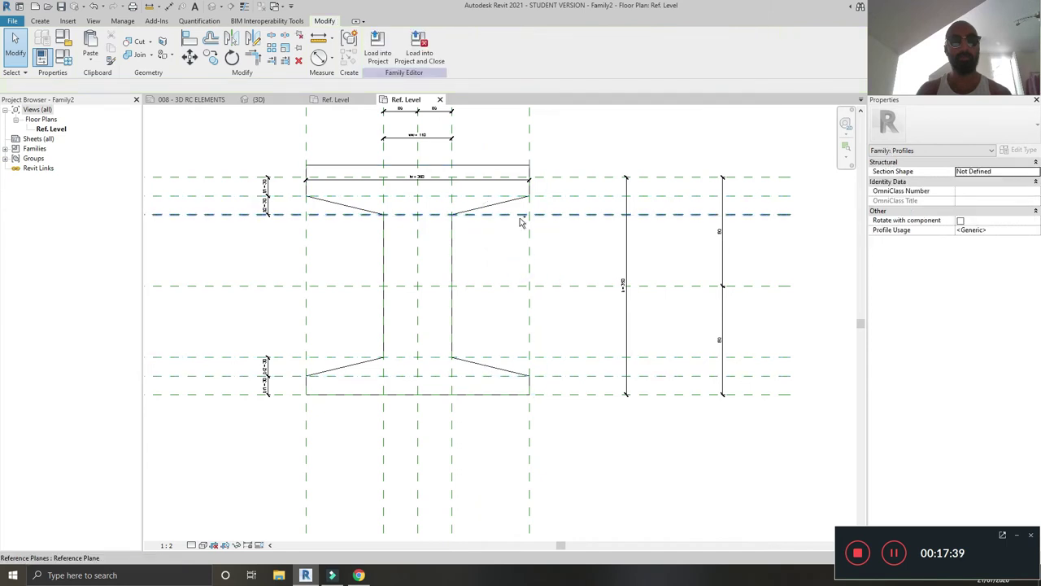
scroll(521, 221, up, 2)
key(a)
key(l)
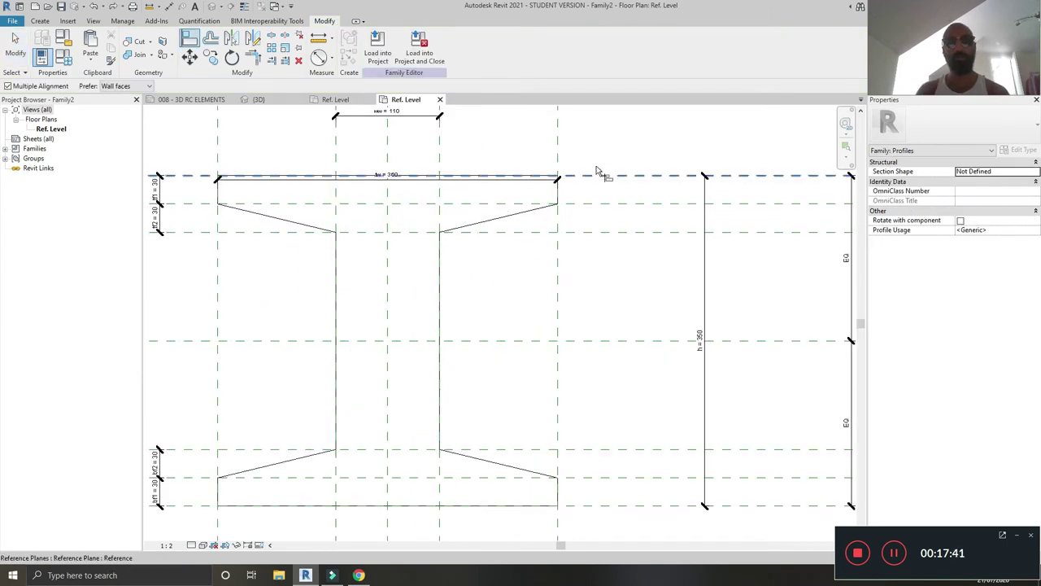
click(596, 171)
click(391, 177)
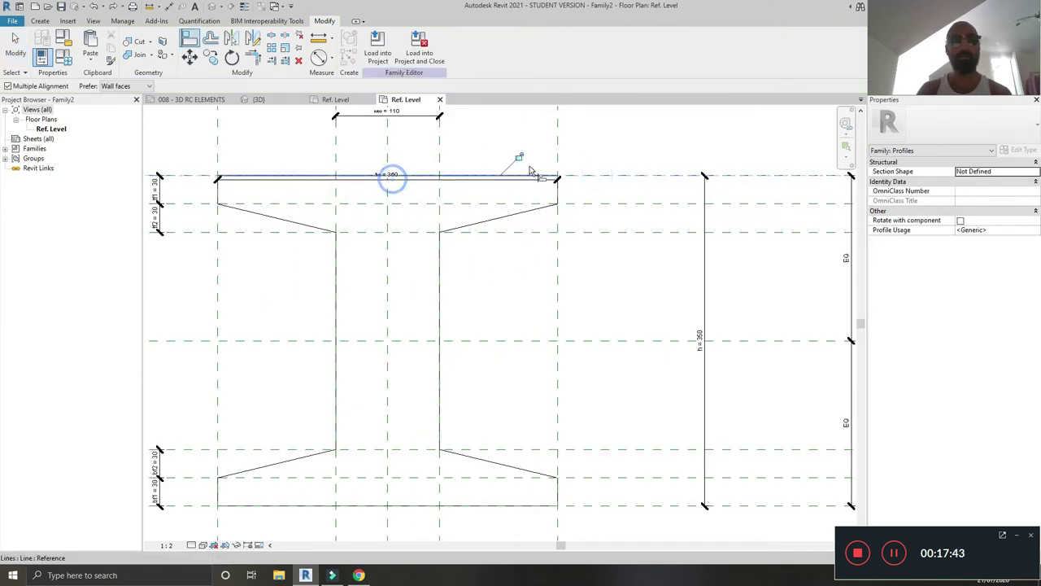
scroll(523, 224, down, 2)
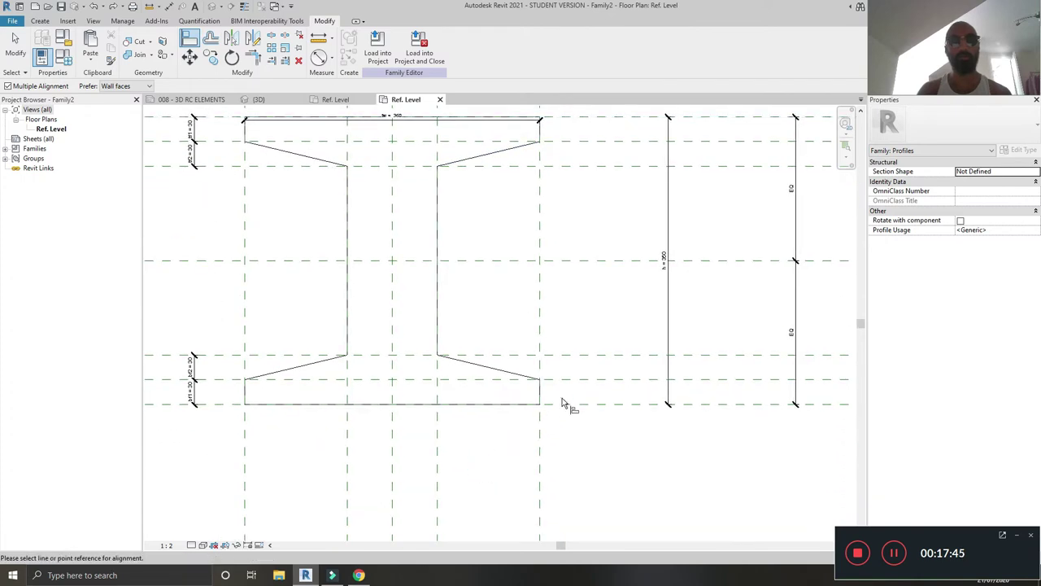
click(560, 404)
click(466, 405)
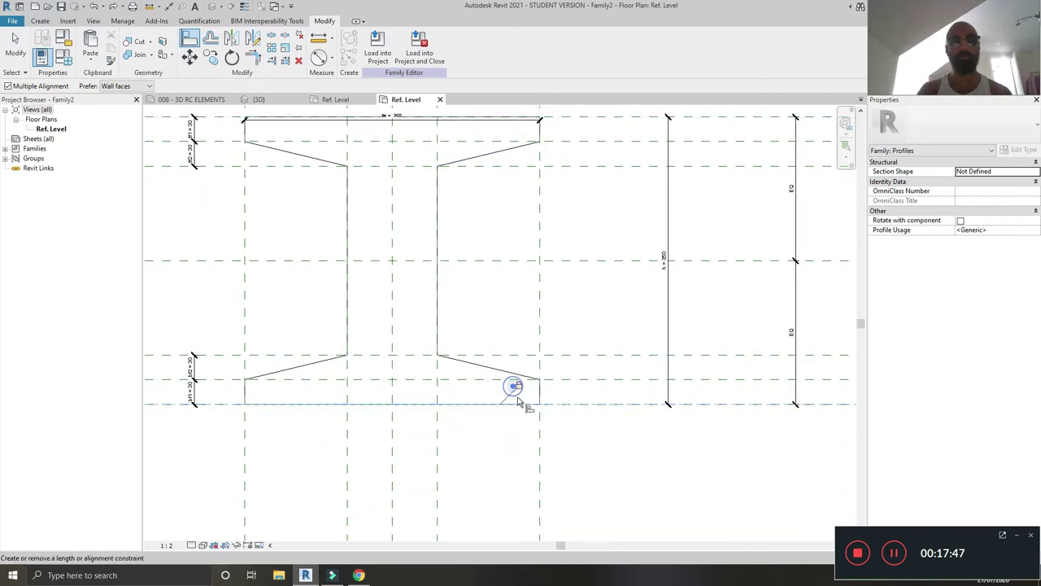
scroll(518, 402, down, 2)
key(Escape)
key(Escape)
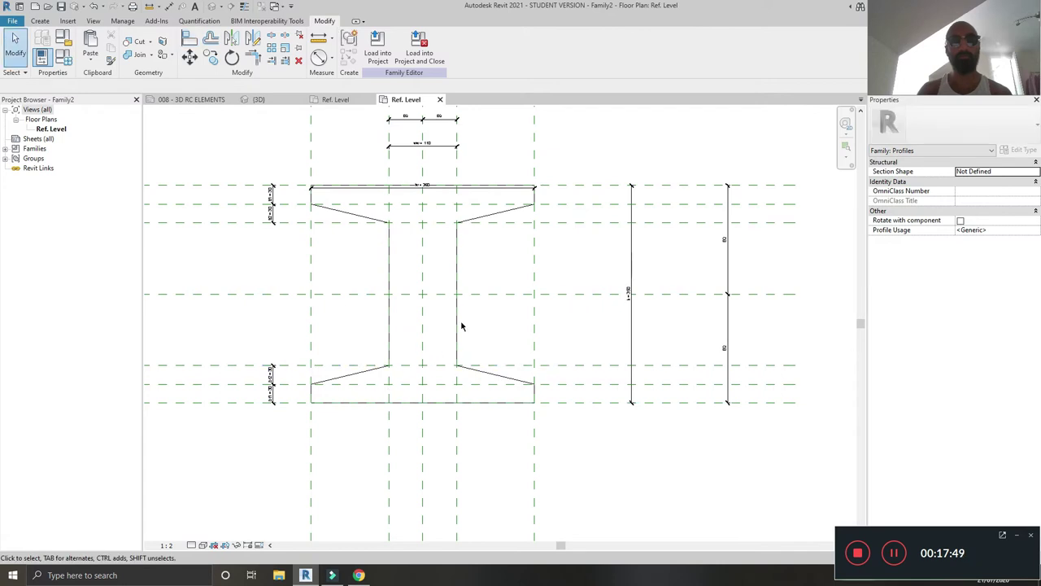
Align the left web line to the web's vertical reference plane
key(a)
key(l)
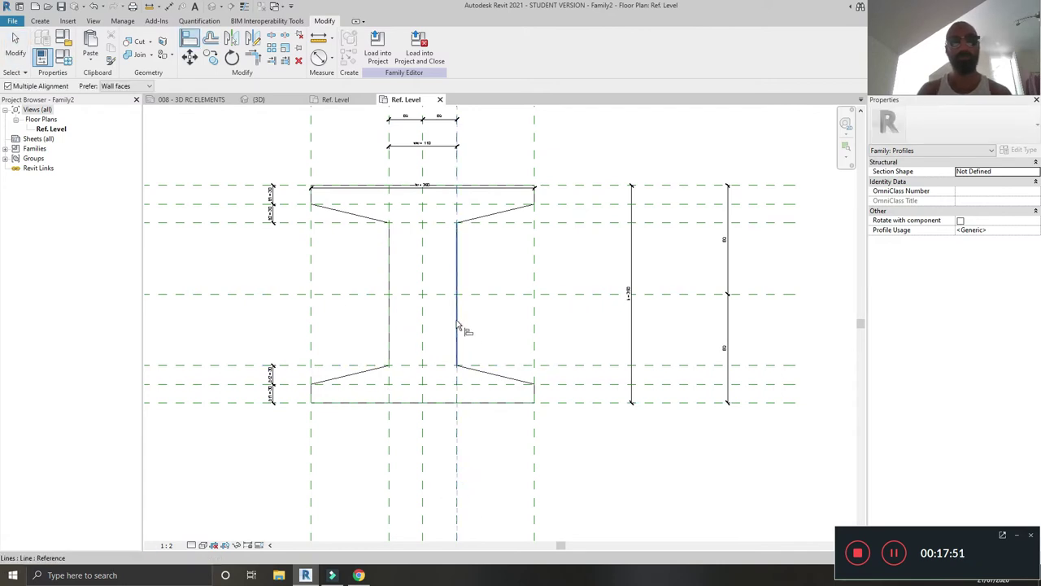
click(457, 323)
click(389, 350)
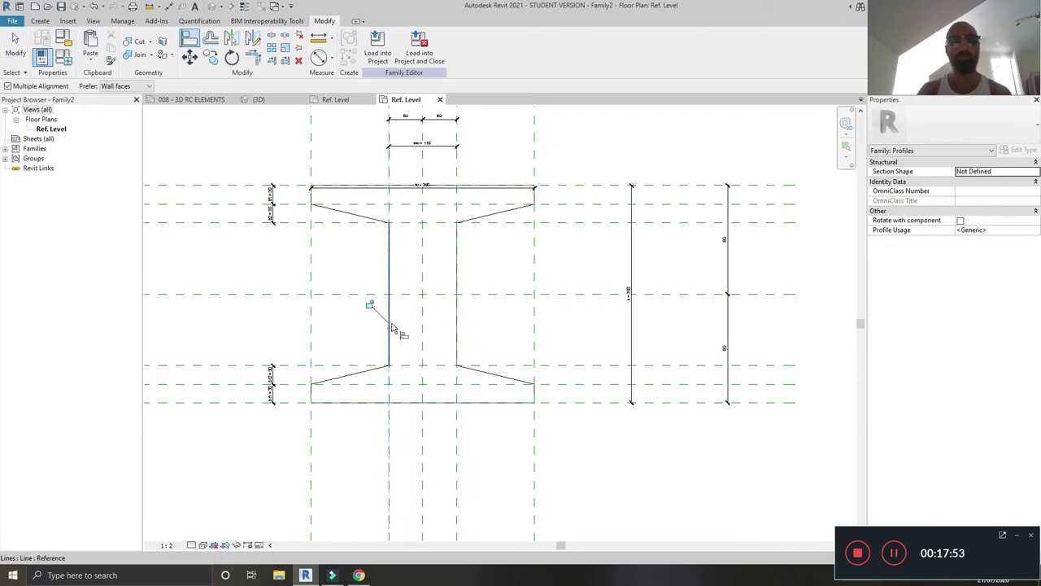
key(Escape)
Widen the web to 180, raise the lower taper plane and lower the upper taper plane
drag(302, 435, 289, 434)
click(459, 446)
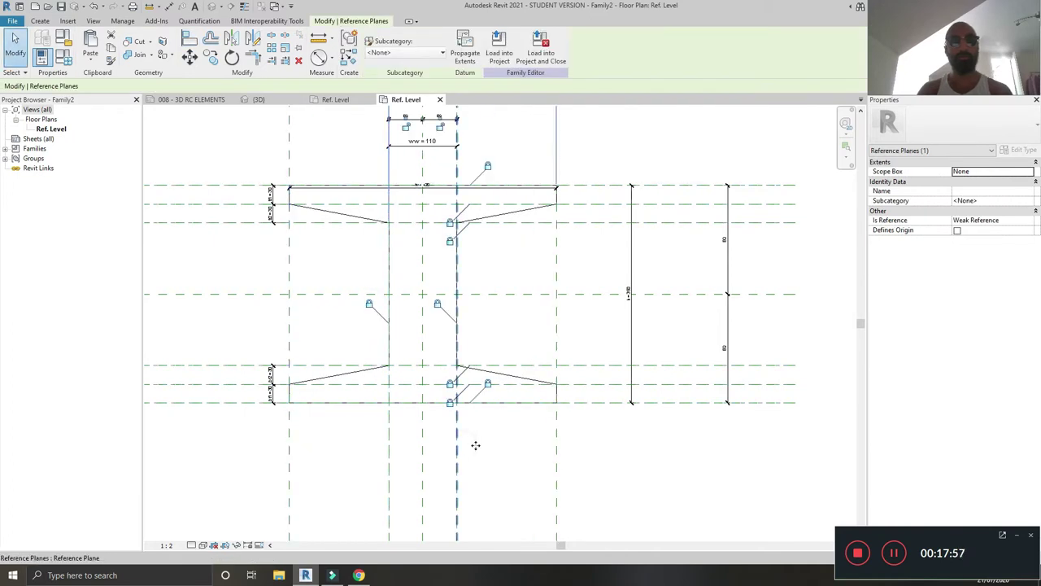
drag(459, 443, 483, 456)
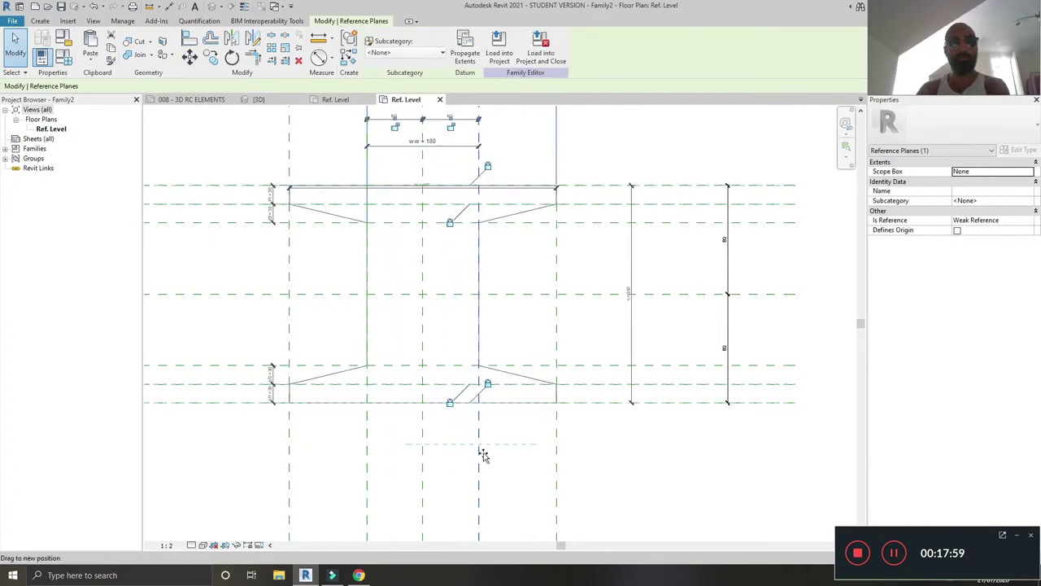
click(496, 366)
drag(496, 365, 517, 347)
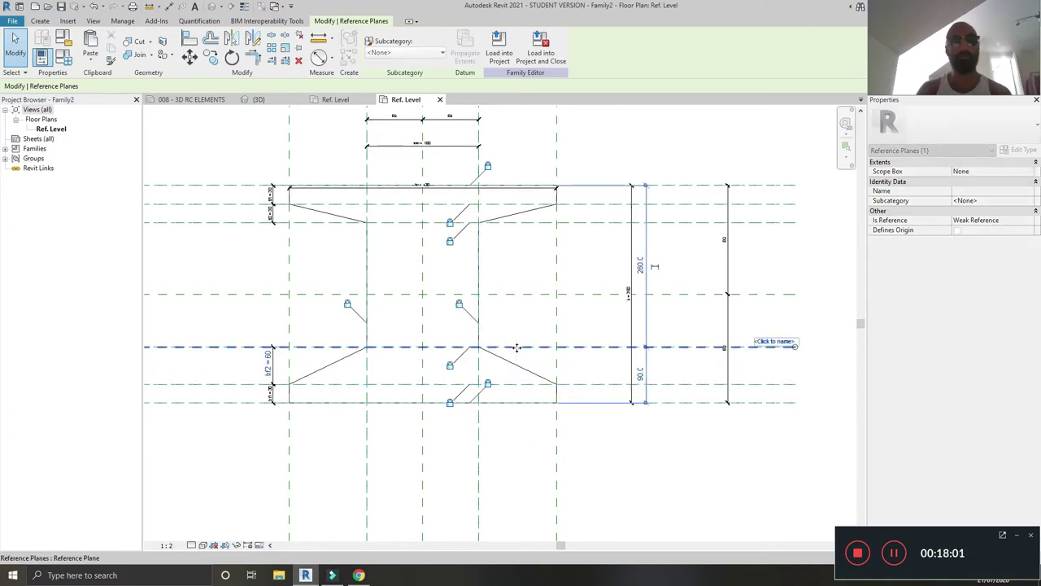
key(Escape)
click(519, 223)
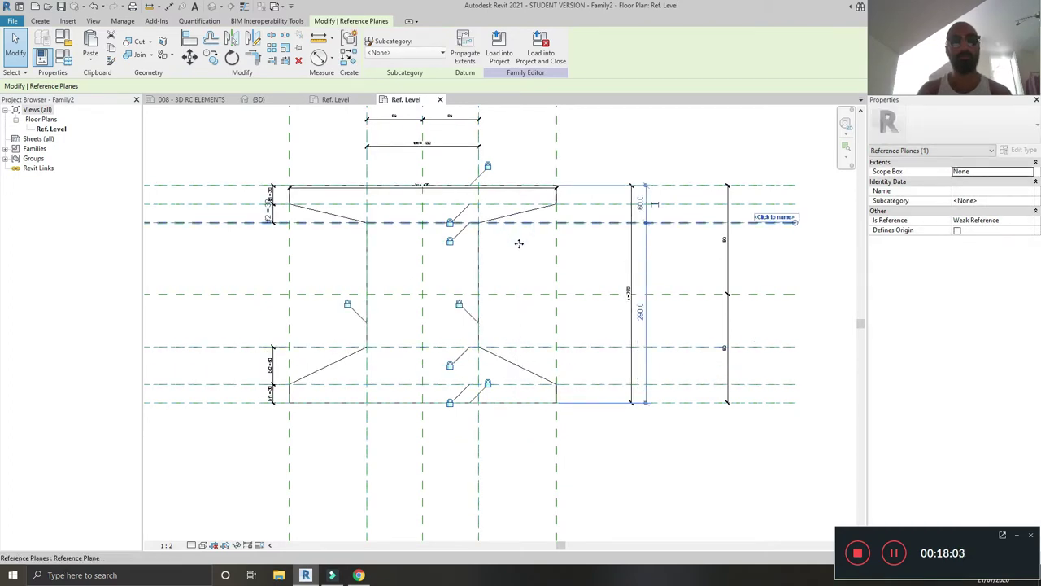
drag(519, 243, 518, 253)
click(334, 154)
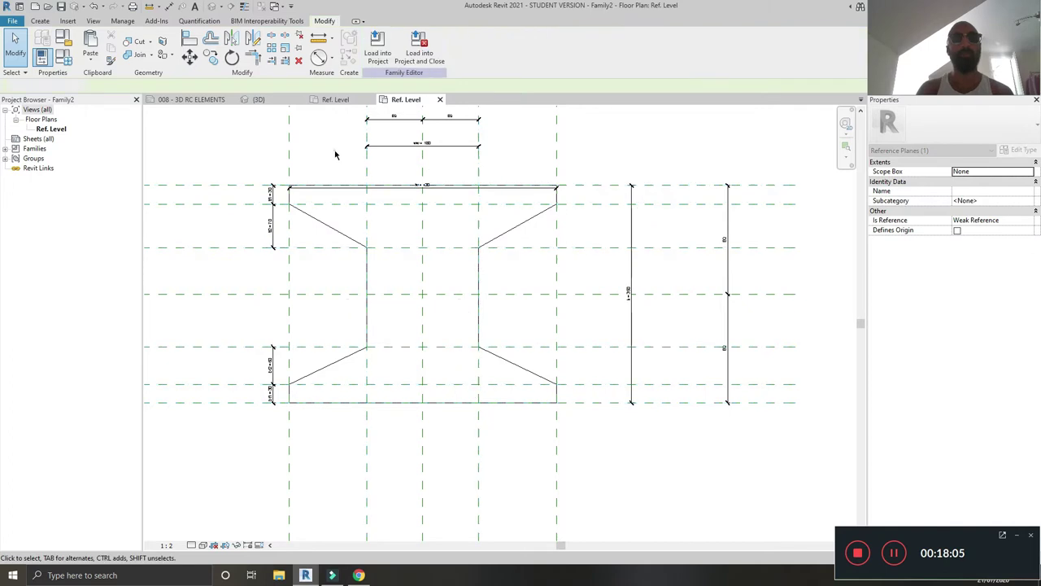
middle_drag(368, 220, 350, 238)
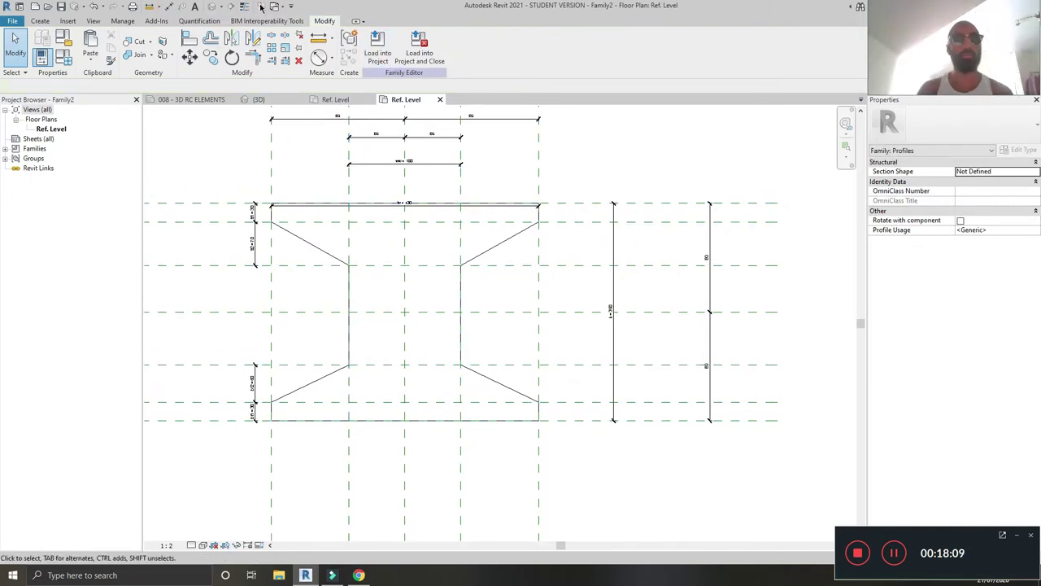
Load the profile into Family1 and expand Family2 under Profiles in the Project Browser
click(378, 45)
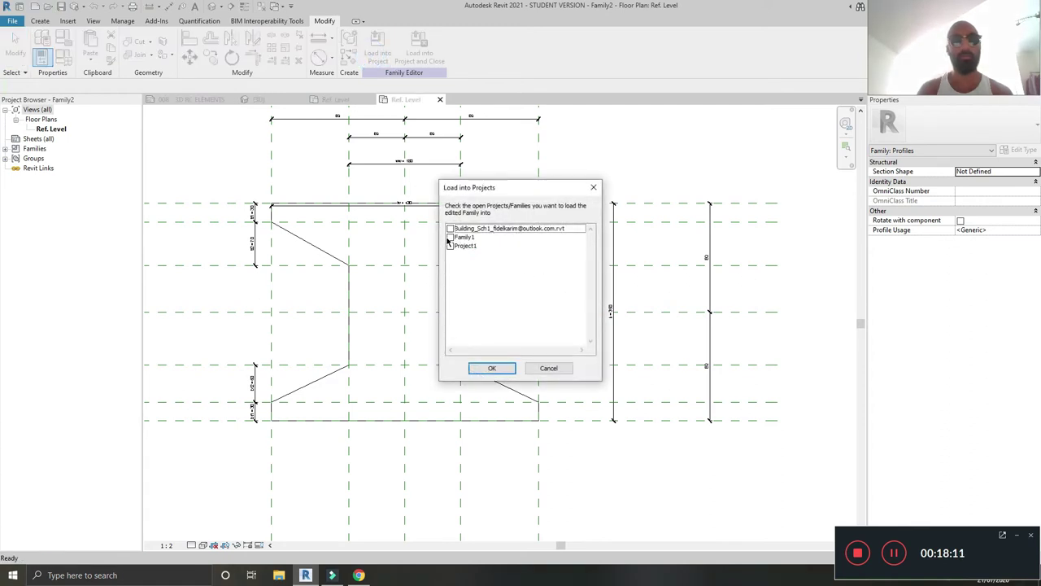
click(450, 237)
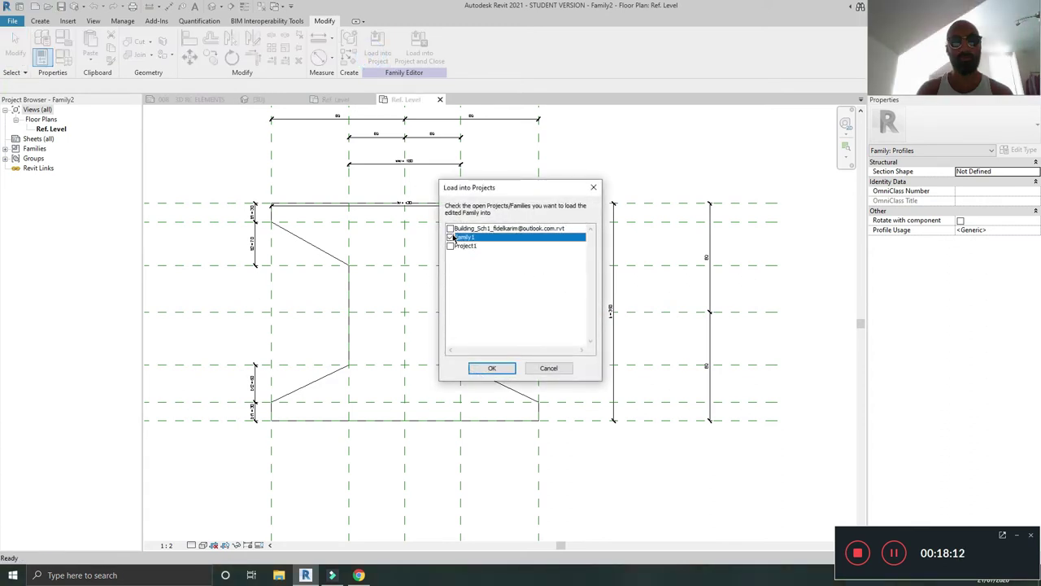
click(492, 369)
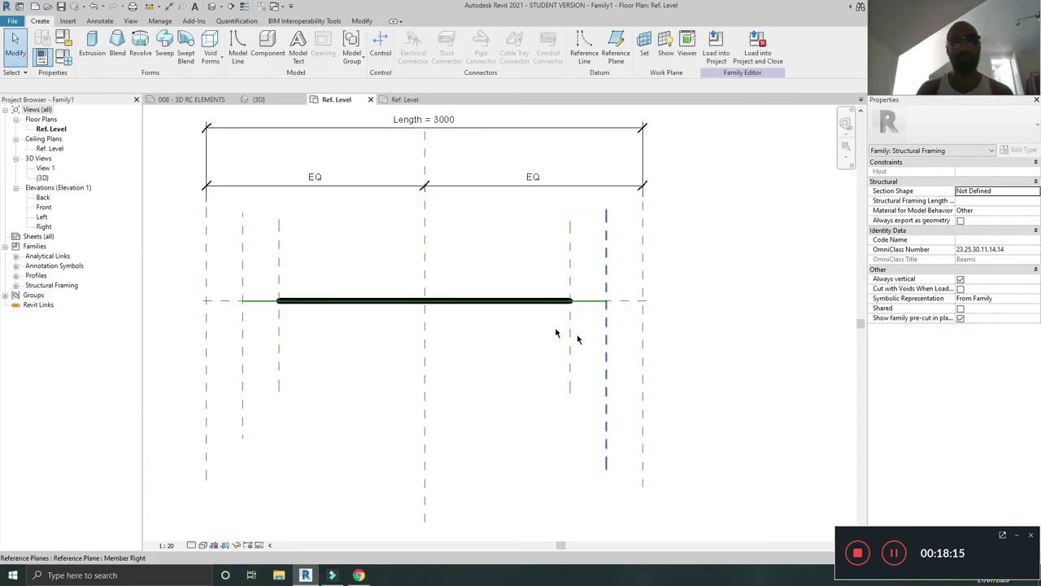
click(16, 275)
click(27, 285)
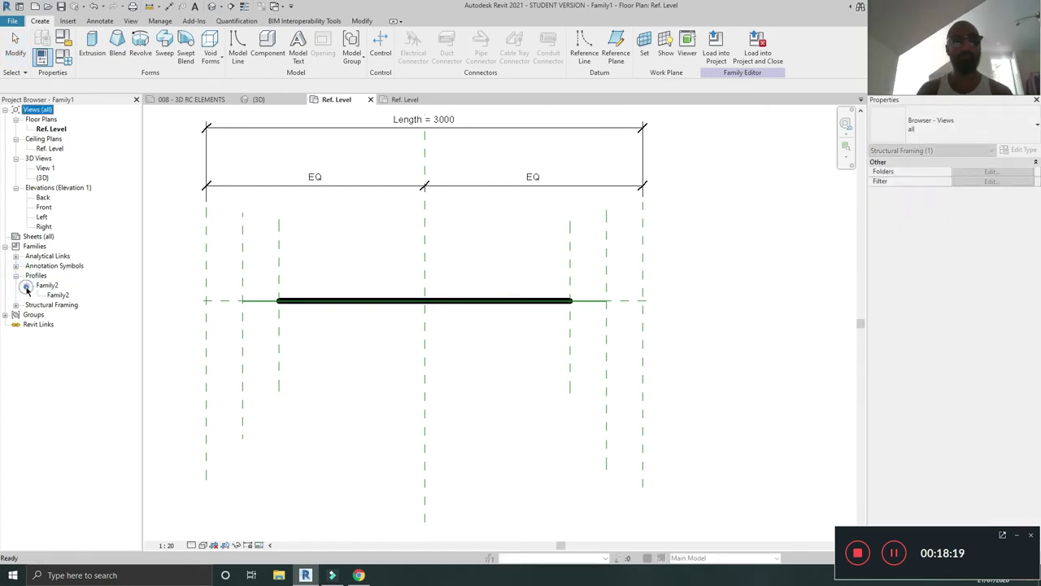
click(361, 356)
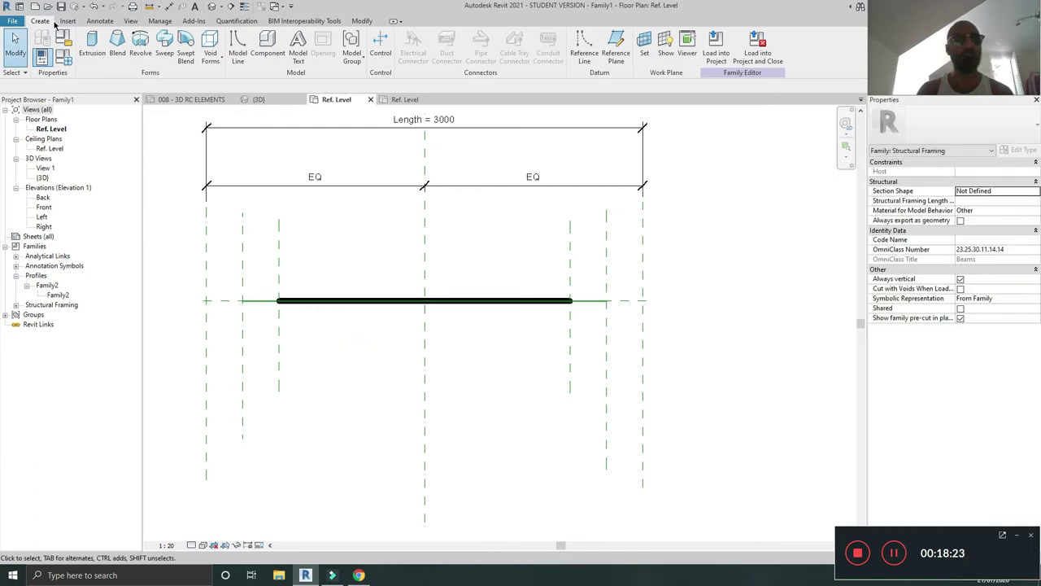
In Family Types, add the tf1, tf2 and bf1 length parameters
click(64, 57)
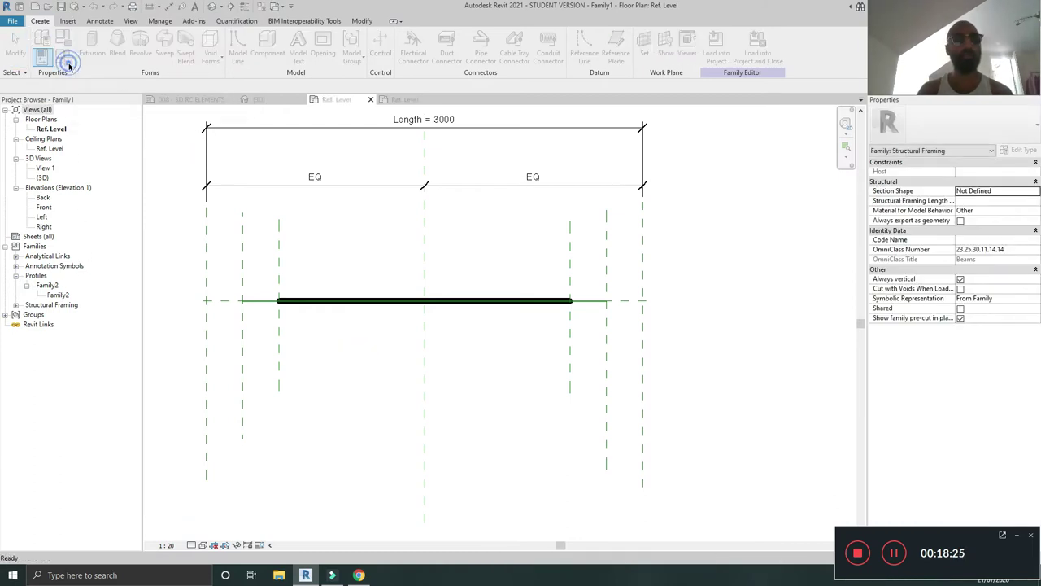
drag(730, 136, 544, 108)
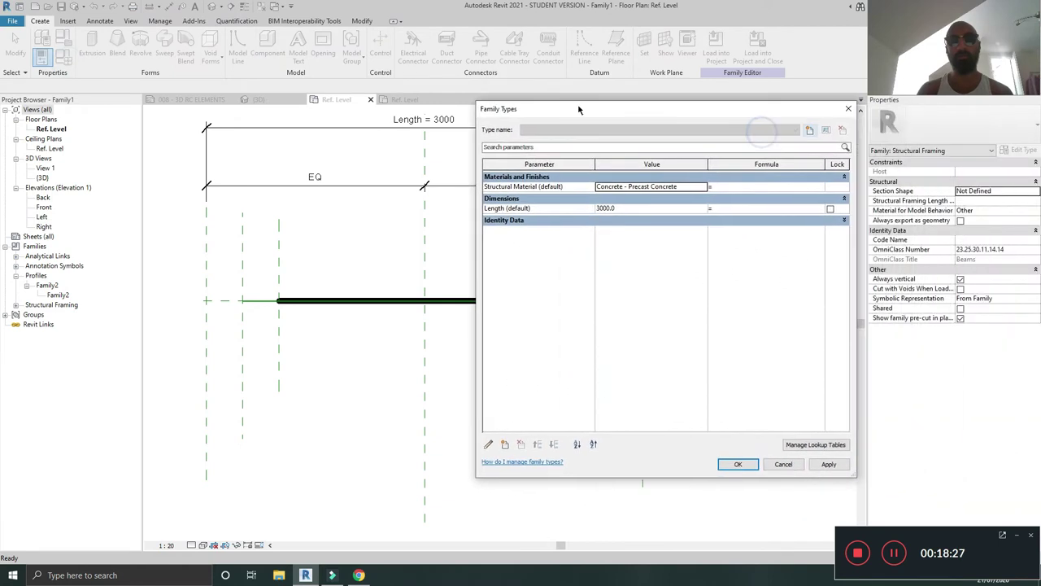
click(483, 444)
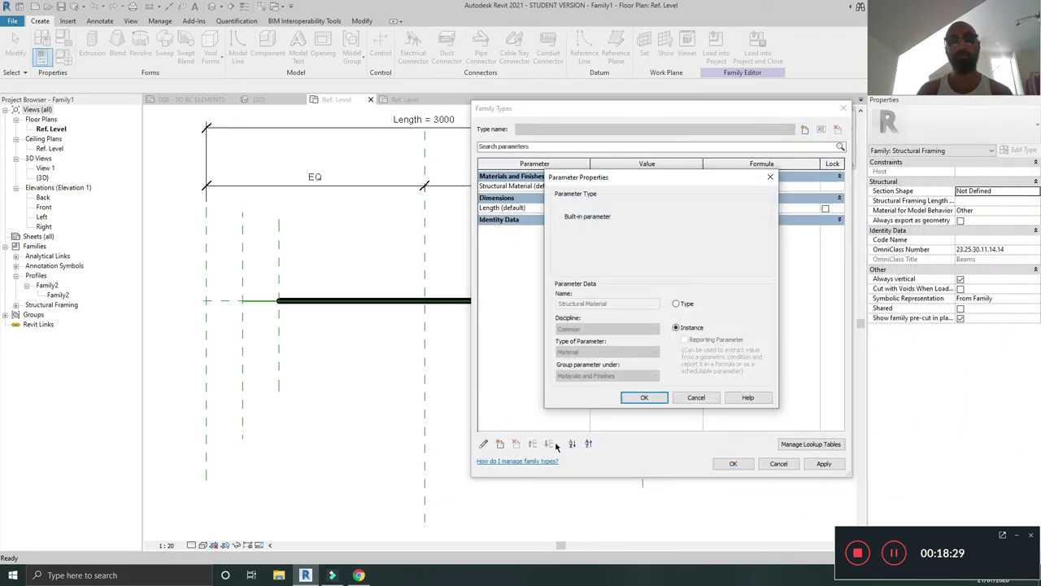
click(696, 398)
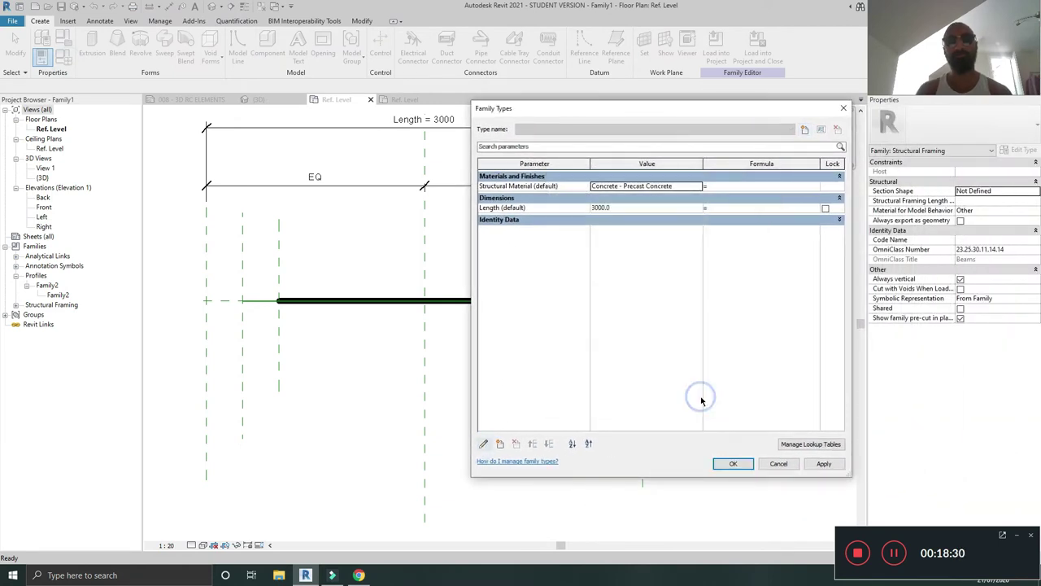
click(499, 445)
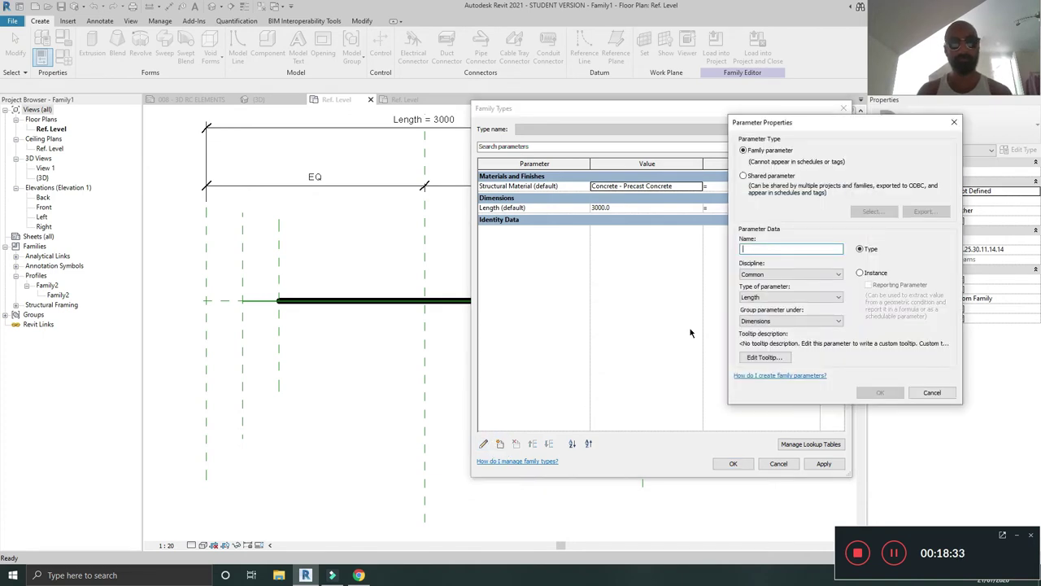
text(tf1)
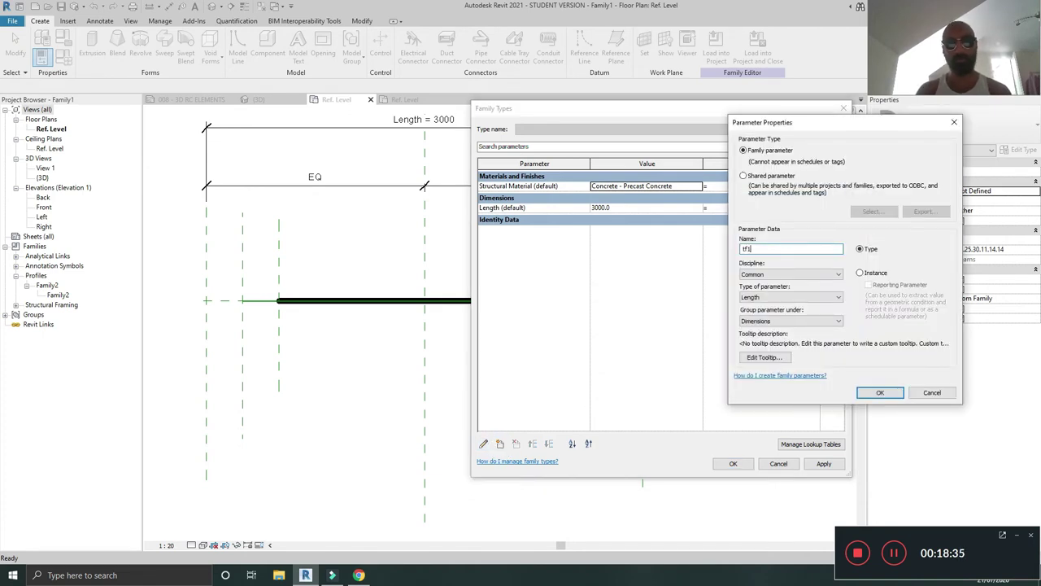
click(870, 394)
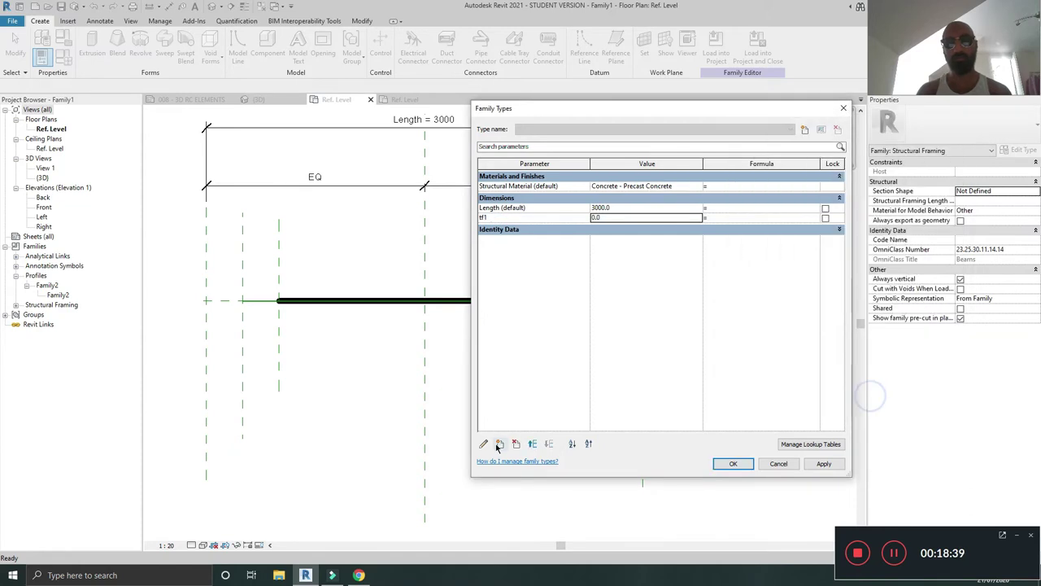
click(500, 444)
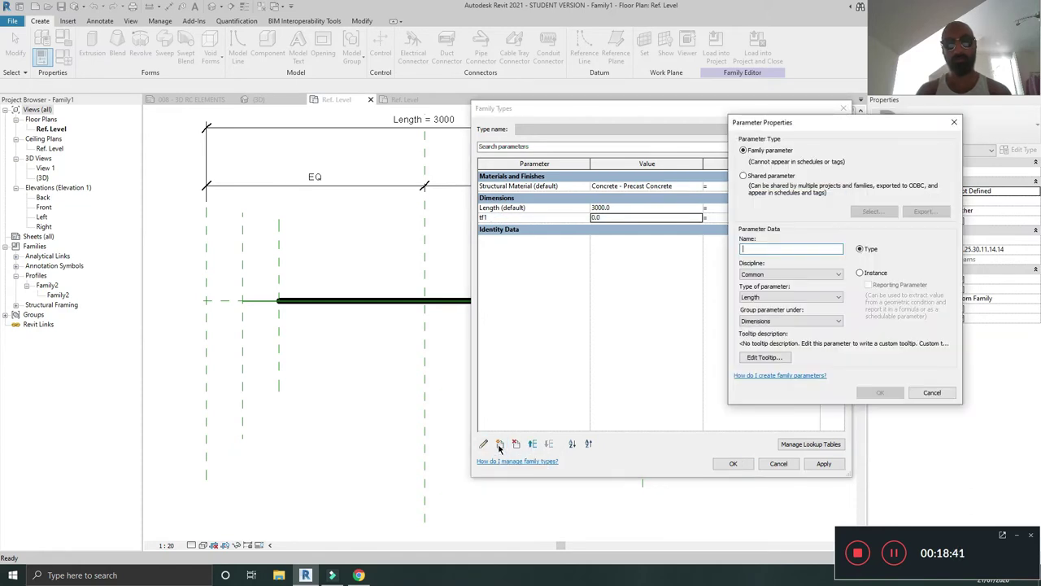
text(tf2)
click(869, 394)
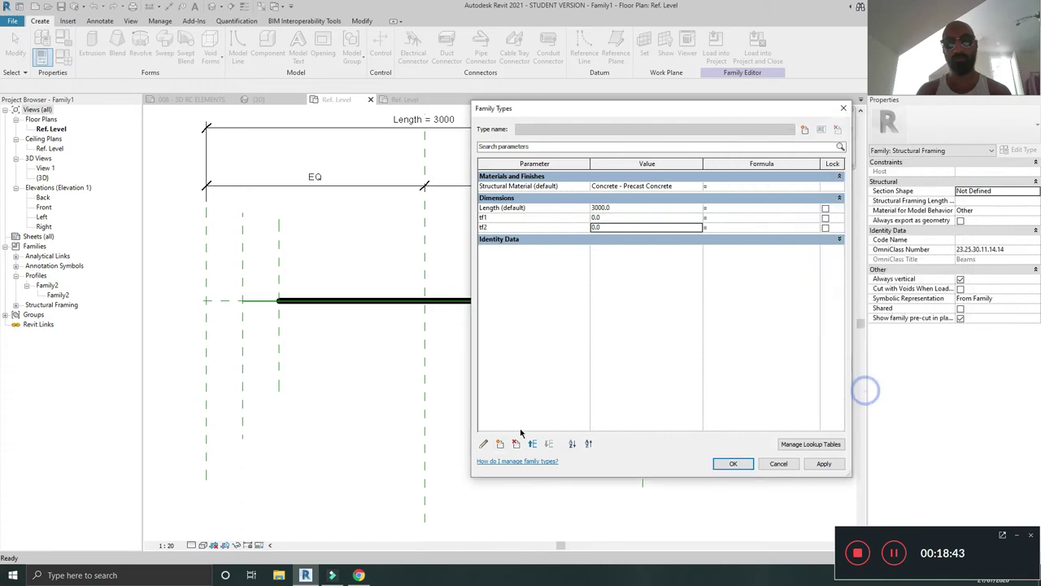
click(500, 444)
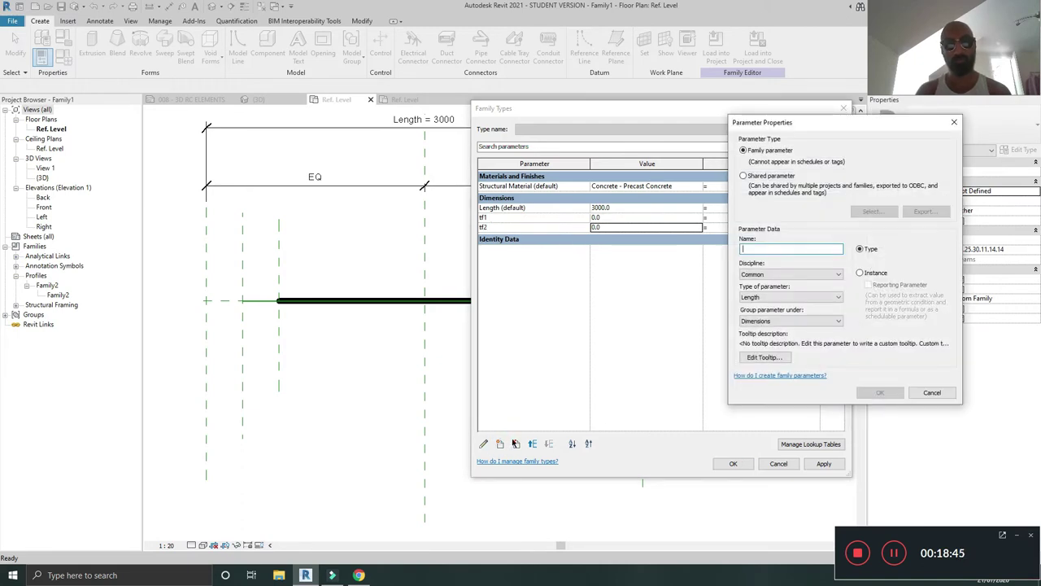
text(bf1)
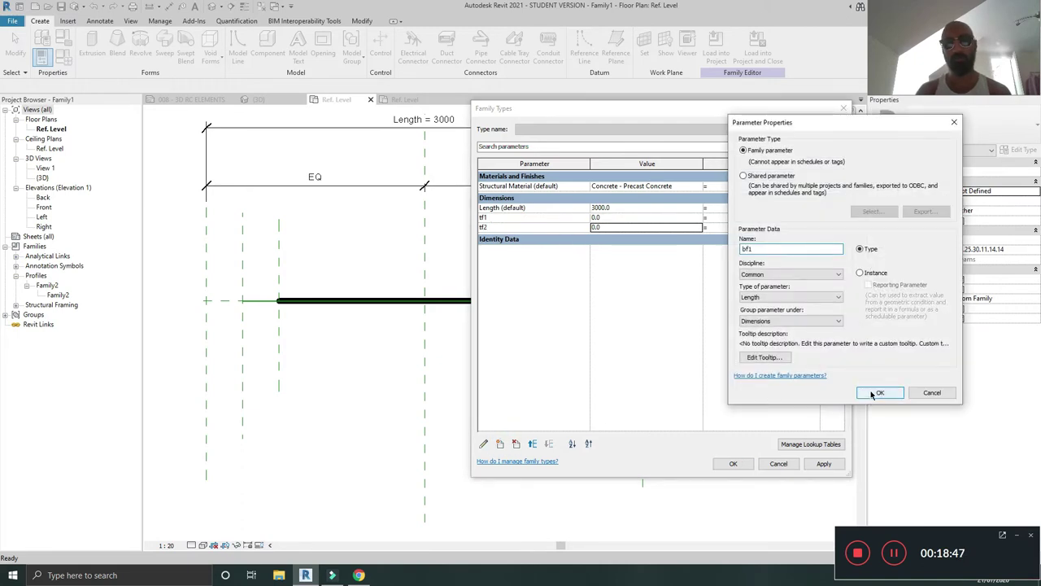
click(879, 393)
Add the bf2, h, ww and tw parameters to the family
click(499, 444)
text(b)
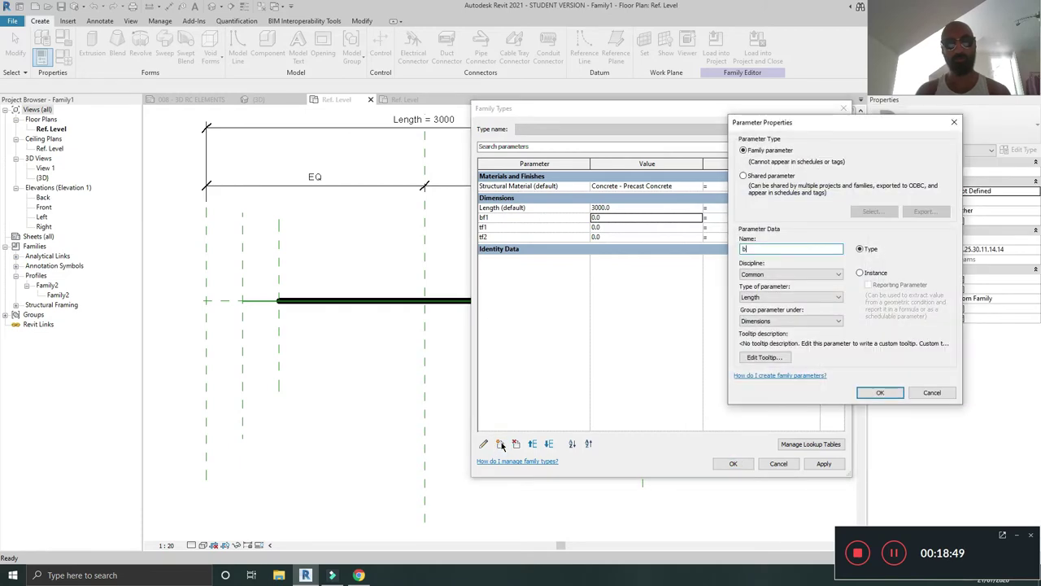
text(f2)
click(879, 393)
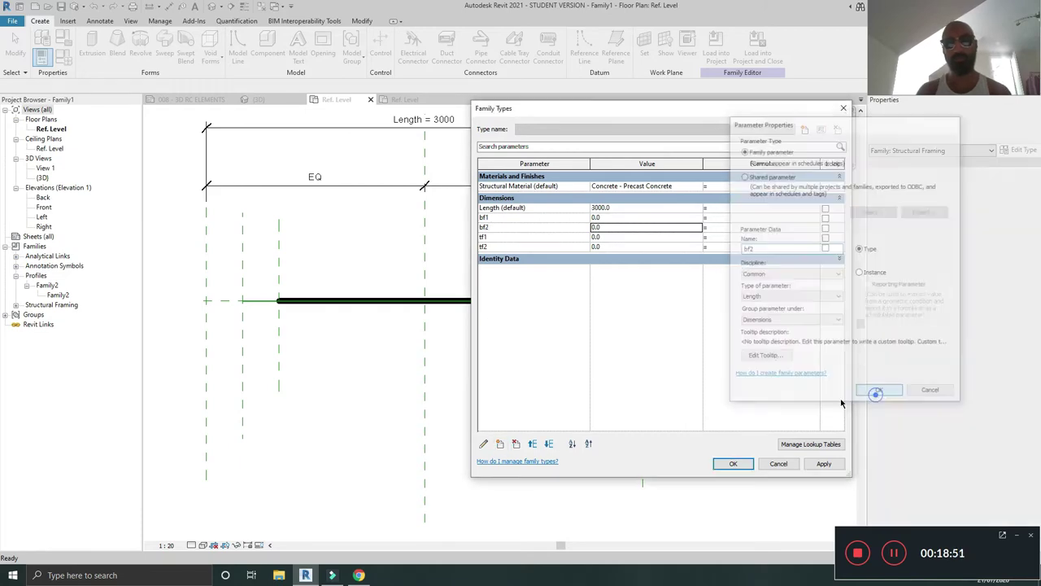
click(499, 444)
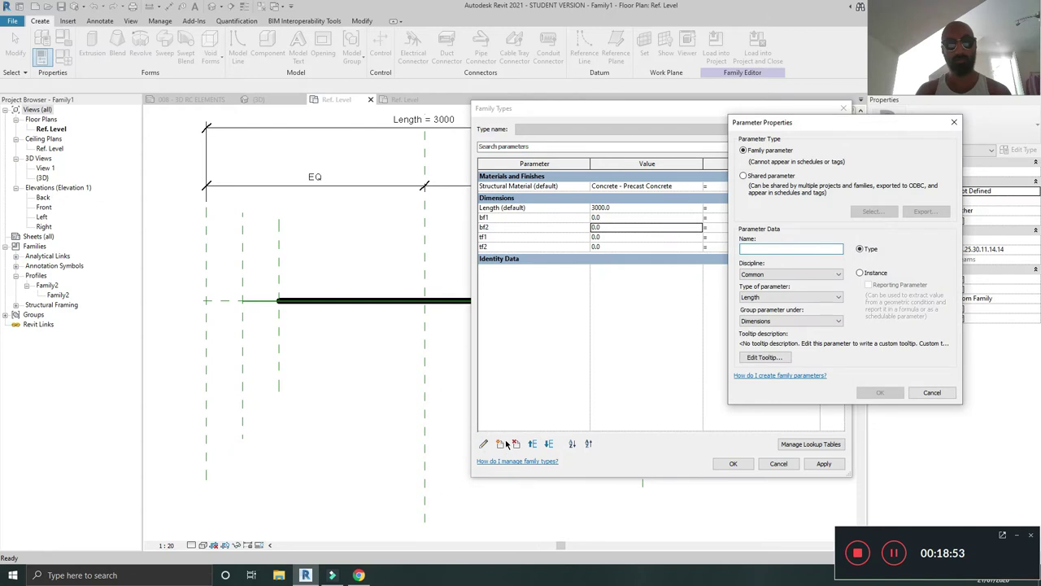
text(h)
click(880, 393)
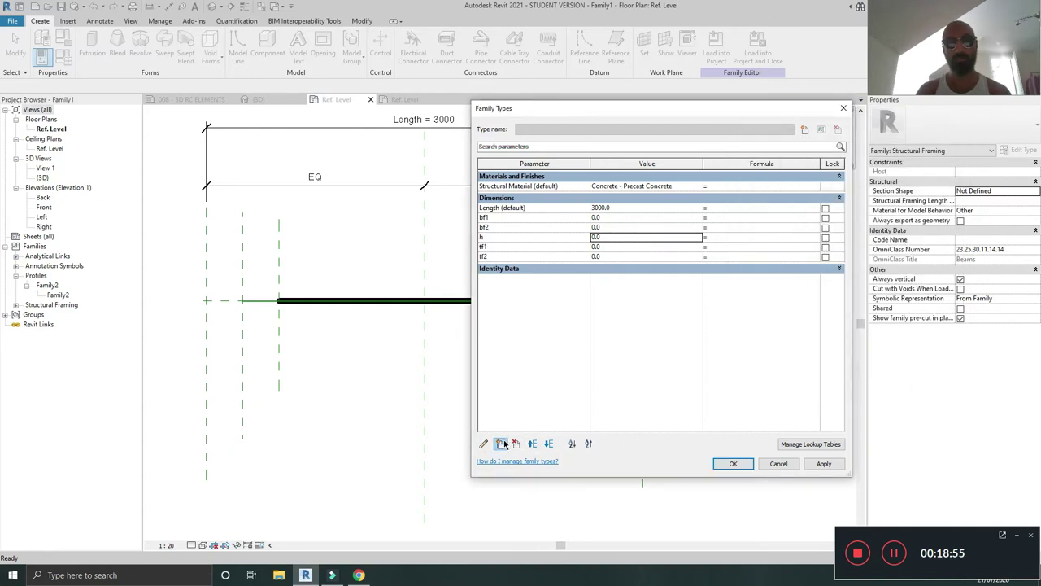
click(502, 444)
text(tw)
click(878, 393)
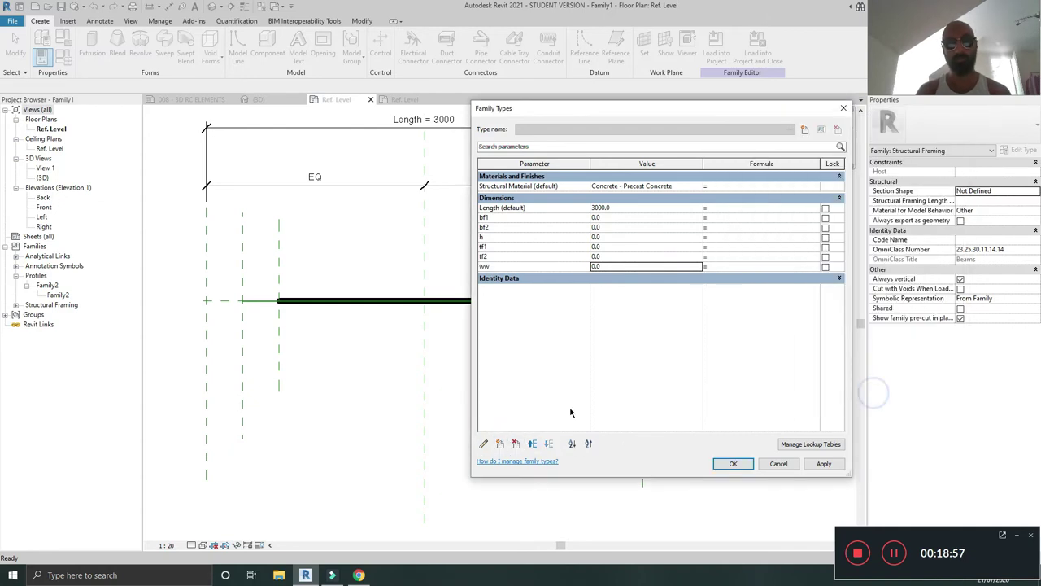
click(499, 445)
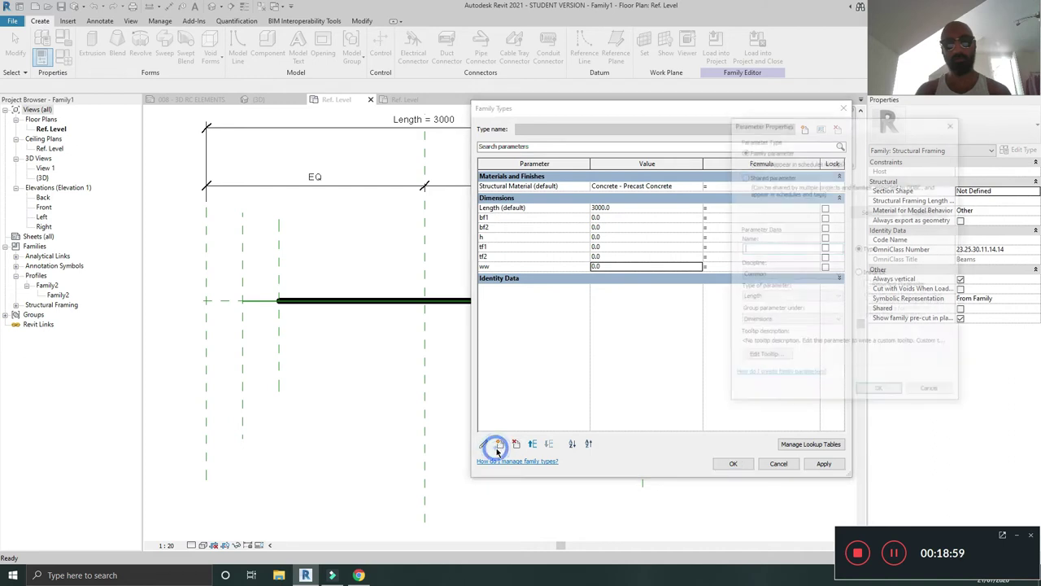
text(tw)
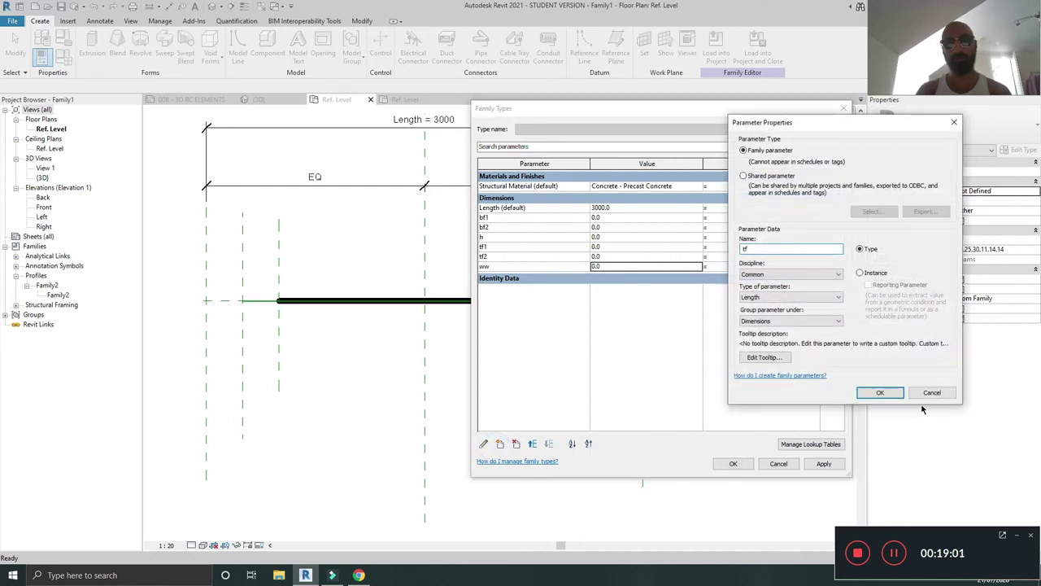
click(881, 393)
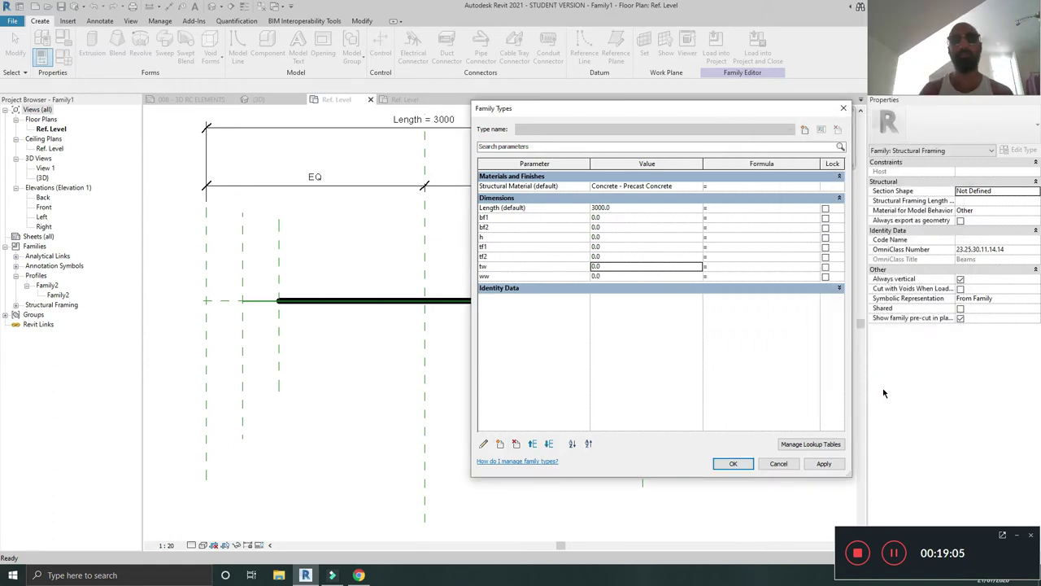
Move tw to the top of the dimensions and Length (default) to the bottom
click(572, 267)
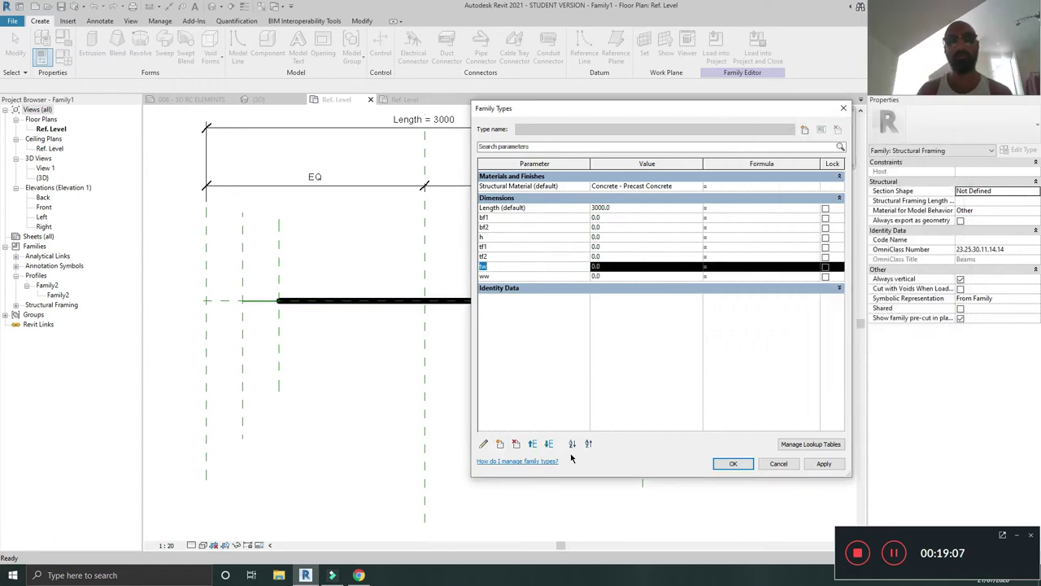
click(532, 444)
click(532, 444)
click(532, 444)
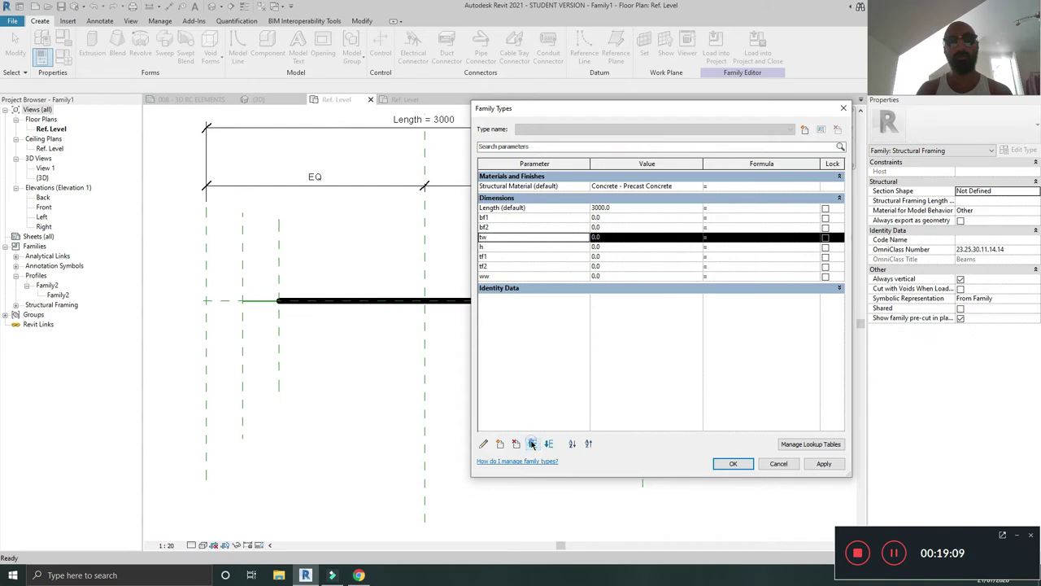
click(533, 443)
click(532, 443)
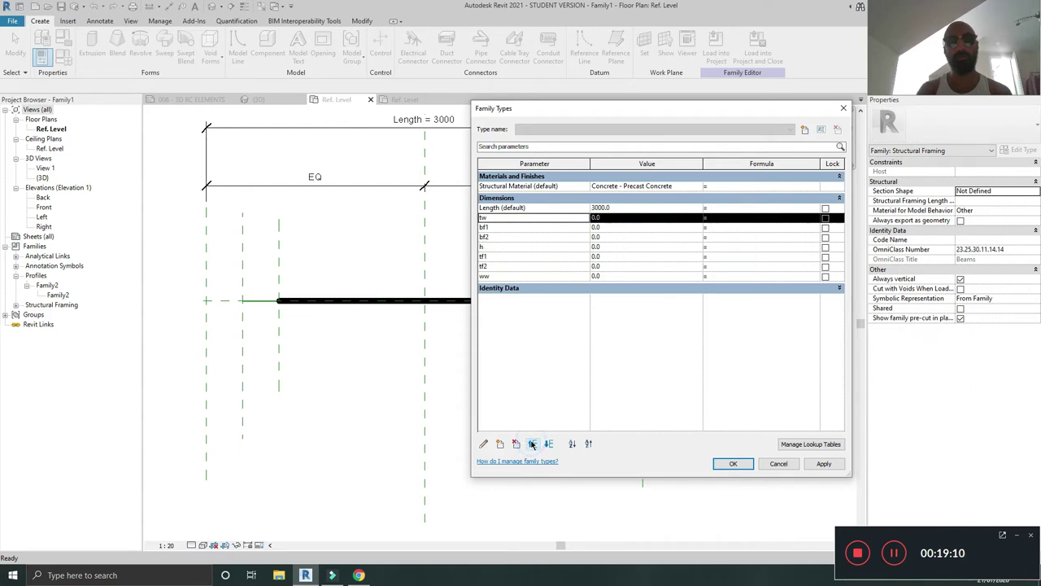
click(535, 208)
click(548, 443)
click(548, 444)
click(549, 444)
click(548, 443)
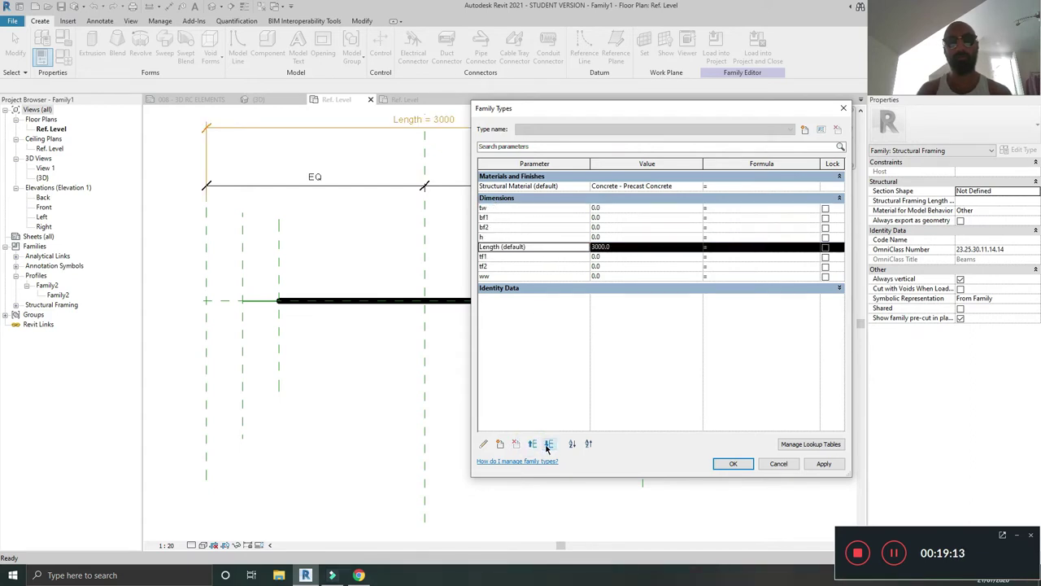
click(548, 443)
click(548, 443)
click(549, 443)
Place ww directly below tw and h below ww, then apply the new order
click(498, 266)
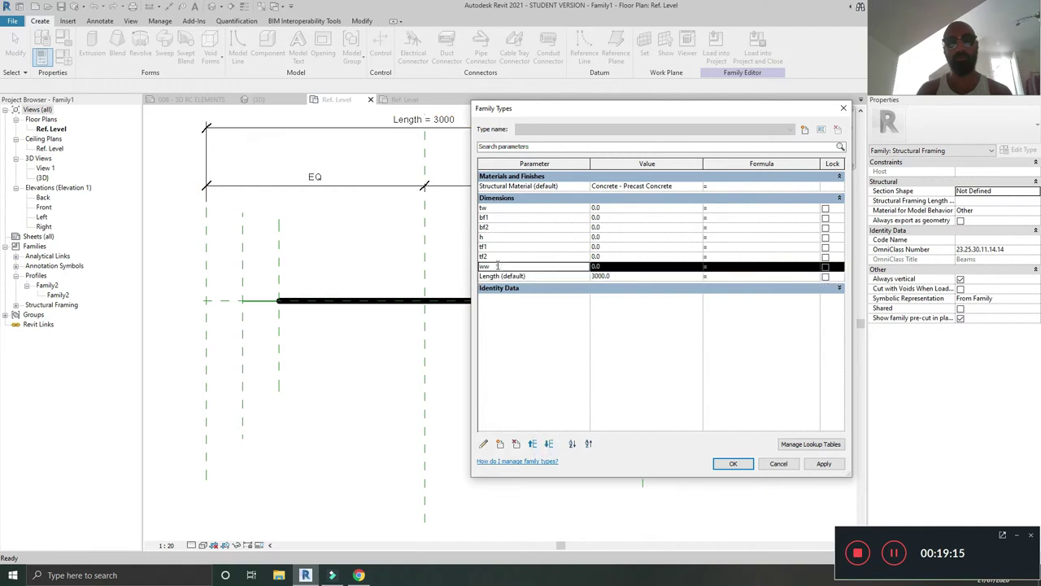
click(532, 444)
click(532, 444)
click(532, 444)
click(532, 444)
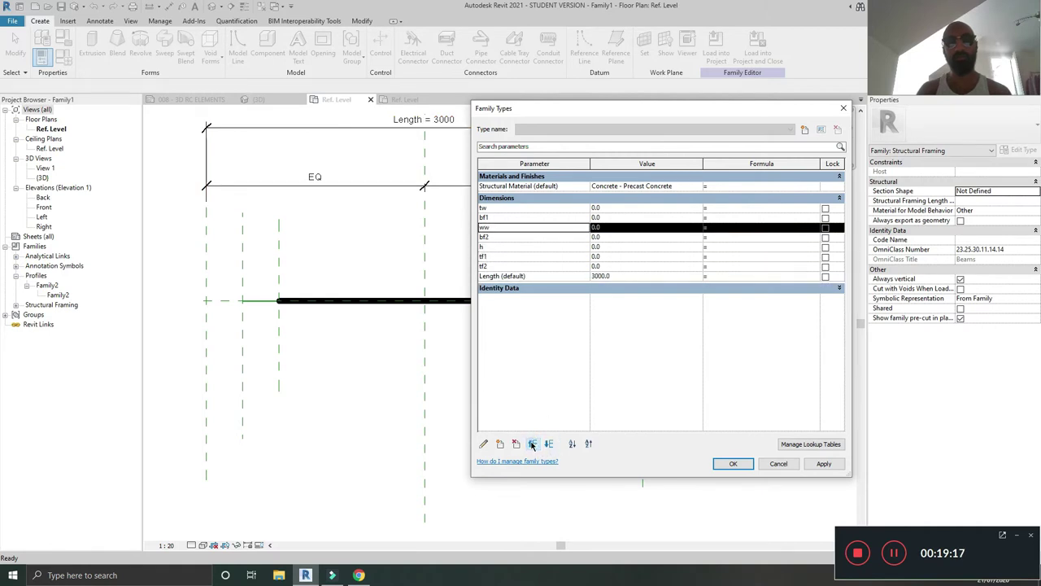
click(532, 444)
click(500, 249)
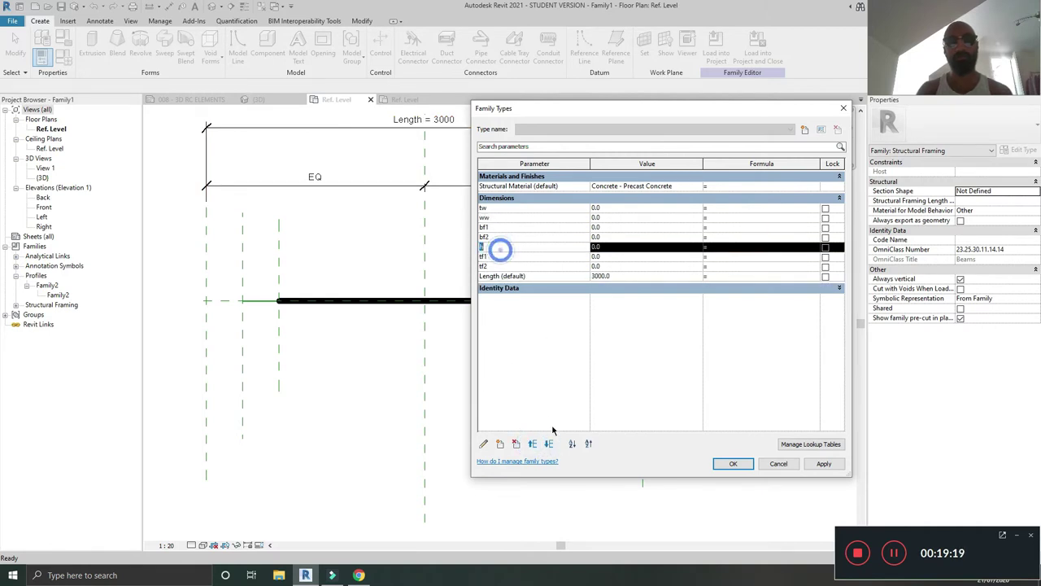
click(532, 443)
click(532, 443)
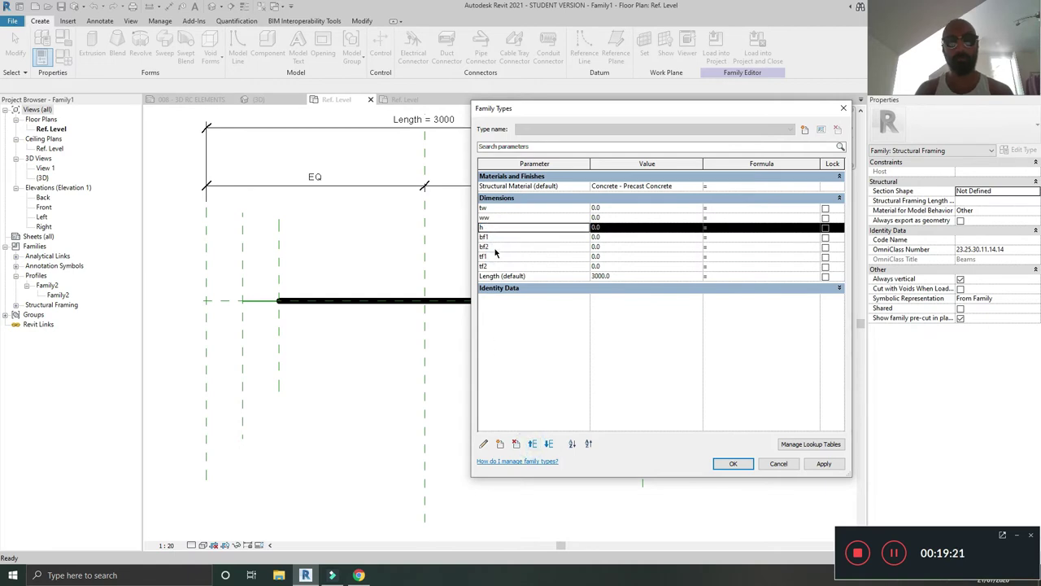
click(824, 463)
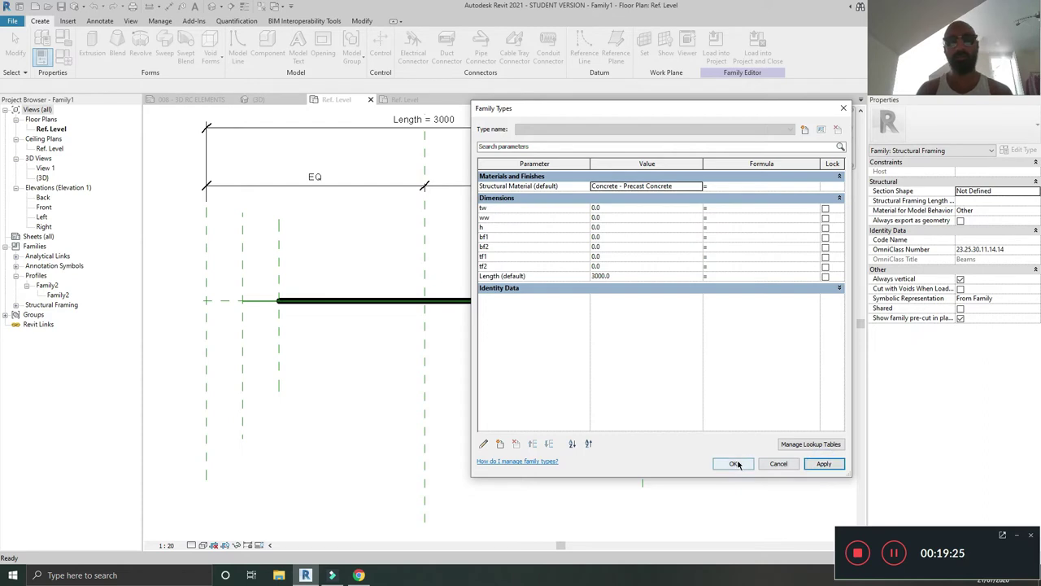
Enter tw 500, ww 50, h 500 and bf1, bf2, tf1, tf2 30, then apply
click(620, 207)
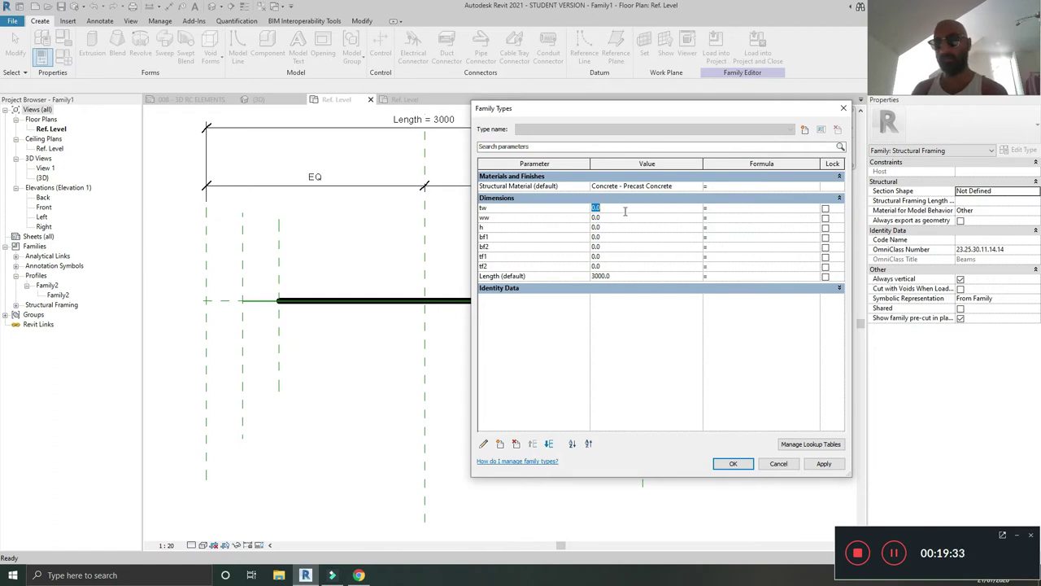
click(629, 218)
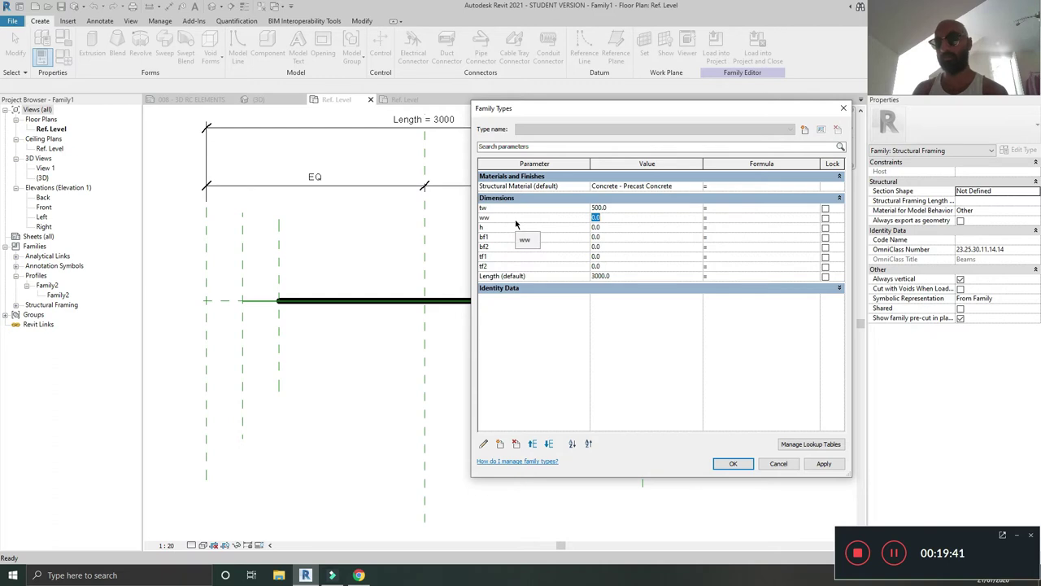
text(5)
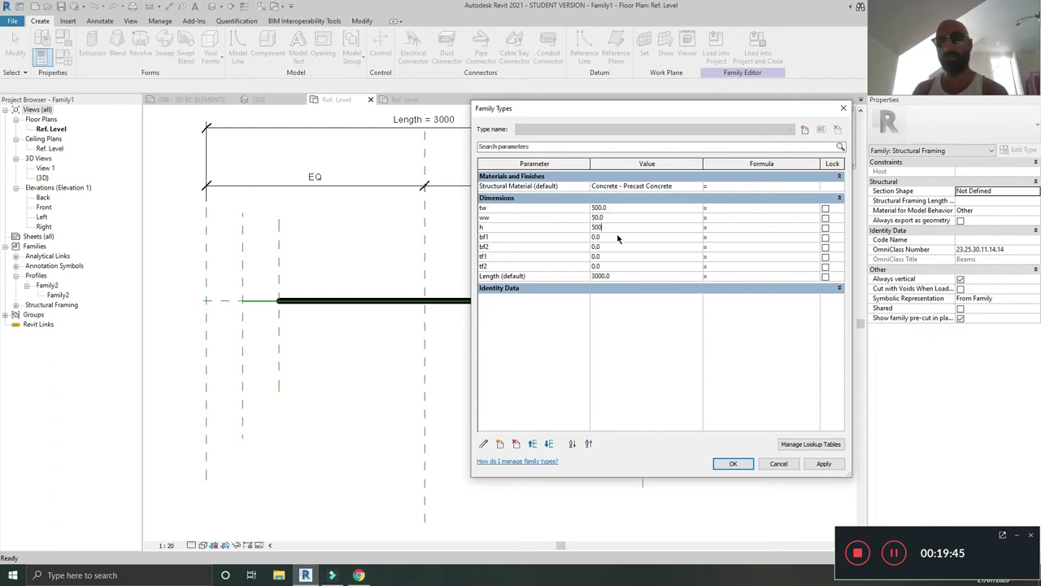
click(618, 237)
text(30)
click(619, 246)
text(30)
click(626, 256)
text(3)
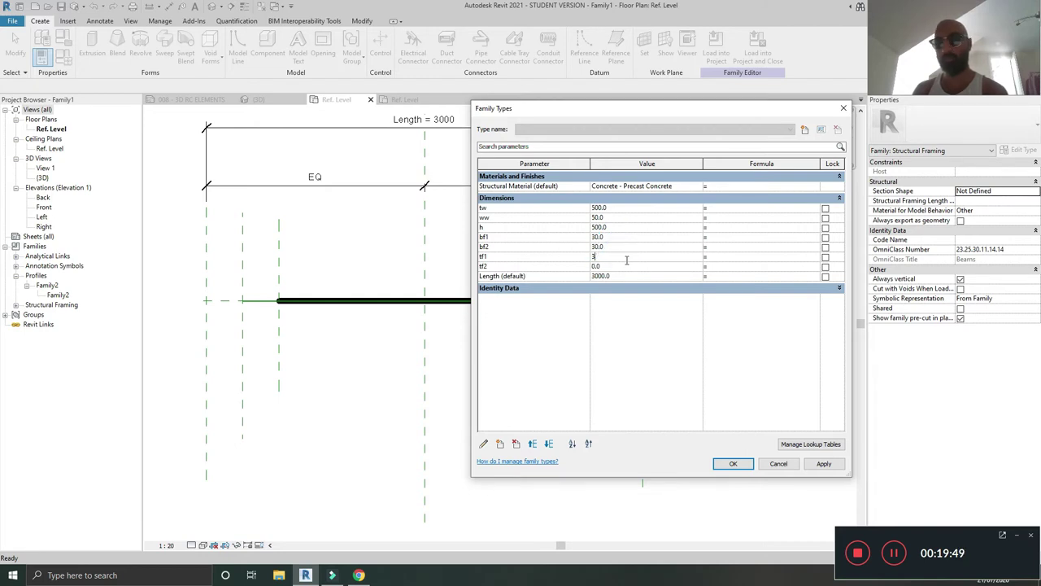
text(30)
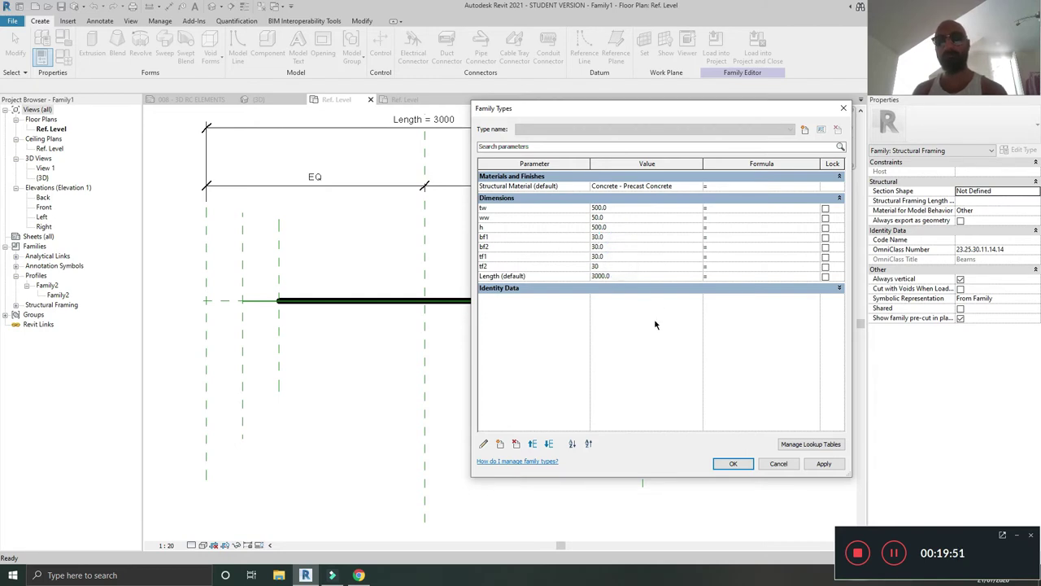
click(655, 320)
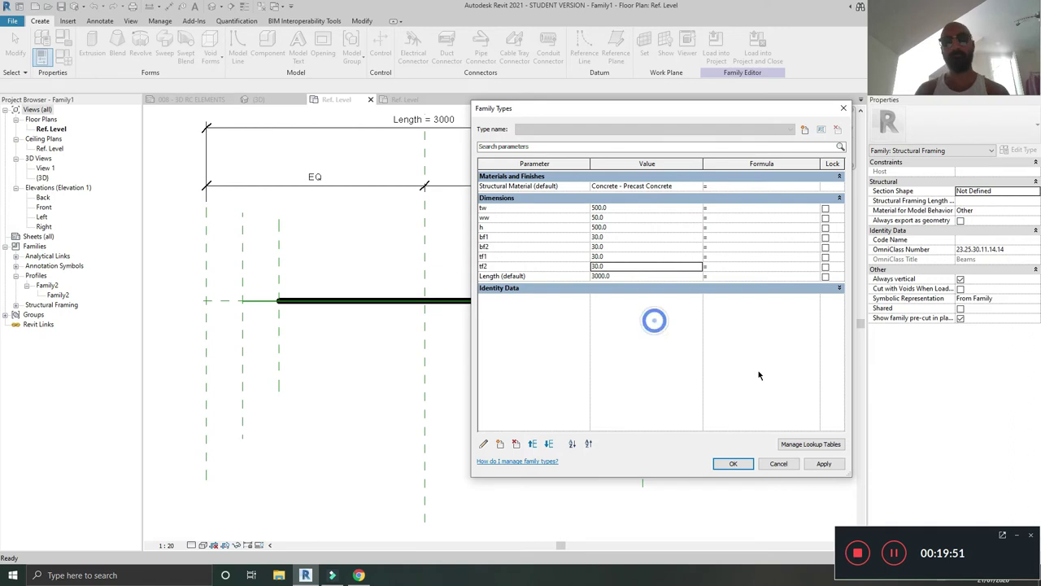
click(825, 463)
click(735, 463)
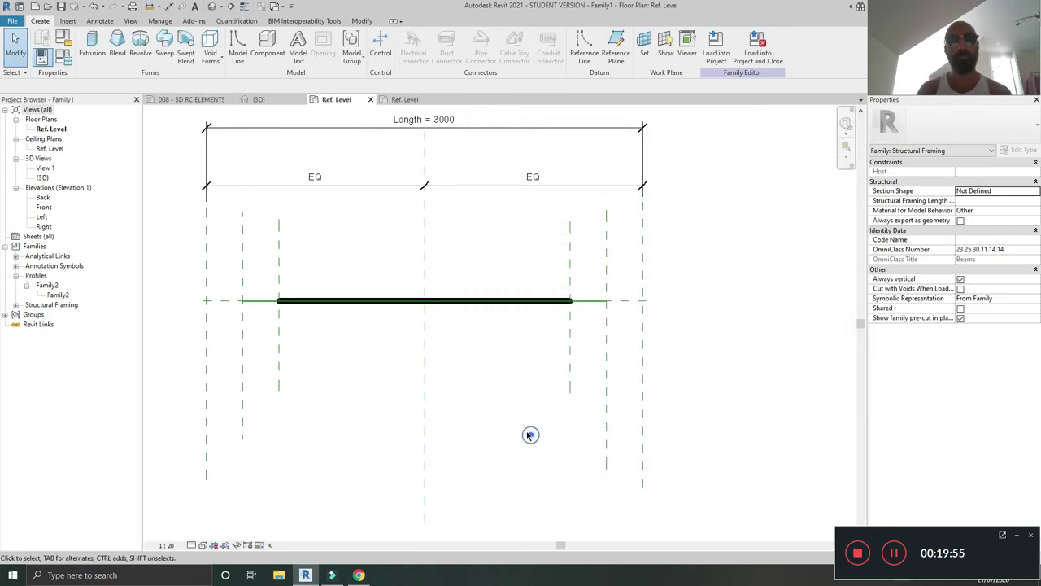
Create a sweep along the picked reference line using profile Family2, then open the default 3D view
middle_drag(530, 435, 533, 420)
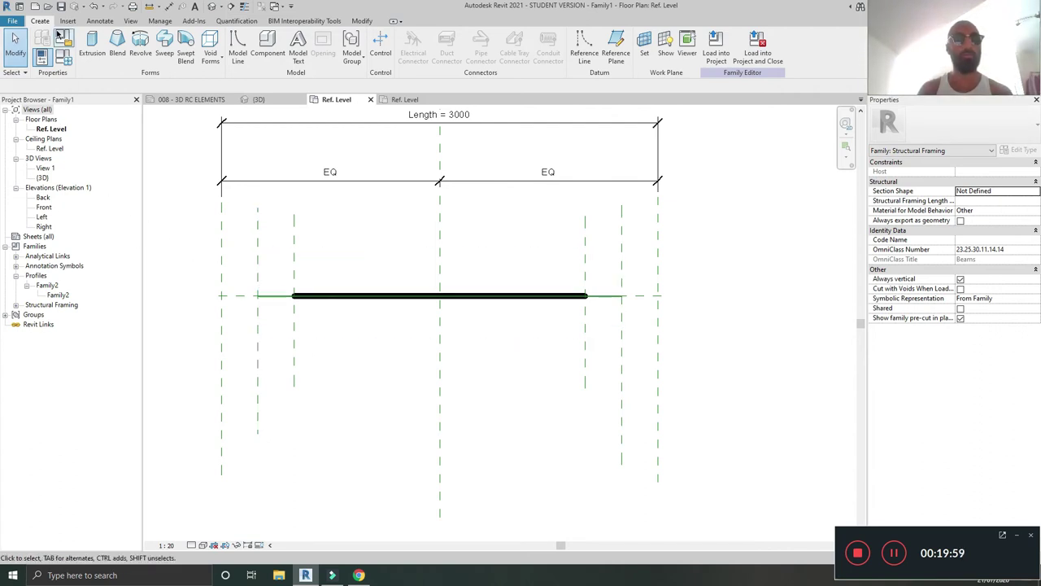
click(164, 45)
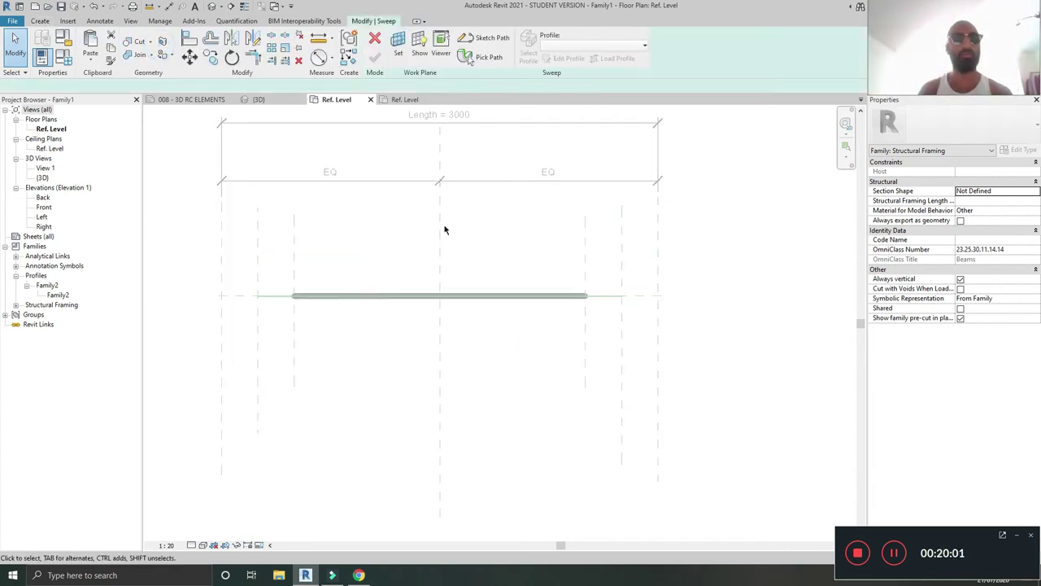
click(165, 59)
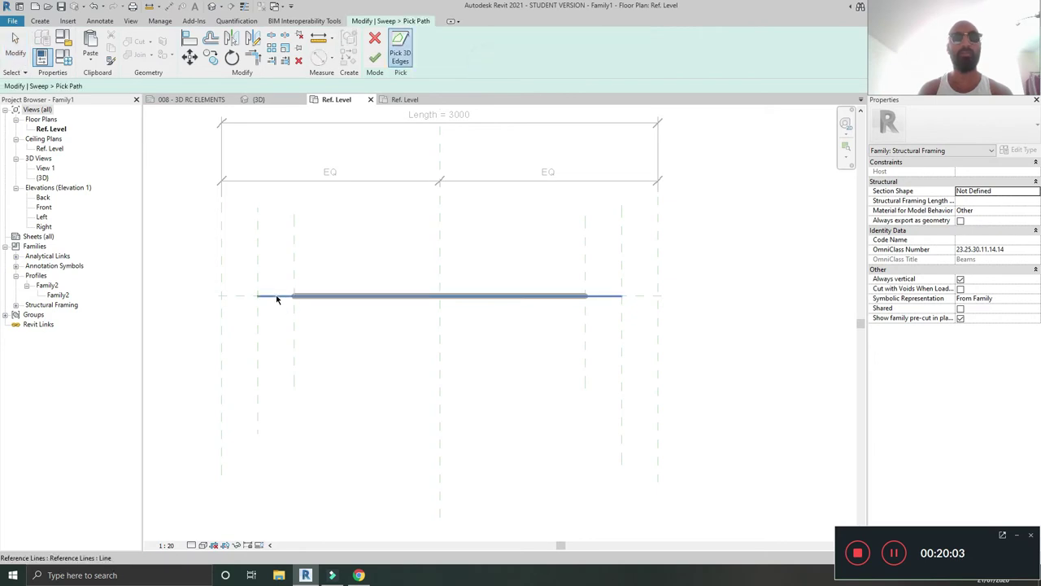
click(276, 296)
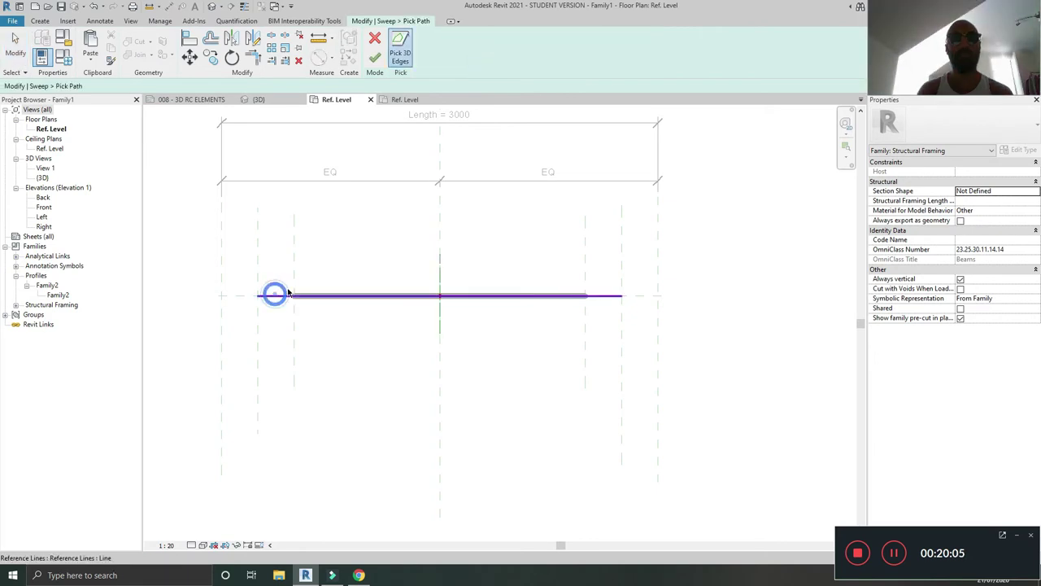
click(377, 63)
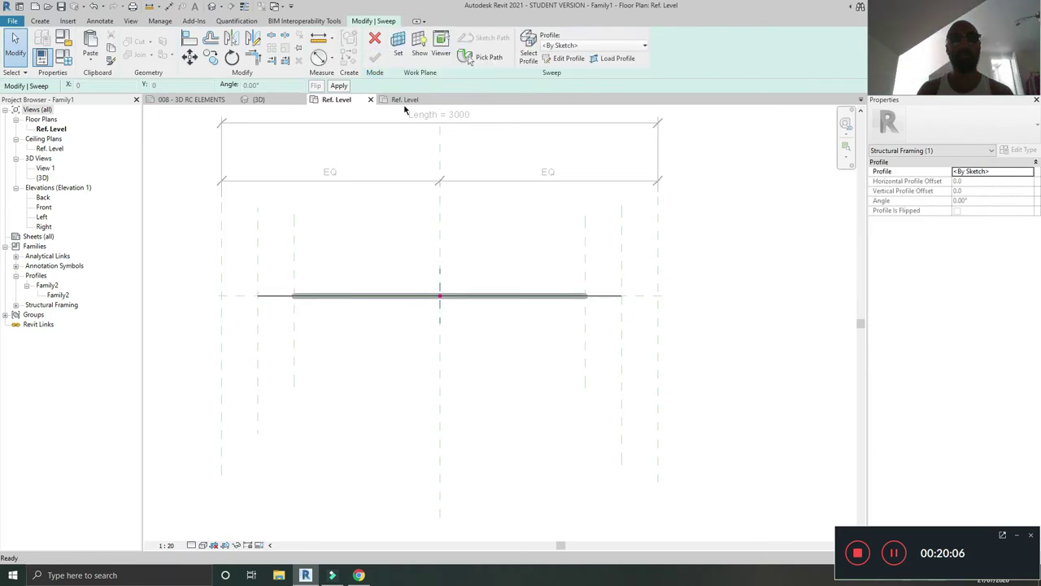
click(565, 46)
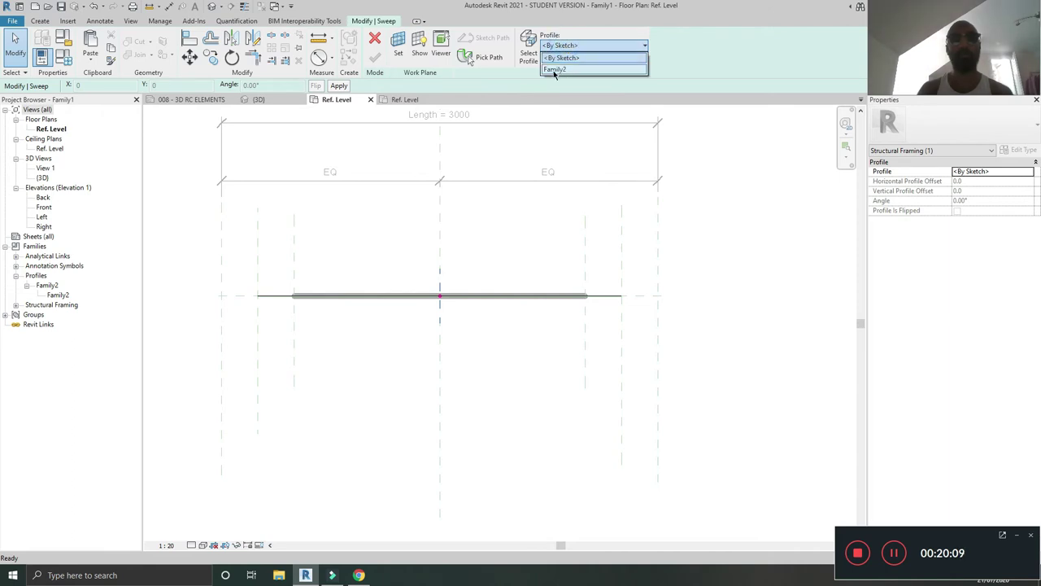
click(574, 70)
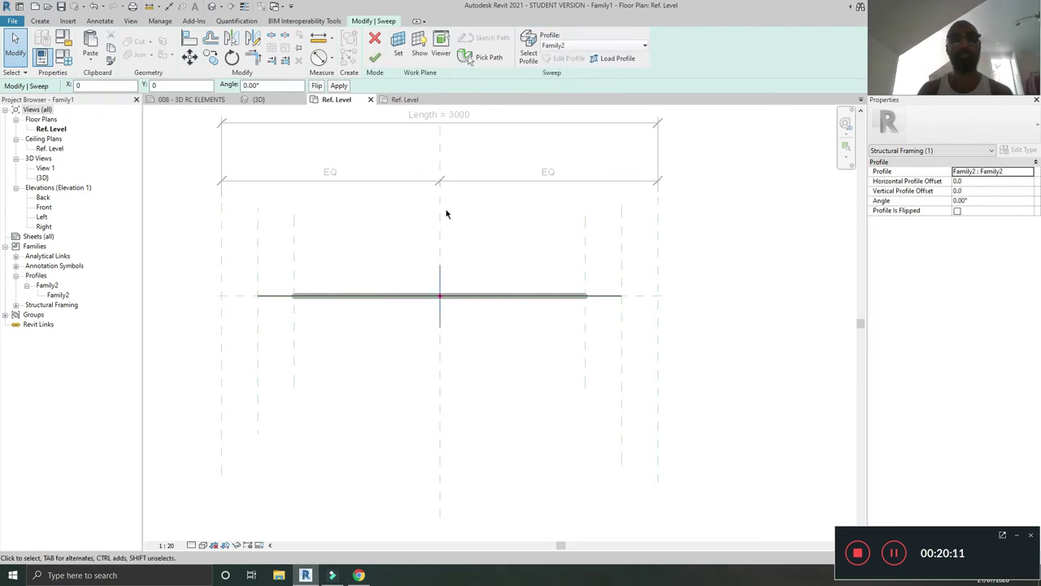
click(375, 64)
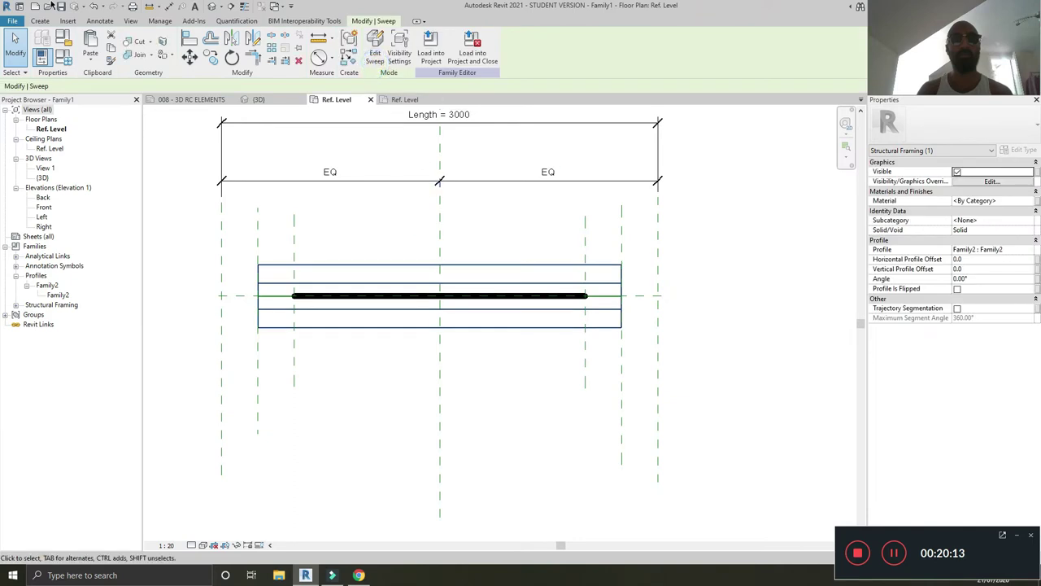
click(212, 7)
Associate the I-beam sweep's material with Structural Material, giving Concrete - Precast Concrete
click(388, 342)
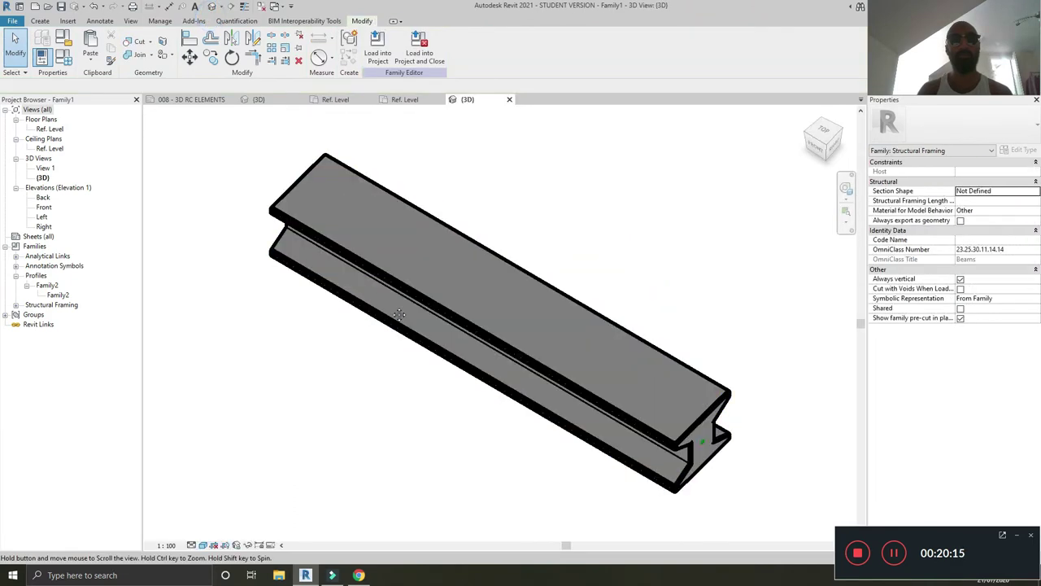
key(Caps_Lock)
shift+middle_drag(374, 326, 475, 244)
click(245, 6)
click(475, 244)
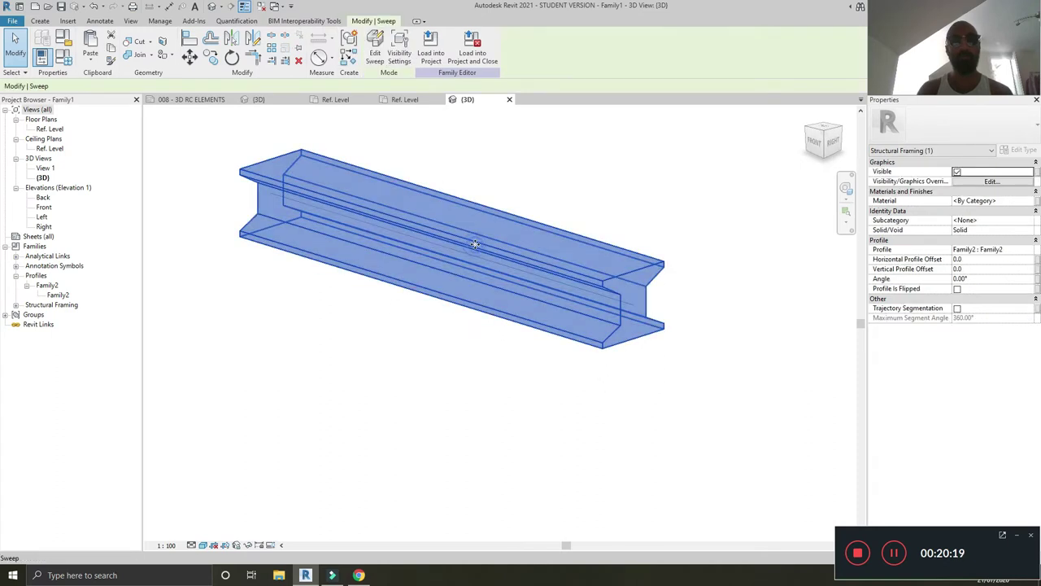
click(1036, 203)
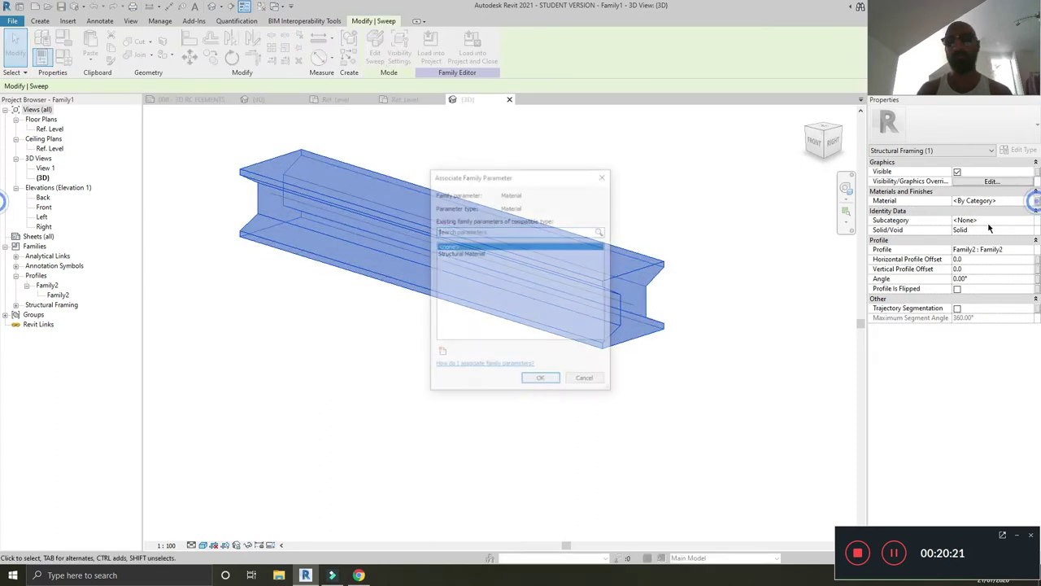
click(453, 254)
click(541, 380)
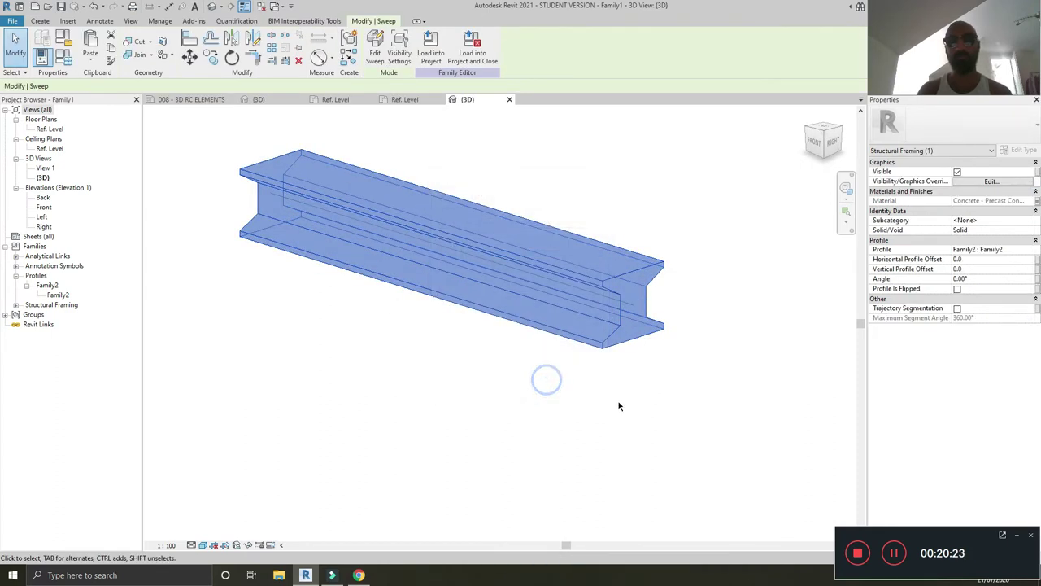
click(639, 414)
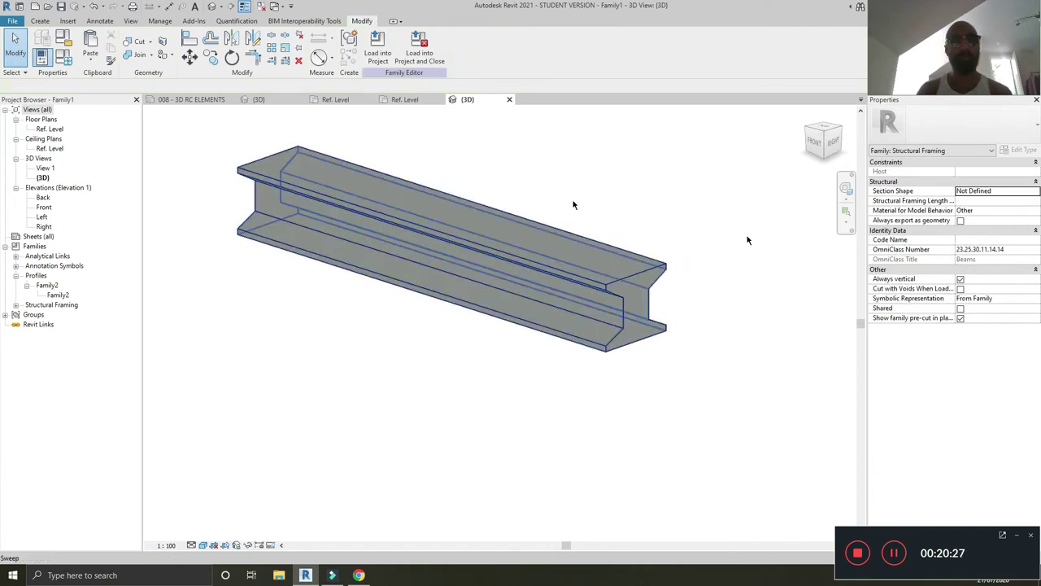
In Family2's type properties, associate h, ww and tw with the same-named family parameters
double_click(57, 295)
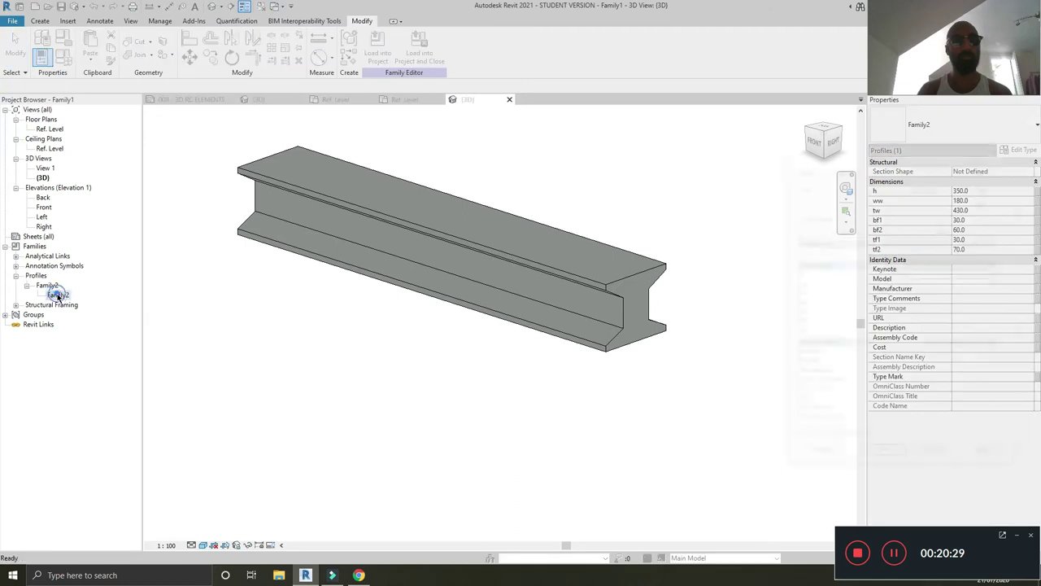
click(998, 274)
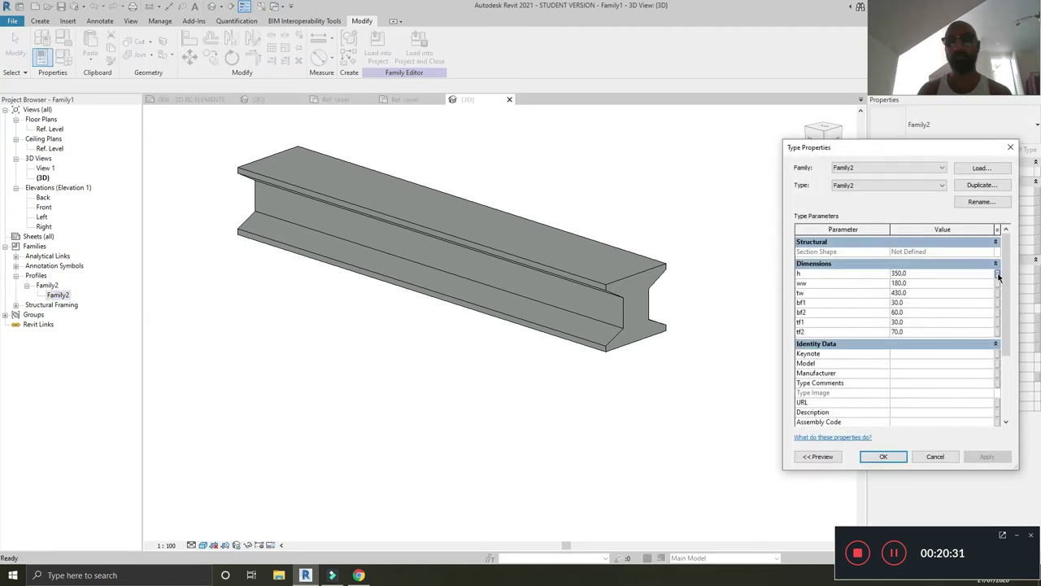
drag(833, 203, 498, 291)
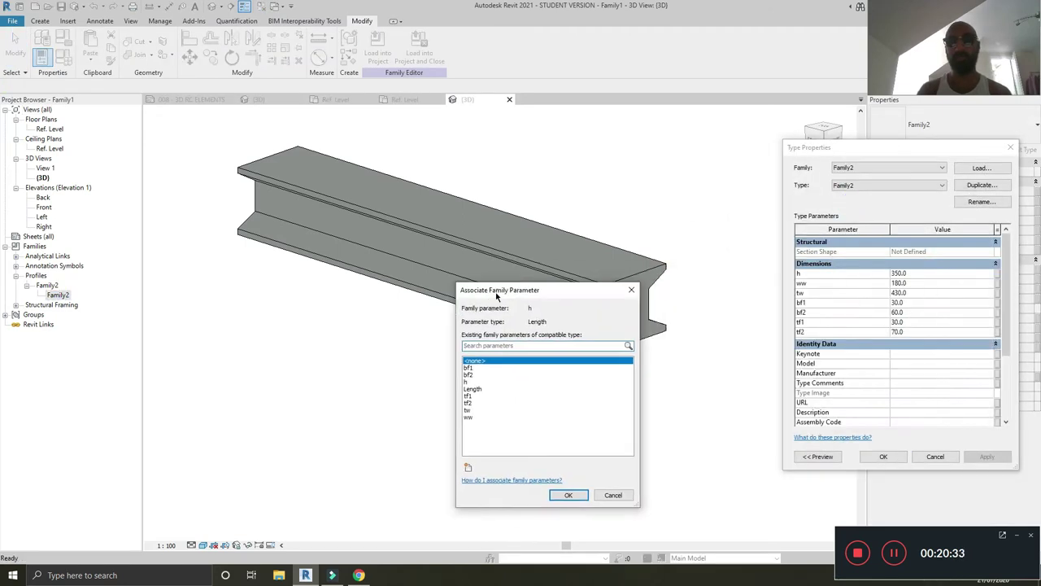
click(469, 381)
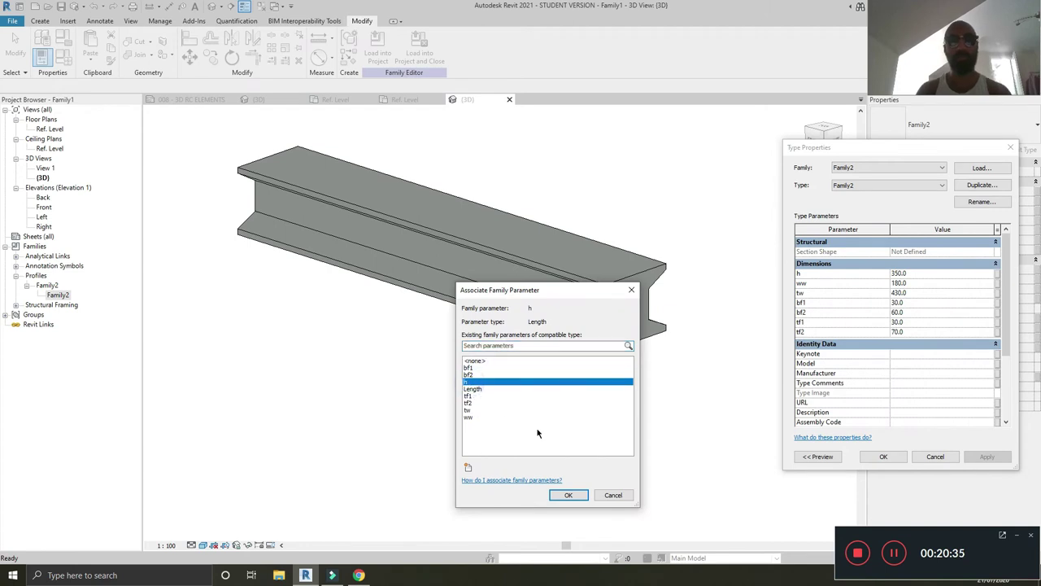
click(570, 495)
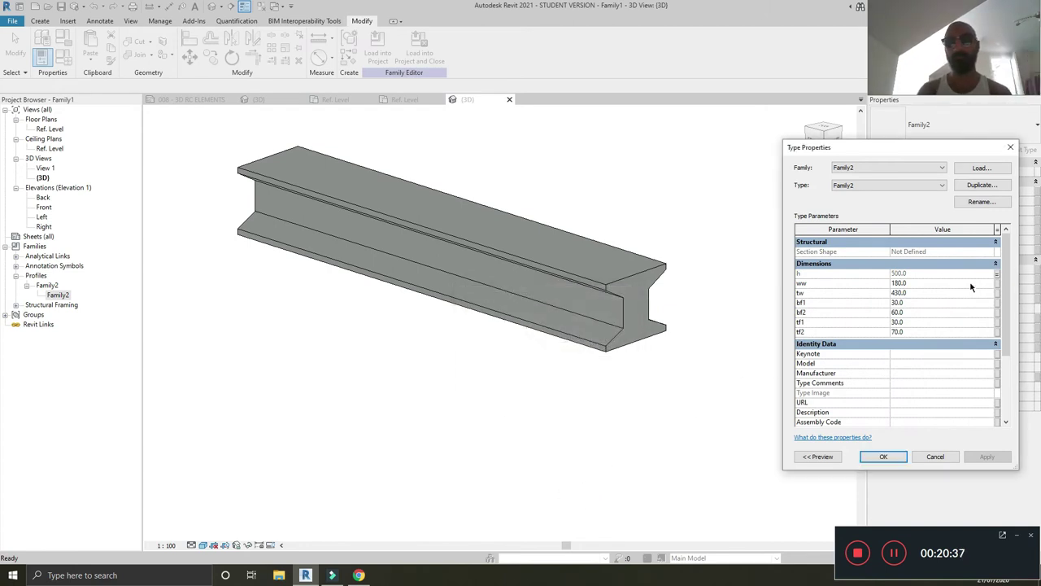
click(998, 285)
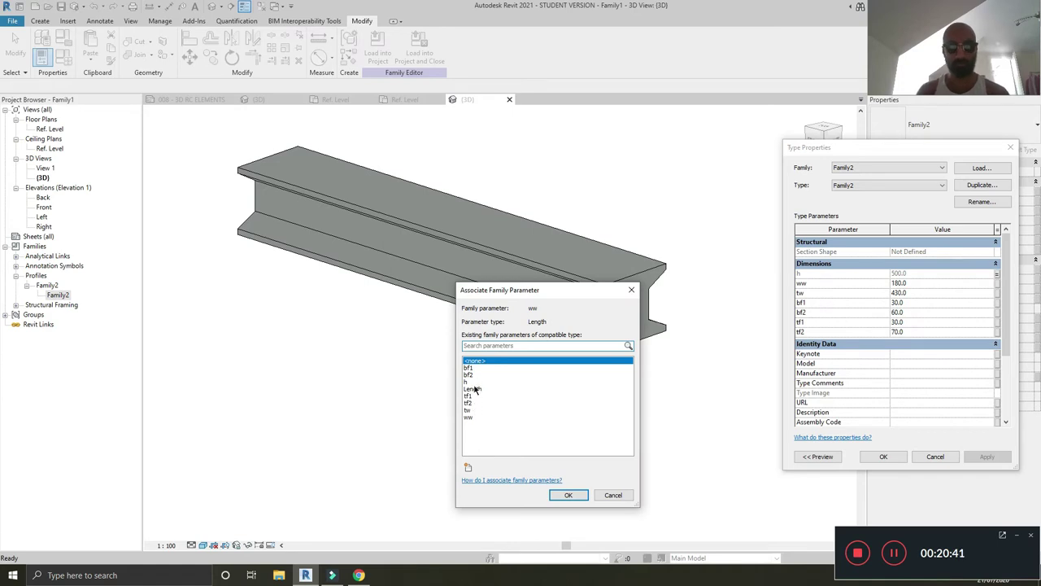
click(476, 417)
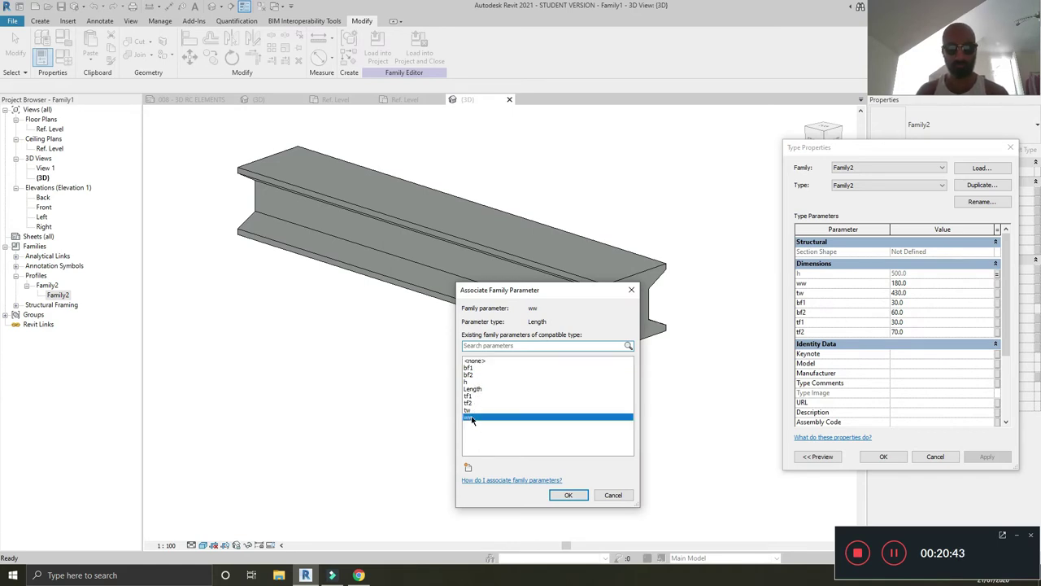
click(569, 495)
click(998, 293)
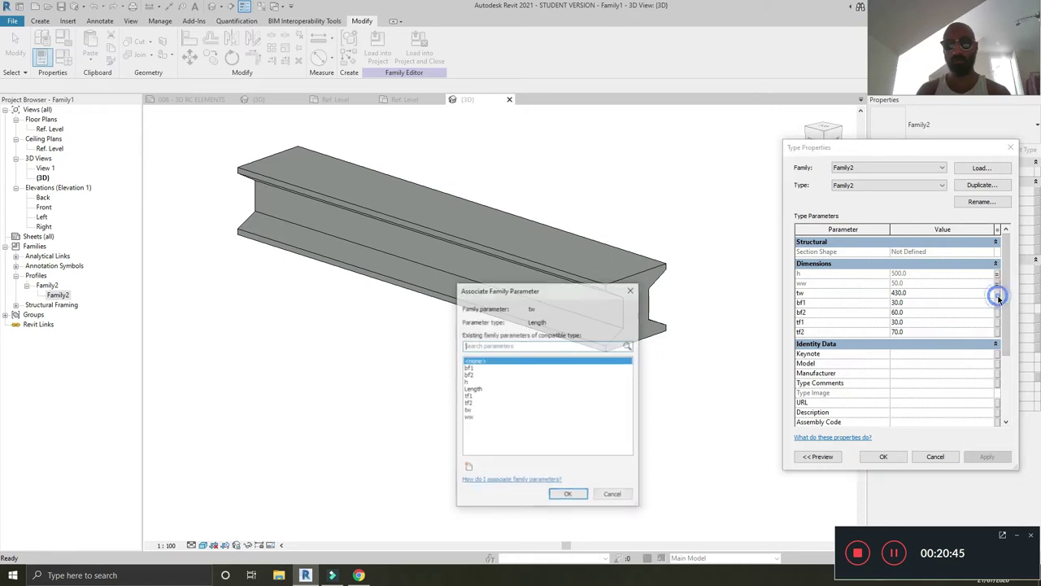
click(468, 411)
click(569, 495)
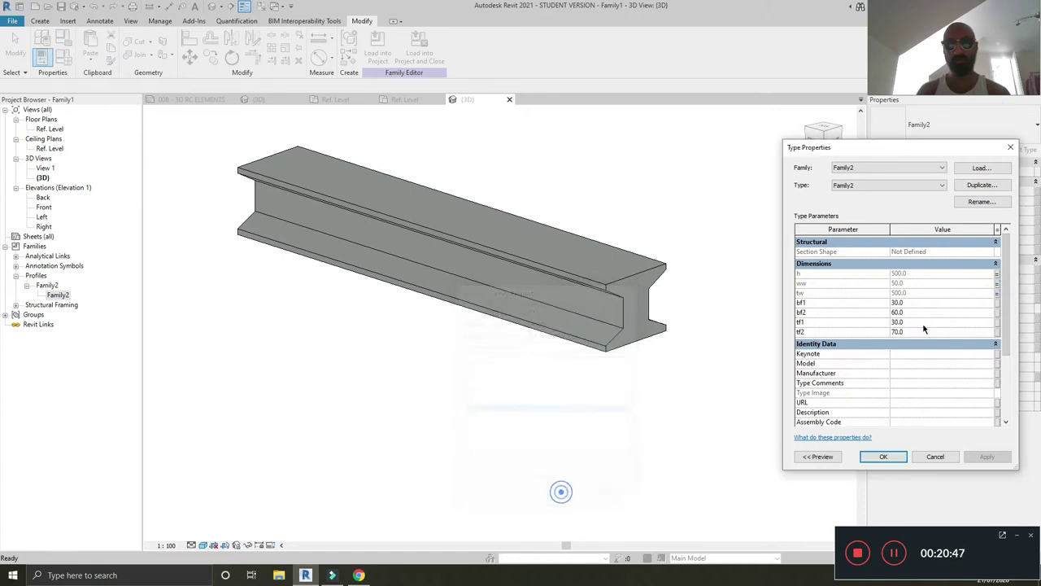
Associate the profile's bf1, bf2, tf1 and tf2 with the matching family parameters and apply
click(998, 302)
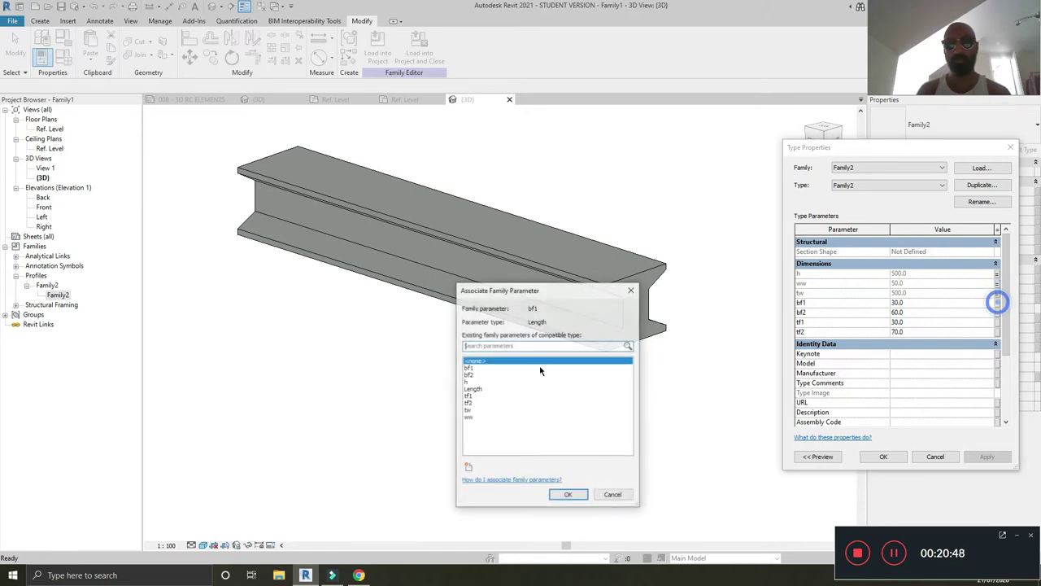
click(480, 368)
click(569, 495)
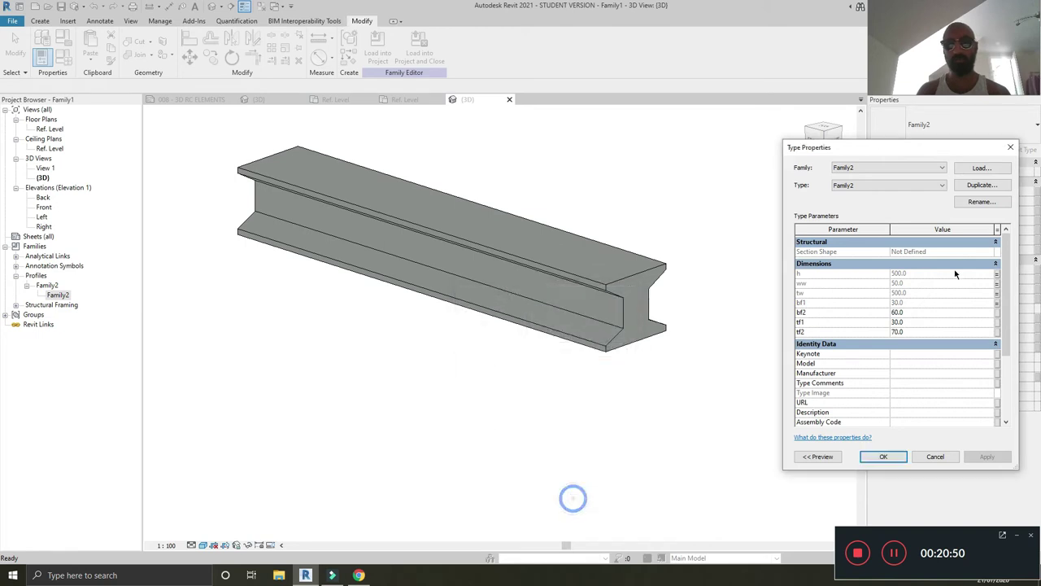
click(997, 312)
click(478, 375)
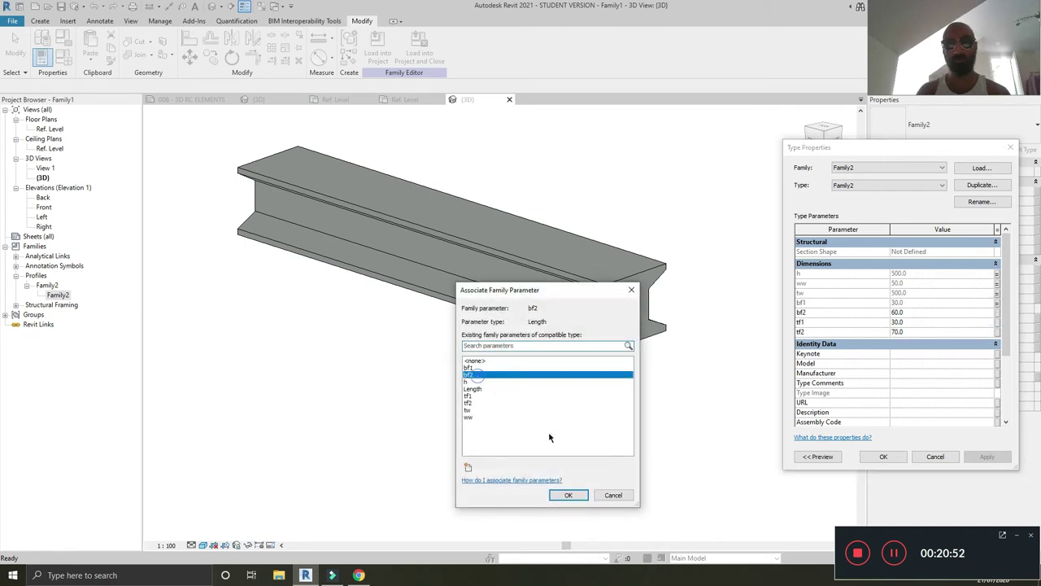
click(570, 496)
click(998, 322)
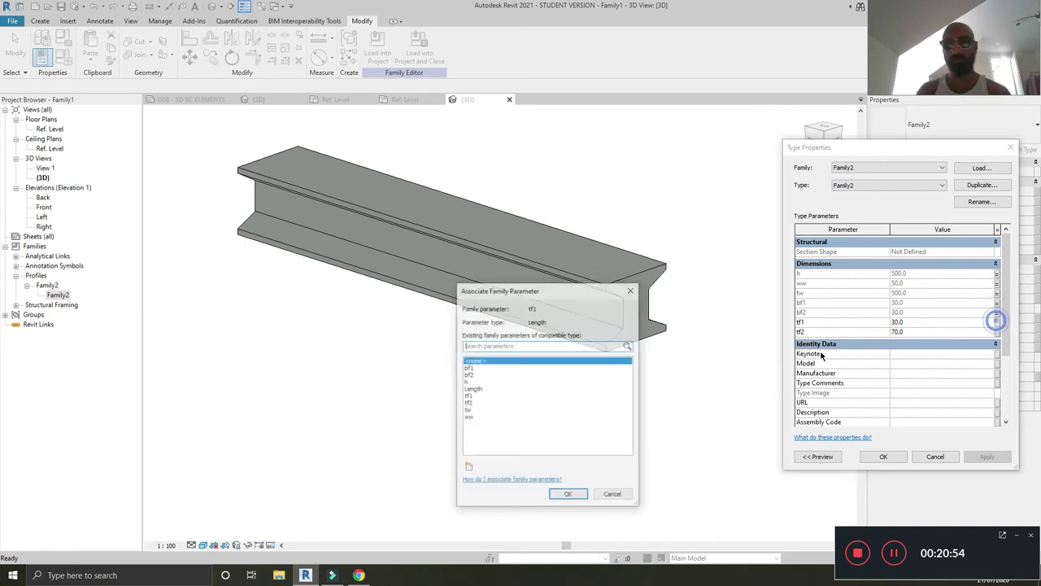
click(491, 395)
click(570, 494)
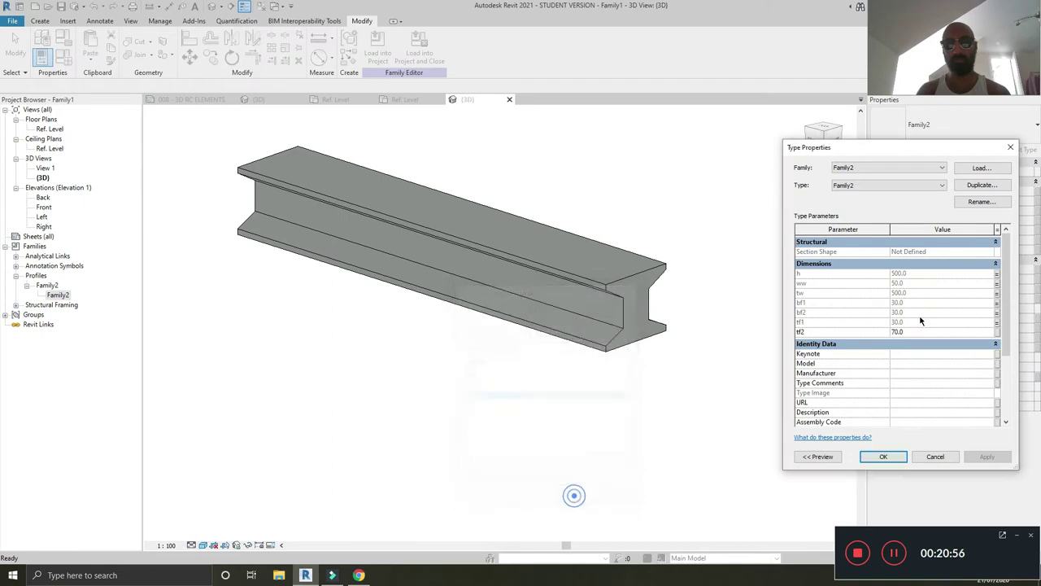
click(997, 332)
click(475, 403)
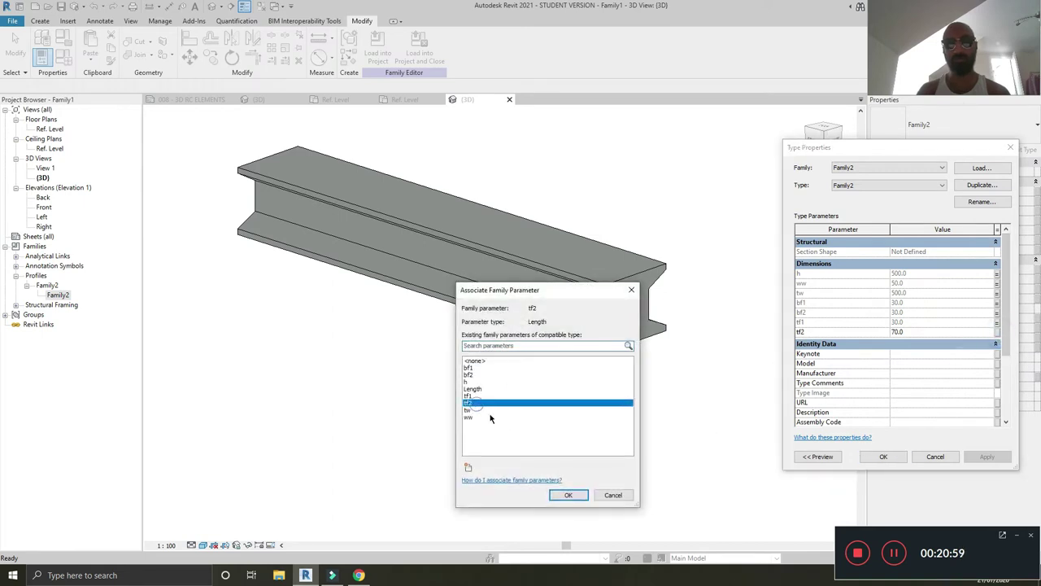
click(569, 495)
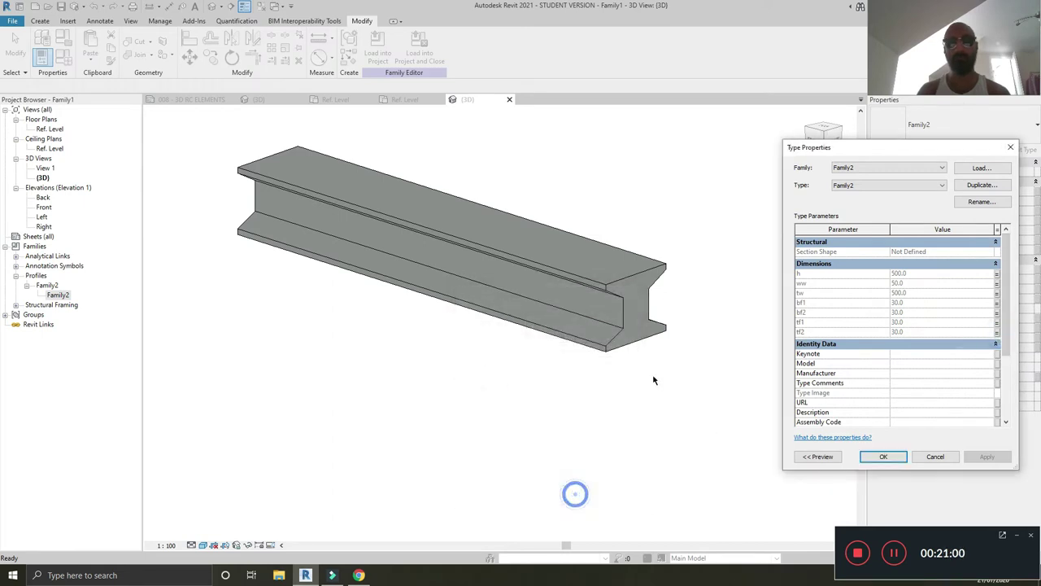
click(883, 457)
shift+middle_drag(676, 358, 607, 356)
click(542, 279)
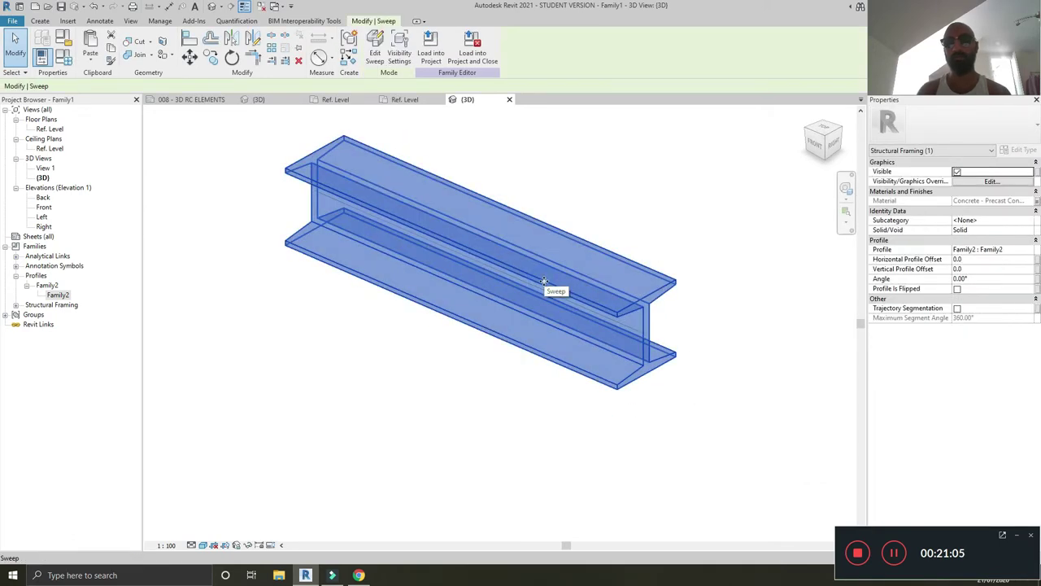
click(1031, 221)
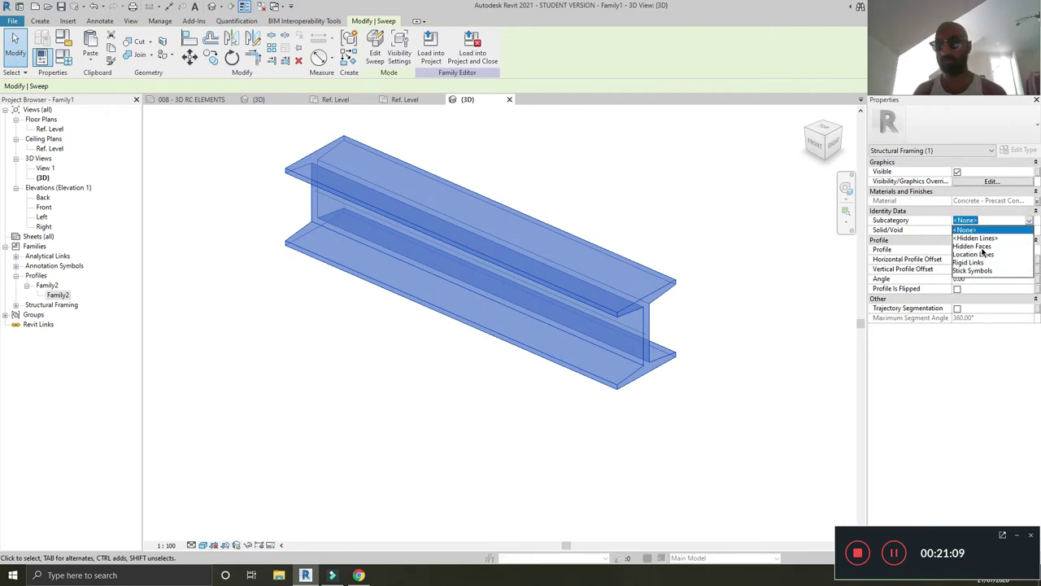
click(965, 230)
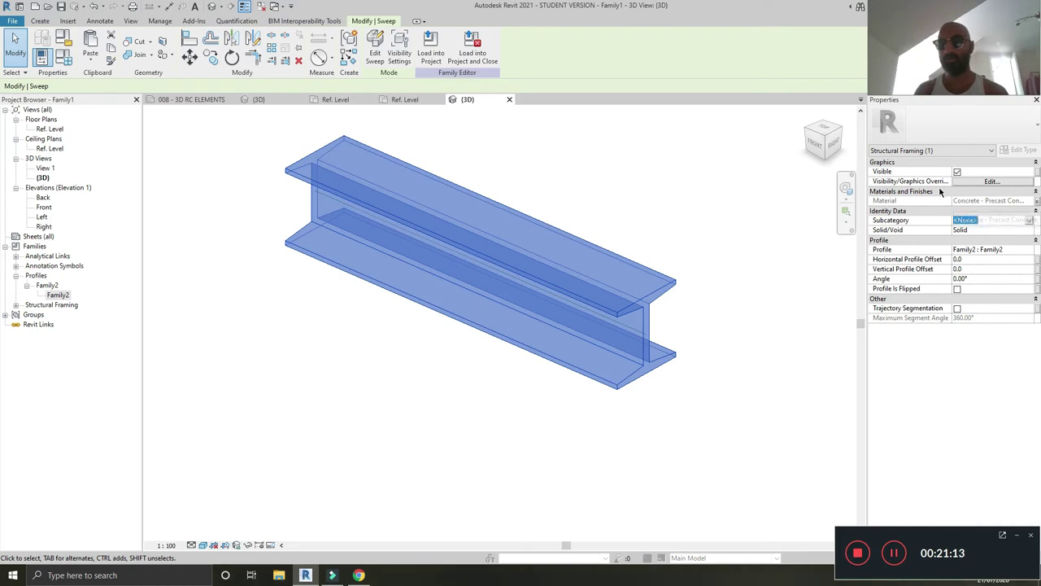
click(732, 232)
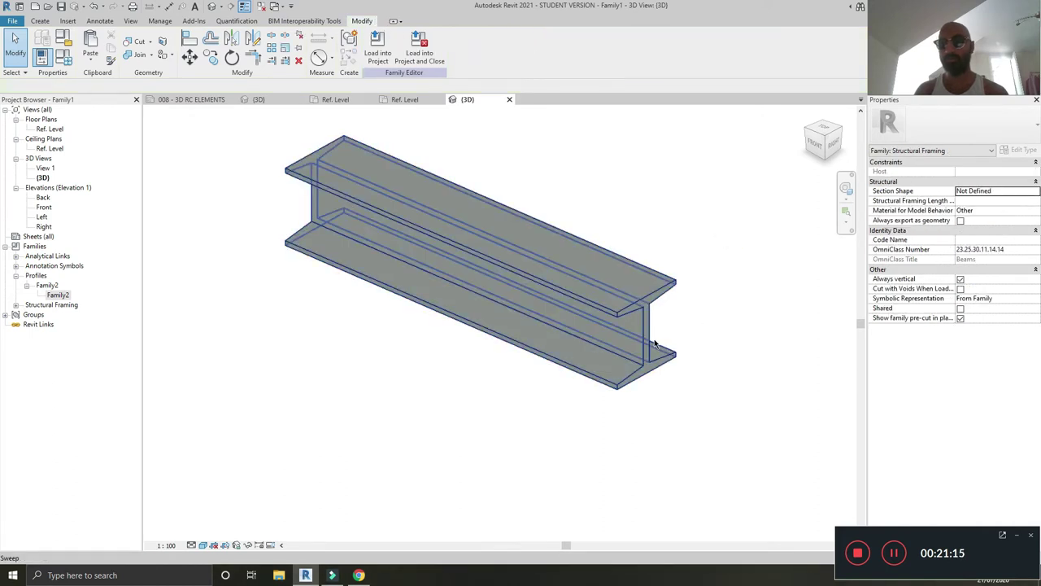
click(655, 344)
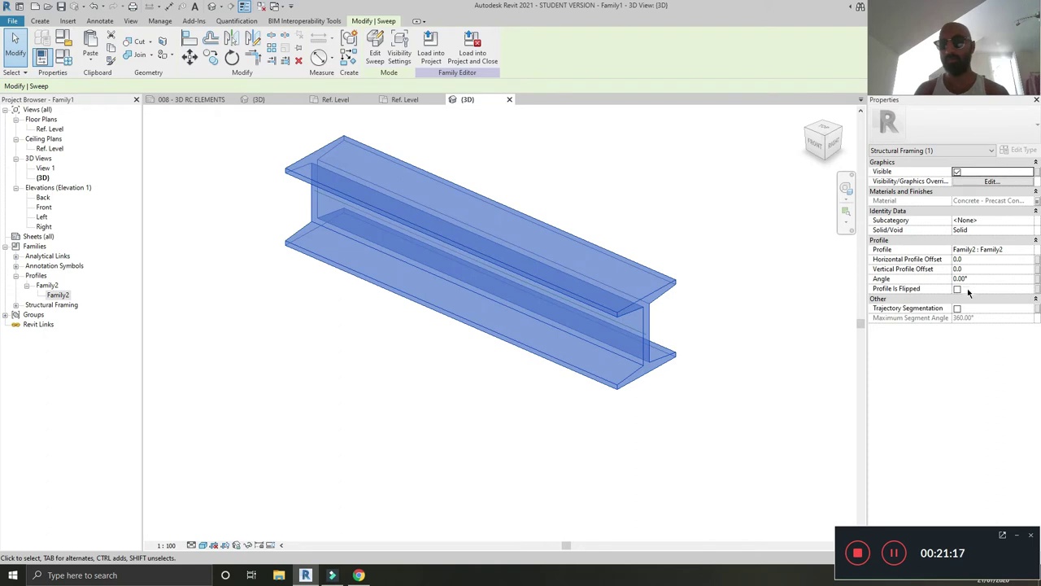
click(718, 253)
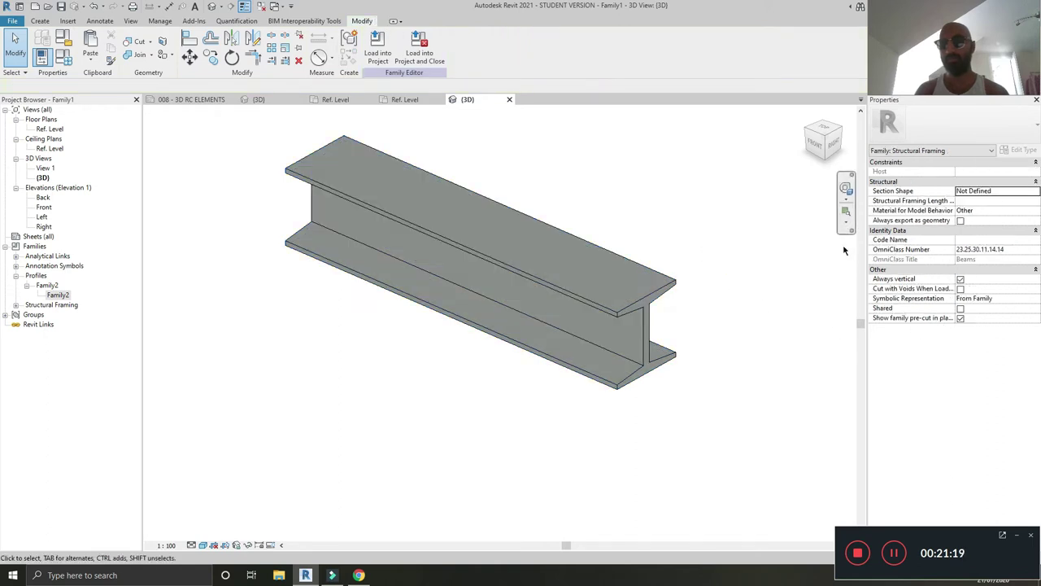
middle_drag(697, 257, 628, 248)
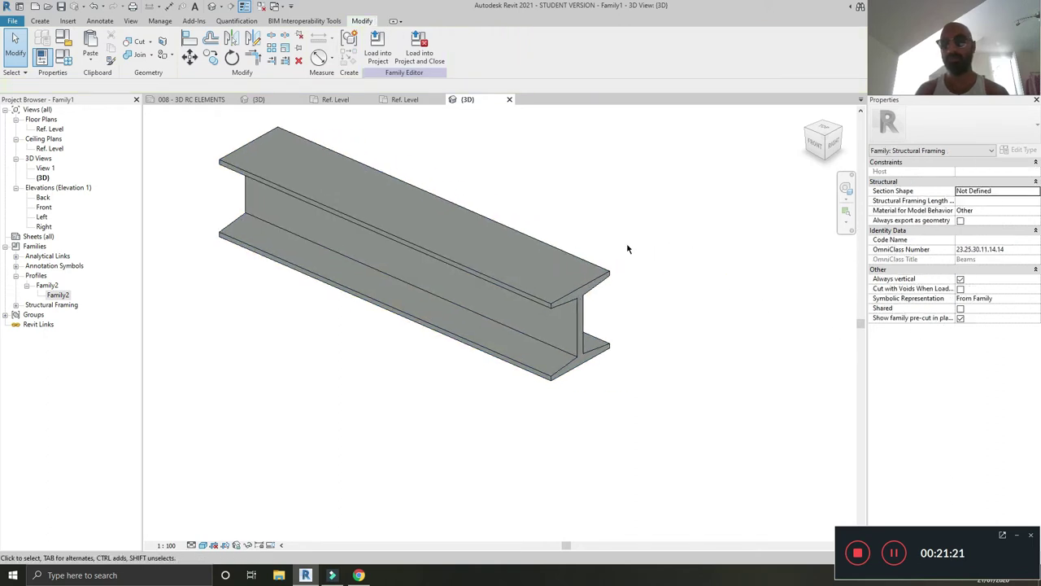
shift+middle_drag(590, 195, 515, 195)
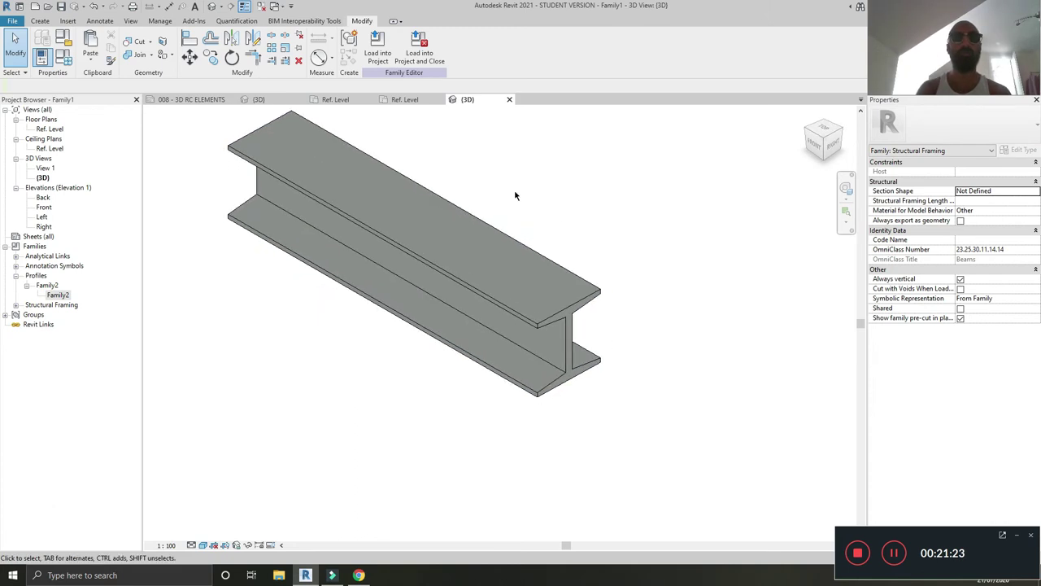
click(246, 7)
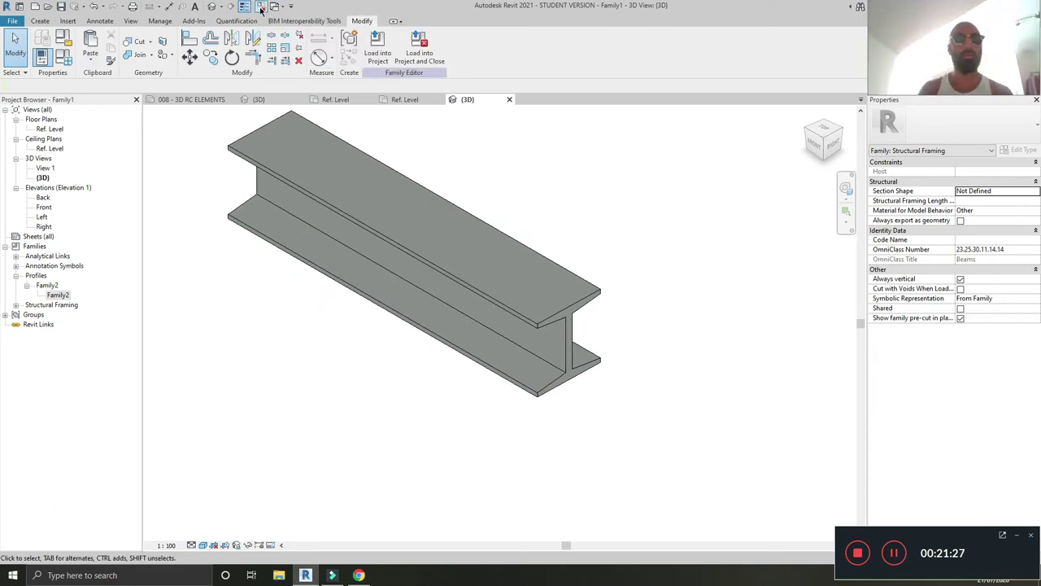
In the Ref. Level plan, drag Member Right and Member Left planes, stretching the beam to 3720
double_click(53, 130)
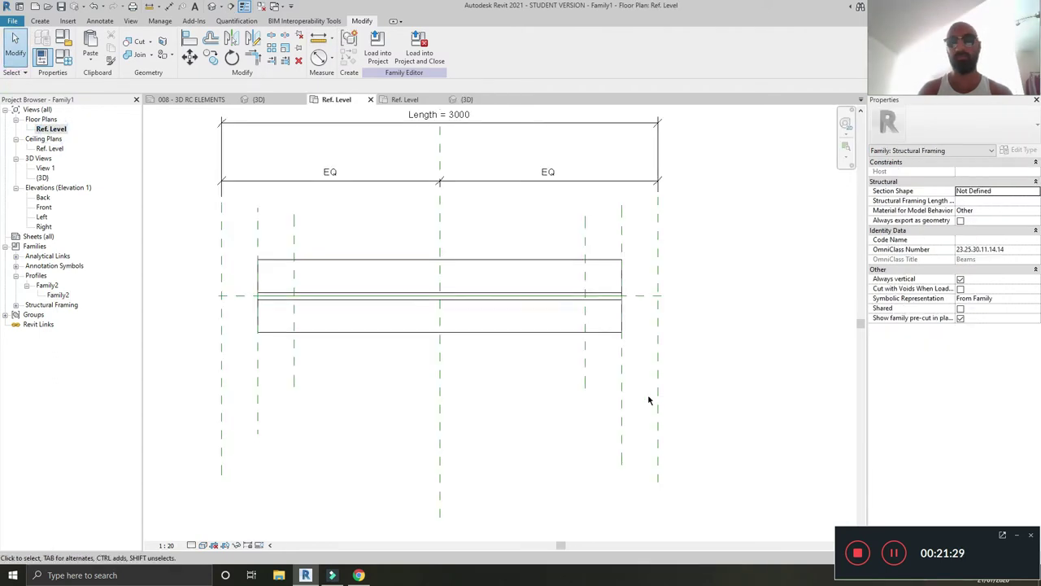
click(622, 392)
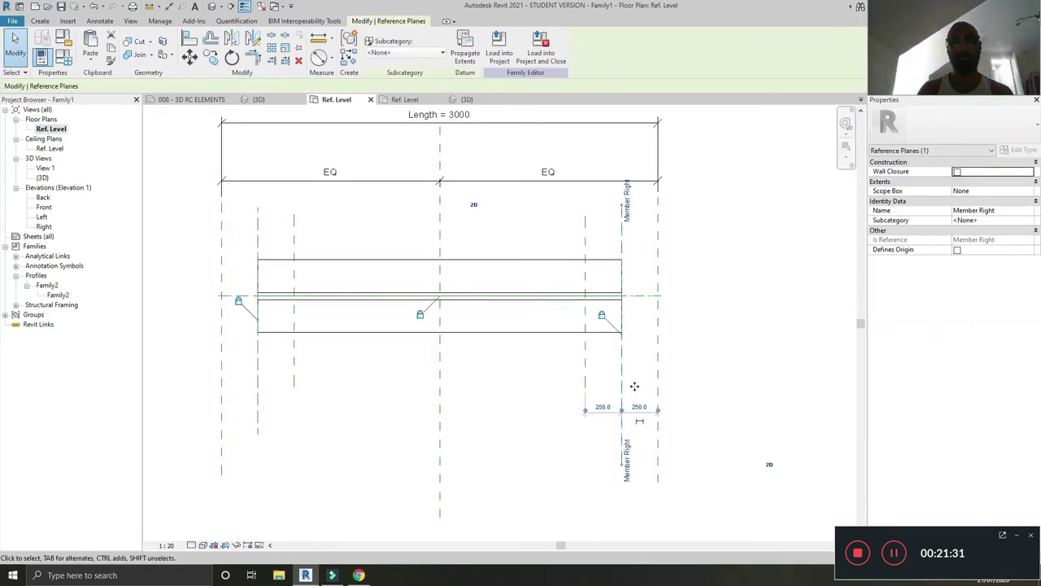
drag(623, 379, 648, 381)
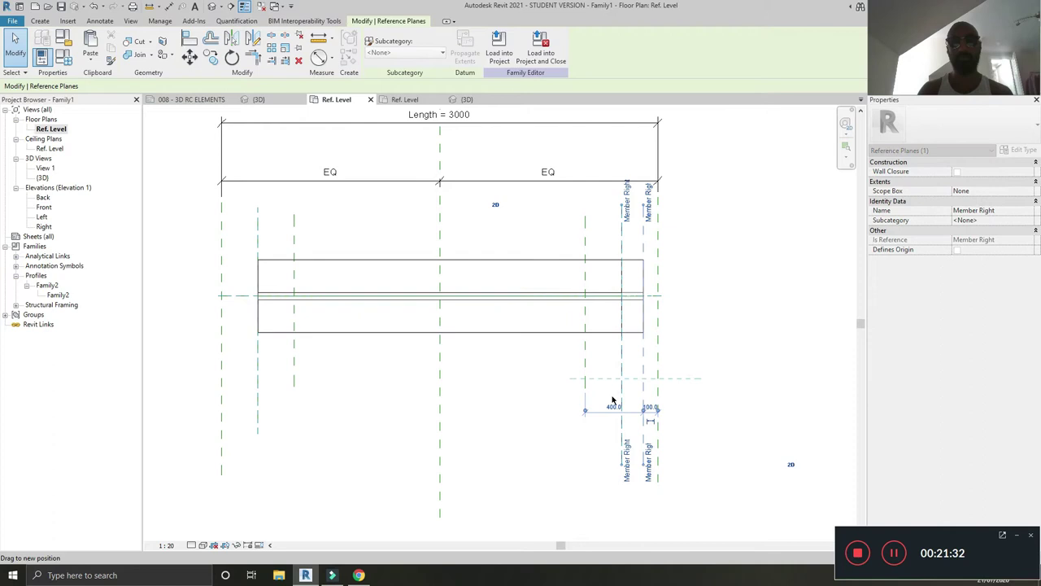
click(259, 389)
drag(259, 389, 233, 394)
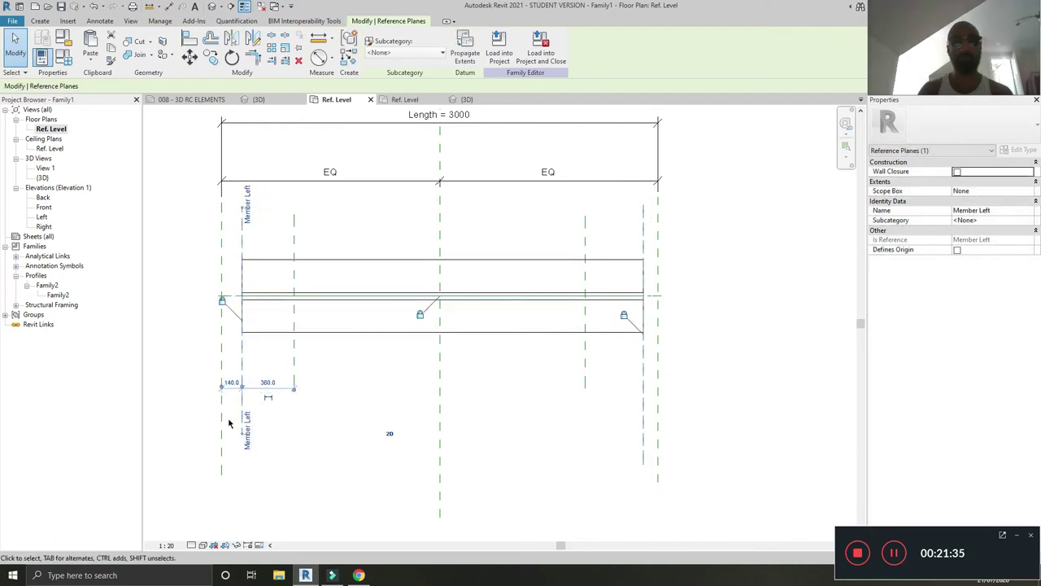
drag(223, 432, 192, 431)
drag(690, 415, 716, 365)
Undo the stretches to return the beam Length to 3000
click(779, 368)
key(ctrl+z)
key(ctrl+z)
key(ctrl+z)
key(ctrl+z)
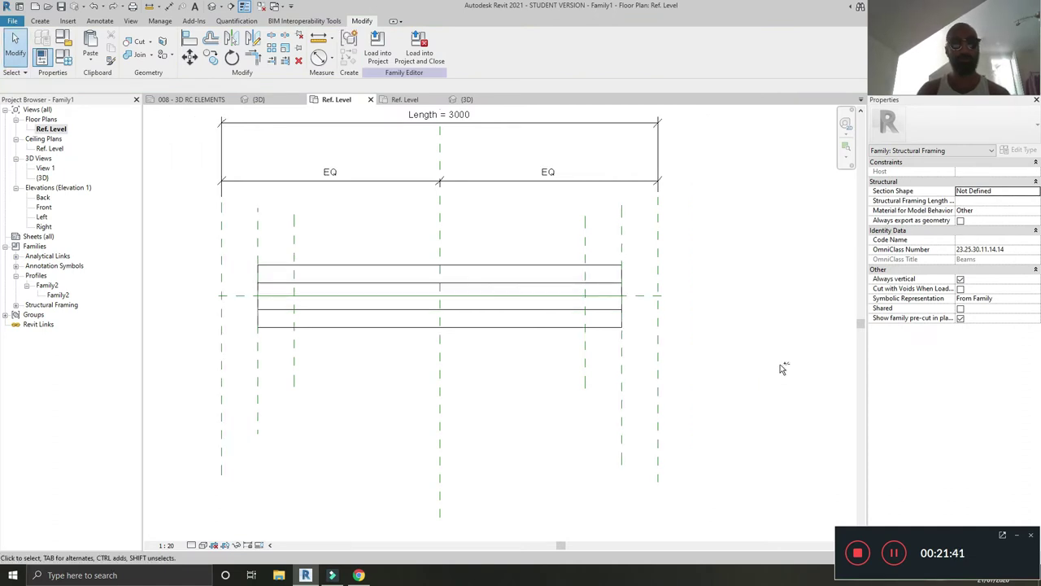
key(ctrl+z)
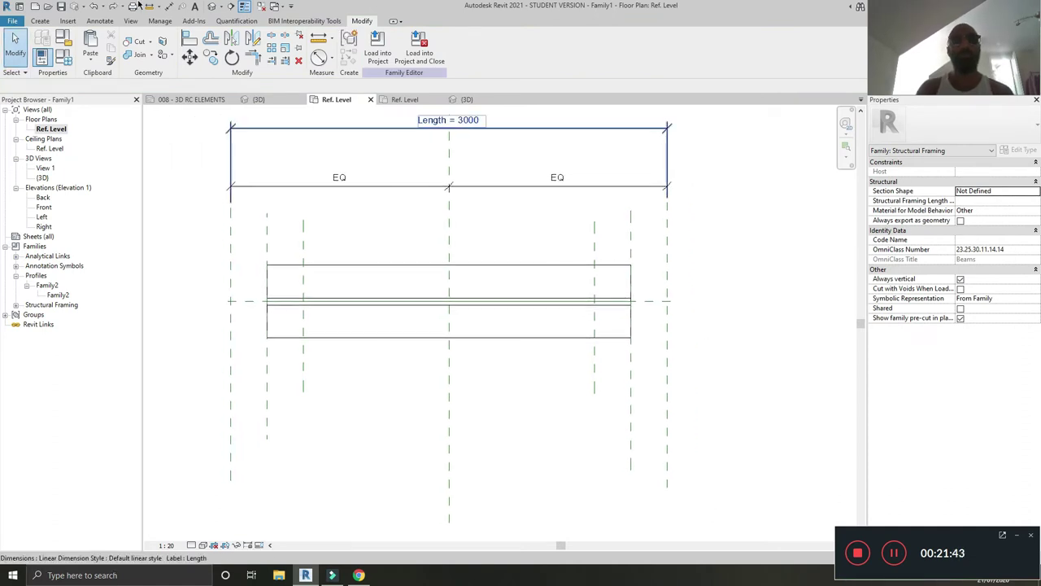
Attempt loading the beam family into Family2 and dismiss the resulting load errors
click(378, 48)
click(451, 237)
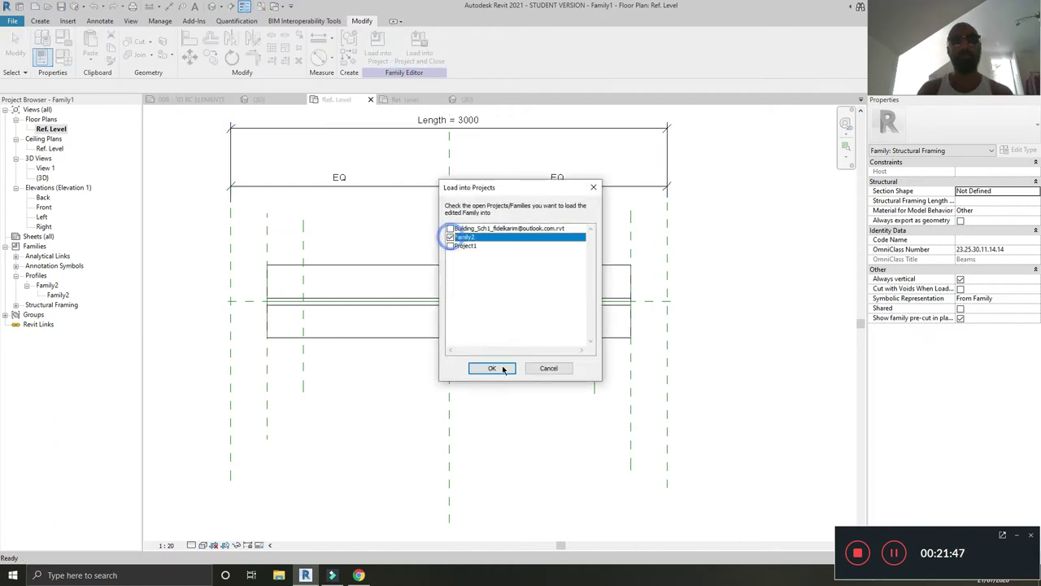
click(495, 367)
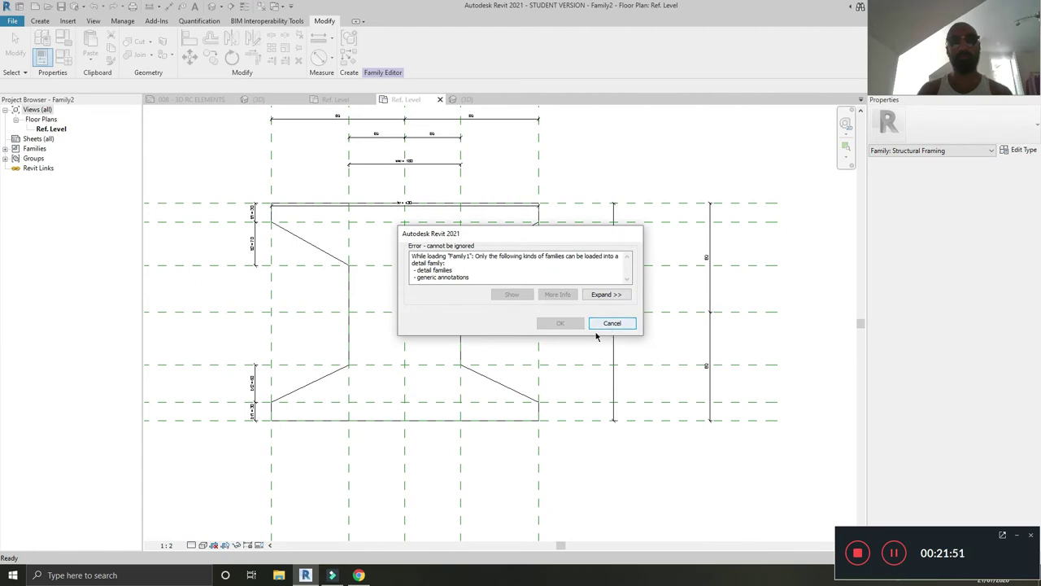
click(616, 323)
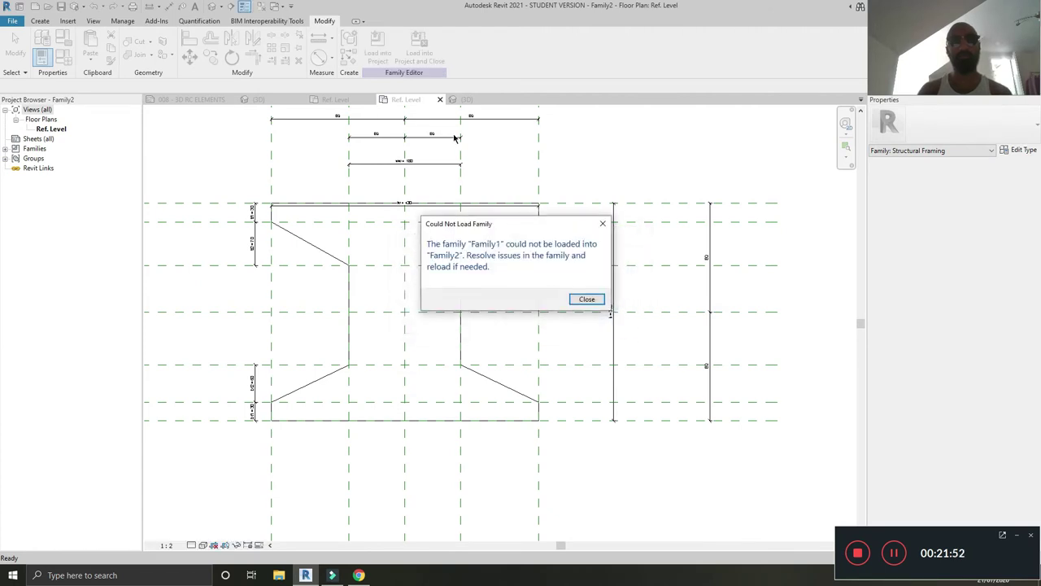
click(598, 302)
Load the beam family into Project1 instead of Family2
click(379, 47)
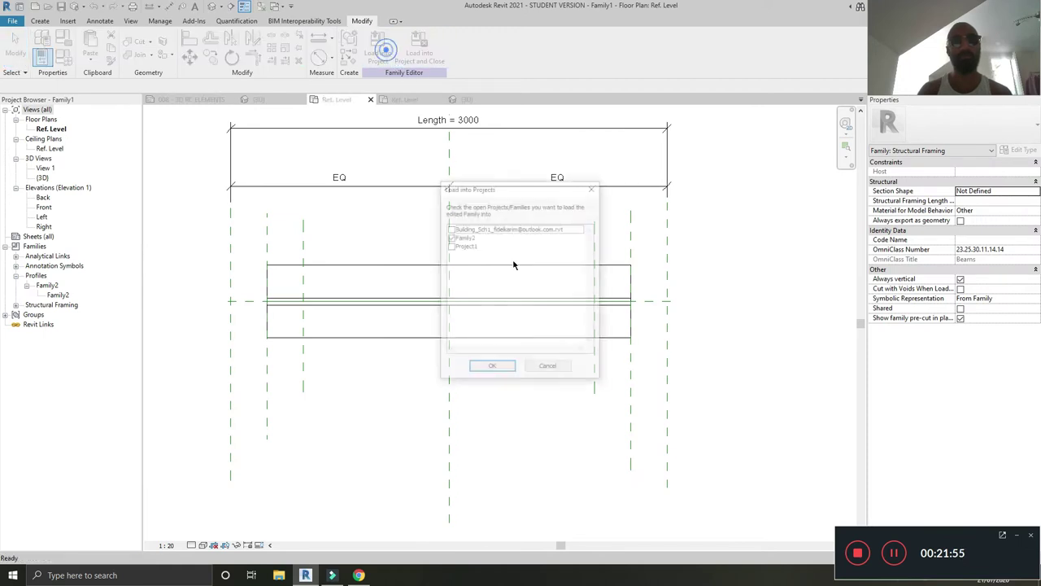
click(450, 238)
click(450, 246)
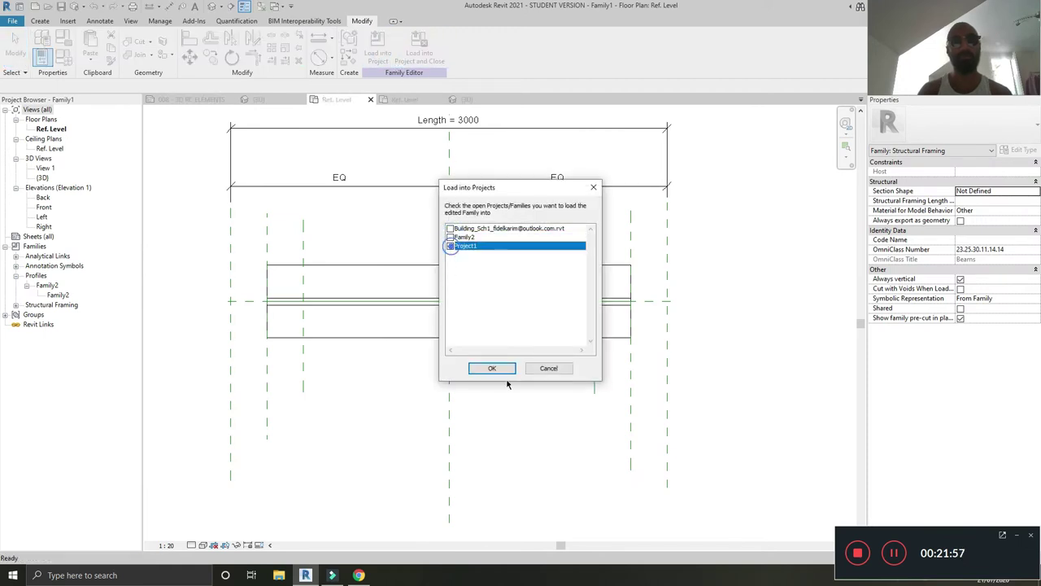
click(491, 368)
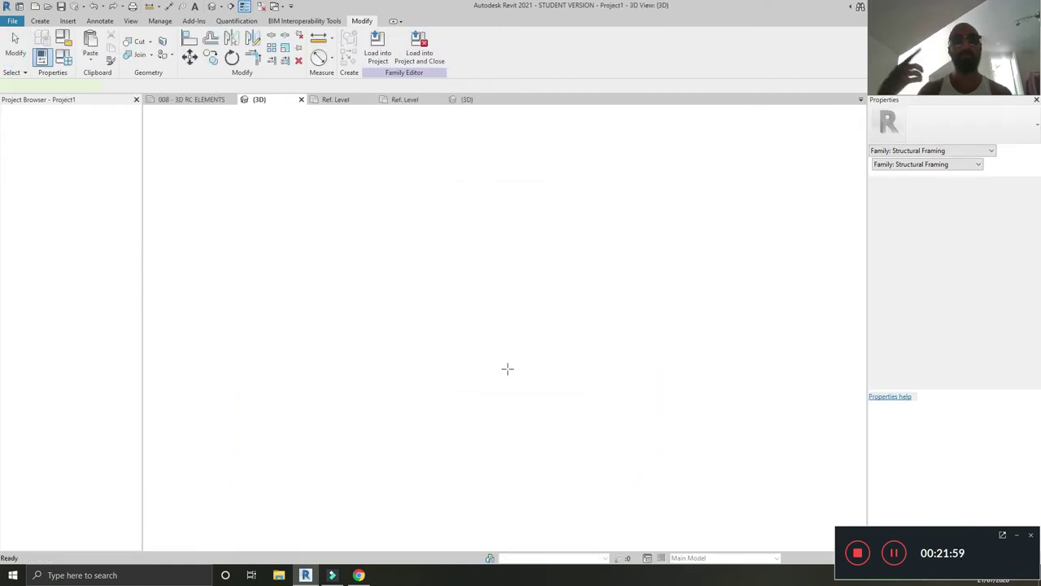
On Level 2, copy the concrete beam with CO from its end to the right-hand column
shift+middle_drag(595, 362, 625, 370)
key(Escape)
key(Escape)
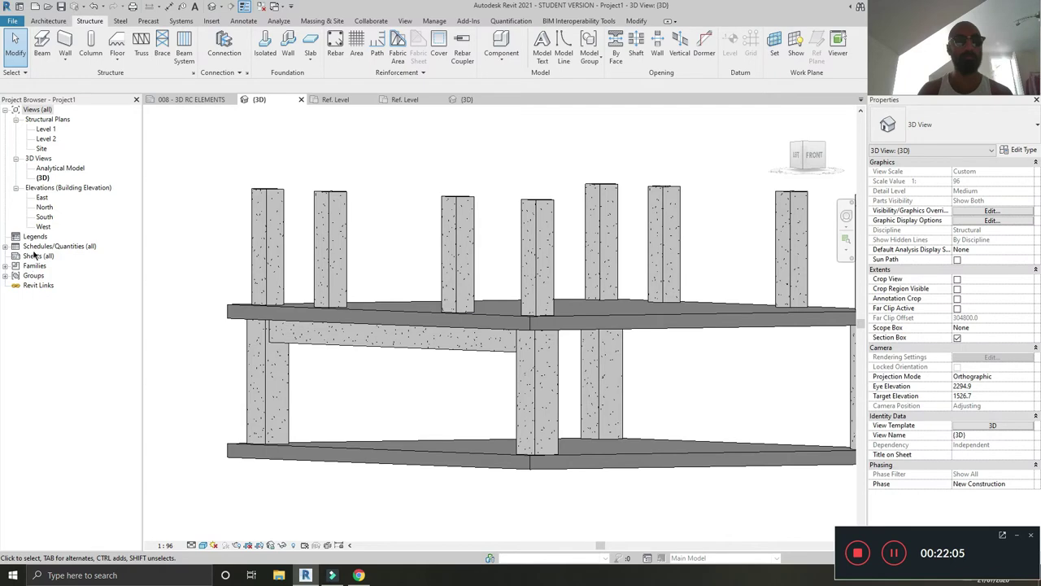
double_click(44, 139)
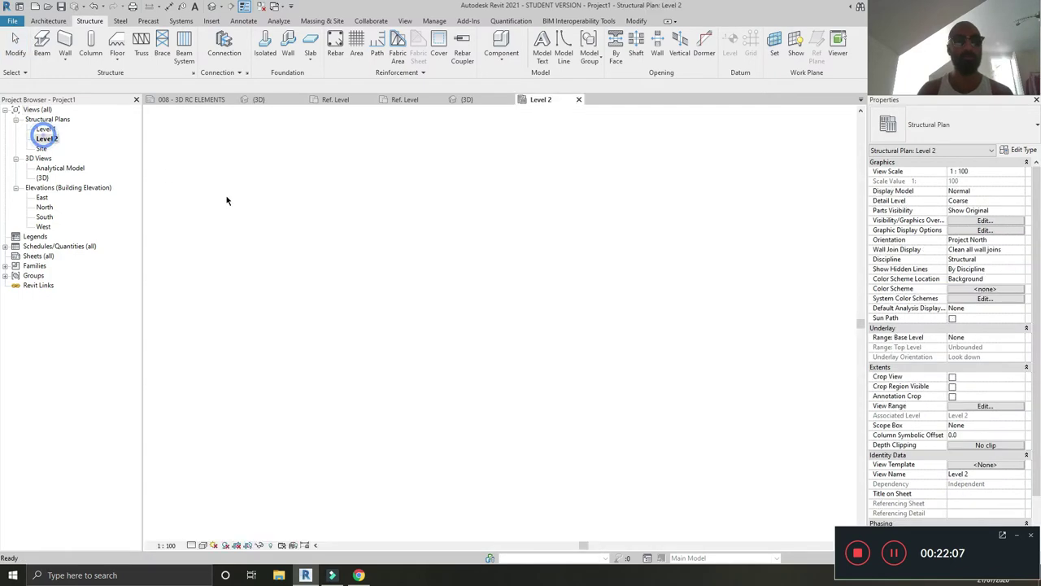
click(432, 291)
scroll(431, 290, up, 2)
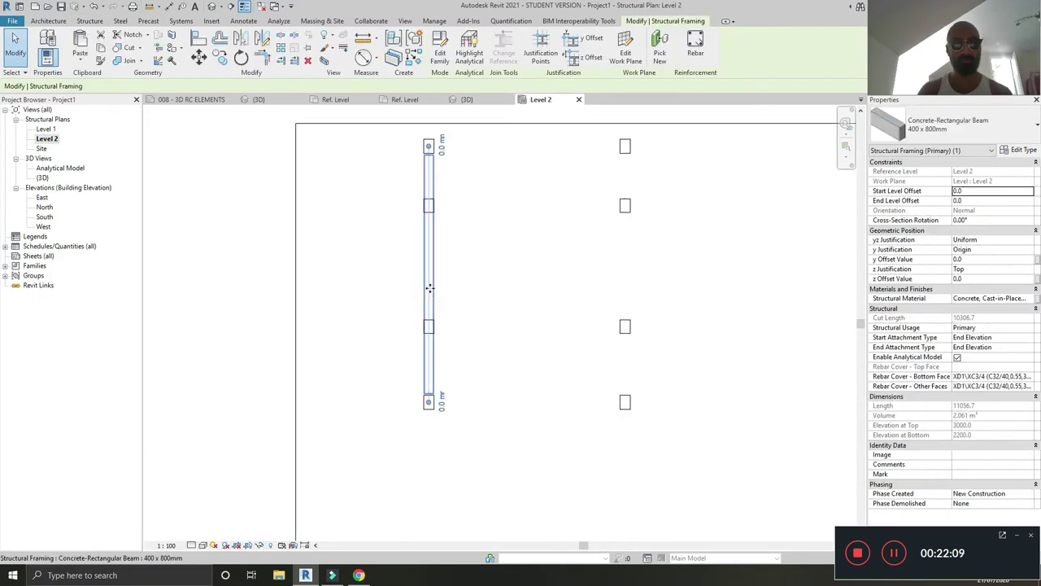
key(c)
key(o)
scroll(436, 407, up, 2)
click(427, 407)
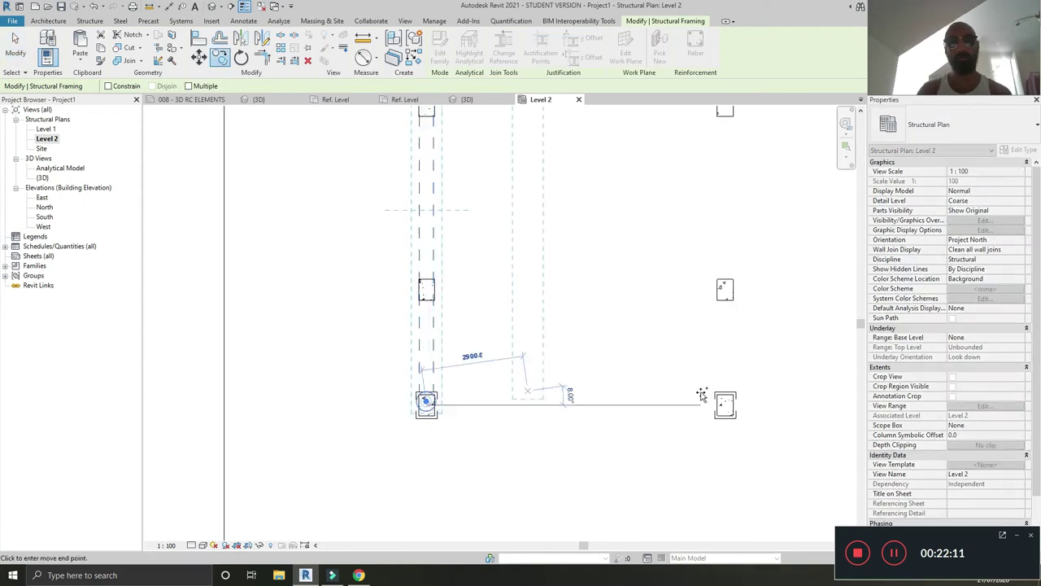
click(724, 404)
key(Escape)
key(Escape)
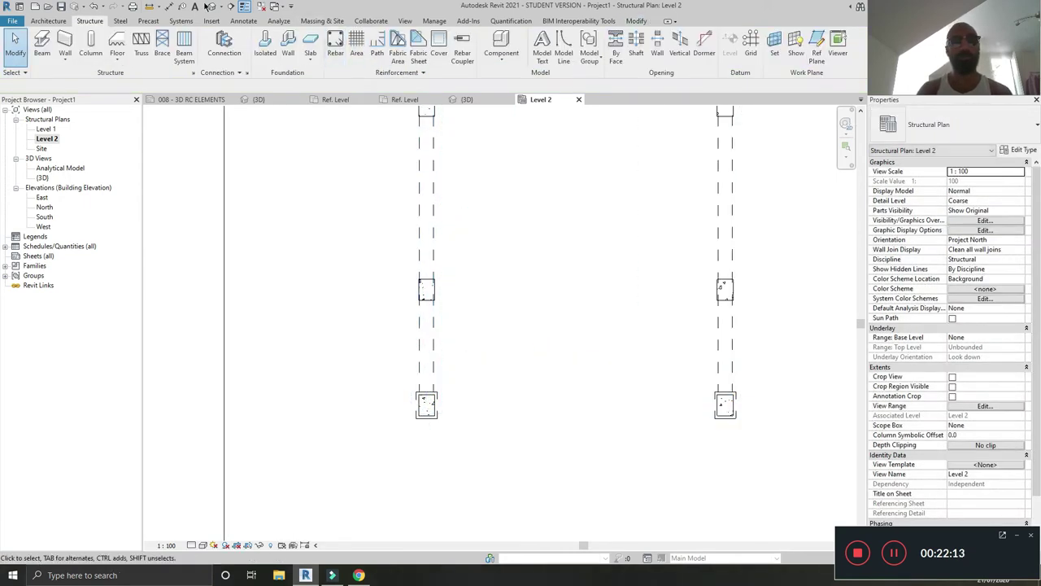
In the default 3D view, select the copied 400 x 800mm beam and show its type list
click(215, 7)
shift+middle_drag(618, 342, 534, 284)
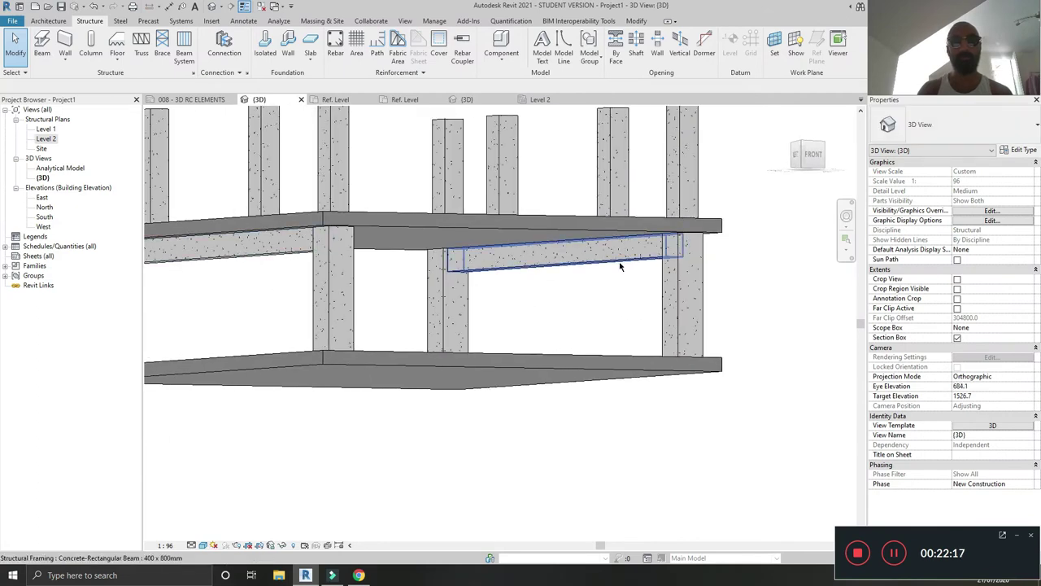
click(584, 265)
click(958, 126)
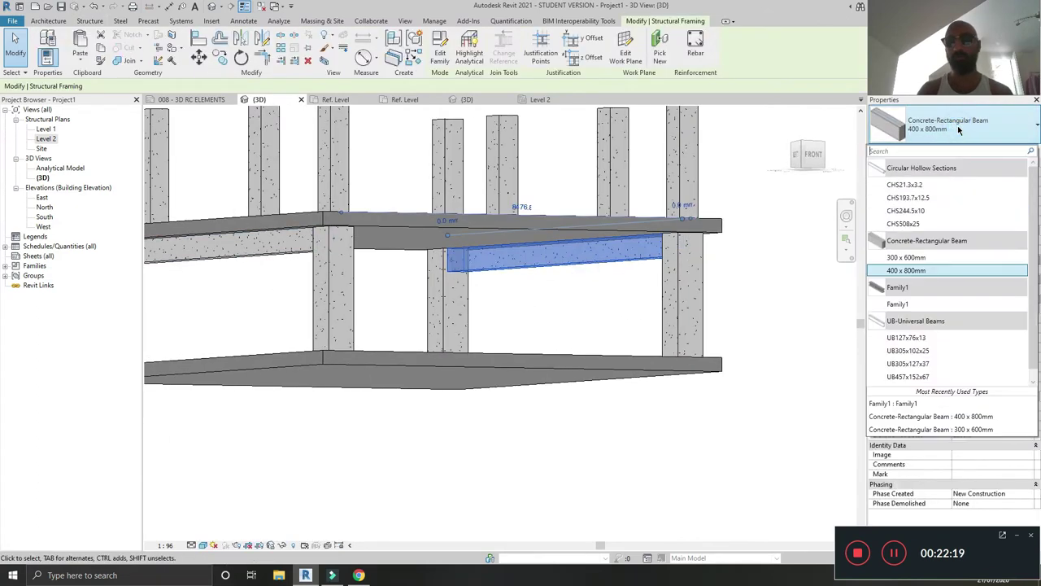
Switch the copied beam to the Family1 type and set its z Offset Value to -350
click(898, 304)
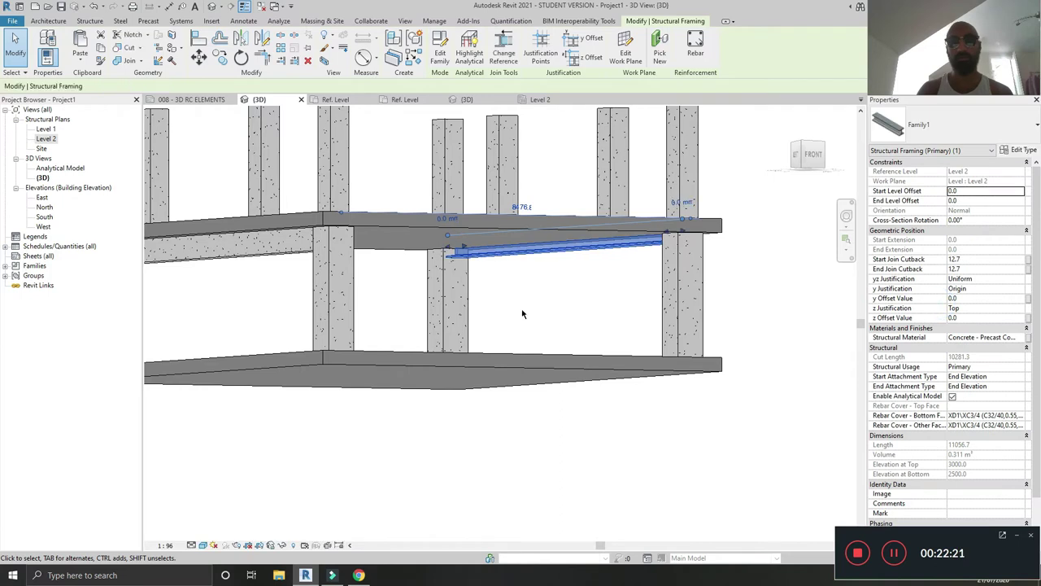
click(978, 318)
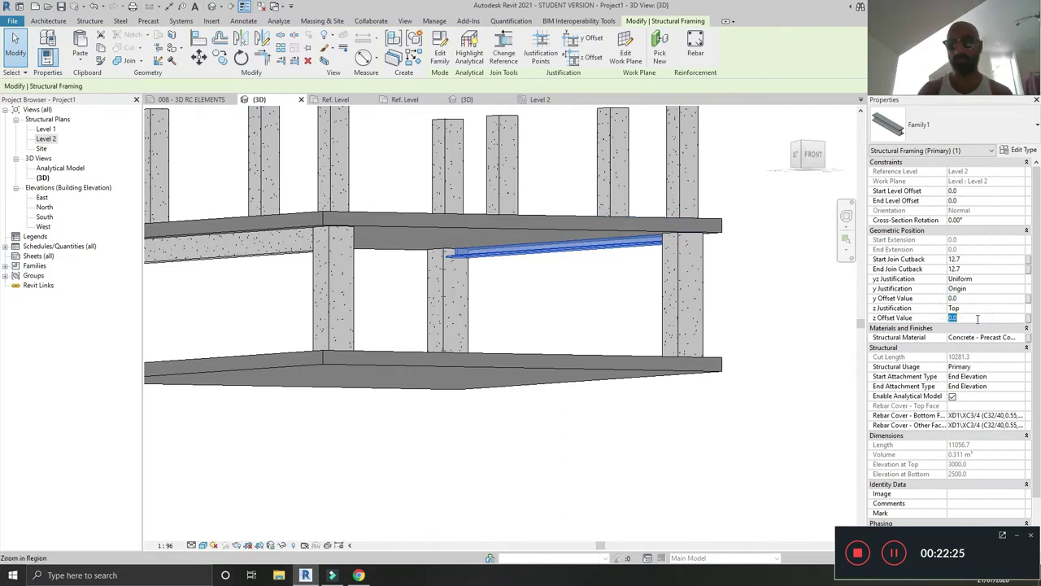
text(-350.0)
key(Return)
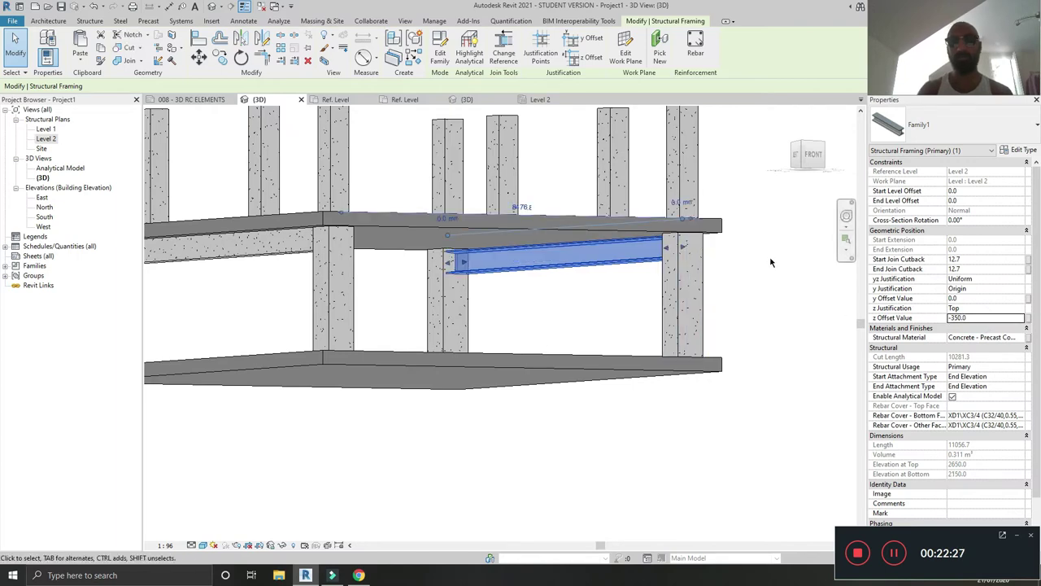
key(Escape)
shift+middle_drag(730, 269, 486, 263)
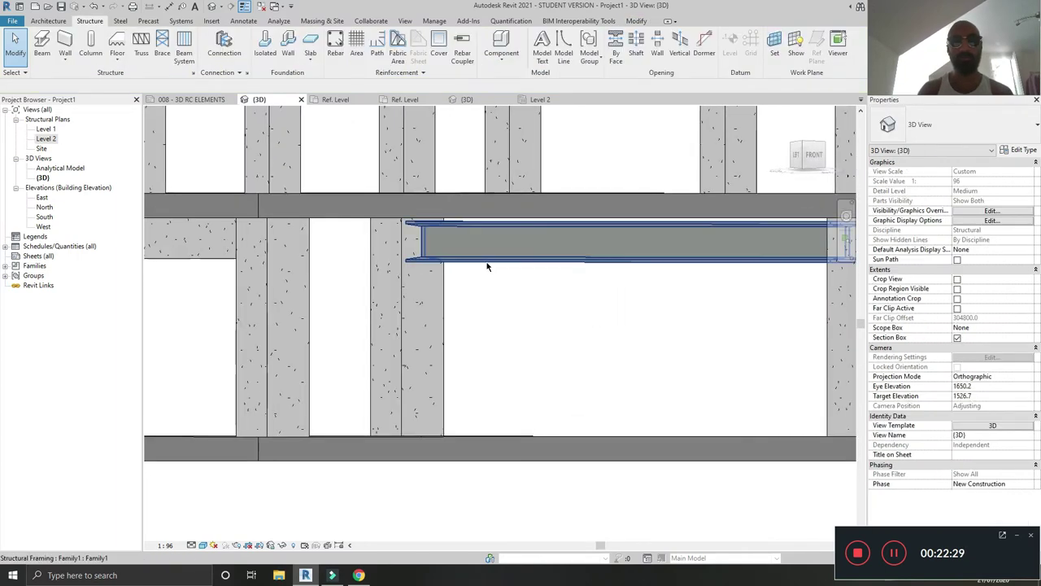
Revise the beam's z Offset Value to -300
click(486, 258)
click(990, 318)
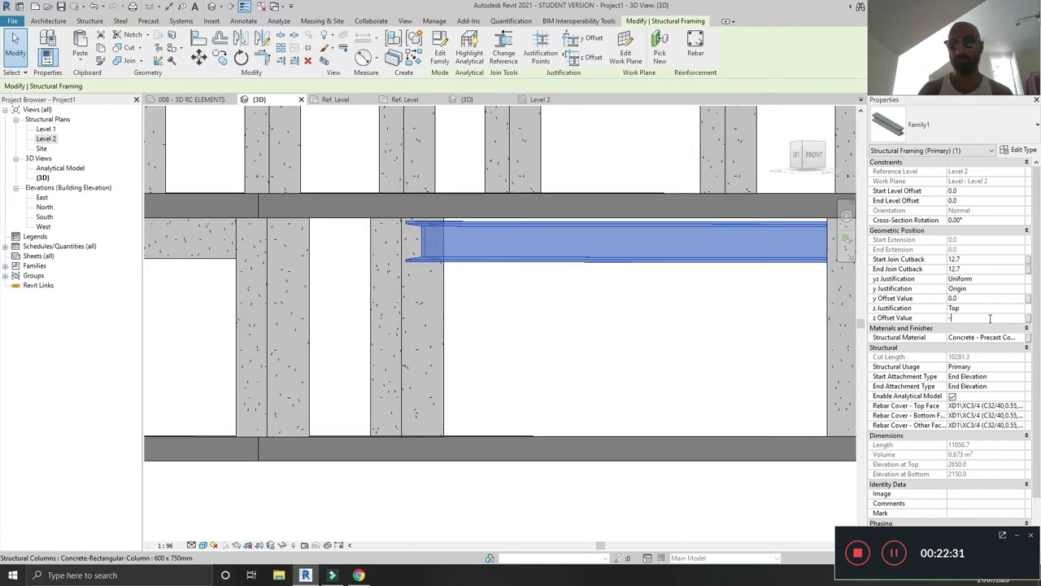
key(Return)
key(Escape)
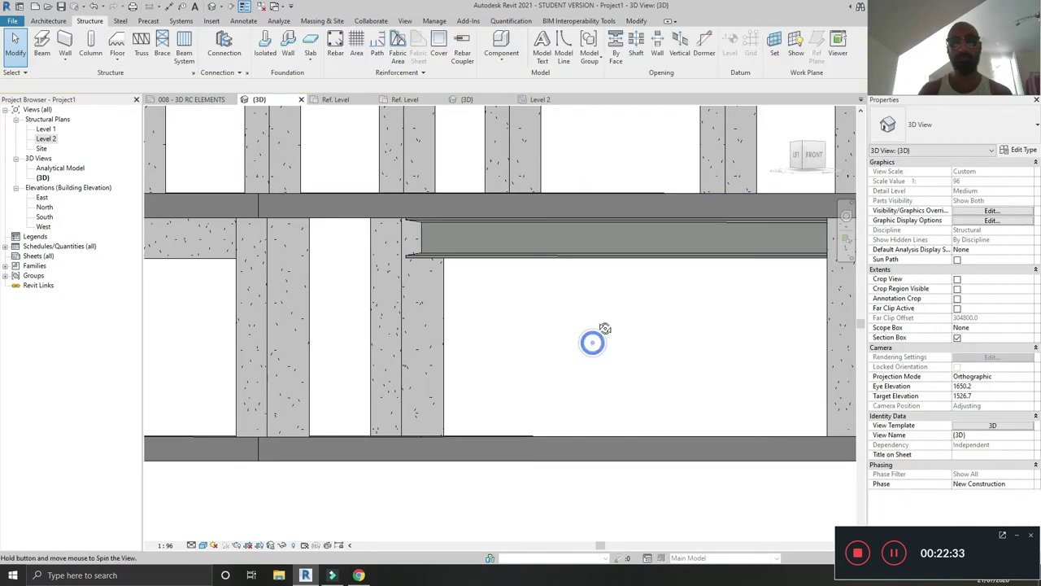
shift+middle_drag(593, 344, 573, 297)
Cancel the global parameter association and open the I-beam's family for editing
click(572, 294)
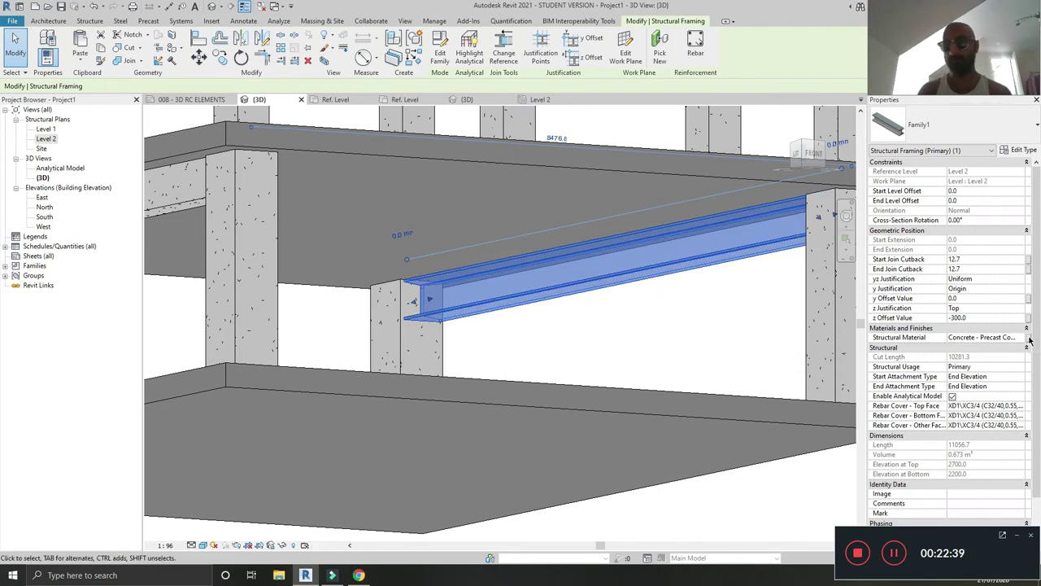
click(1029, 340)
click(585, 381)
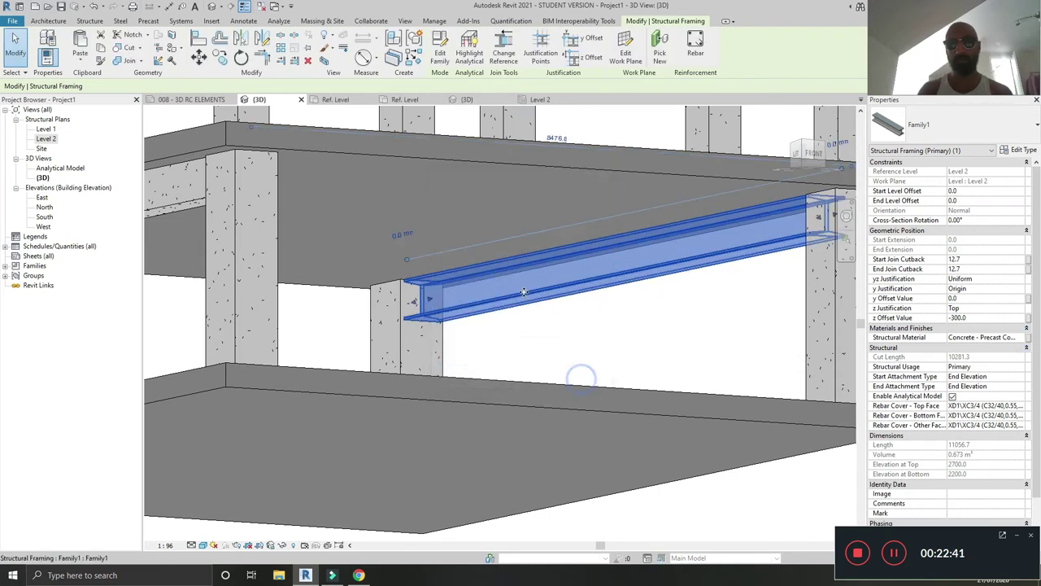
double_click(536, 308)
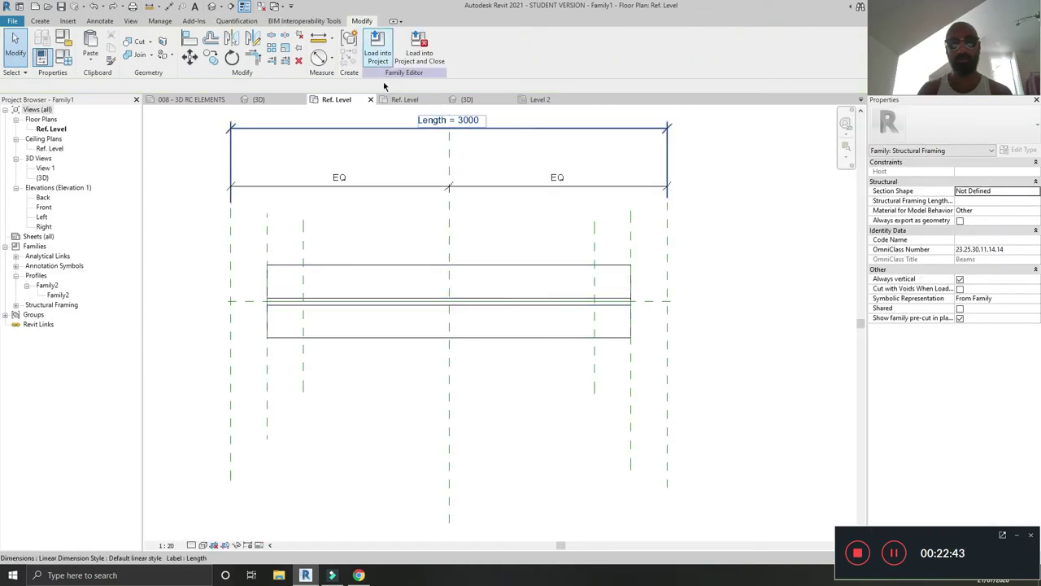
Close the other inactive views and switch to Project1's 3D view
click(244, 7)
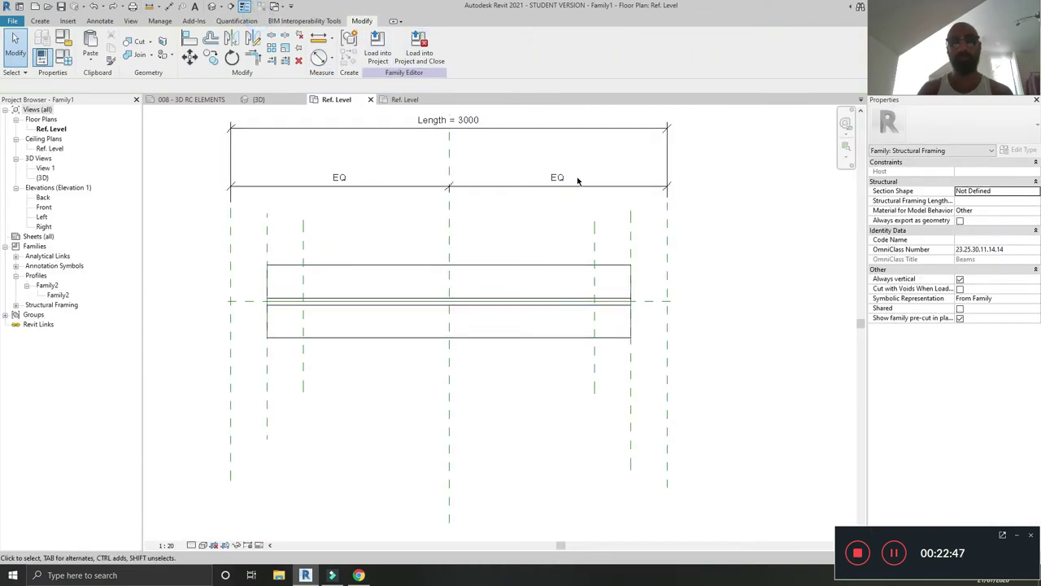
click(166, 98)
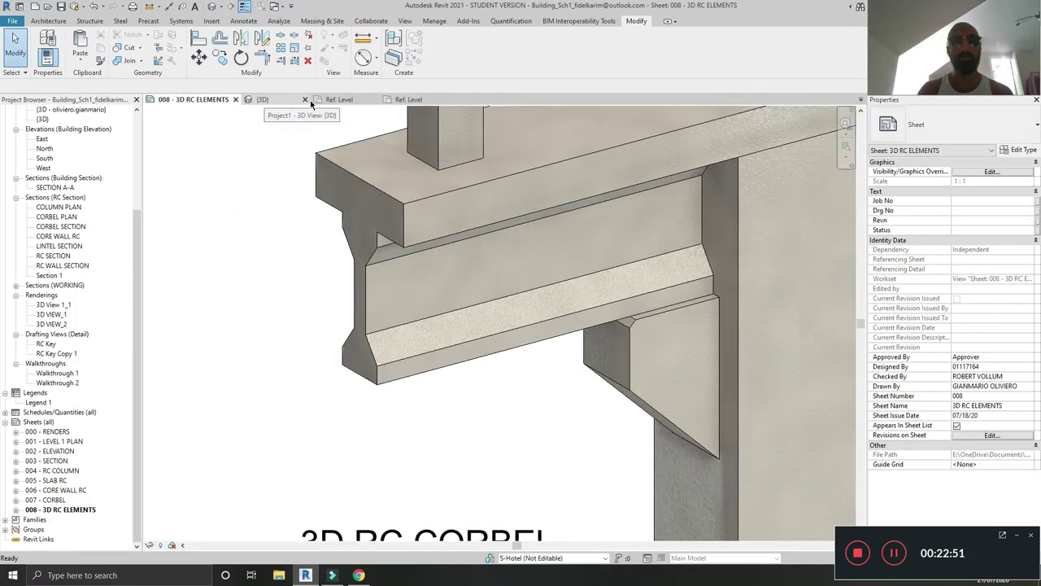
click(258, 98)
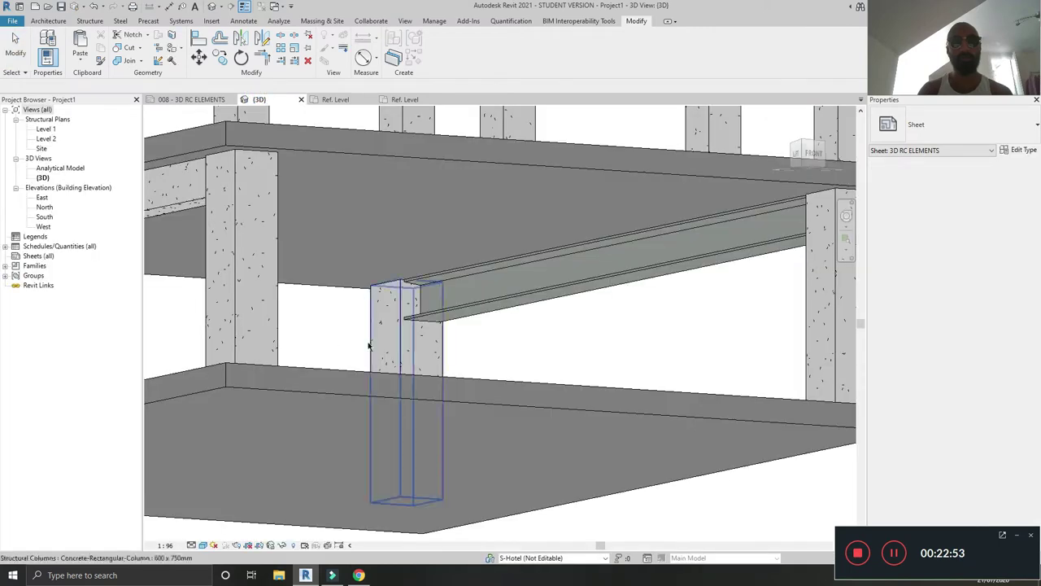
Check the Level 2 structural plan, then return to the family's Ref. Level plan
double_click(46, 138)
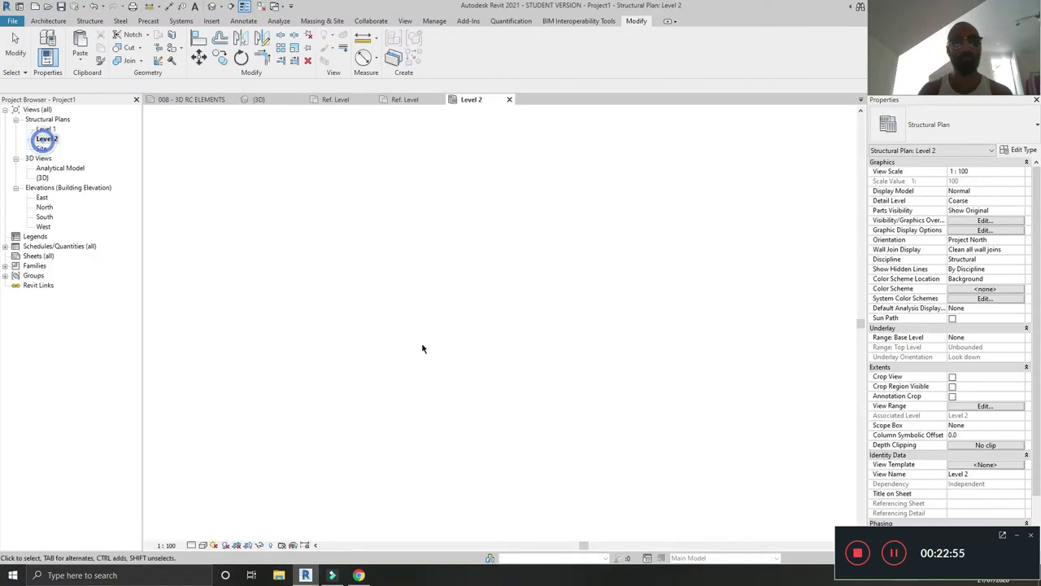
scroll(500, 326, up, 4)
scroll(515, 333, up, 4)
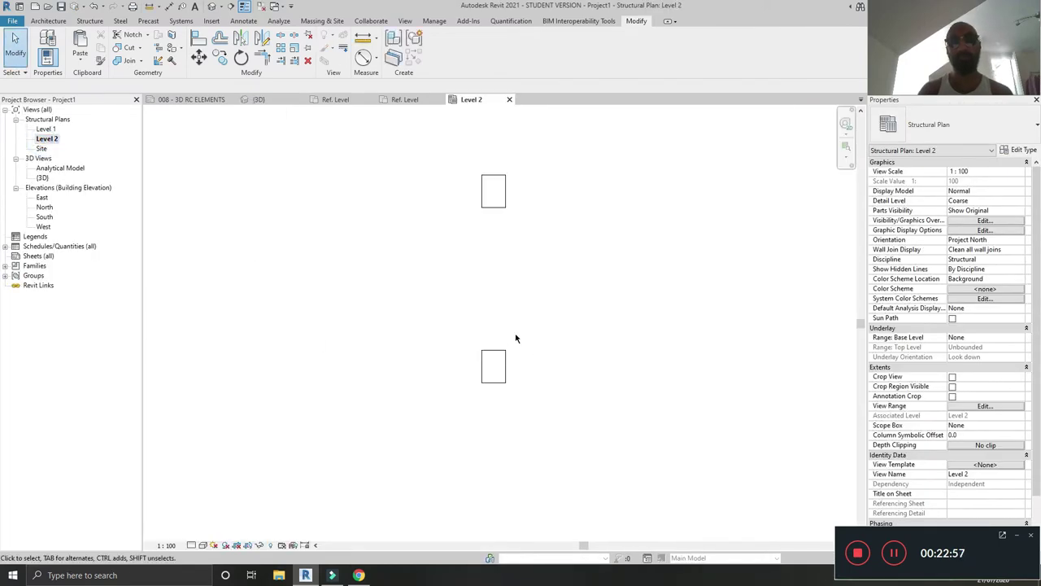
scroll(525, 330, down, 3)
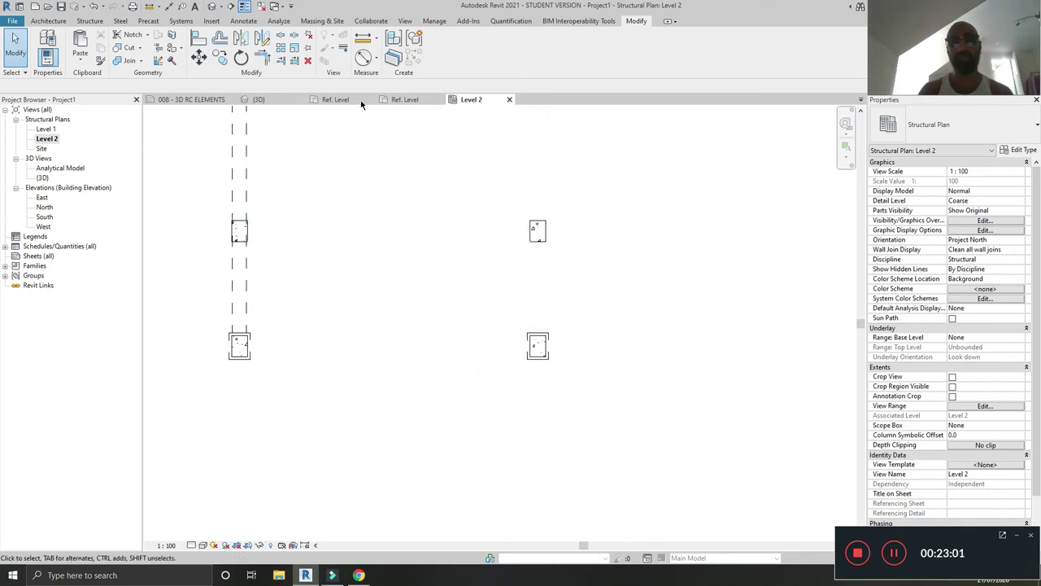
click(337, 101)
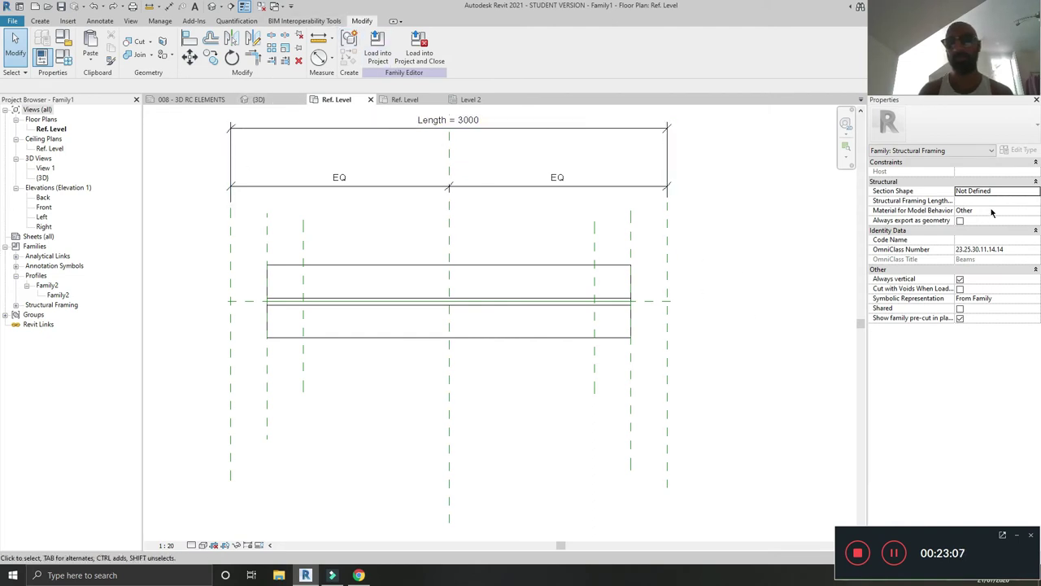
Set Section Shape to I-shape Sloped Flange and the model-behaviour material to Concrete
click(1037, 192)
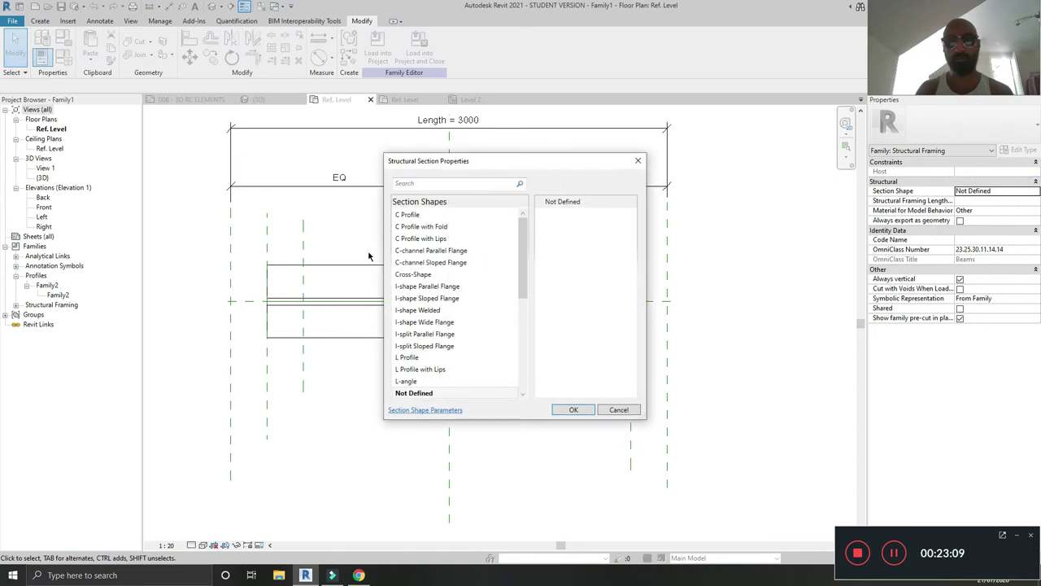
click(462, 215)
key(Down)
key(Down)
key(Down)
key(Down)
key(Down)
key(Down)
key(Down)
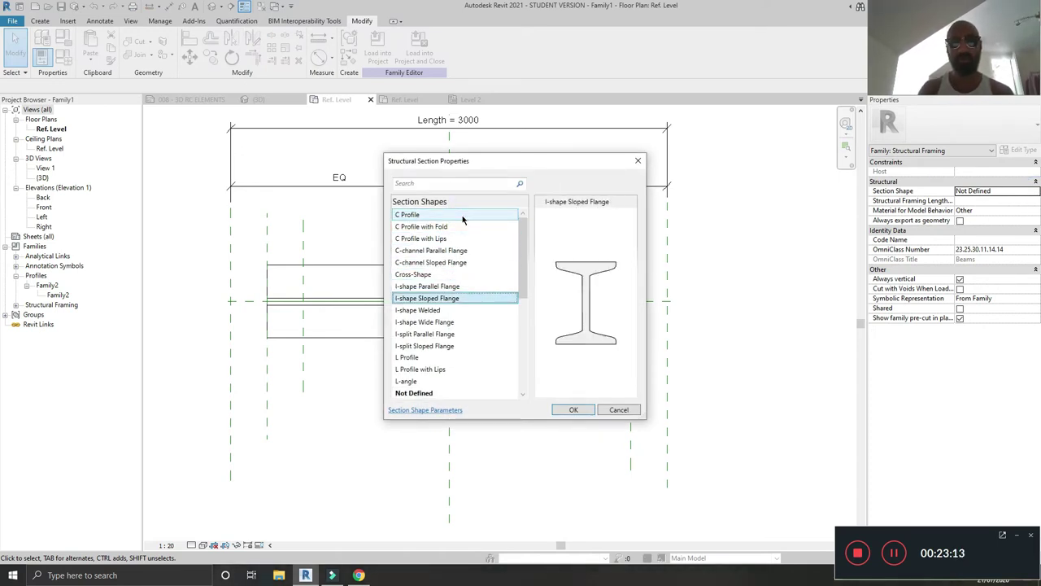
click(573, 409)
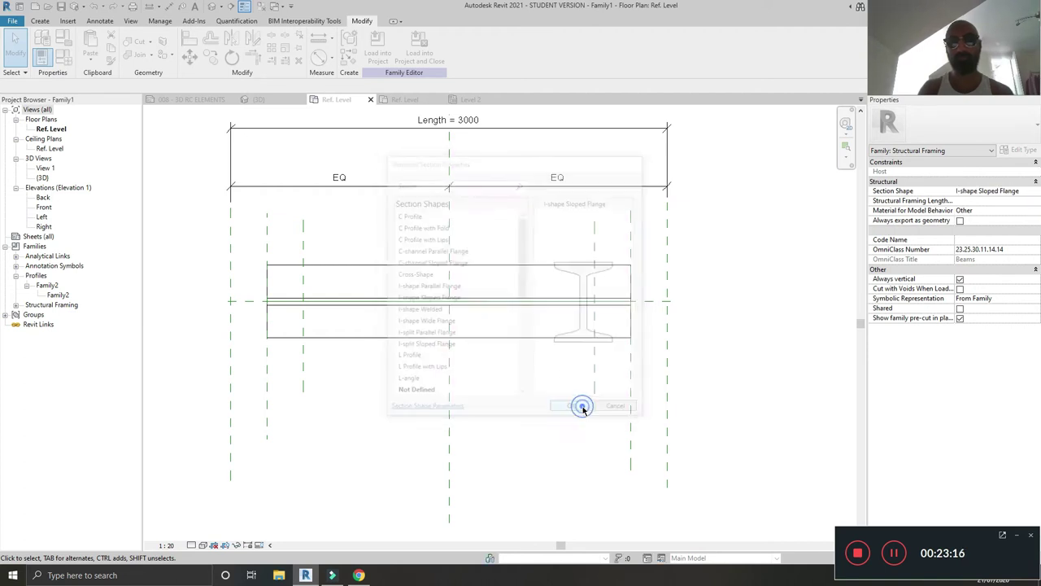
click(1035, 211)
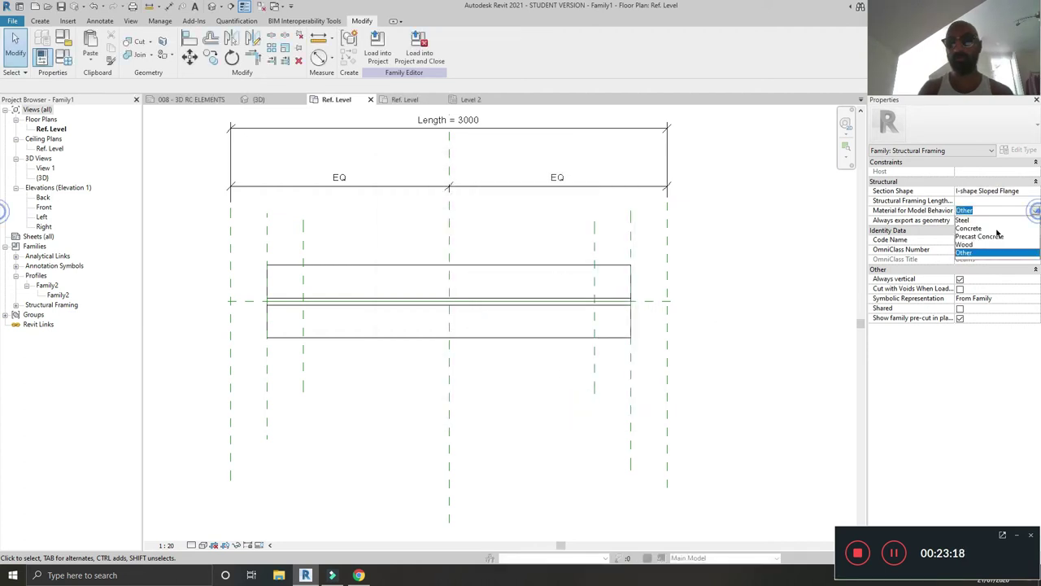
click(977, 232)
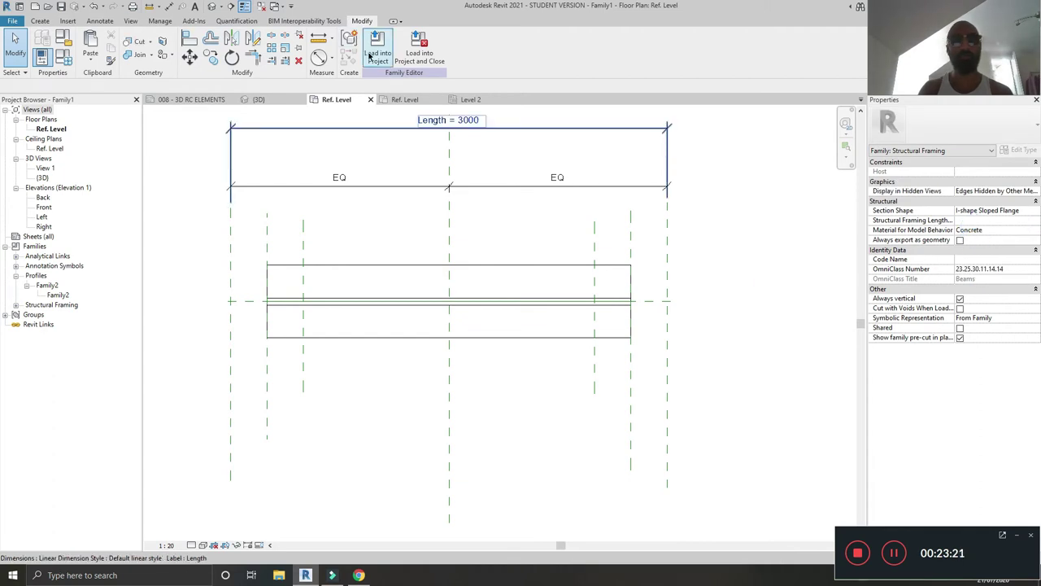
Load Family1 into Project1, overwriting the existing version
click(373, 54)
click(491, 368)
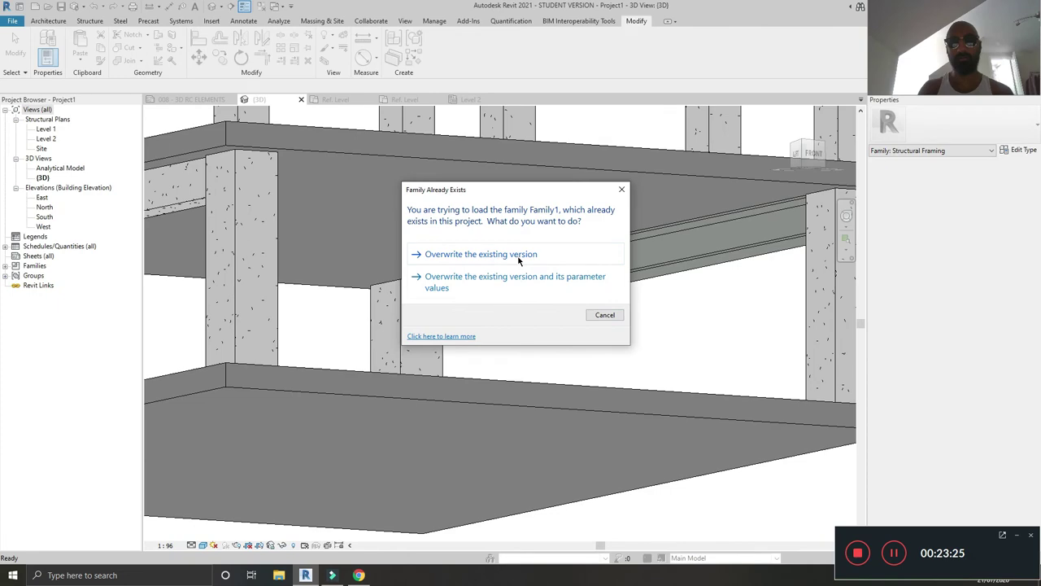
click(518, 259)
scroll(561, 334, up, 2)
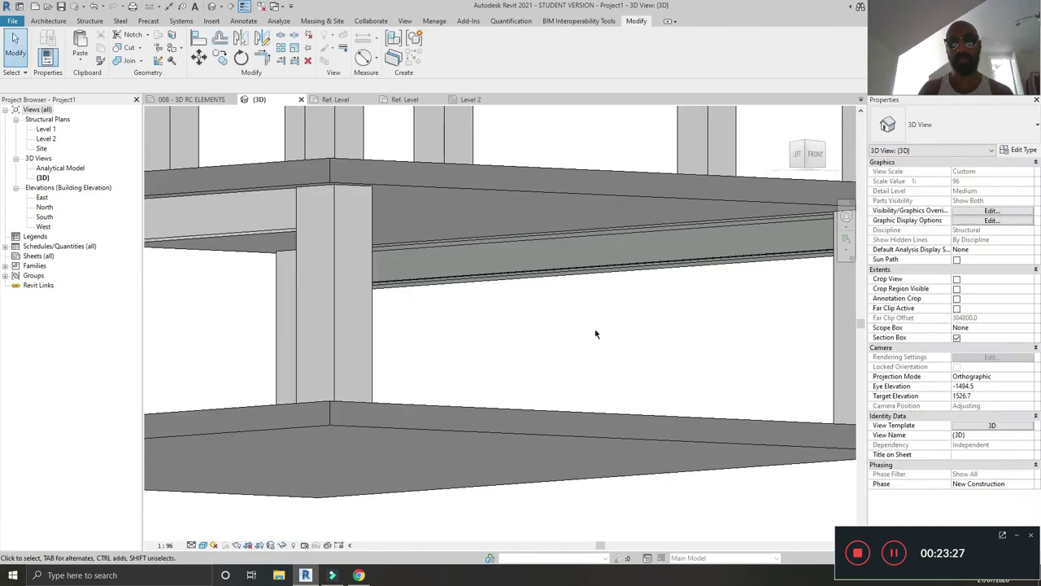
In the Level 2 plan, drag the right-hand beam's end up to the column
click(469, 100)
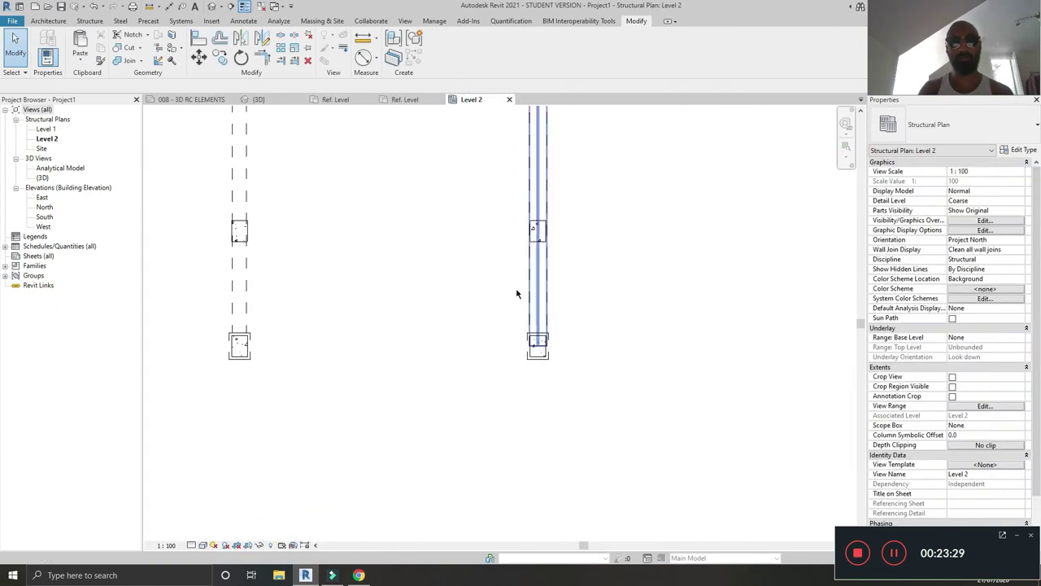
scroll(516, 294, up, 4)
click(537, 382)
scroll(545, 389, up, 1)
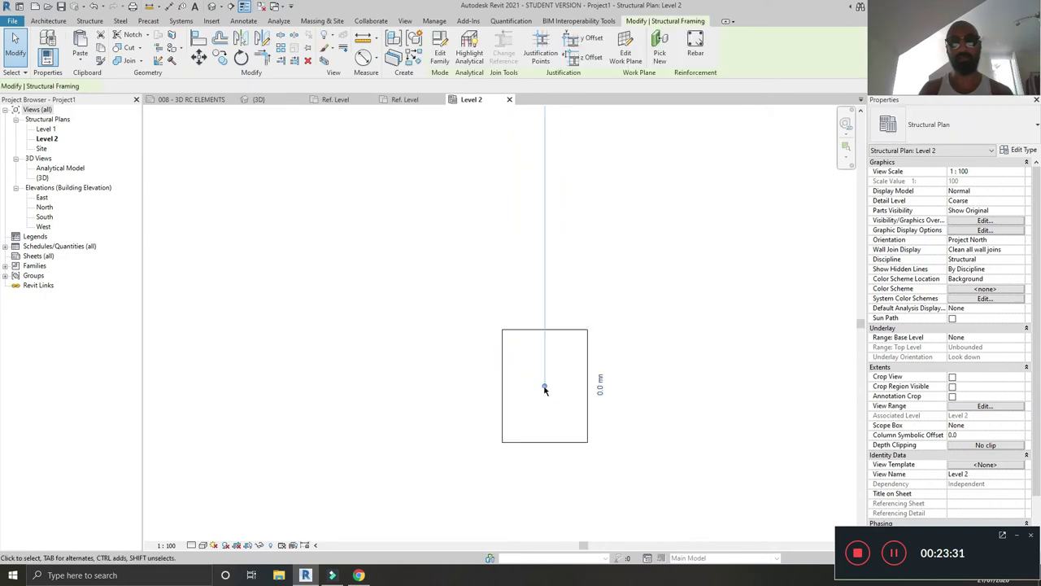
drag(545, 388, 549, 291)
click(747, 301)
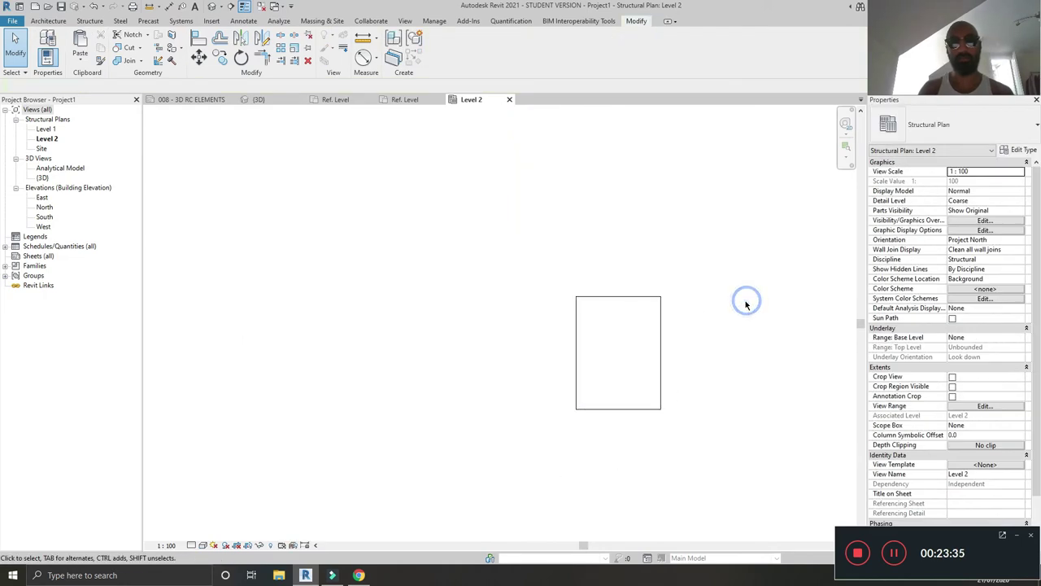
Draw a horizontal detail line along the column face
scroll(581, 324, down, 1)
scroll(598, 326, up, 2)
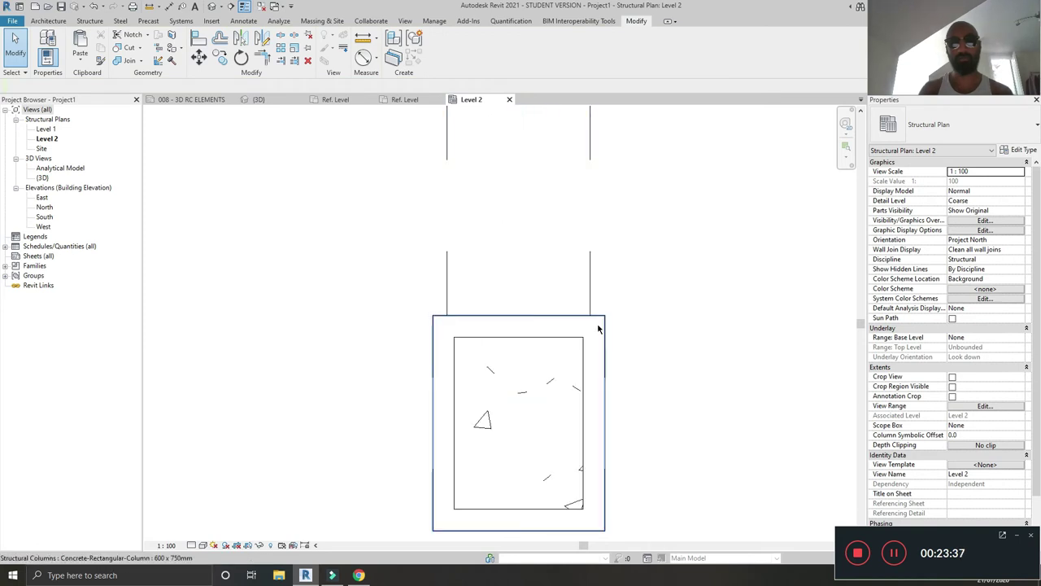
click(605, 332)
click(588, 279)
scroll(598, 290, up, 1)
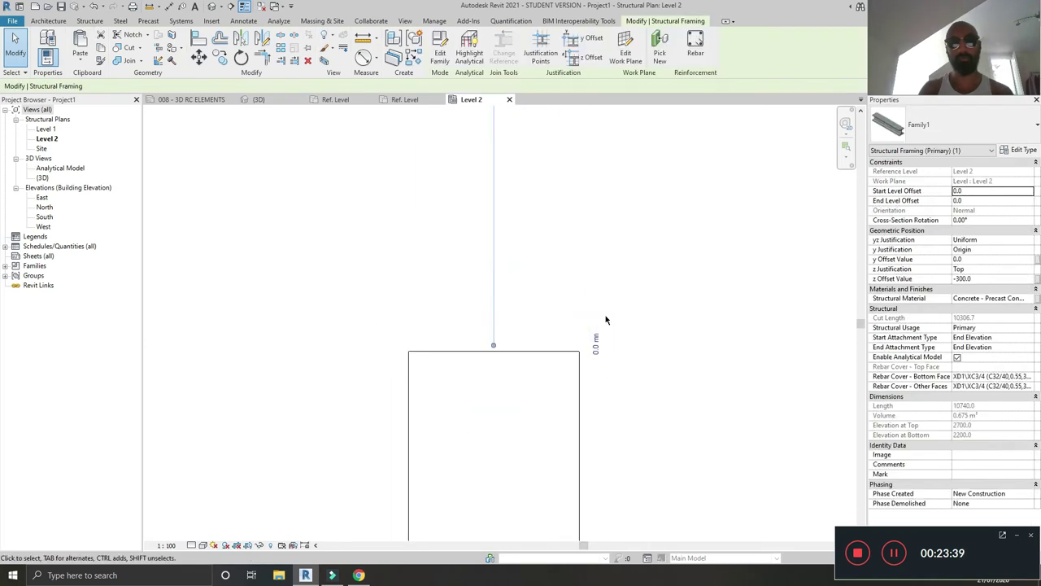
key(Escape)
key(d)
key(l)
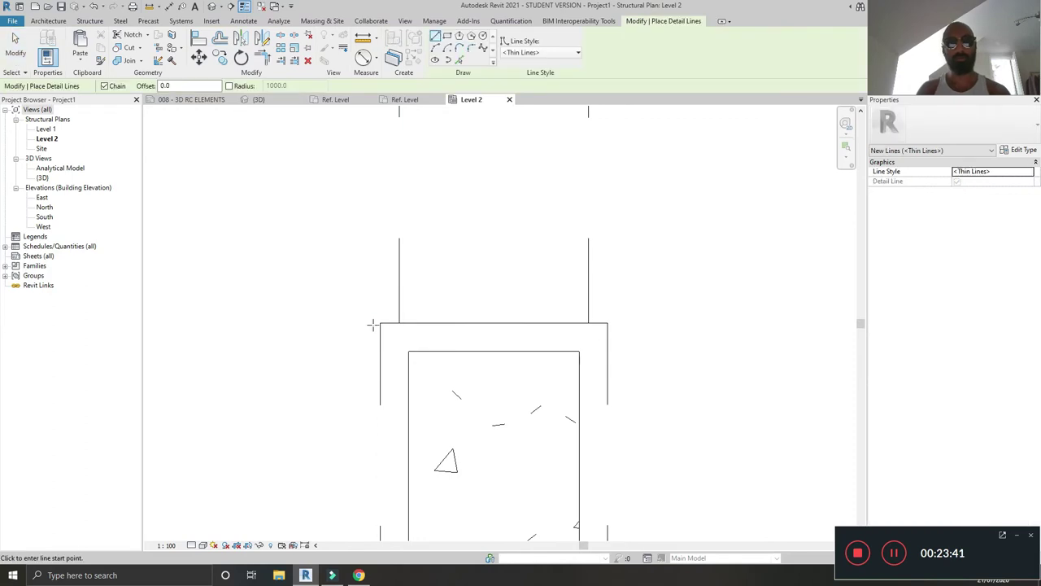
click(379, 327)
click(683, 323)
key(Escape)
key(Escape)
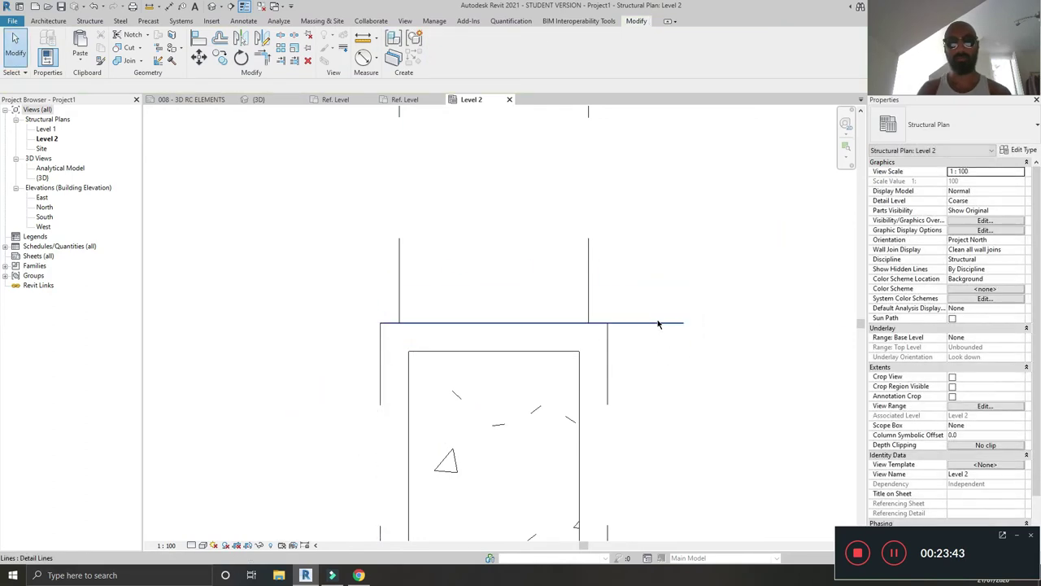
Offset the detail line by 25 and move the beam's end onto the offset line
key(o)
key(f)
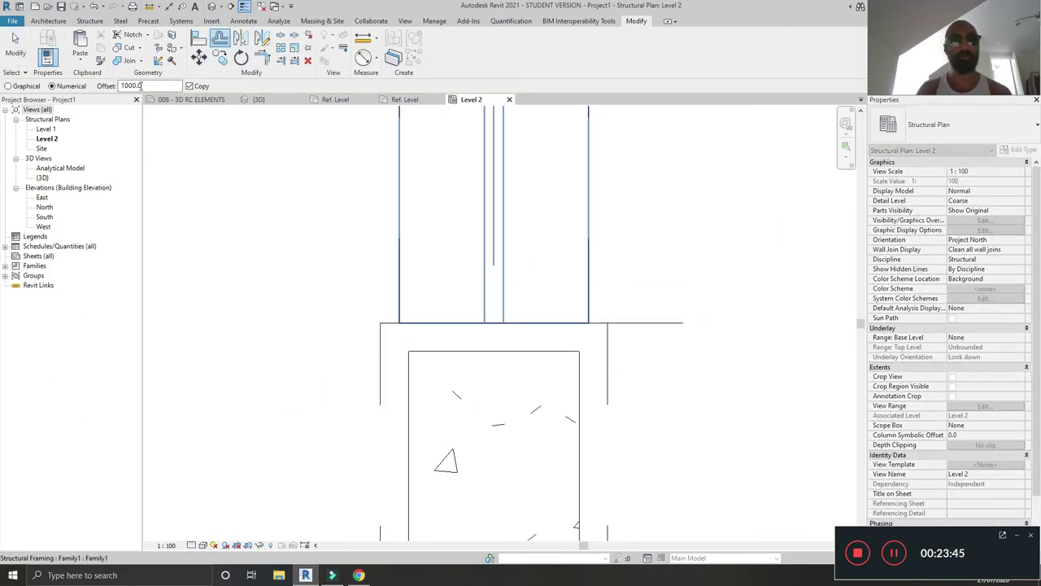
double_click(152, 86)
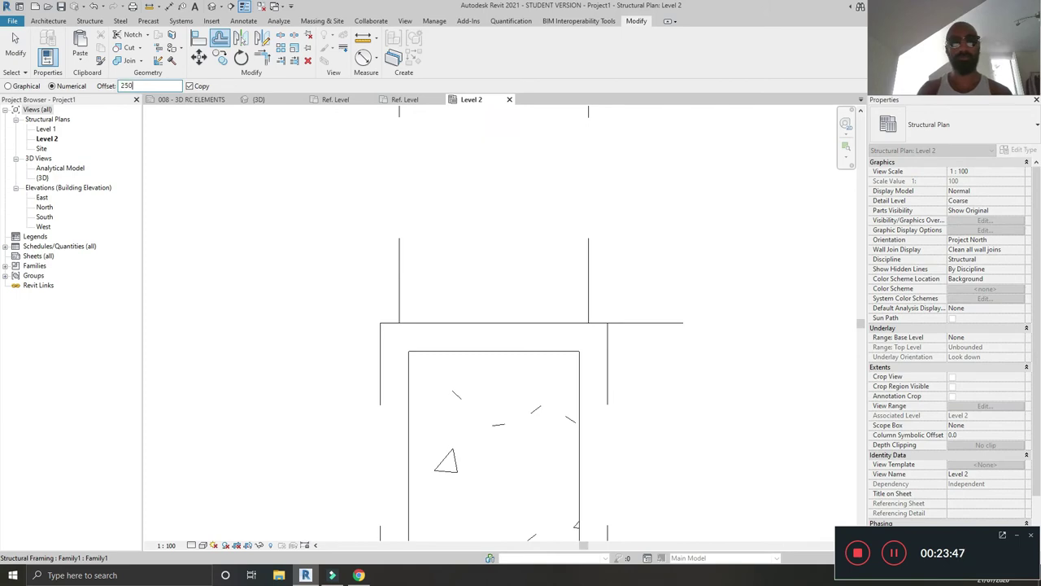
text(25)
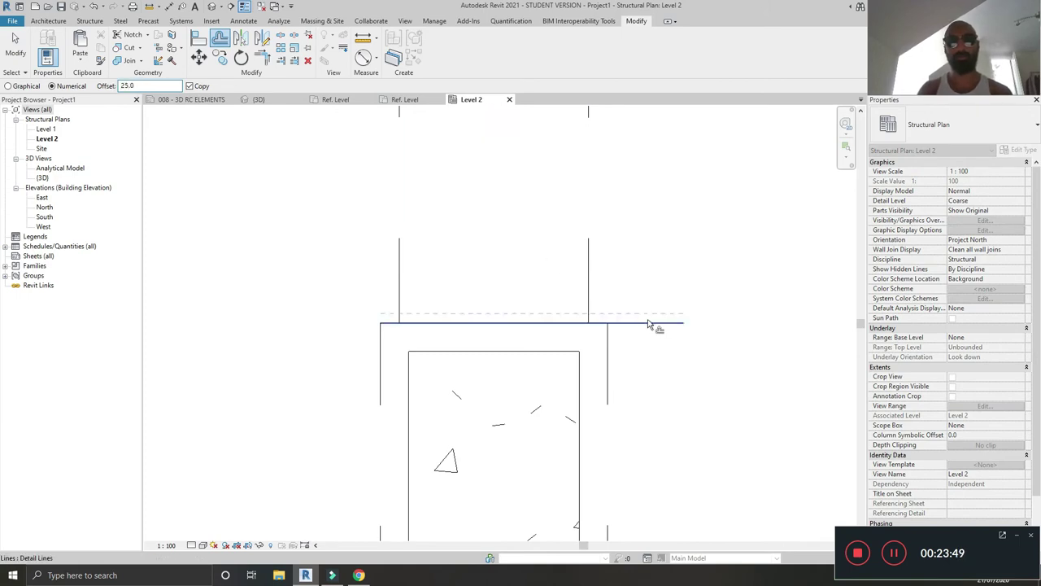
click(586, 313)
key(Escape)
click(586, 290)
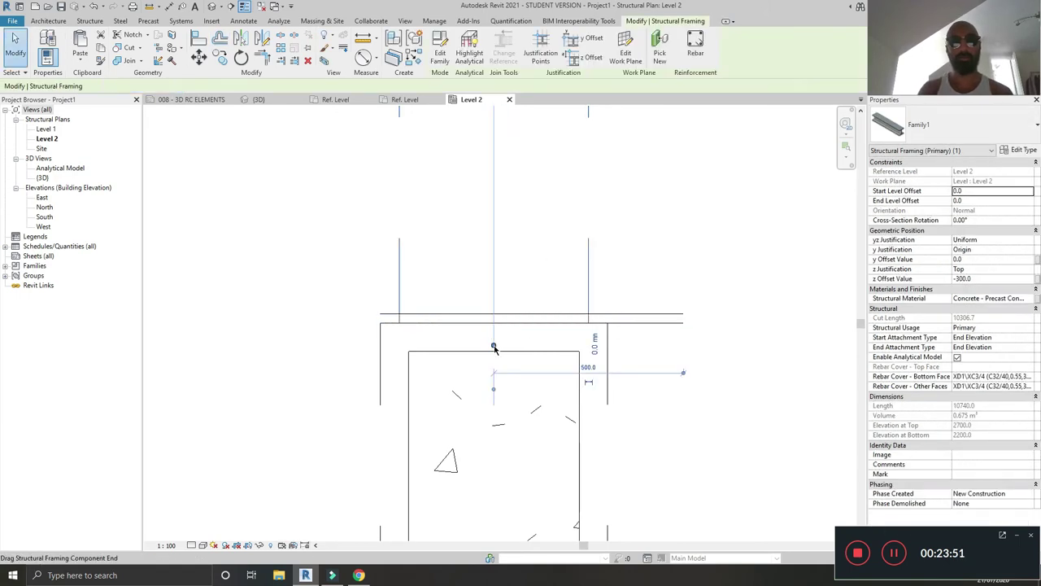
drag(493, 344, 547, 335)
Draw a detail line along the column face at the beam's other end
scroll(553, 512, down, 4)
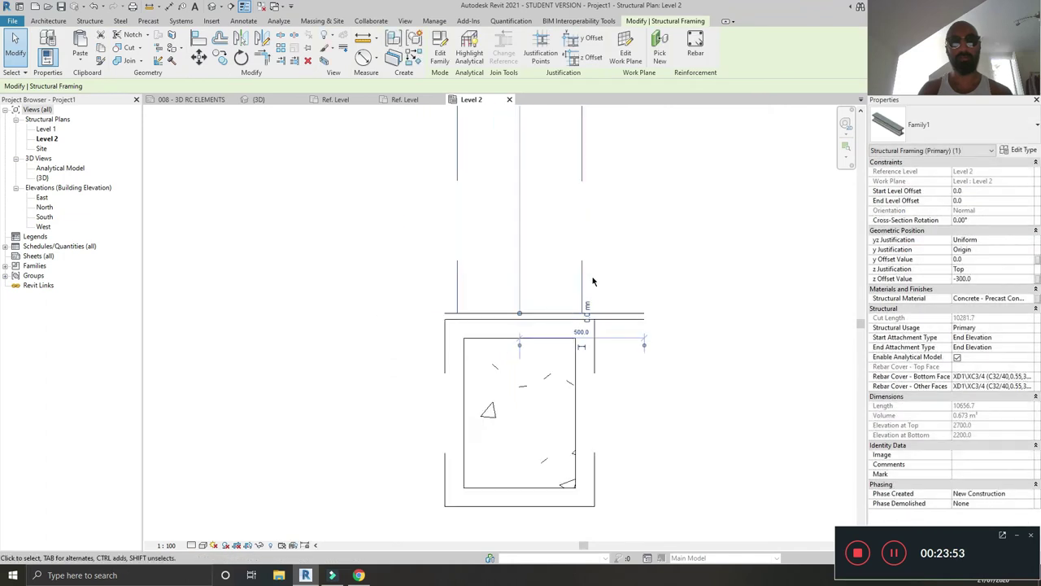
middle_drag(551, 504, 538, 286)
scroll(565, 386, up, 3)
scroll(560, 372, down, 2)
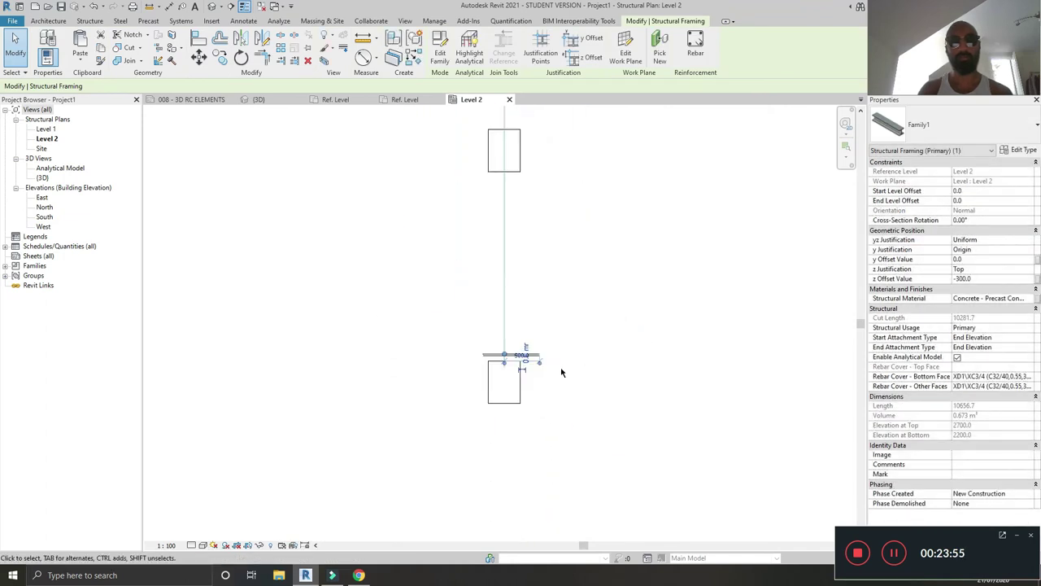
middle_drag(561, 372, 563, 303)
scroll(548, 240, up, 5)
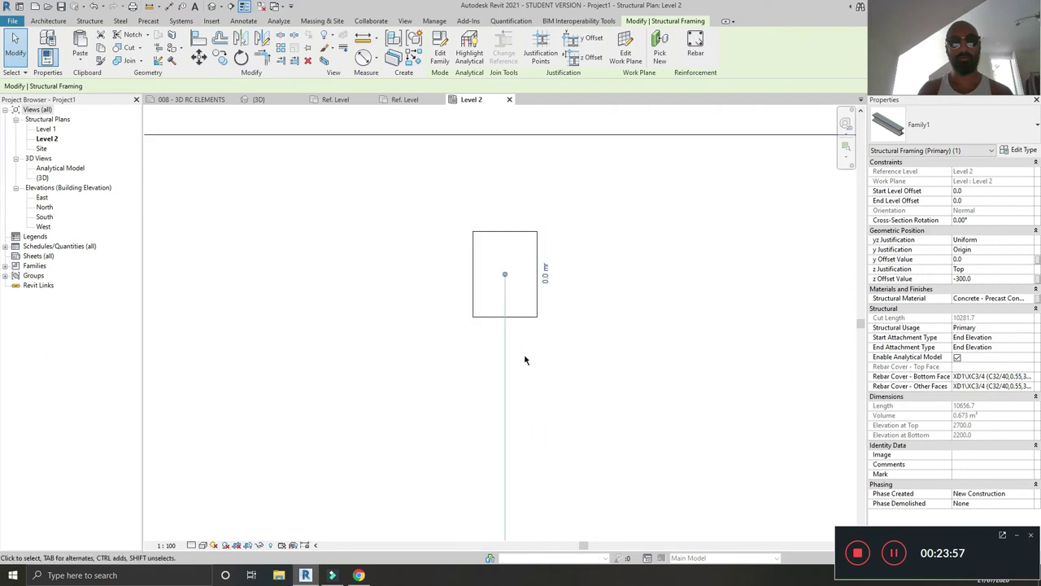
click(582, 340)
key(d)
key(l)
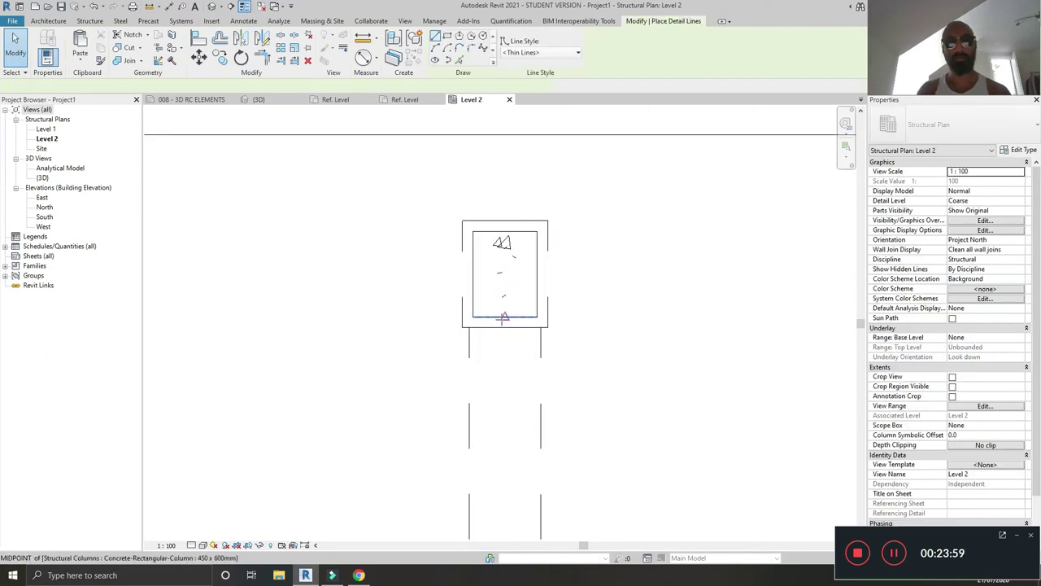
click(506, 327)
click(599, 327)
key(Escape)
key(Escape)
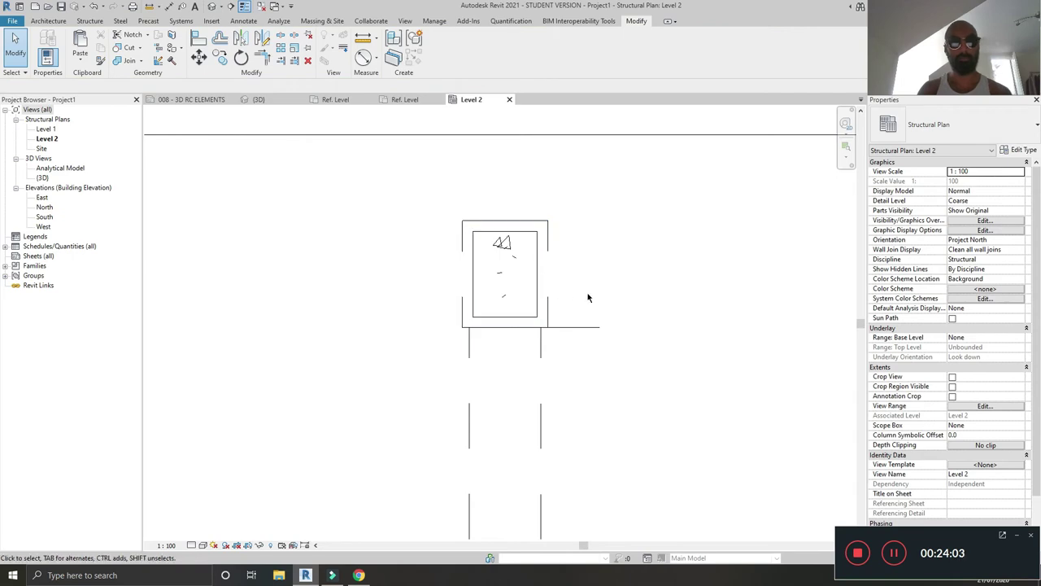
Pull the beam's other end to the column edge
key(d)
key(l)
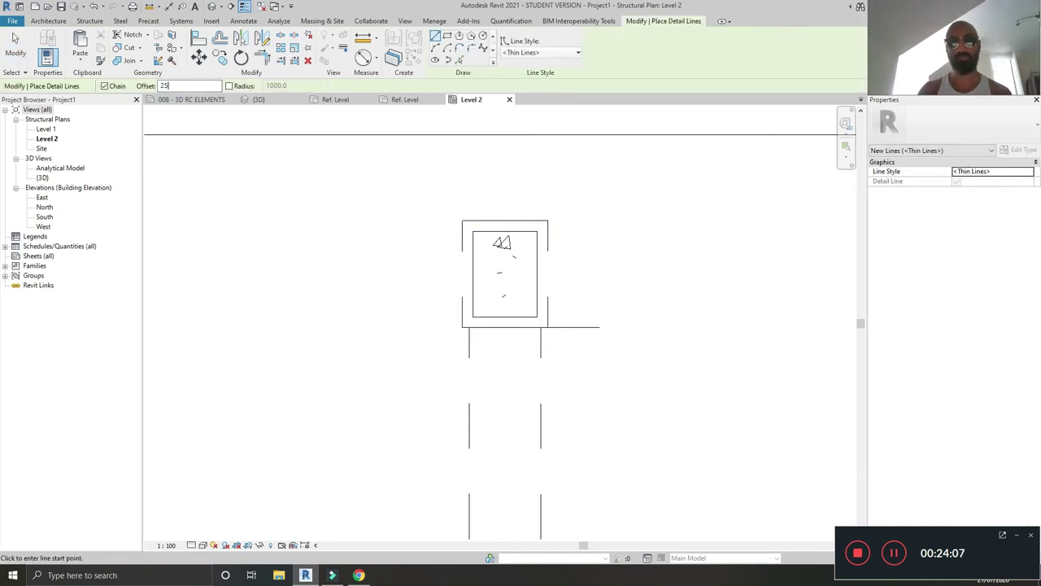
click(460, 60)
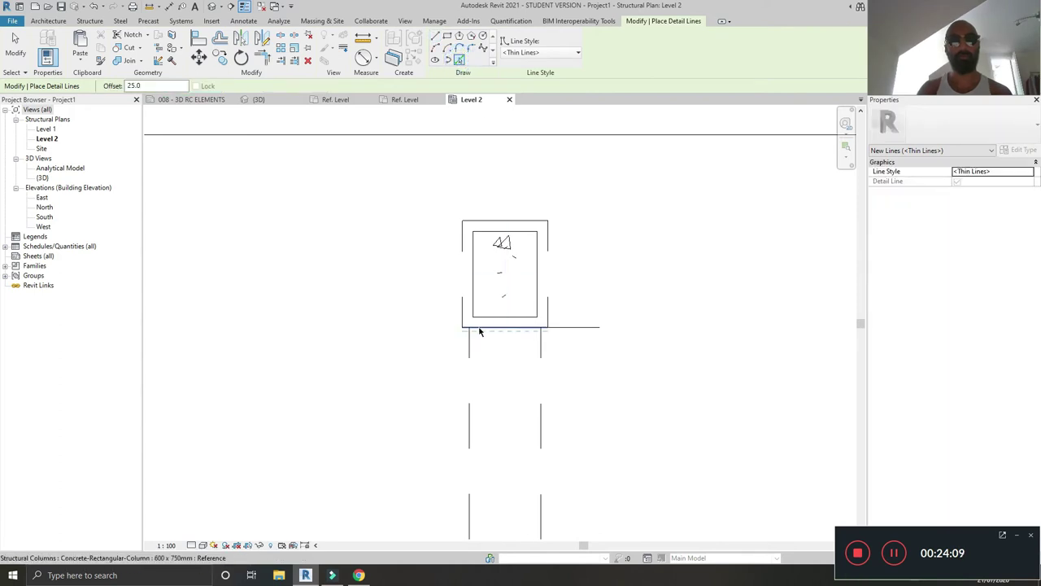
key(Escape)
key(Escape)
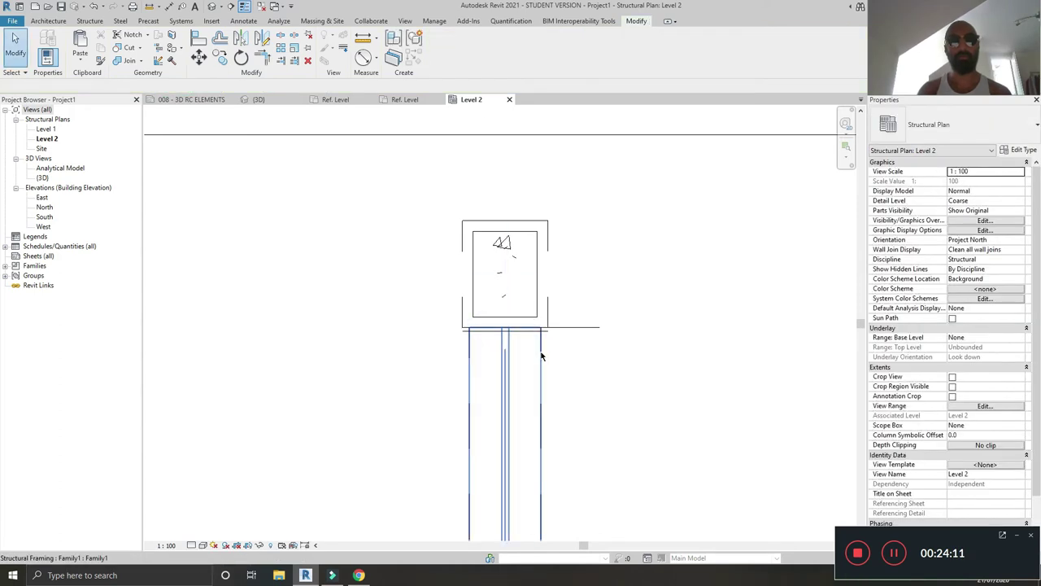
click(540, 351)
drag(505, 262, 505, 331)
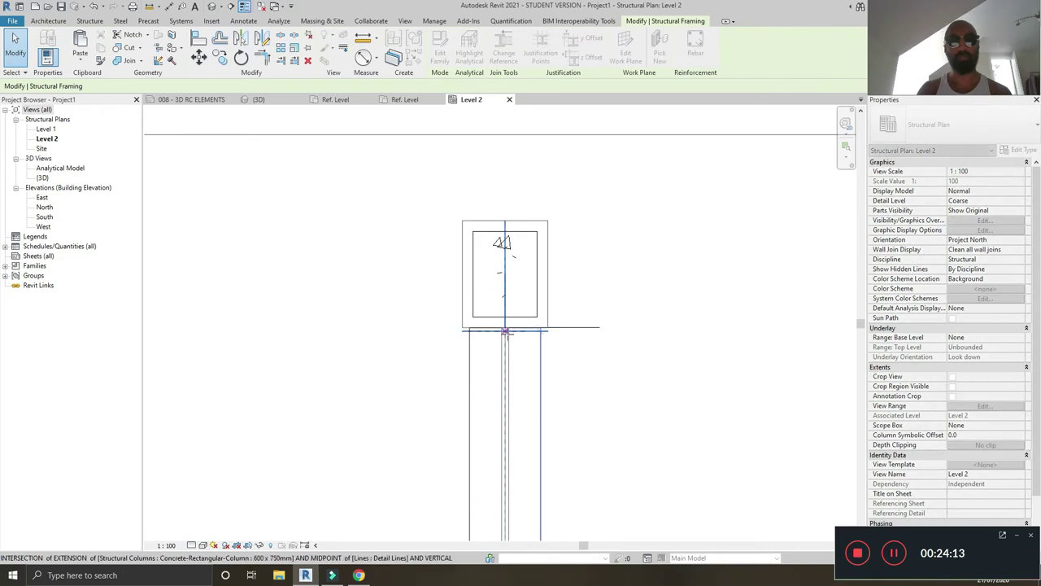
click(627, 372)
scroll(627, 372, down, 2)
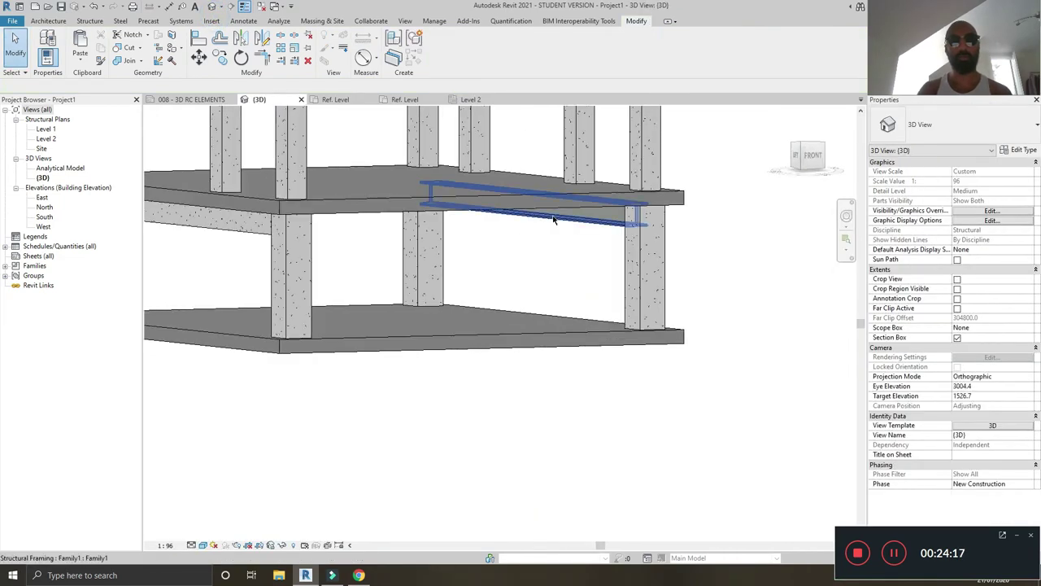
Isolate the beam and its two supporting columns with HI
click(553, 218)
ctrl+click(415, 283)
ctrl+click(642, 296)
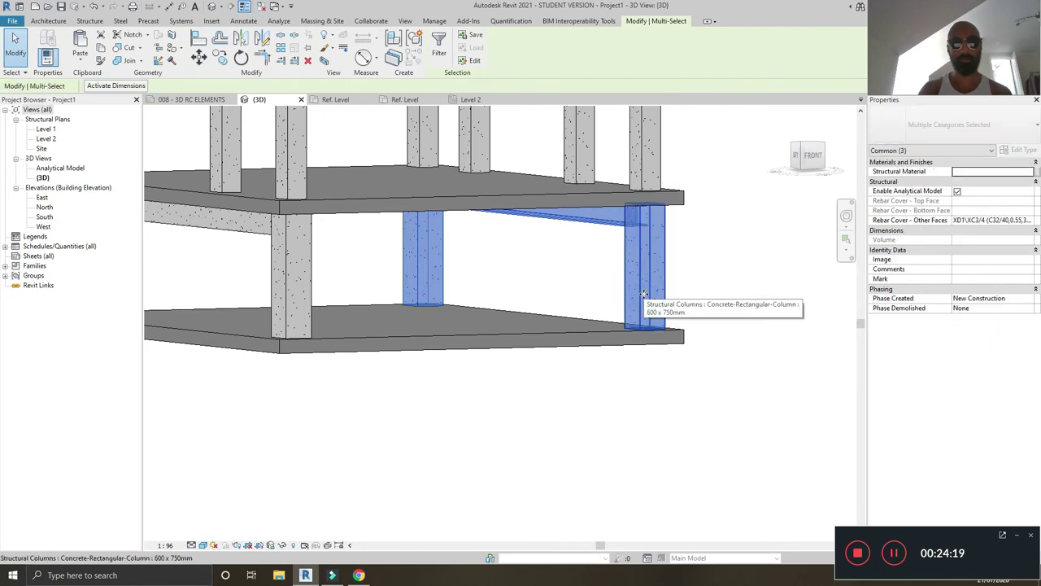
key(h)
key(i)
Orbit around the isolated beam and columns, then select the beam
click(491, 225)
shift+middle_drag(491, 226, 656, 122)
scroll(656, 122, up, 3)
shift+middle_drag(642, 211, 331, 204)
scroll(415, 270, up, 2)
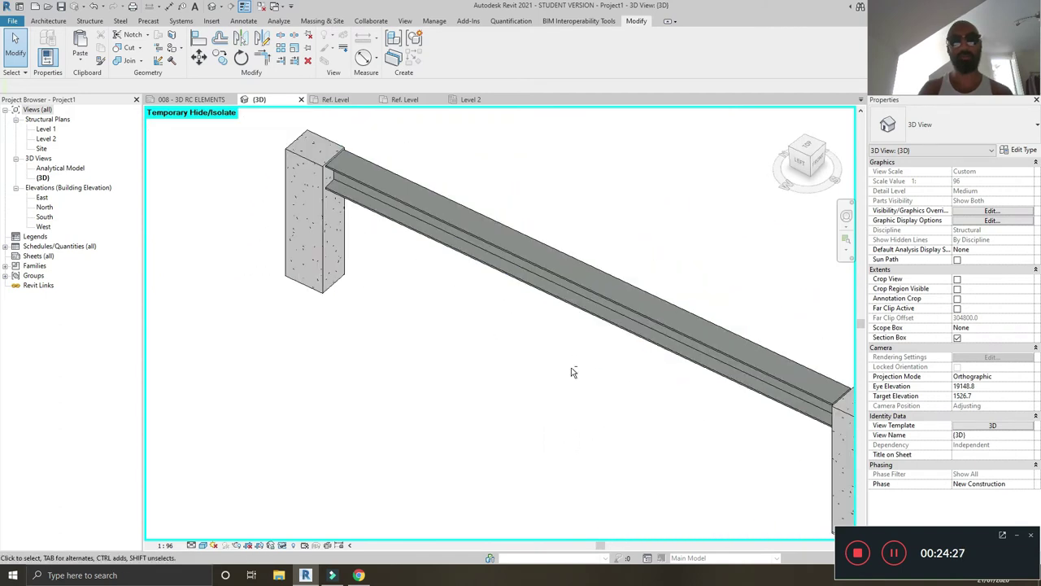
shift+middle_drag(572, 372, 510, 299)
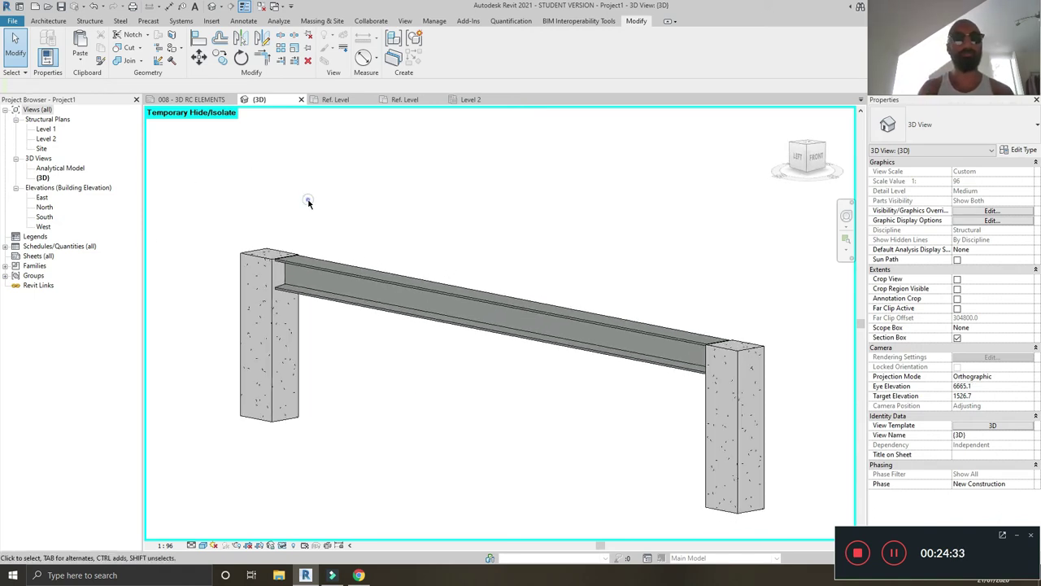
shift+middle_drag(309, 203, 367, 204)
click(367, 266)
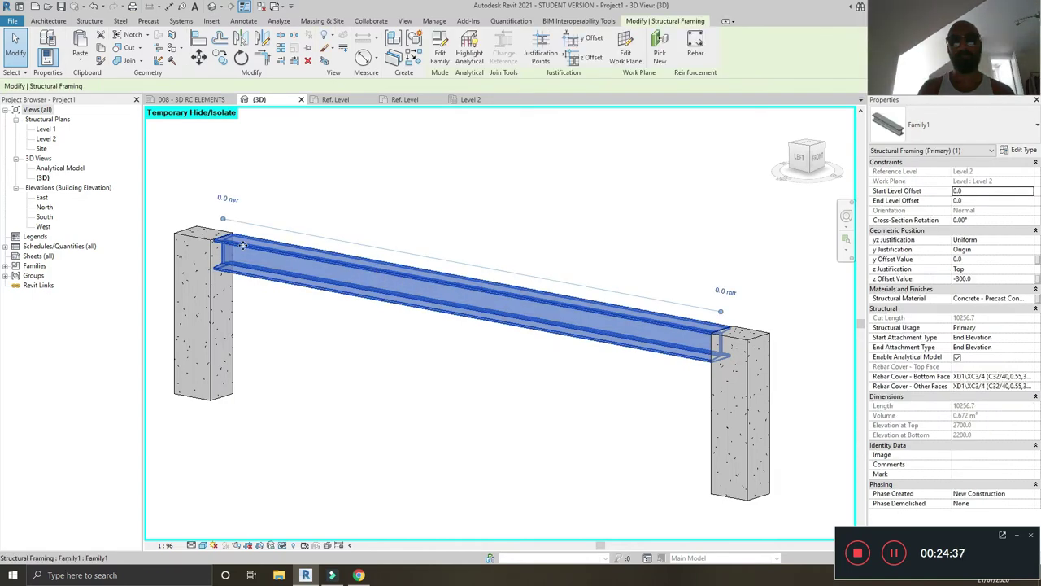
scroll(341, 268, up, 6)
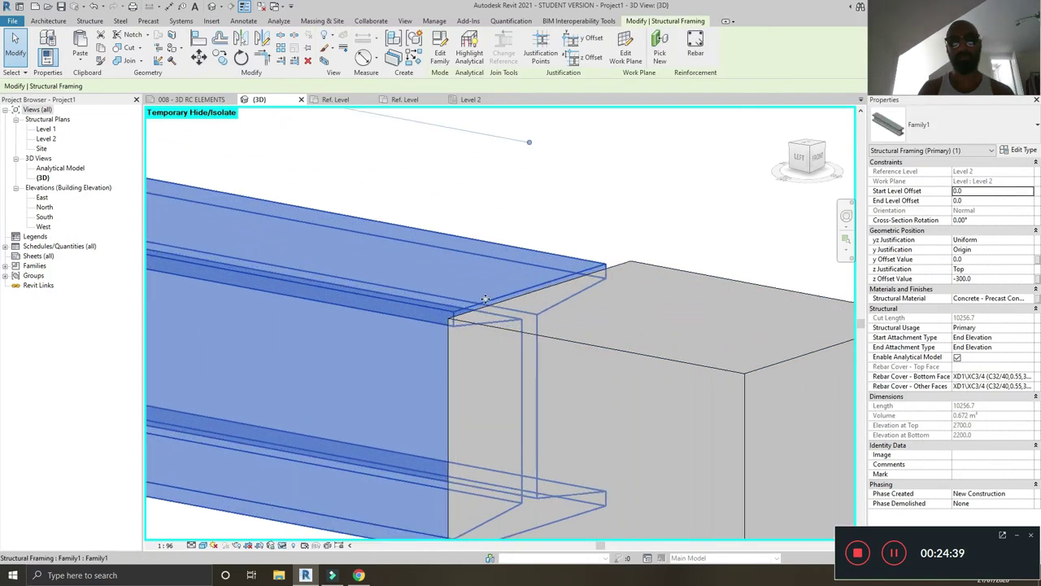
scroll(485, 299, down, 4)
Duplicate the beam's type as a new type named 2222
click(1029, 150)
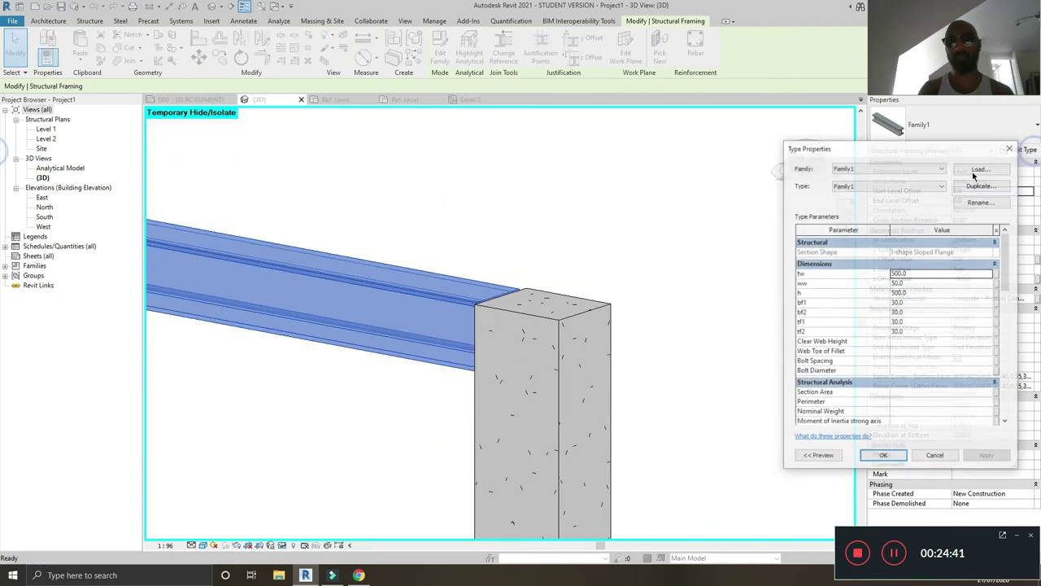
click(979, 187)
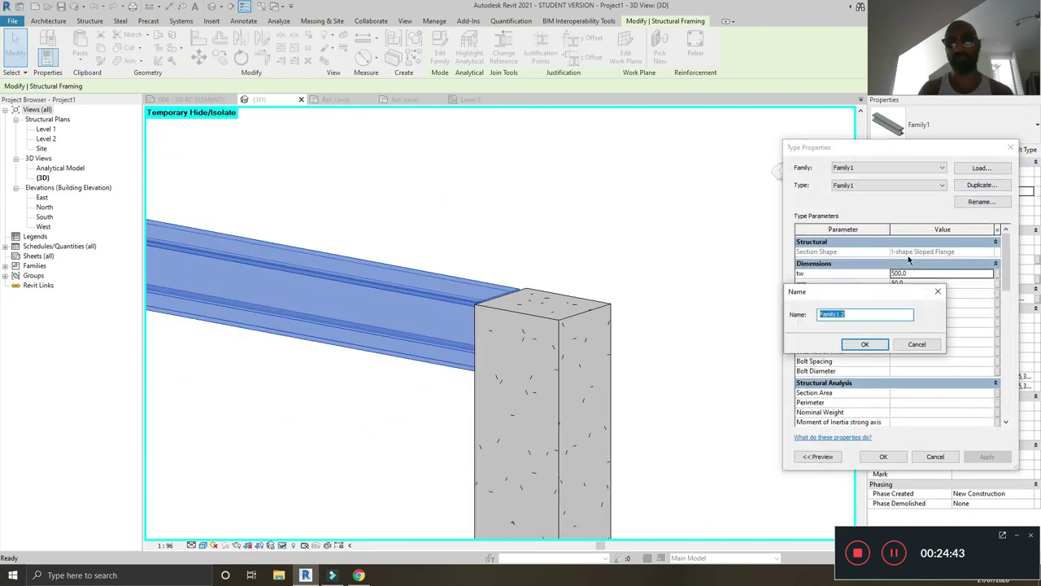
text(222)
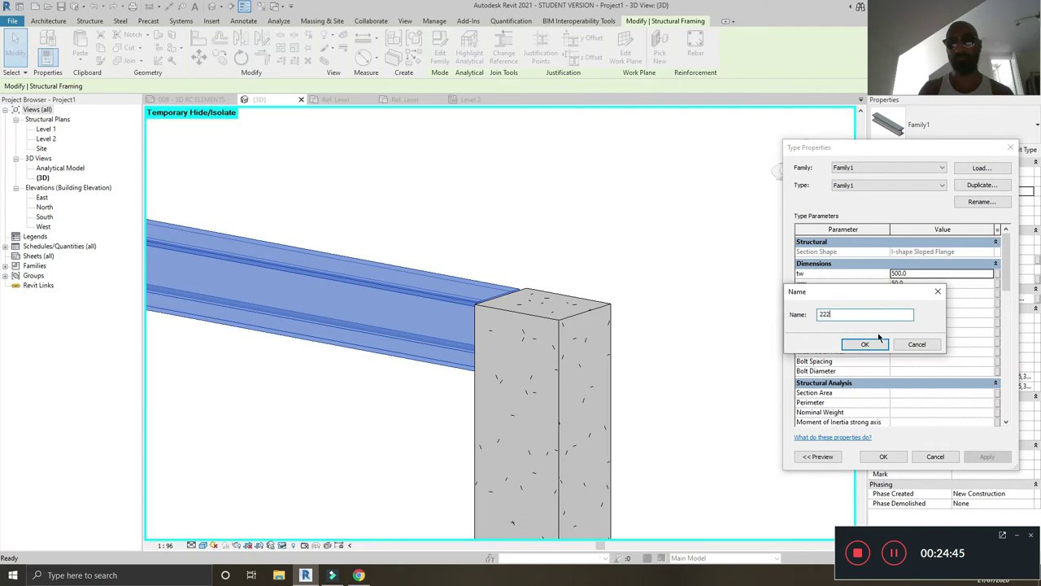
text(2)
click(871, 344)
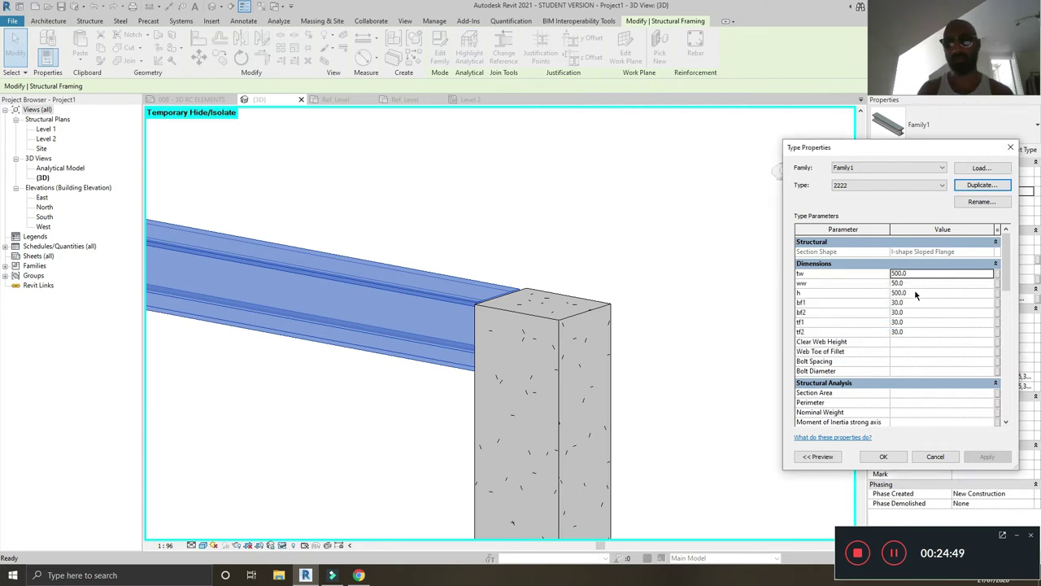
Set ww 250, h 750, and bf1, bf2, tf1, tf2 to 100
click(920, 283)
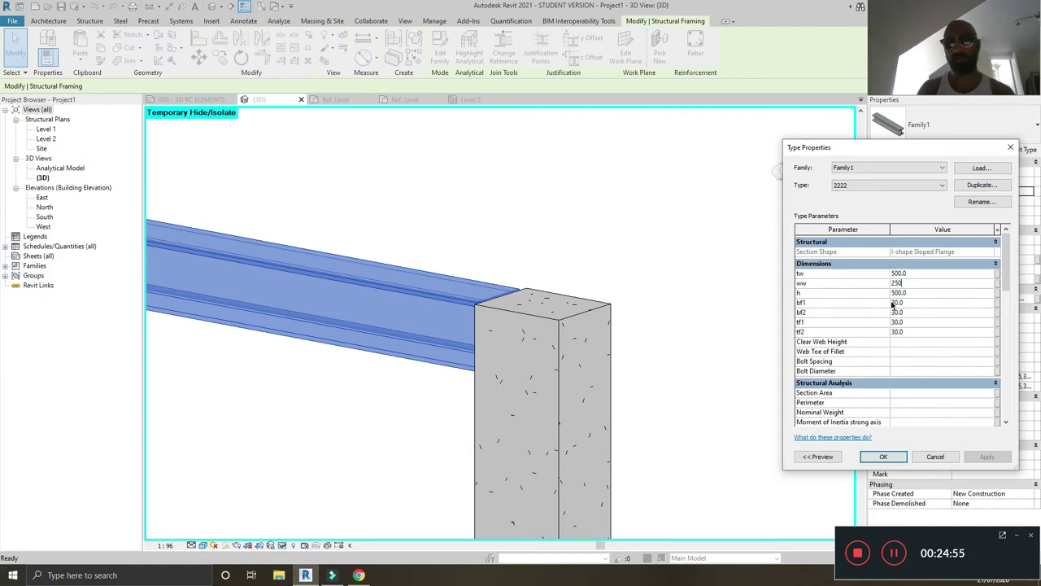
click(915, 303)
click(922, 292)
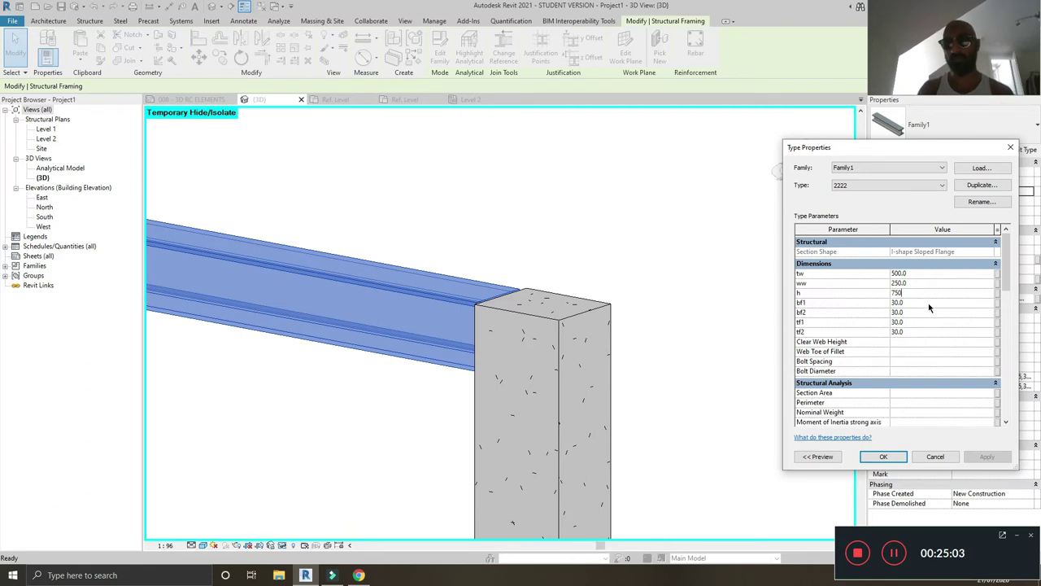
click(929, 303)
click(936, 314)
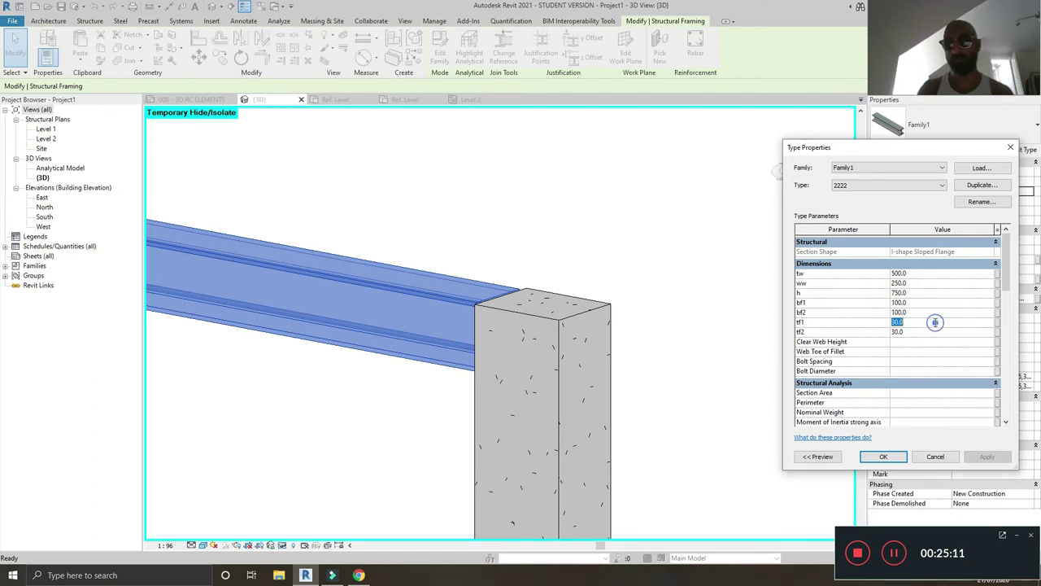
text(1)
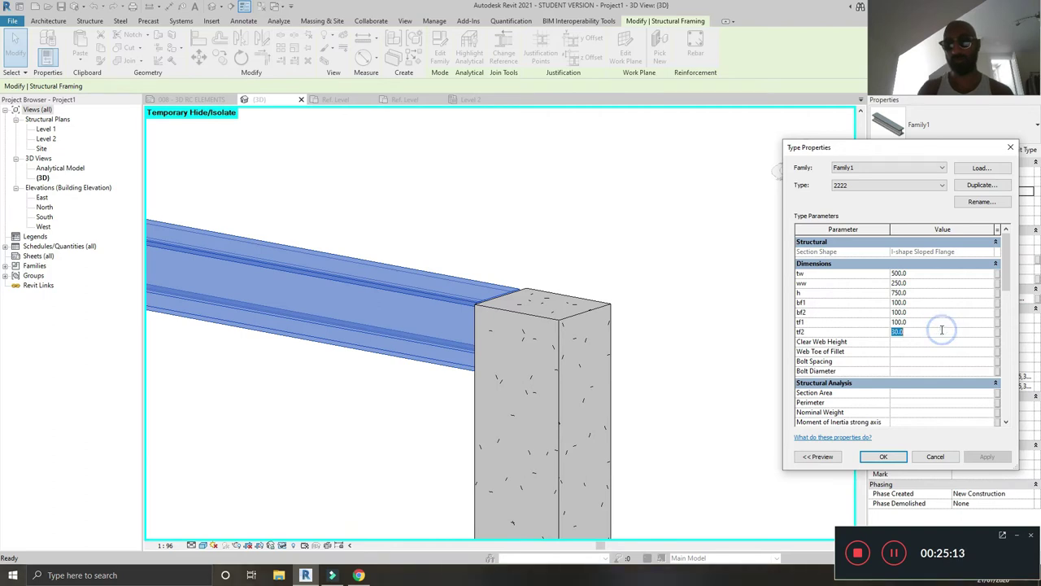
click(925, 440)
Apply the new 2222 dimensions to the beam and reselect it
click(883, 457)
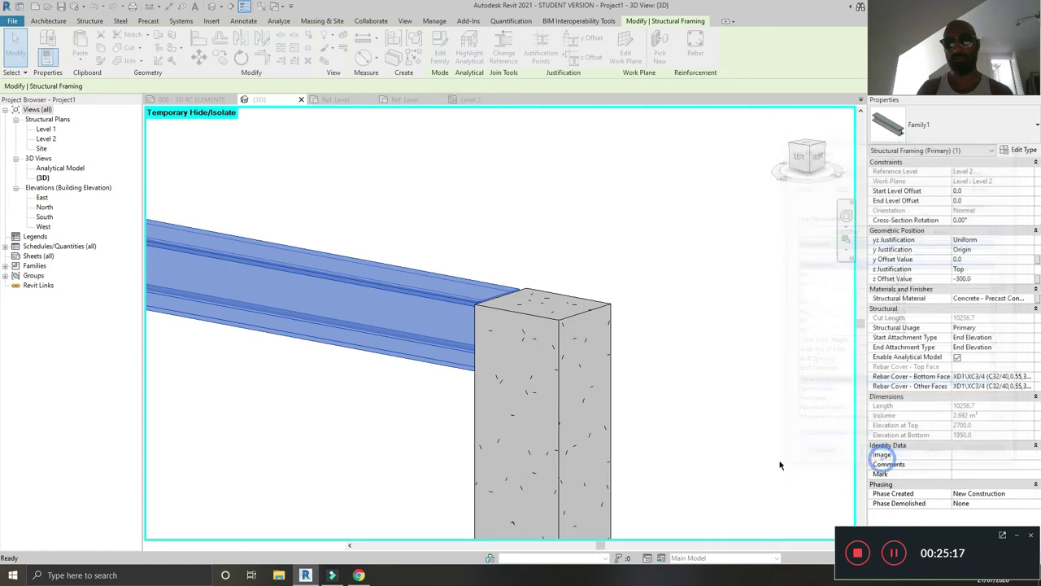
scroll(417, 337, down, 4)
scroll(417, 338, up, 5)
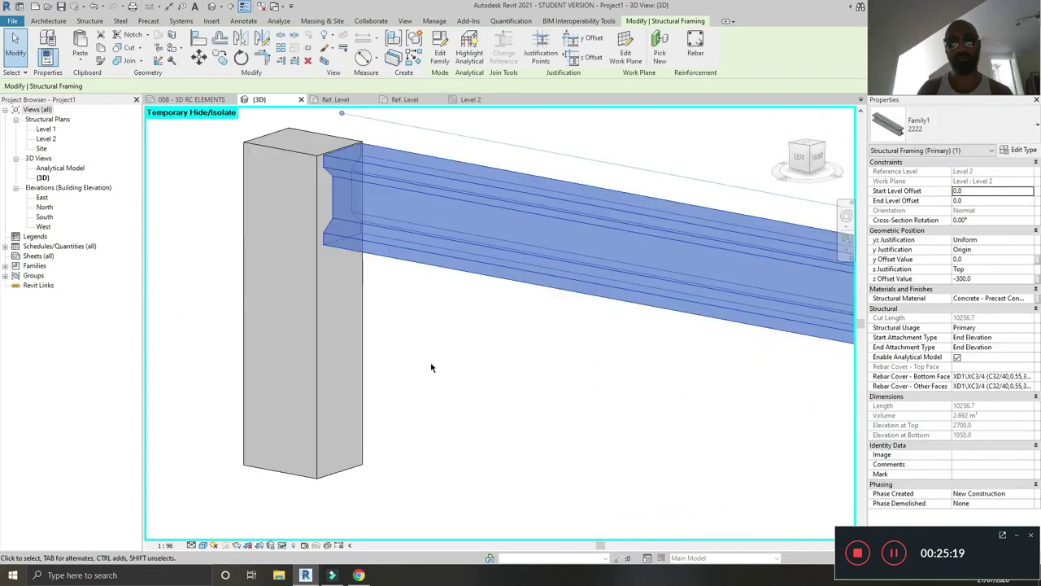
click(428, 361)
click(419, 253)
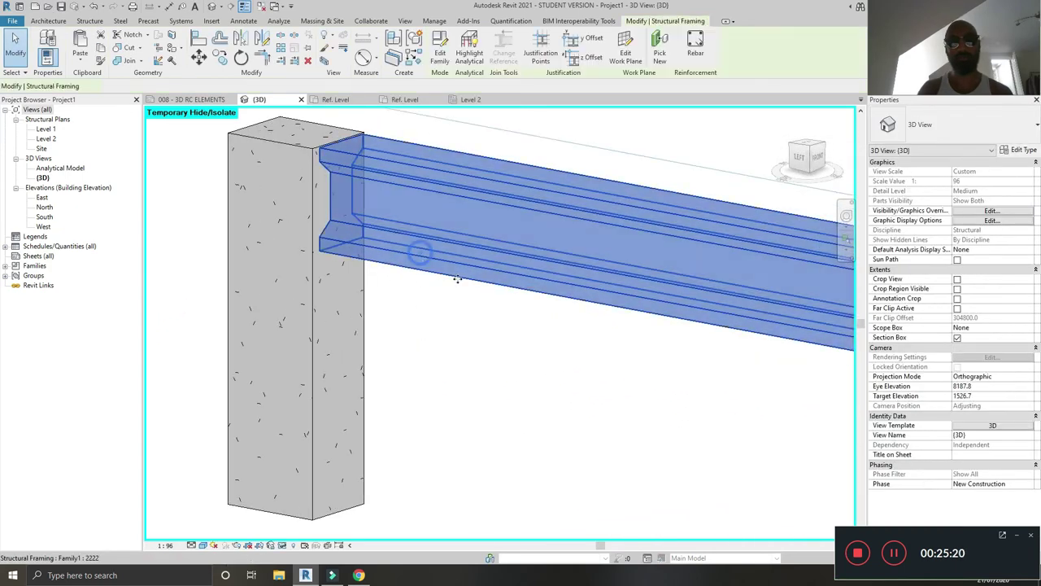
Change the 2222 type's ww to 200 and apply it
click(1019, 151)
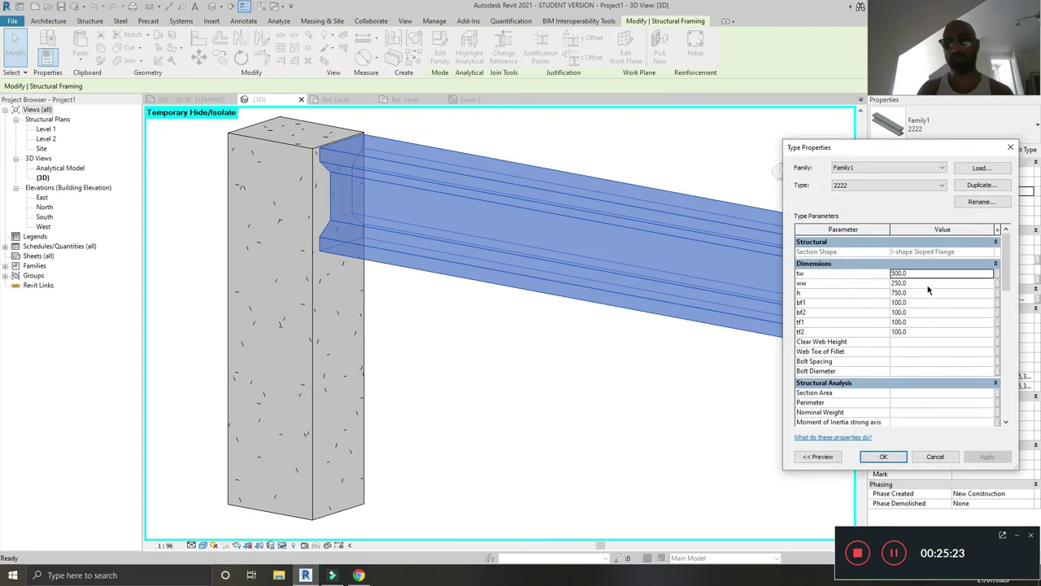
click(927, 283)
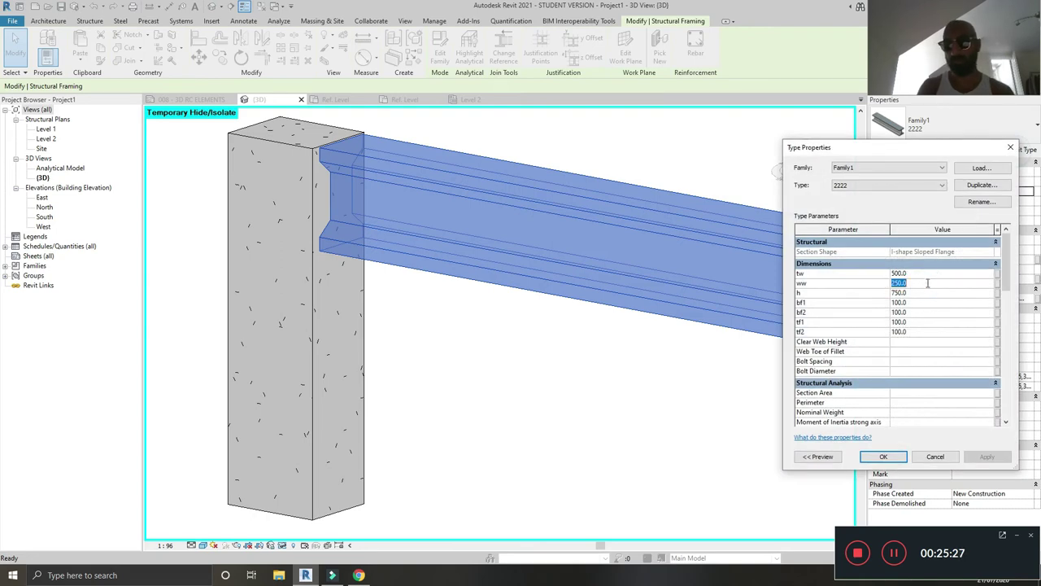
text(200)
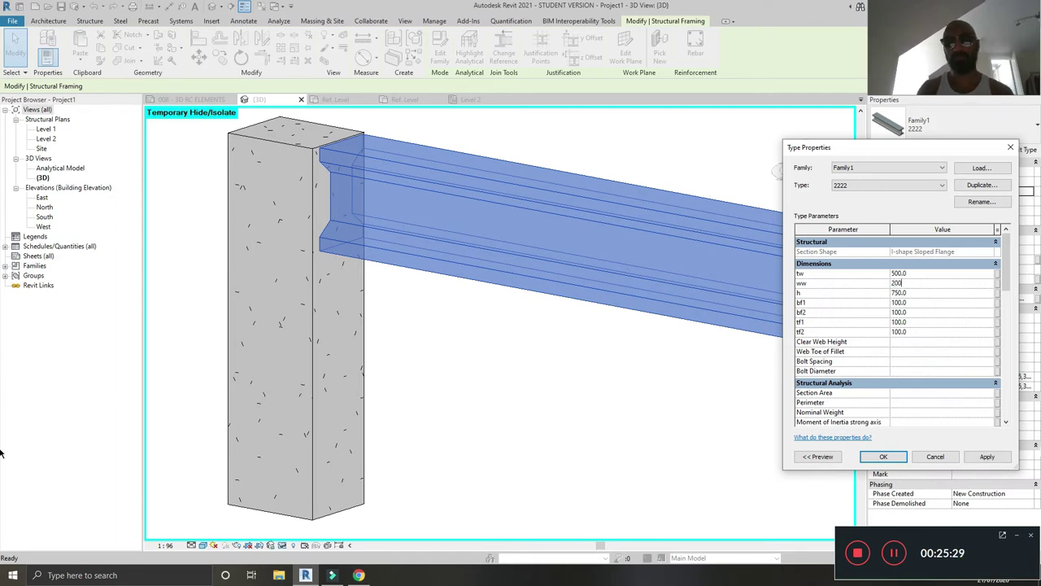
click(987, 457)
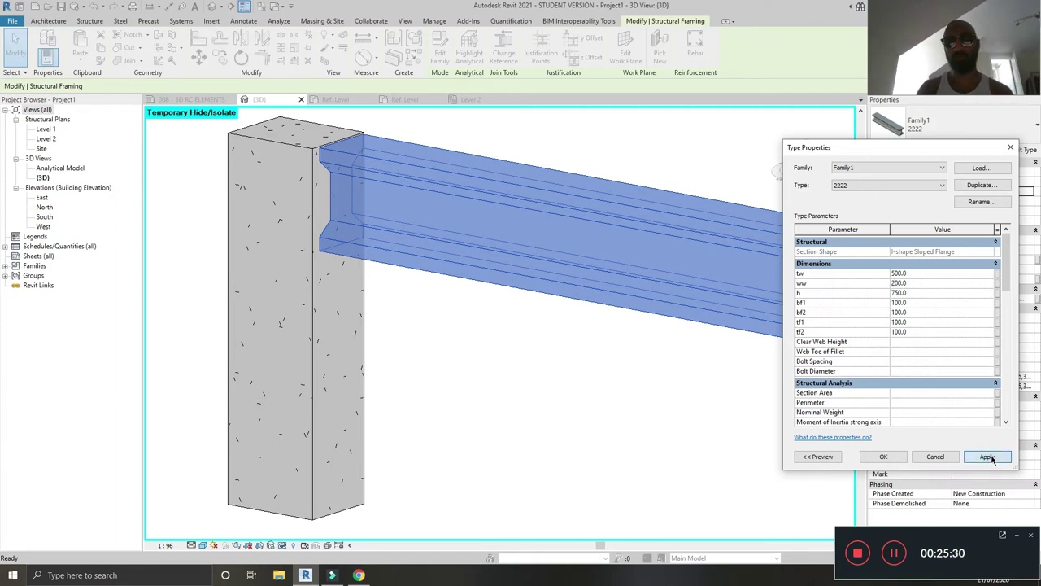
click(884, 457)
Switch to the 008 - 3D RC ELEMENTS sheet and select its corbel viewport
shift+middle_drag(560, 417, 437, 379)
click(537, 400)
scroll(611, 389, up, 4)
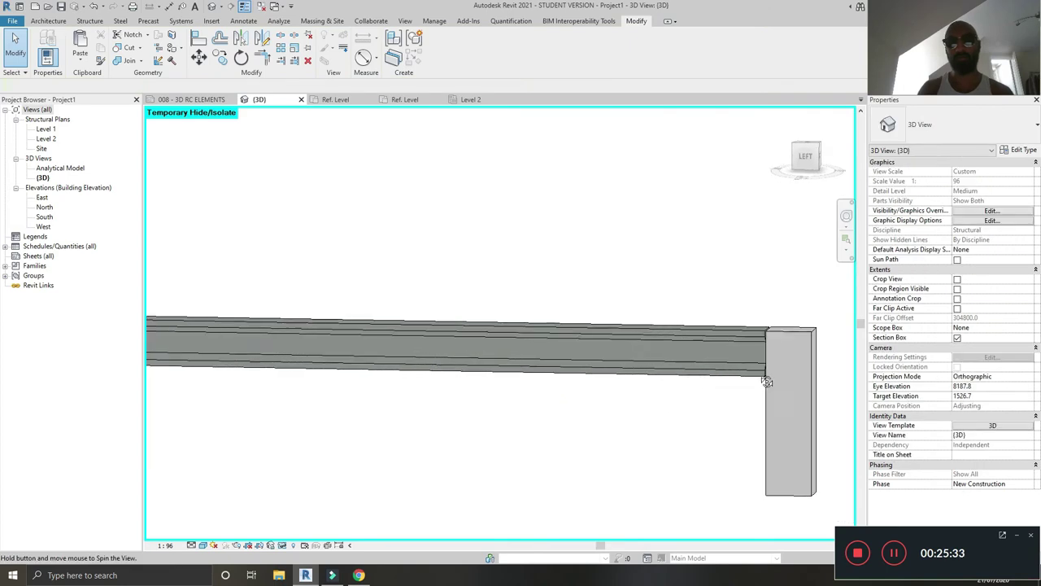
mouse_move(611, 389)
shift+middle_down()
mouse_move(612, 305)
mouse_move(700, 477)
mouse_move(587, 427)
mouse_move(605, 418)
mouse_move(437, 310)
mouse_move(329, 360)
mouse_move(306, 346)
shift+middle_up()
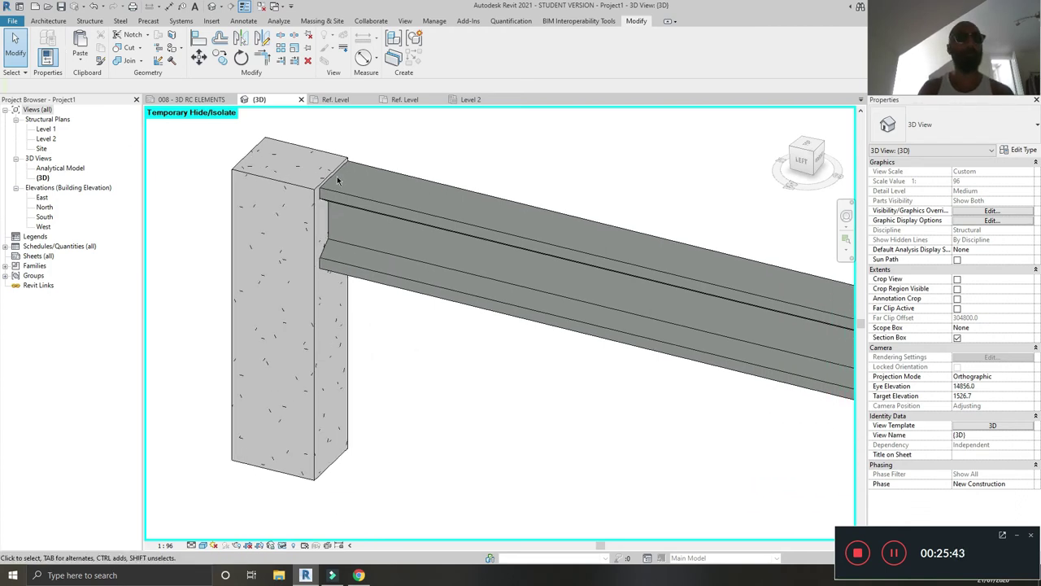
click(192, 100)
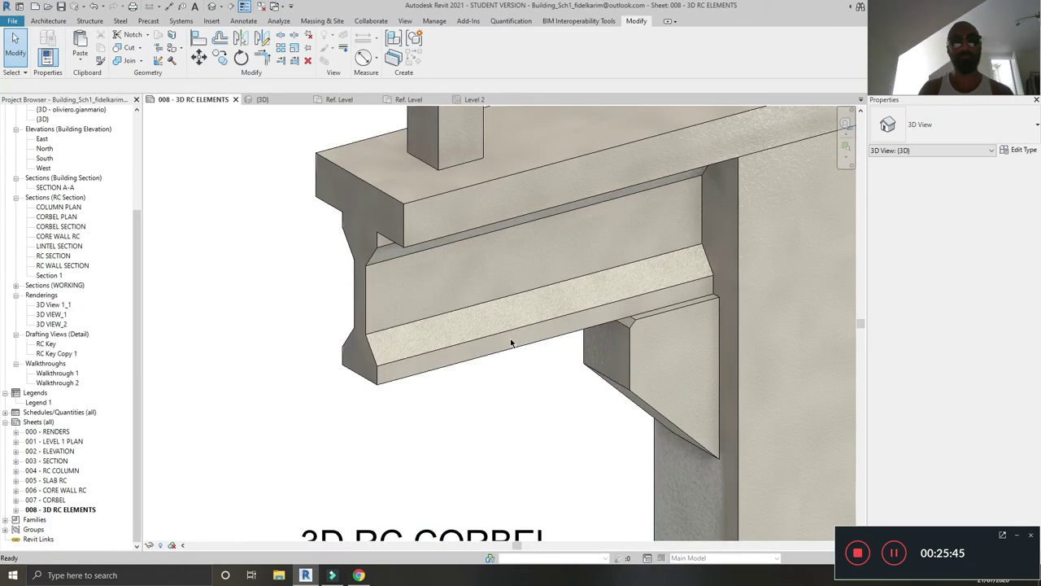
click(628, 350)
scroll(602, 268, up, 3)
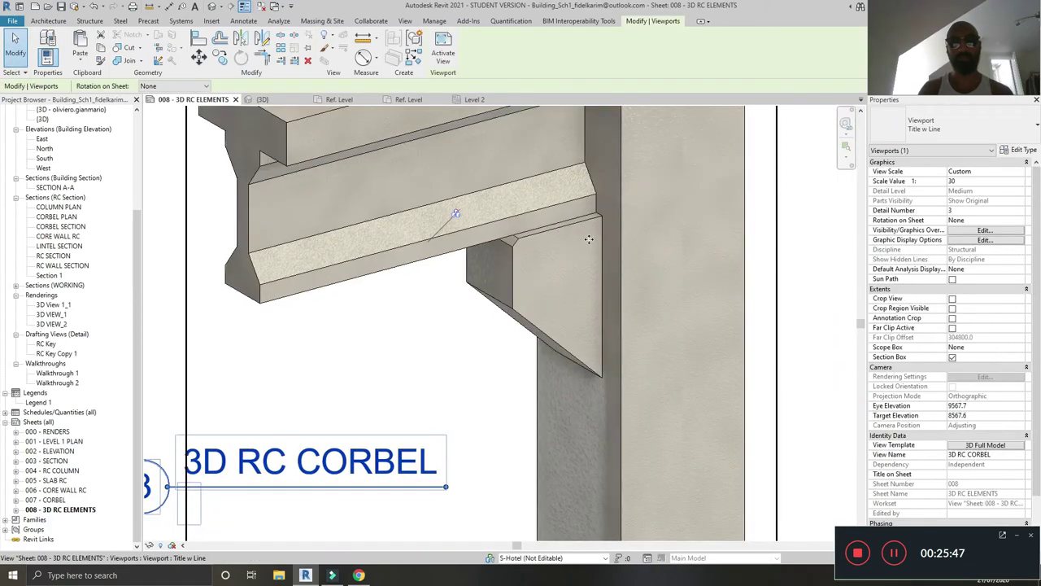
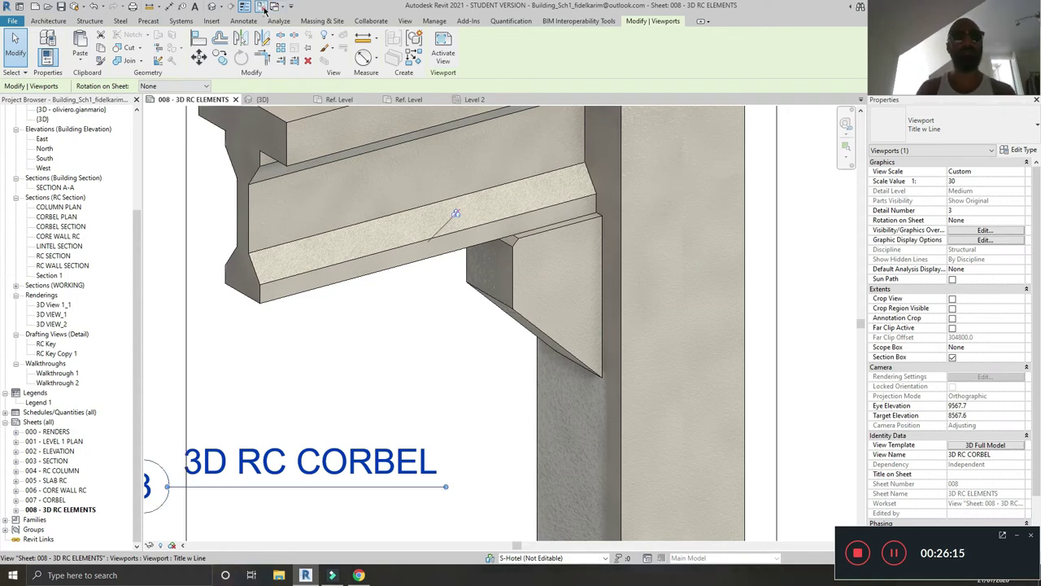
Close the Family2 profile family, then the Family1 beam family, discarding changes to both
click(333, 99)
click(400, 101)
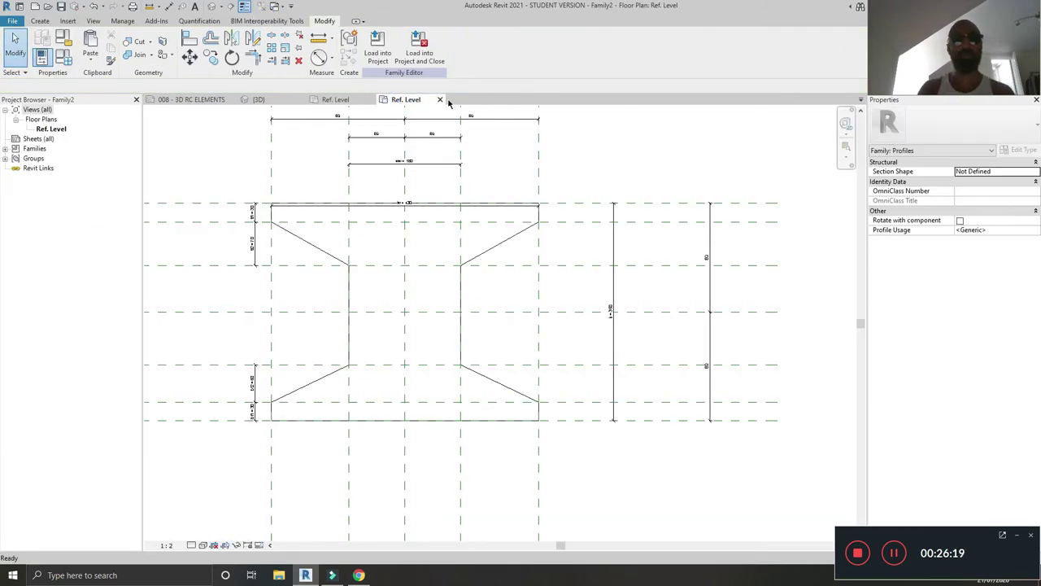
click(440, 100)
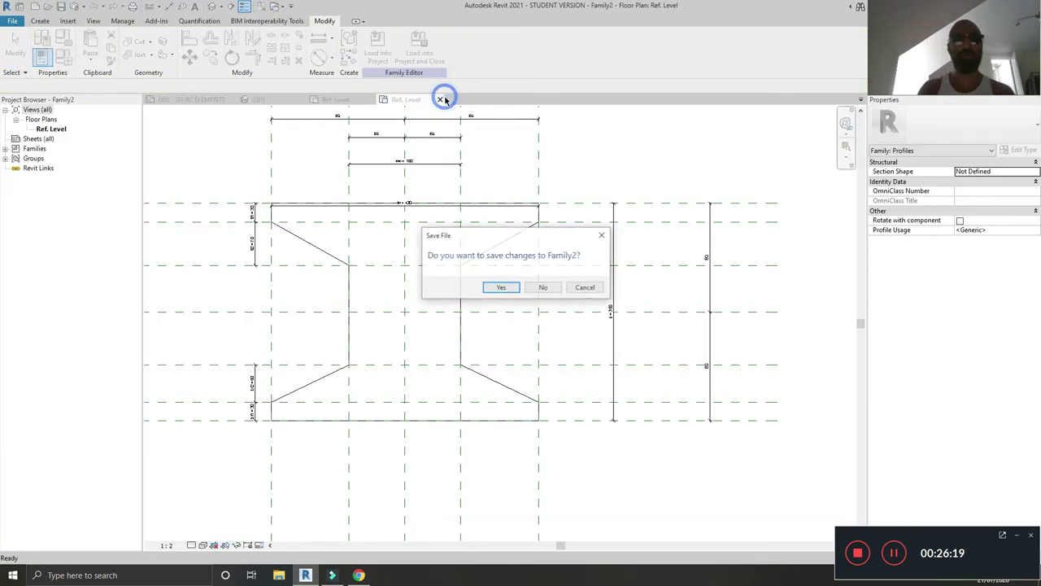
click(543, 288)
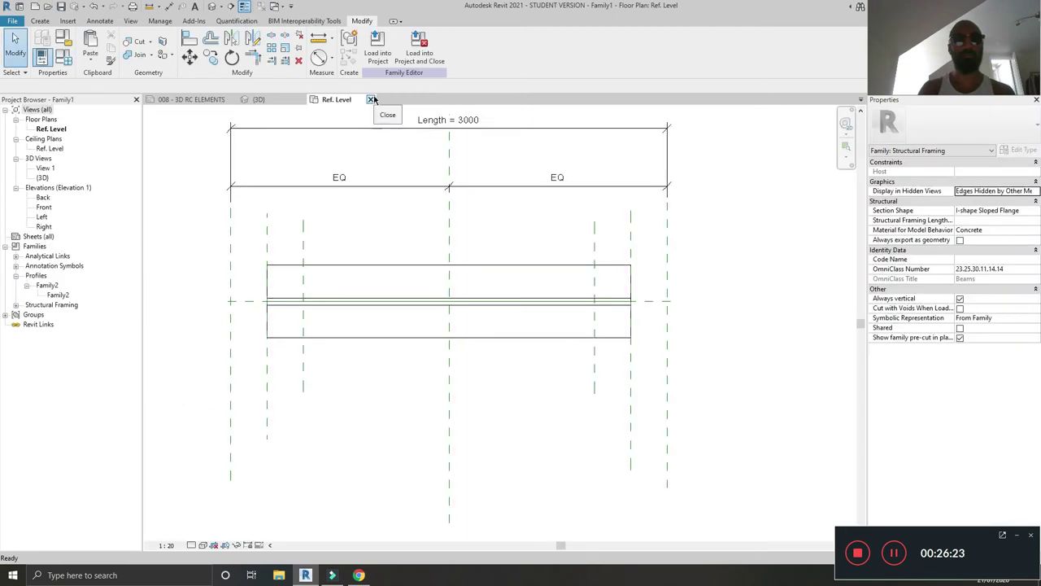
click(372, 100)
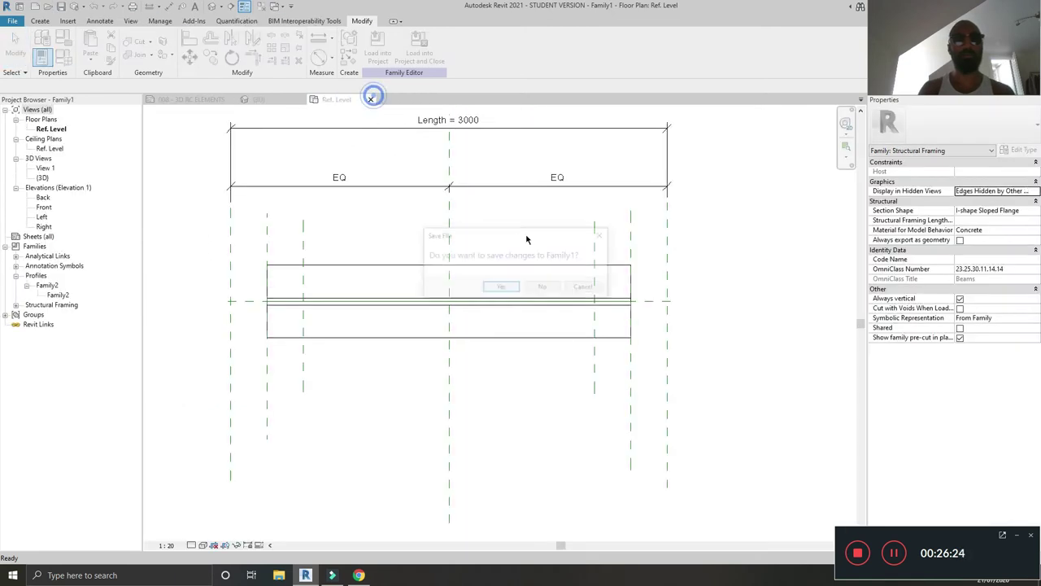
click(544, 288)
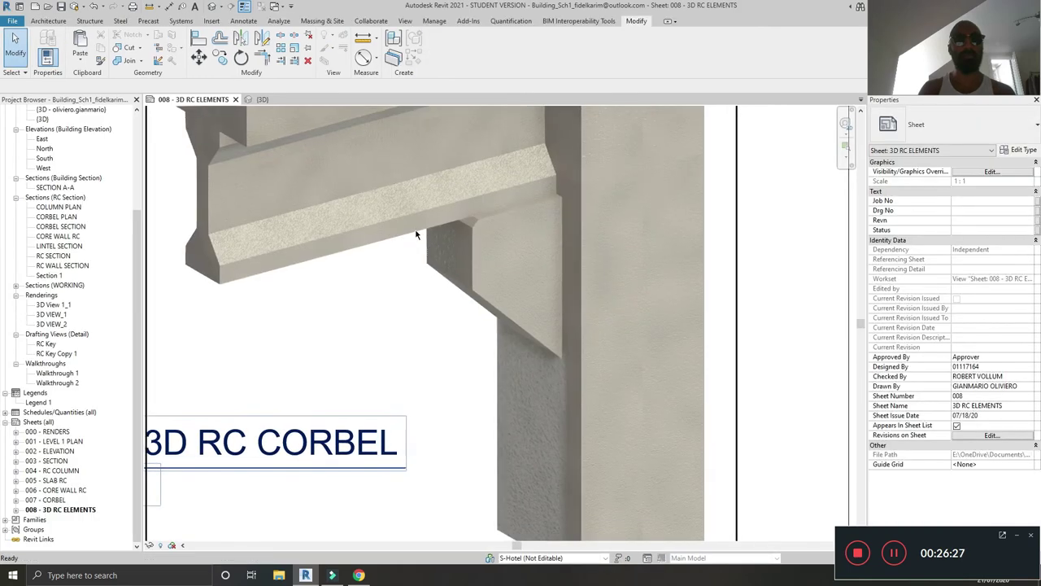
From the Project1 3D view, create a new family using the Metric Generic Model face based template
click(262, 100)
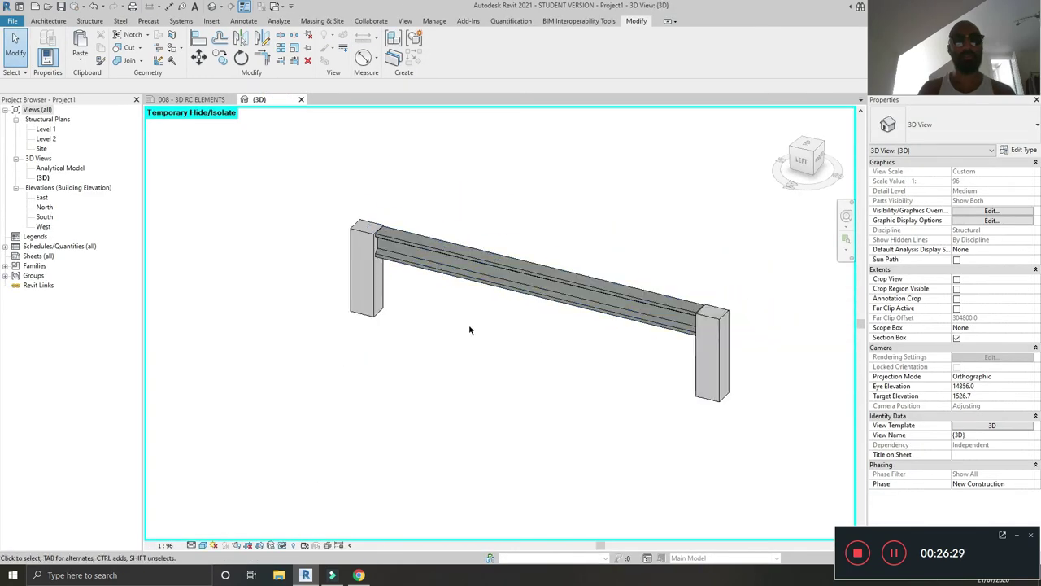
middle_drag(469, 330, 393, 307)
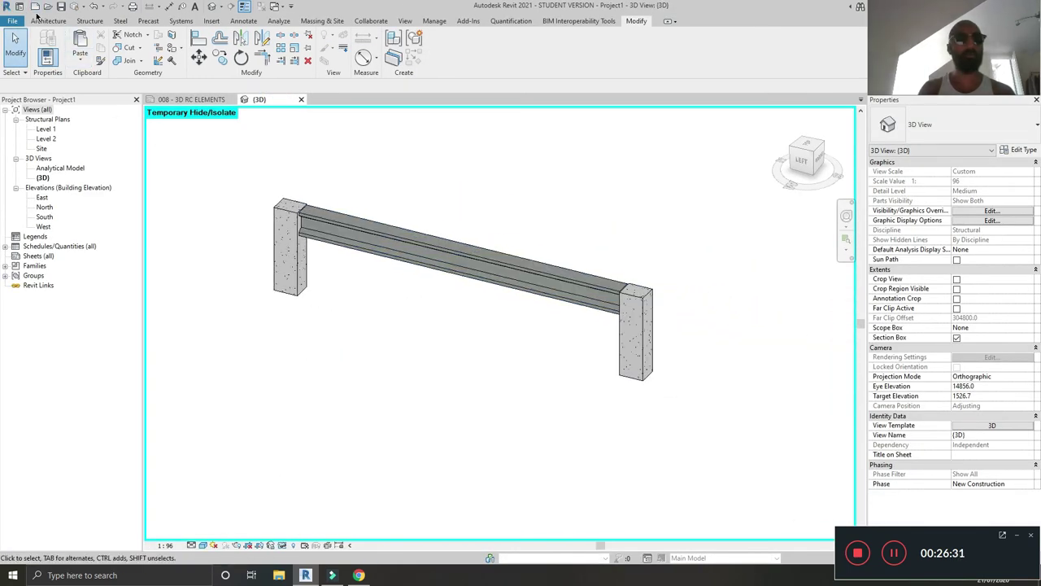
click(12, 20)
mouse_move(41, 63)
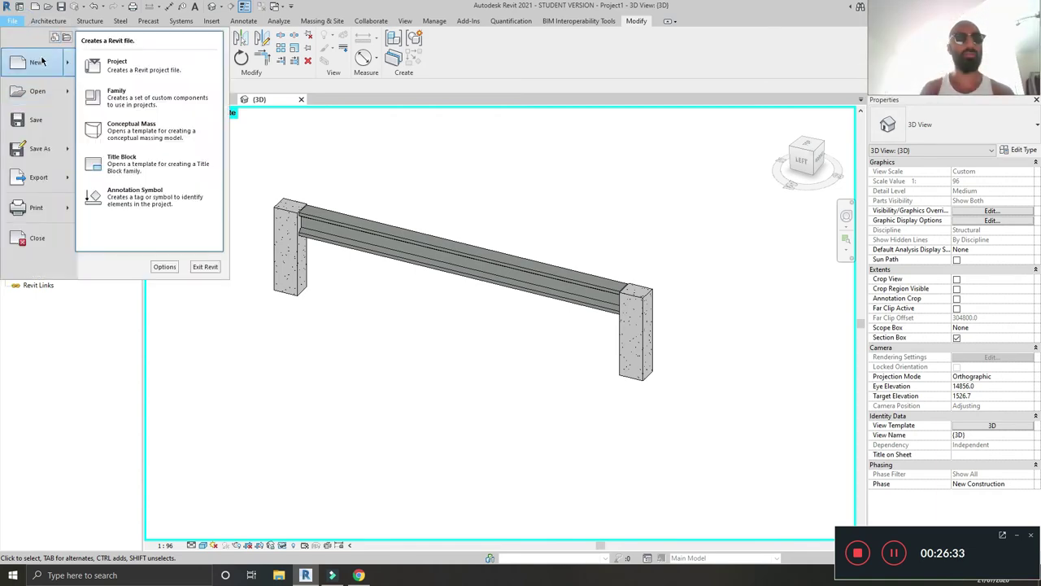
click(122, 96)
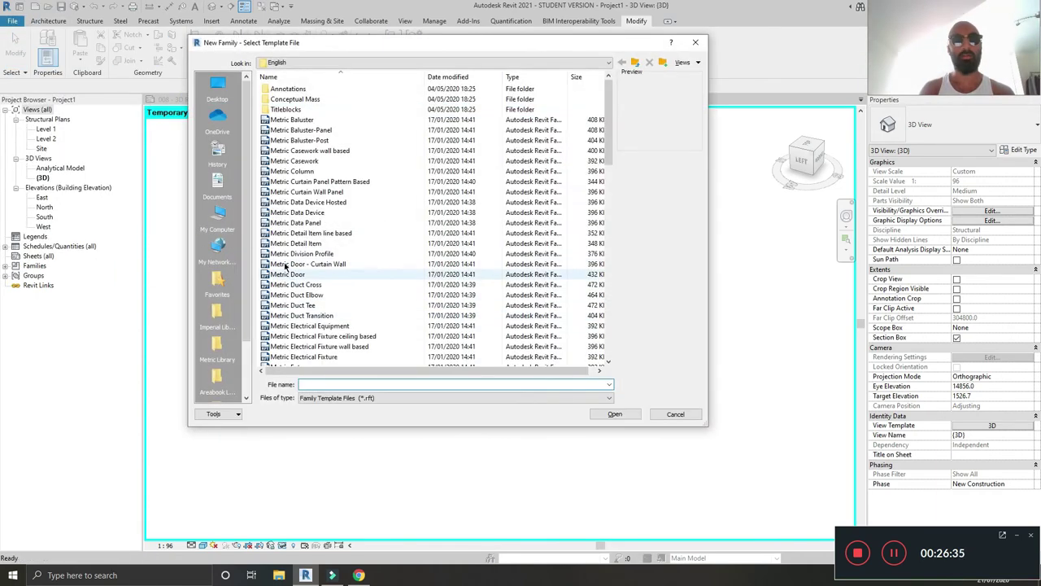
scroll(322, 238, down, 2)
scroll(337, 298, down, 2)
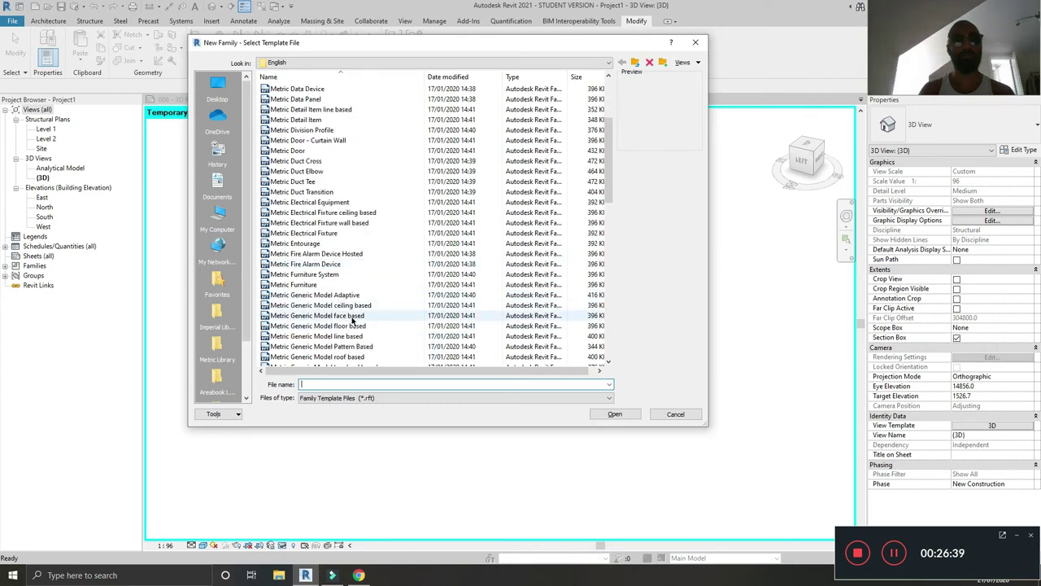
click(351, 318)
click(620, 414)
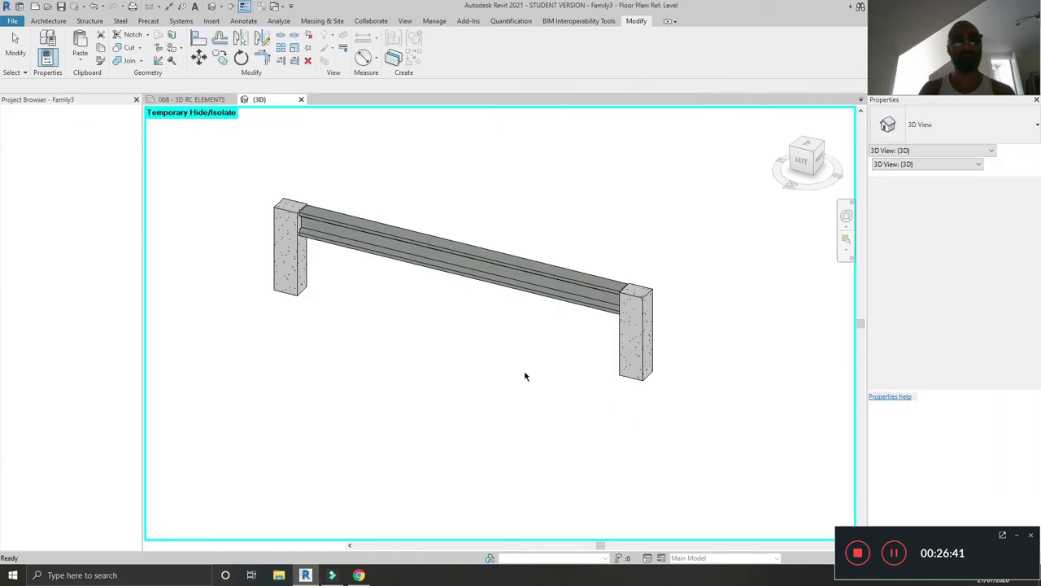
On the 3D RC ELEMENTS sheet, isolate the corbel with HI and orbit to view it from behind
scroll(558, 360, up, 1)
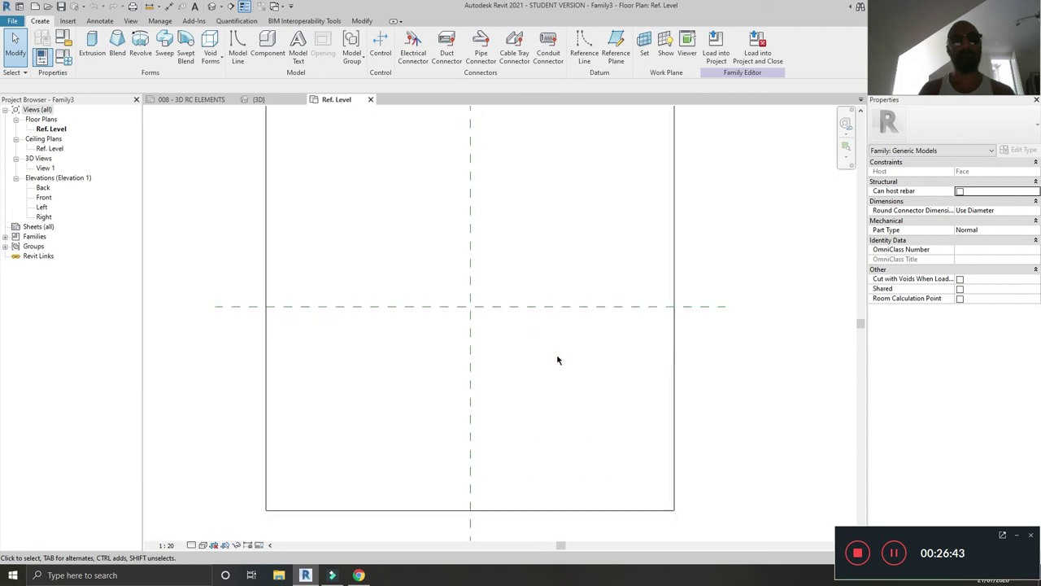
click(165, 106)
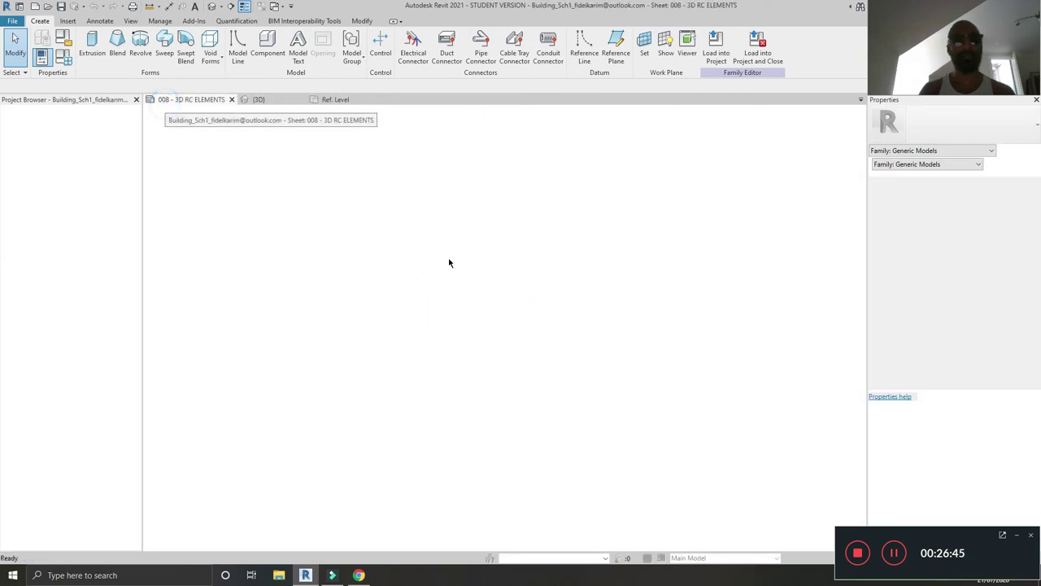
click(467, 280)
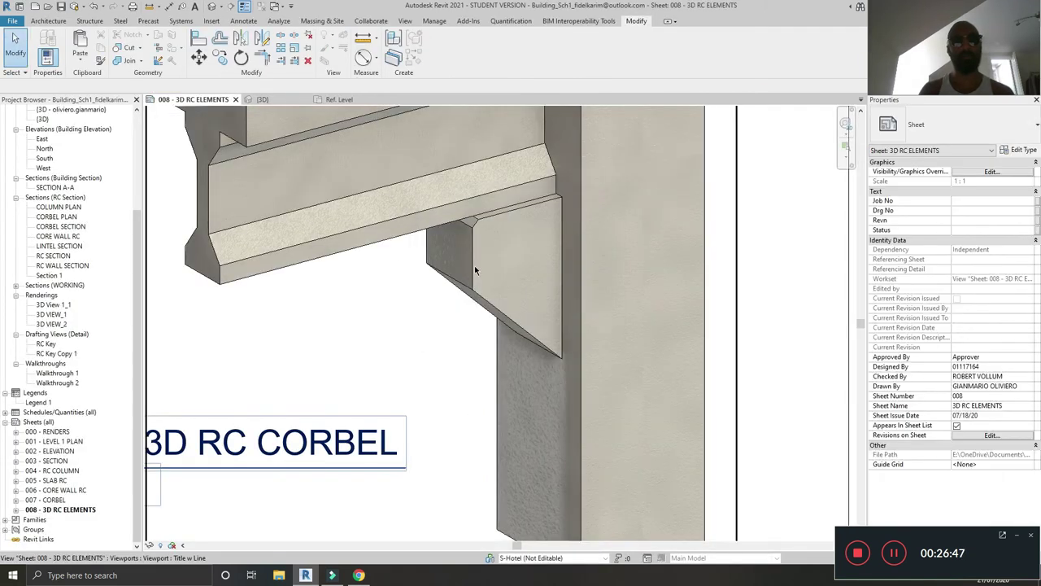
click(470, 262)
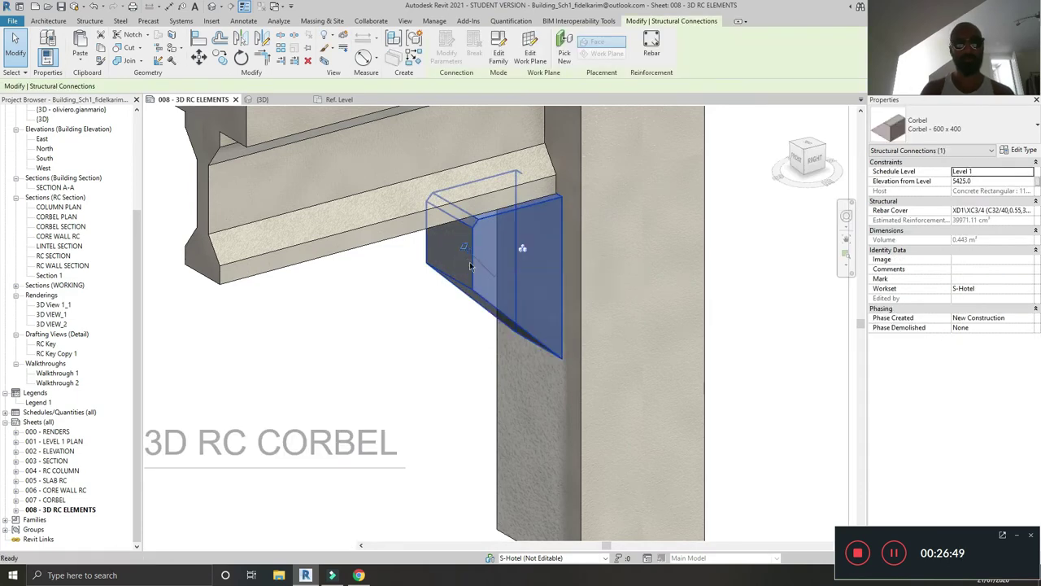
key(h)
key(i)
click(593, 283)
shift+middle_drag(593, 284, 455, 317)
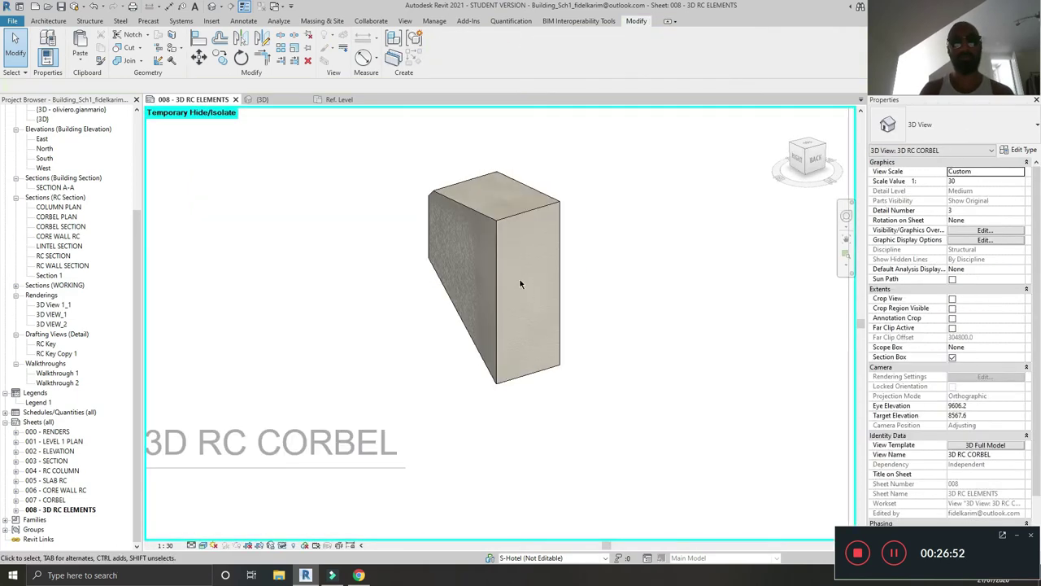
Open Family3's Default 3D View, compare the corbel's right side on the sheet, and return
click(337, 99)
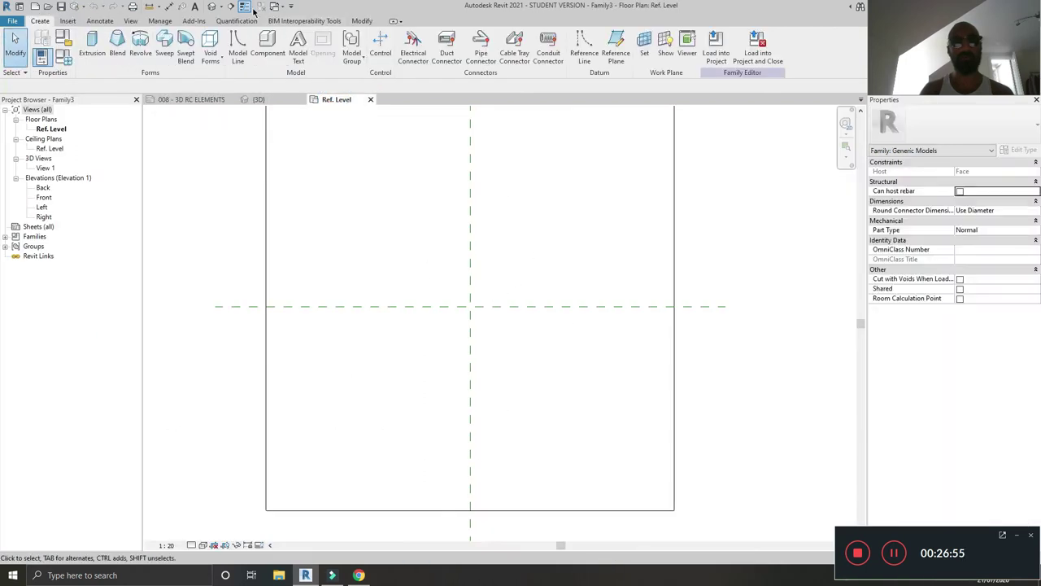
click(211, 6)
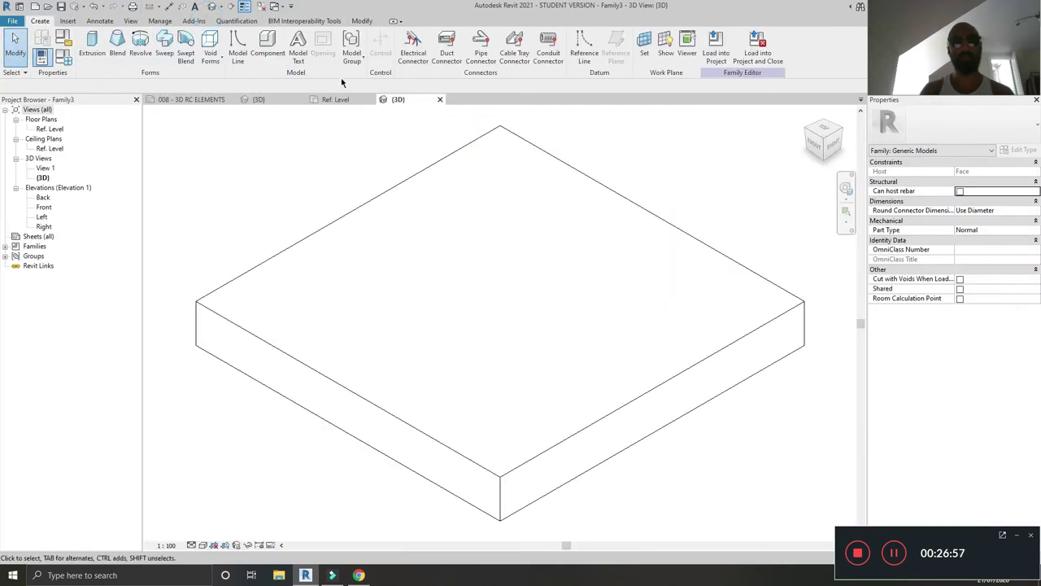
click(179, 99)
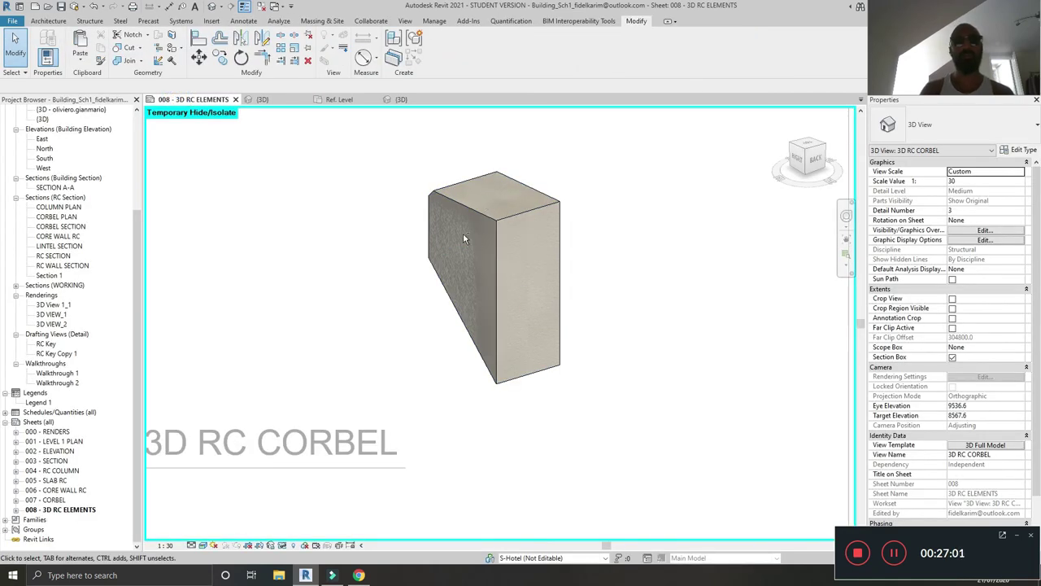
shift+middle_drag(464, 237, 612, 257)
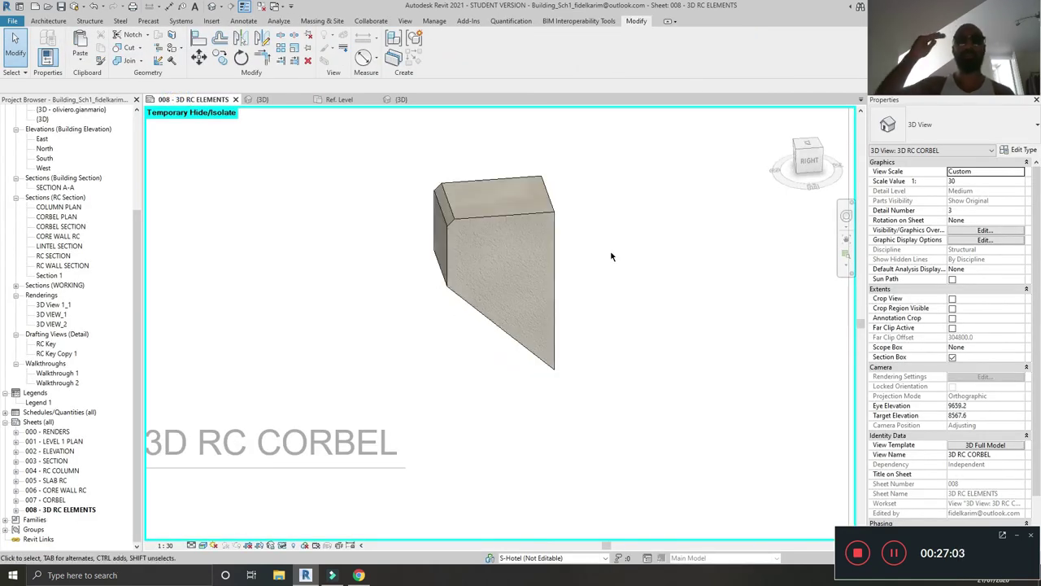
click(402, 100)
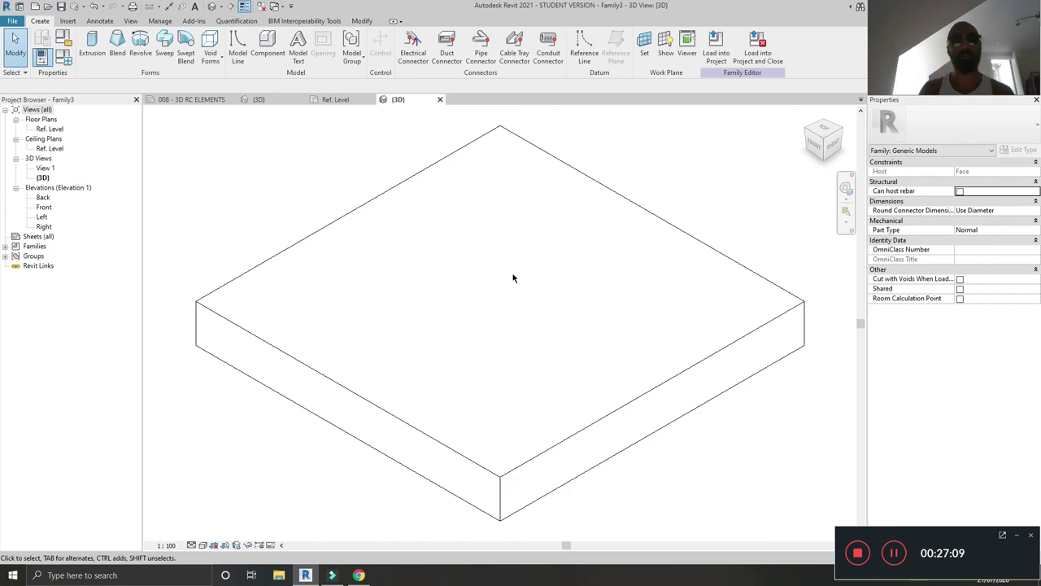
Orbit Family3's host slab toward a top-down view
shift+middle_drag(512, 278, 380, 253)
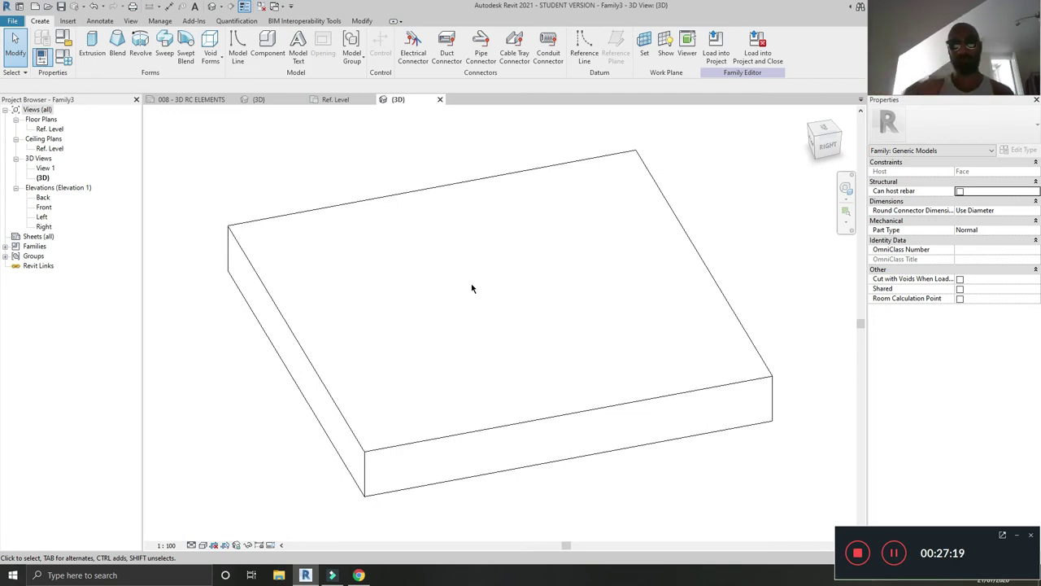
shift+middle_drag(472, 288, 912, 569)
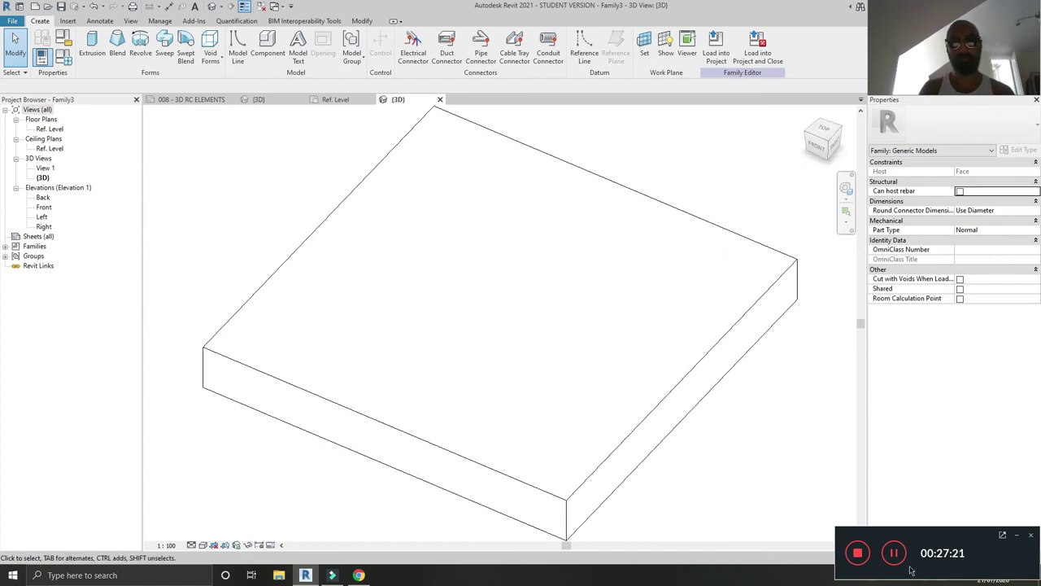
click(894, 554)
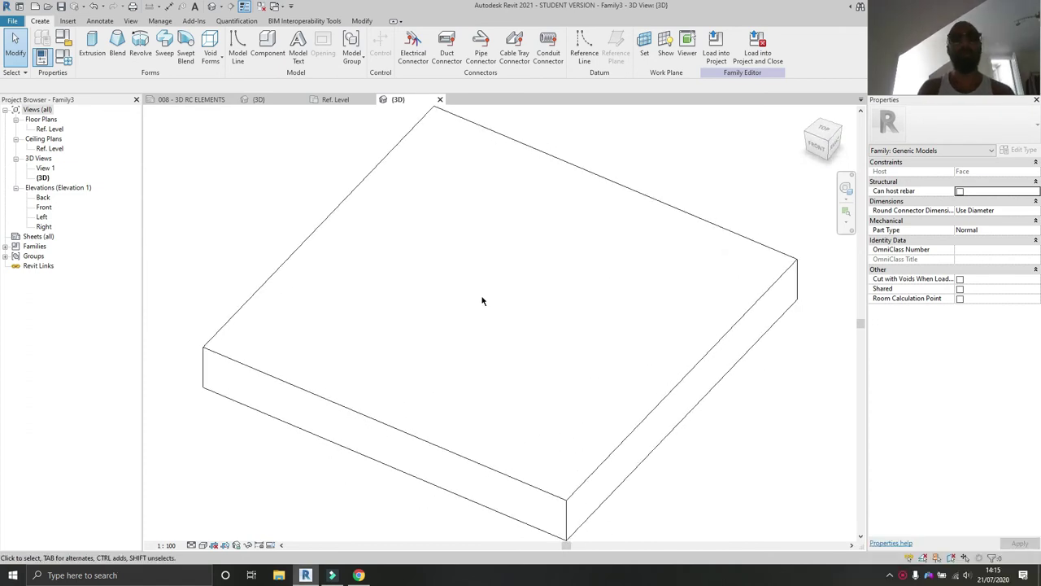
click(905, 574)
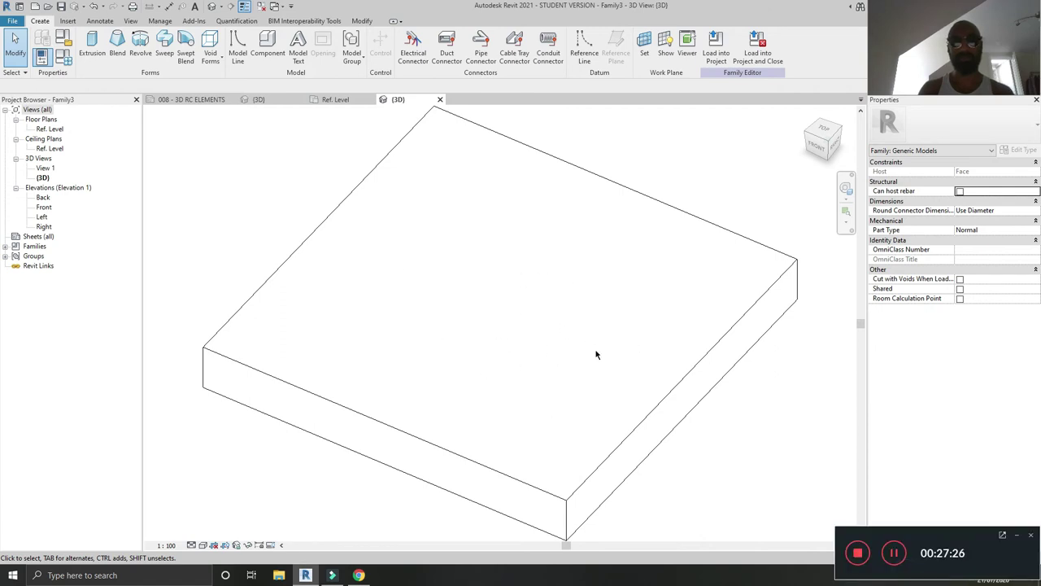
shift+middle_drag(596, 354, 2, 126)
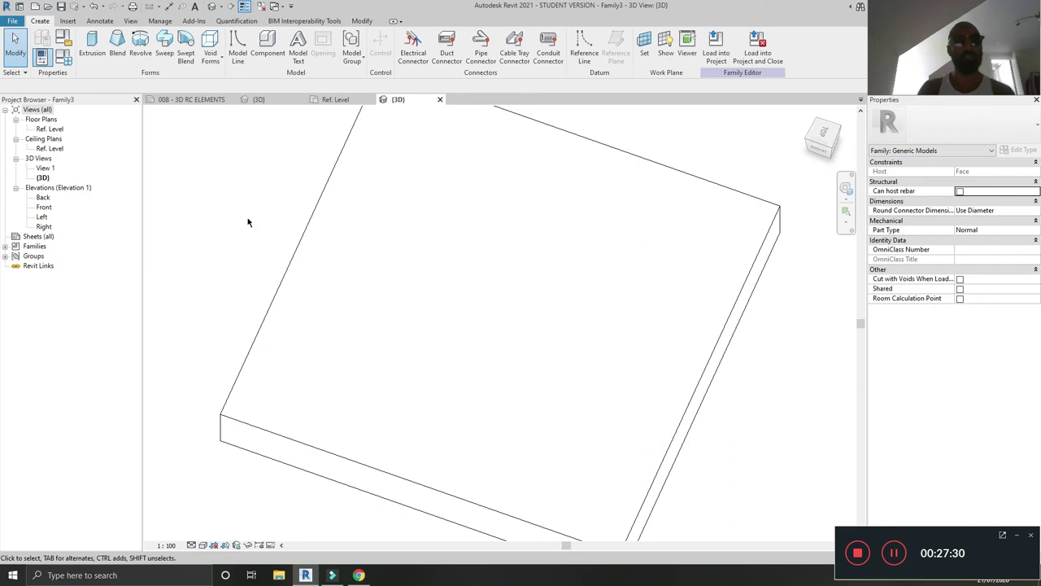
Open the Ref. Level floor plan and centre the square host outline
double_click(57, 130)
scroll(542, 302, down, 2)
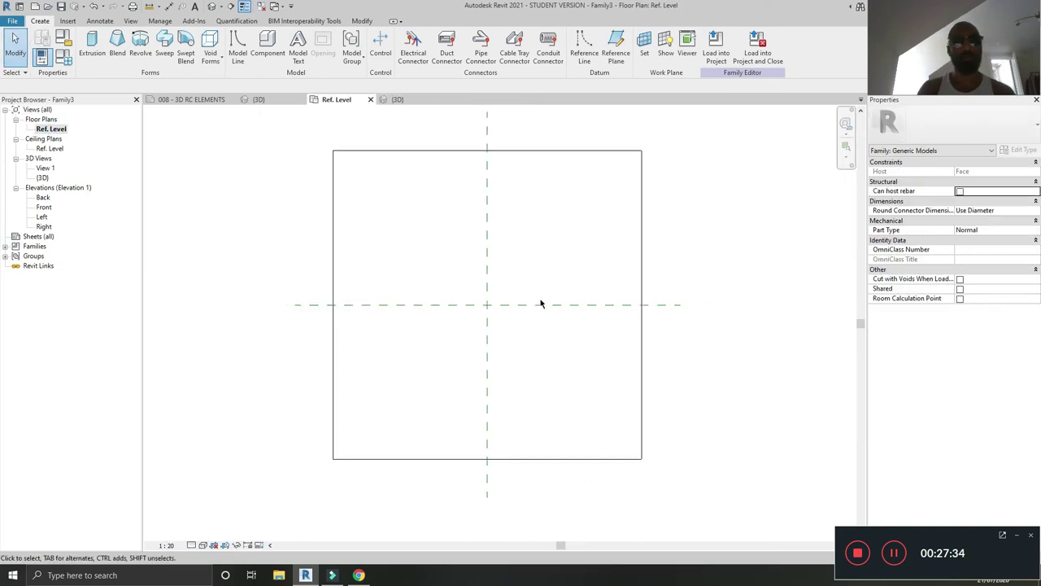
scroll(490, 333, up, 2)
middle_drag(535, 328, 491, 315)
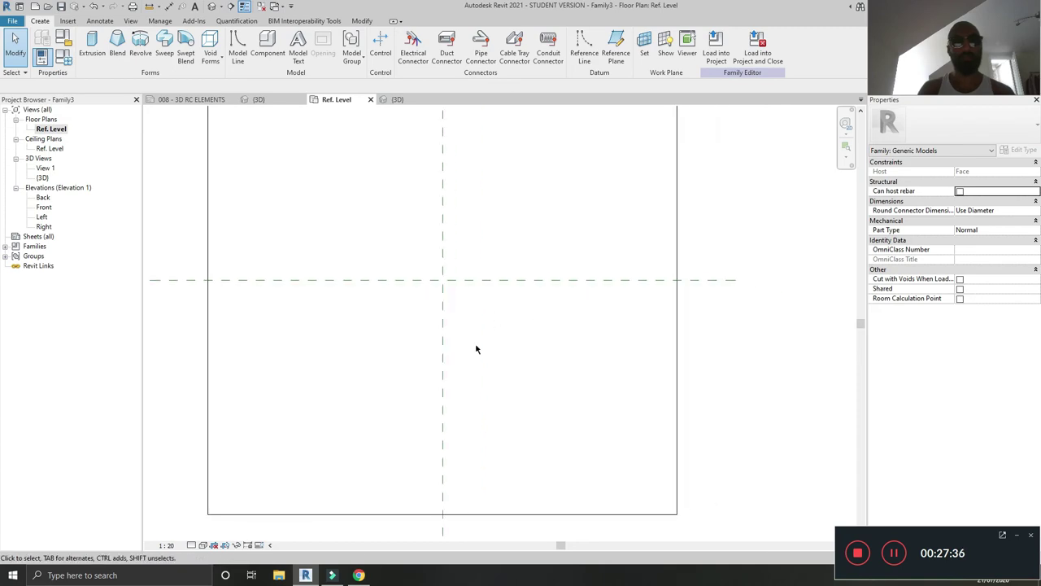
click(359, 575)
click(358, 575)
click(332, 575)
click(306, 575)
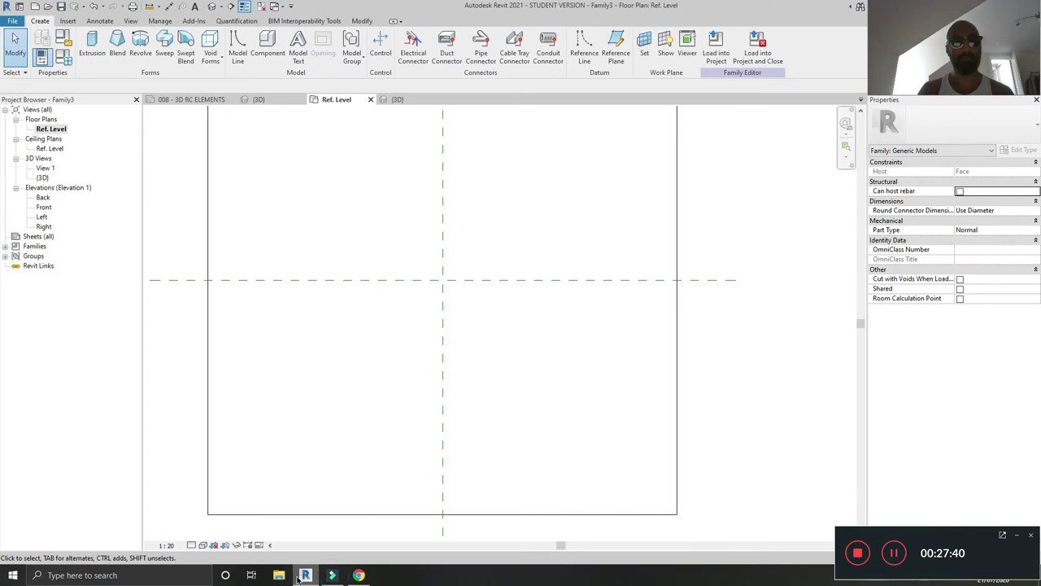
click(301, 575)
click(306, 575)
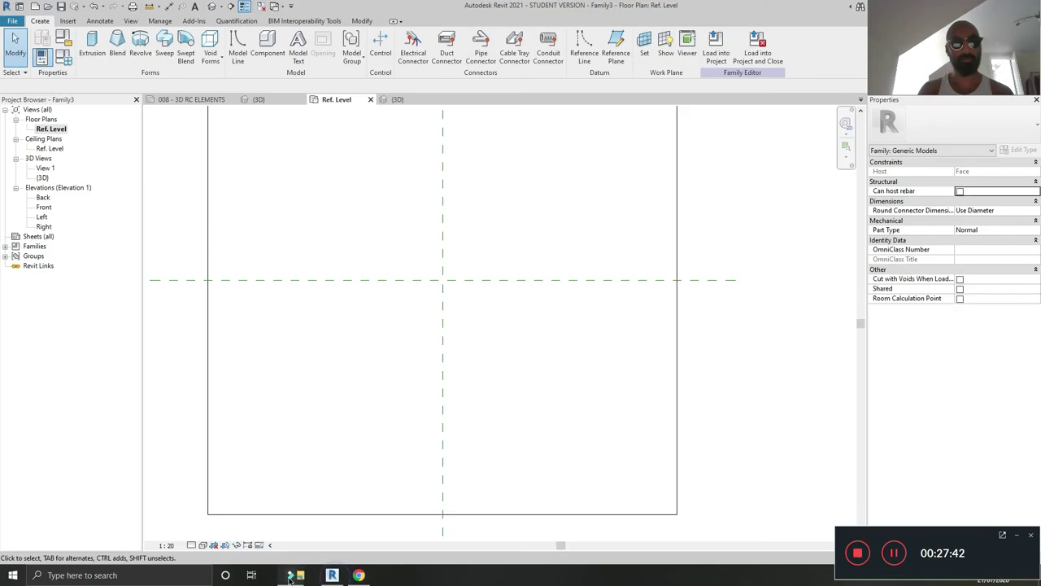
View the sheet's corbel from directly above, then close Family3's 3D view
click(203, 100)
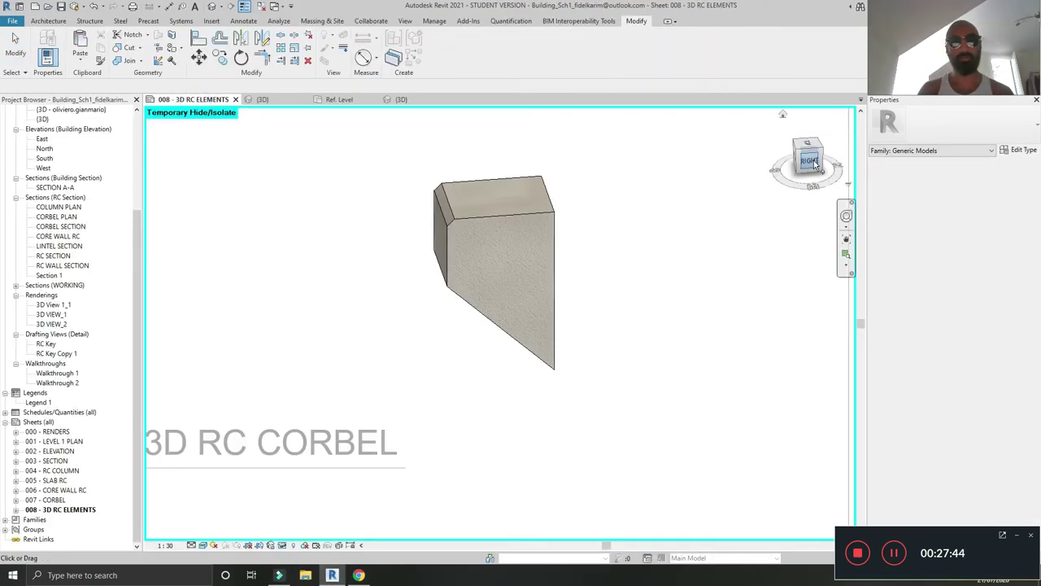
click(810, 146)
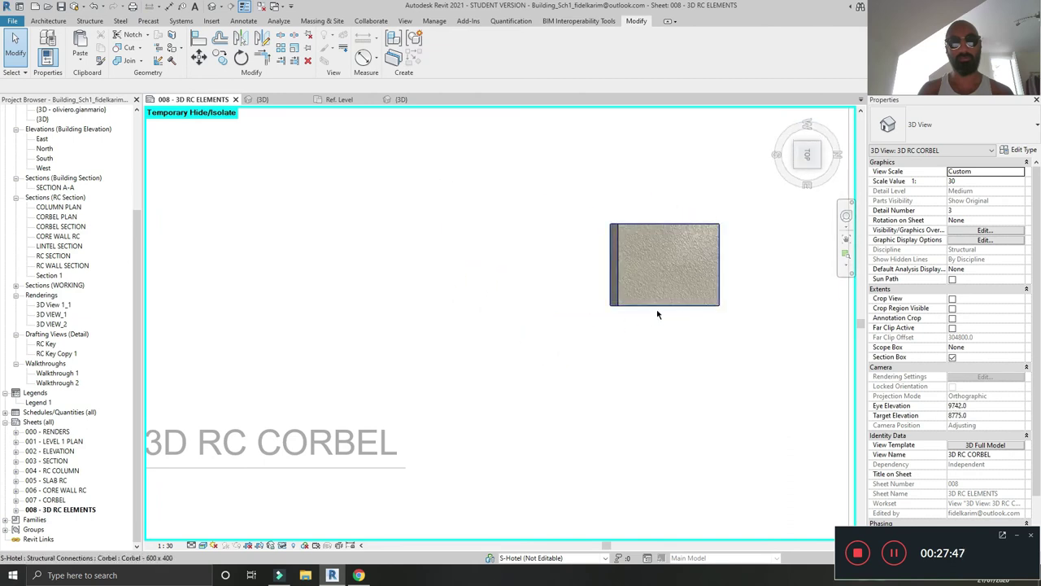
click(397, 99)
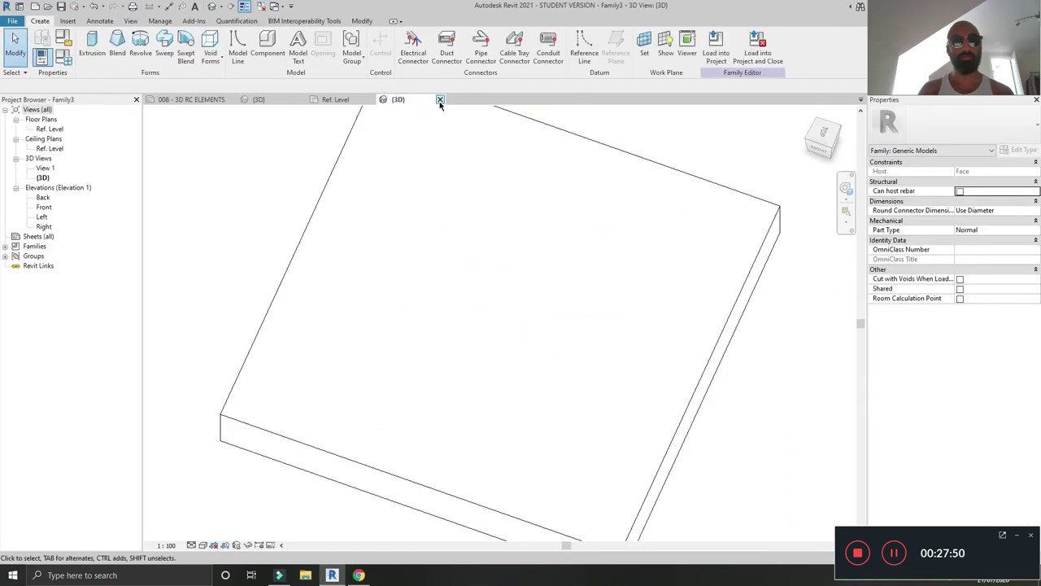
click(441, 100)
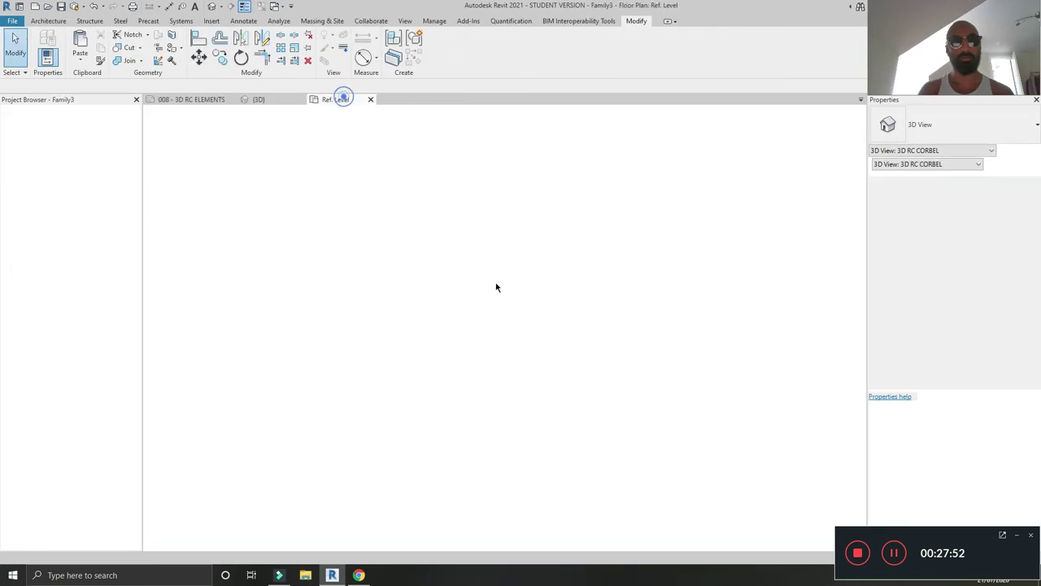
Add reference planes 100 mm either side of the Center (Left/Right) plane using RP
scroll(423, 313, up, 2)
click(414, 305)
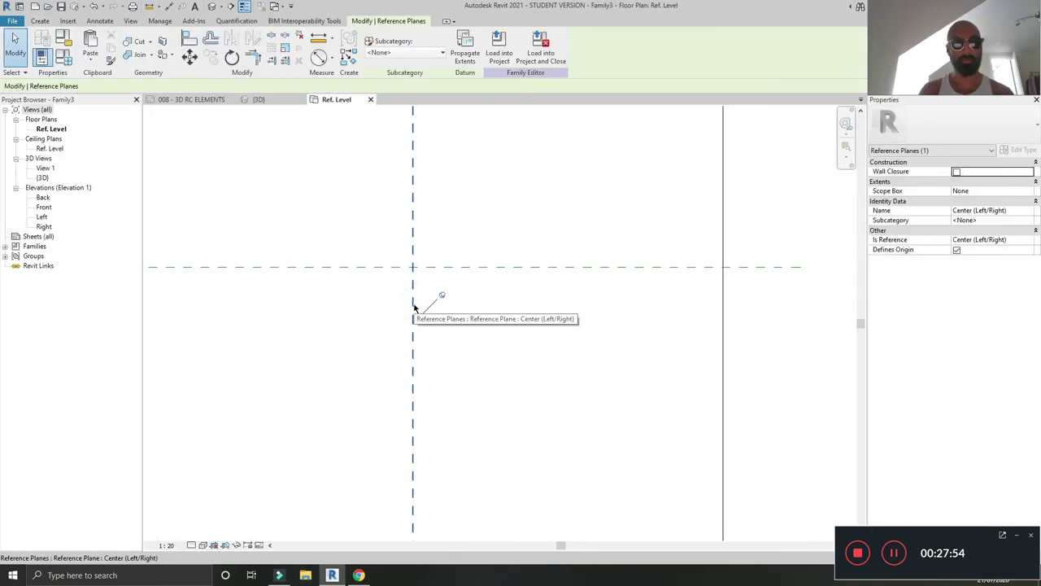
key(r)
key(p)
scroll(414, 307, down, 2)
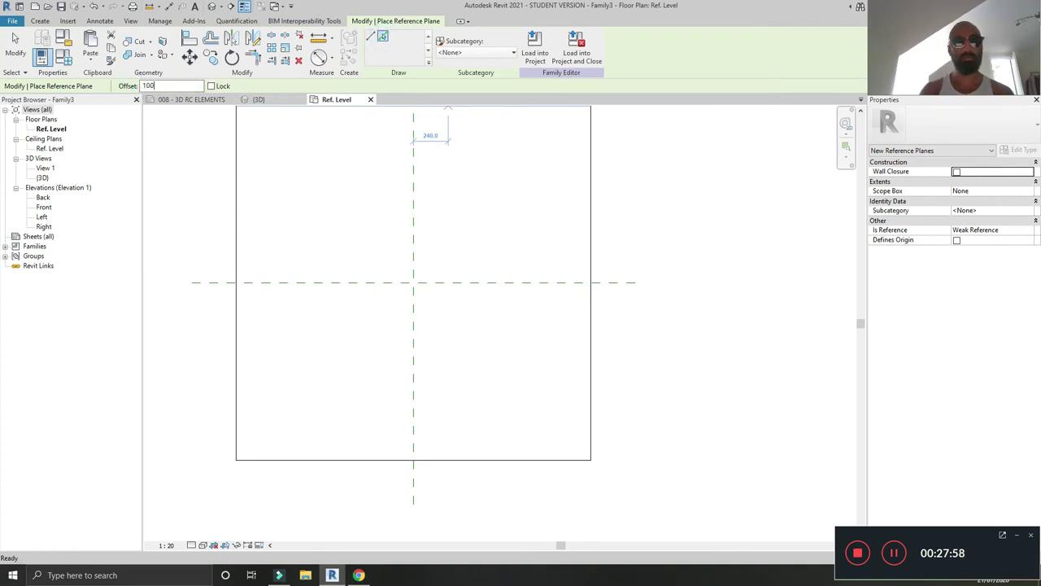
click(411, 238)
click(415, 234)
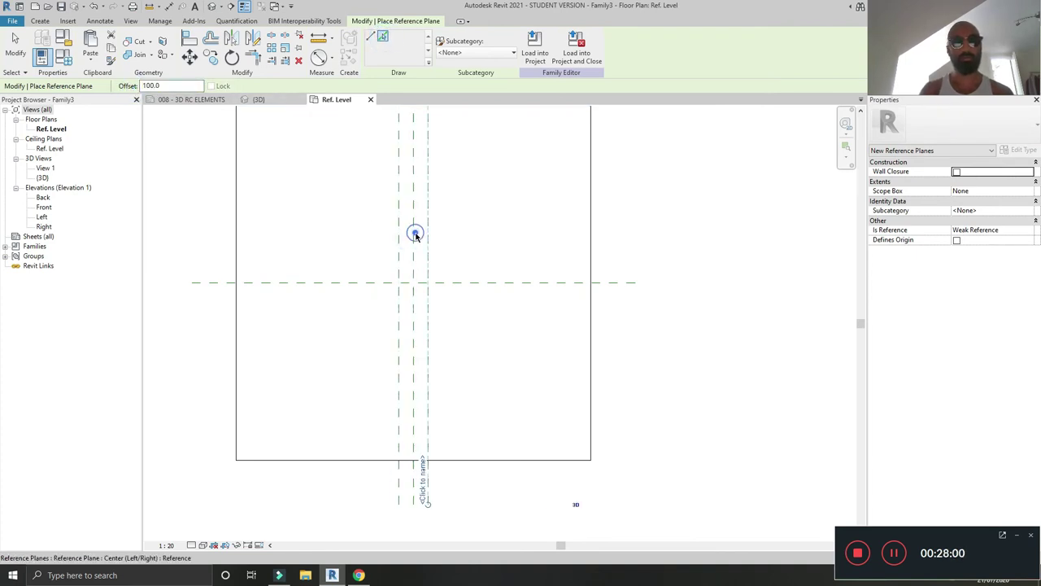
Orbit the sheet's corbel to inspect its side and underside for reference
click(358, 575)
click(359, 575)
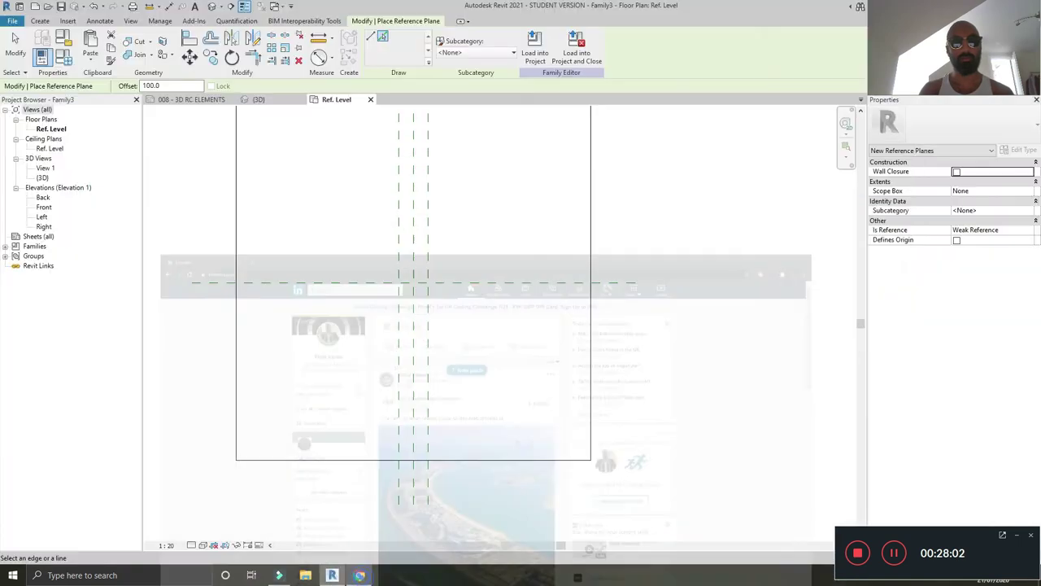
click(260, 99)
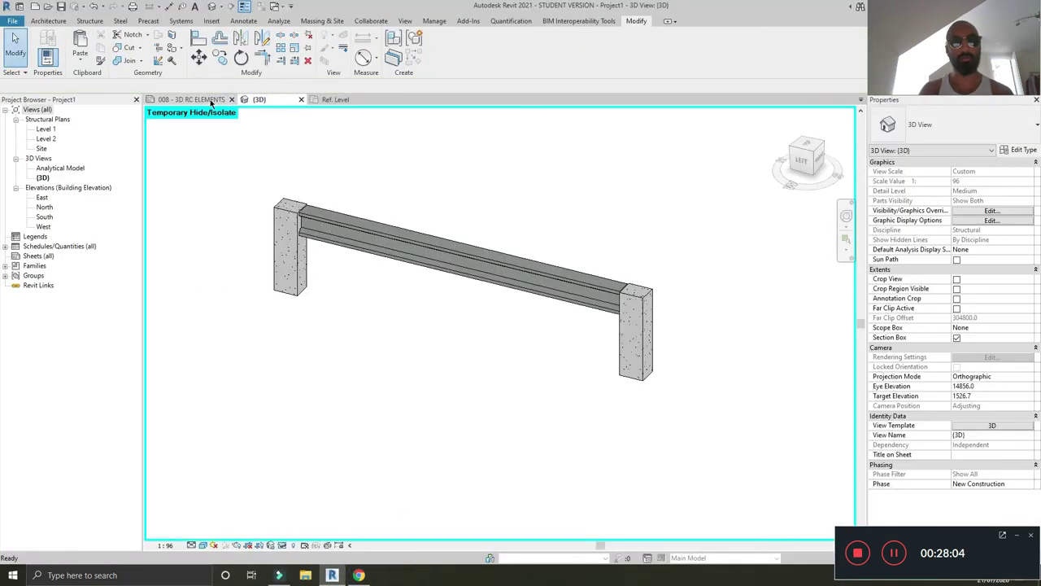
click(211, 101)
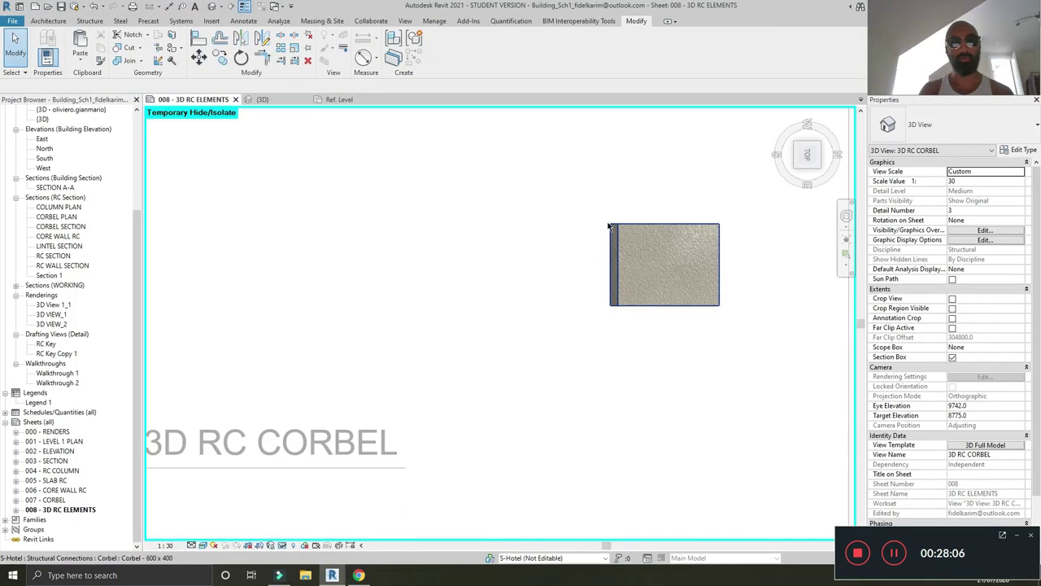
shift+middle_drag(740, 304, 724, 260)
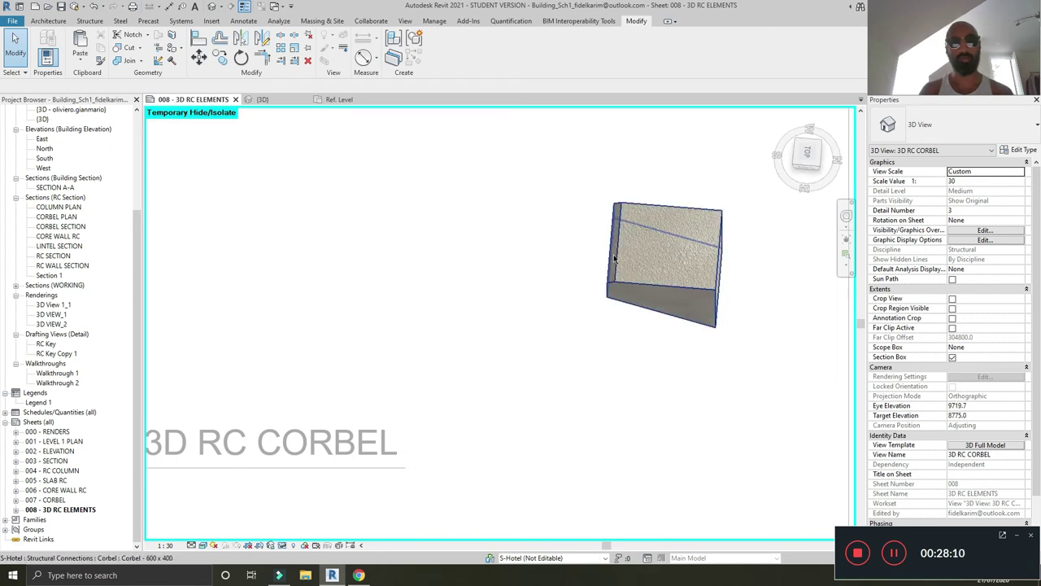
click(342, 100)
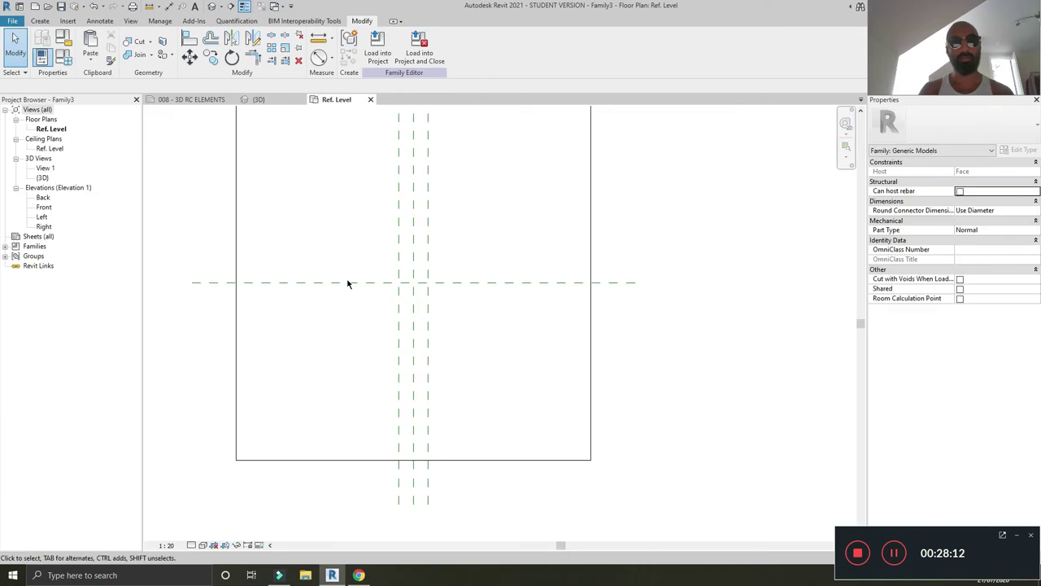
click(194, 99)
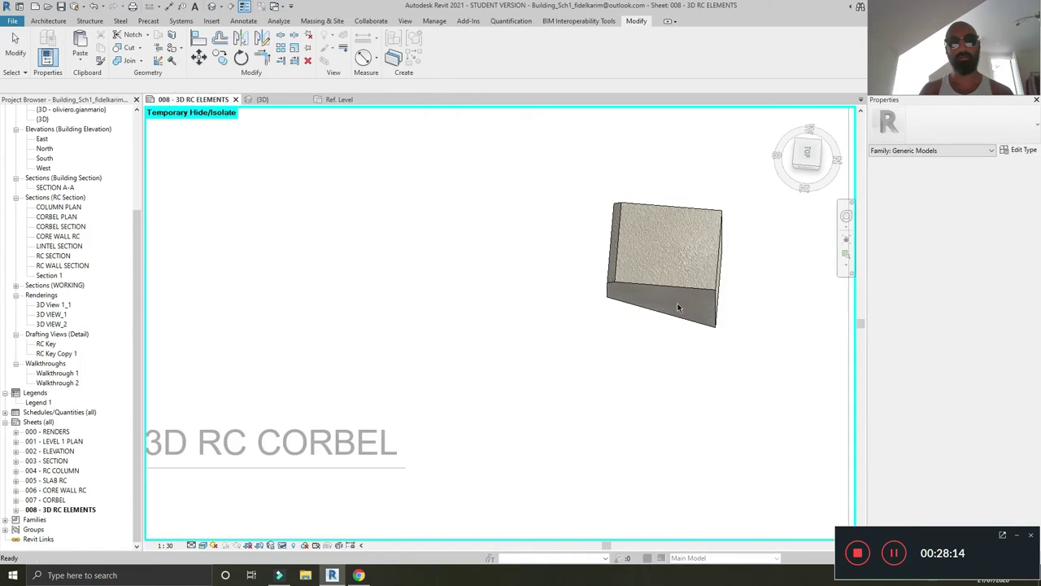
click(728, 300)
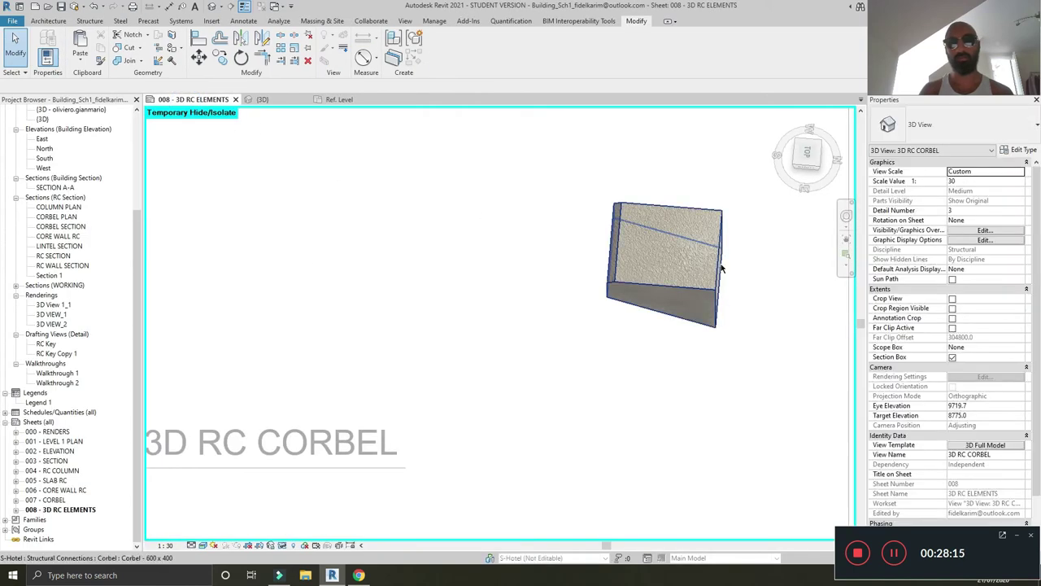
click(338, 99)
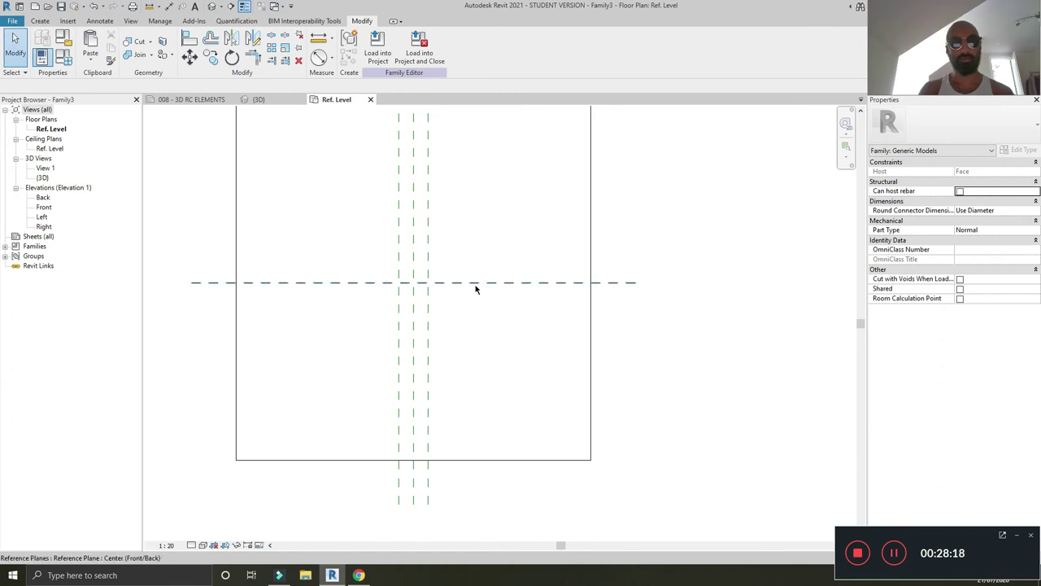
Add a reference plane 200 mm below the Center (Front/Back) plane
click(476, 284)
key(r)
key(p)
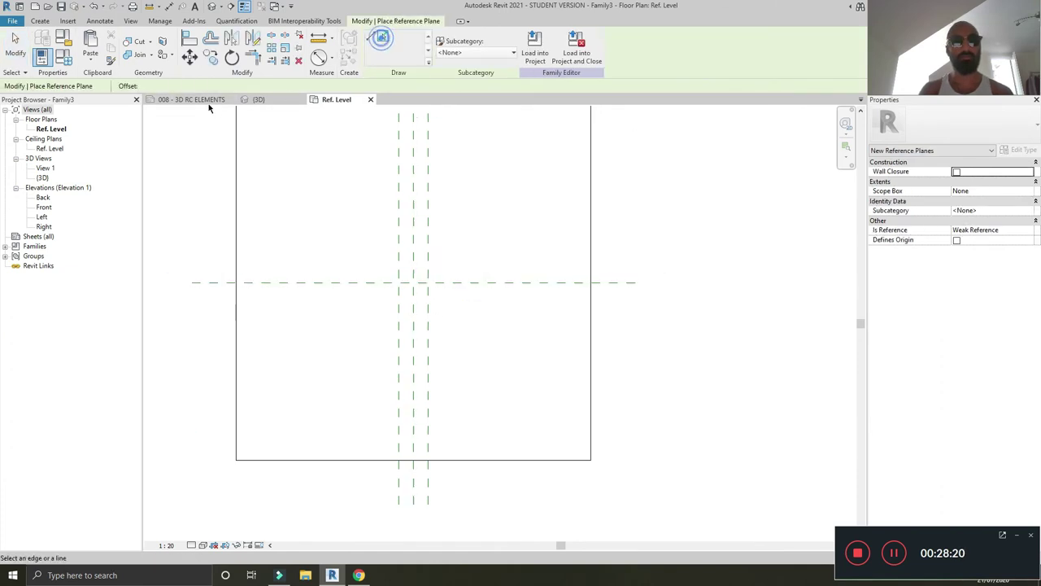
click(333, 288)
scroll(335, 289, up, 2)
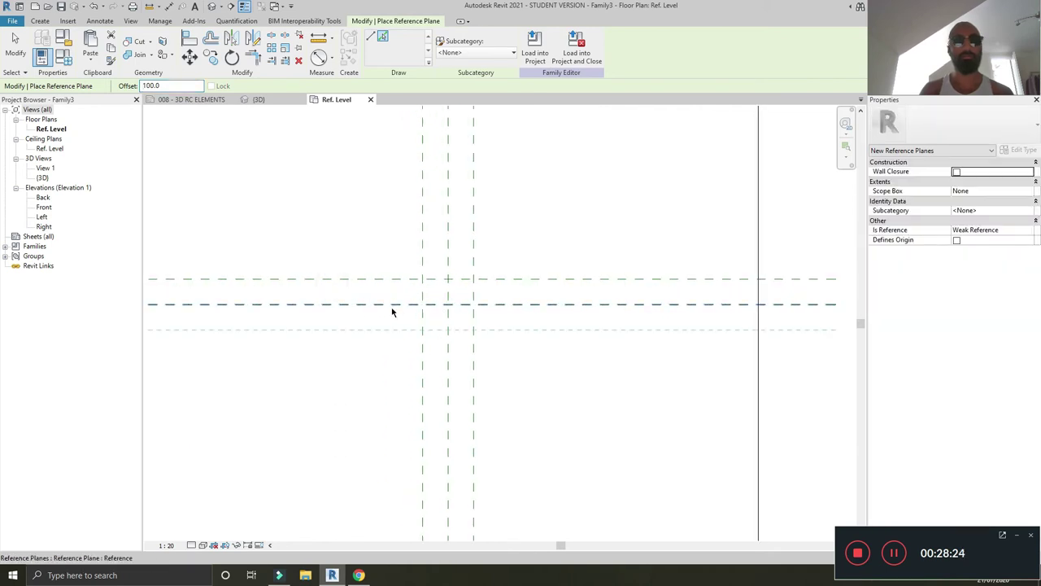
key(Escape)
key(Escape)
click(391, 306)
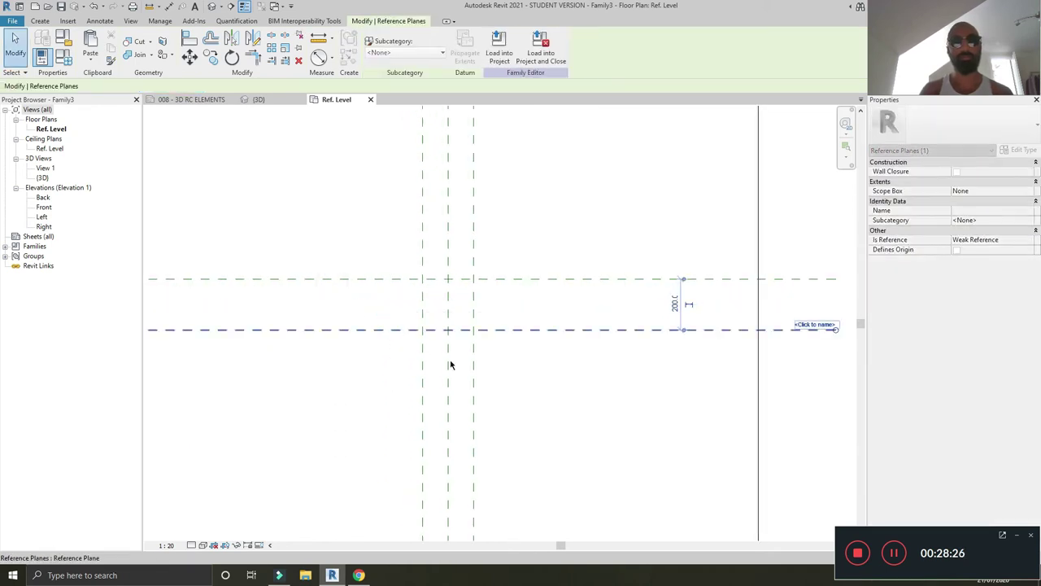
middle_click(628, 402)
Dimension the three vertical planes (100|100) and set the string to EQ
key(d)
key(i)
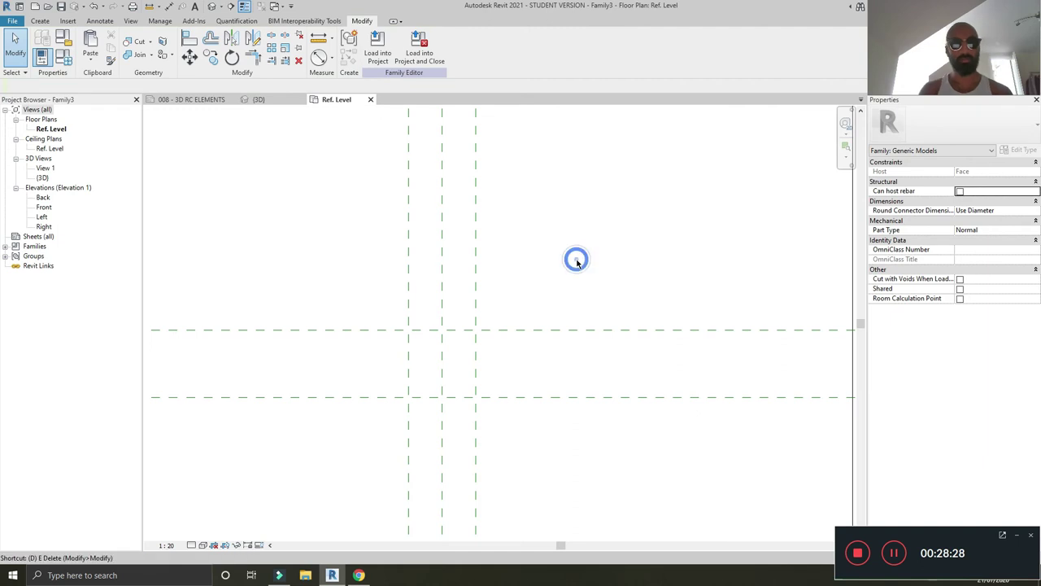
click(408, 249)
click(443, 257)
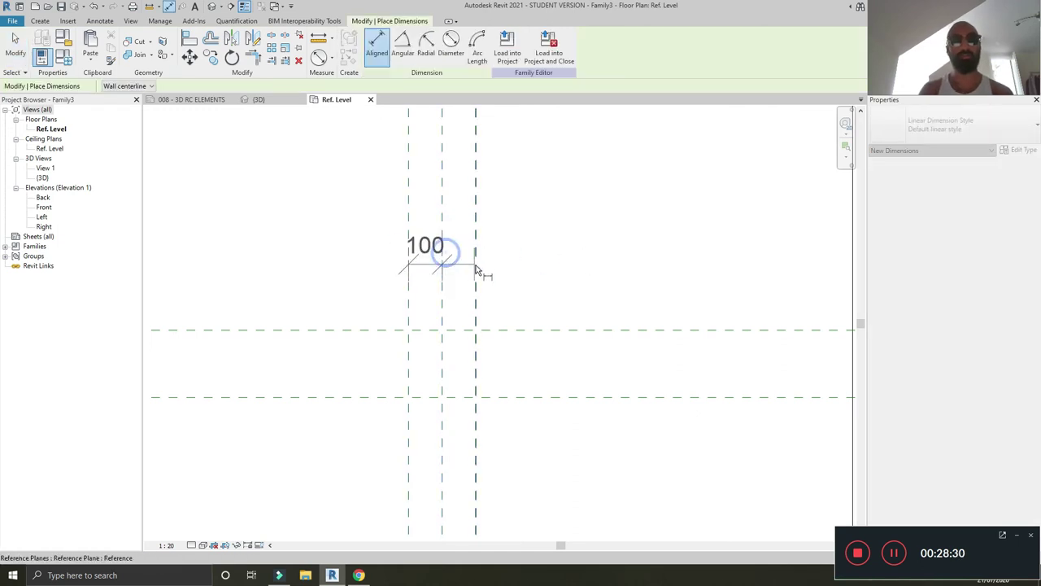
click(476, 259)
click(462, 232)
key(Escape)
key(Escape)
click(455, 232)
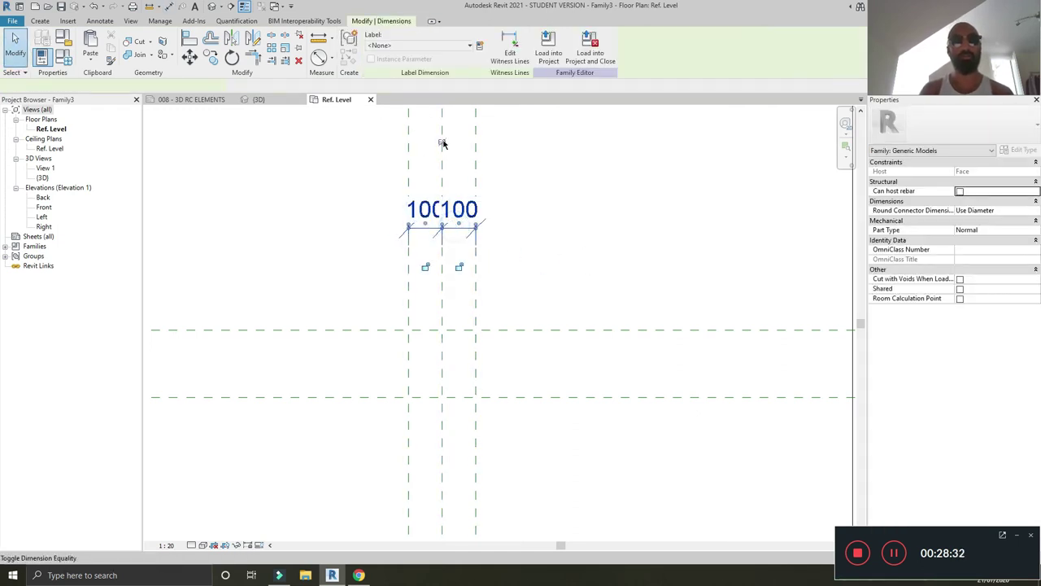
click(442, 144)
click(572, 180)
Dimension the overall 200 width between side planes and label it with parameter w
key(d)
key(i)
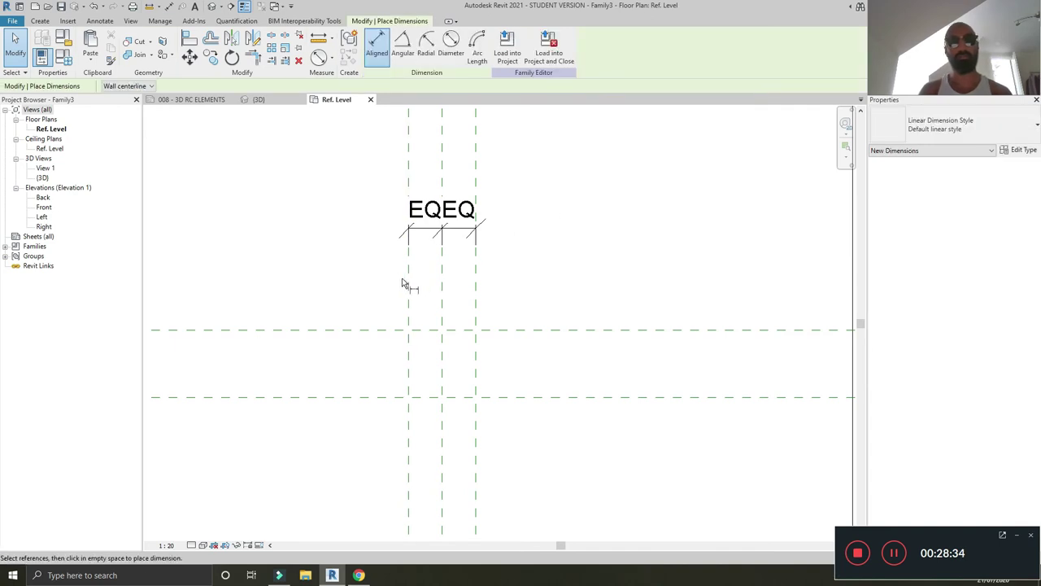
click(408, 289)
click(476, 301)
click(460, 168)
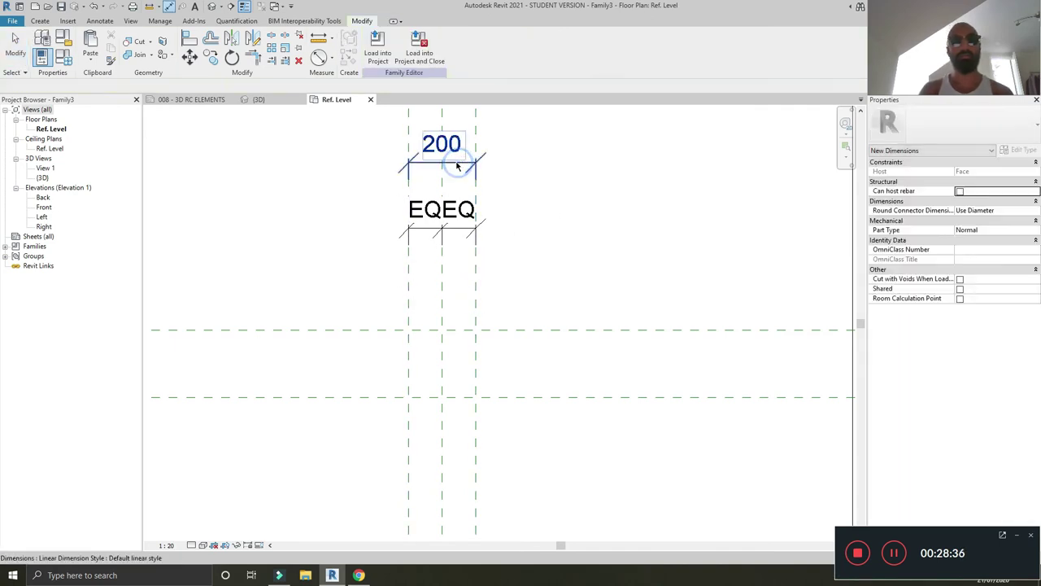
key(Escape)
click(481, 47)
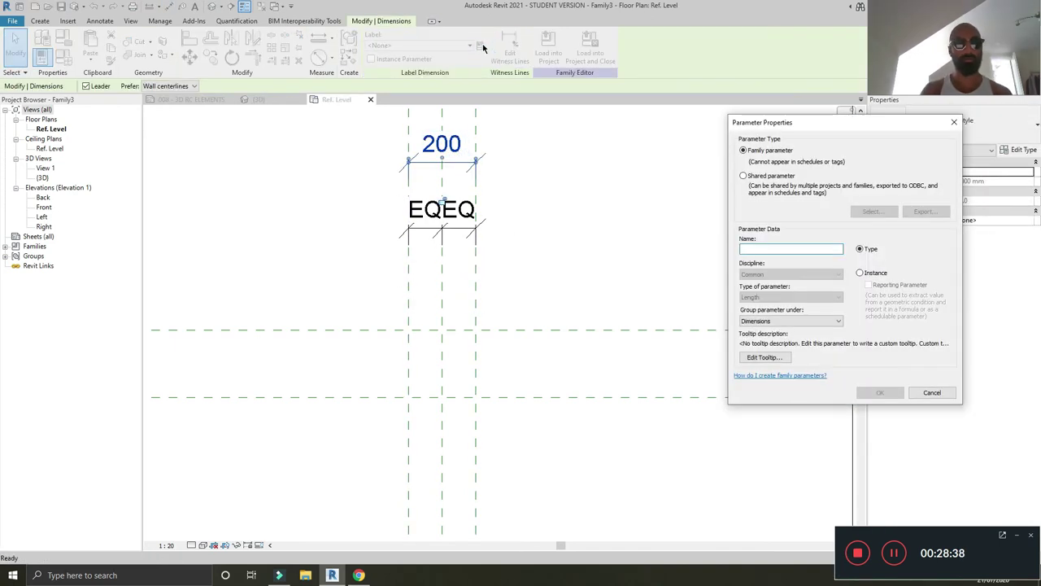
key(Caps_Lock)
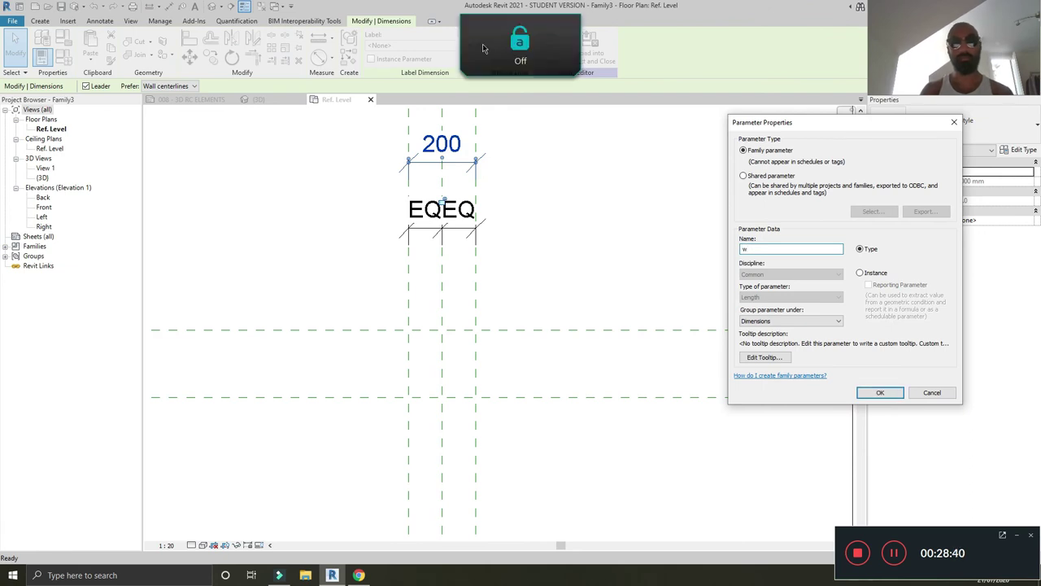
click(880, 393)
click(640, 247)
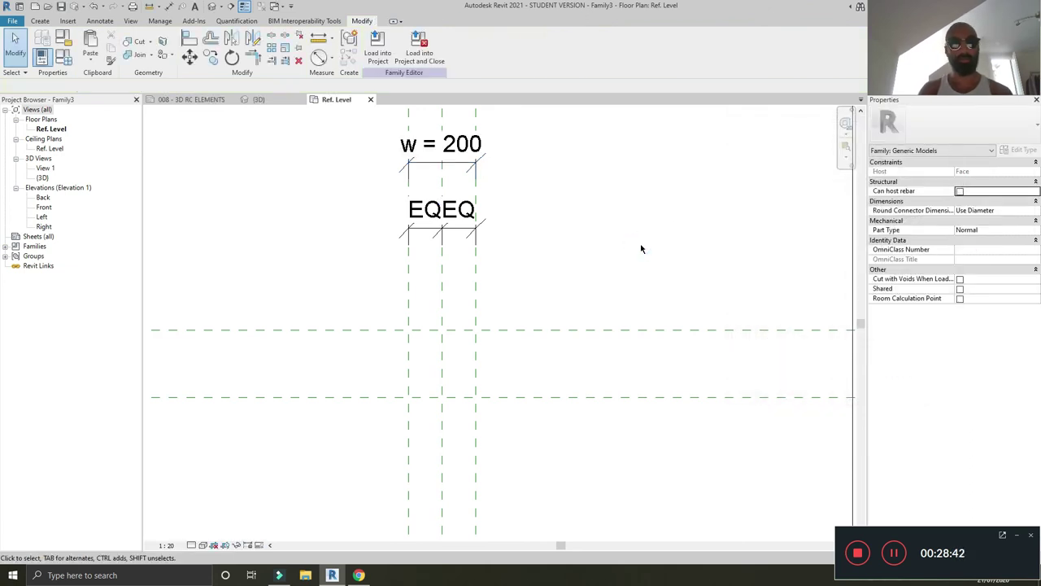
Dimension the 200 depth between horizontal planes and label it with parameter l
key(d)
key(i)
click(577, 330)
click(579, 397)
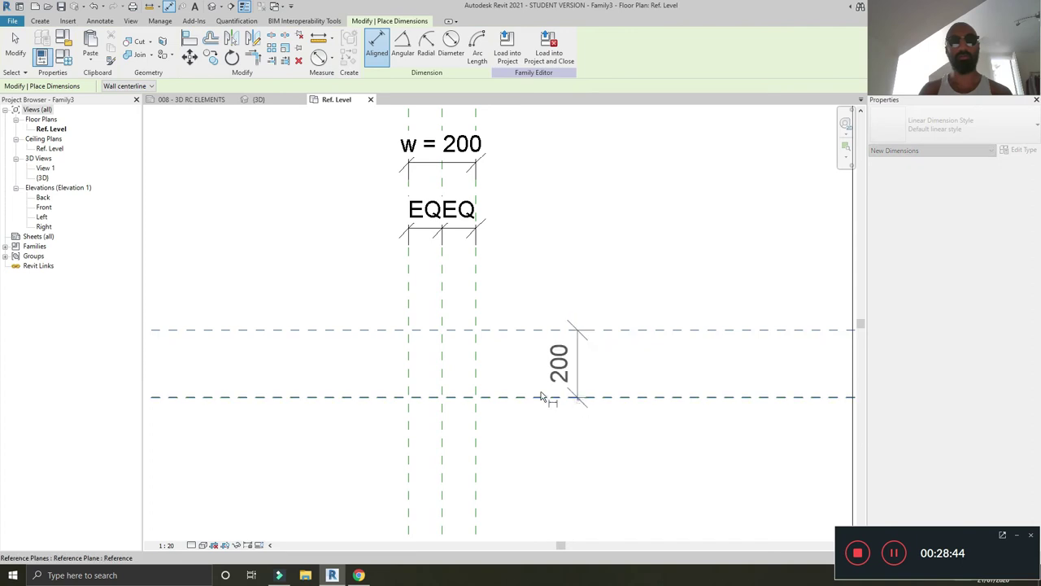
click(249, 357)
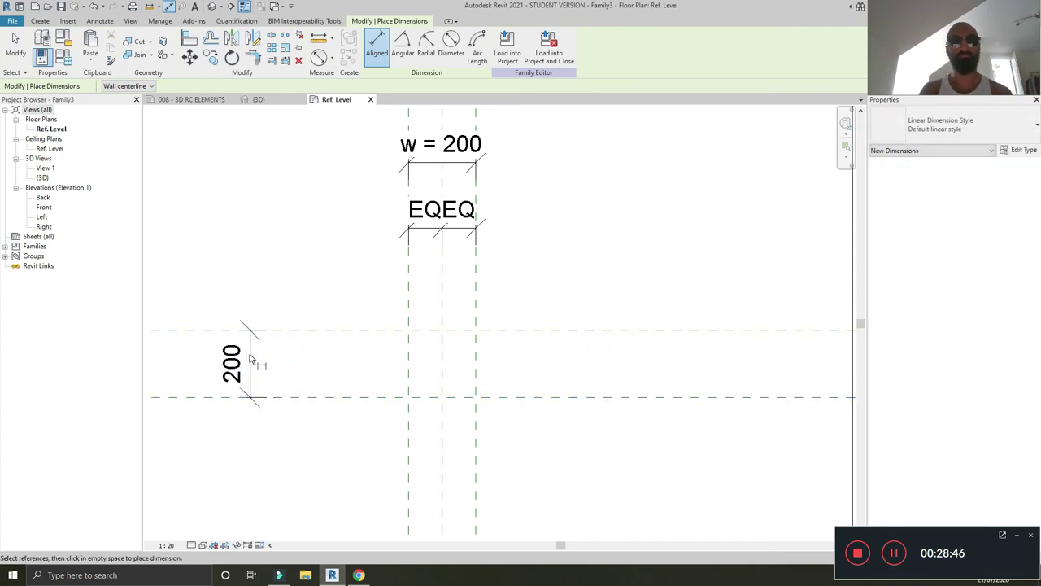
key(Escape)
click(250, 358)
click(480, 47)
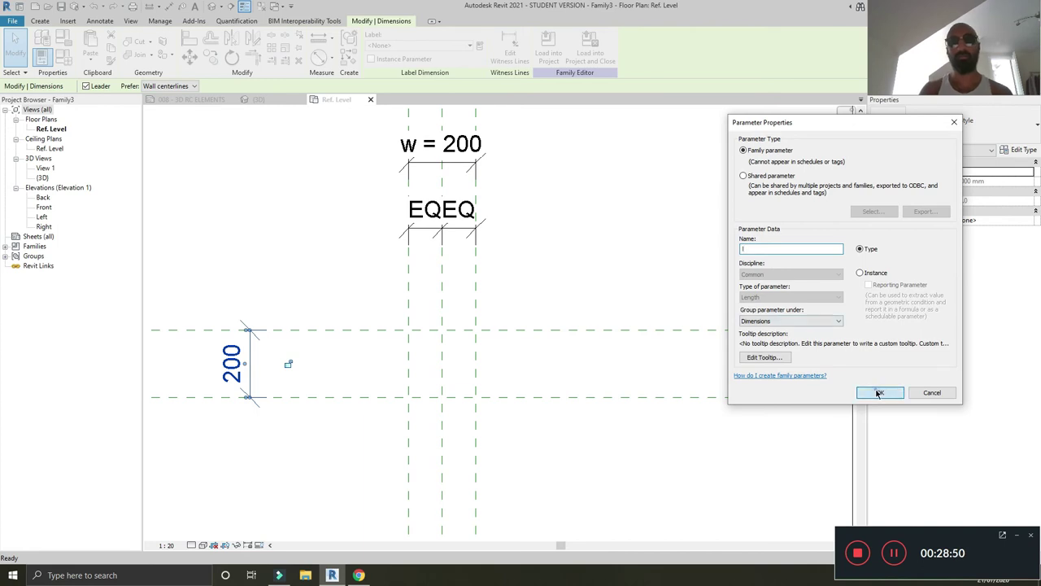
click(879, 393)
scroll(483, 344, down, 2)
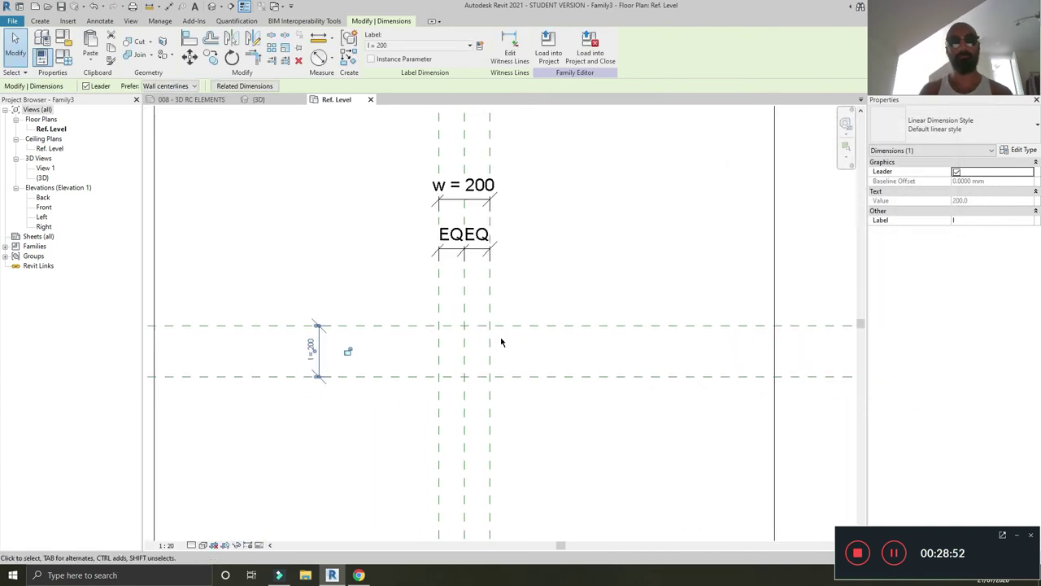
scroll(478, 407, down, 2)
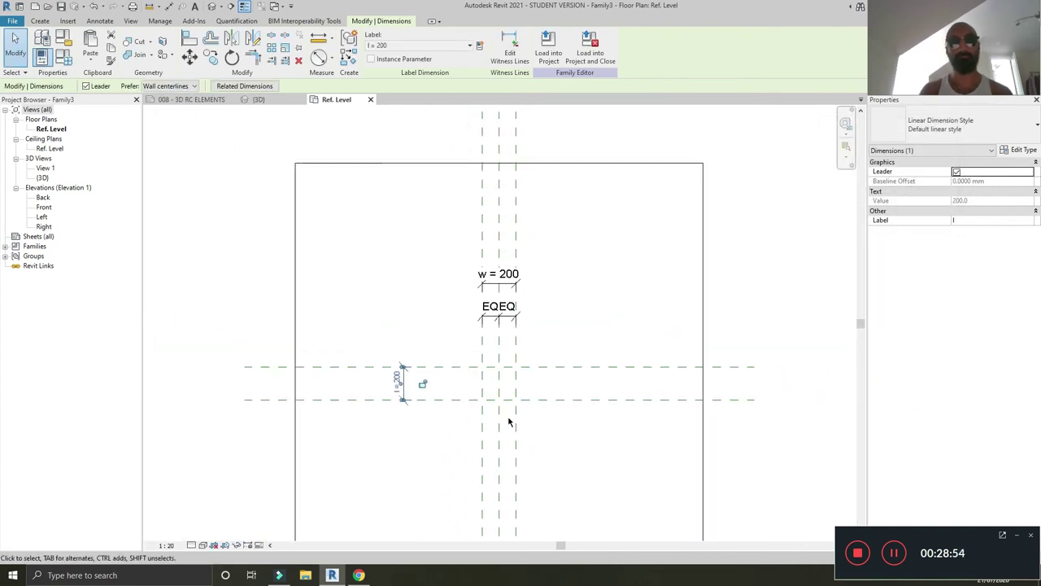
scroll(536, 422, up, 4)
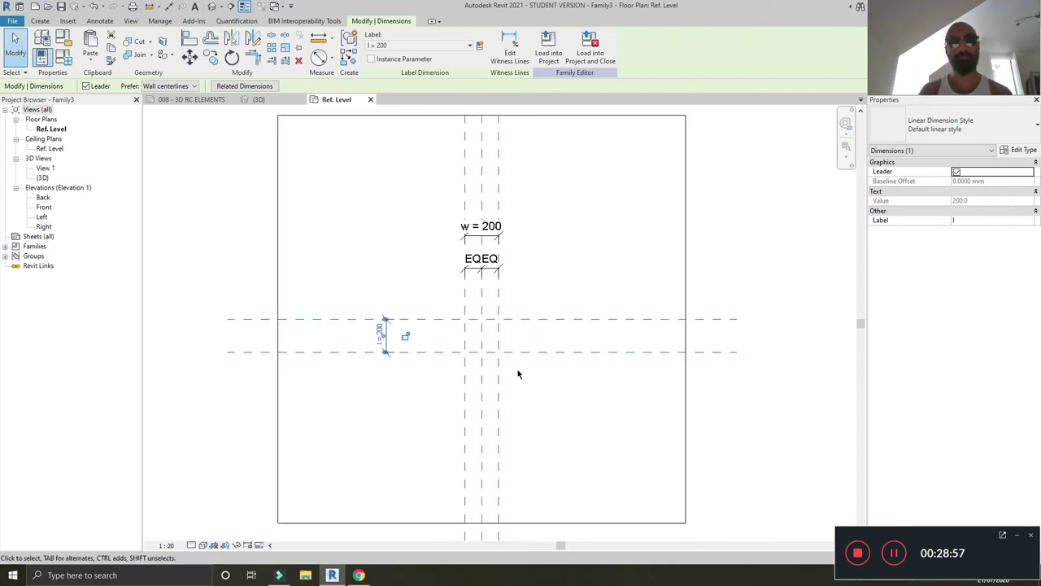
click(550, 403)
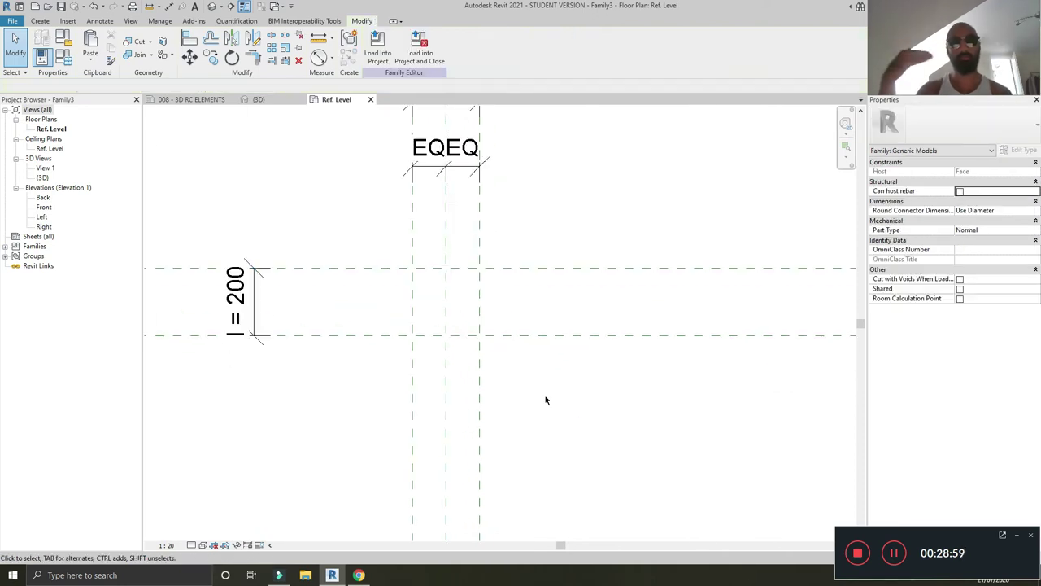
click(259, 99)
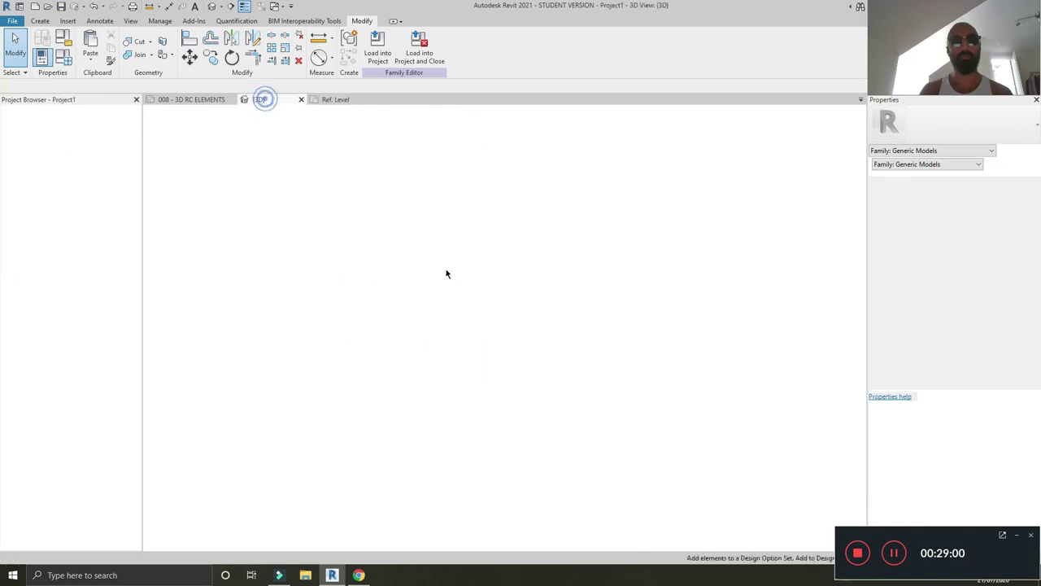
click(174, 100)
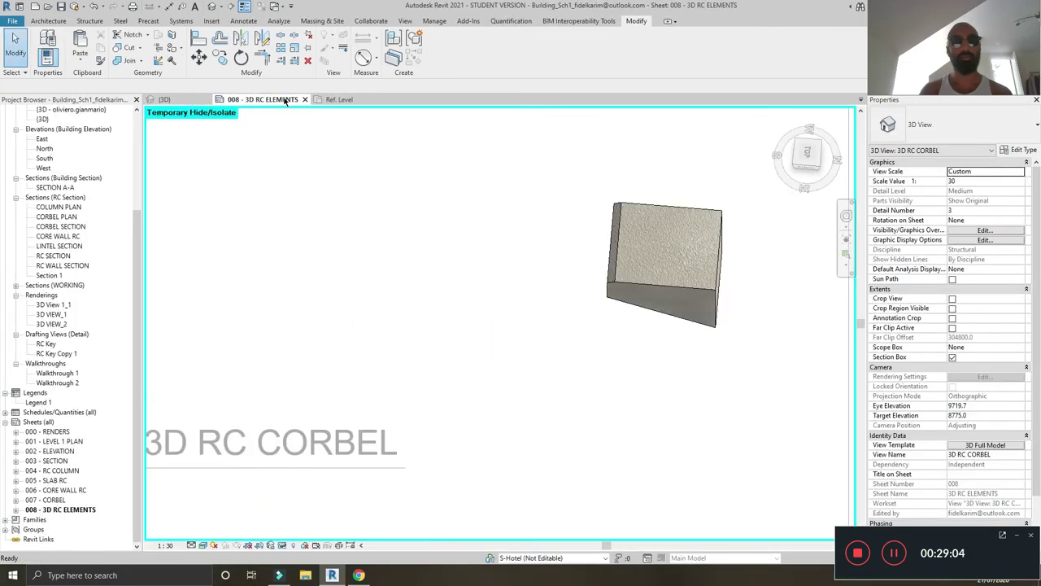
scroll(559, 286, down, 2)
shift+middle_drag(541, 280, 622, 210)
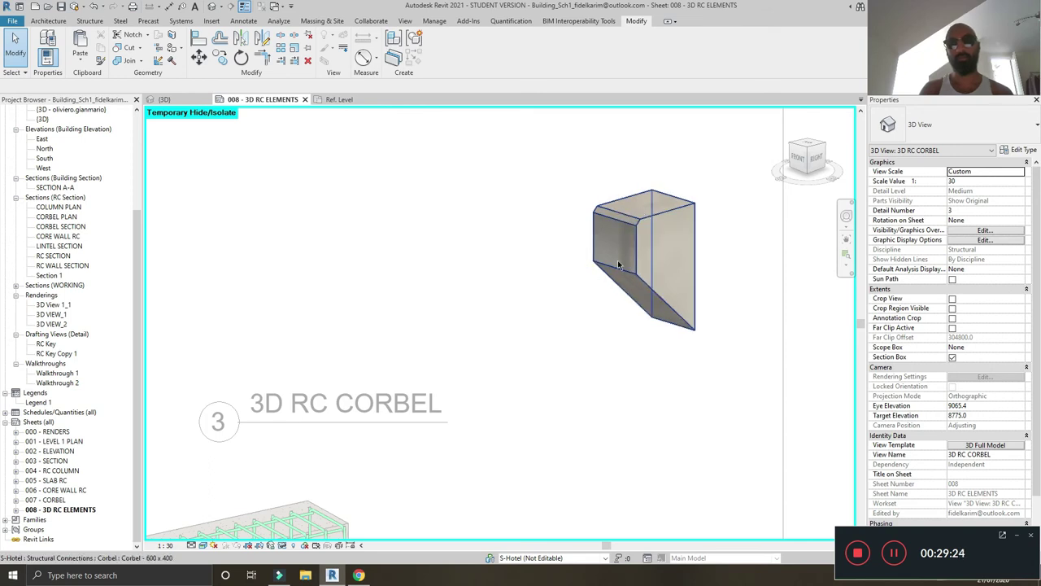
click(335, 99)
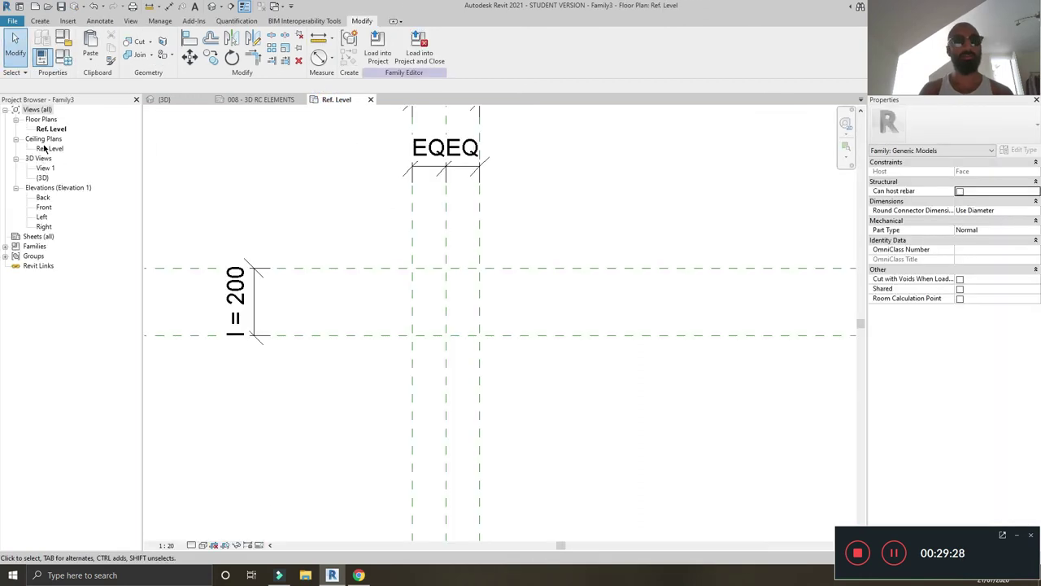
Open Family3's Front elevation and select the Ref. Level line
double_click(45, 207)
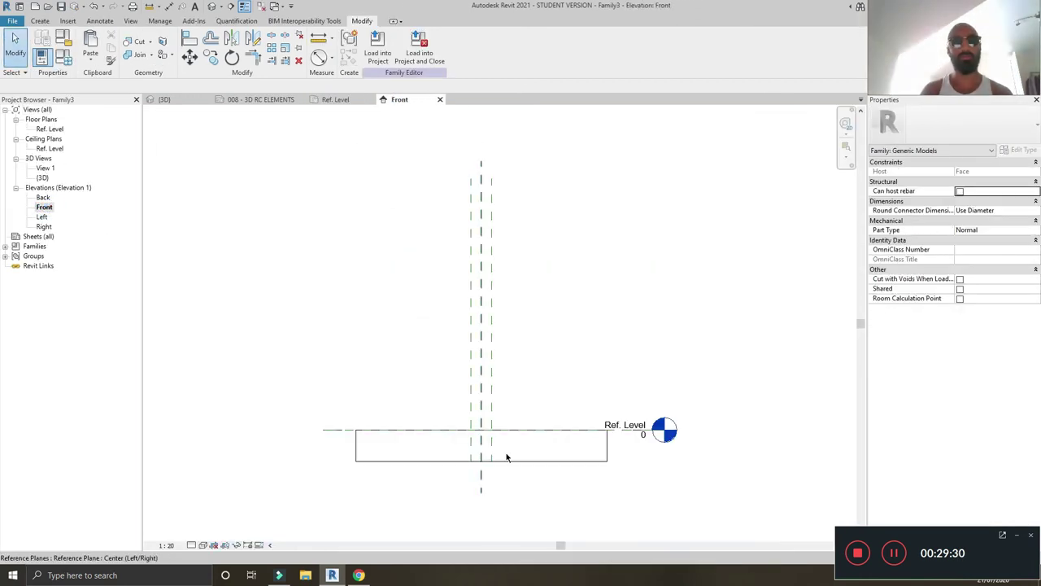
scroll(466, 419, up, 2)
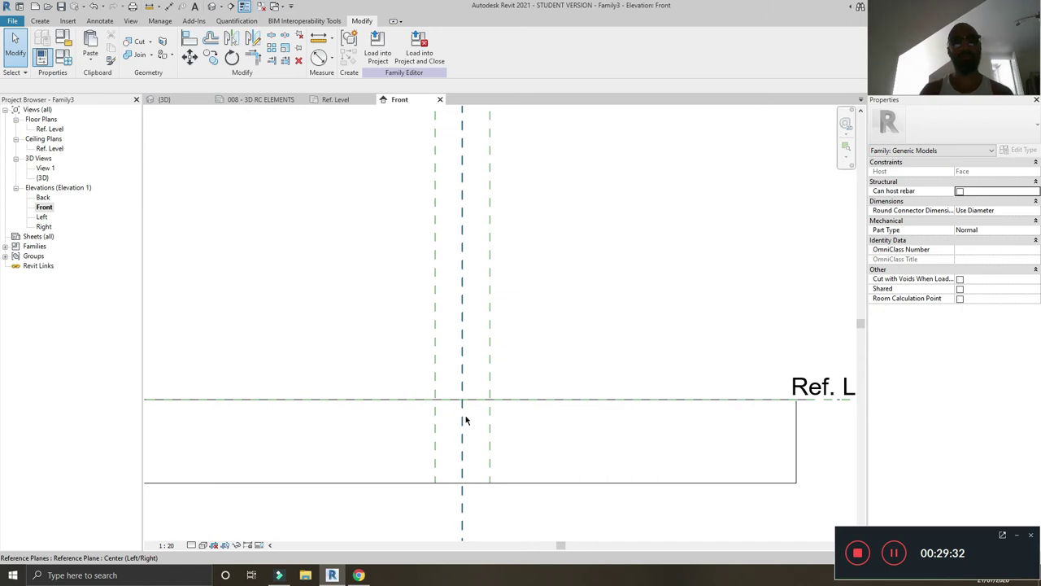
scroll(465, 419, down, 2)
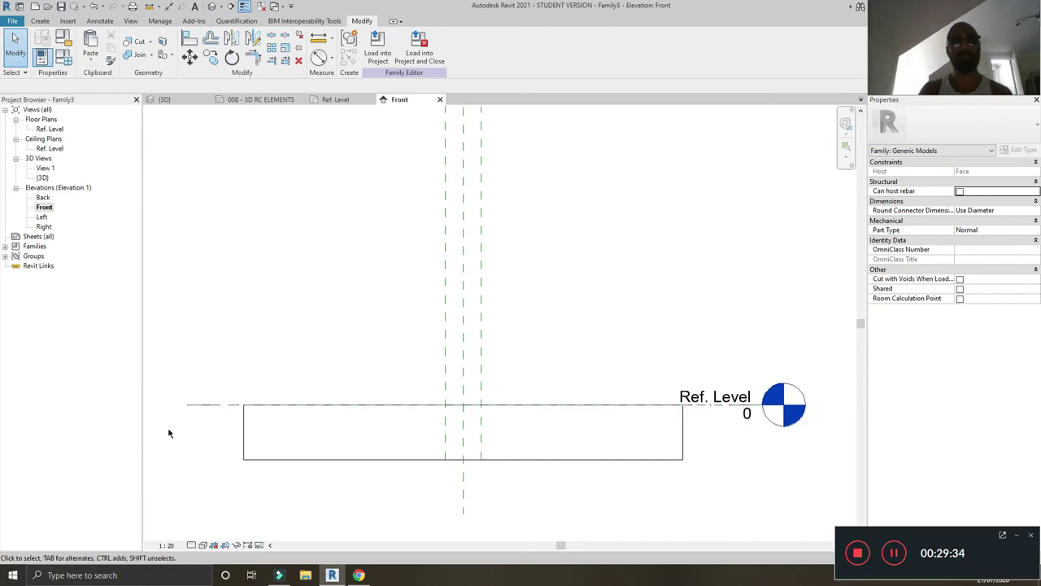
click(200, 404)
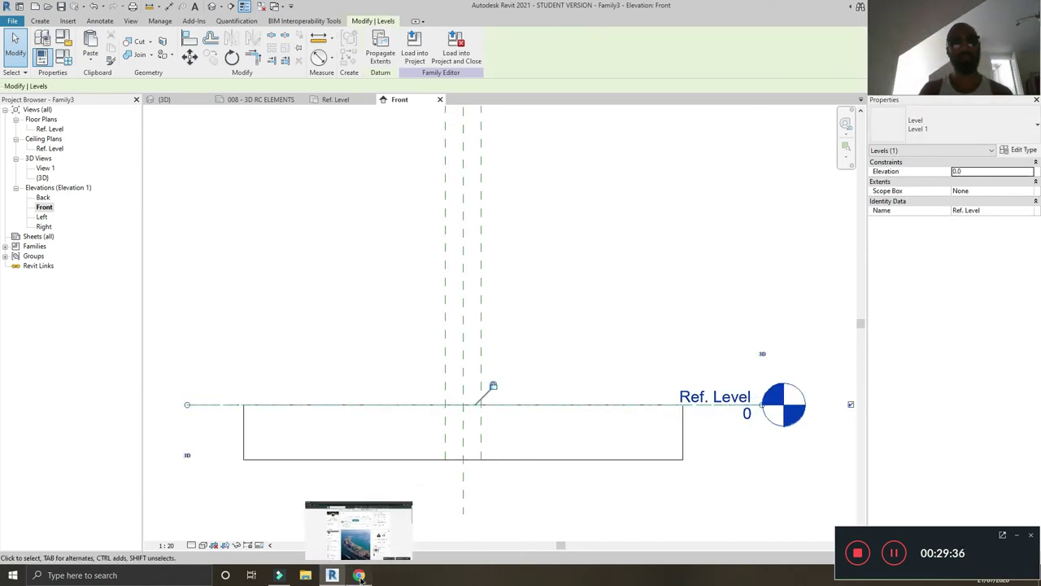
Check the corbel viewport on the 008 - 3D RC ELEMENTS sheet, then return to the family
click(360, 576)
click(363, 576)
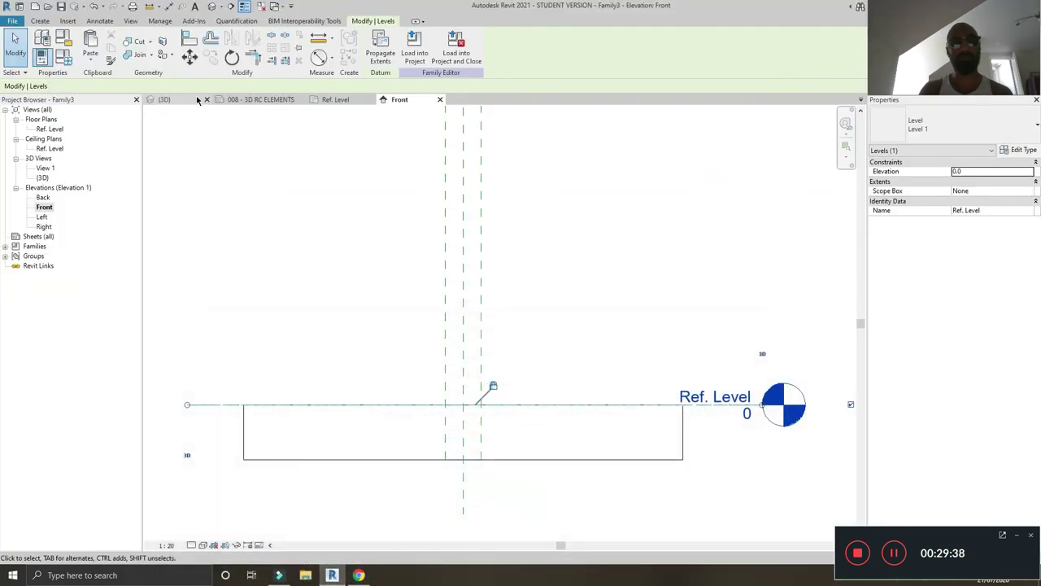
click(257, 101)
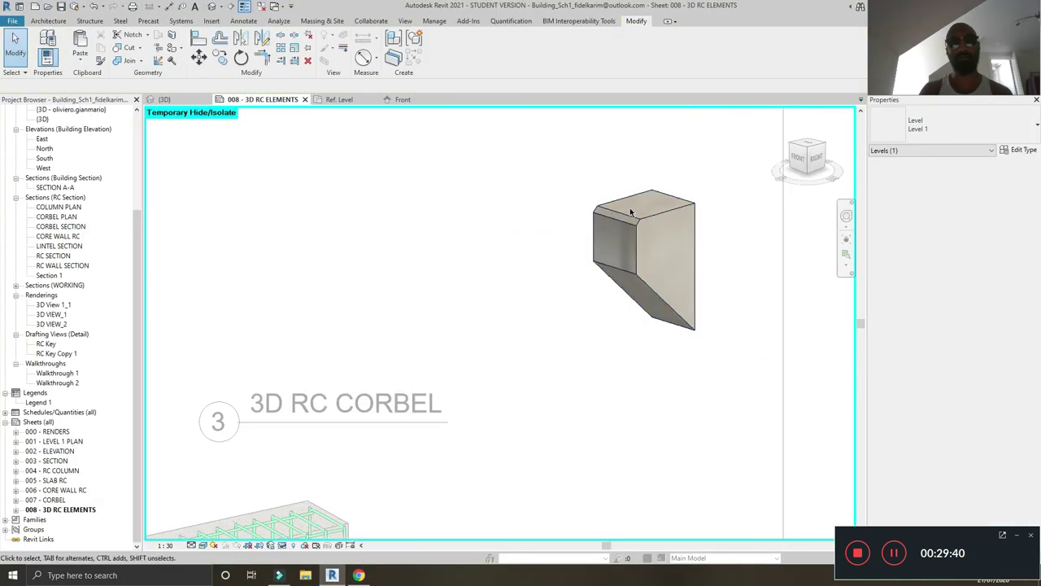
click(630, 211)
click(361, 99)
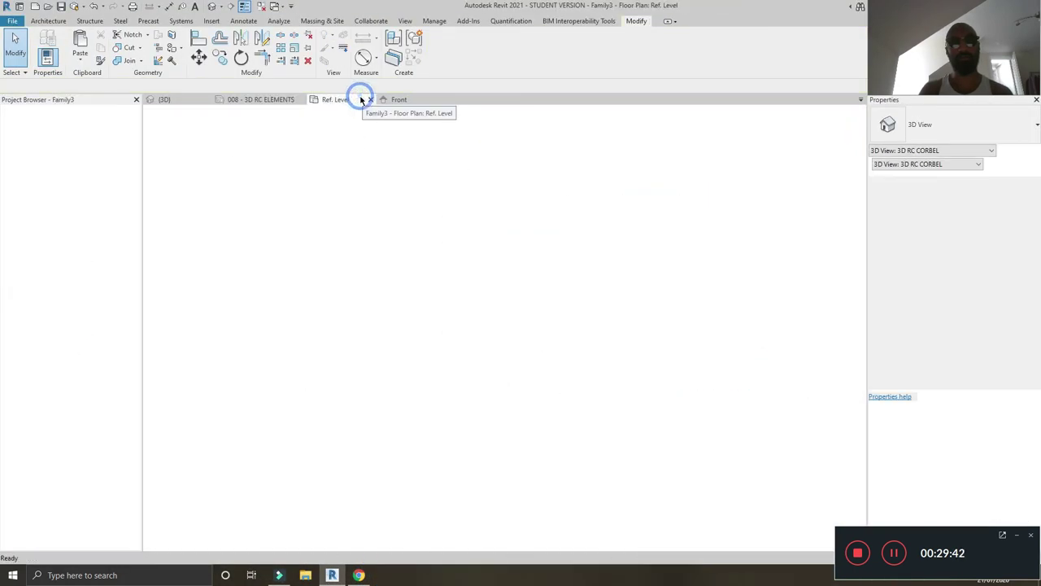
click(397, 100)
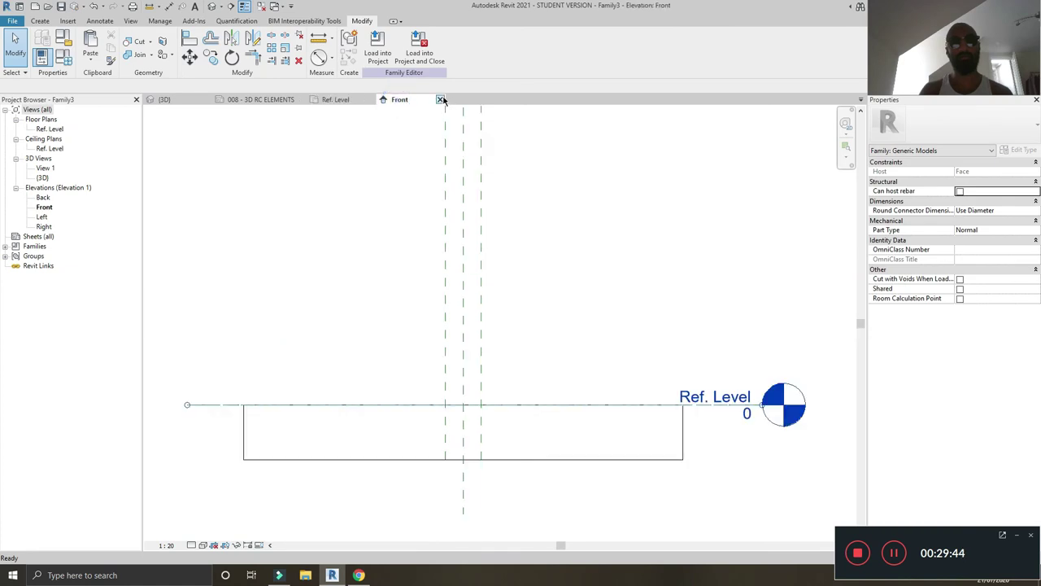
Close the Front view, tile (WT) and re-tab (TW) windows, then reopen the Front elevation
click(440, 99)
key(w)
key(t)
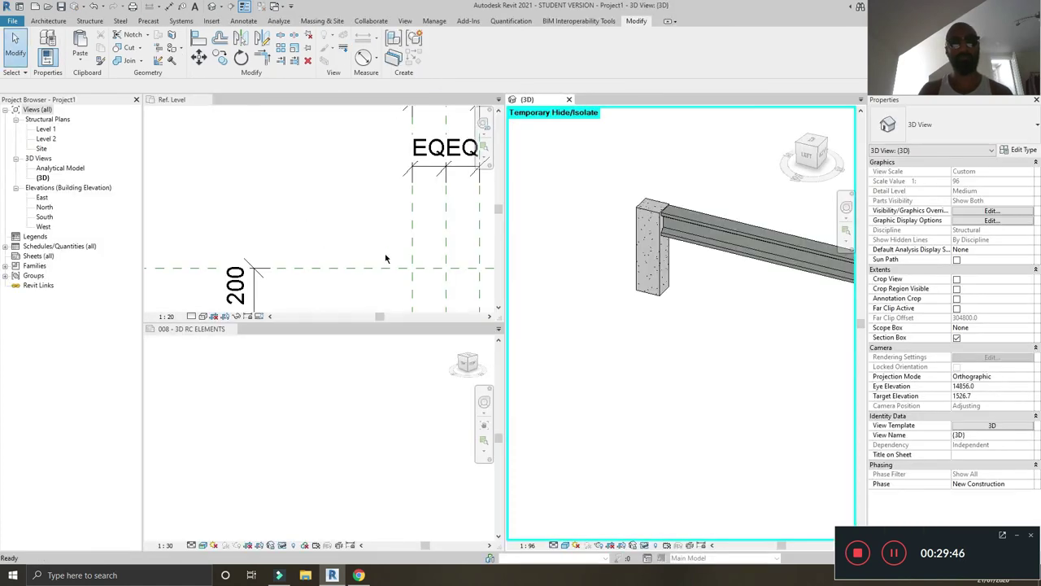
click(383, 196)
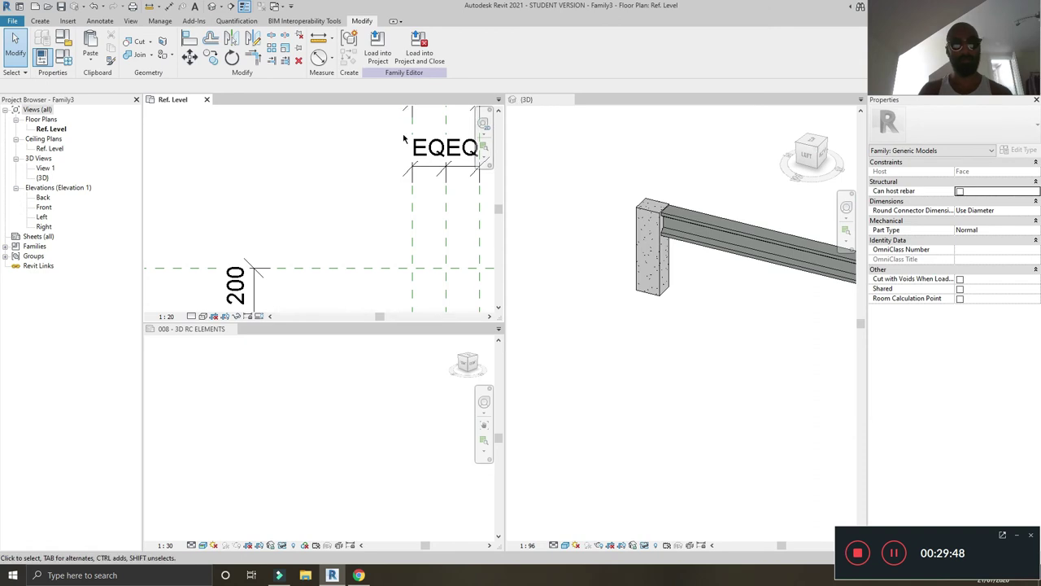
key(t)
key(w)
scroll(464, 319, up, 2)
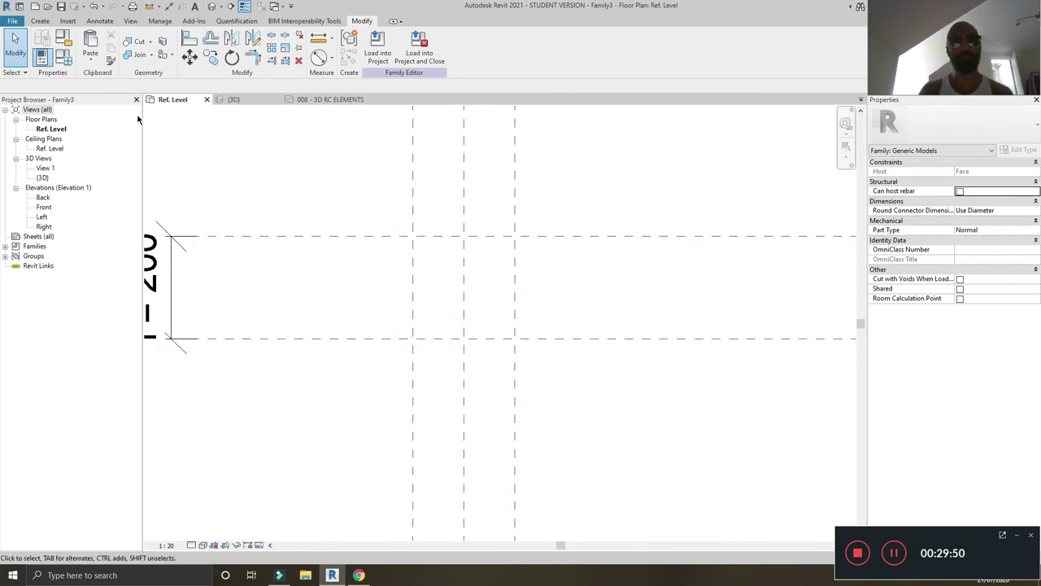
double_click(44, 206)
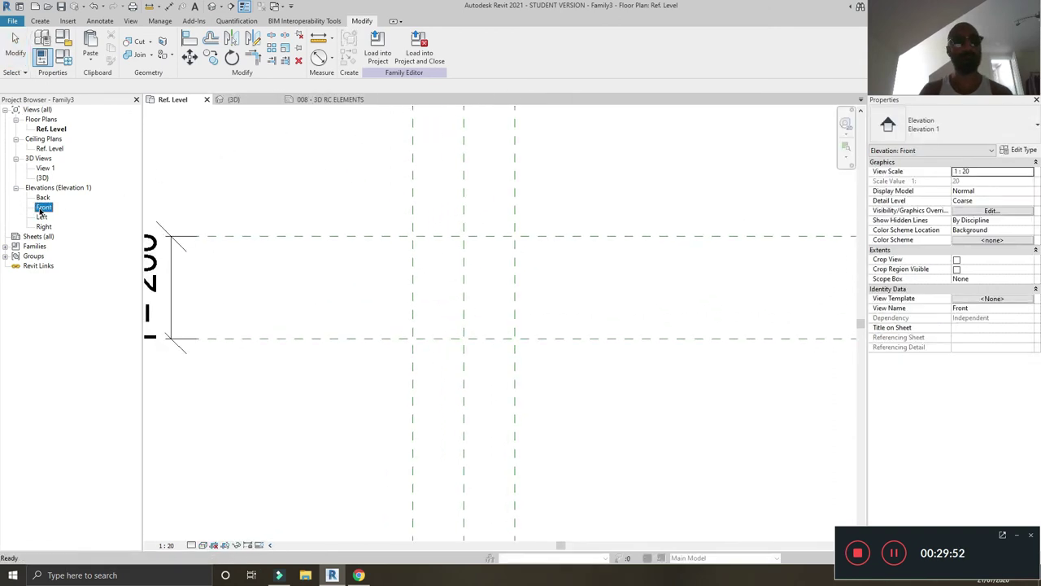
Draw a horizontal reference plane 200 mm above Ref. Level with RP
key(r)
key(p)
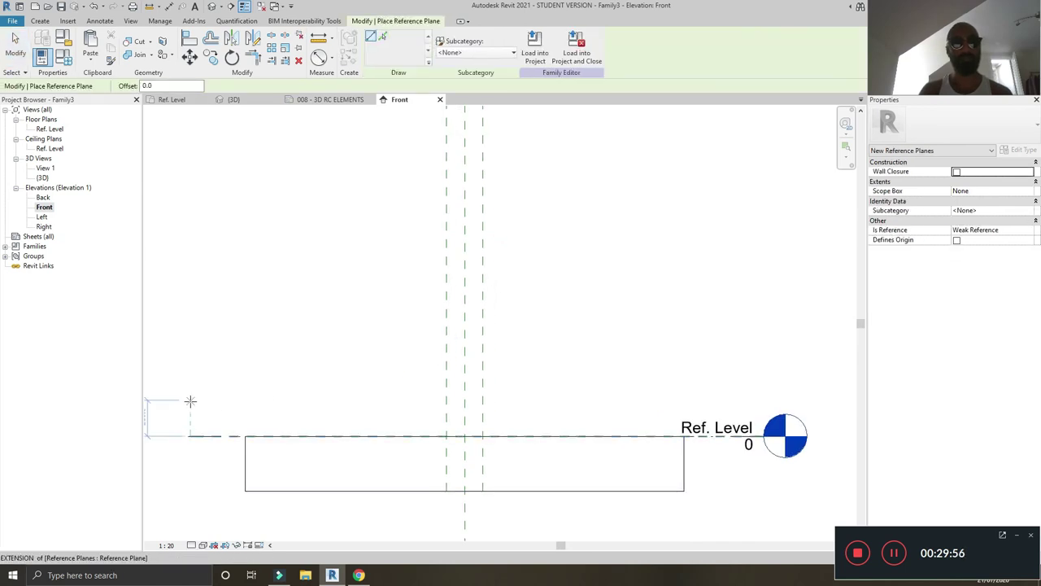
click(190, 400)
click(764, 400)
key(Escape)
key(Escape)
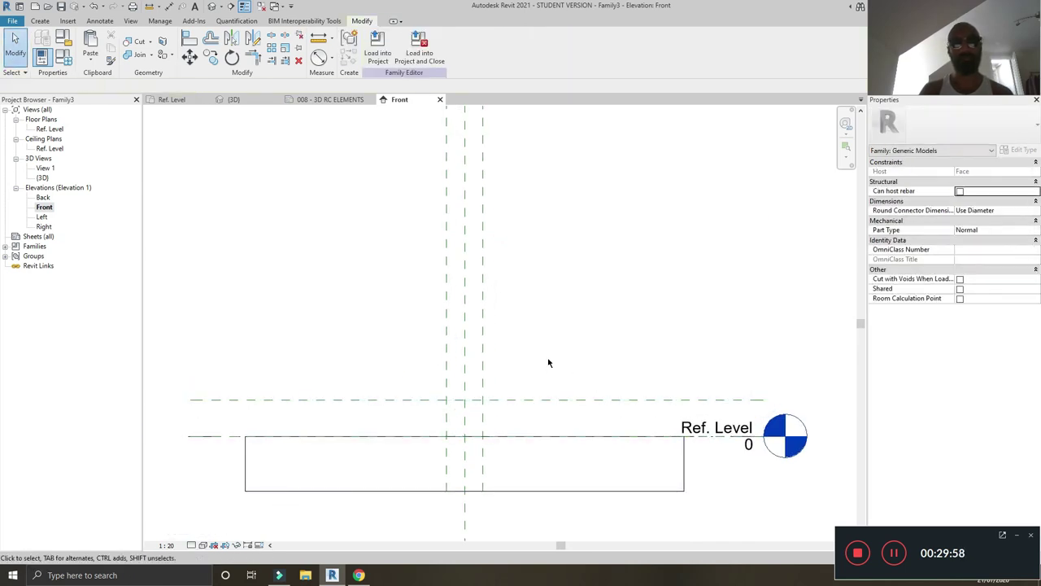
scroll(529, 363, down, 2)
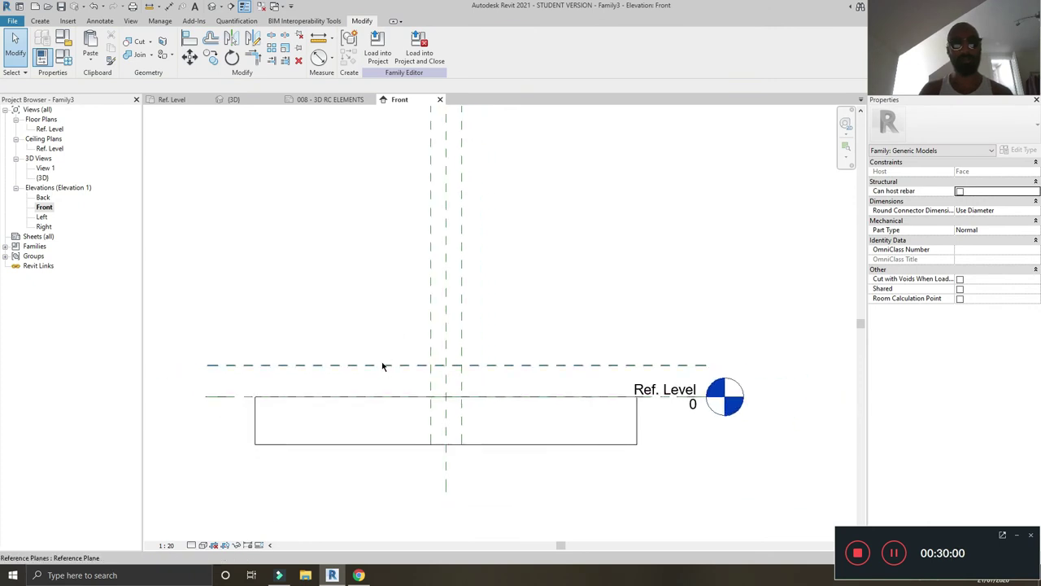
key(o)
key(f)
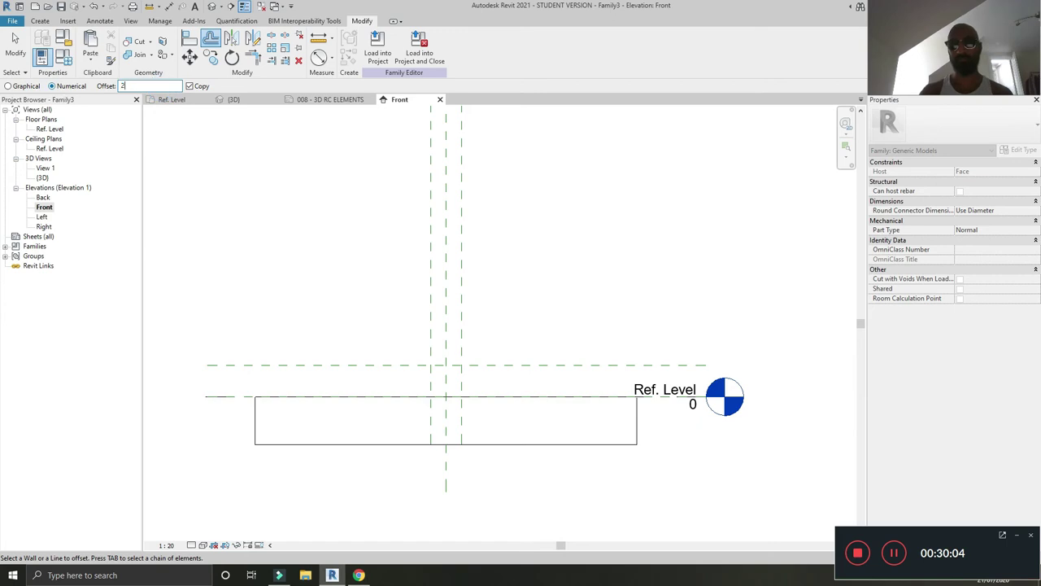
key(Escape)
Copy that reference plane 250 mm higher
click(358, 366)
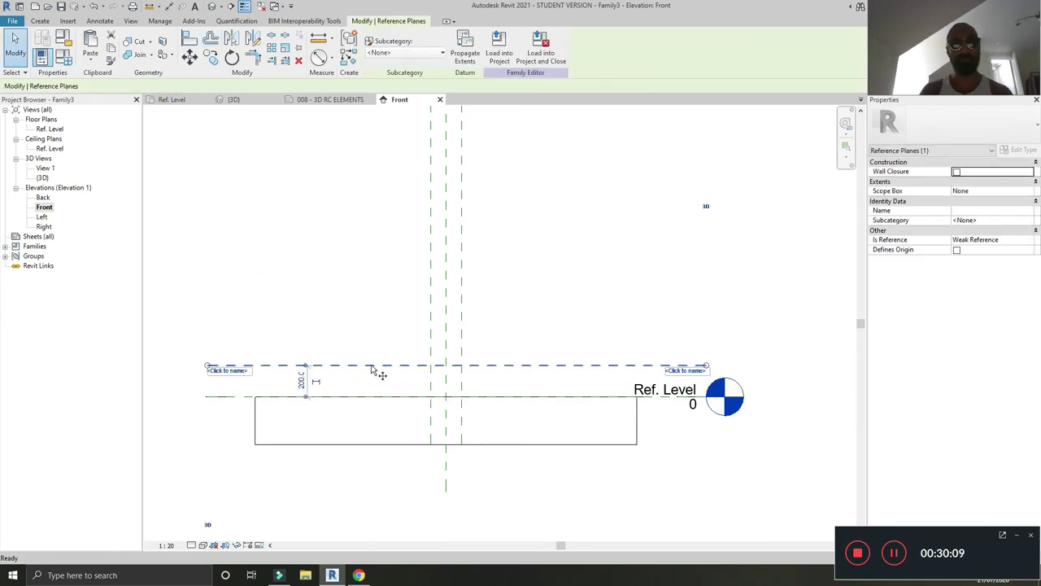
ctrl+drag(372, 366, 368, 318)
click(493, 358)
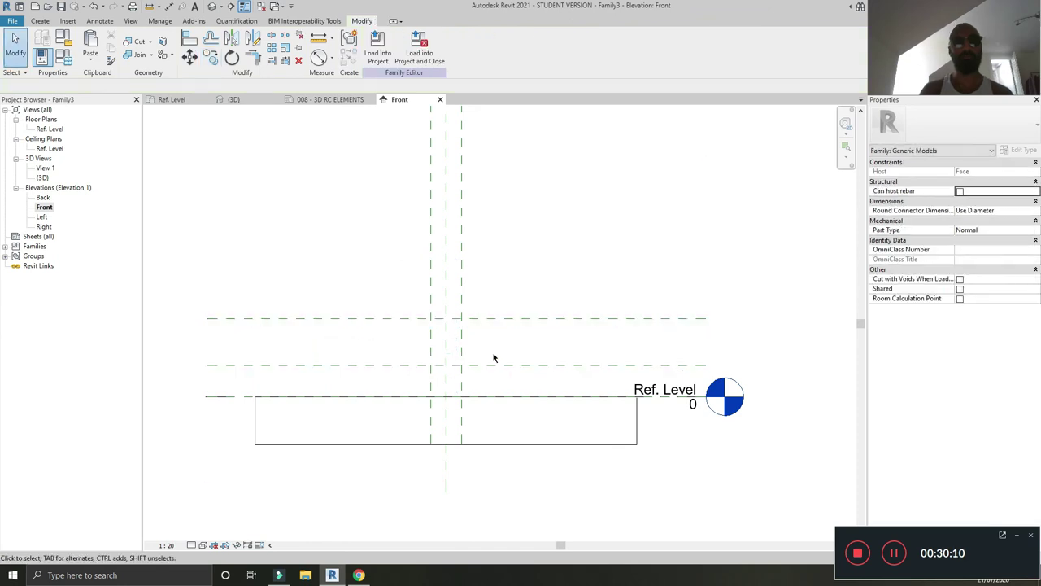
scroll(502, 353, up, 2)
middle_drag(502, 353, 552, 344)
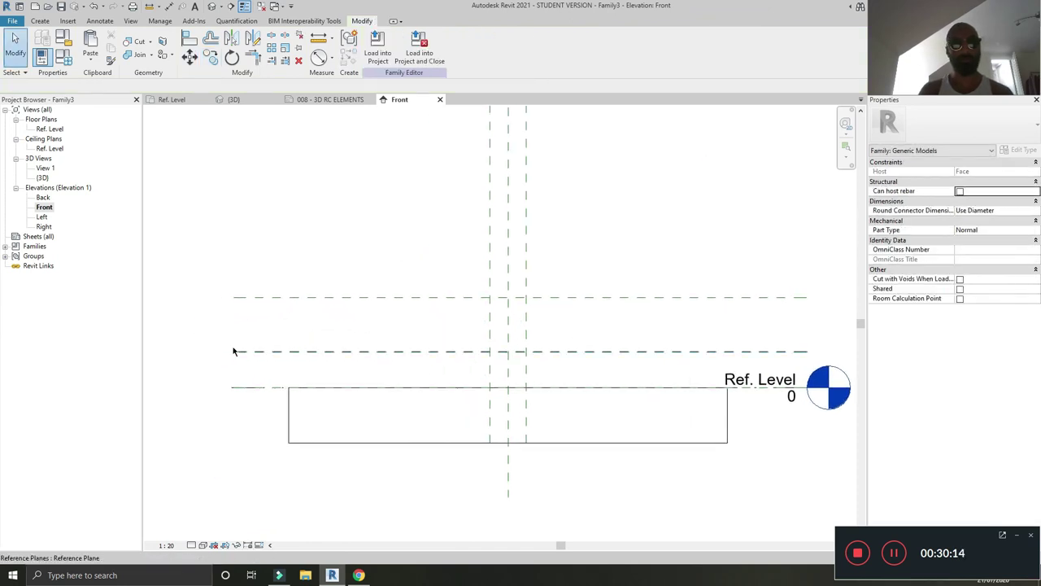
Dimension the two stacked plane gaps above Ref. Level as 200 and 300
key(d)
key(i)
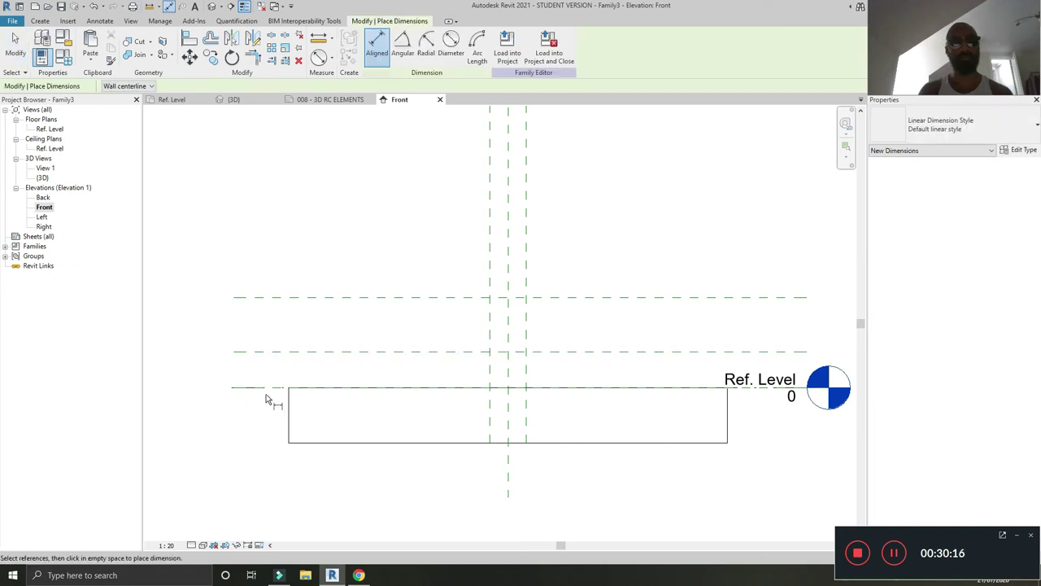
click(253, 388)
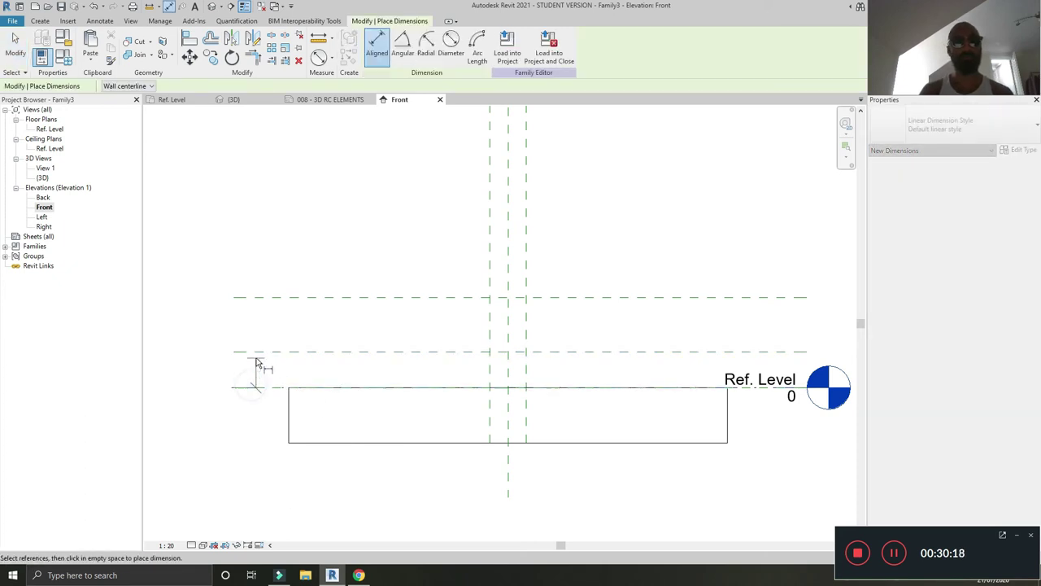
click(255, 355)
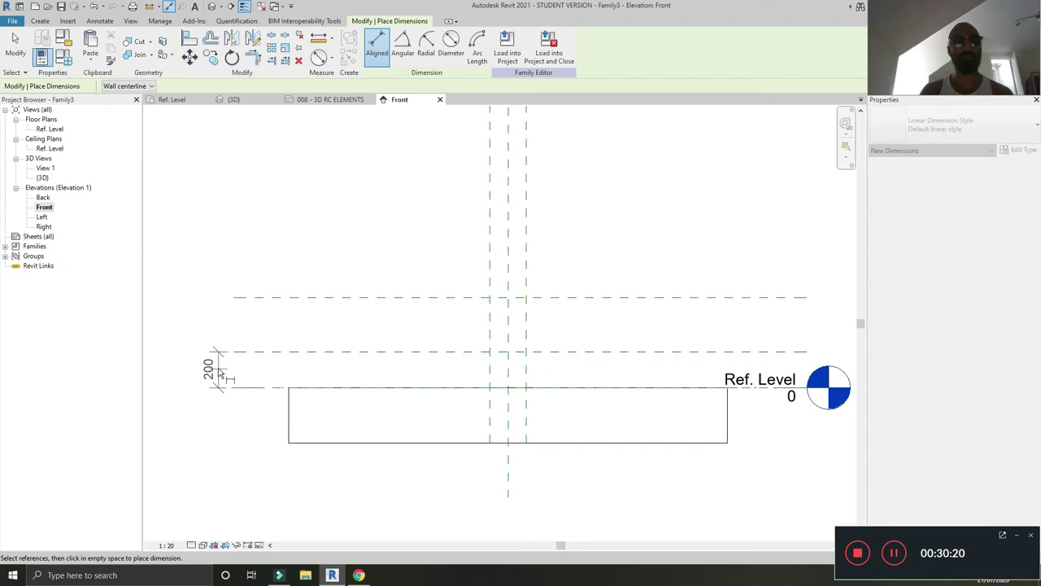
click(215, 372)
click(295, 353)
click(294, 295)
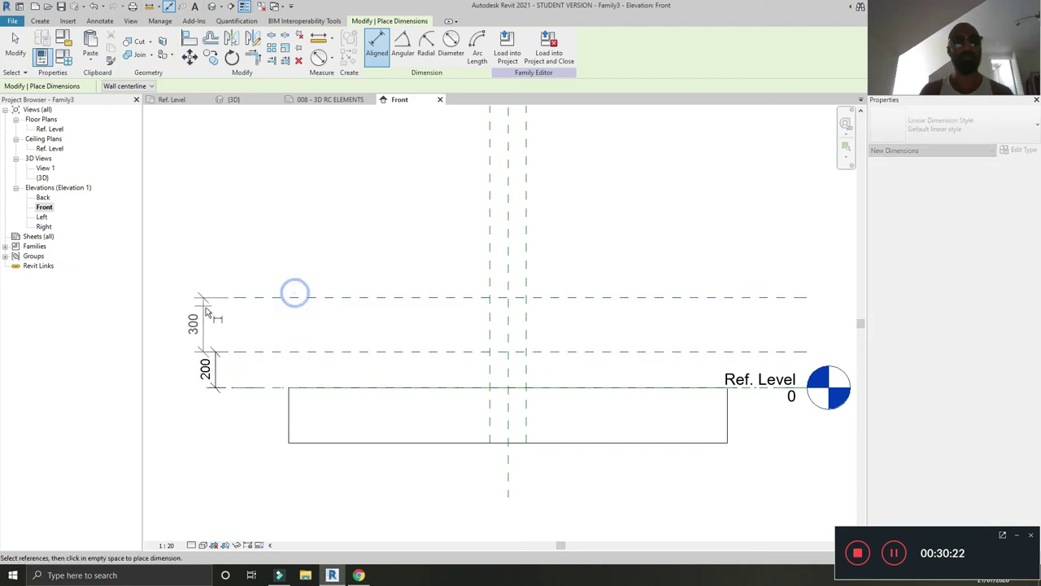
click(217, 316)
key(Escape)
Label the 200 and 300 dimensions as new parameters h1 and h2
click(209, 379)
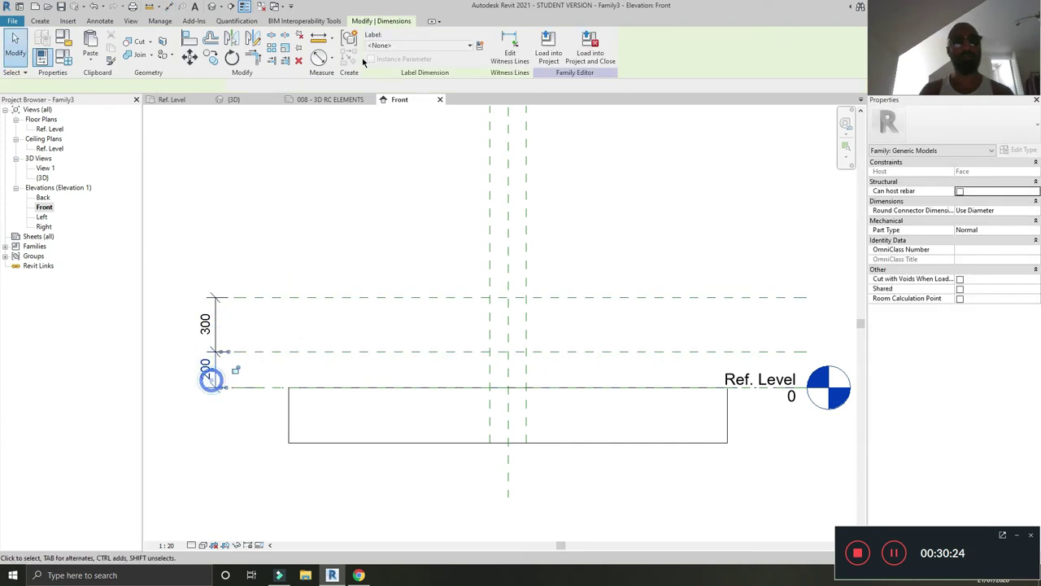
click(478, 45)
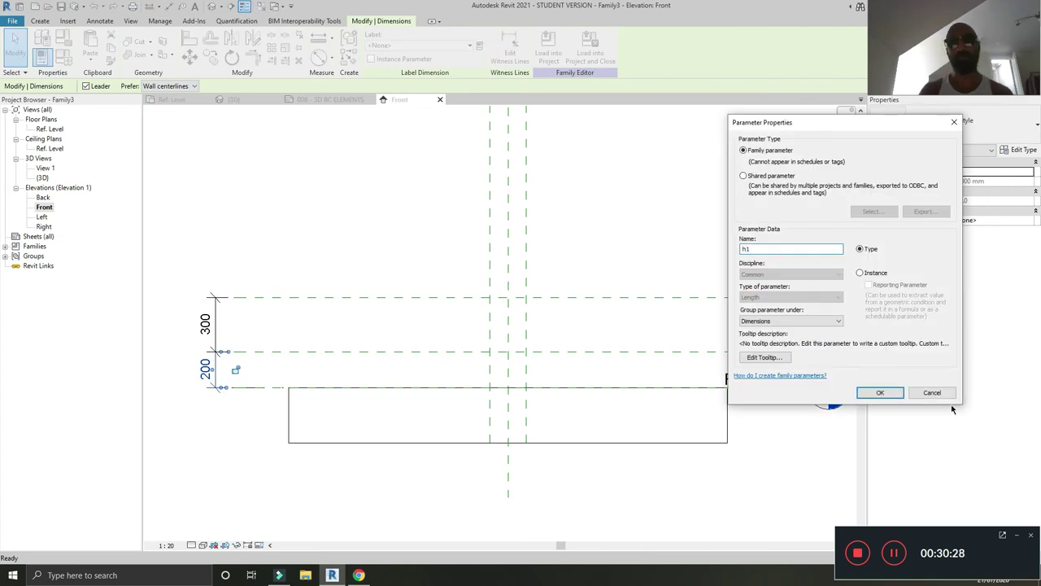
click(880, 392)
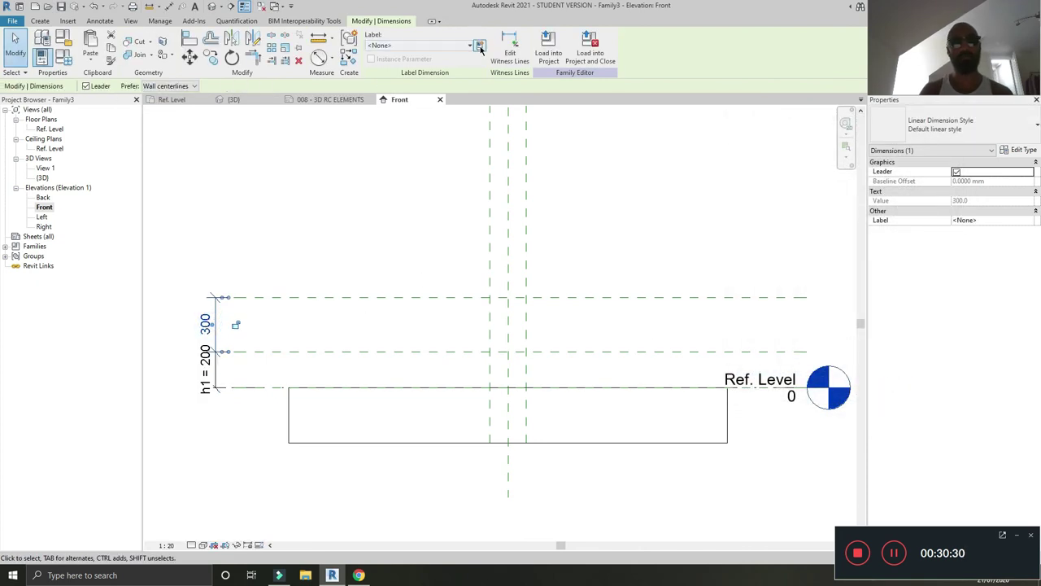
click(479, 46)
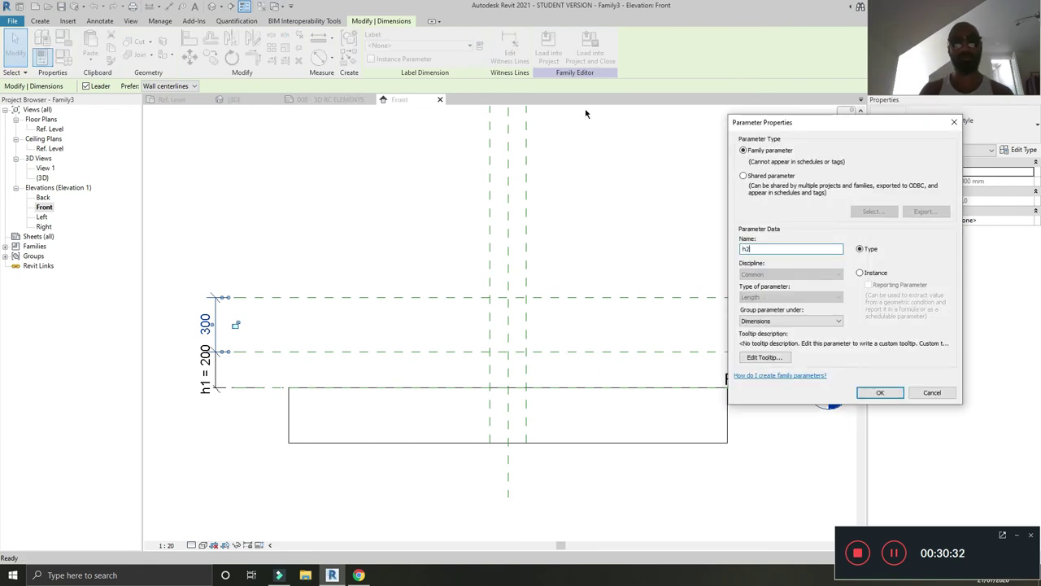
click(880, 392)
click(361, 193)
middle_drag(361, 193, 314, 179)
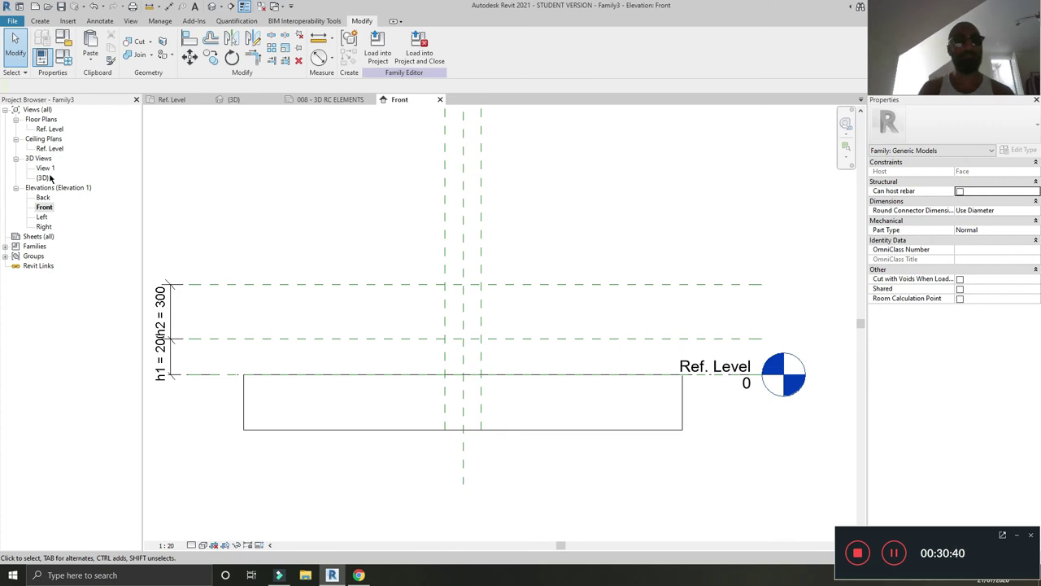
In the Left elevation, start an extrusion sketch from both vertical planes and Ref. Level
double_click(43, 217)
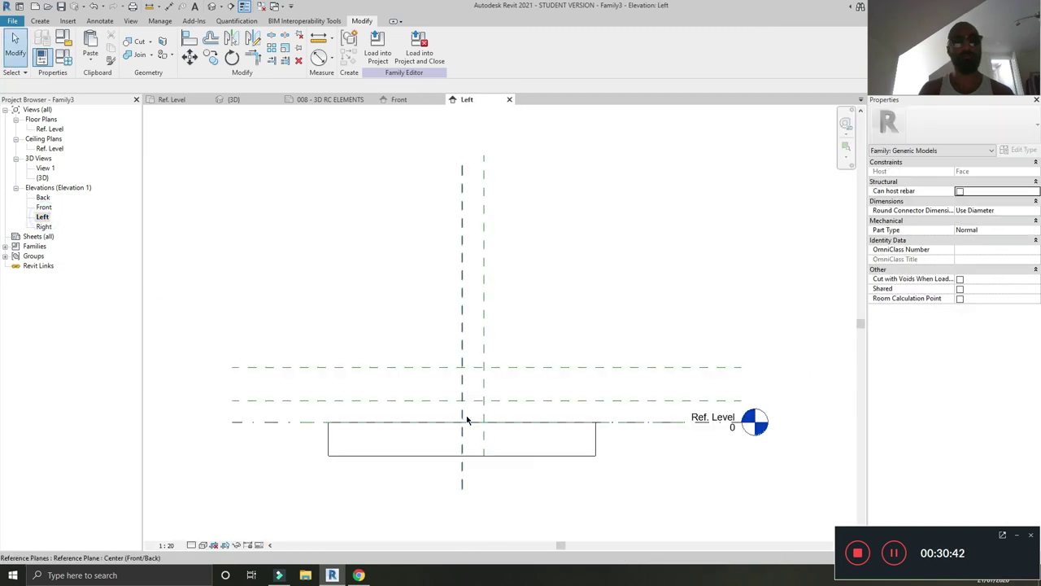
scroll(505, 384, down, 4)
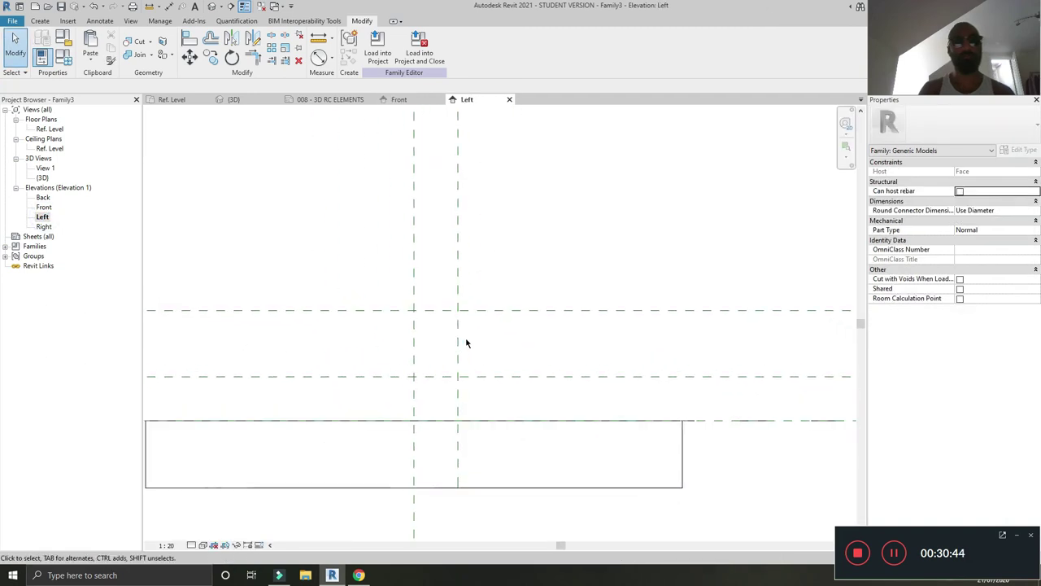
scroll(466, 343, up, 2)
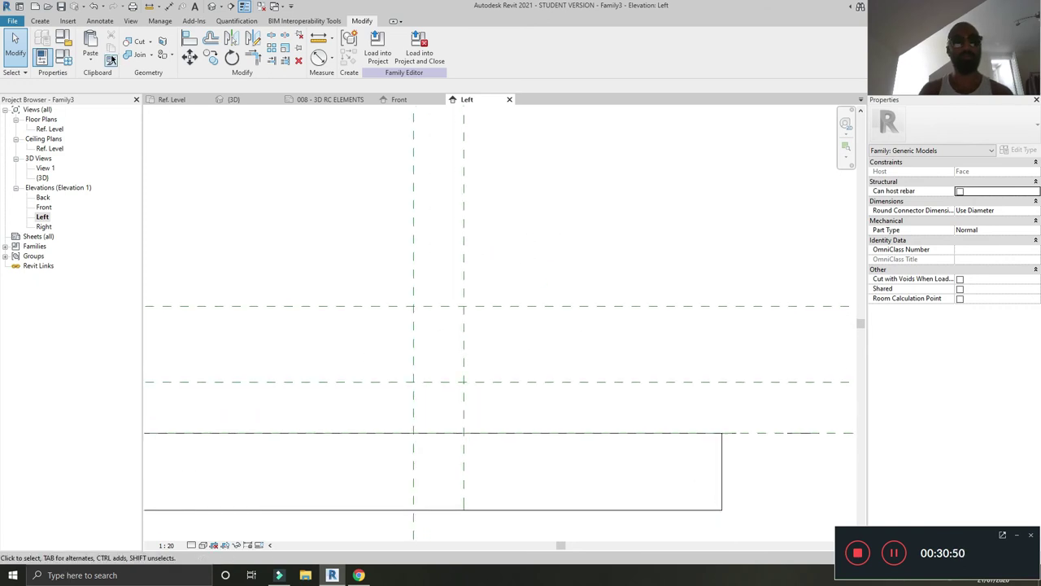
click(40, 21)
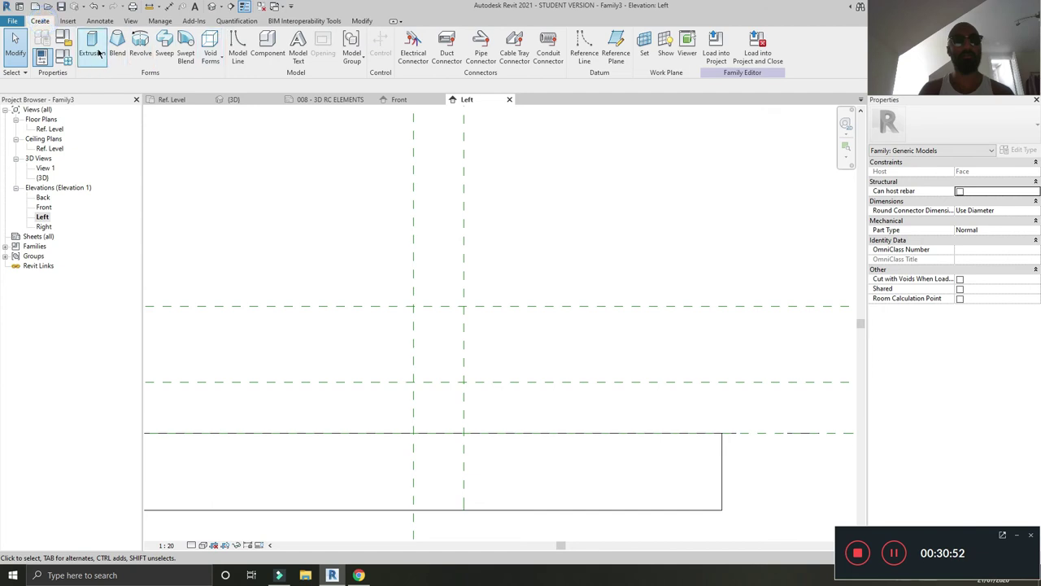
click(92, 47)
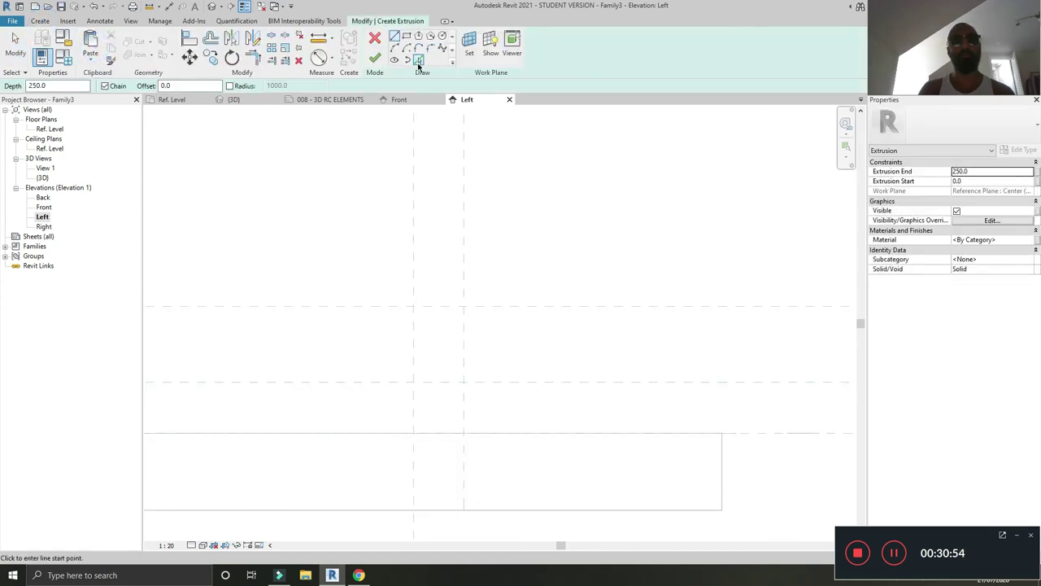
click(418, 61)
click(413, 342)
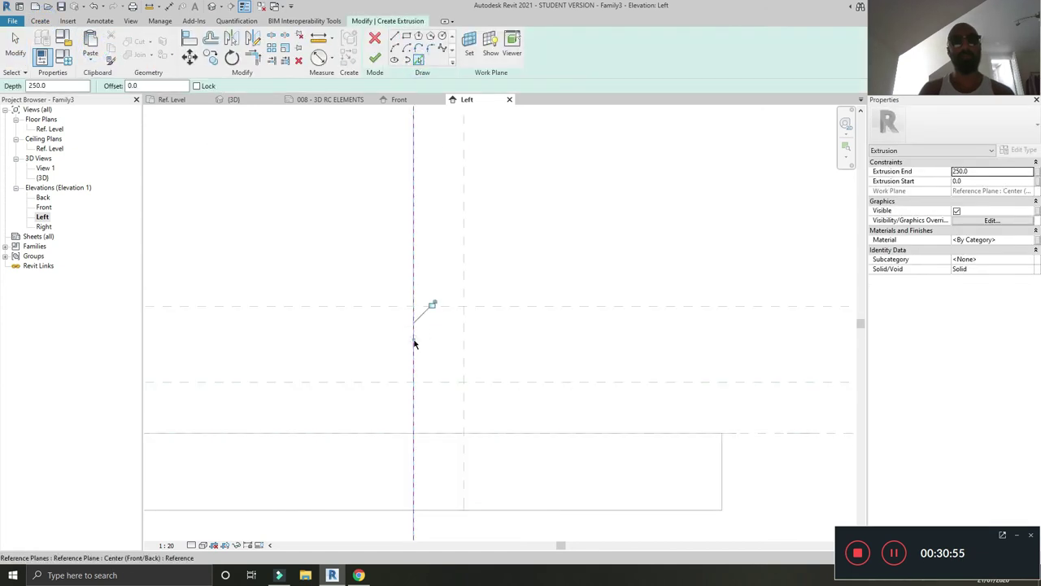
click(465, 414)
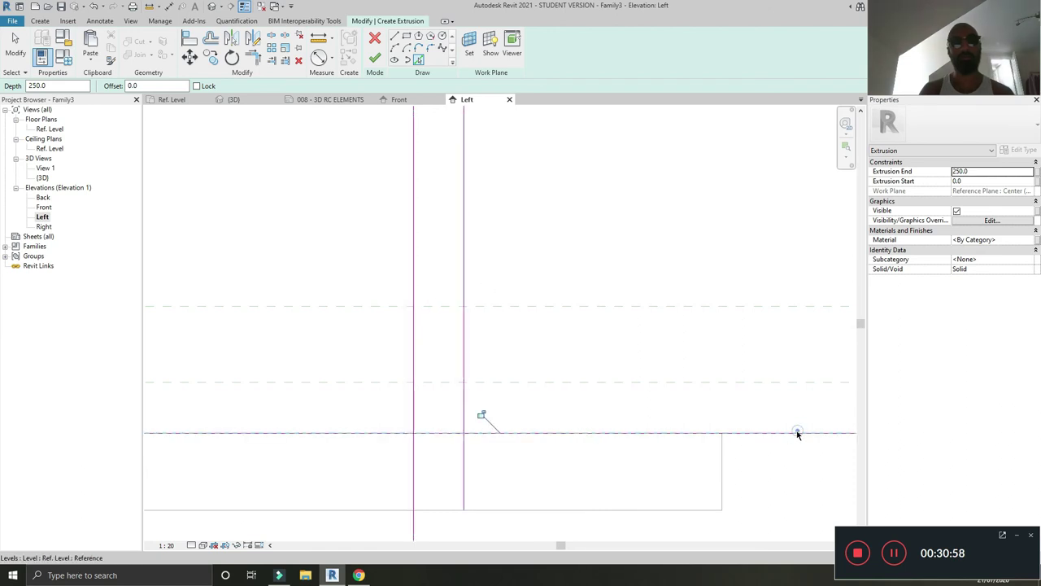
click(752, 437)
Trim the side and bottom sketch lines into closed corners using TR
key(t)
key(r)
click(465, 425)
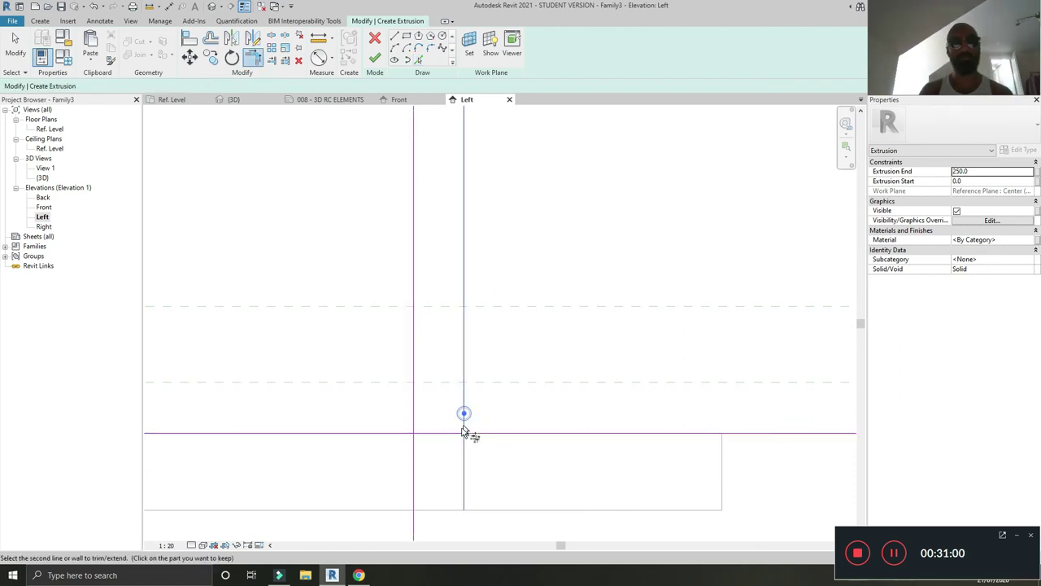
click(454, 435)
click(440, 433)
click(415, 411)
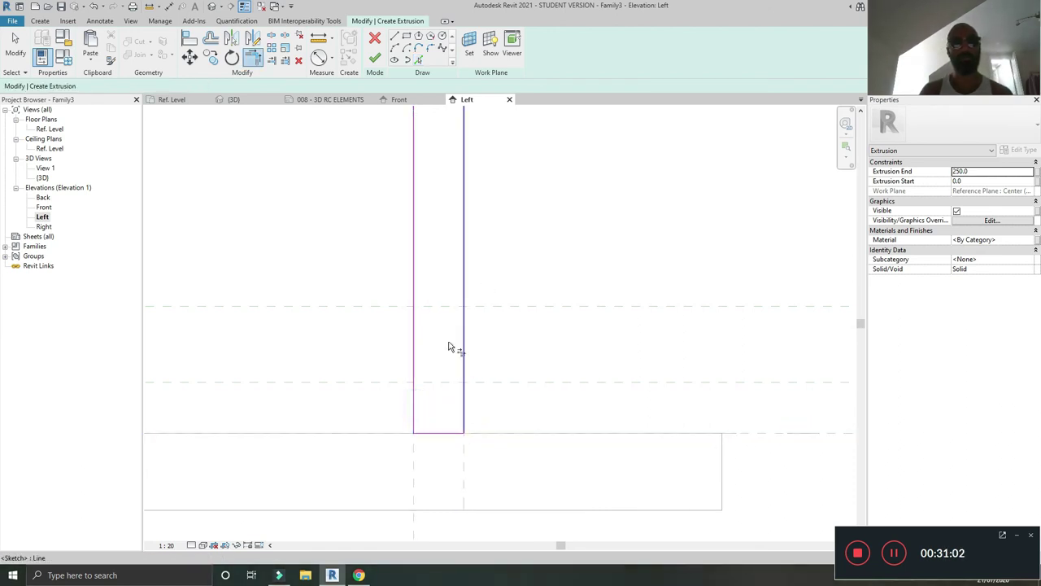
click(394, 37)
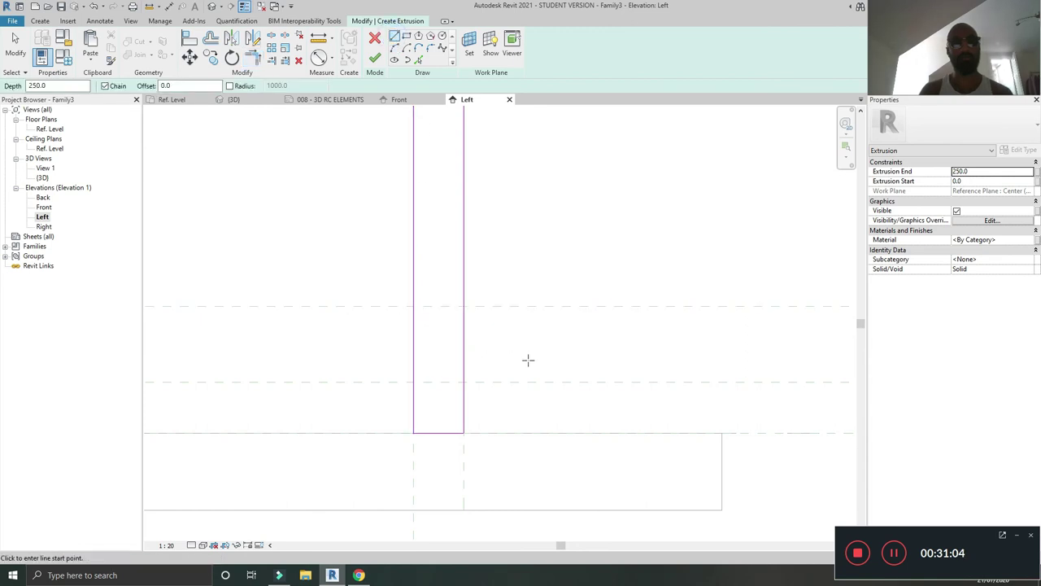
key(Escape)
scroll(529, 365, down, 1)
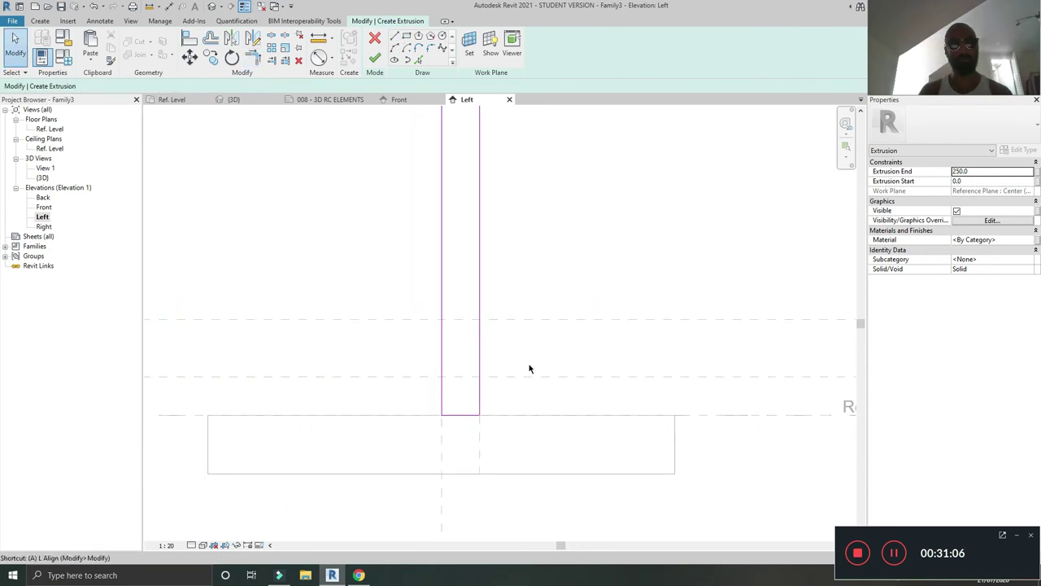
Align and lock the sketch lines to the left, right and Ref. Level planes
key(l)
click(441, 508)
click(438, 361)
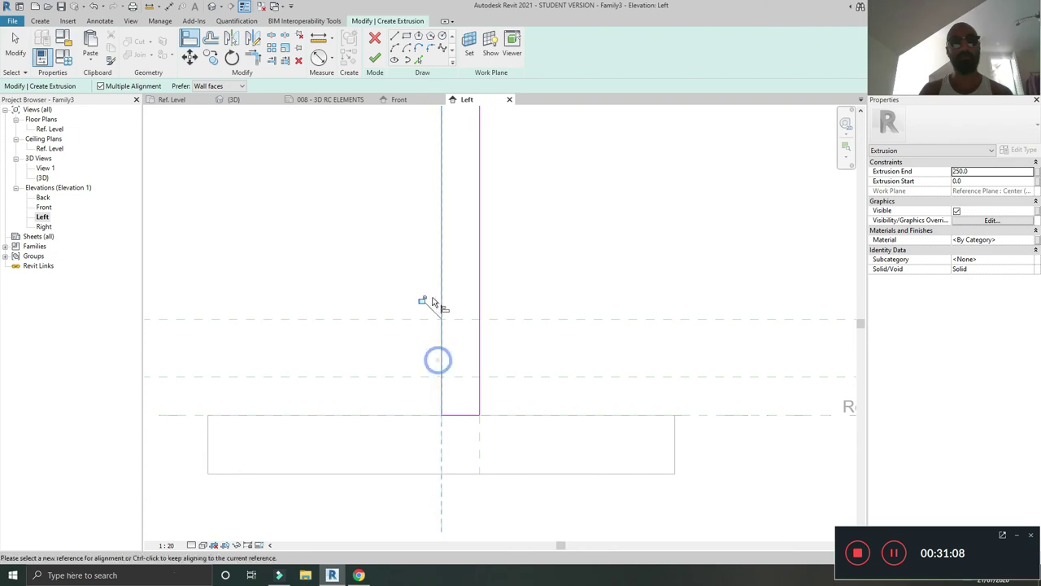
click(424, 301)
click(576, 538)
click(482, 447)
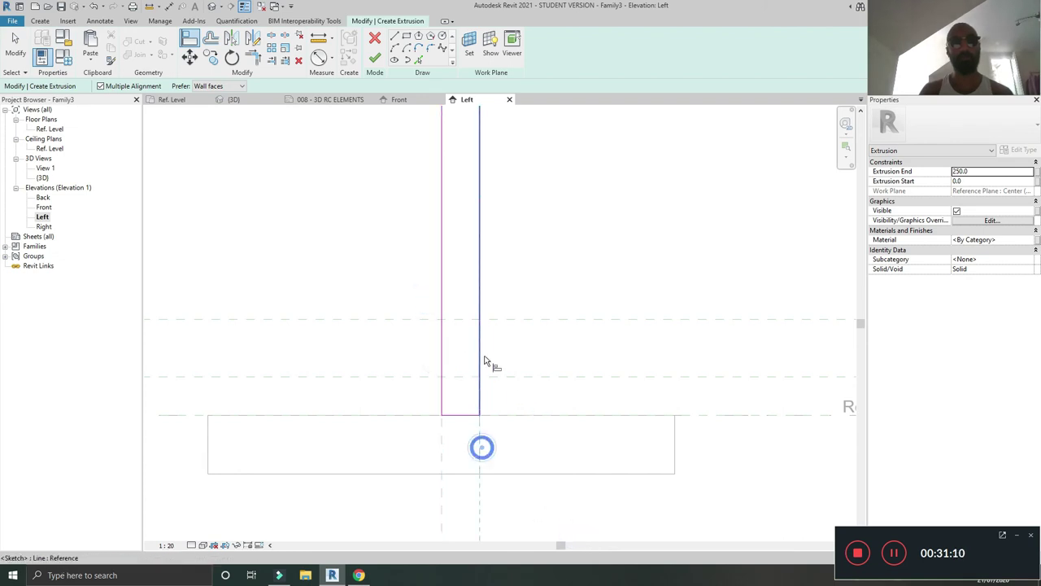
click(462, 272)
click(729, 480)
click(743, 415)
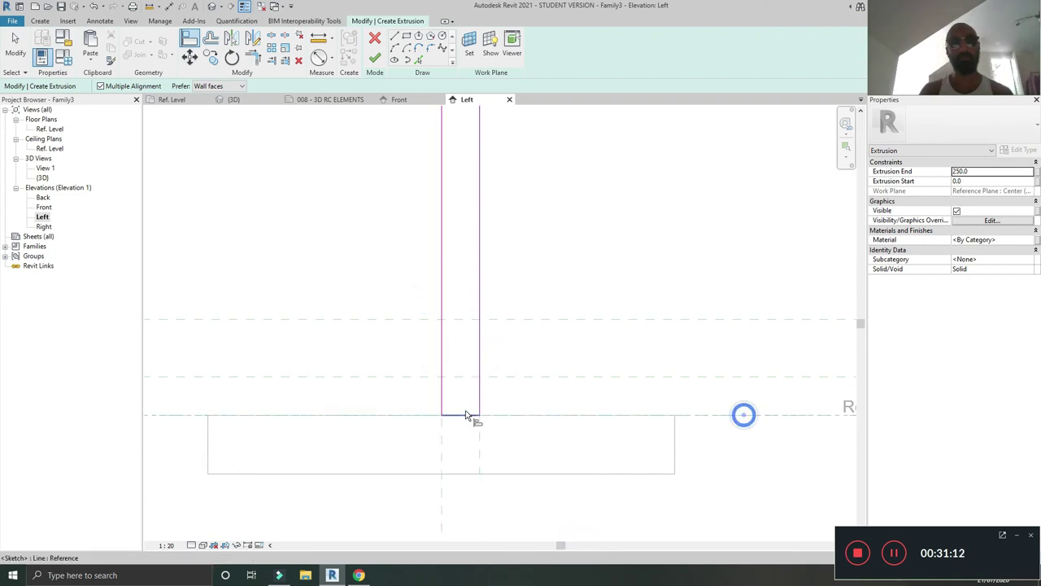
scroll(480, 419, up, 1)
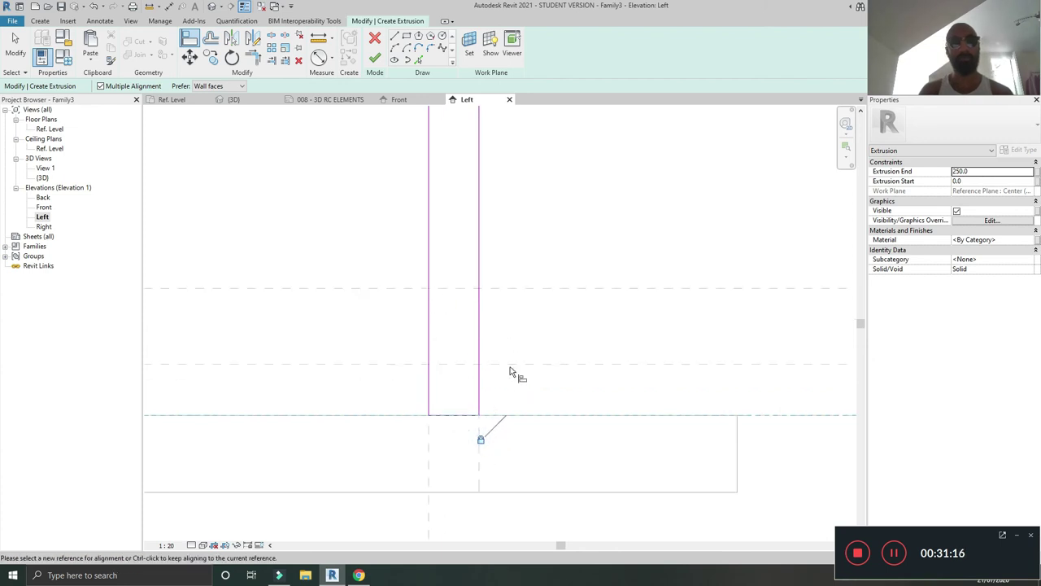
Draw the sloped top line from the upper plane down to the lower right plane
click(395, 39)
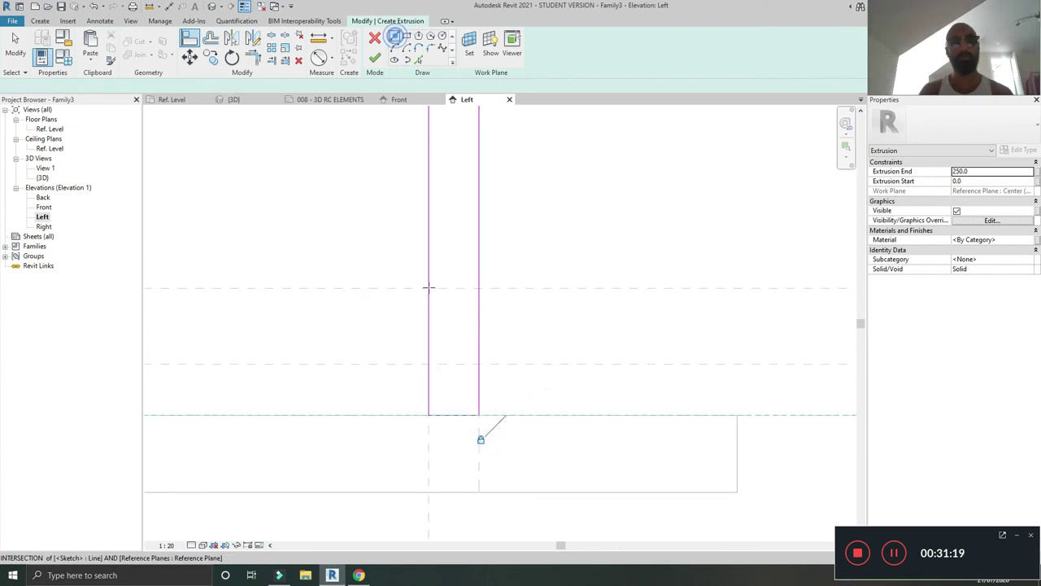
click(428, 285)
click(480, 364)
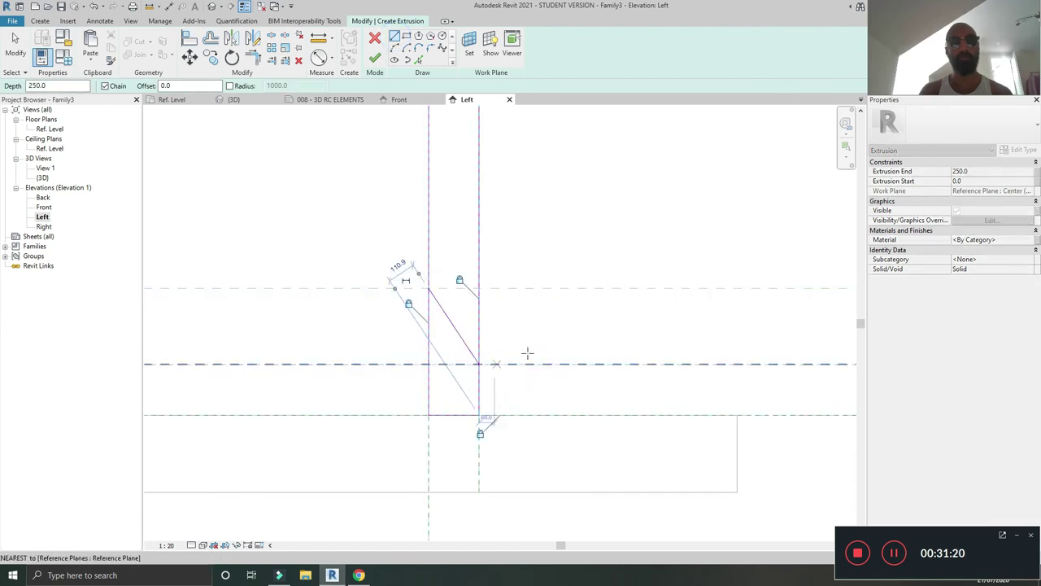
key(Escape)
key(Escape)
Trim the sloped line to both side lines and finish the corbel extrusion
key(t)
key(r)
click(478, 385)
click(466, 352)
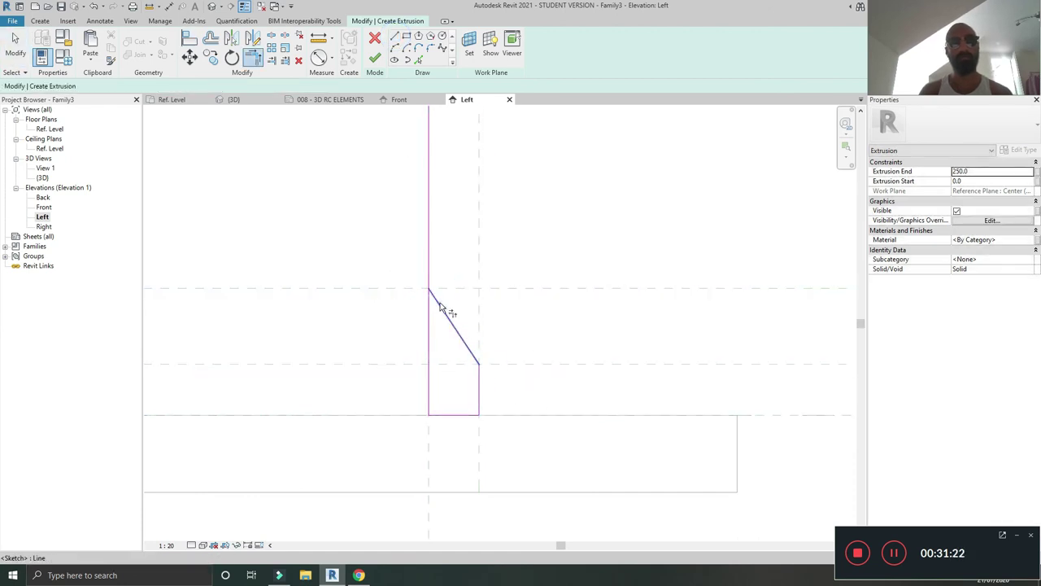
click(443, 311)
click(429, 299)
key(Escape)
key(Escape)
click(375, 59)
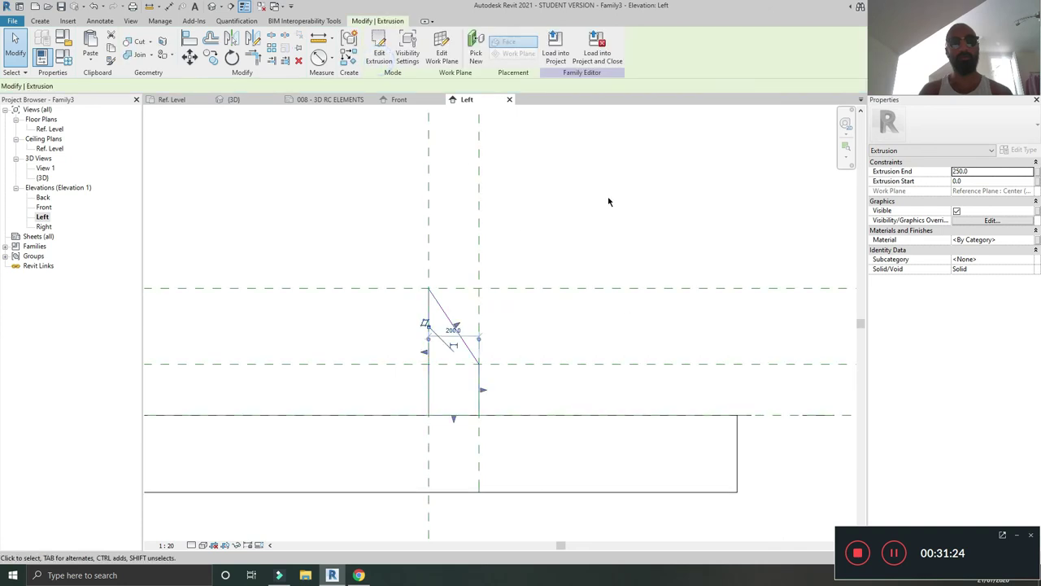
key(Escape)
In the Left elevation, raise both height planes and shift the side plane right
click(600, 288)
drag(600, 288, 602, 233)
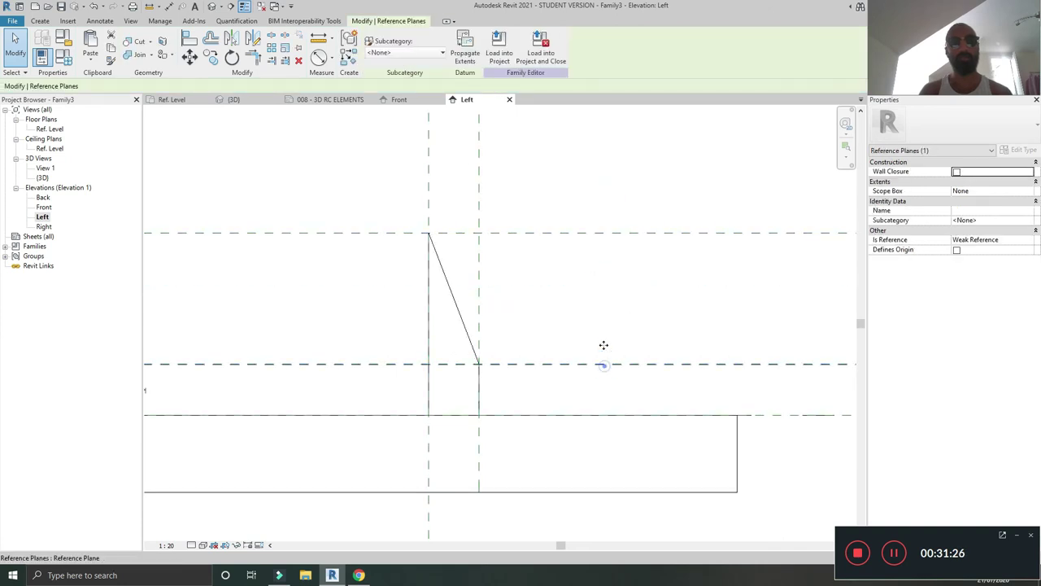
mouse_move(603, 364)
mouse_down()
mouse_move(602, 336)
mouse_move(554, 320)
mouse_up()
drag(476, 160, 519, 163)
click(210, 7)
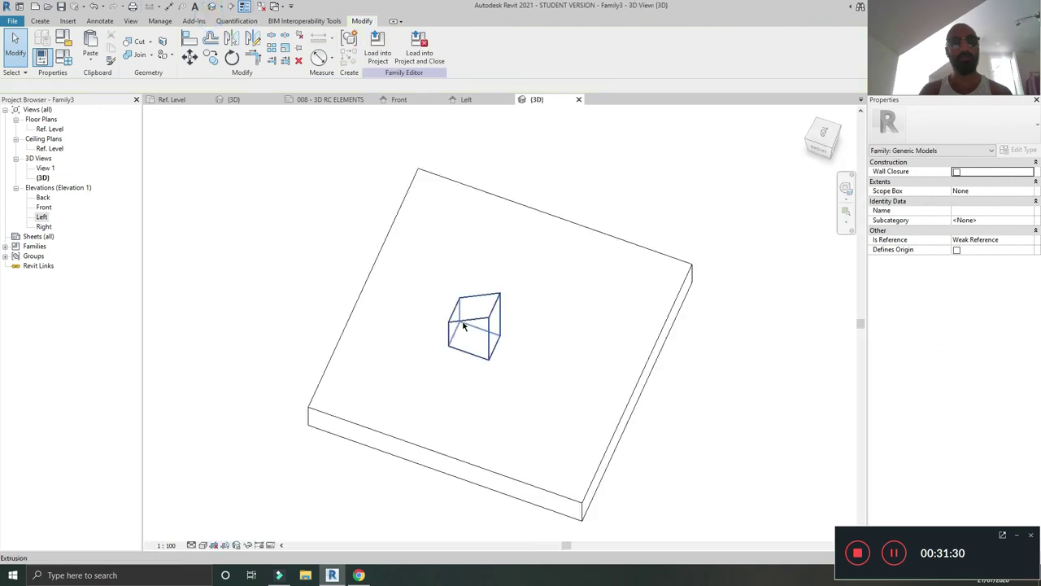
In the Ref. Level plan, snap the extrusion edges to the reference planes and widen the corbel
double_click(43, 128)
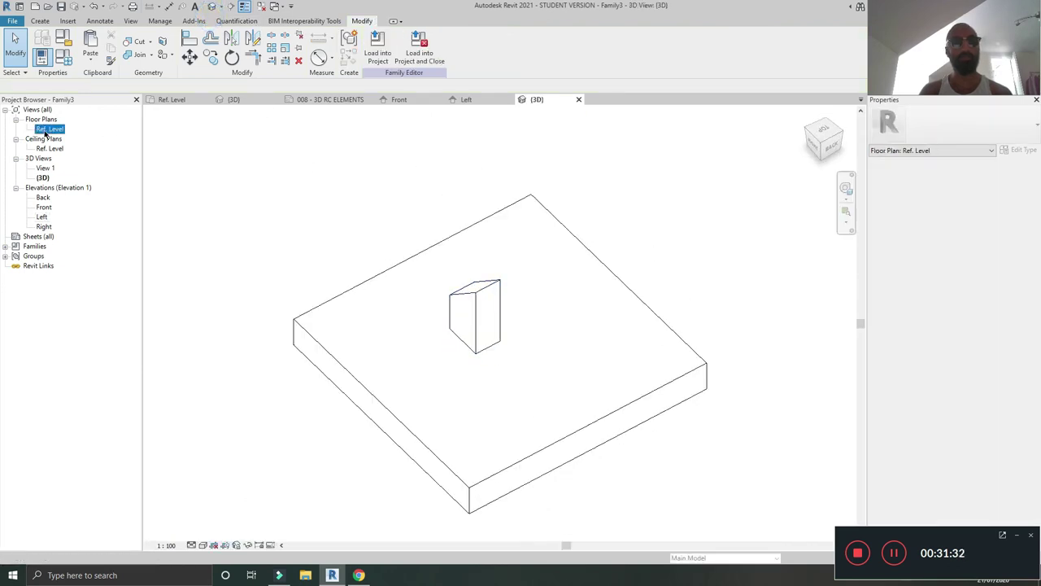
scroll(423, 344, down, 4)
scroll(440, 302, up, 3)
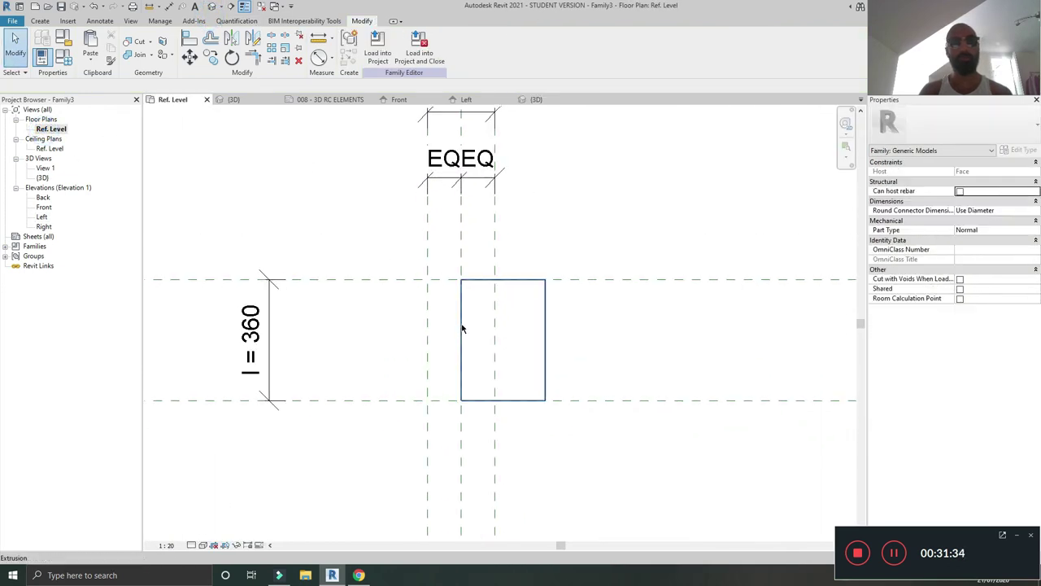
click(462, 326)
drag(464, 342, 413, 341)
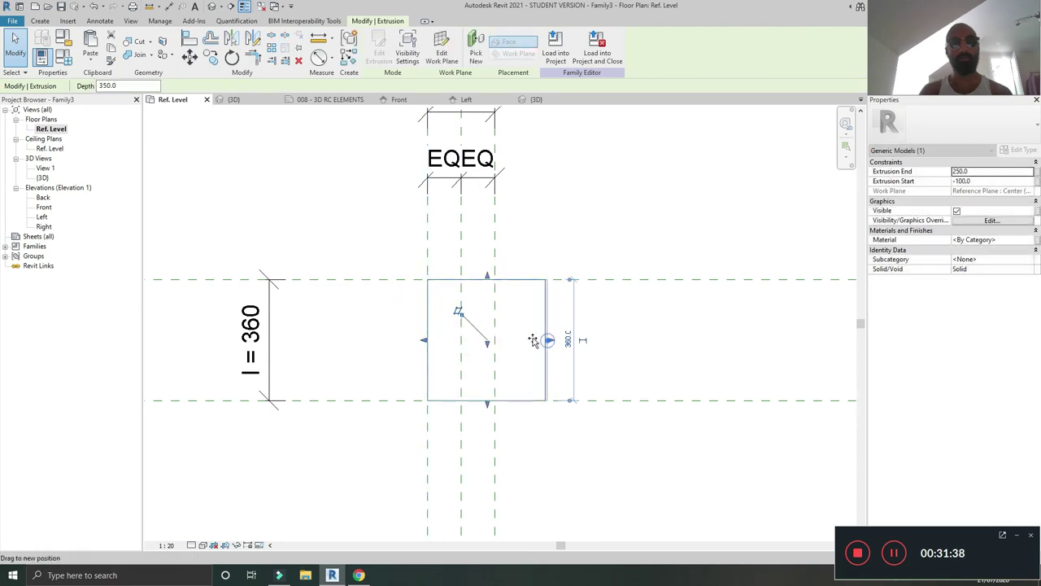
drag(550, 340, 496, 340)
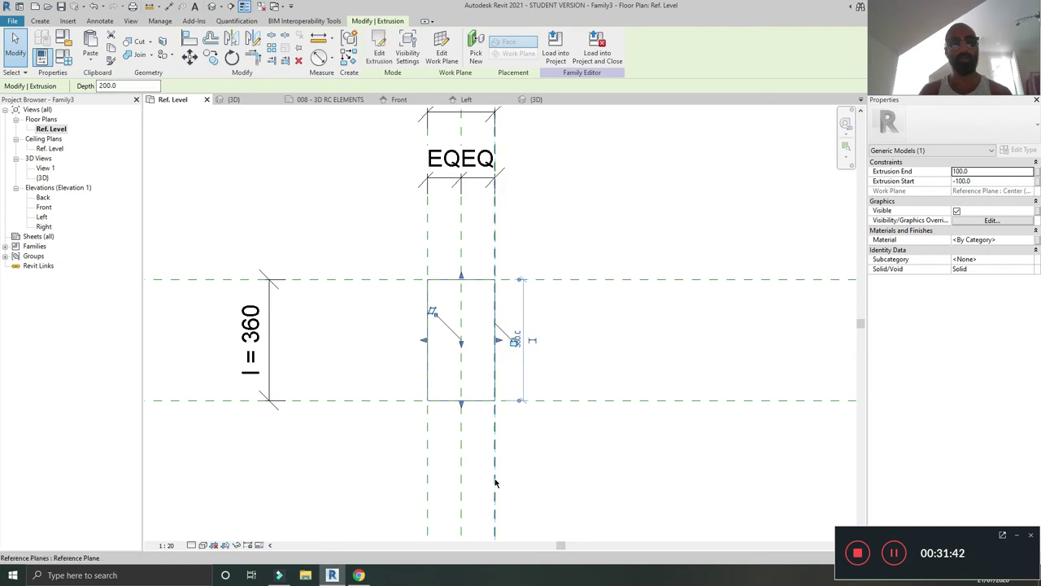
drag(495, 483, 554, 479)
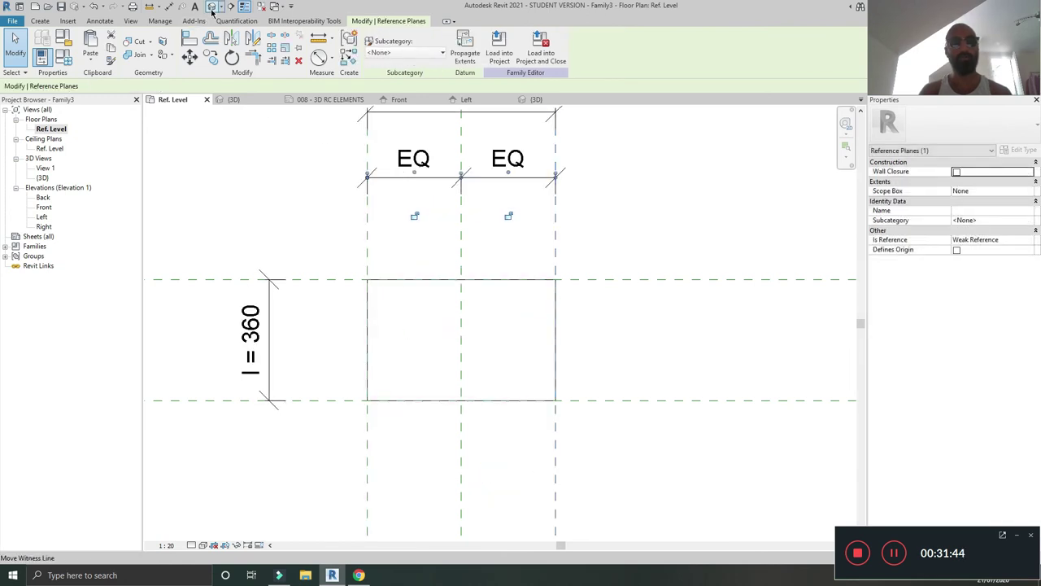
click(212, 7)
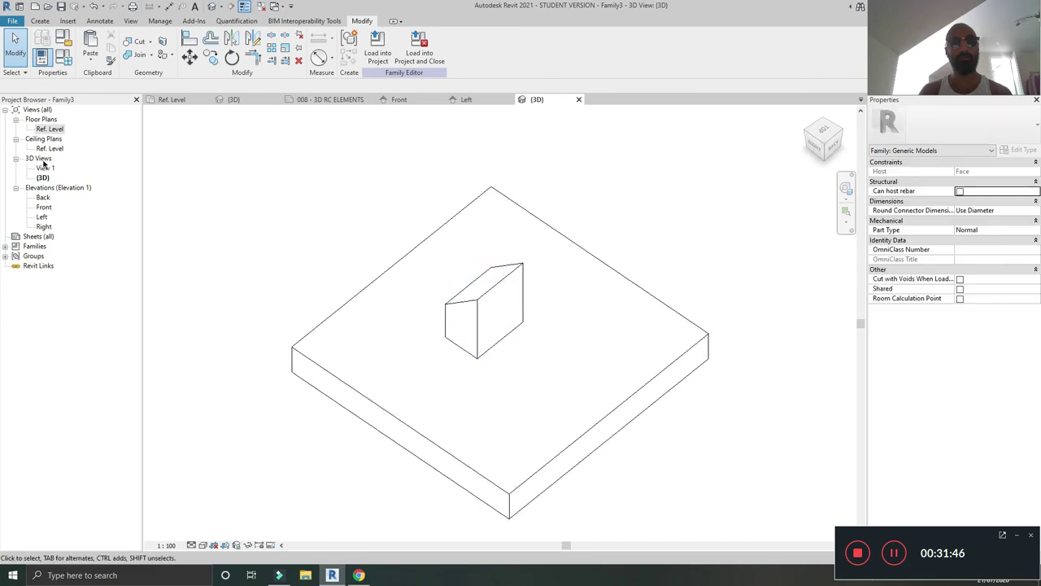
Raise the top plane again in the Left elevation to steepen the corbel slope
double_click(44, 207)
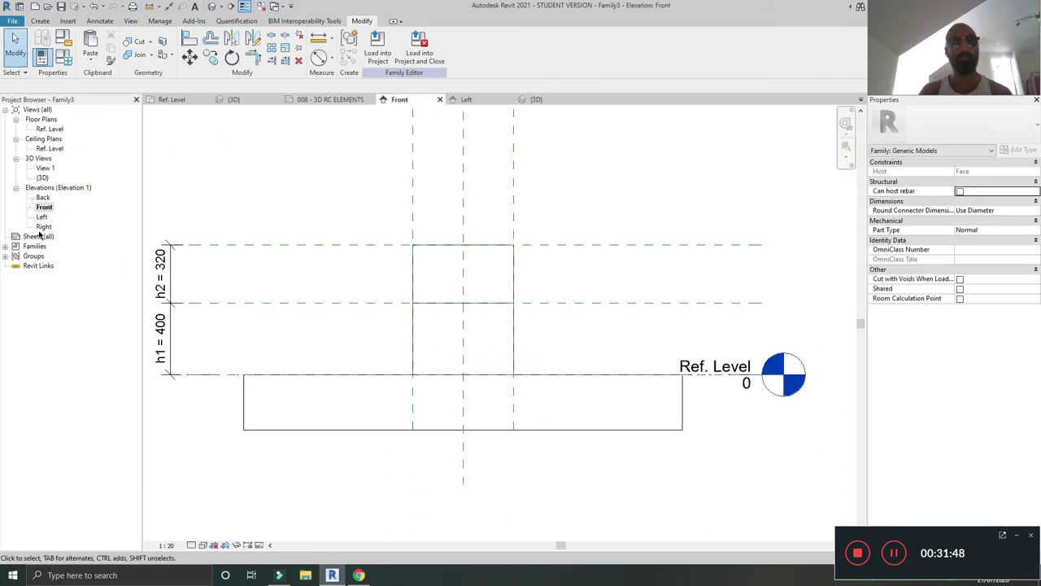
double_click(41, 216)
click(565, 204)
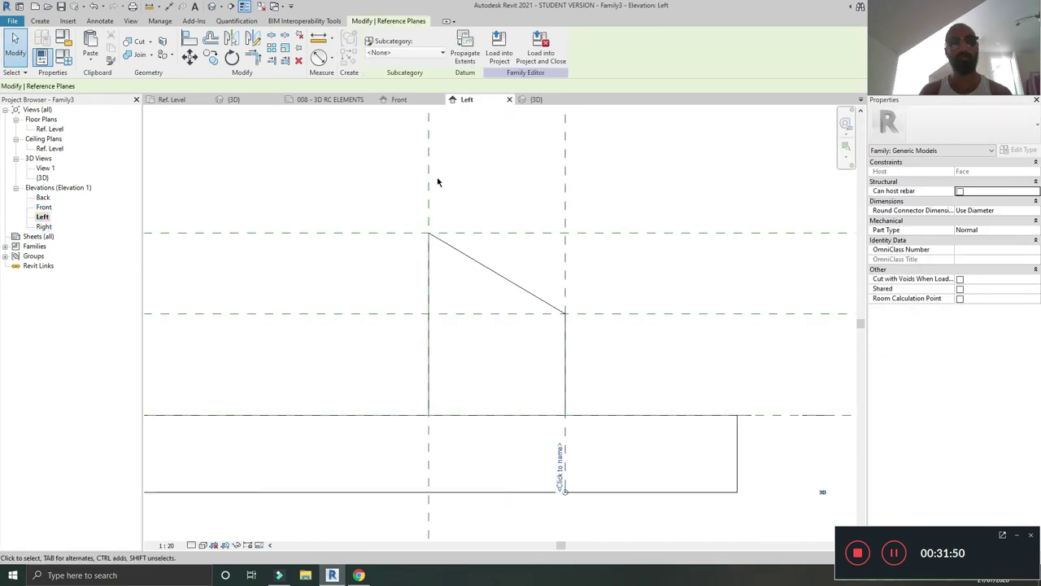
drag(502, 231, 533, 191)
click(629, 163)
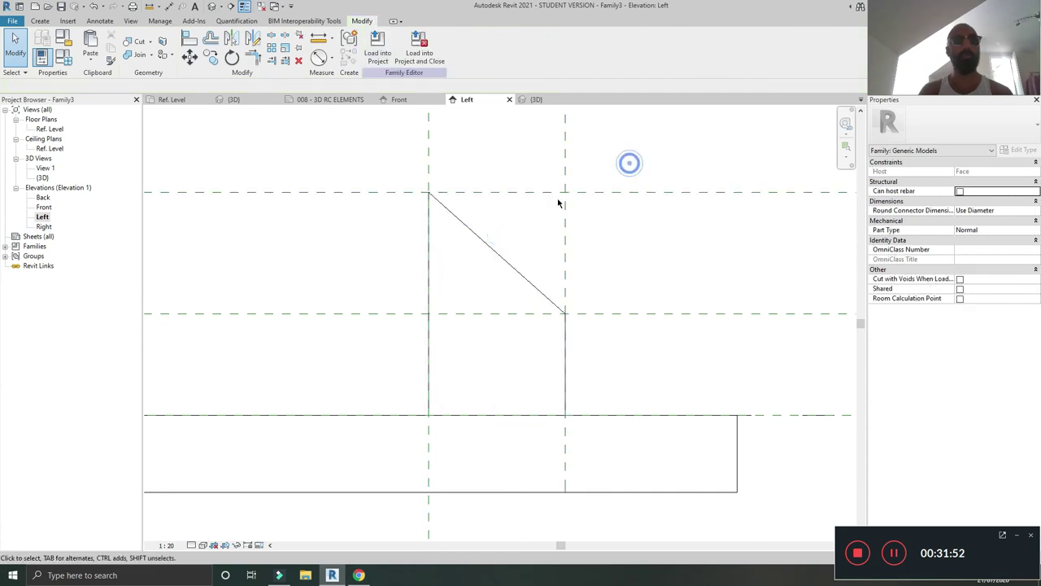
click(68, 20)
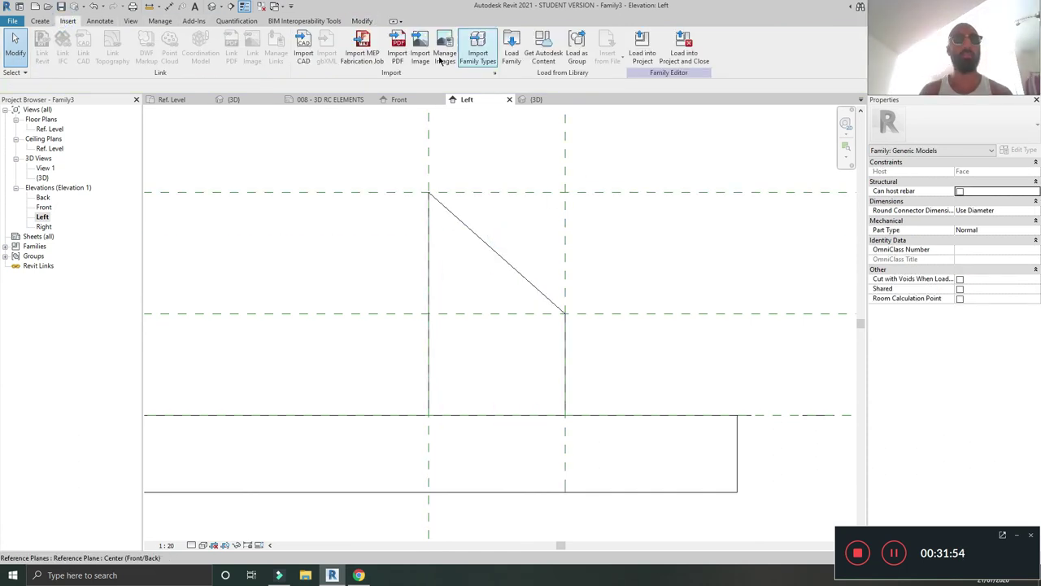
Dismiss Load Family and tie the extrusion's material to a new 'Structural Material' parameter
click(511, 48)
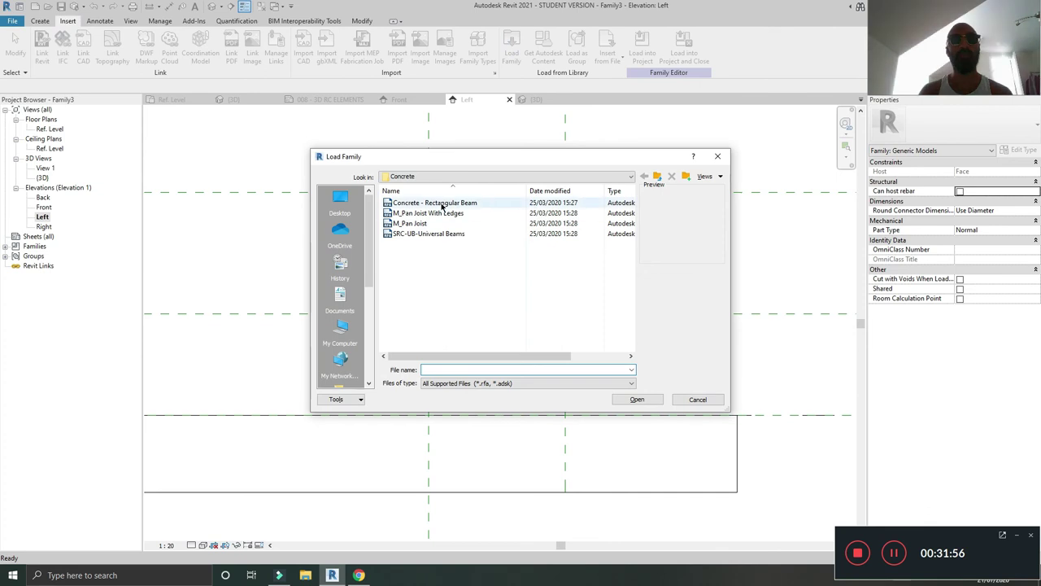
key(Escape)
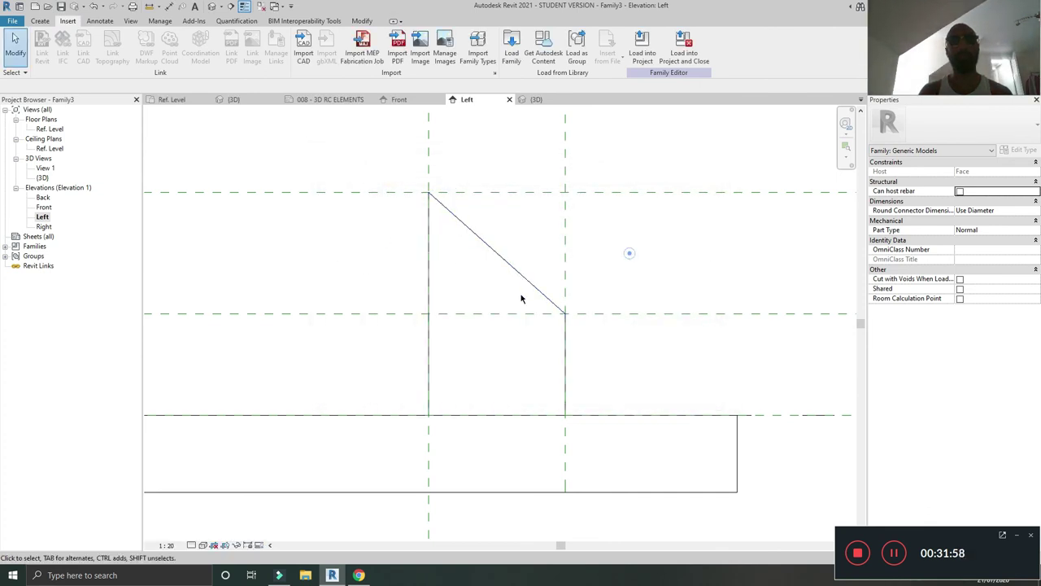
click(490, 242)
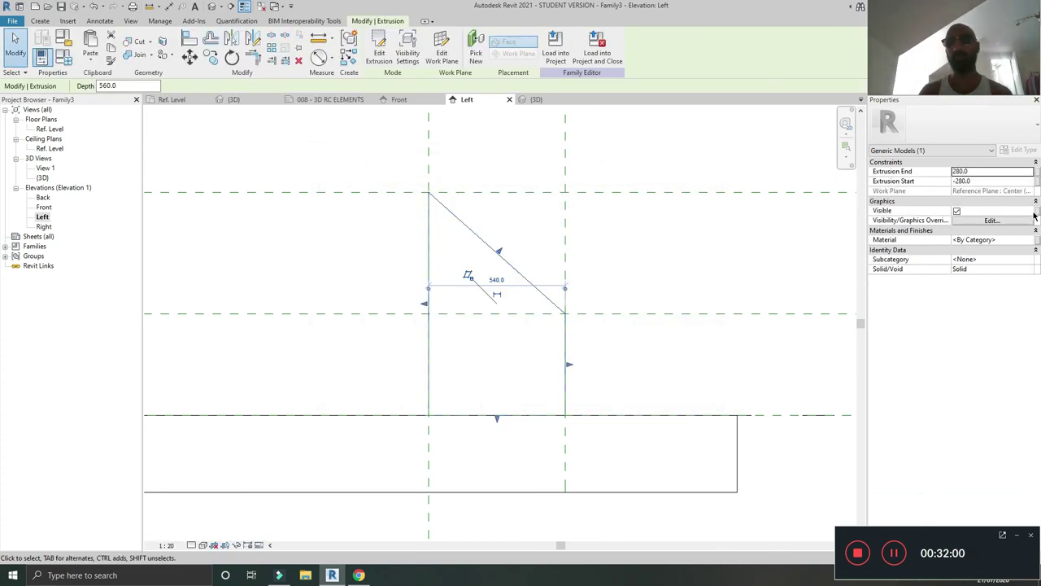
click(1038, 240)
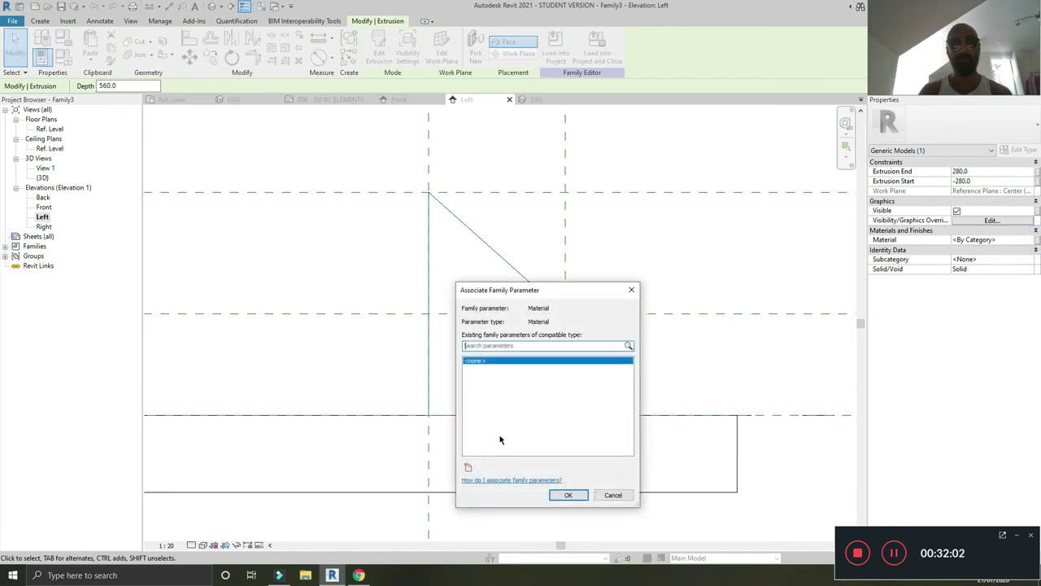
click(469, 469)
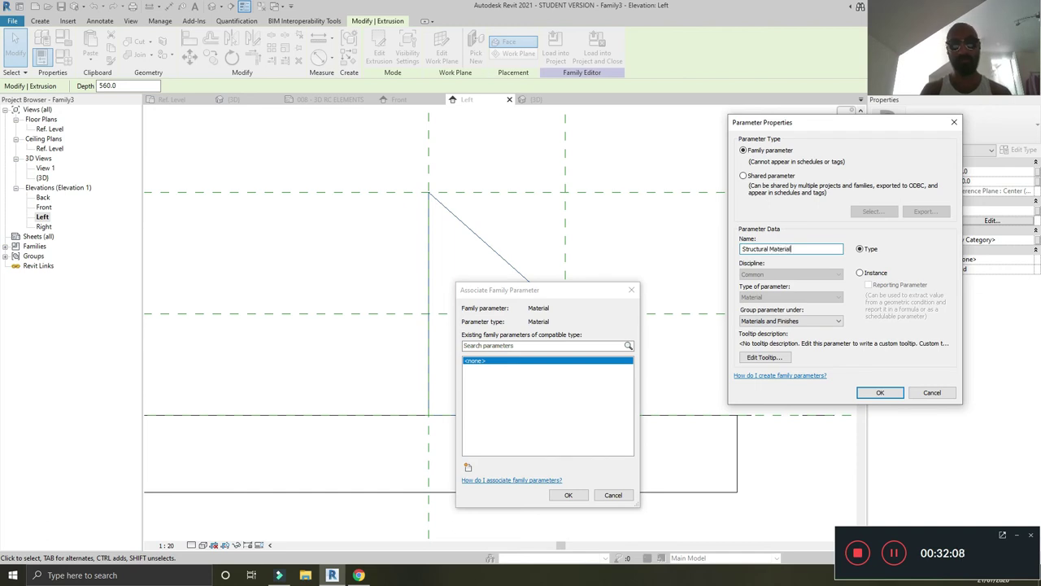
click(878, 394)
click(567, 498)
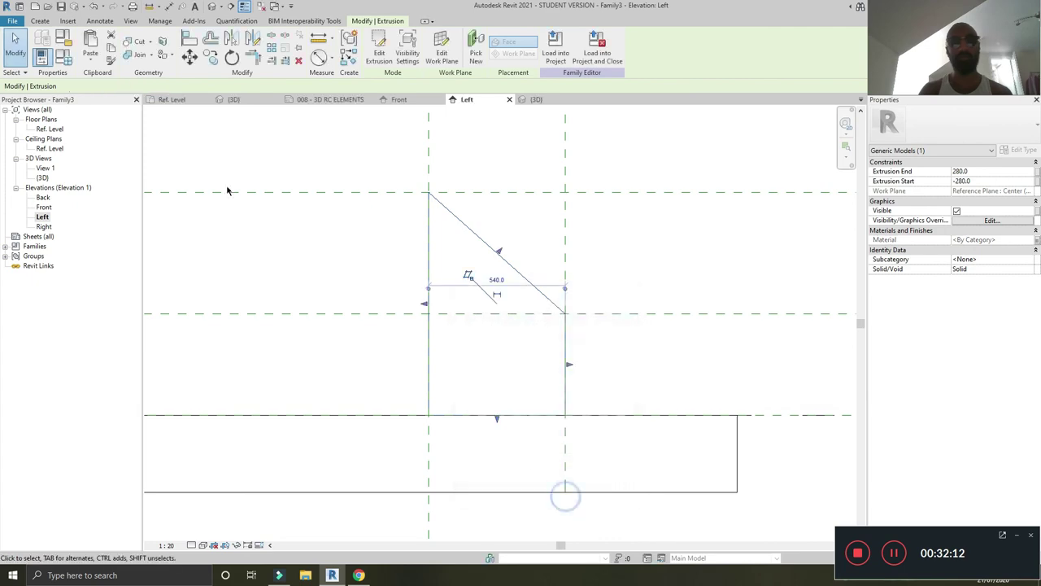
Assign Concrete - Cast-in-Place Concrete to Structural Material with Use Render Appearance enabled
click(52, 56)
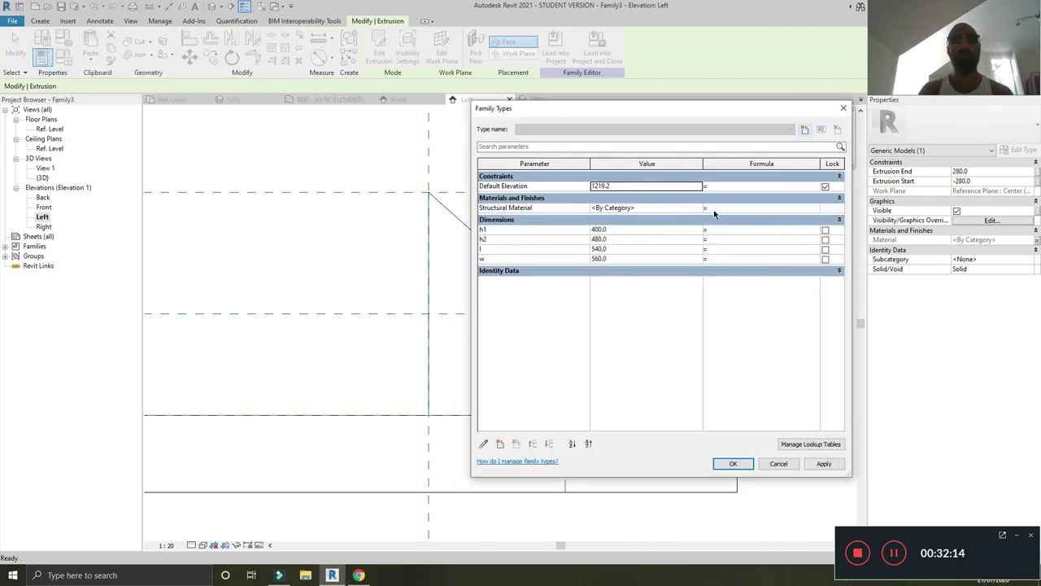
click(697, 211)
click(698, 208)
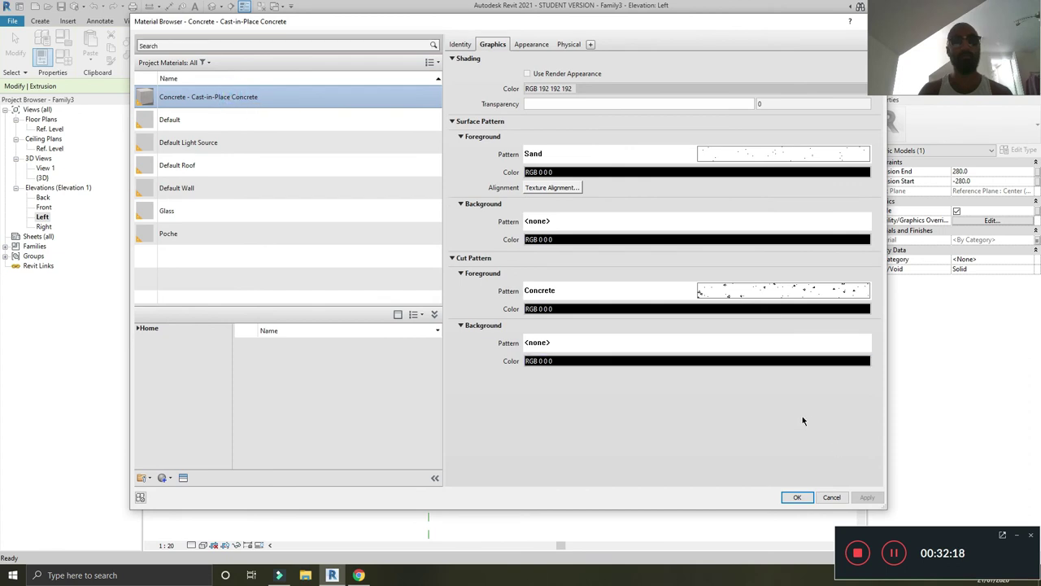
click(569, 75)
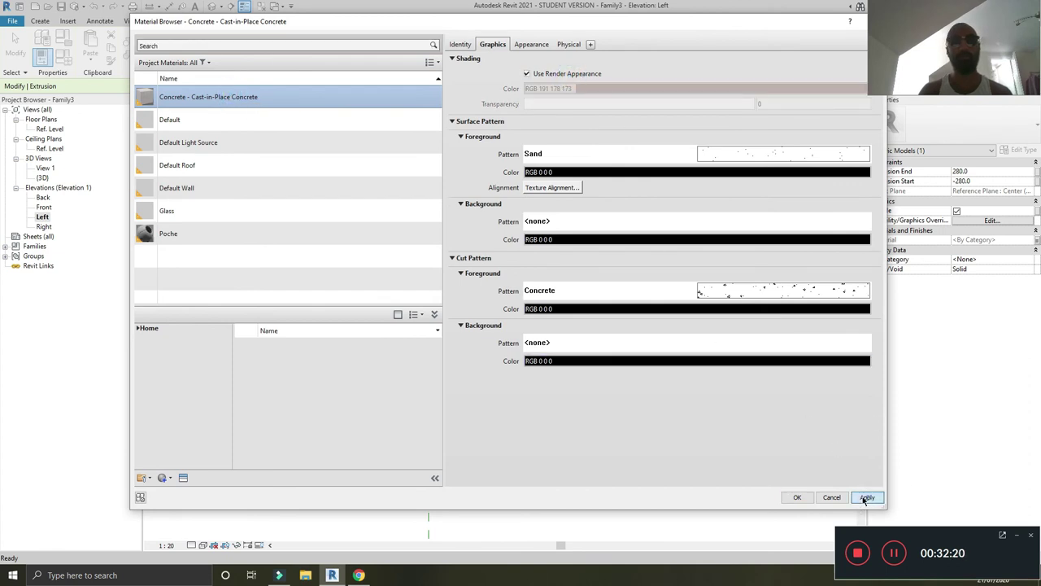
click(866, 497)
click(797, 498)
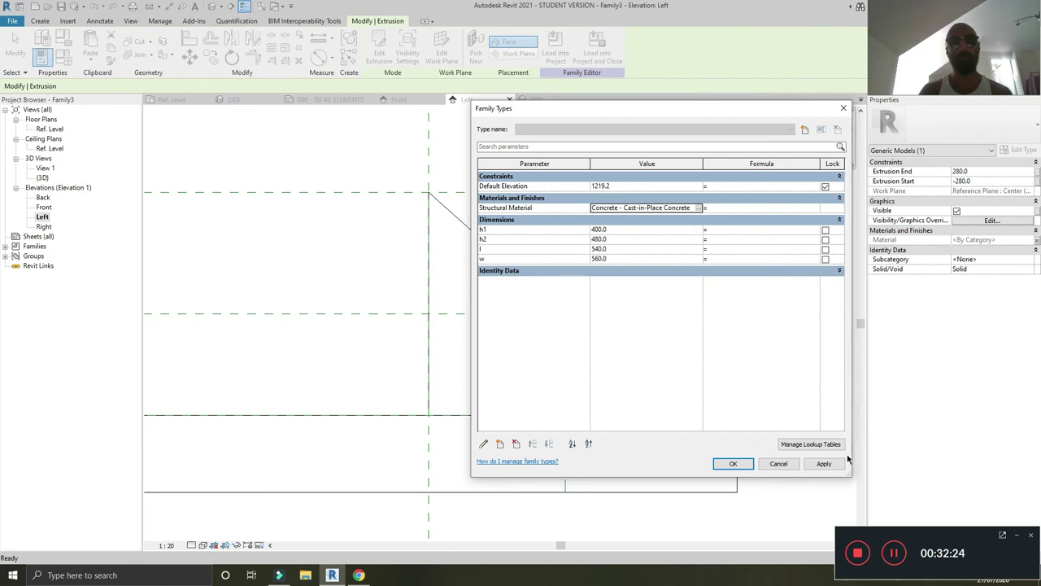
click(824, 464)
Close Family Types and view the corbel in 3D with the Consistent Colors style
click(733, 464)
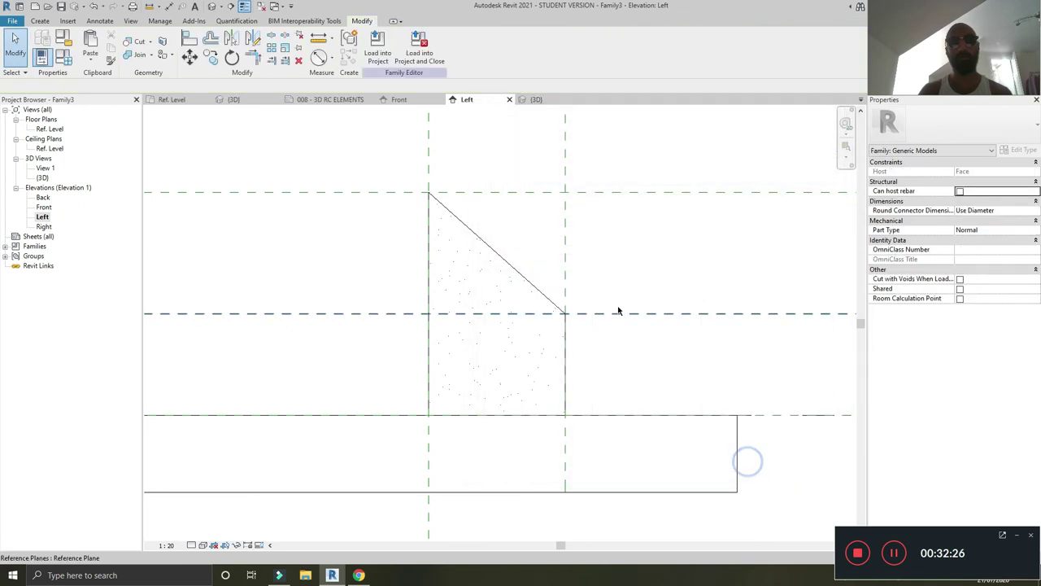
scroll(624, 260, down, 2)
middle_drag(616, 258, 591, 258)
scroll(558, 263, up, 2)
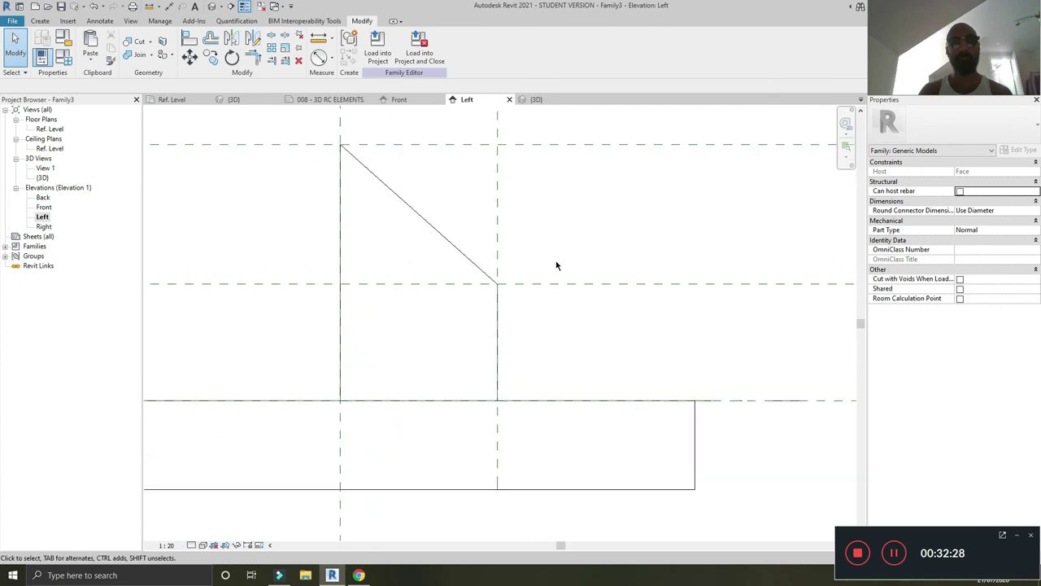
scroll(558, 265, down, 3)
scroll(502, 286, up, 2)
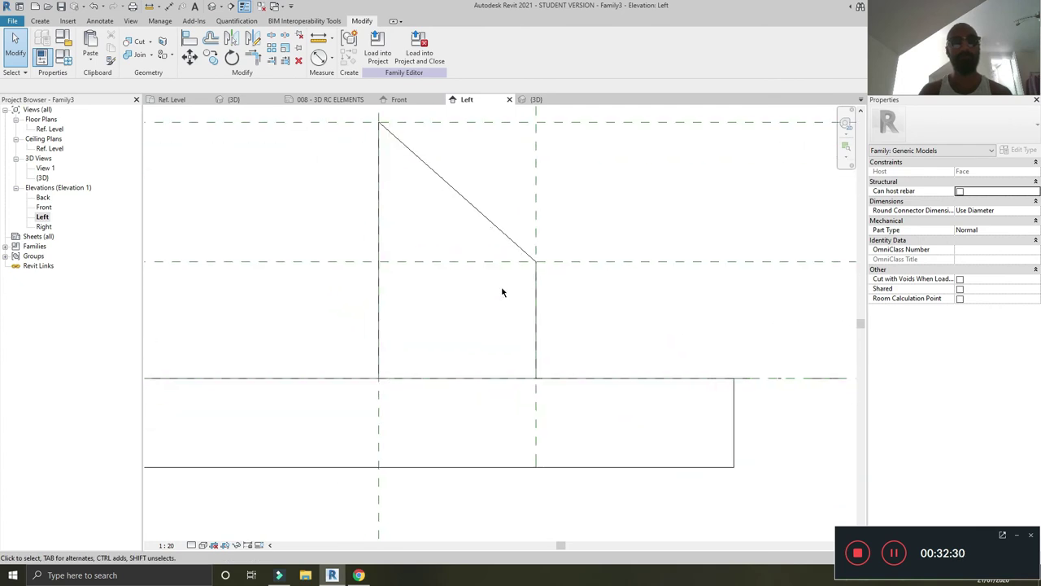
click(213, 6)
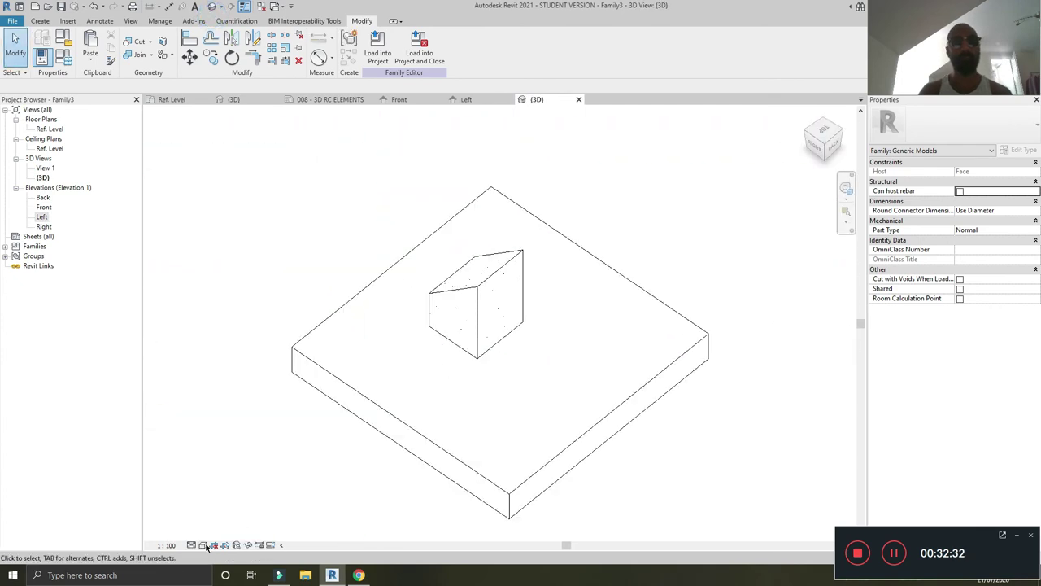
click(204, 545)
click(220, 524)
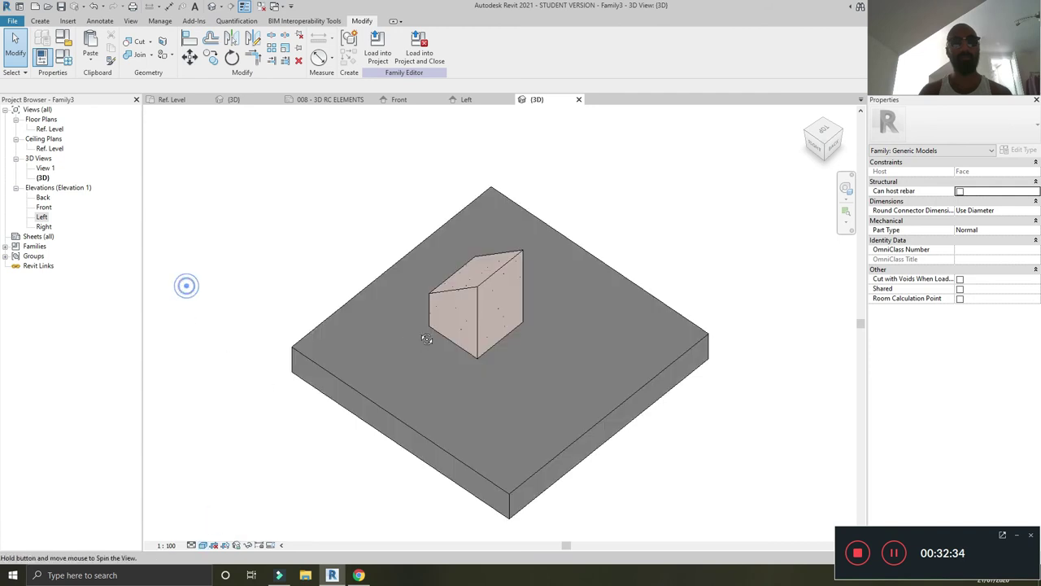
mouse_move(186, 286)
shift+middle_down()
mouse_move(562, 274)
mouse_move(93, 214)
shift+middle_up()
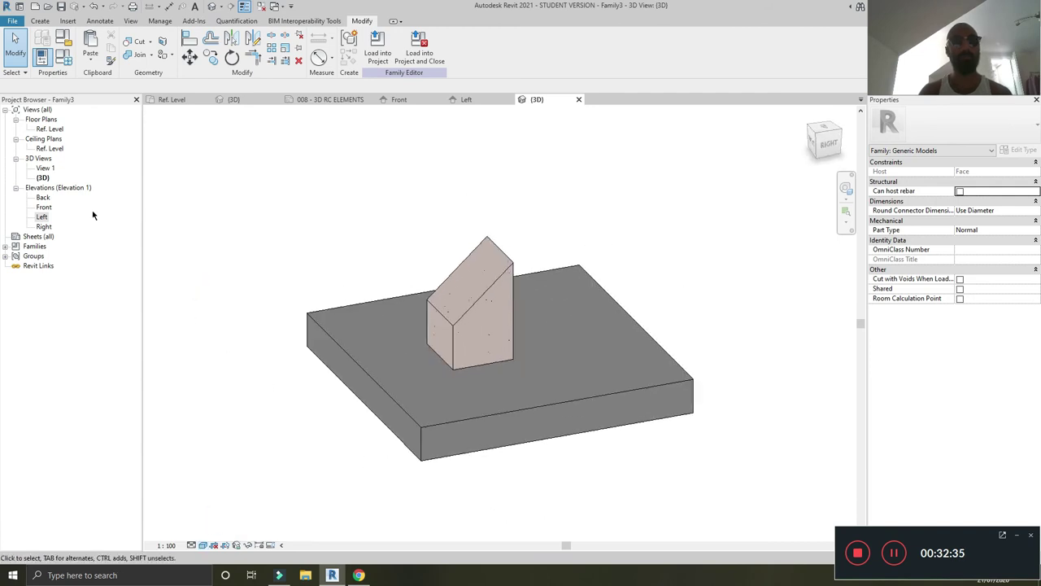
Delete the unused Structural Framing family from the Families list
click(15, 246)
click(49, 276)
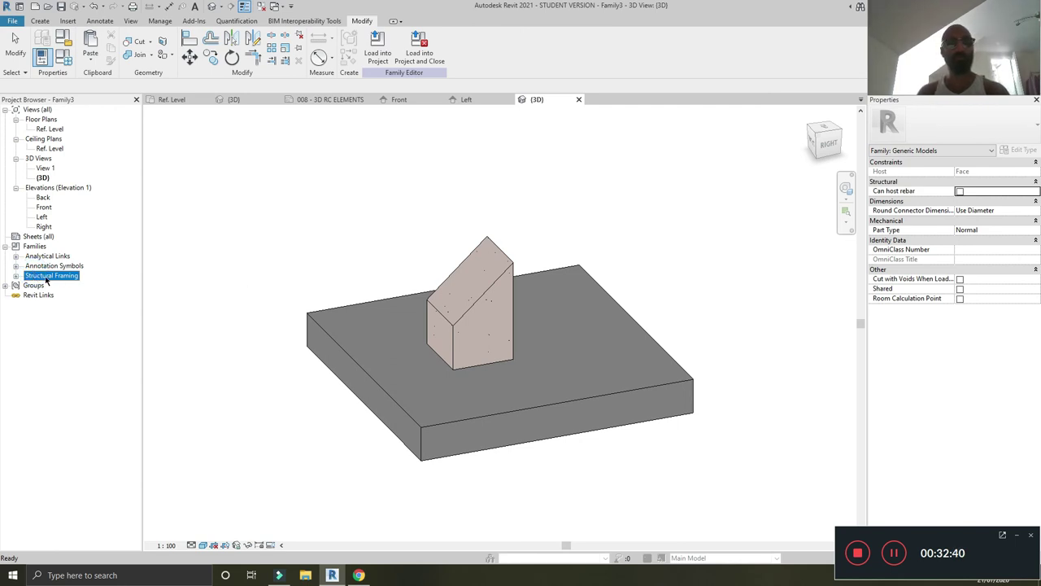
click(15, 276)
click(16, 277)
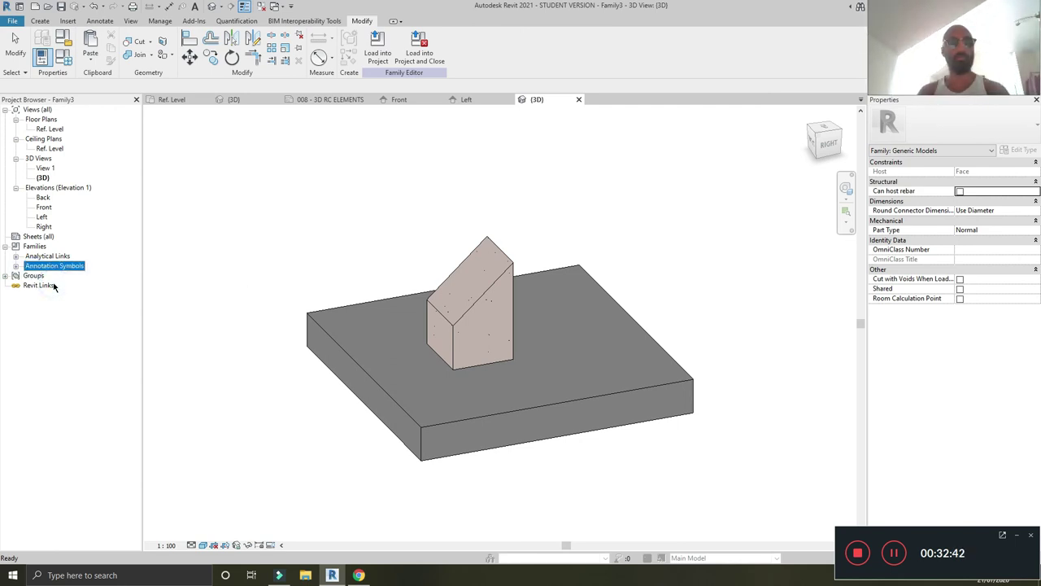
key(Delete)
shift+middle_drag(456, 286, 491, 280)
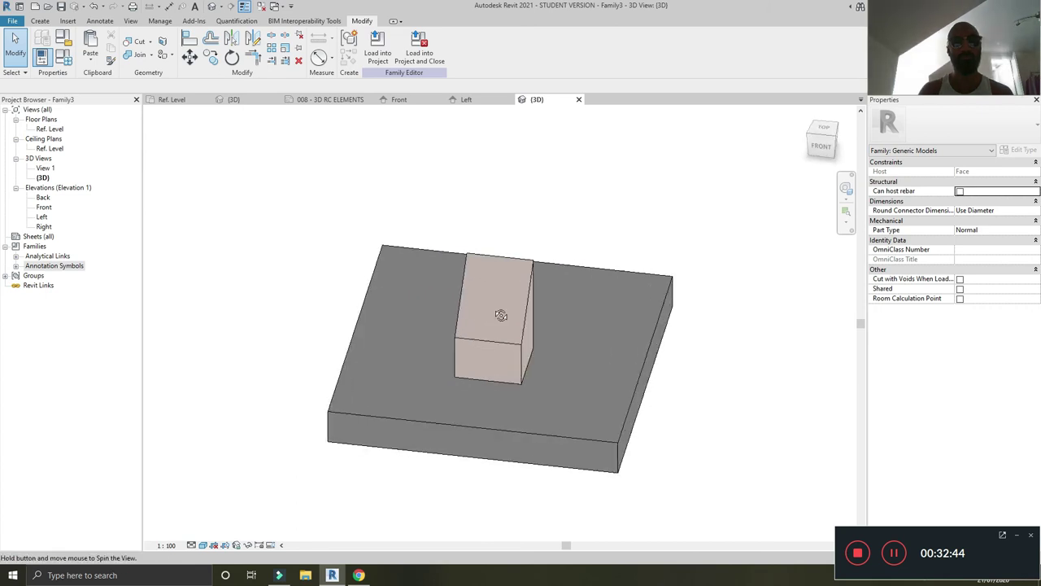
scroll(503, 361, up, 3)
shift+middle_drag(503, 361, 400, 391)
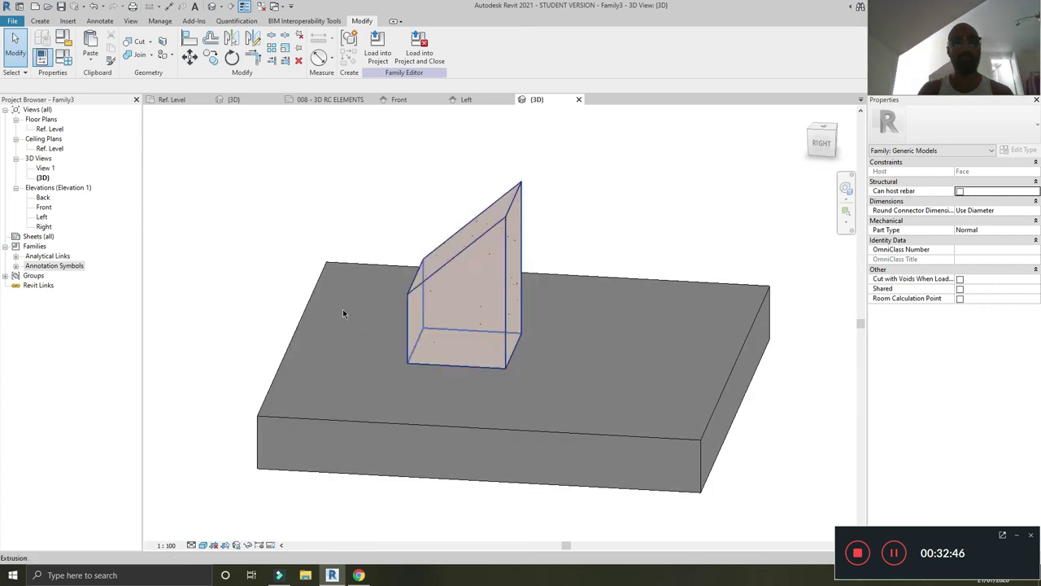
Return to the Left elevation and reframe the concrete corbel profile
click(467, 99)
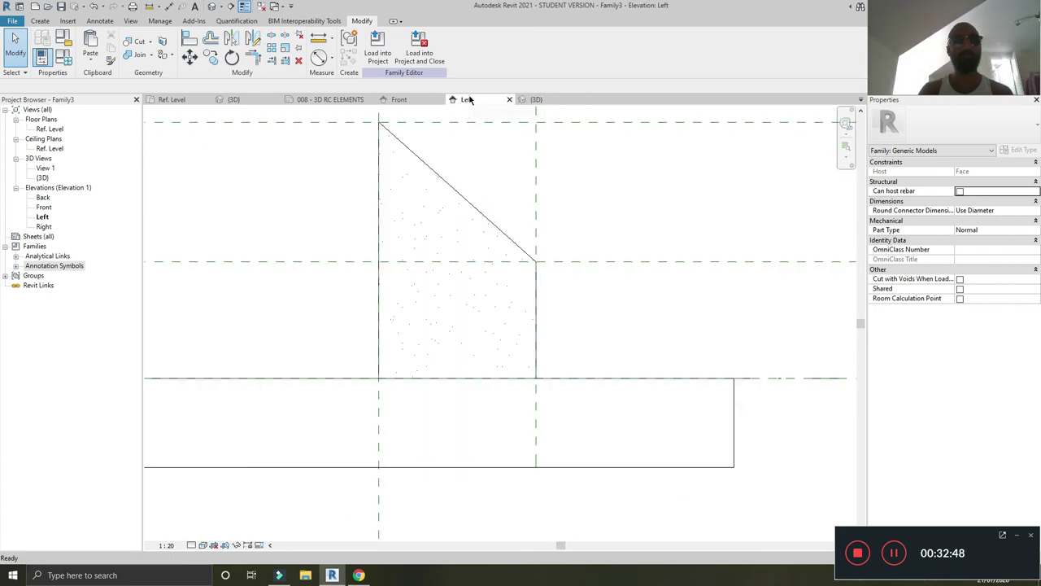
scroll(565, 355, down, 2)
scroll(537, 337, up, 2)
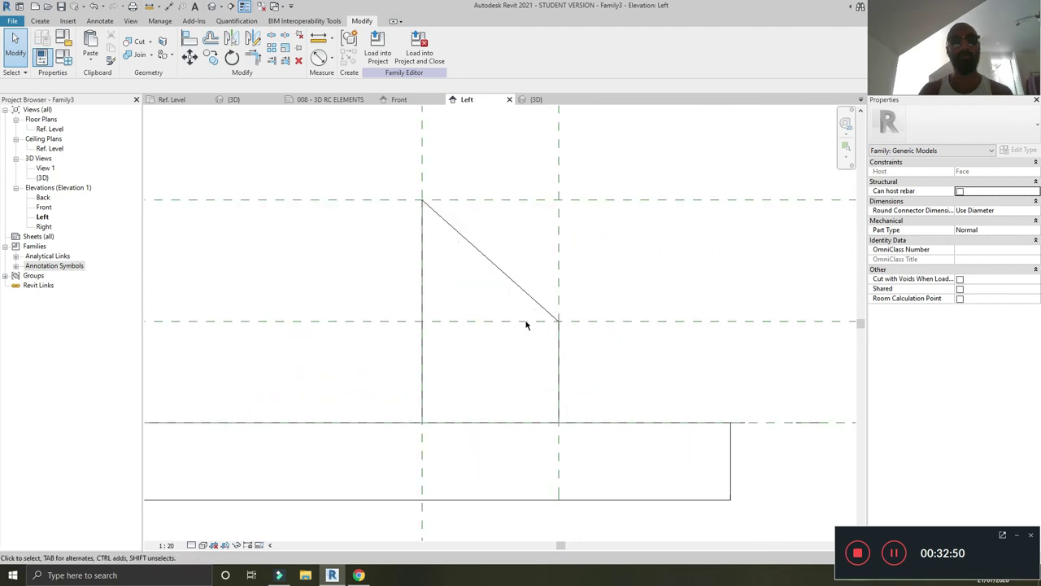
scroll(528, 323, up, 1)
scroll(609, 297, down, 1)
middle_drag(609, 297, 561, 367)
scroll(561, 367, down, 2)
scroll(520, 344, up, 2)
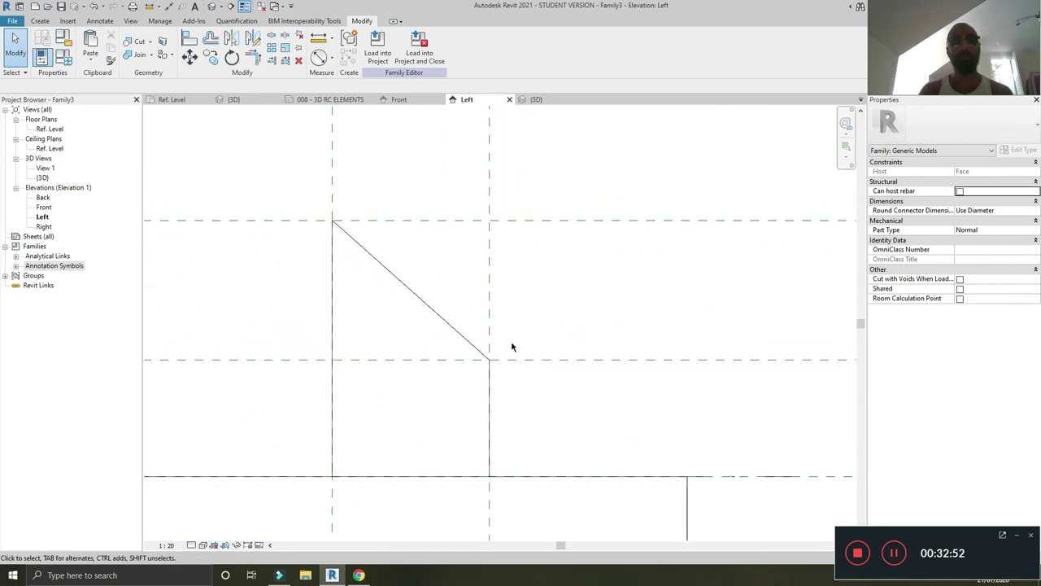
scroll(523, 320, down, 2)
Add a reference plane offset 50 from the right vertical reference plane
click(507, 286)
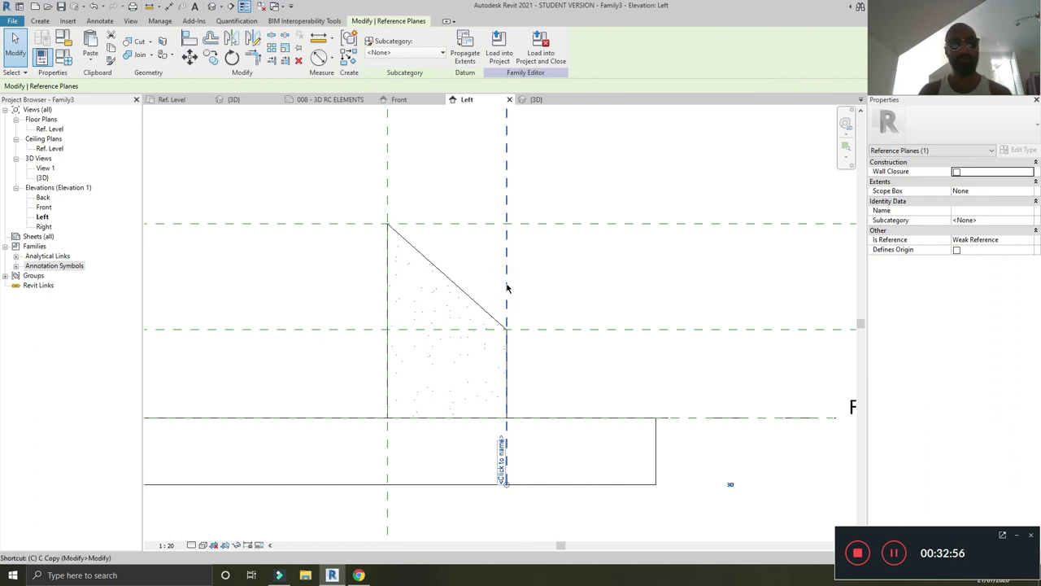
key(r)
key(p)
scroll(507, 287, down, 1)
scroll(497, 268, down, 3)
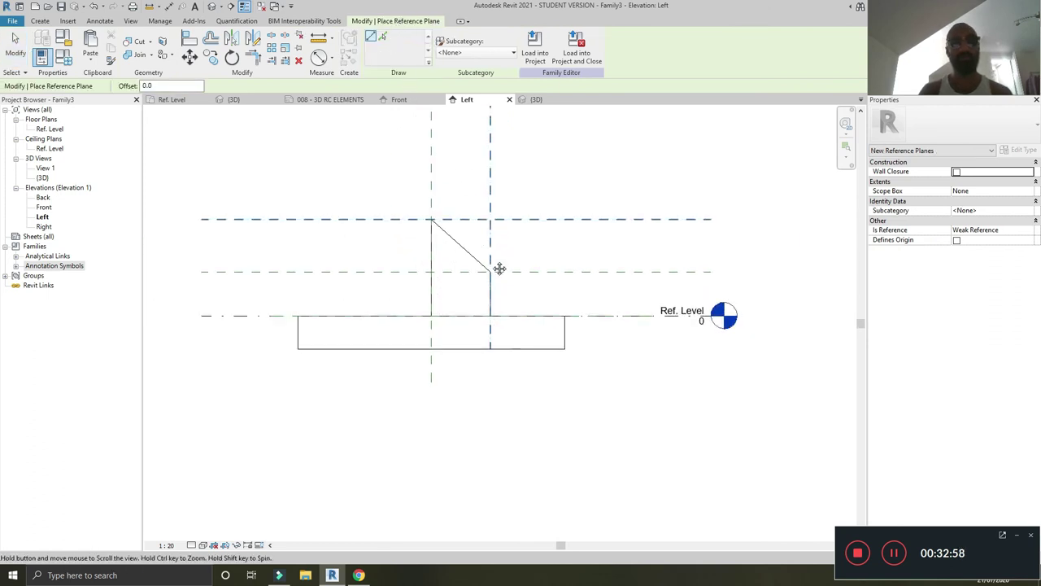
click(381, 37)
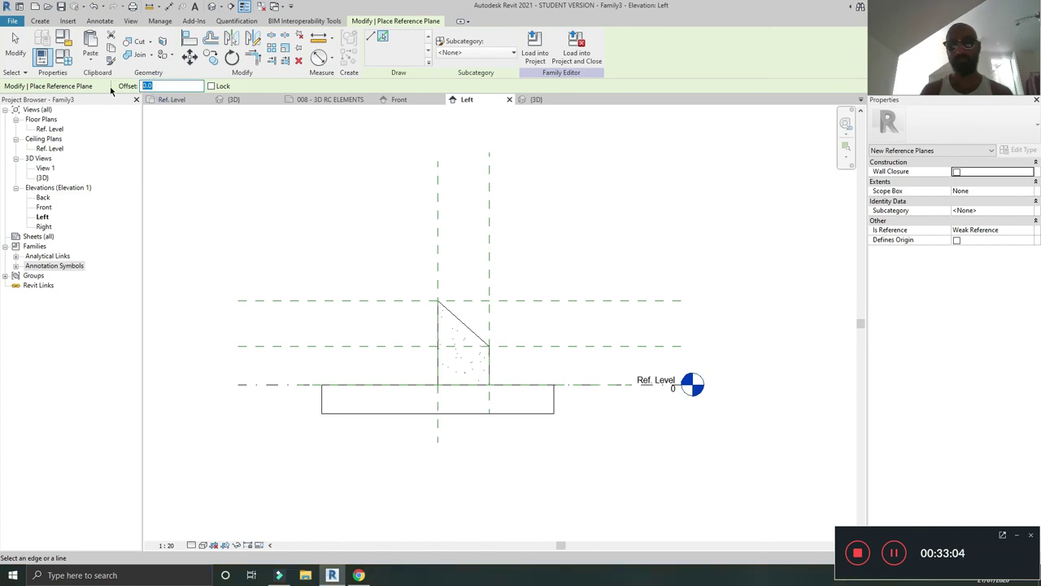
text(50)
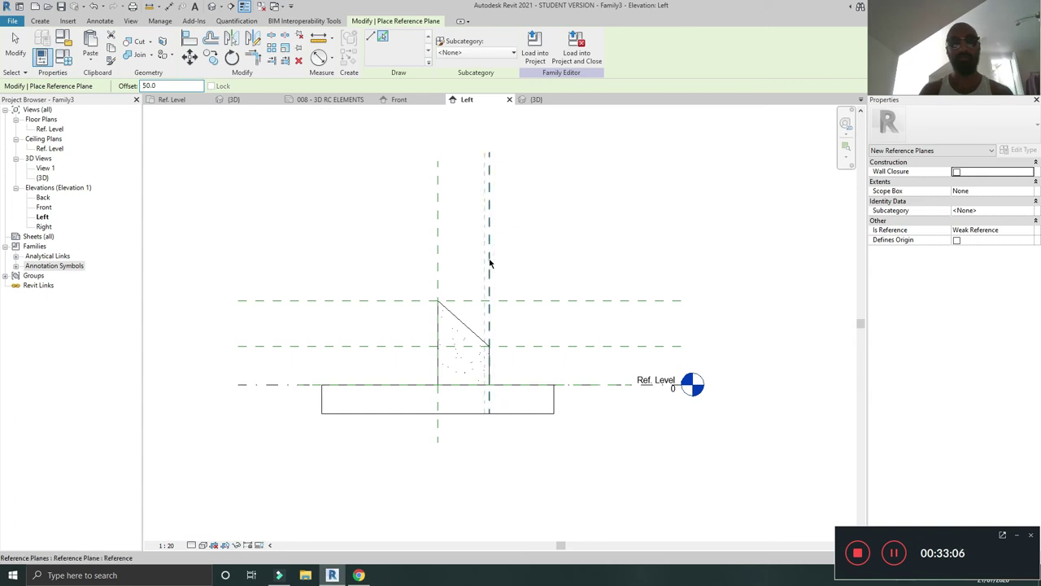
click(489, 261)
scroll(495, 379, up, 3)
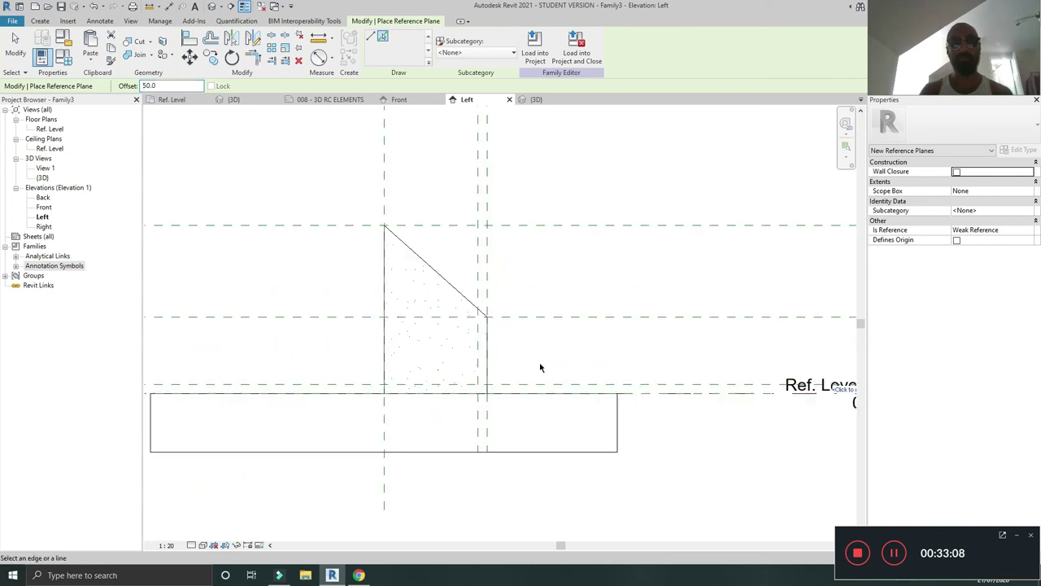
key(Escape)
key(Escape)
Dimension the bottom and right 50 mm gaps between the reference planes
key(d)
key(i)
scroll(489, 370, up, 3)
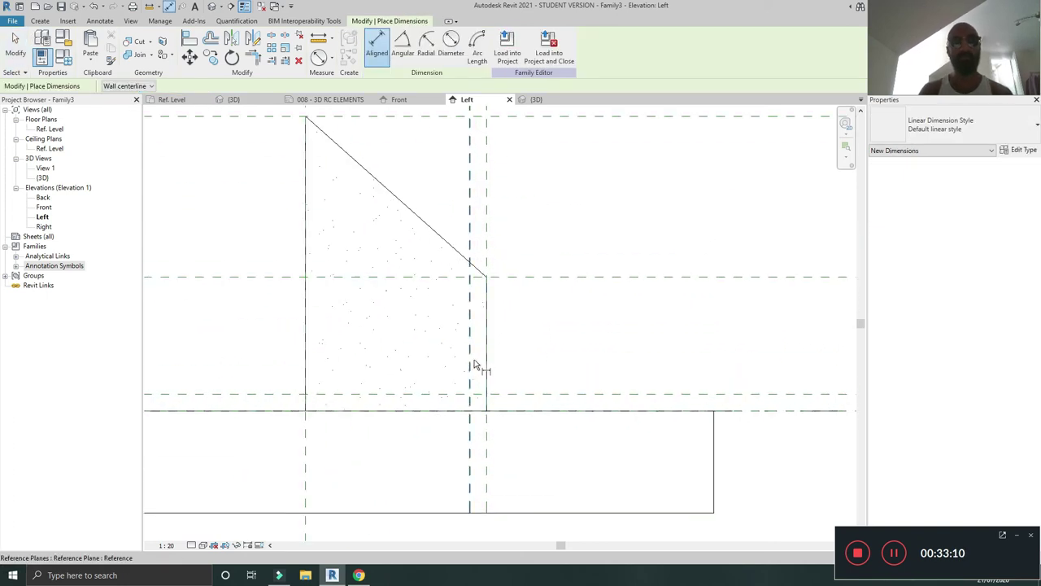
click(487, 422)
click(470, 423)
middle_drag(488, 435, 490, 335)
click(481, 468)
click(771, 311)
click(769, 295)
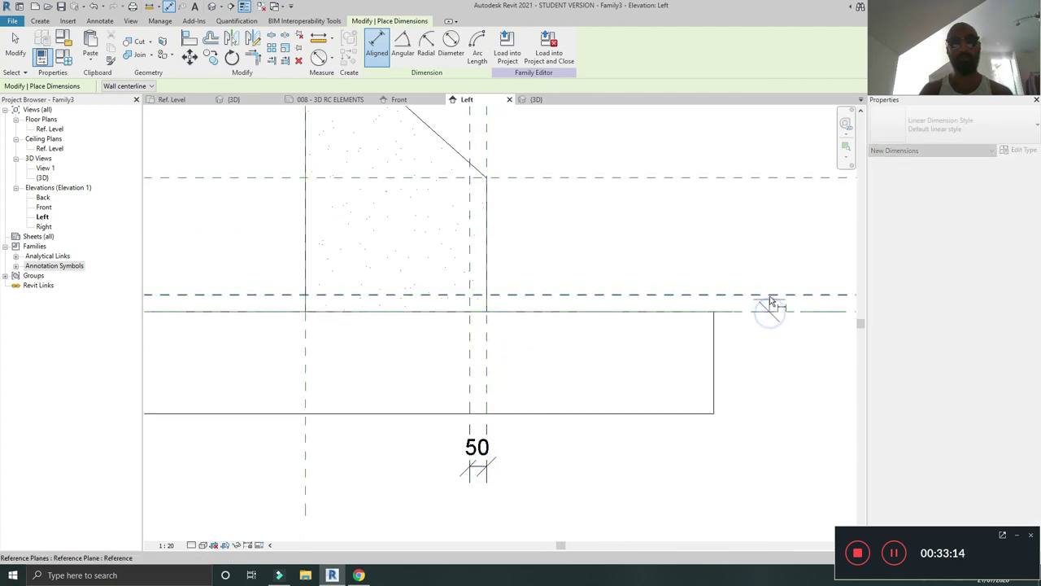
click(781, 308)
key(Escape)
key(Escape)
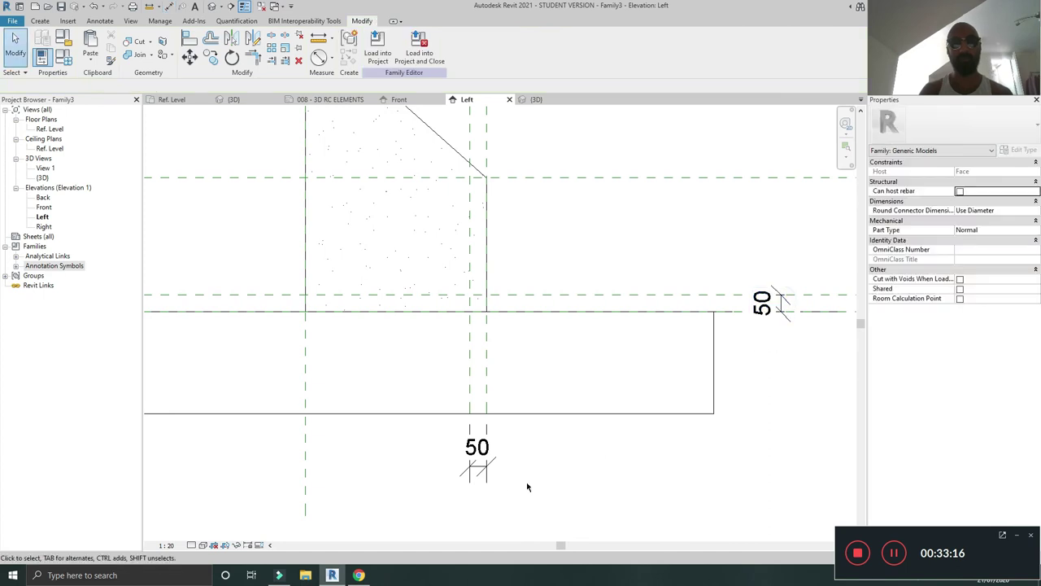
Label the two 50 dimensions with a new type parameter named Fillet
click(479, 478)
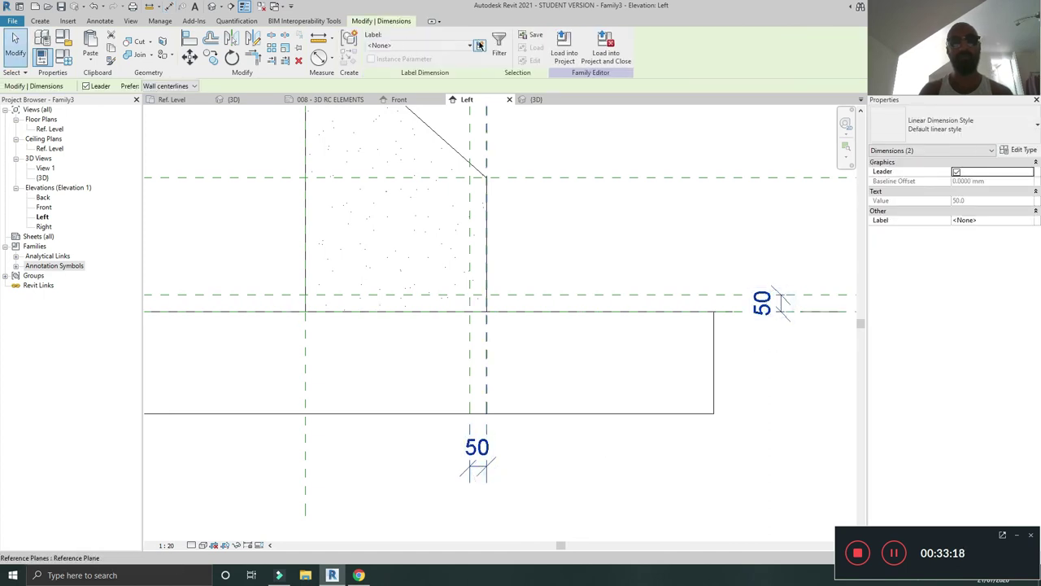
click(479, 45)
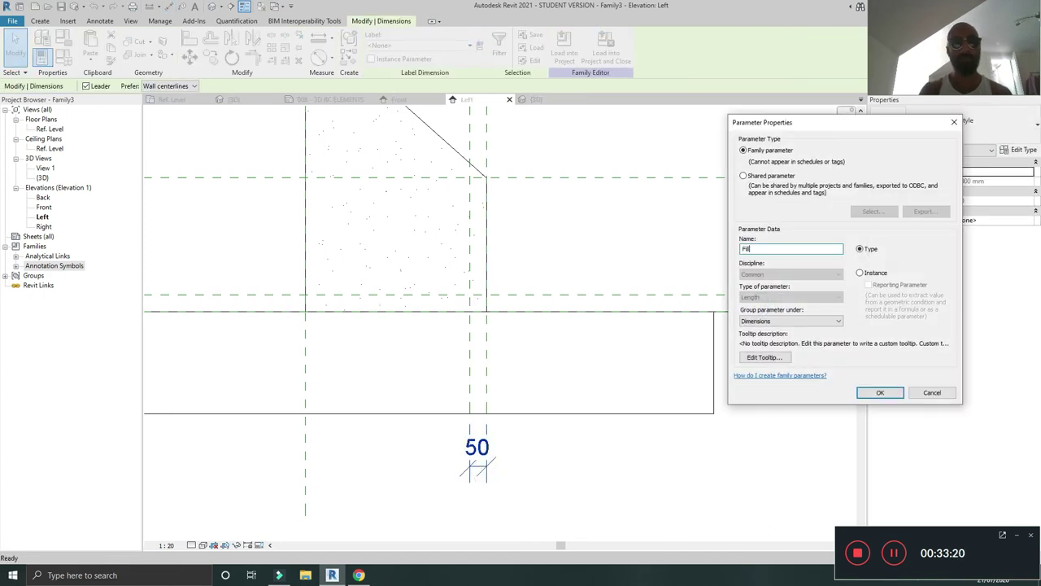
click(880, 393)
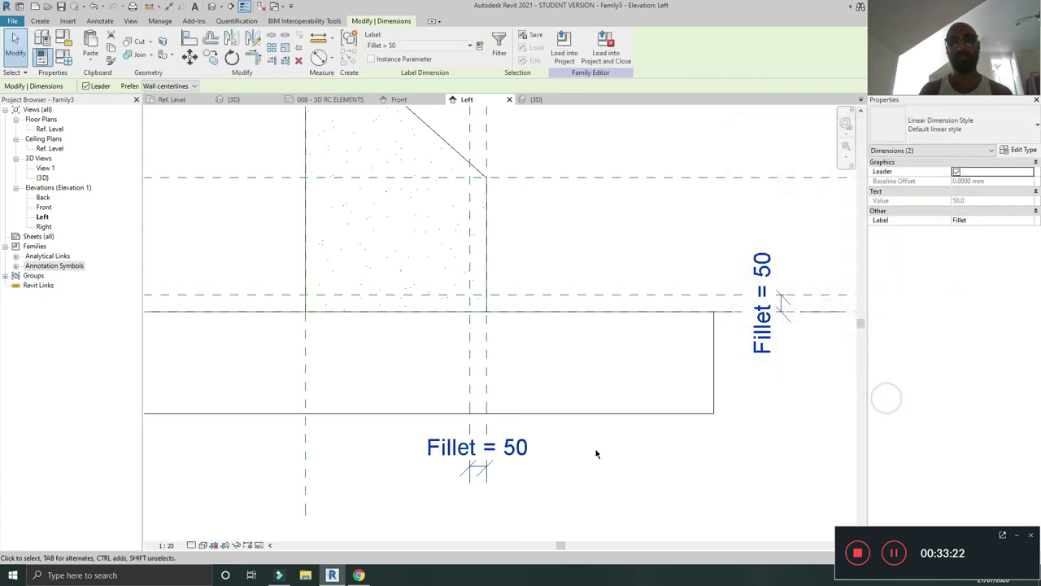
click(609, 521)
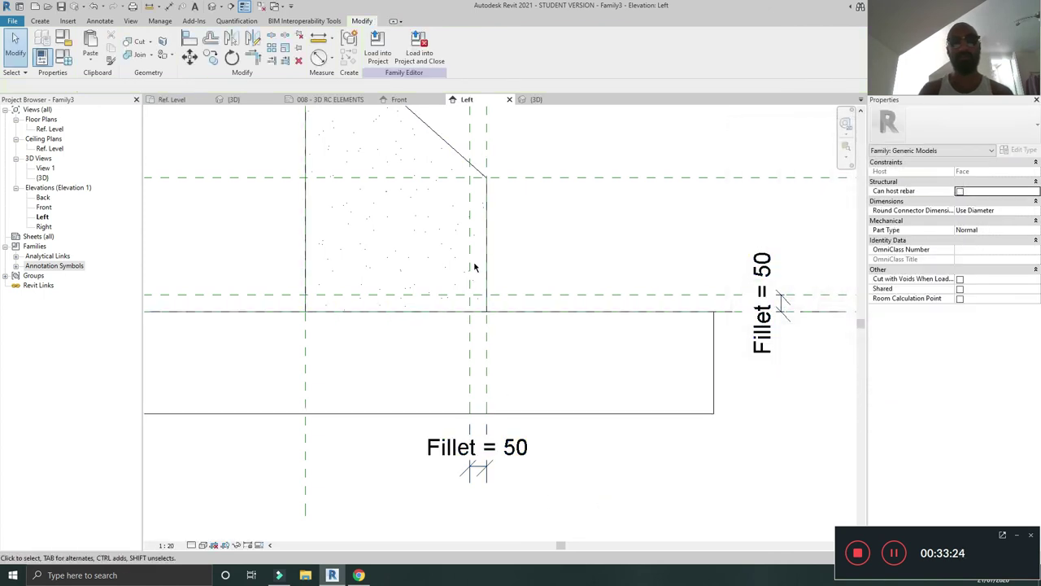
Edit the extrusion sketch and trim the vertical profile line to the horizontal fillet plane
double_click(487, 236)
scroll(518, 264, up, 2)
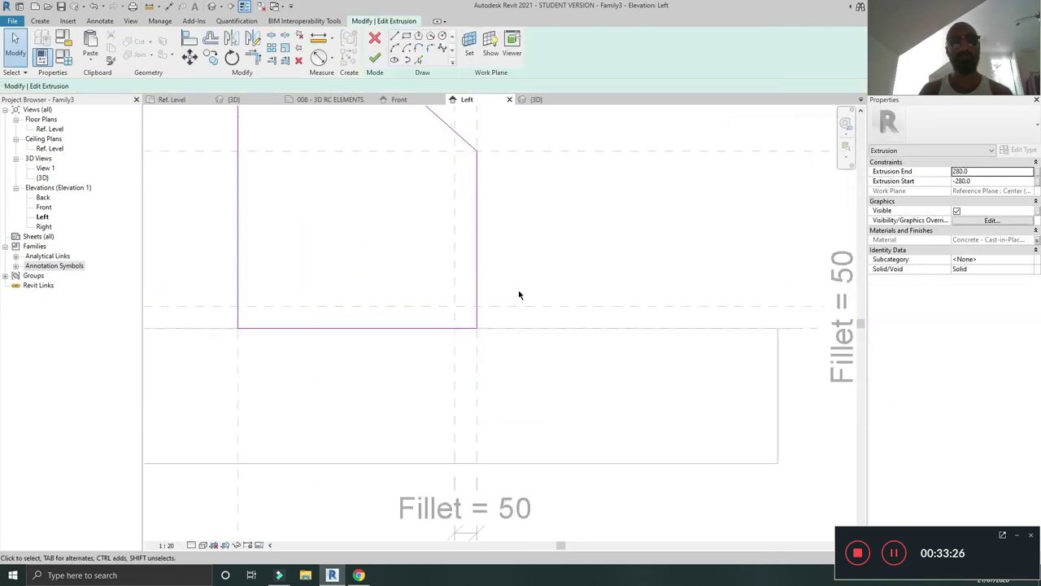
click(274, 62)
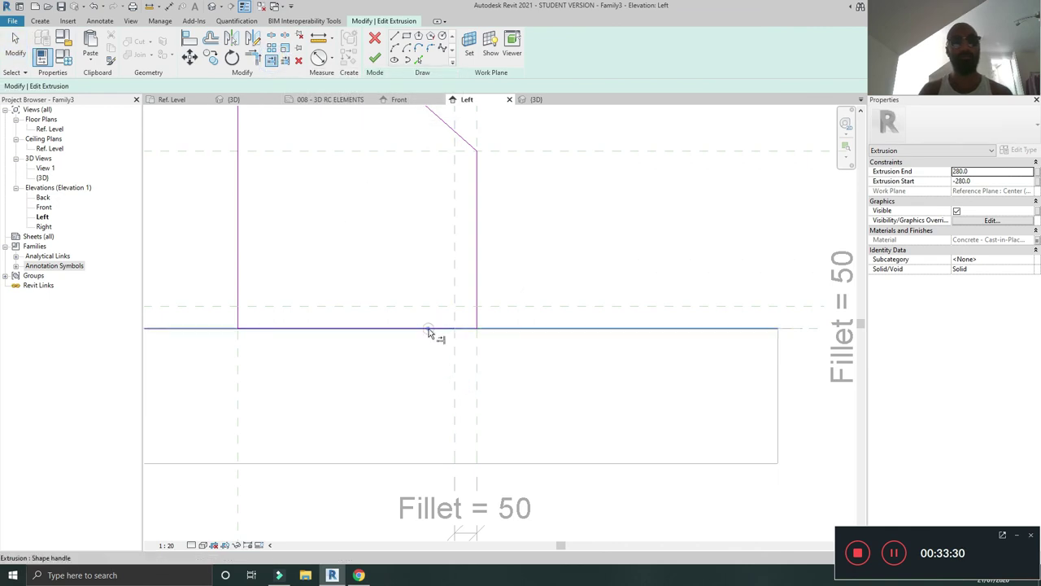
click(542, 368)
click(497, 307)
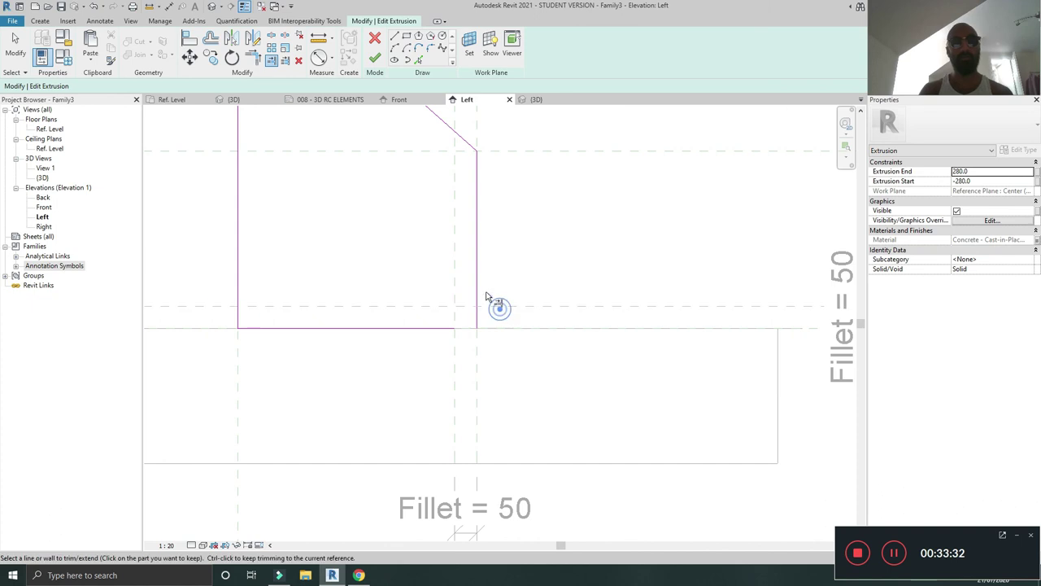
click(478, 290)
Draw the chamfer line from the bottom corner to the trimmed end and finish the sketch
click(396, 38)
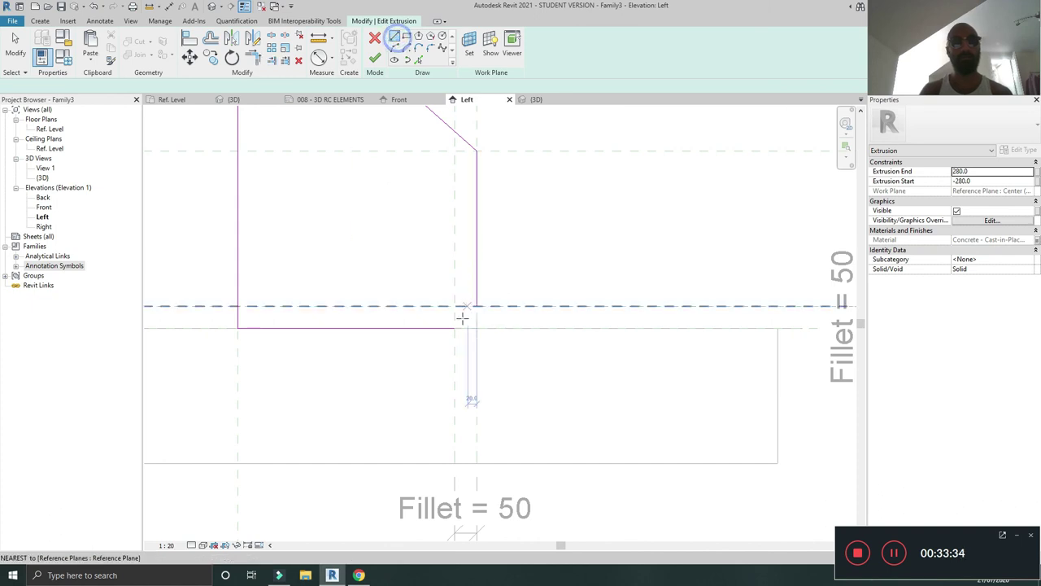
click(454, 328)
click(477, 306)
key(Escape)
key(Escape)
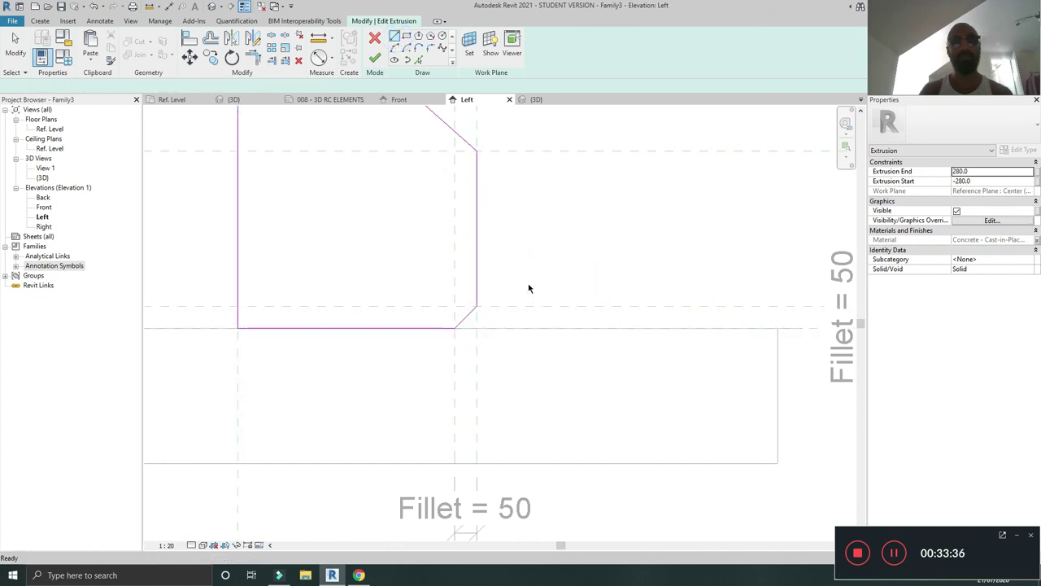
click(374, 58)
click(627, 267)
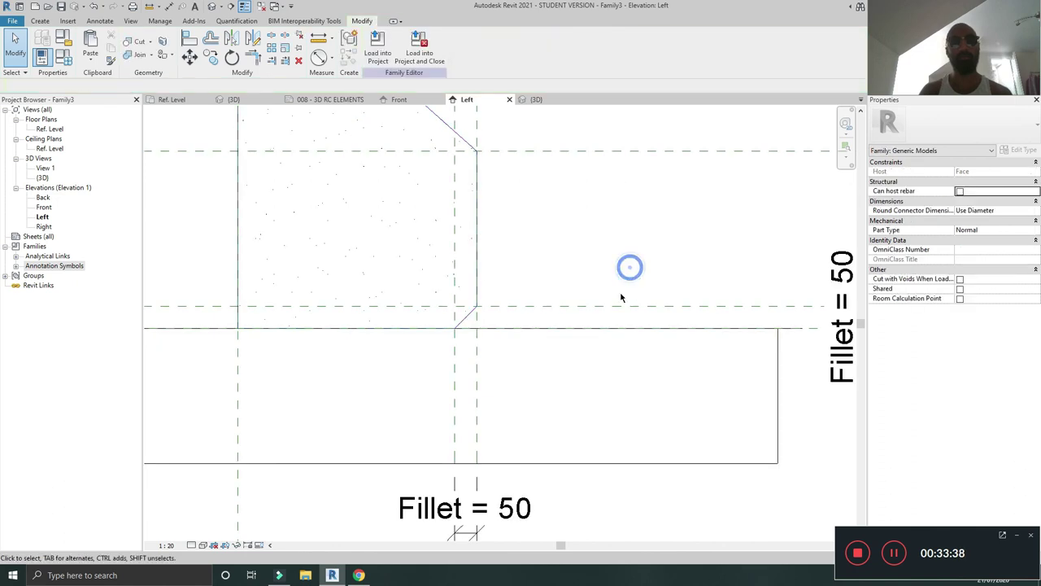
click(618, 303)
Raise the horizontal fillet reference plane so Fillet reads 160
drag(618, 303, 619, 262)
scroll(619, 261, down, 3)
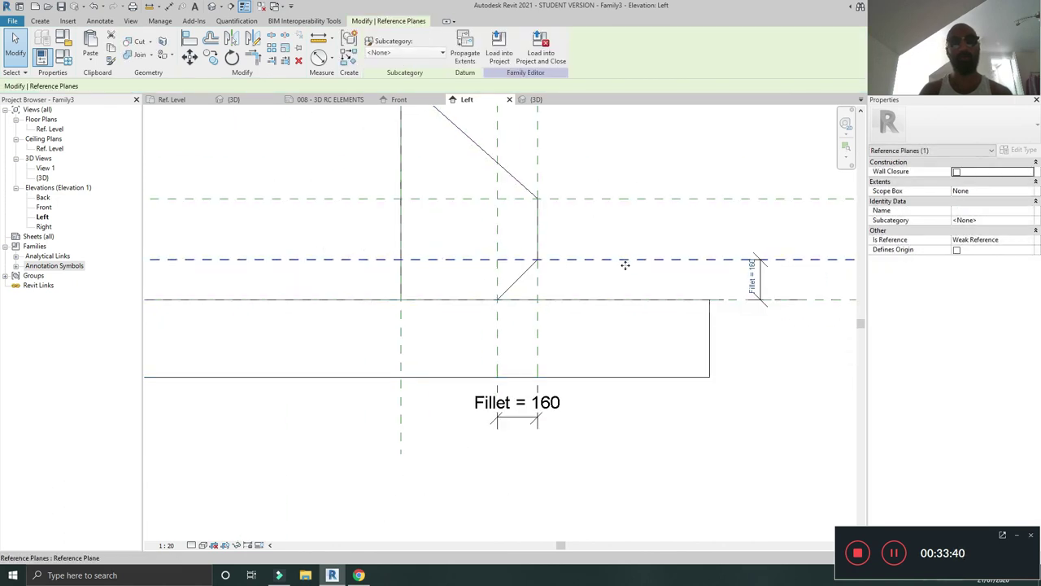
click(496, 231)
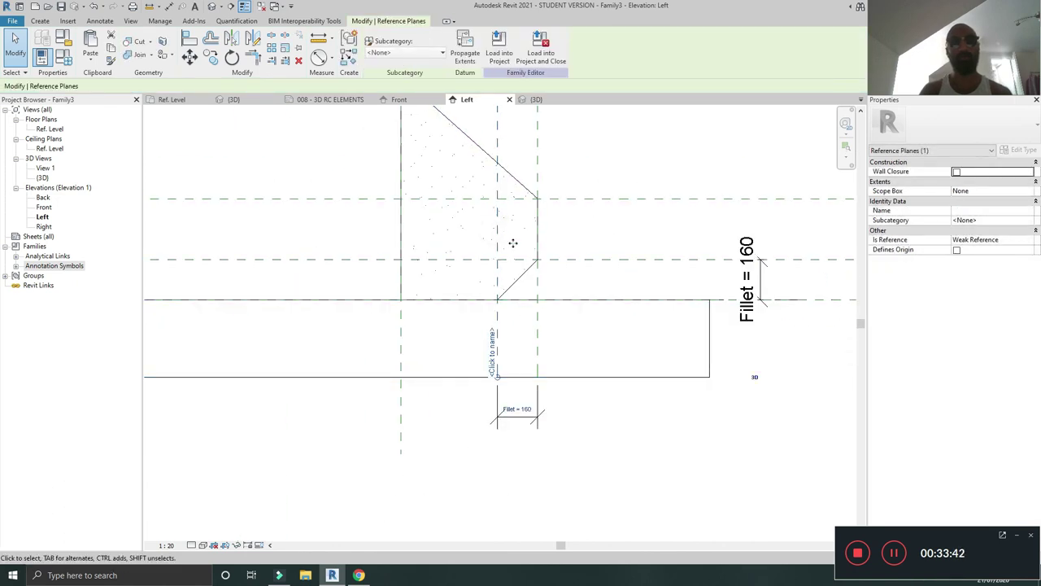
Inspect the chamfered corbel from several angles in the Default 3D View
click(213, 6)
shift+middle_drag(505, 348, 516, 108)
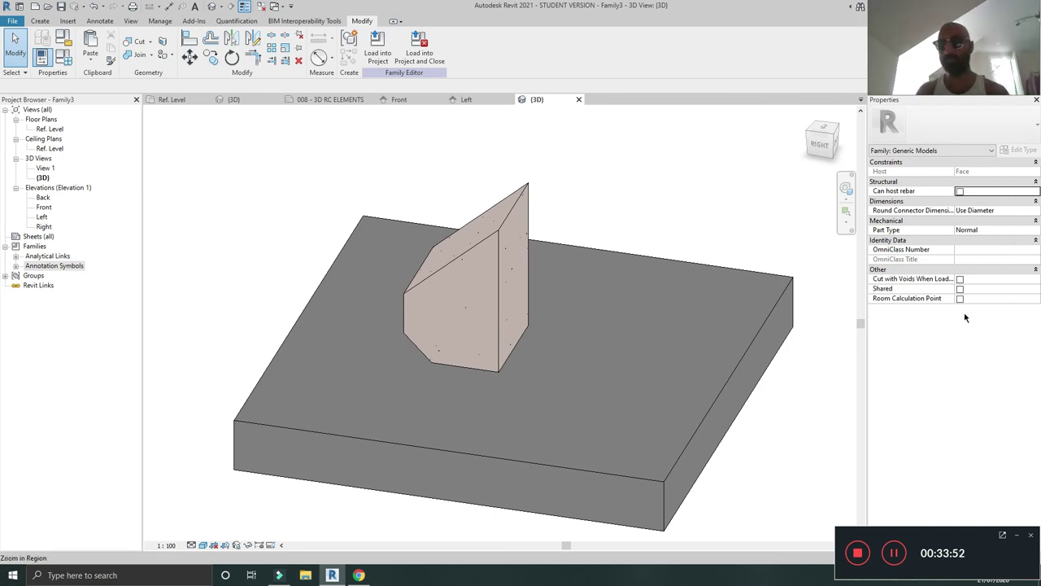
shift+middle_drag(733, 211, 244, 179)
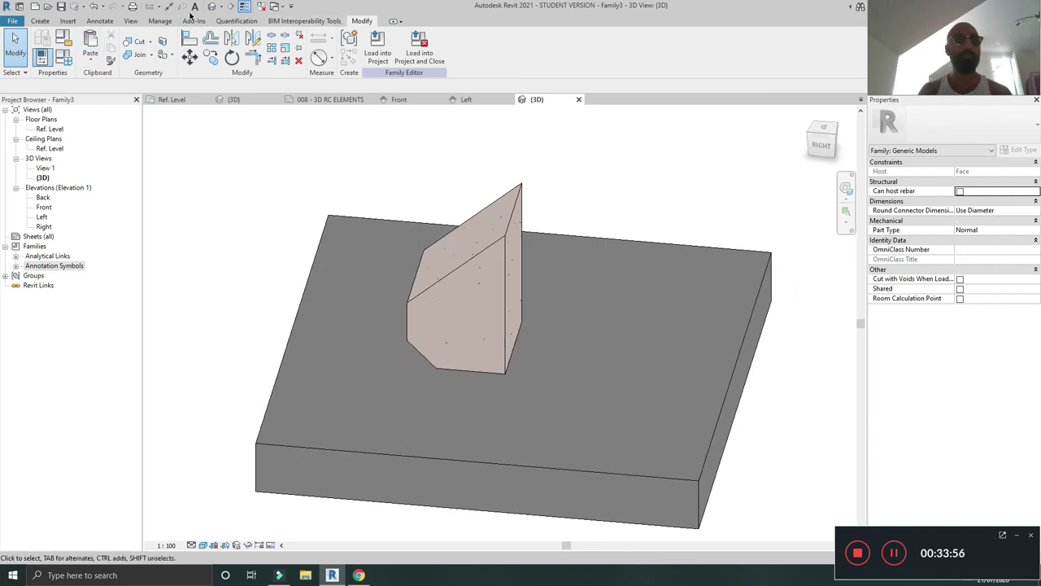
Load Family3 into Project1, dismissing the save reminder
click(261, 6)
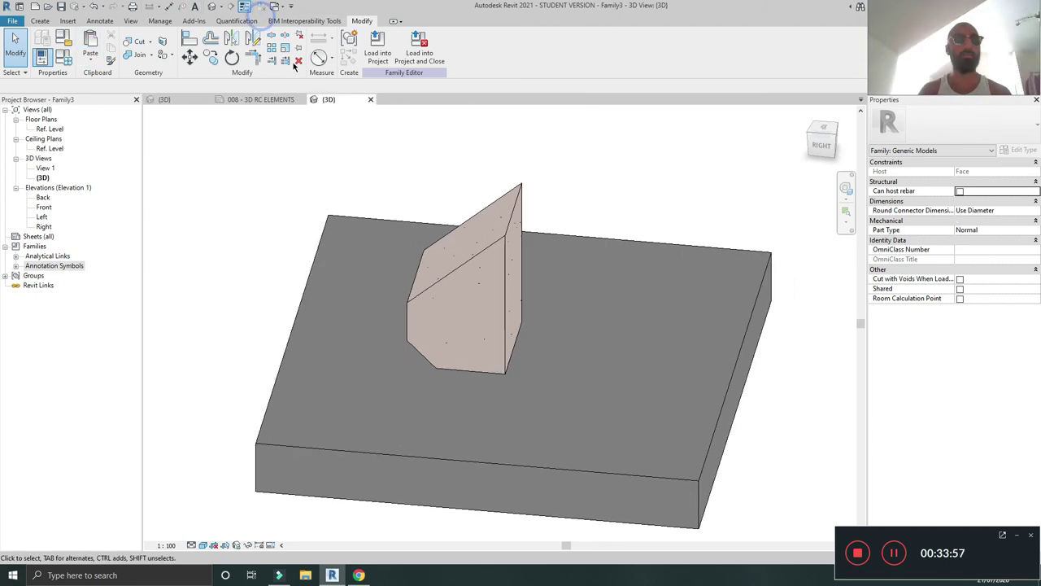
click(377, 47)
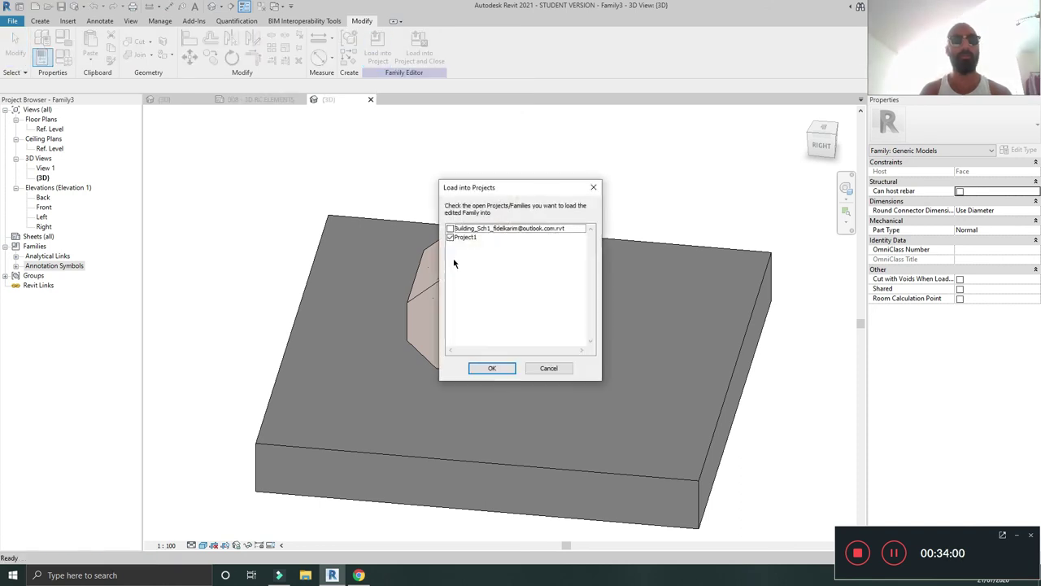
click(492, 368)
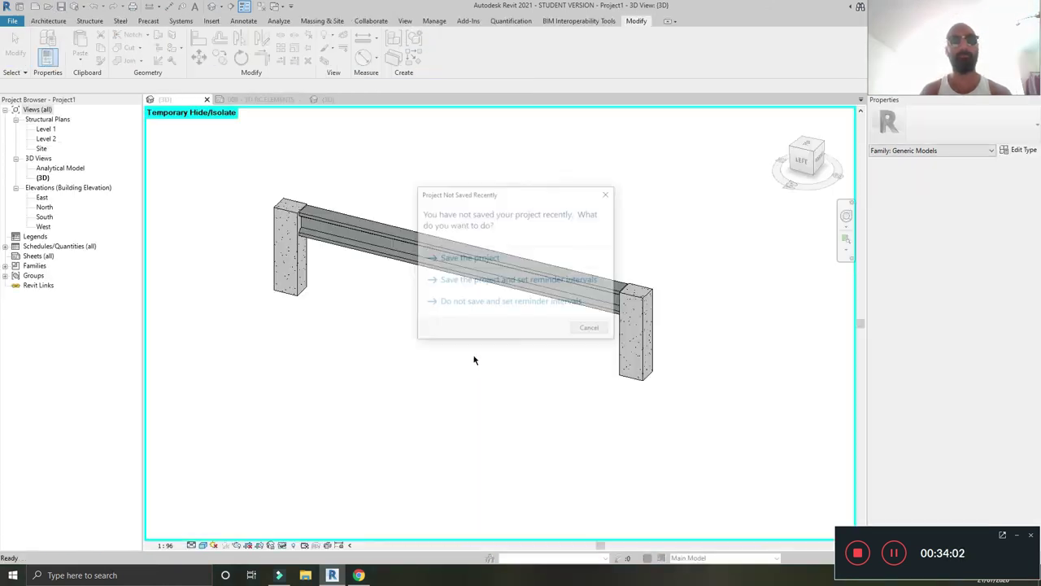
click(608, 193)
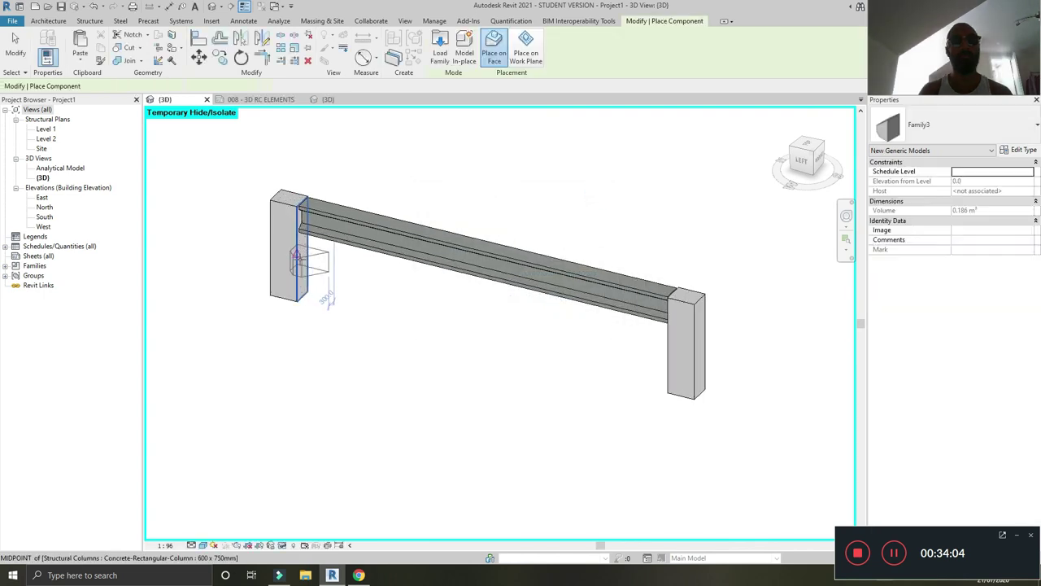
Place a corbel on the beam underside against the left column
shift+middle_drag(259, 219, 309, 228)
scroll(366, 244, up, 6)
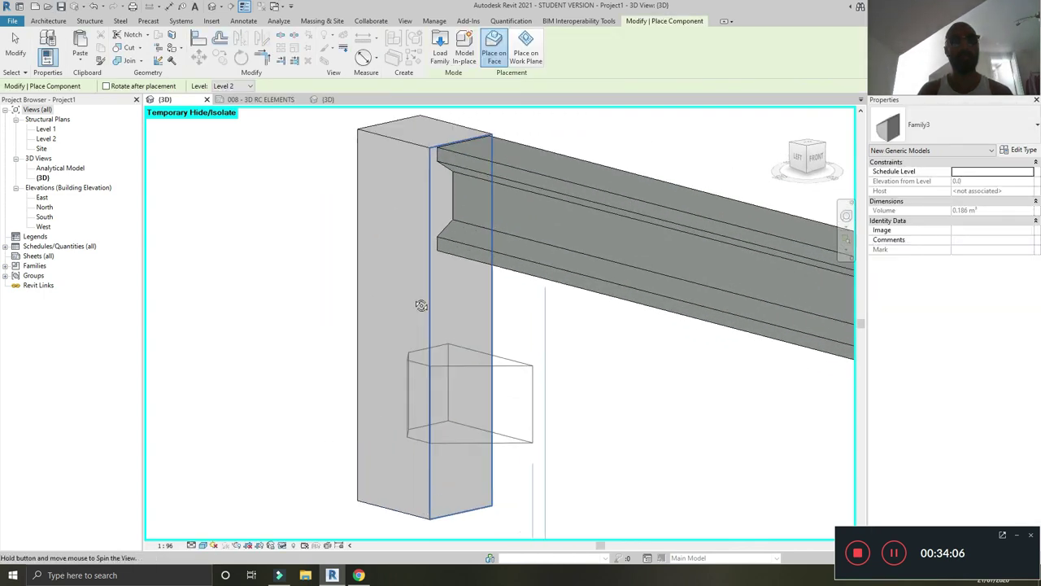
shift+middle_drag(432, 249, 471, 419)
scroll(472, 418, down, 4)
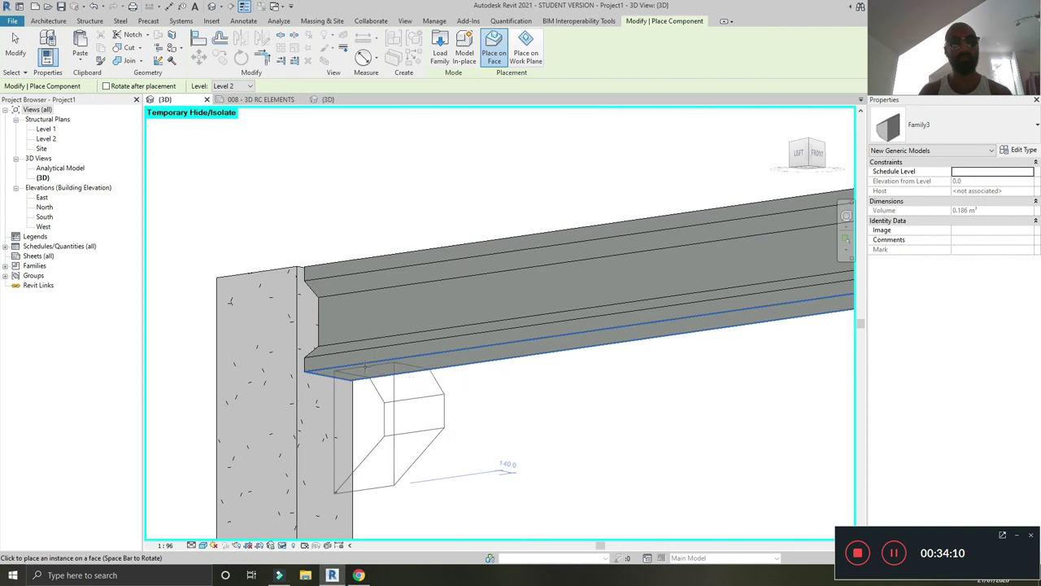
scroll(365, 368, up, 2)
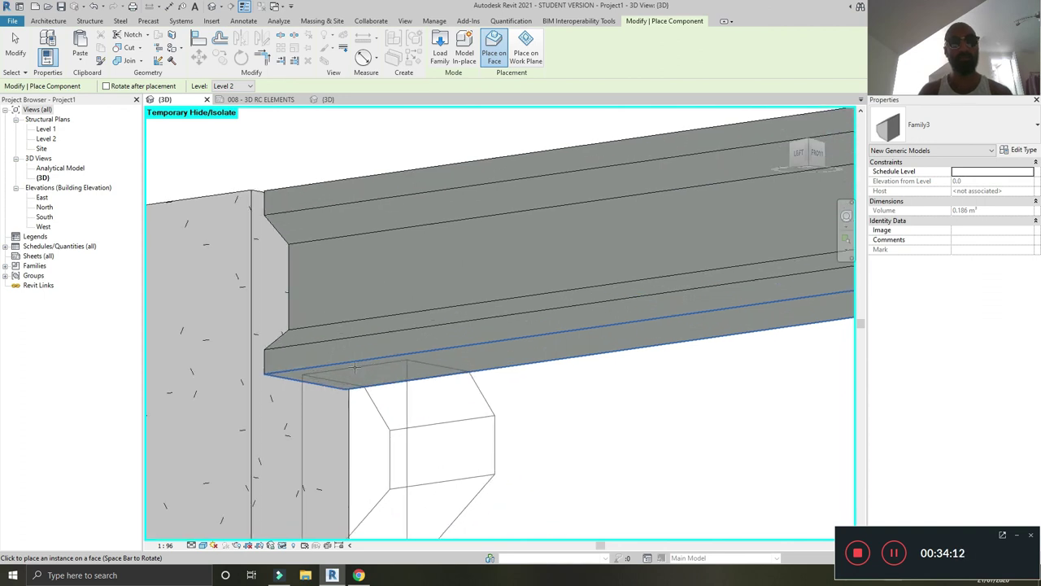
click(354, 368)
scroll(354, 368, down, 5)
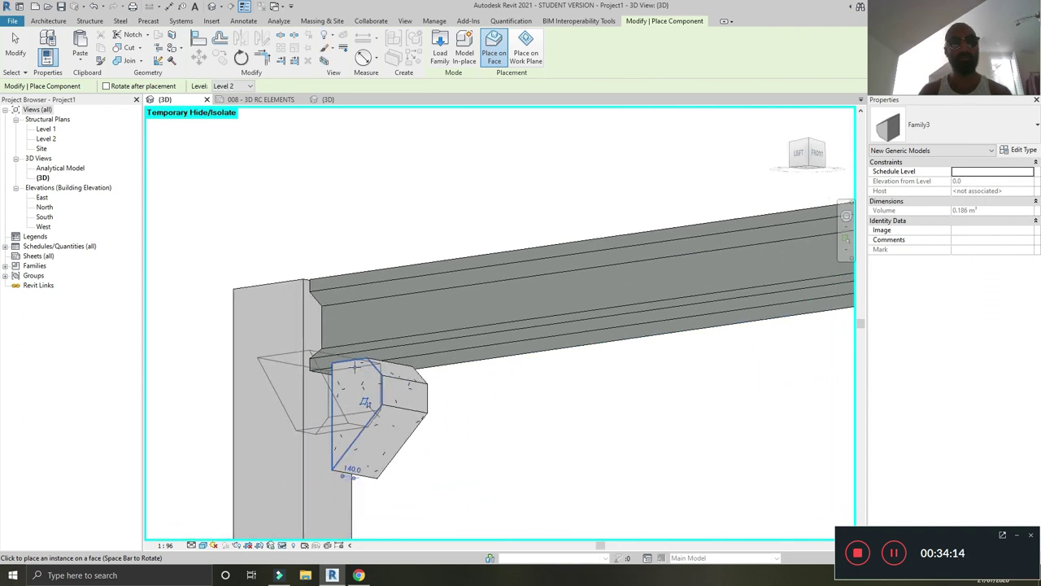
key(Escape)
key(Escape)
shift+middle_drag(391, 421, 440, 444)
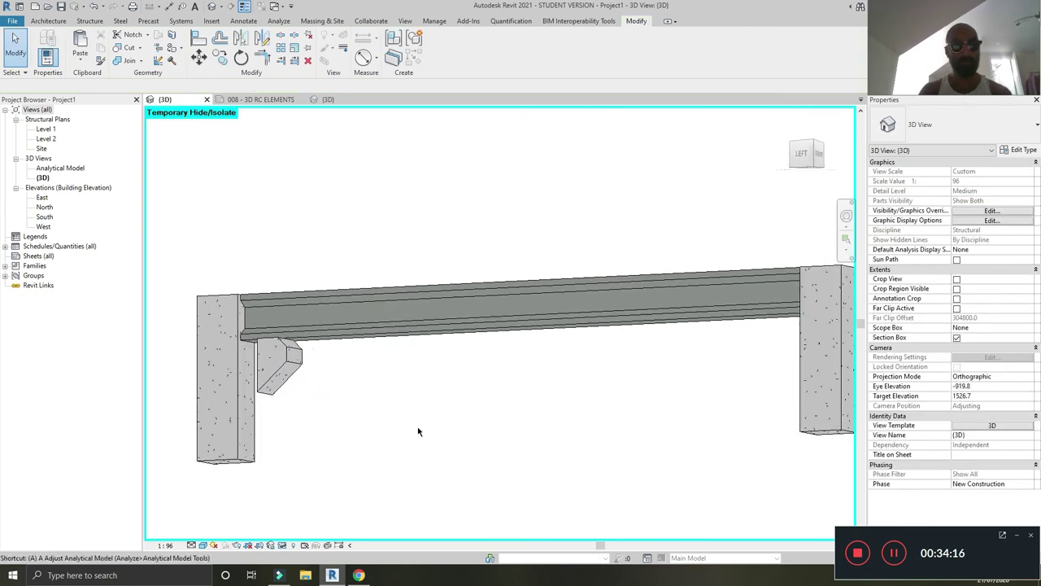
Align the corbel flush with the left column face using AL
key(a)
key(l)
scroll(263, 426, up, 2)
click(252, 359)
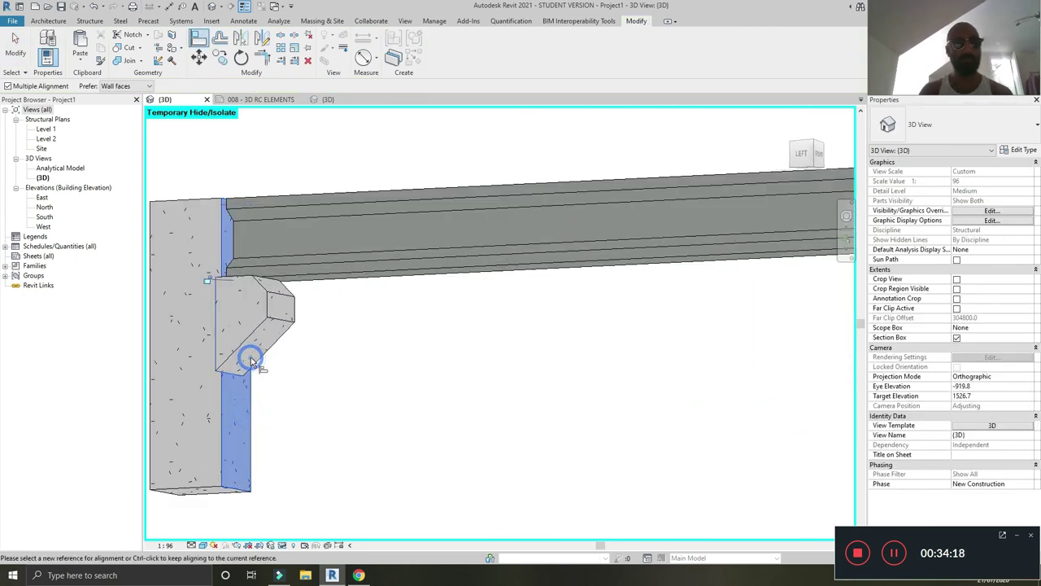
scroll(251, 357, down, 3)
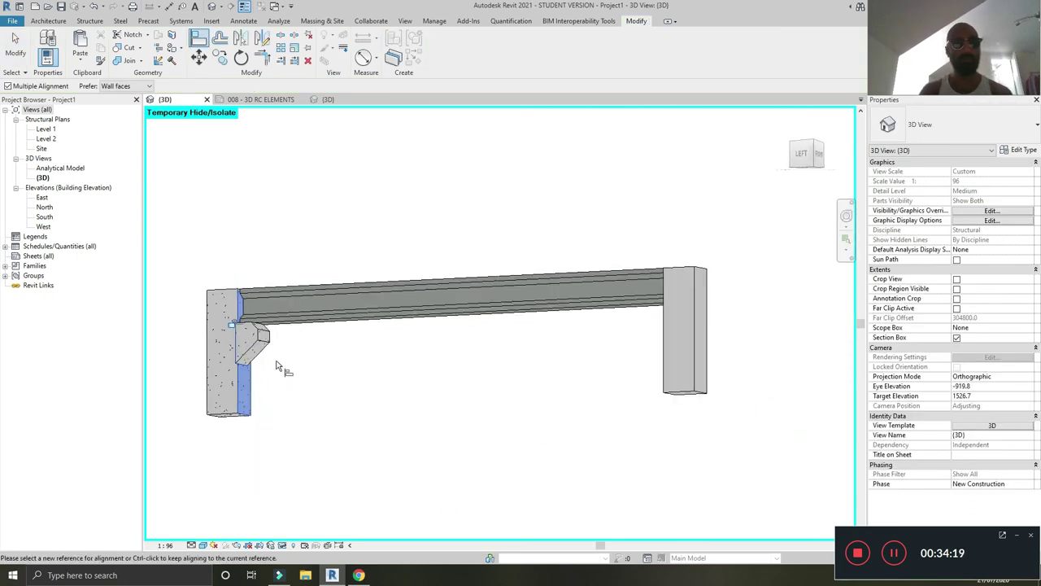
click(813, 145)
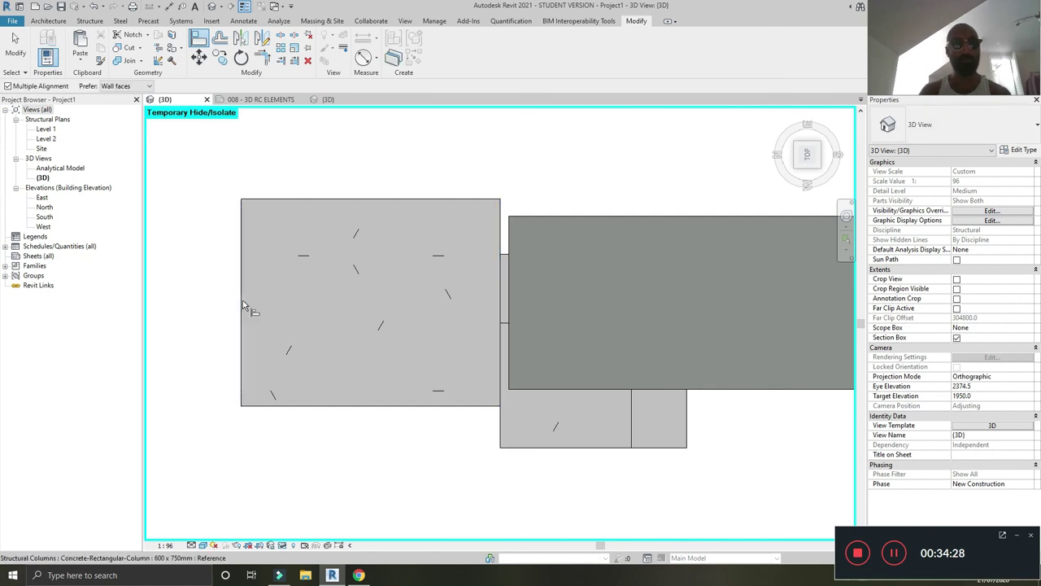
key(Escape)
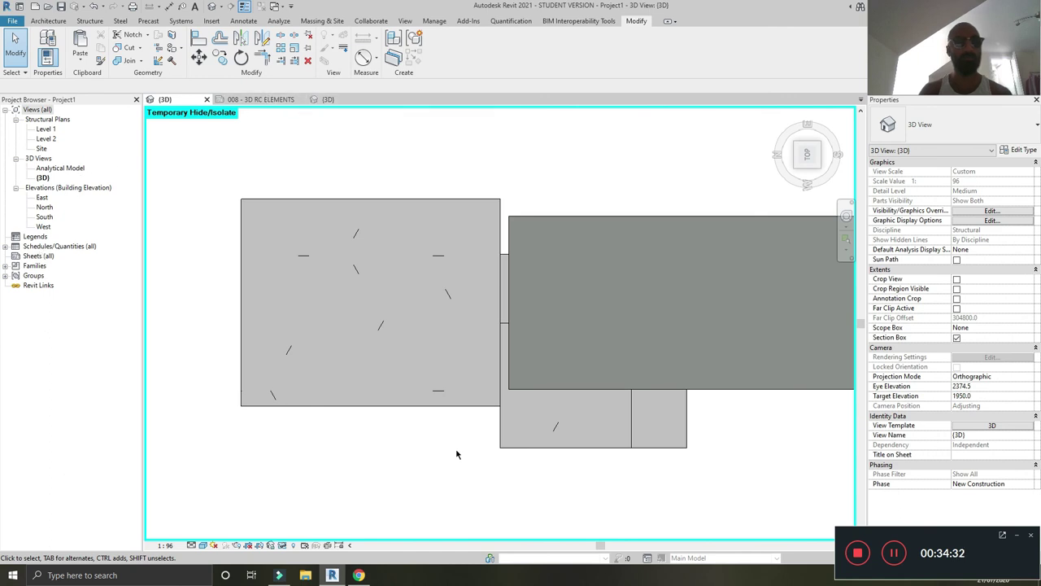
Move the corbel from its midpoint onto the beam's line in Top view
click(496, 447)
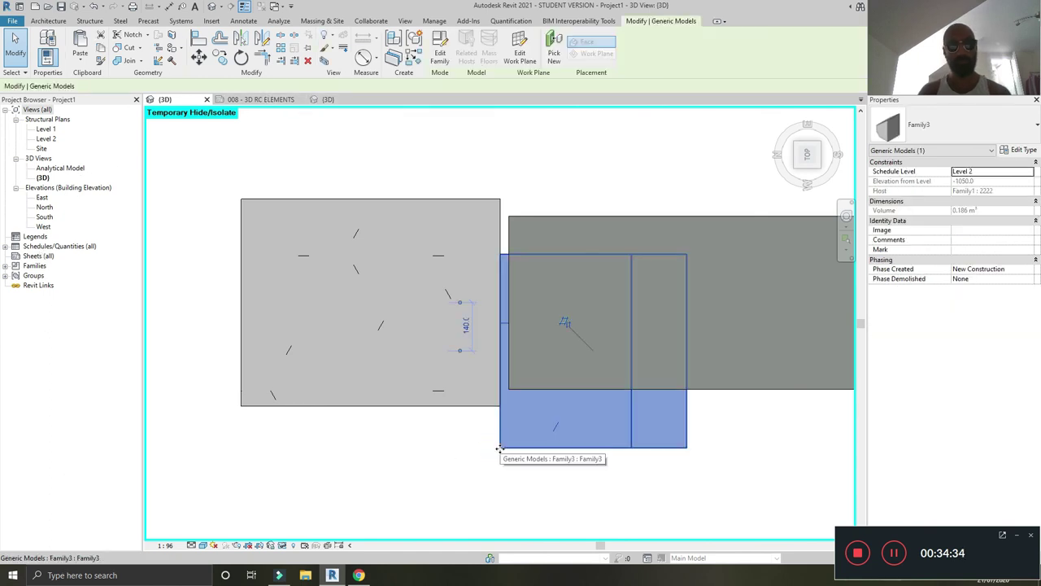
key(m)
key(v)
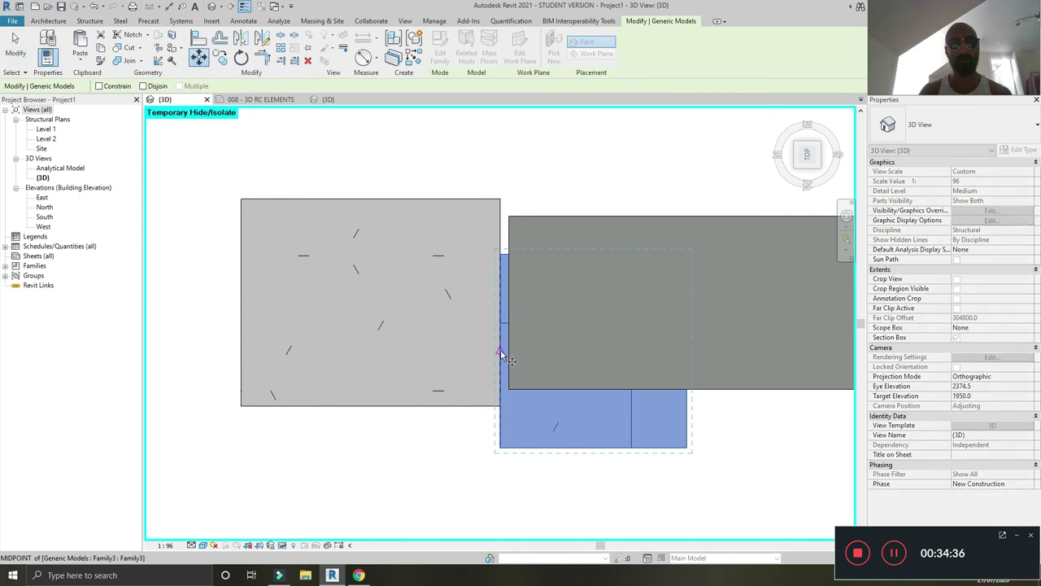
click(502, 355)
click(500, 304)
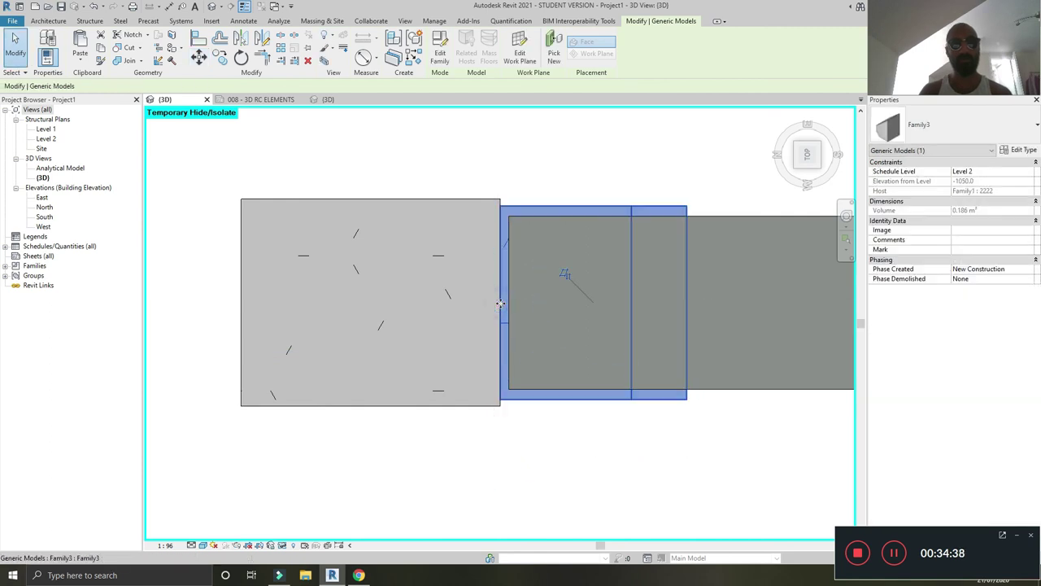
scroll(500, 304, down, 3)
middle_drag(488, 284, 333, 319)
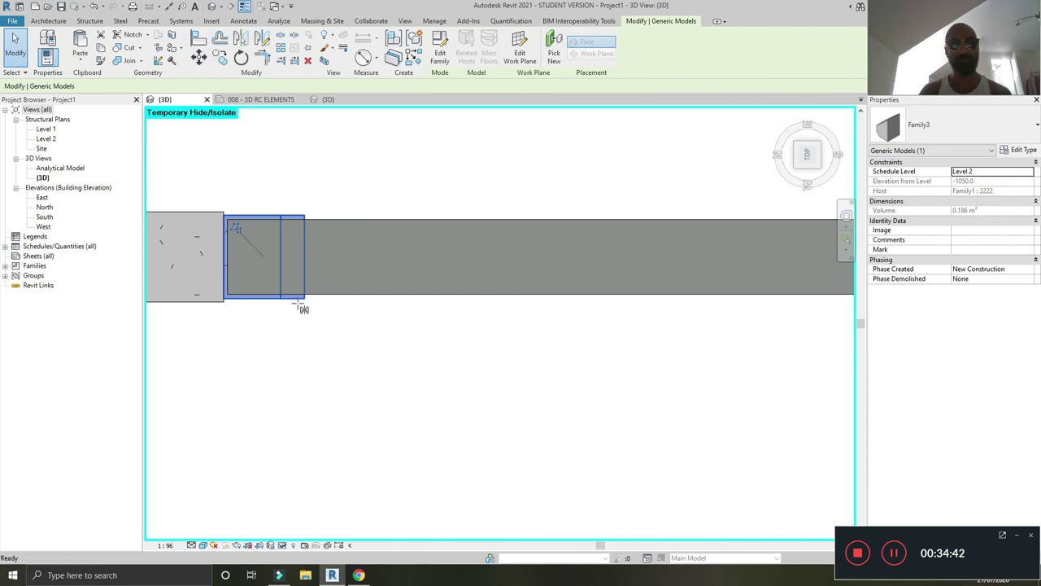
Mirror a copy of the corbel about the beam's midpoint to the right column
key(d)
key(m)
scroll(302, 304, down, 5)
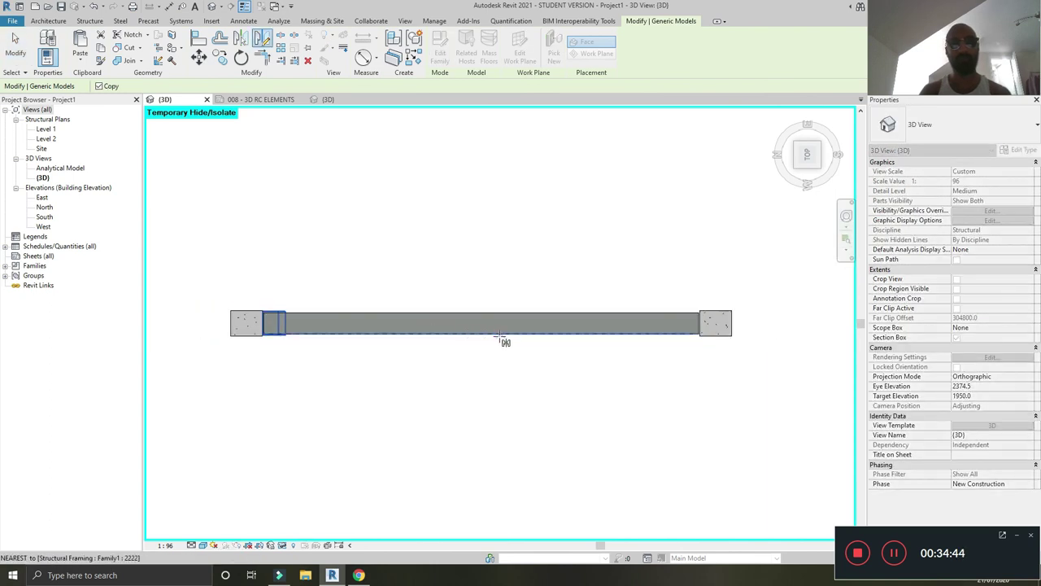
click(489, 339)
click(477, 295)
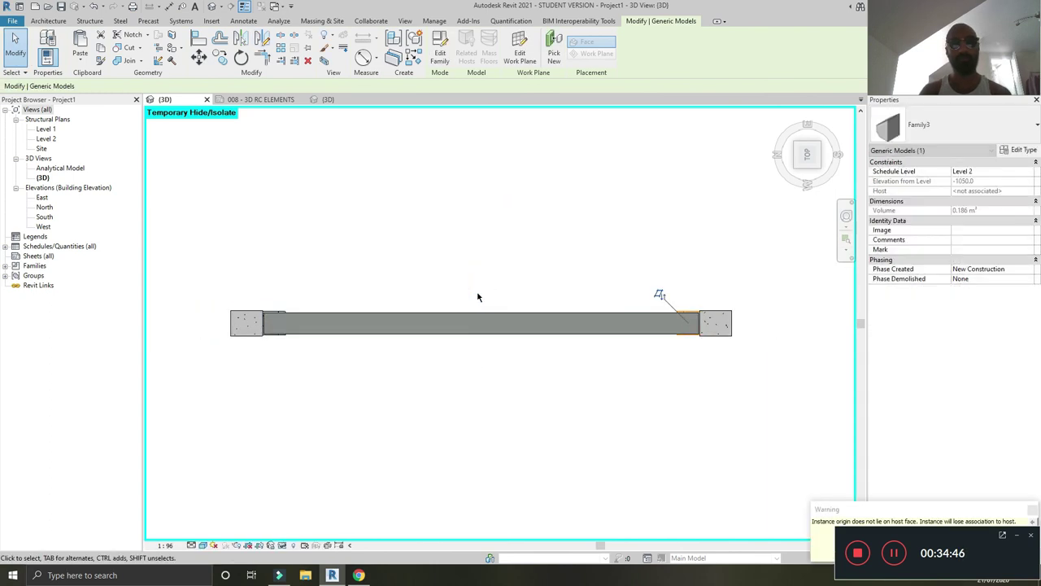
key(Escape)
Set the corbel type's Fillet to 50 and h1 to 500 in Edit Type
shift+middle_drag(672, 377, 727, 172)
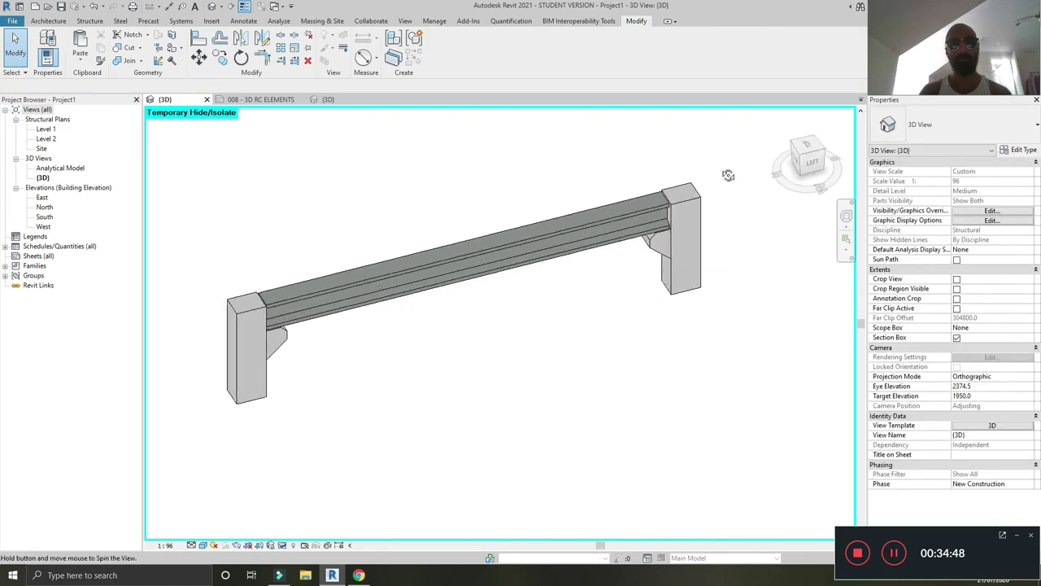
scroll(690, 232, up, 4)
shift+middle_drag(690, 233, 564, 260)
click(570, 306)
shift+middle_drag(570, 305, 554, 317)
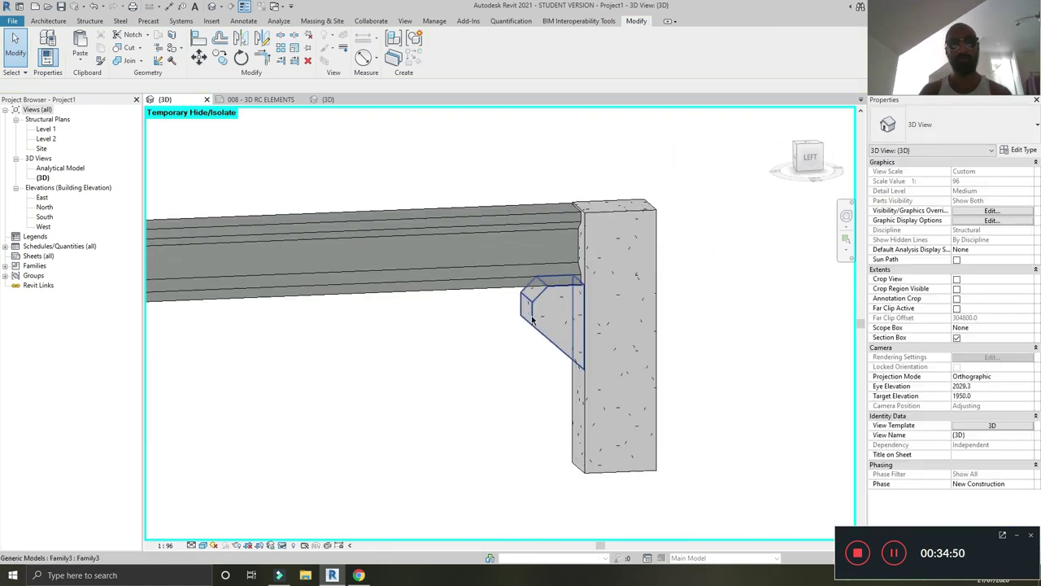
click(1015, 150)
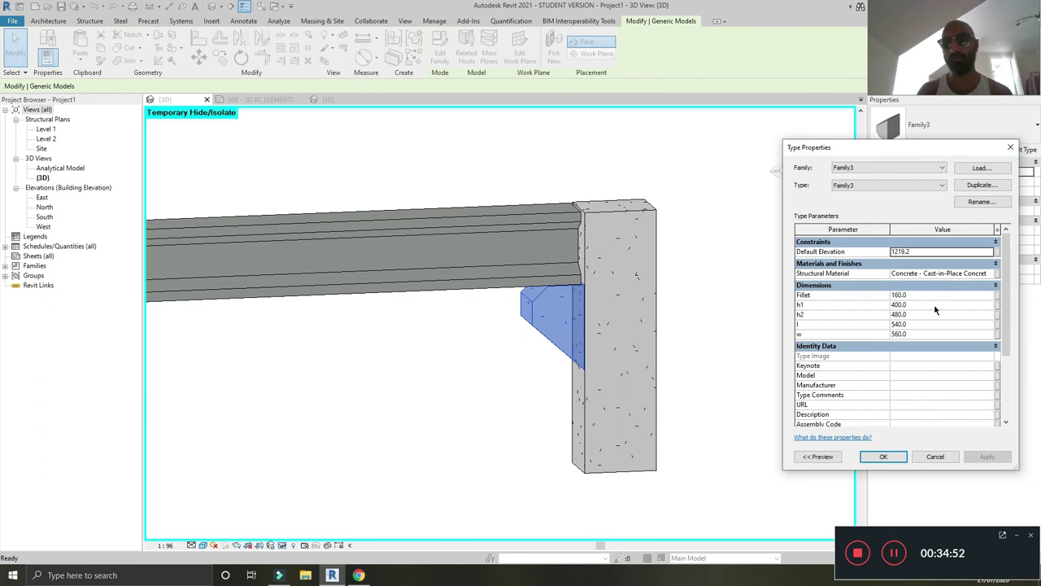
click(933, 295)
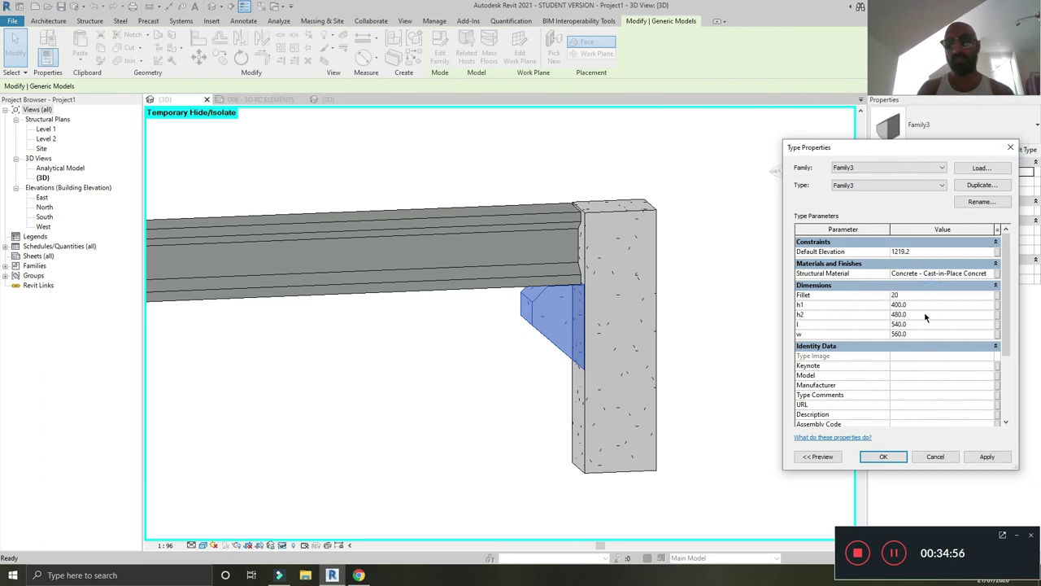
click(983, 457)
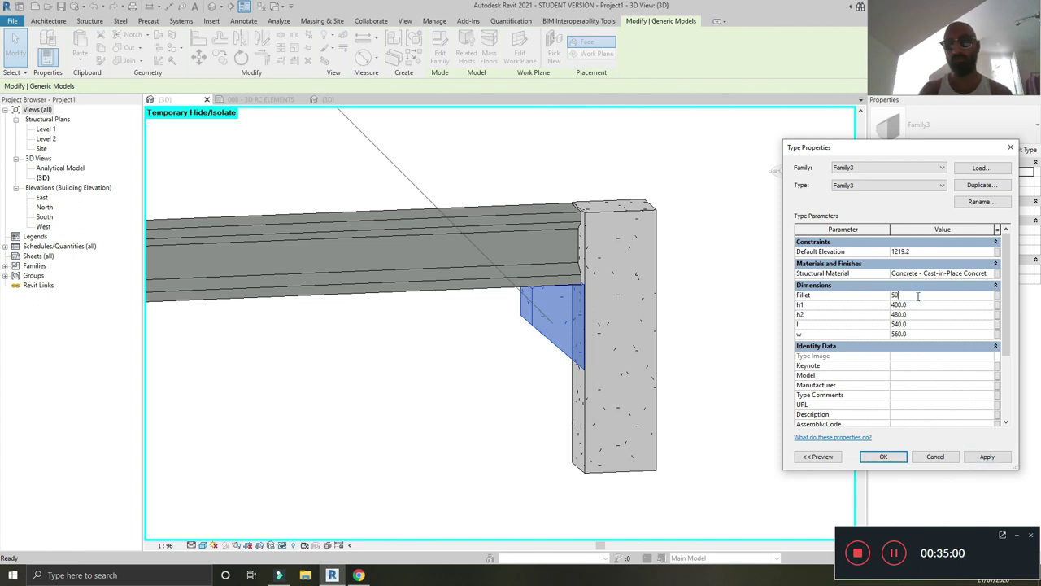
click(996, 458)
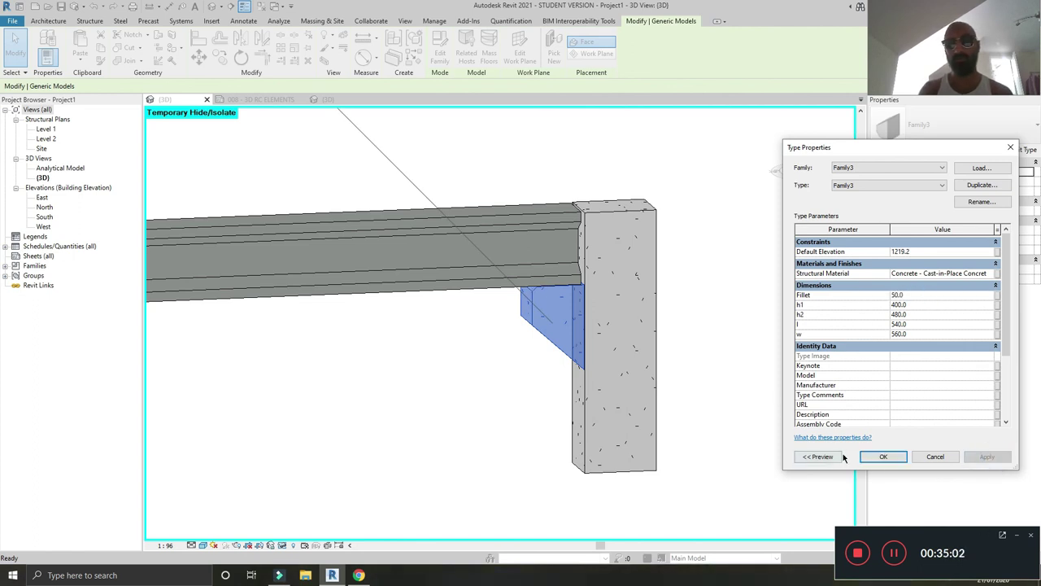
click(918, 305)
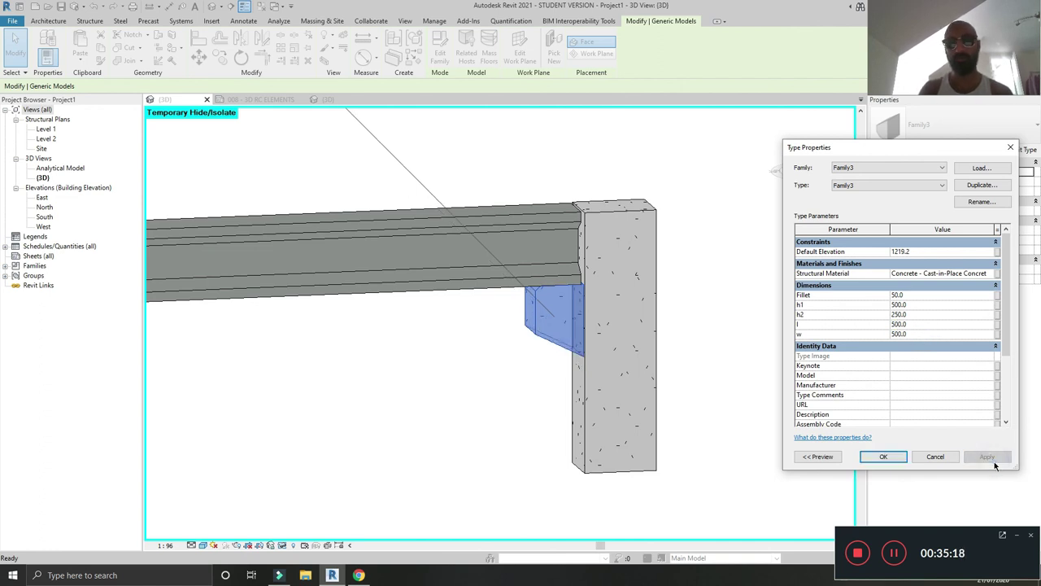
click(884, 456)
Change the corbel type's h2 to 750 and inspect the taller corbels
click(371, 413)
shift+middle_drag(372, 413, 529, 407)
scroll(437, 395, up, 3)
click(535, 411)
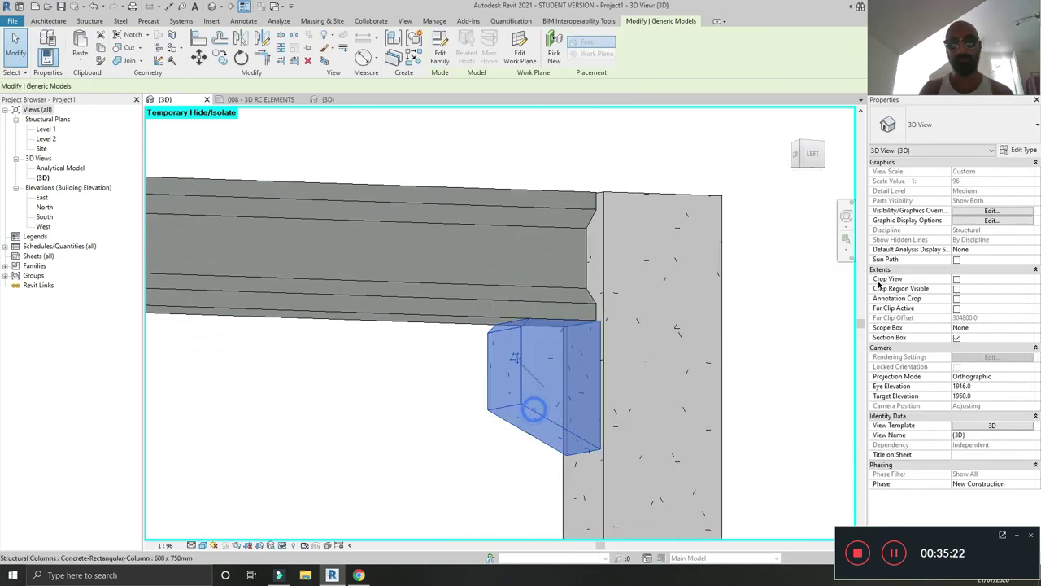
click(1025, 152)
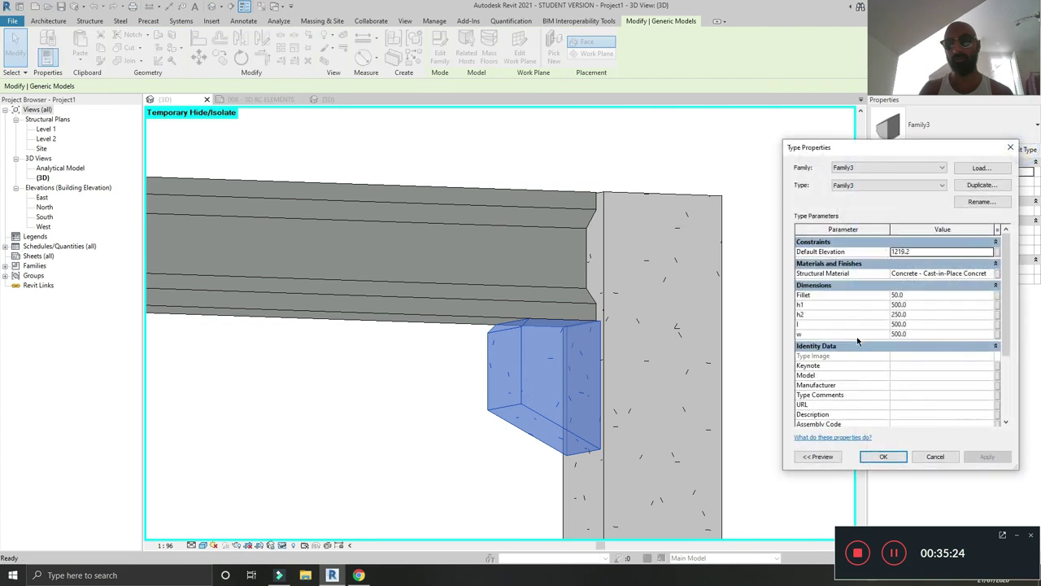
click(928, 314)
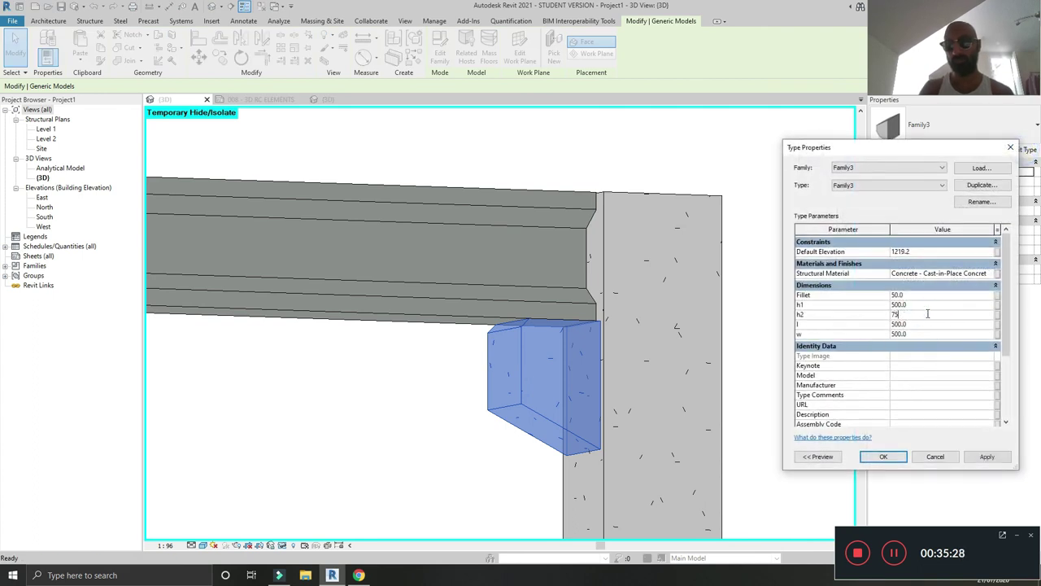
click(987, 457)
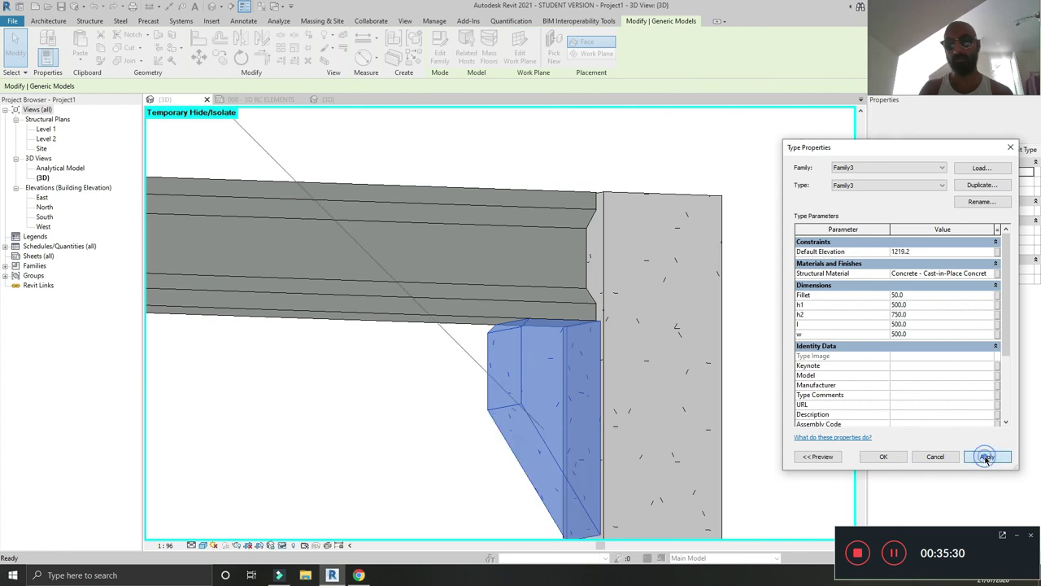
click(891, 457)
shift+middle_drag(524, 424, 516, 499)
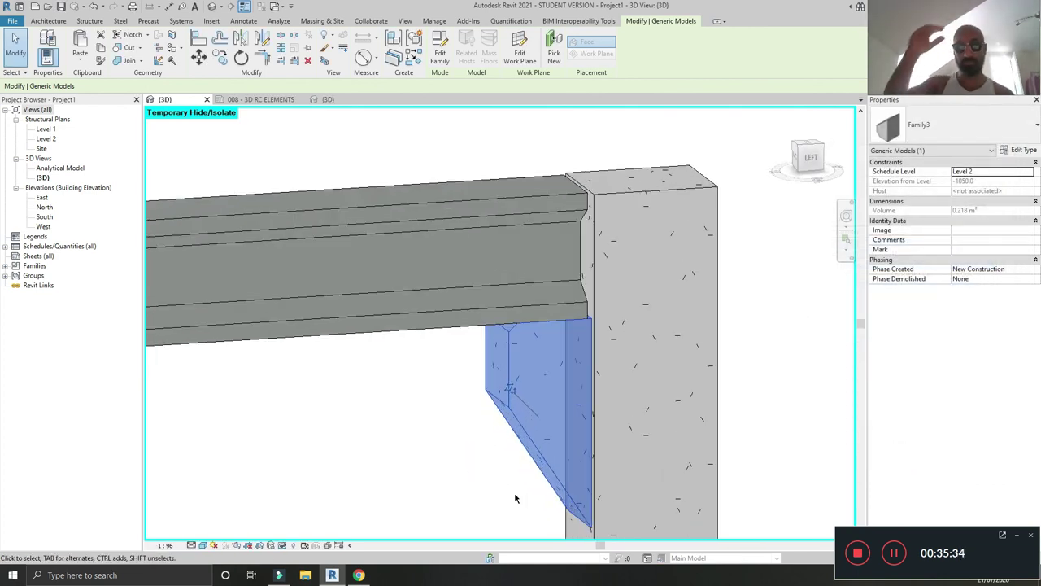
shift+middle_drag(476, 423, 418, 344)
Open the beam's family for editing and bring up its Family Types dialog
click(416, 342)
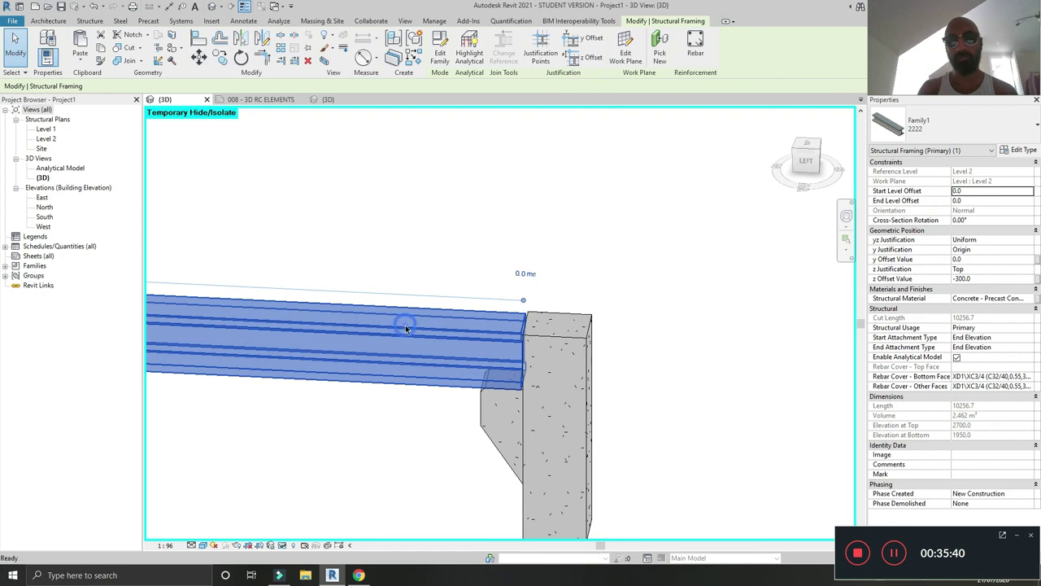
double_click(407, 328)
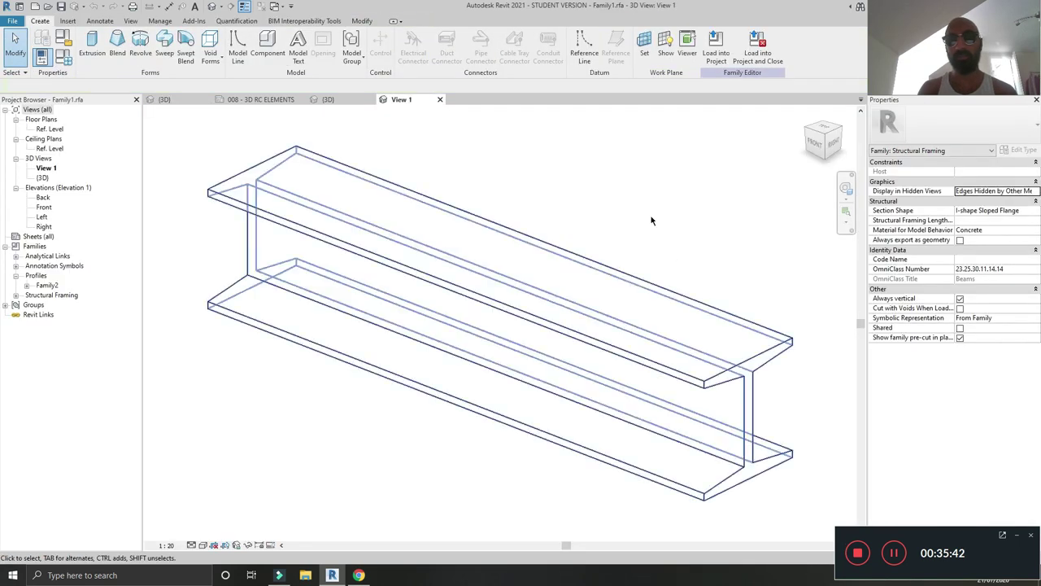
click(68, 62)
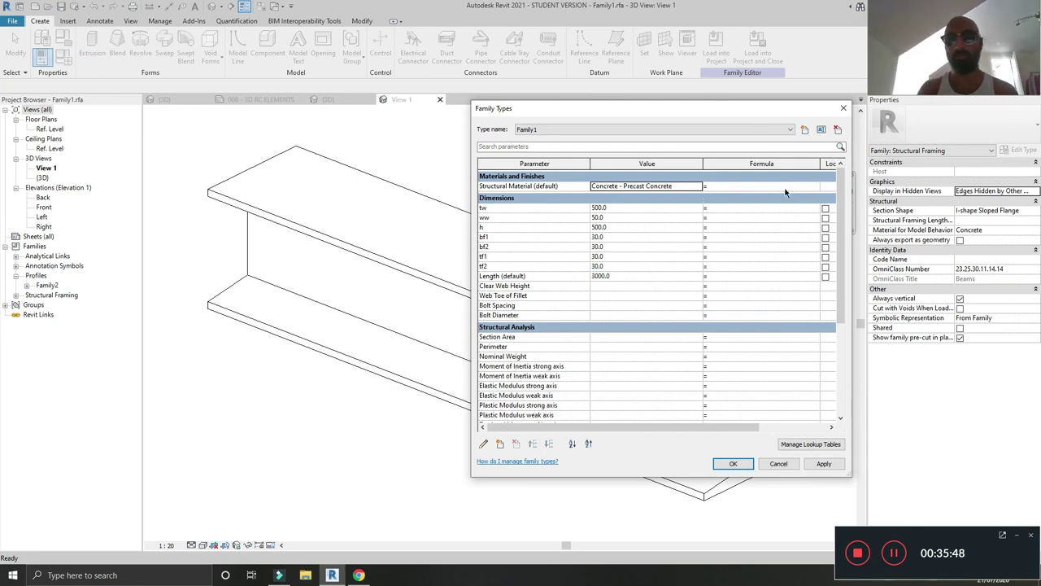
click(844, 109)
click(68, 62)
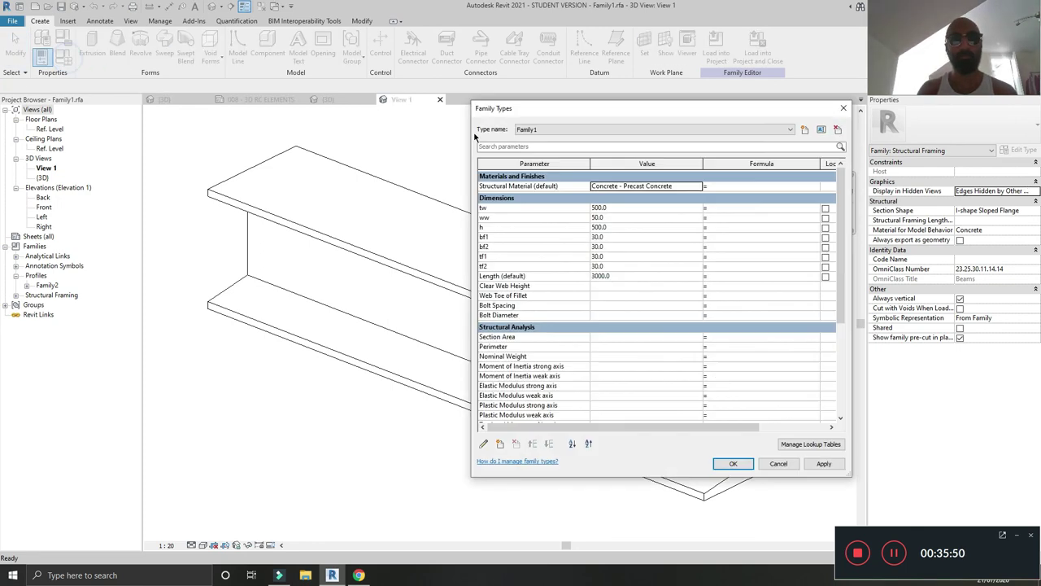
click(844, 109)
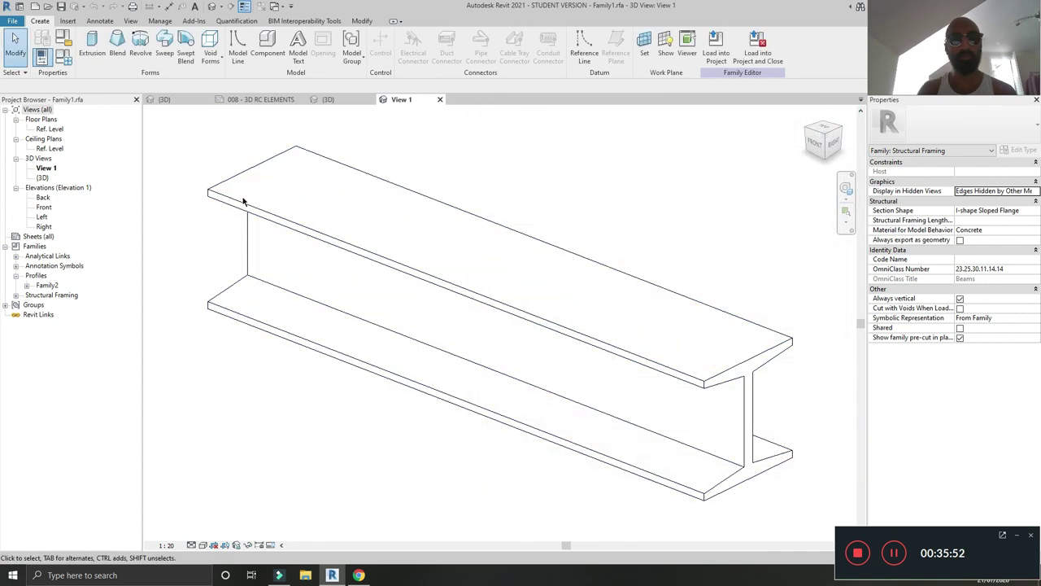
click(69, 62)
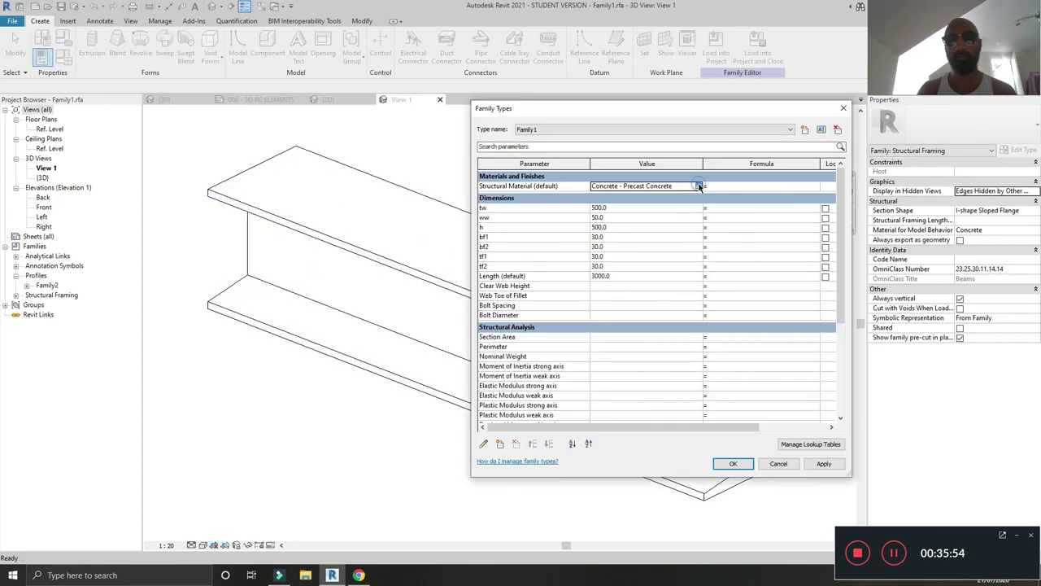
Review the Concrete - Precast Concrete structural material's identity, graphics and appearance, then accept it
click(702, 186)
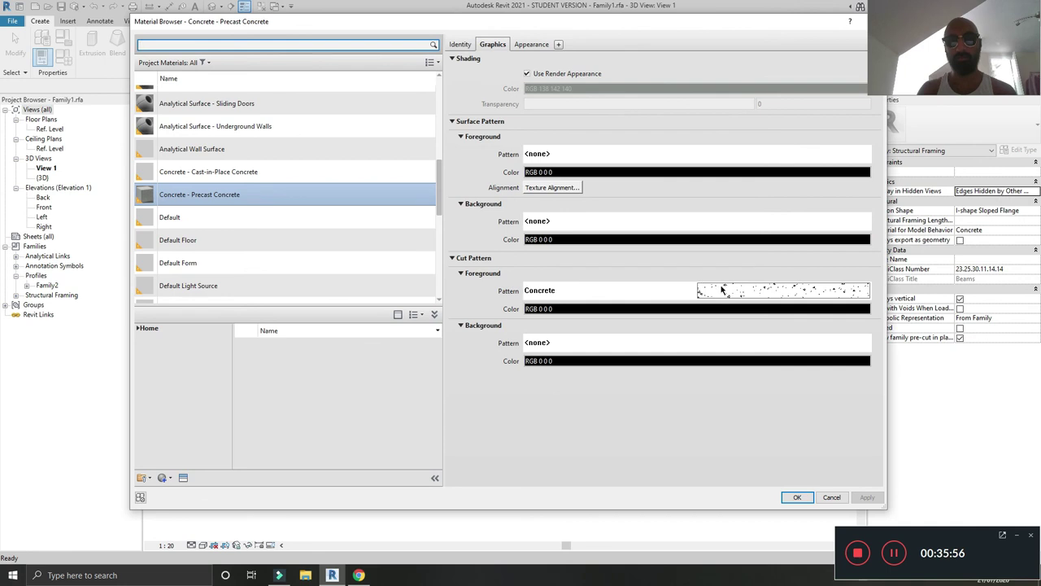
click(528, 74)
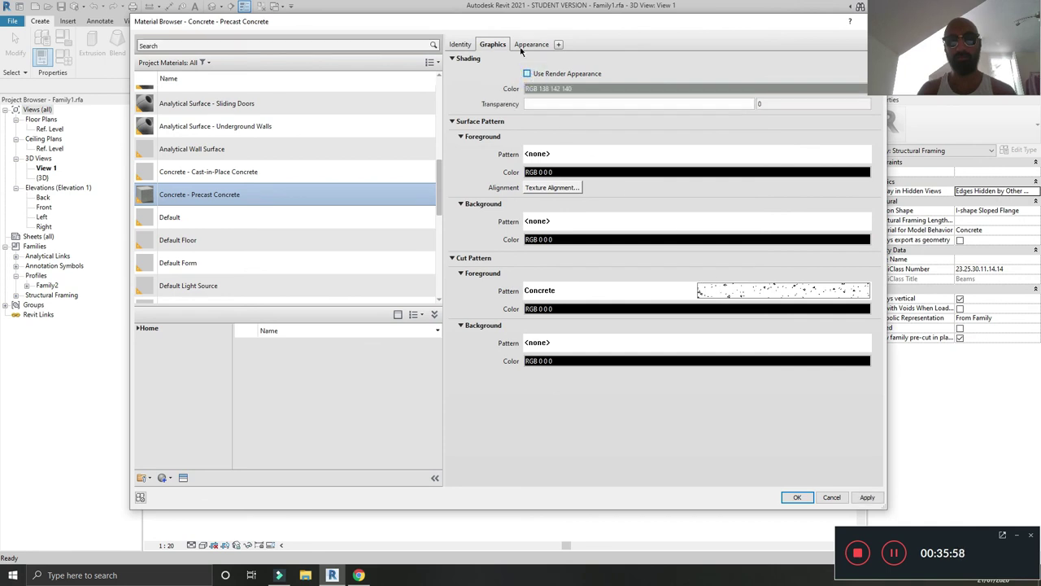
click(523, 45)
click(461, 45)
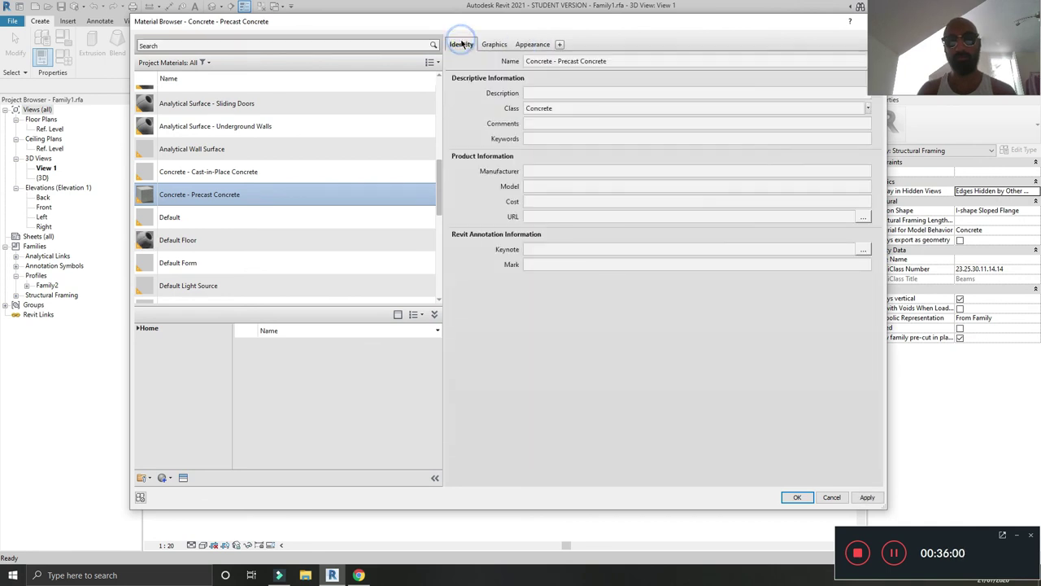
click(503, 47)
click(532, 45)
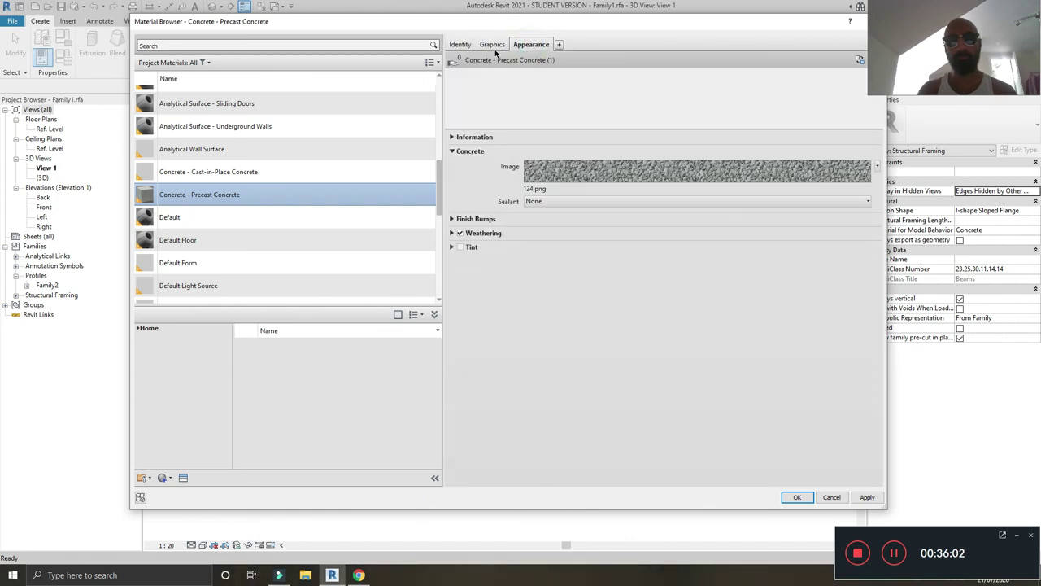
click(489, 46)
click(797, 497)
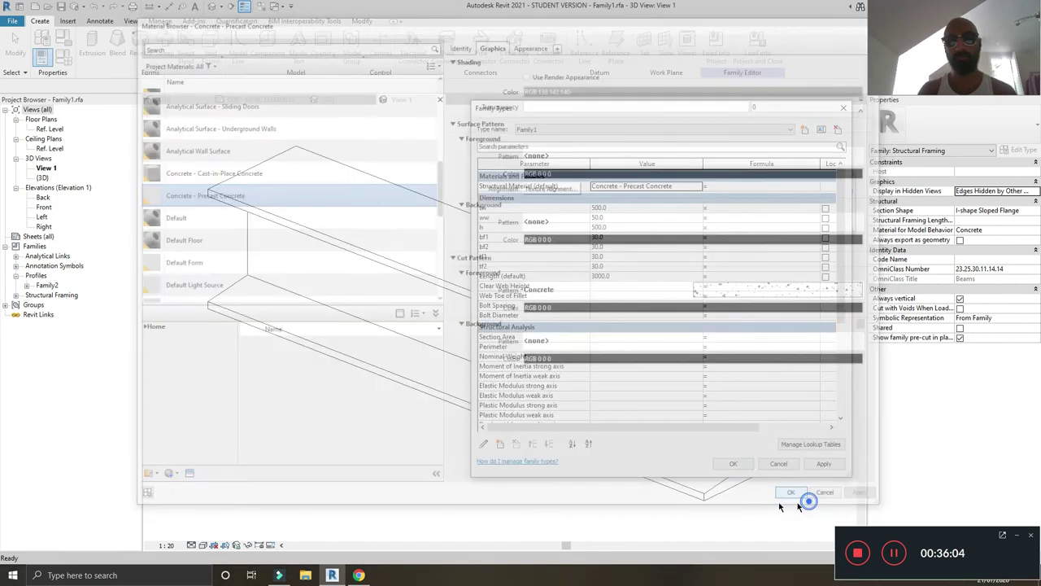
Apply the family type settings and switch the visual style to Consistent Colors
click(832, 470)
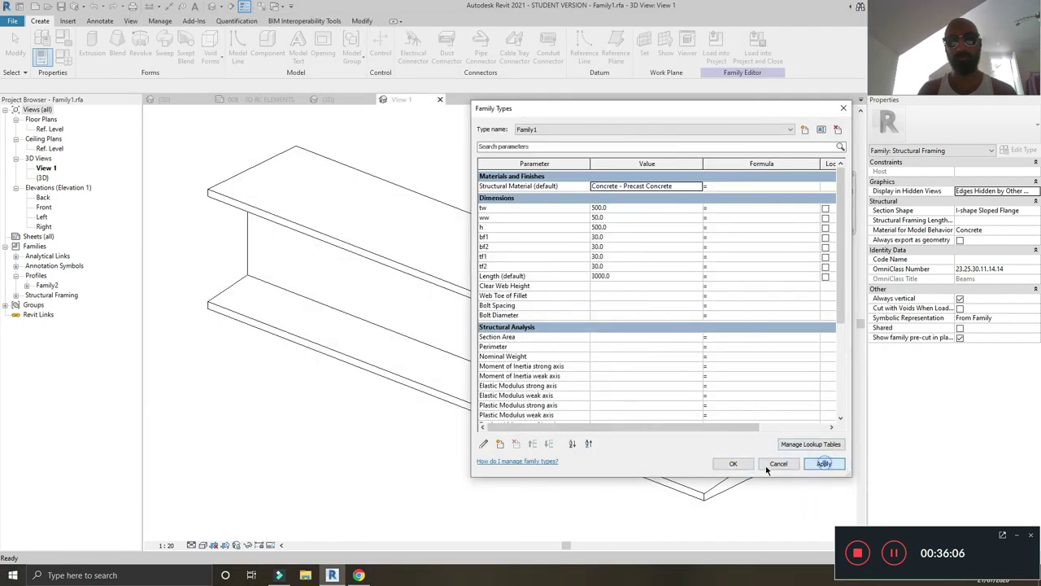
click(733, 464)
click(204, 545)
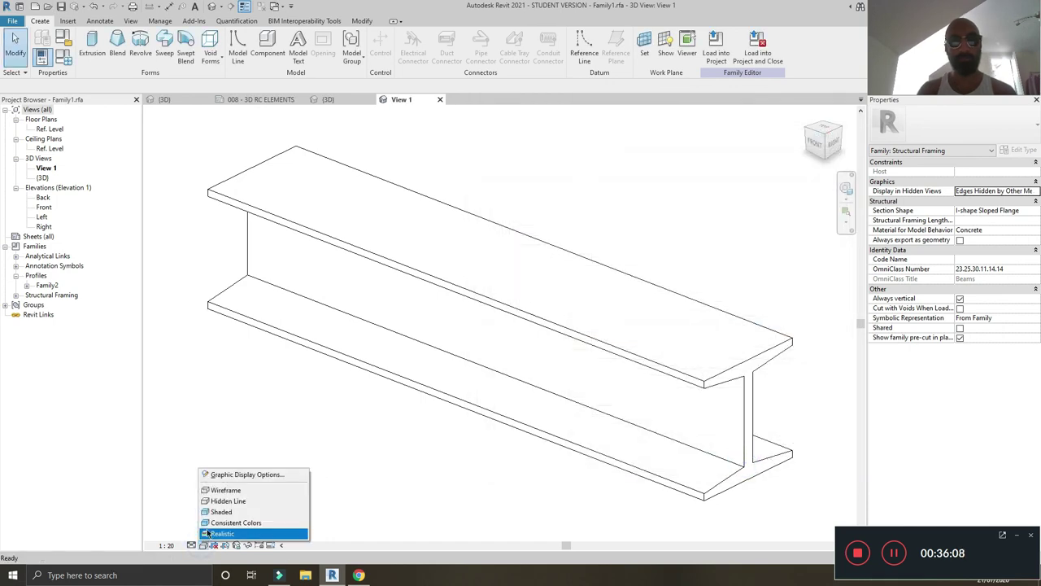
click(218, 522)
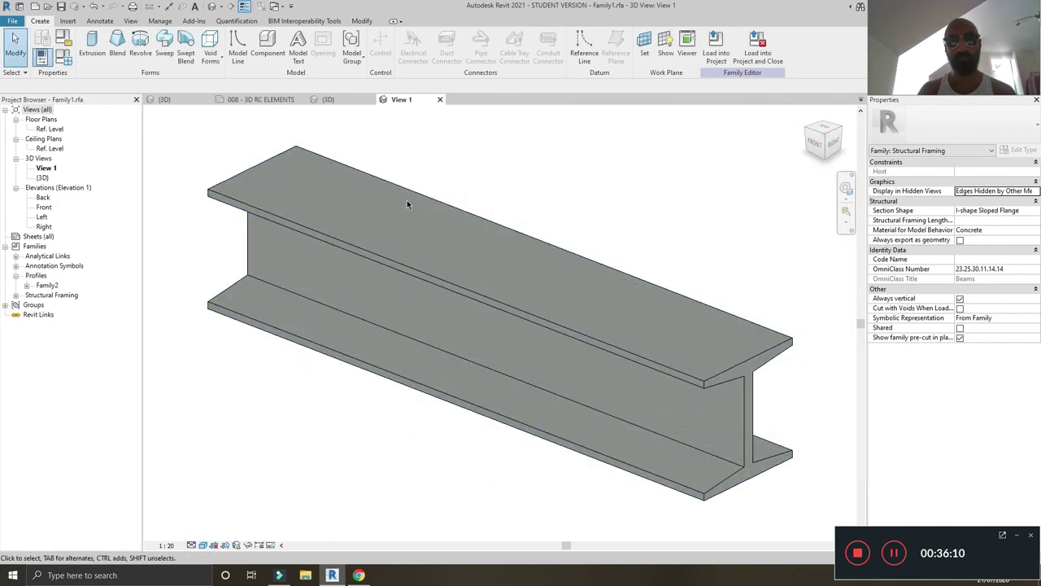